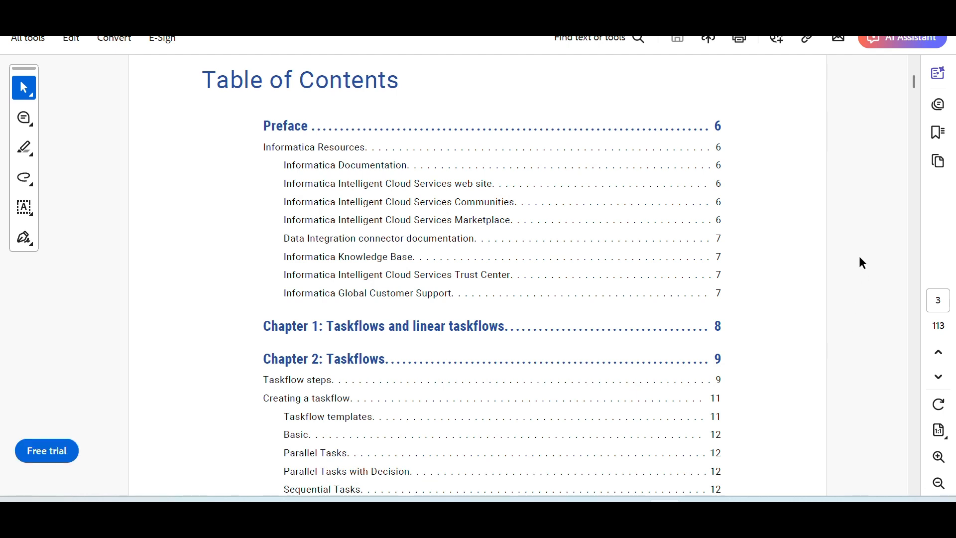
Step: Examine the table of contents for the taskflow chapter, covering templates, properties, step types and taskflow functions
scroll(859, 255, down, 4)
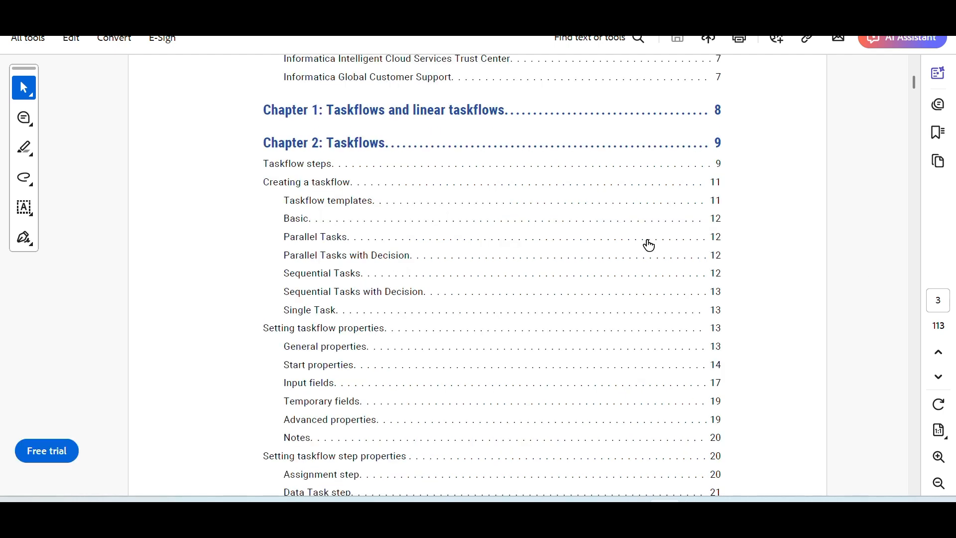
scroll(648, 240, down, 1)
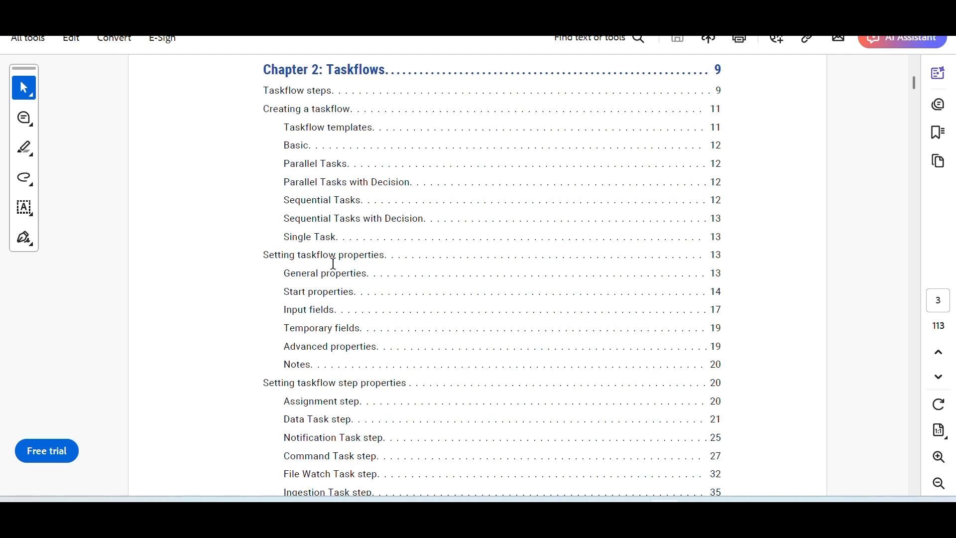
scroll(329, 333, down, 3)
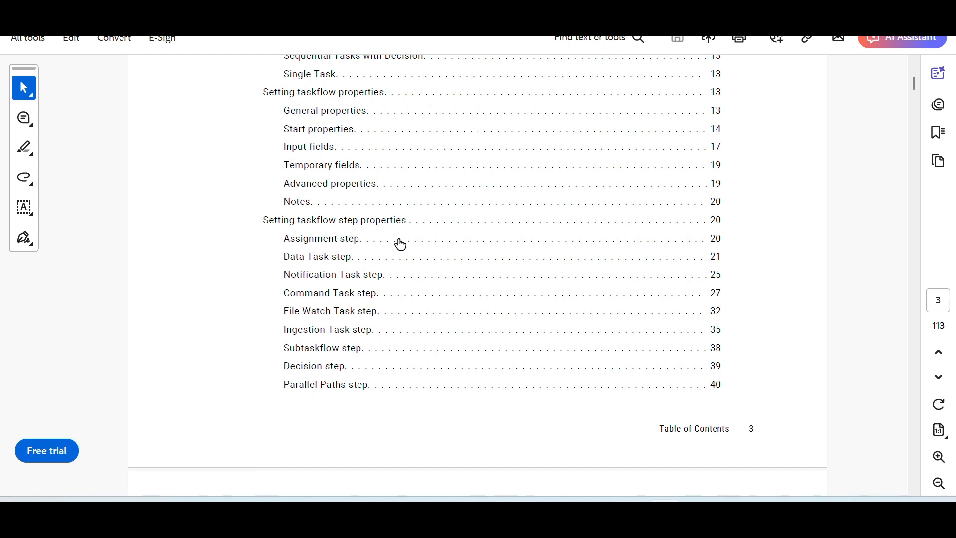
scroll(362, 313, down, 2)
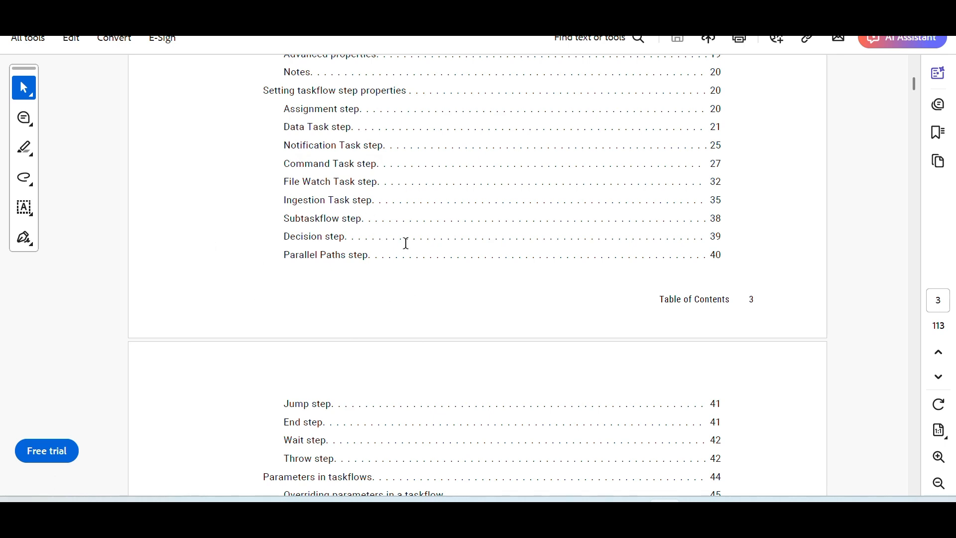
scroll(344, 261, down, 2)
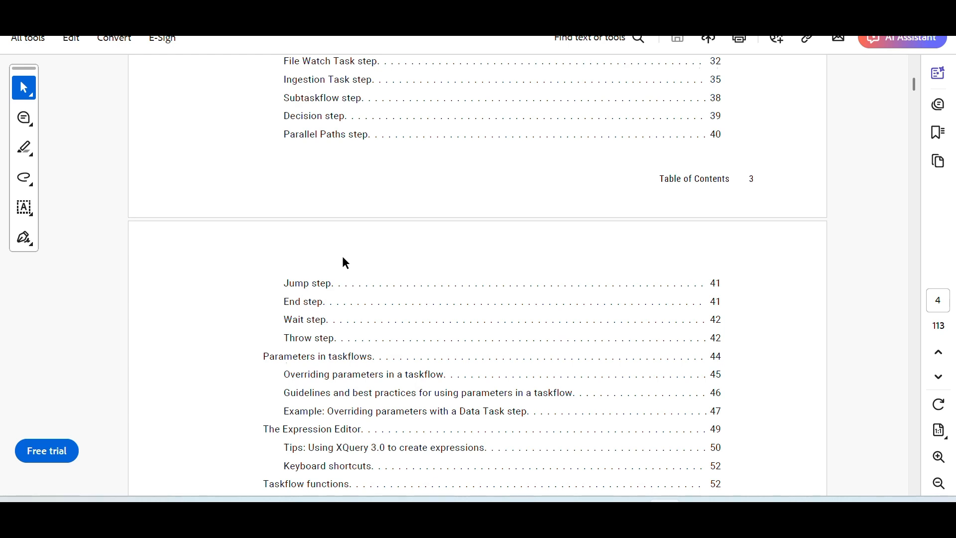
scroll(342, 259, up, 1)
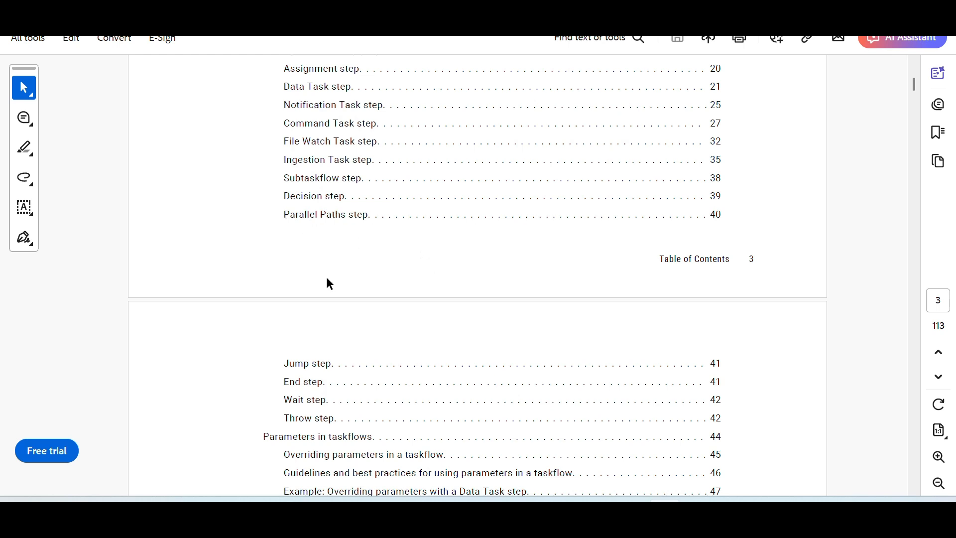
scroll(330, 284, up, 2)
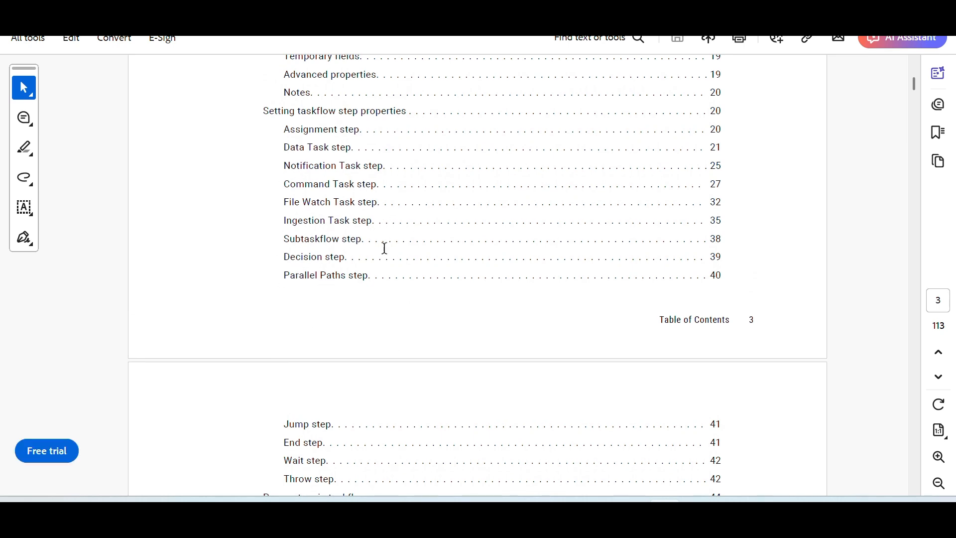
scroll(298, 331, down, 5)
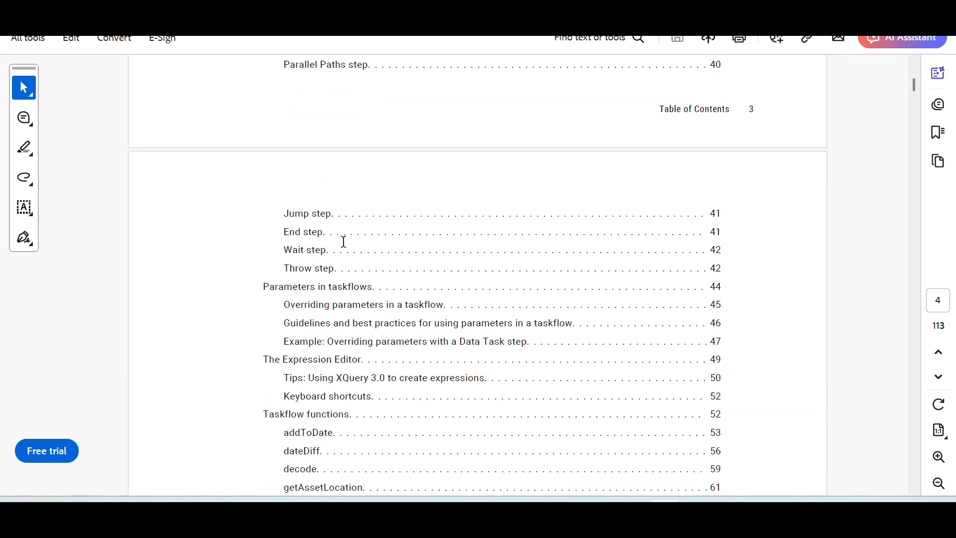
scroll(344, 242, down, 6)
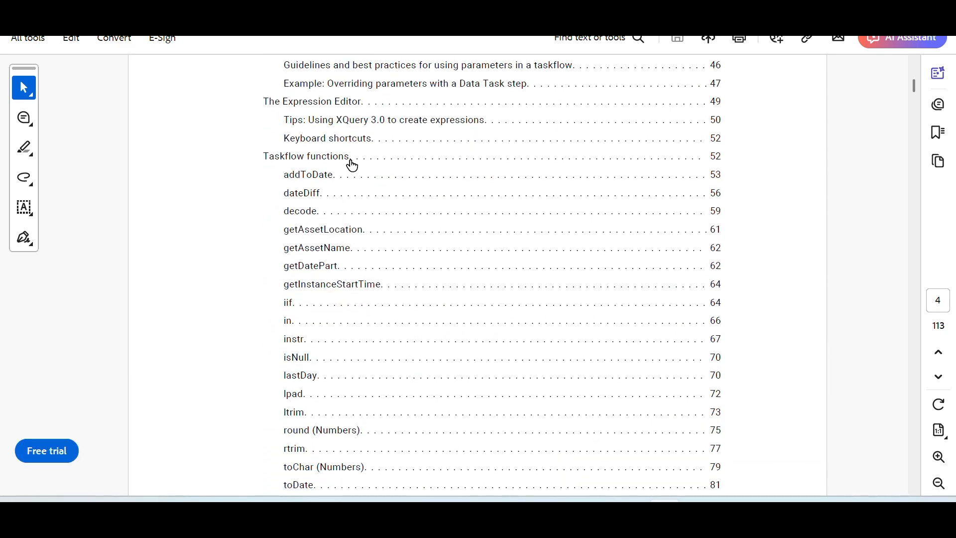
scroll(342, 271, down, 8)
scroll(339, 274, up, 14)
scroll(341, 274, up, 11)
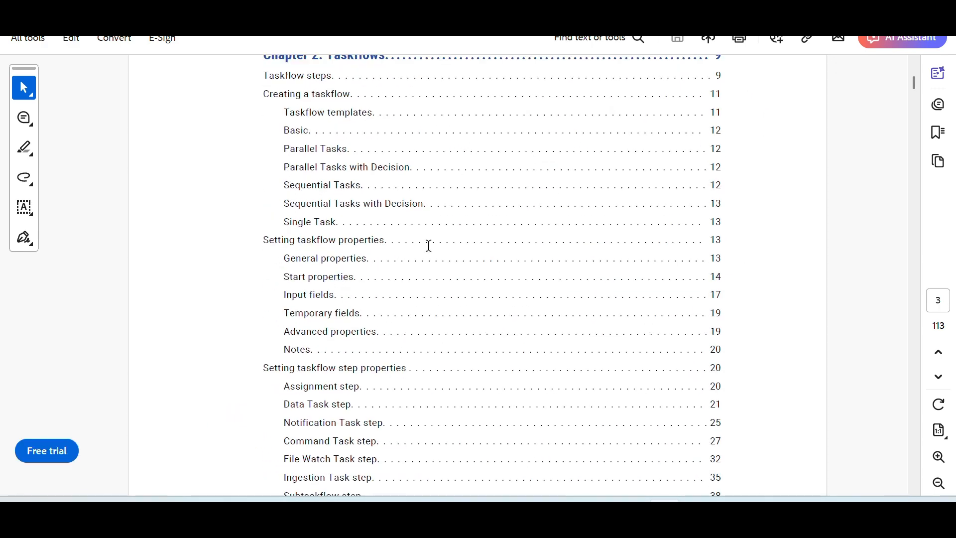
mouse_move(500, 520)
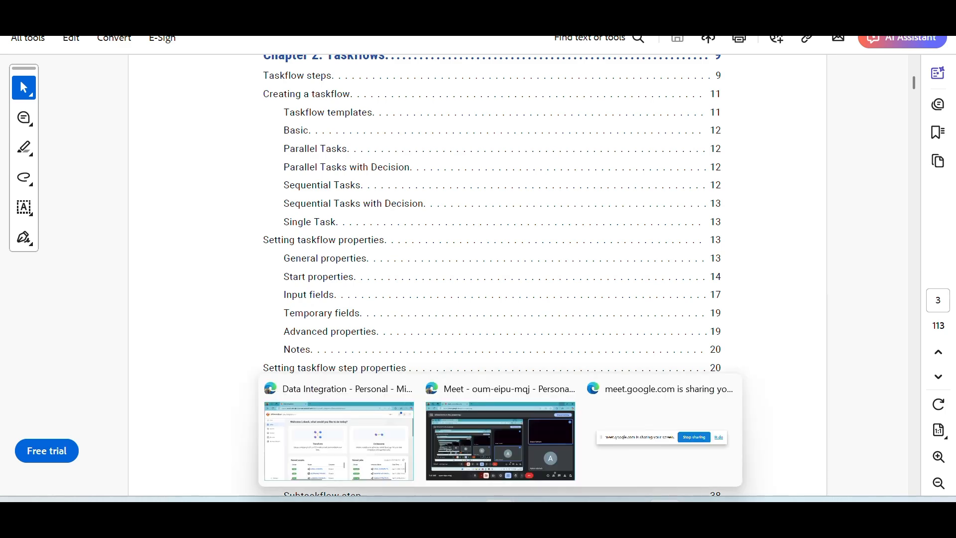
scroll(365, 270, down, 4)
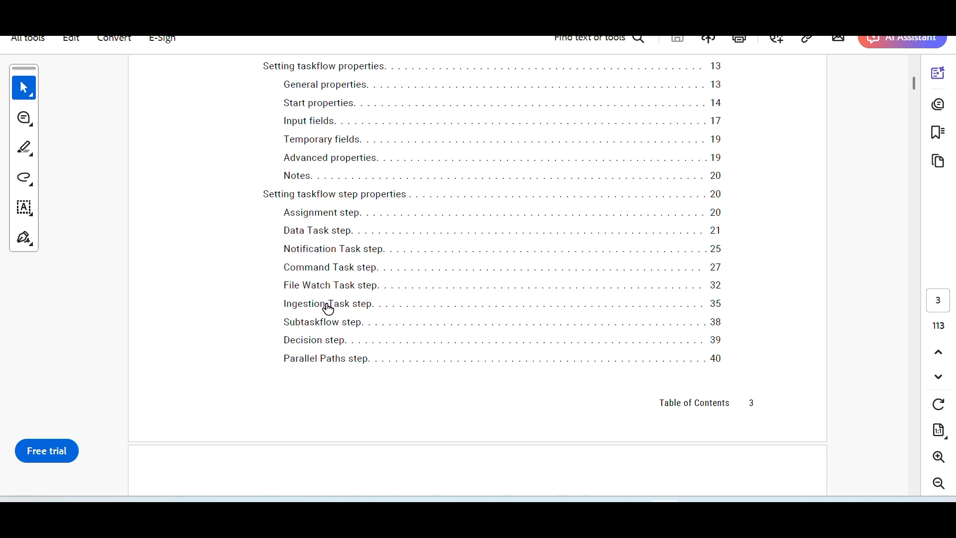
scroll(312, 309, down, 4)
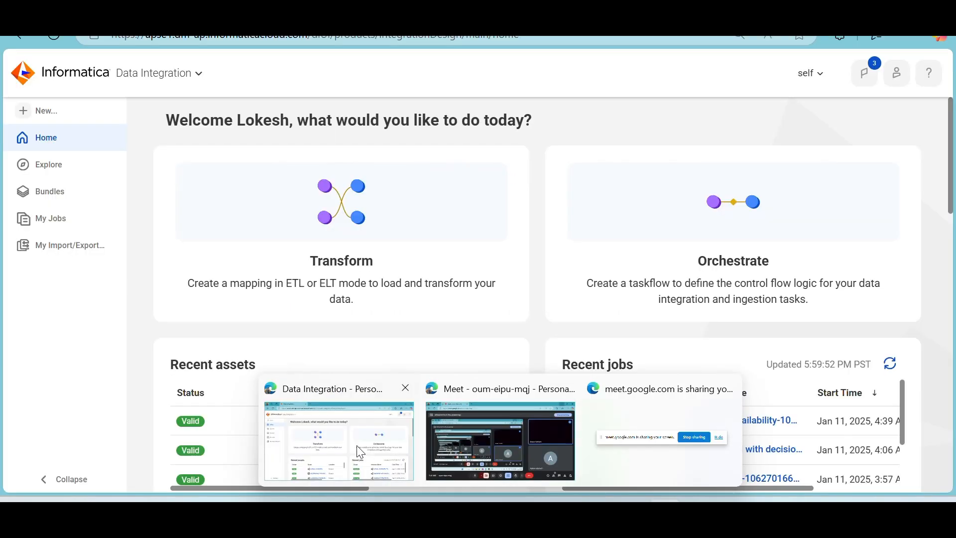
Step: Switch to Paint and sketch a box labelled Source under the TASK FLOWS - PART 2 heading
click(363, 452)
click(599, 511)
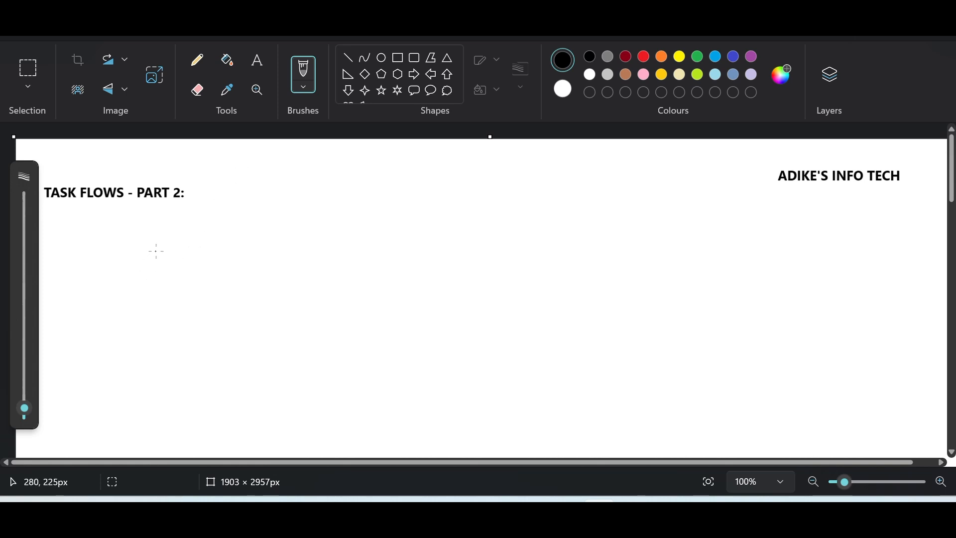
mouse_move(124, 281)
mouse_down()
mouse_move(129, 351)
mouse_move(150, 267)
mouse_move(201, 298)
mouse_move(177, 344)
mouse_move(130, 355)
mouse_move(129, 338)
mouse_up()
mouse_move(134, 259)
mouse_down()
mouse_move(135, 271)
mouse_move(185, 252)
mouse_up()
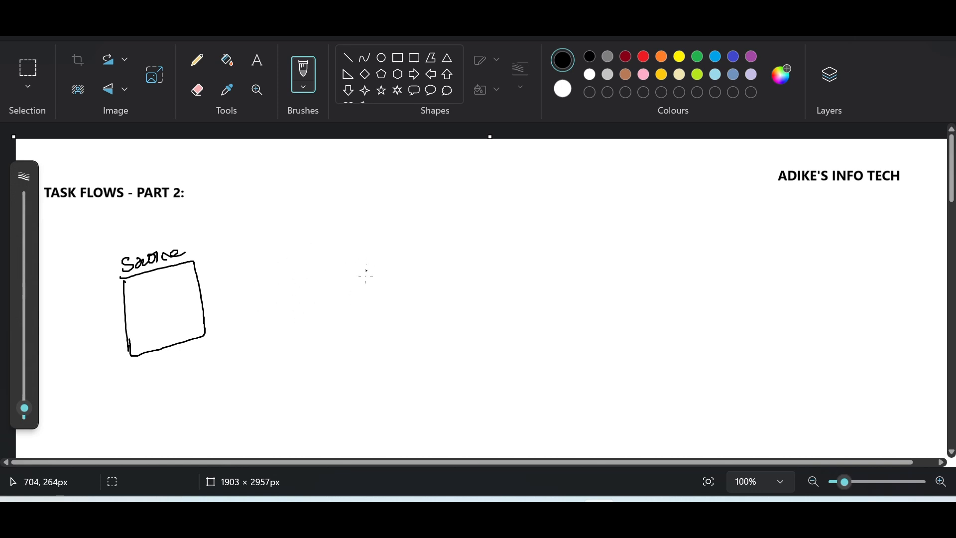
Step: Draw an arrow from the Source box to a new box labelled Target
drag(200, 297, 307, 288)
drag(278, 281, 287, 303)
mouse_move(334, 256)
mouse_down()
mouse_move(324, 321)
mouse_move(407, 311)
mouse_move(320, 317)
mouse_move(344, 240)
mouse_move(352, 246)
mouse_move(408, 227)
mouse_up()
Step: Handwrite the mapping task name Mt_dataload above the Source-to-Target arrow and underline it
mouse_move(230, 221)
mouse_down()
mouse_move(252, 207)
mouse_move(292, 221)
mouse_move(304, 191)
mouse_move(323, 199)
mouse_move(324, 214)
mouse_up()
key(ctrl+z)
key(ctrl+z)
key(ctrl+z)
key(ctrl+z)
key(ctrl+z)
key(ctrl+z)
key(ctrl+z)
key(ctrl+z)
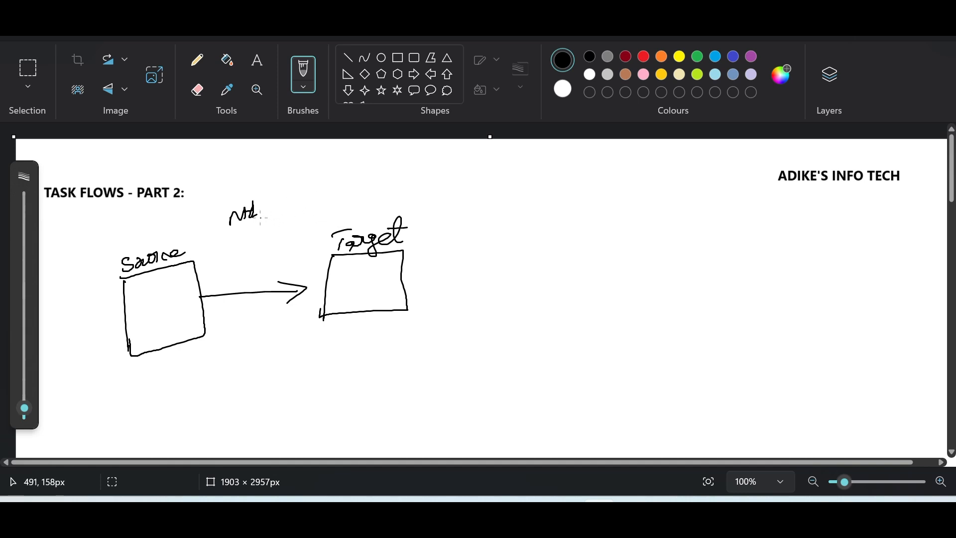
mouse_move(260, 217)
mouse_down()
mouse_move(276, 204)
mouse_move(331, 201)
mouse_move(349, 183)
mouse_move(350, 197)
mouse_up()
drag(226, 232, 350, 211)
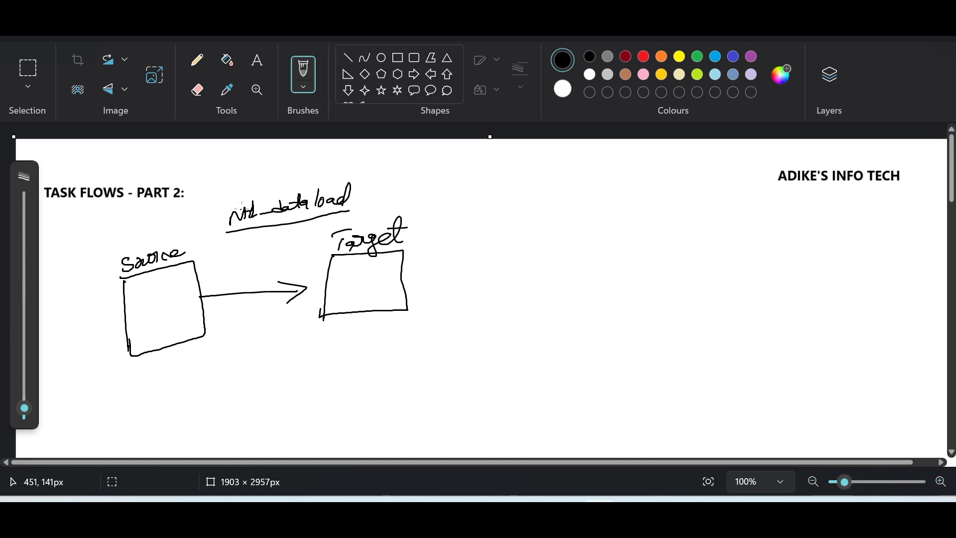
mouse_move(257, 203)
mouse_down()
mouse_move(252, 218)
mouse_move(264, 207)
mouse_up()
Step: Handwrite the heading Taskflows (Schedule) below the Source box
scroll(449, 263, down, 3)
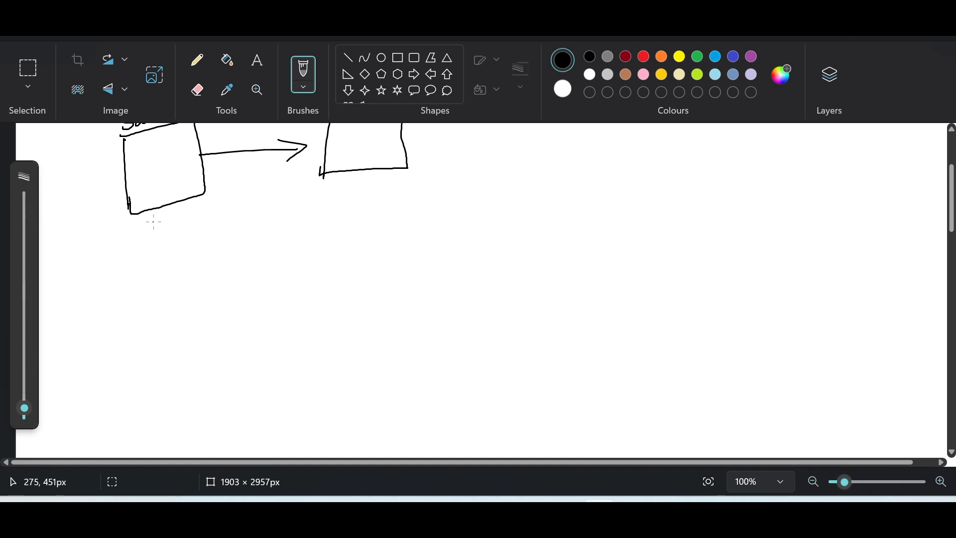
scroll(153, 223, up, 3)
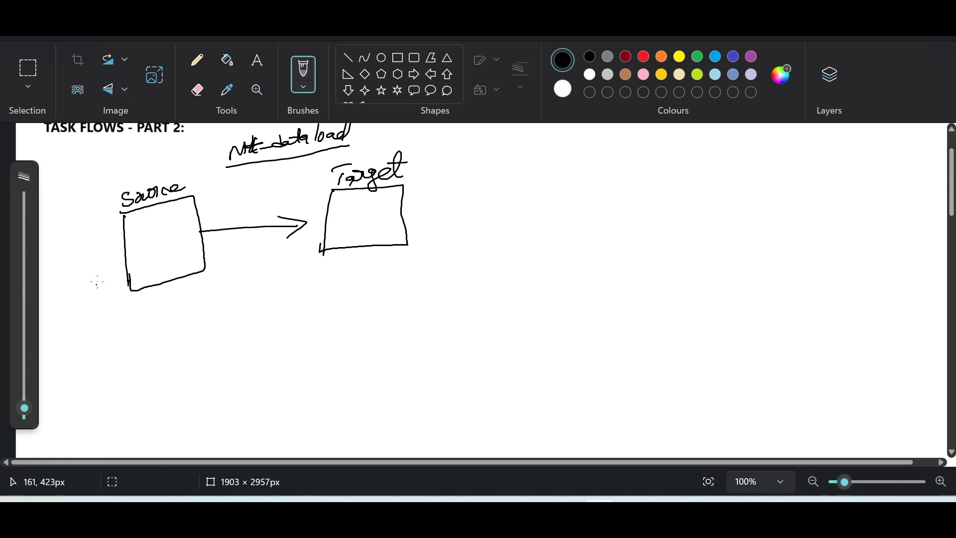
mouse_move(86, 314)
mouse_down()
mouse_move(83, 331)
mouse_move(83, 310)
mouse_move(94, 309)
mouse_up()
mouse_move(98, 319)
mouse_down()
mouse_move(100, 326)
mouse_move(114, 303)
mouse_move(127, 330)
mouse_move(135, 313)
mouse_move(153, 323)
mouse_move(179, 313)
mouse_move(182, 326)
mouse_up()
drag(210, 295, 205, 326)
drag(226, 302, 214, 315)
mouse_move(232, 308)
mouse_down()
mouse_move(292, 306)
mouse_move(309, 282)
mouse_move(294, 326)
mouse_up()
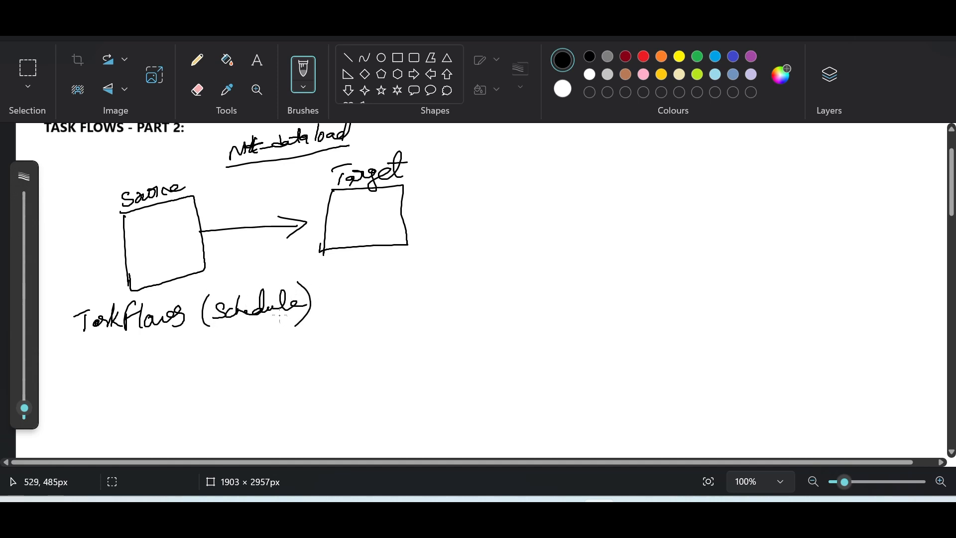
Step: Tick the Mt_dataload title, underline Taskflows, and mark the two headings with circled numbers 1 and 2
drag(355, 146, 381, 132)
drag(85, 343, 182, 327)
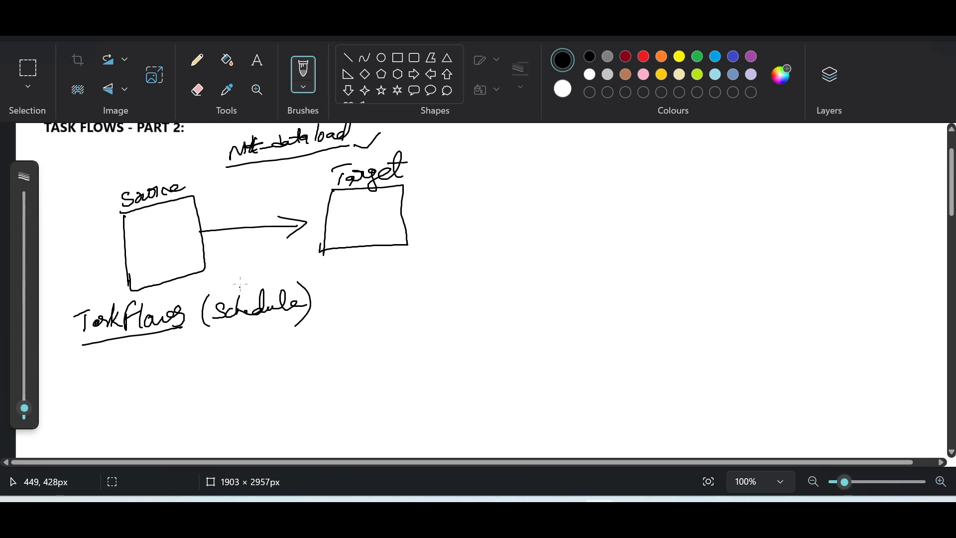
mouse_move(209, 156)
mouse_down()
mouse_move(219, 161)
mouse_move(216, 154)
mouse_up()
mouse_move(53, 327)
mouse_down()
mouse_move(67, 344)
mouse_move(59, 362)
mouse_move(75, 336)
mouse_up()
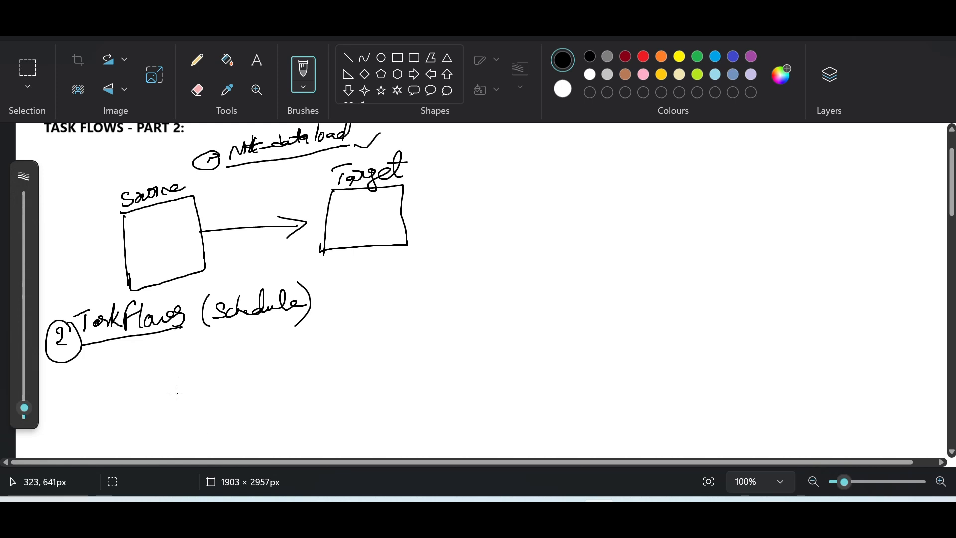
Step: Draw a circled S start node with an arrow to a D.T box containing a circled MT, and extend a line from it
mouse_move(186, 365)
mouse_down()
mouse_move(180, 371)
mouse_move(195, 355)
mouse_move(253, 357)
mouse_move(240, 377)
mouse_up()
drag(275, 345, 272, 362)
mouse_move(275, 344)
mouse_down()
mouse_move(287, 355)
mouse_move(272, 359)
mouse_move(300, 360)
mouse_move(305, 343)
mouse_move(324, 372)
mouse_move(262, 352)
mouse_move(273, 340)
mouse_move(314, 341)
mouse_up()
click(294, 355)
mouse_move(282, 374)
mouse_down()
mouse_move(284, 365)
mouse_move(300, 369)
mouse_move(292, 364)
mouse_move(284, 379)
mouse_move(326, 352)
mouse_move(364, 347)
mouse_up()
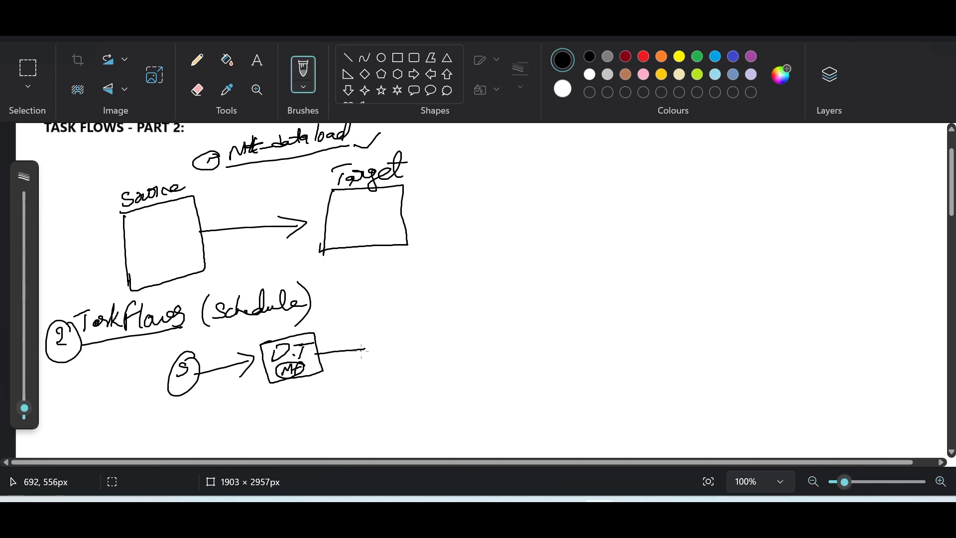
Step: Branch the flow into an upper path with an MT box, another box and END, and a lower box with circled N and S
mouse_move(364, 348)
mouse_down()
mouse_move(367, 320)
mouse_move(407, 311)
mouse_move(401, 329)
mouse_move(466, 290)
mouse_move(476, 334)
mouse_move(402, 340)
mouse_move(403, 319)
mouse_move(446, 312)
mouse_move(434, 323)
mouse_move(428, 306)
mouse_move(577, 305)
mouse_move(599, 290)
mouse_move(575, 326)
mouse_move(603, 299)
mouse_move(589, 306)
mouse_move(668, 300)
mouse_move(716, 320)
mouse_move(752, 310)
mouse_move(707, 332)
mouse_move(739, 302)
mouse_move(727, 300)
mouse_up()
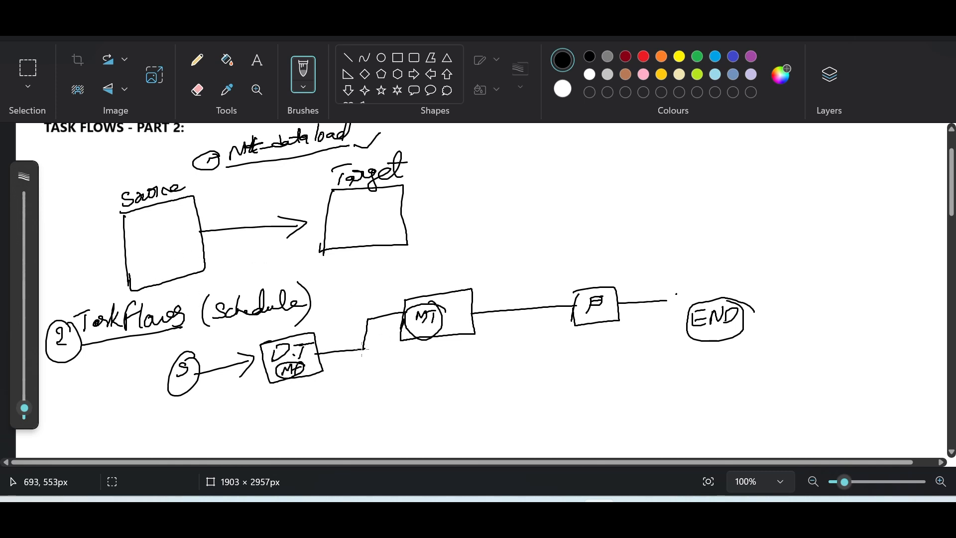
mouse_move(363, 351)
mouse_down()
mouse_move(365, 374)
mouse_move(458, 367)
mouse_move(457, 390)
mouse_up()
mouse_move(457, 353)
mouse_down()
mouse_move(539, 344)
mouse_move(481, 390)
mouse_move(458, 394)
mouse_up()
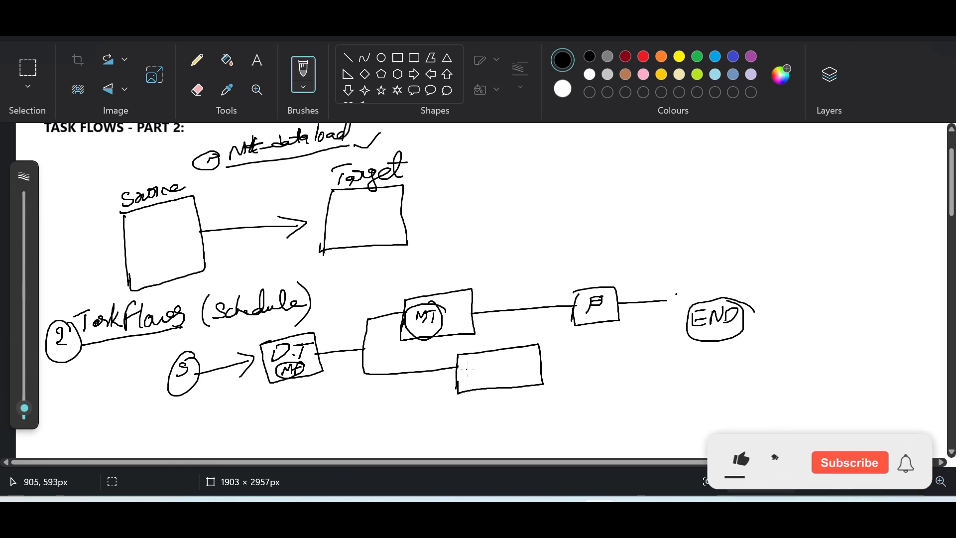
mouse_move(470, 369)
mouse_down()
mouse_move(471, 377)
mouse_move(481, 362)
mouse_move(520, 378)
mouse_move(512, 366)
mouse_move(520, 357)
mouse_up()
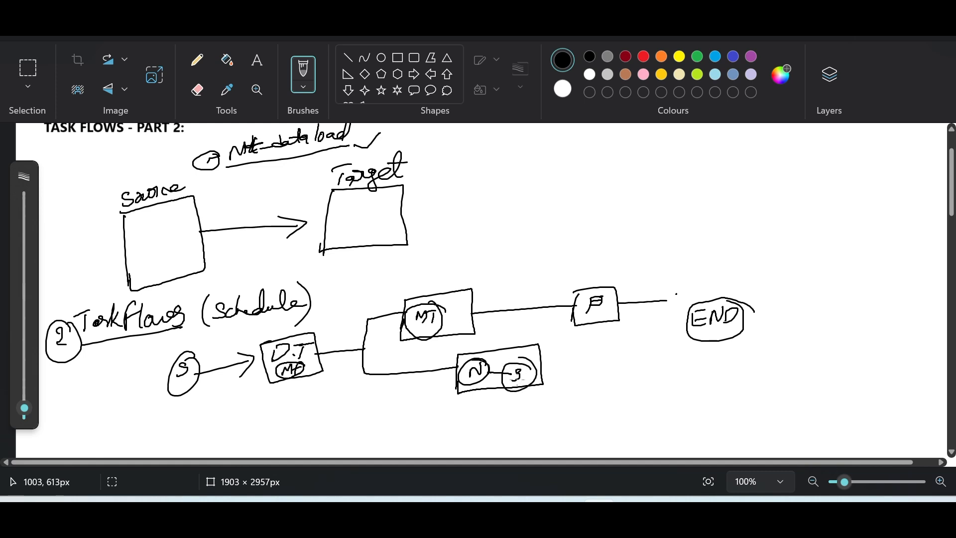
Step: Draw a wait 10 min loop back to the D.T box, and finish the branches with an END arrow and a circled node
mouse_move(506, 391)
mouse_down()
mouse_move(371, 398)
mouse_move(319, 373)
mouse_move(388, 392)
mouse_move(396, 383)
mouse_move(413, 394)
mouse_move(423, 381)
mouse_move(425, 400)
mouse_move(438, 389)
mouse_move(430, 391)
mouse_move(455, 407)
mouse_move(433, 403)
mouse_up()
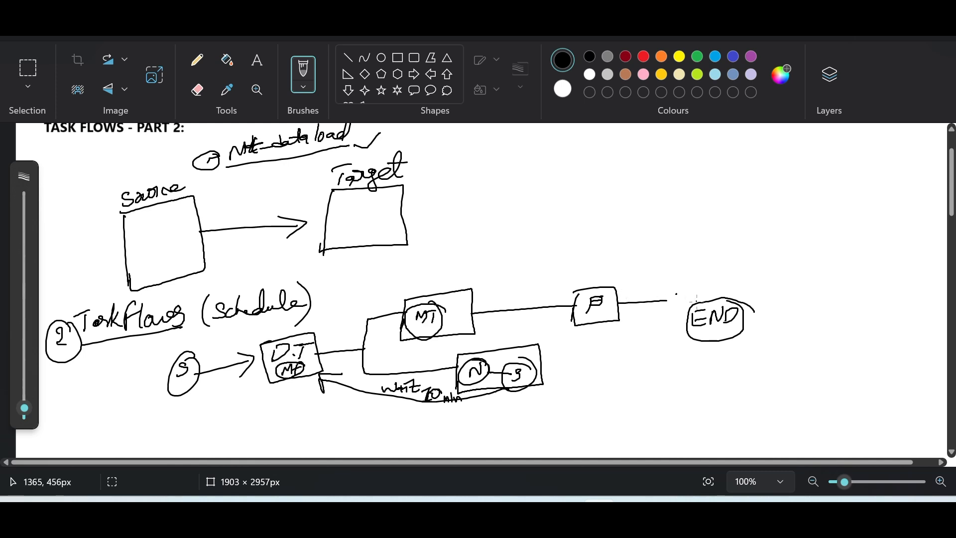
mouse_move(664, 300)
mouse_down()
mouse_move(683, 322)
mouse_move(677, 329)
mouse_up()
mouse_move(540, 369)
mouse_down()
mouse_move(614, 357)
mouse_move(594, 392)
mouse_move(613, 352)
mouse_move(585, 356)
mouse_up()
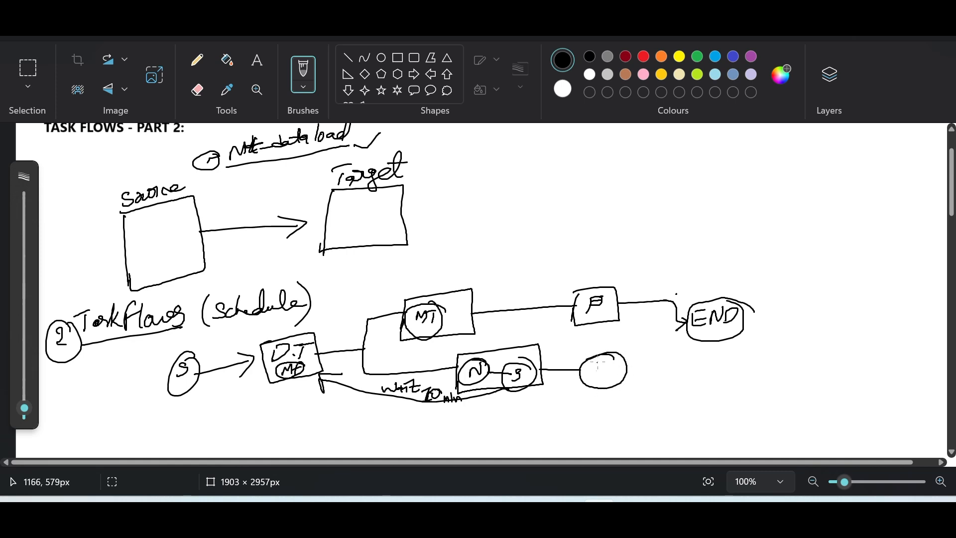
mouse_move(594, 370)
mouse_down()
mouse_move(622, 366)
mouse_move(600, 386)
mouse_move(612, 377)
mouse_move(615, 386)
mouse_up()
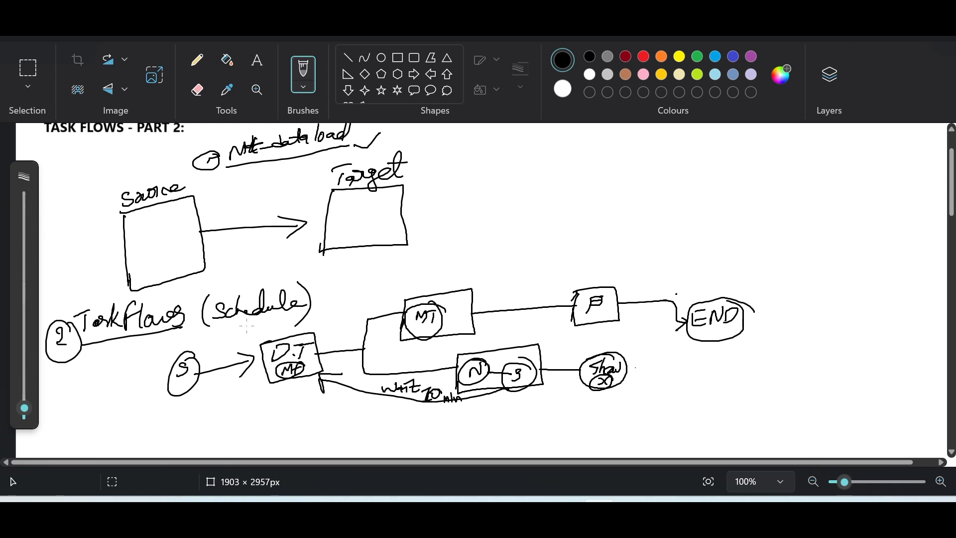
scroll(249, 326, down, 3)
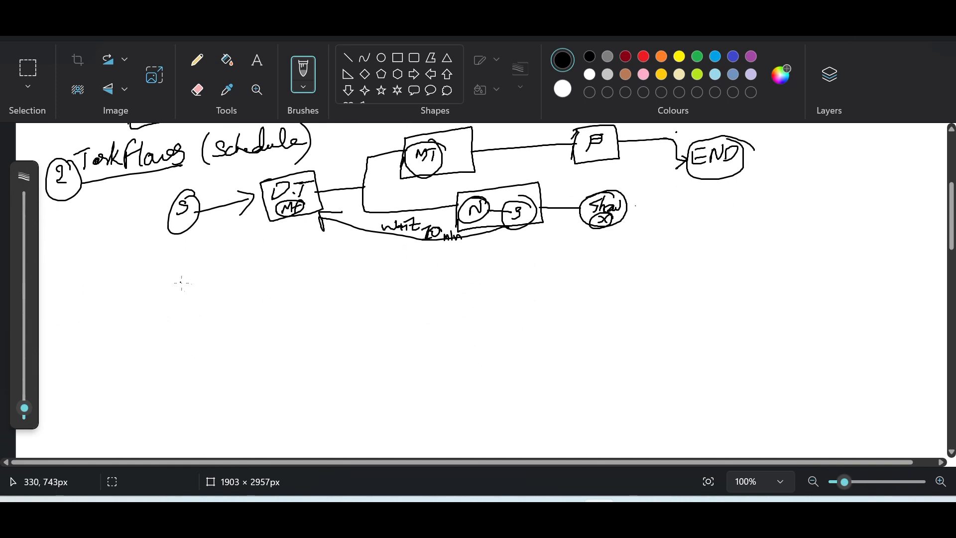
scroll(248, 227, up, 1)
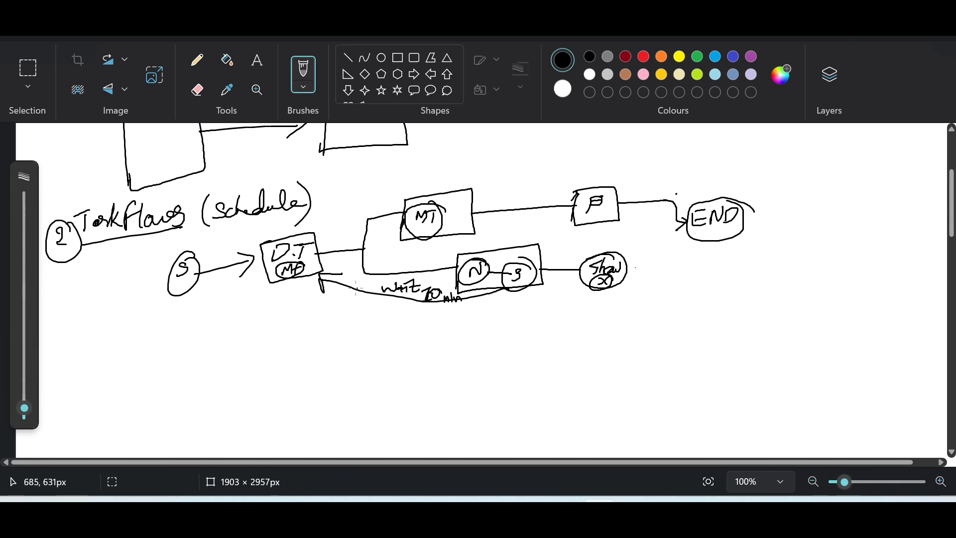
mouse_move(387, 302)
mouse_down()
mouse_move(398, 316)
mouse_move(413, 299)
mouse_move(388, 334)
mouse_move(422, 309)
mouse_up()
key(ctrl+z)
key(ctrl+z)
key(ctrl+z)
key(ctrl+z)
Step: Insert a small box on the lower path before its last node, labelled with a circled Jump
mouse_move(555, 260)
mouse_down()
mouse_move(553, 280)
mouse_move(572, 278)
mouse_move(555, 281)
mouse_up()
drag(561, 247, 592, 242)
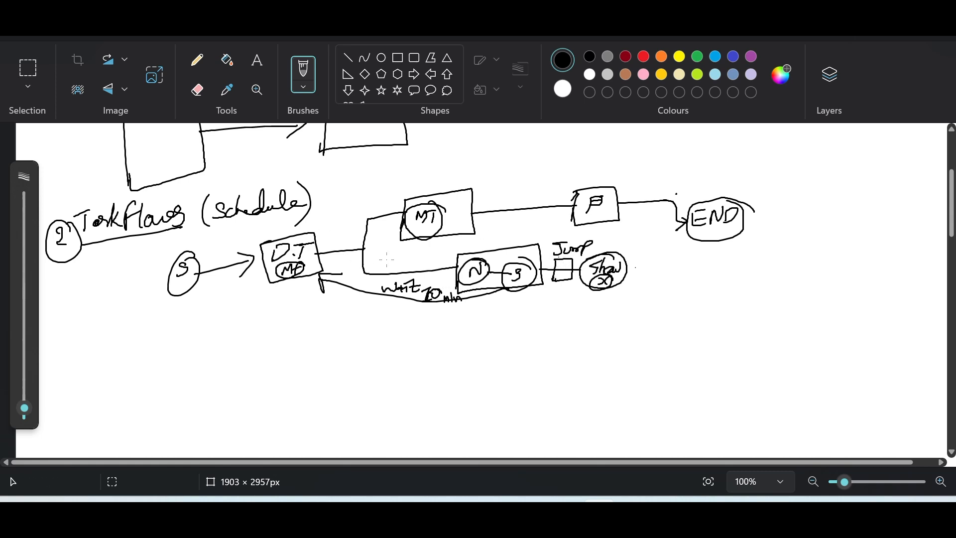
mouse_move(553, 258)
mouse_down()
mouse_move(592, 252)
mouse_move(571, 235)
mouse_move(544, 256)
mouse_move(560, 260)
mouse_up()
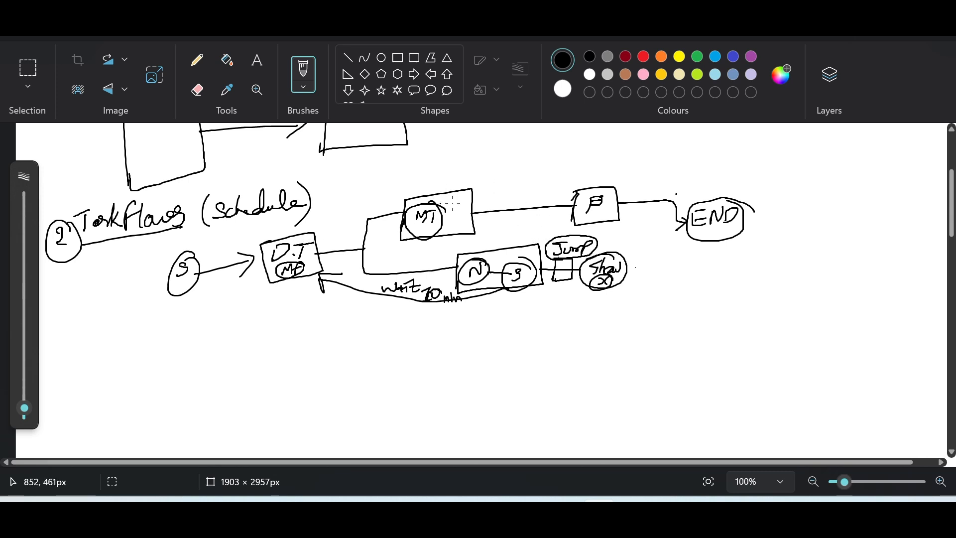
Step: Add tick marks above the MT and D.T boxes and write an underlined Task step note below END
drag(416, 183, 450, 169)
drag(308, 222, 325, 215)
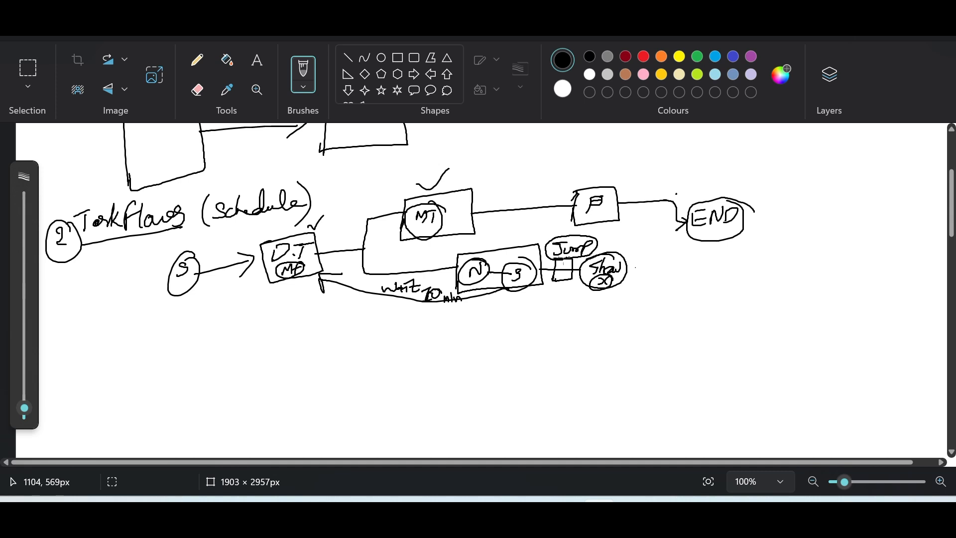
mouse_move(733, 260)
mouse_down()
mouse_move(725, 269)
mouse_move(734, 272)
mouse_move(803, 260)
mouse_move(797, 271)
mouse_up()
drag(718, 286, 799, 282)
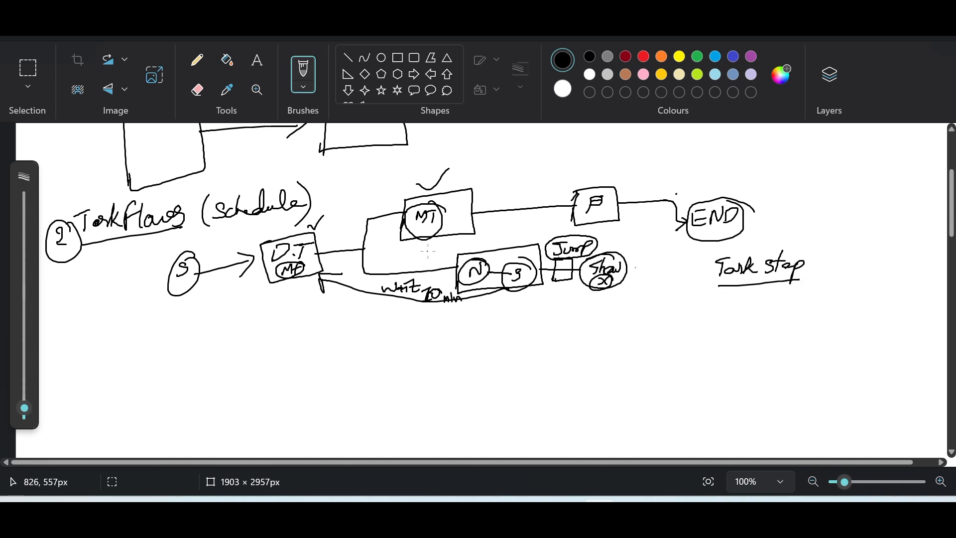
Step: Add short strokes beside the Jump and Start nodes, through N, on the last upper box and below END, and make the note read Task steps
drag(583, 241, 638, 240)
drag(620, 266, 642, 261)
drag(479, 276, 479, 298)
drag(600, 210, 631, 193)
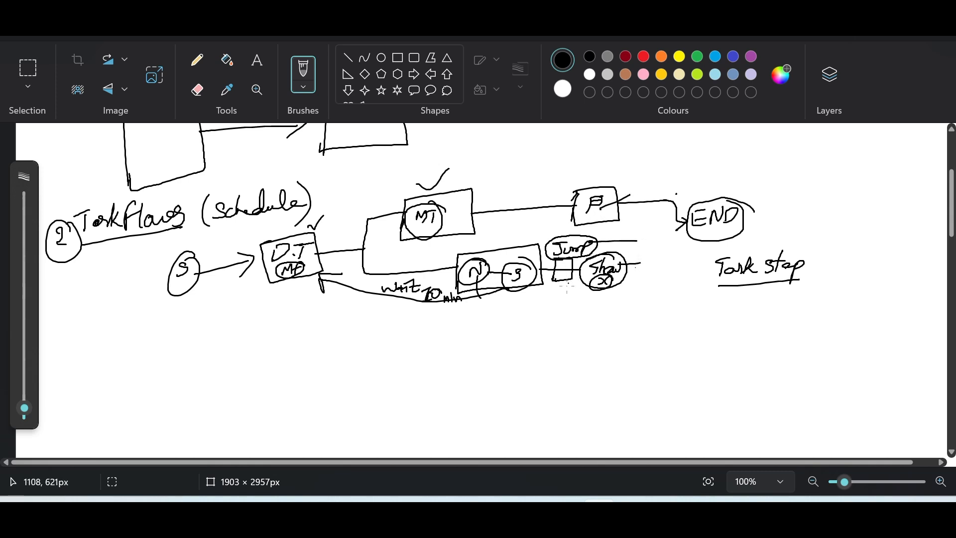
drag(733, 232, 755, 242)
drag(807, 260, 802, 268)
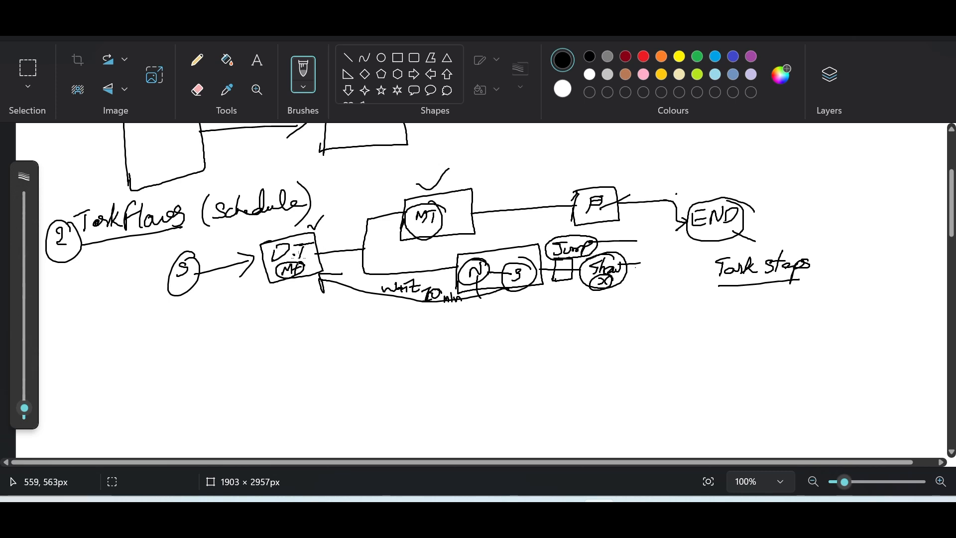
Step: Add arrowheads to the upper path's connectors, an arrow down to its last box and an extra stroke around END
mouse_move(354, 244)
mouse_down()
mouse_move(363, 252)
mouse_move(351, 258)
mouse_up()
drag(399, 207, 397, 218)
mouse_move(567, 202)
mouse_down()
mouse_move(574, 208)
mouse_move(621, 160)
mouse_up()
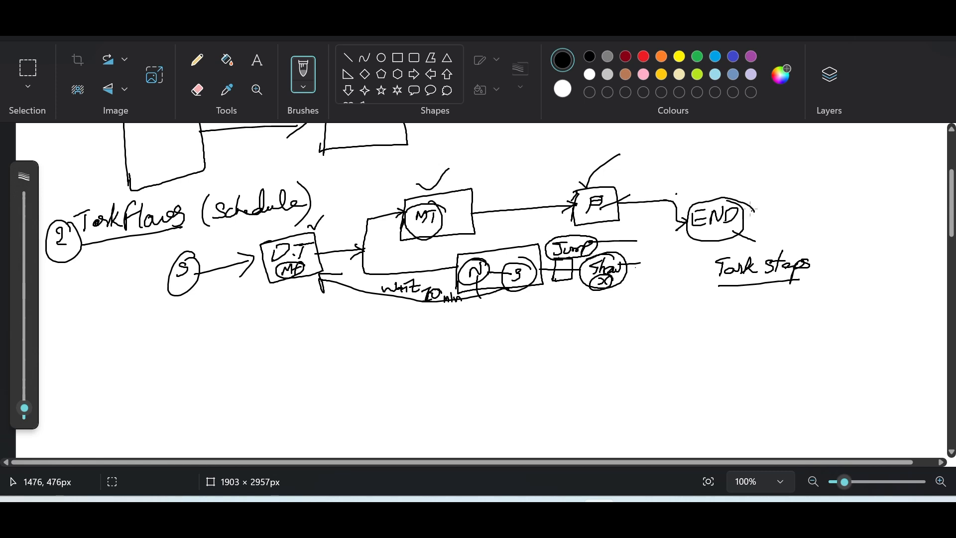
drag(725, 199, 706, 239)
scroll(557, 361, up, 2)
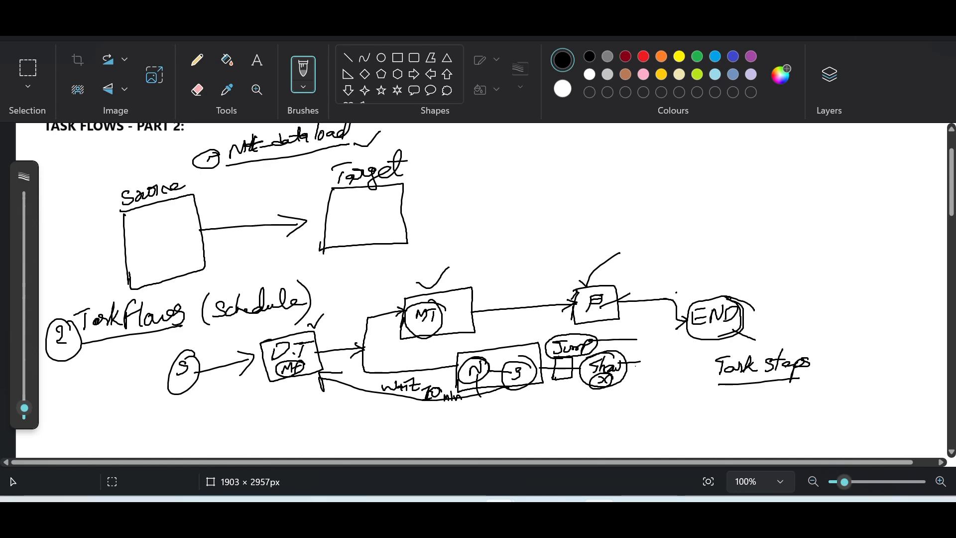
Step: Switch to Informatica Data Integration, open the if_Data_availability taskflow from the Default project and look over its flow
mouse_move(498, 498)
click(339, 441)
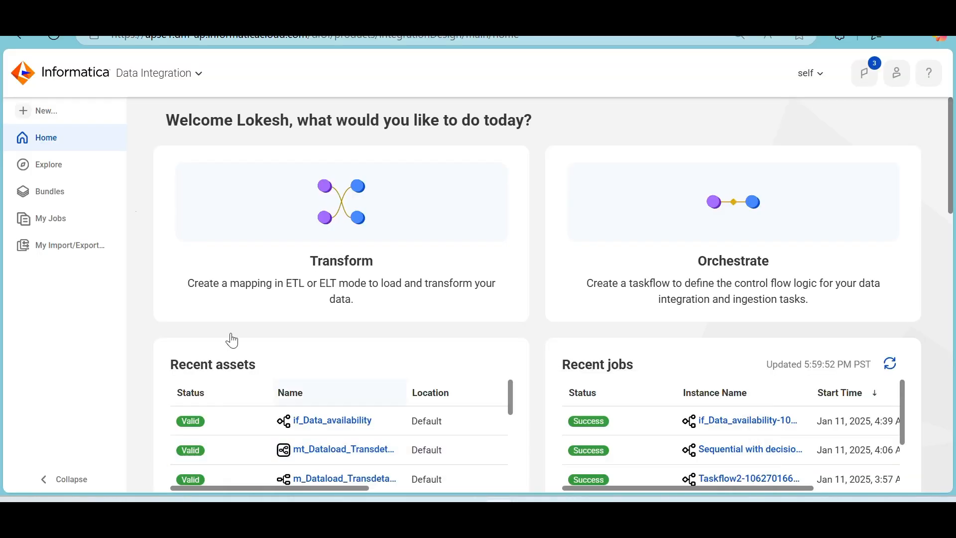
click(66, 171)
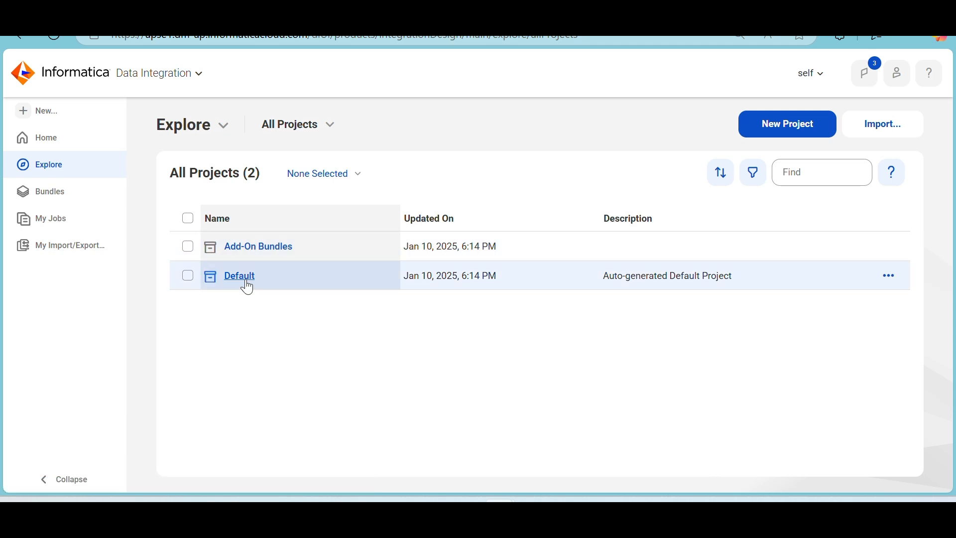
click(247, 283)
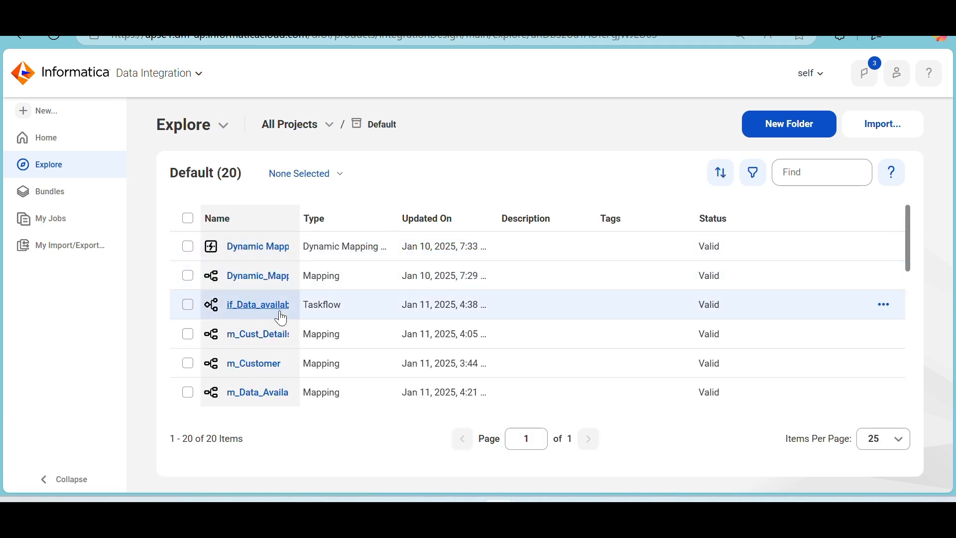
scroll(280, 317, down, 1)
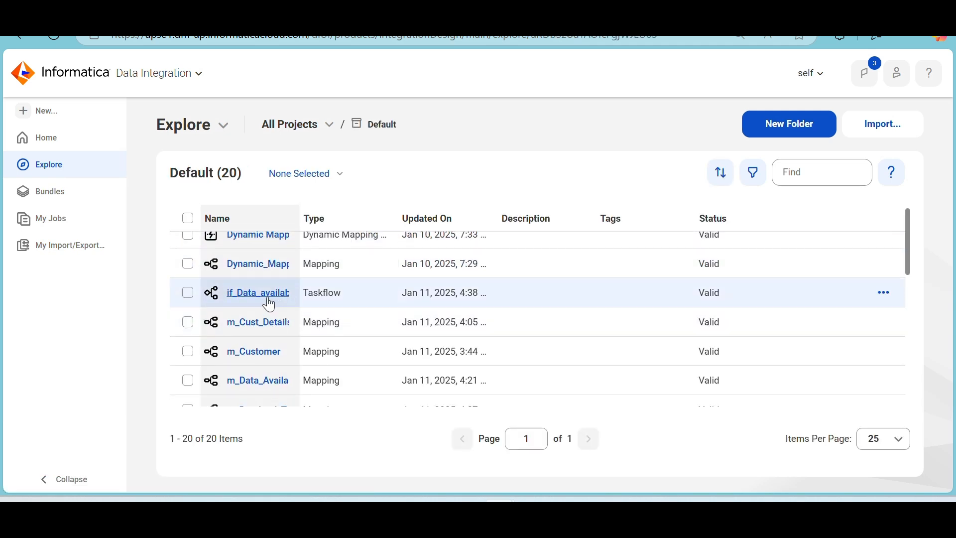
click(269, 302)
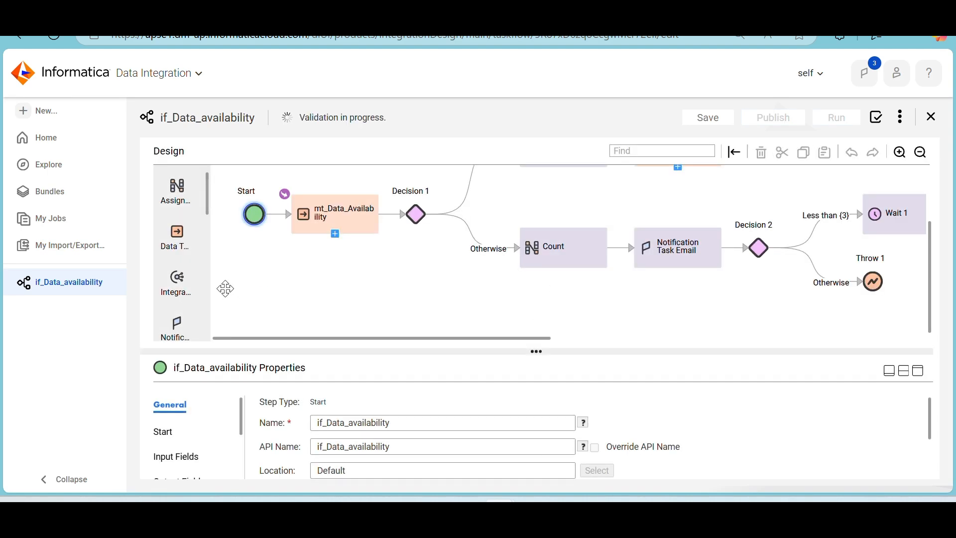
scroll(267, 281, up, 1)
scroll(268, 280, up, 2)
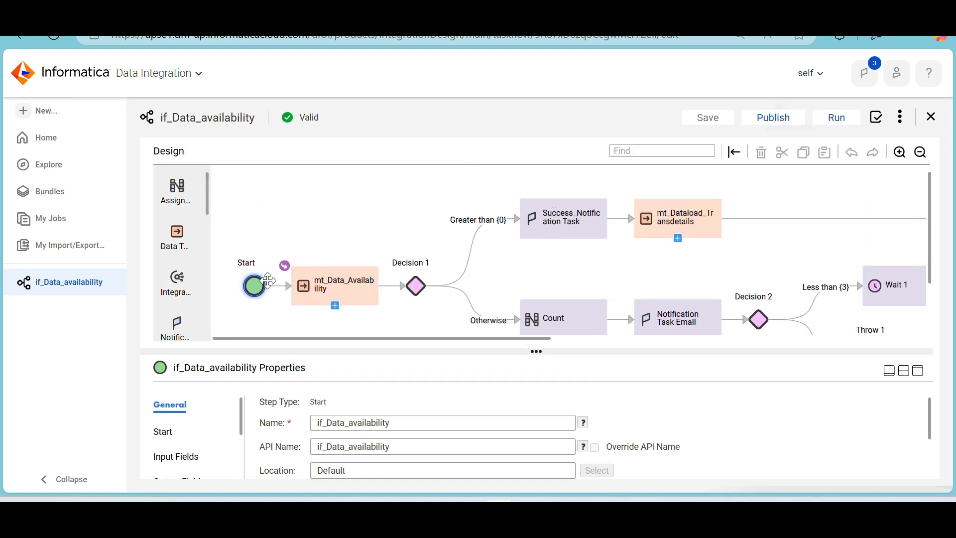
scroll(267, 280, down, 2)
scroll(267, 280, up, 1)
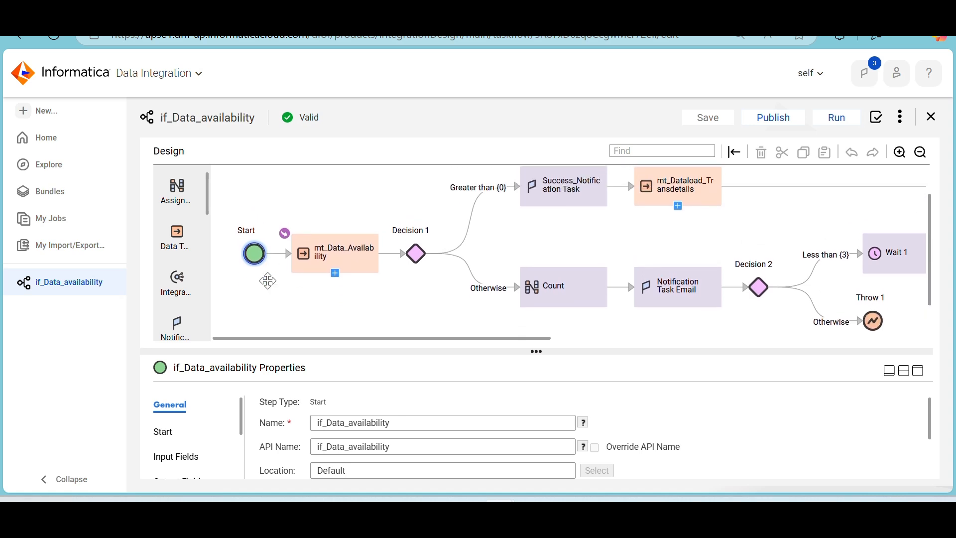
Step: Open the mapping tasks mt_Data_Availability and mt_Dataload_Transdetails from the recent assets on the home page
click(67, 145)
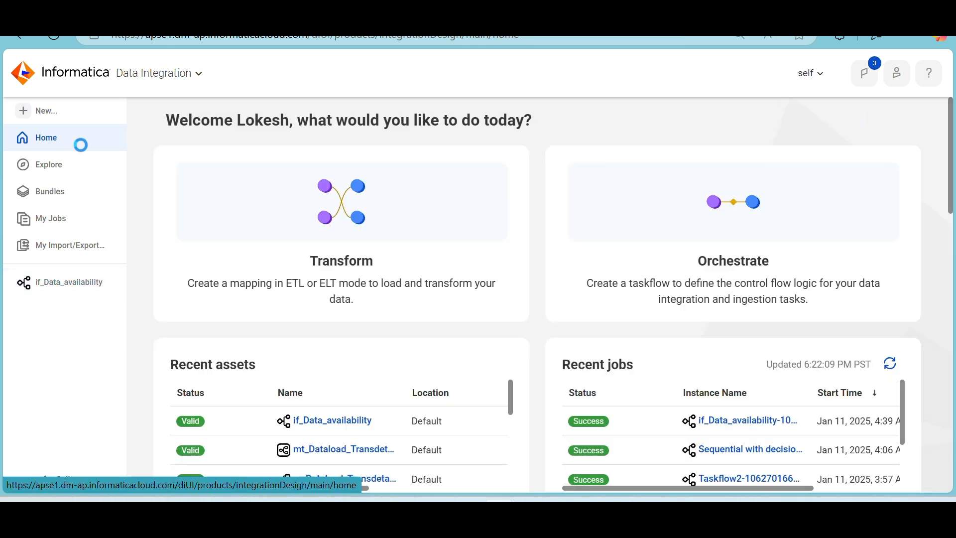
scroll(346, 399, down, 2)
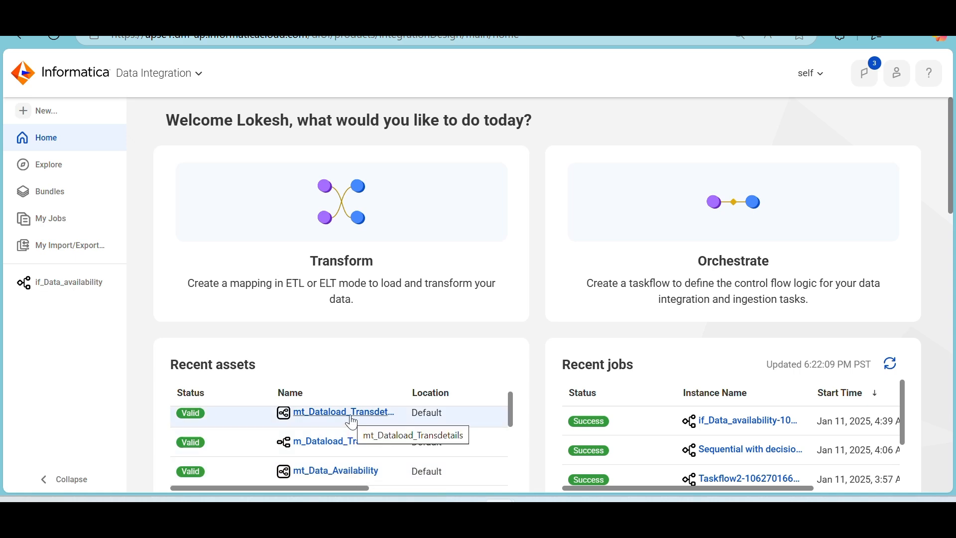
click(338, 472)
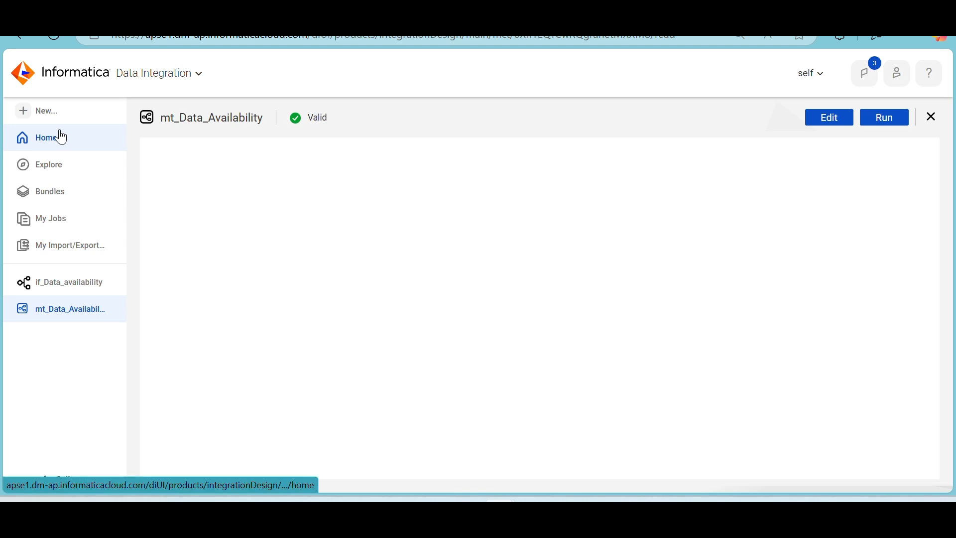
click(61, 138)
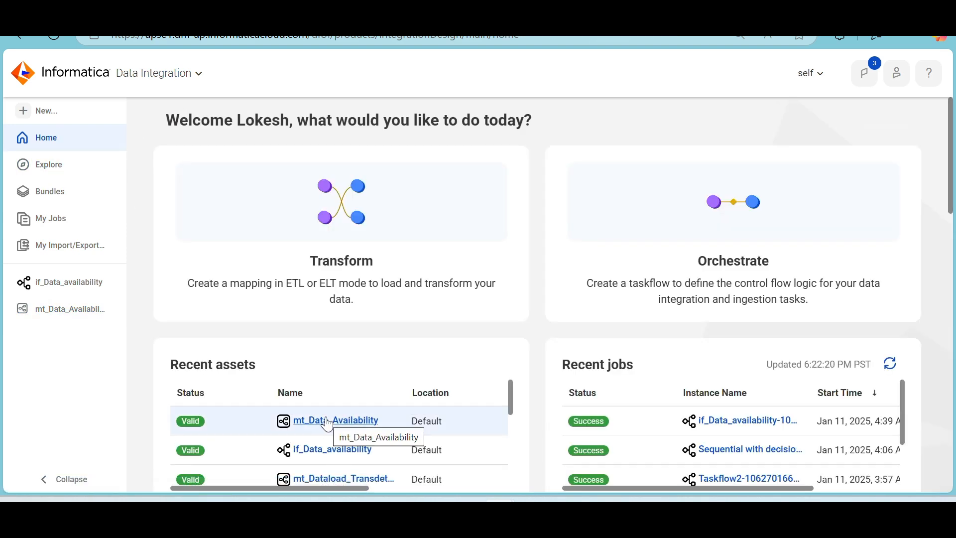
click(354, 479)
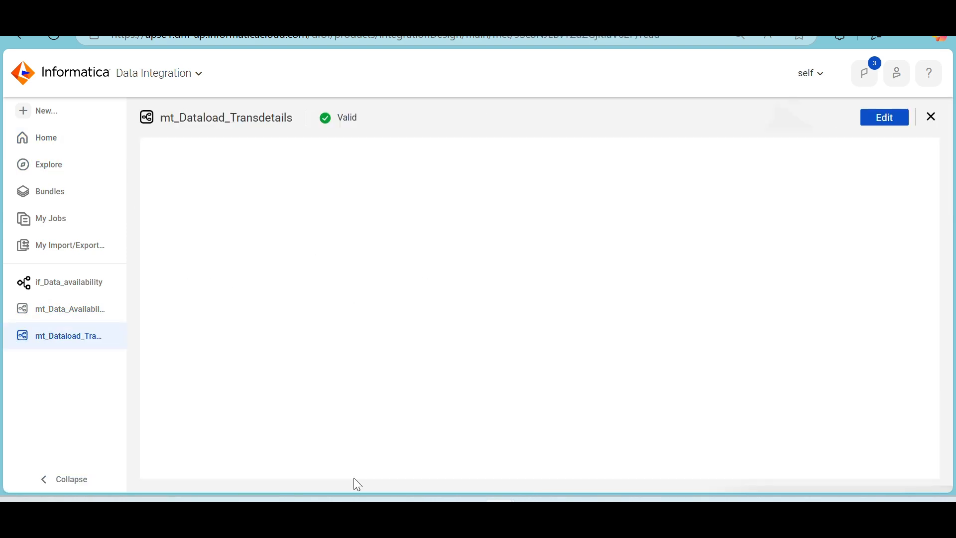
Step: Open the m_Data_Availability mapping from the mt_Data_Availability task and review its Source connection and object details
click(72, 313)
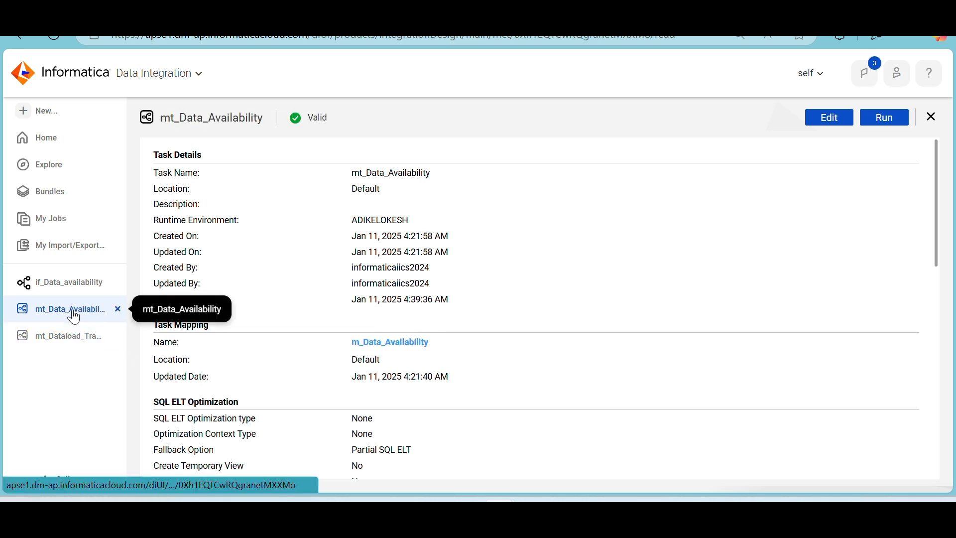
click(397, 344)
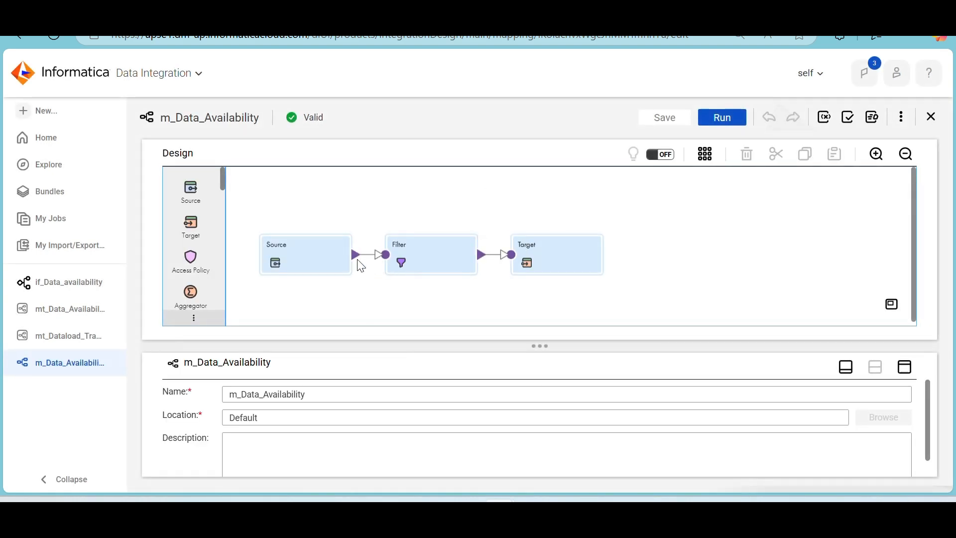
click(330, 254)
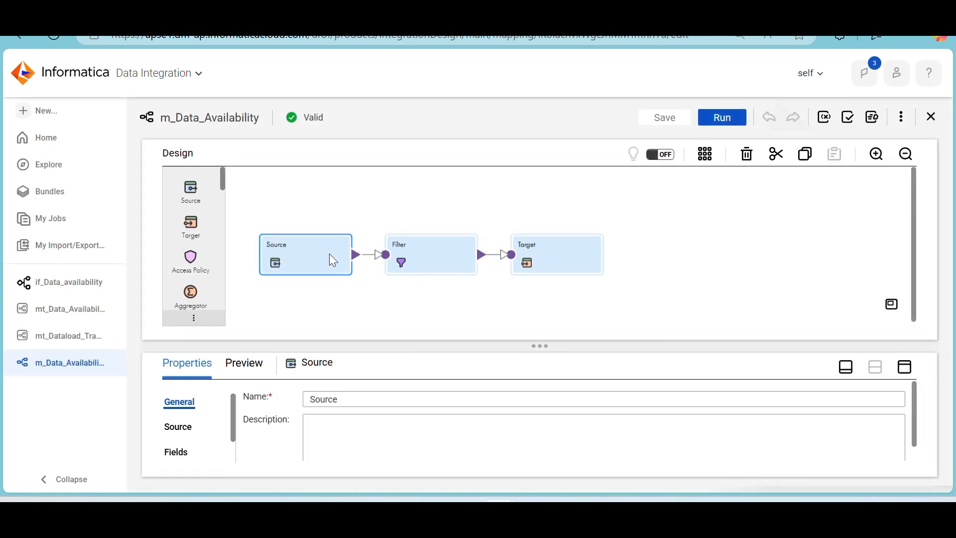
click(905, 368)
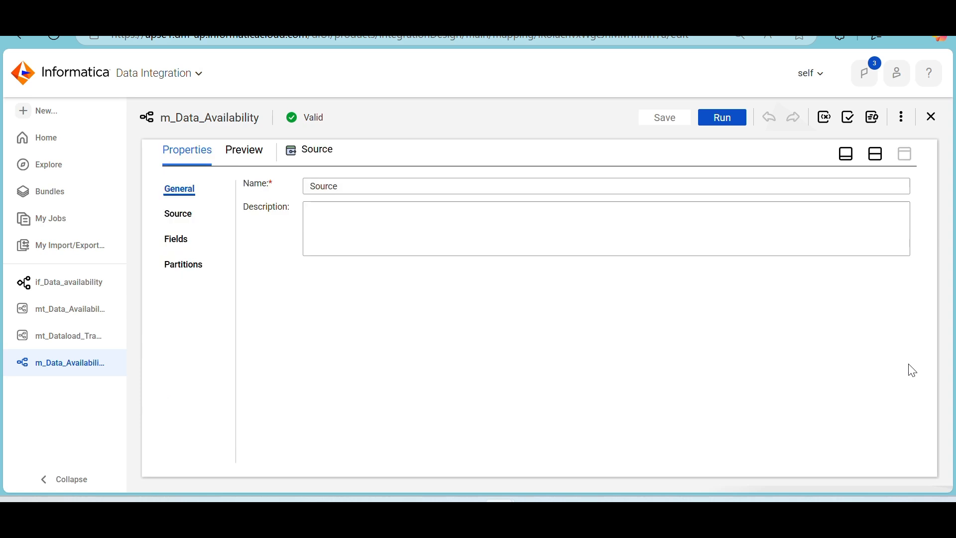
click(185, 217)
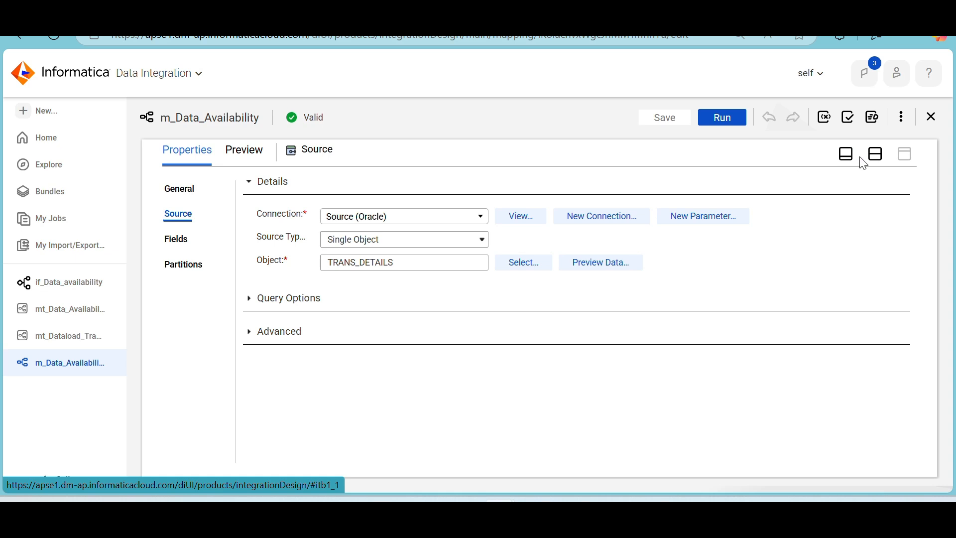
click(876, 154)
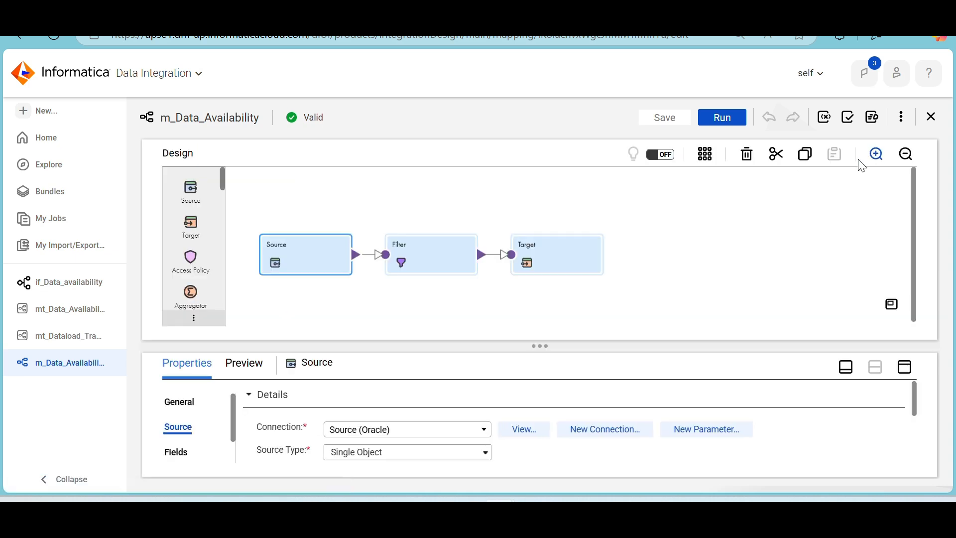
Step: Review the filter condition of the Filter transformation in an enlarged properties view, and restore the split view
click(434, 247)
click(904, 370)
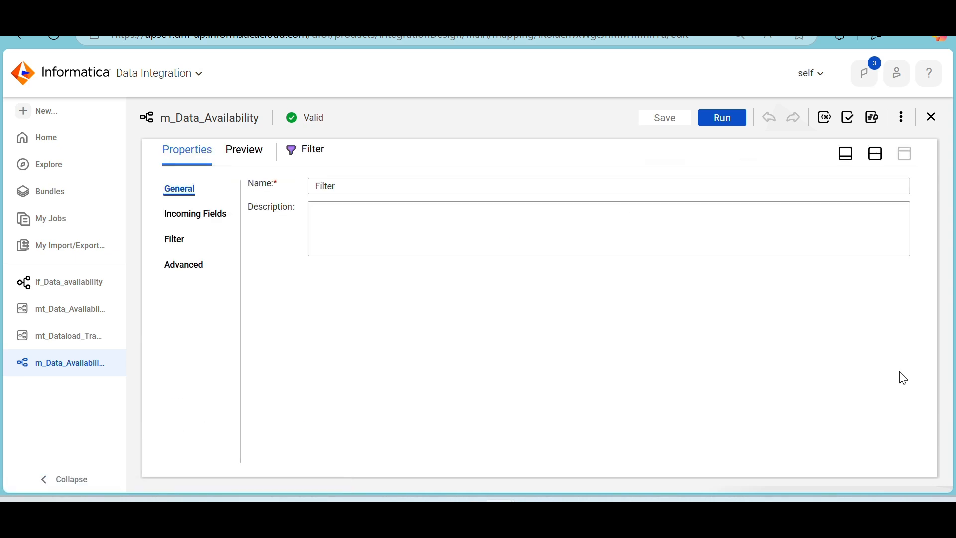
click(183, 247)
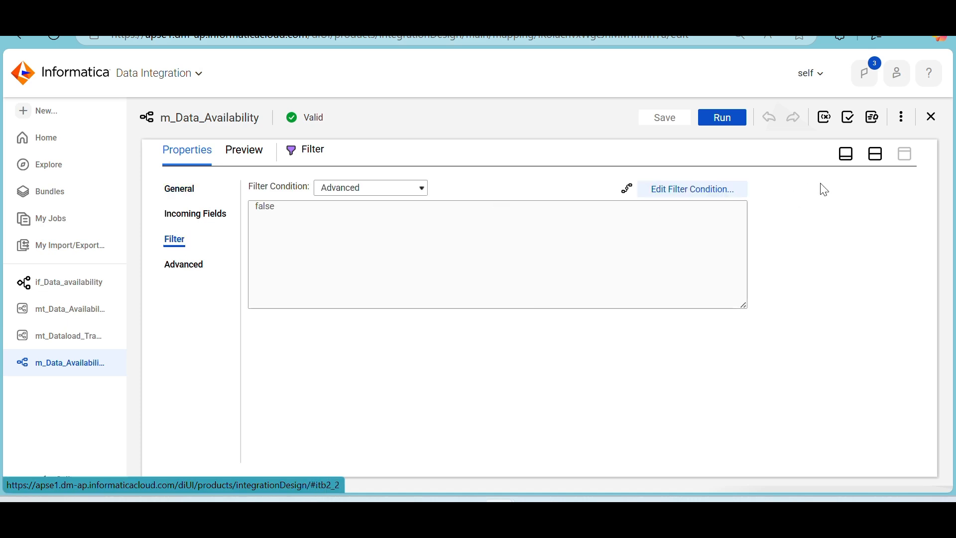
click(876, 163)
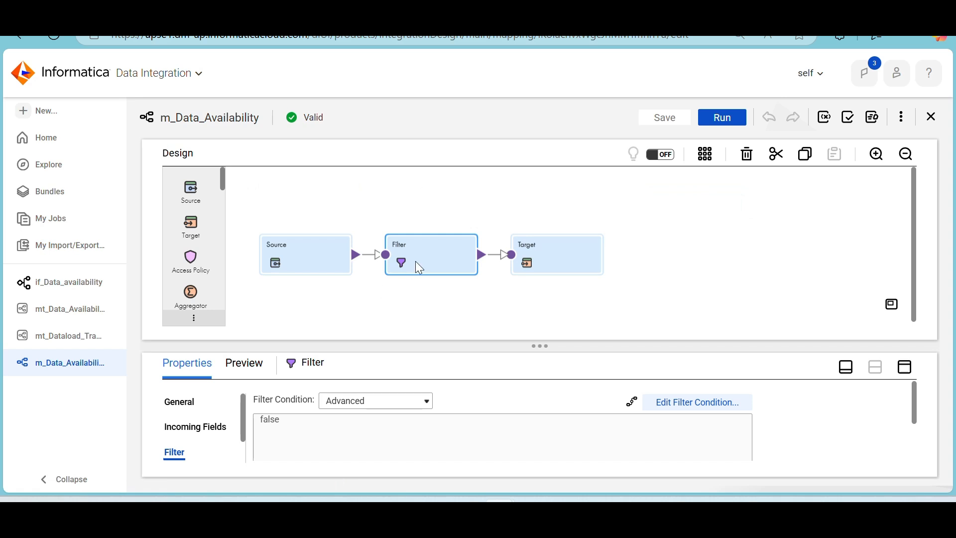
Step: Go through the Source, Filter and Target transformations in order and close the m_Data_Availability mapping
click(305, 253)
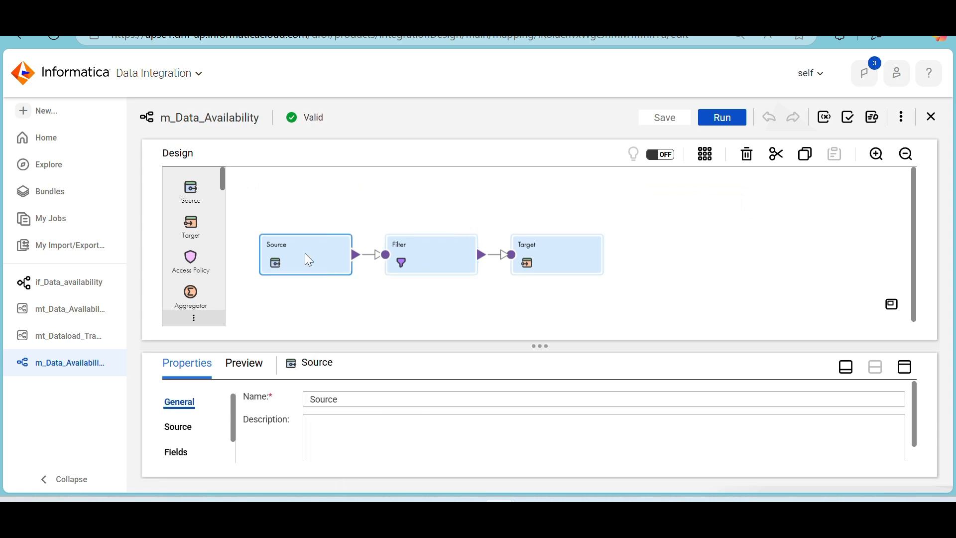
click(405, 254)
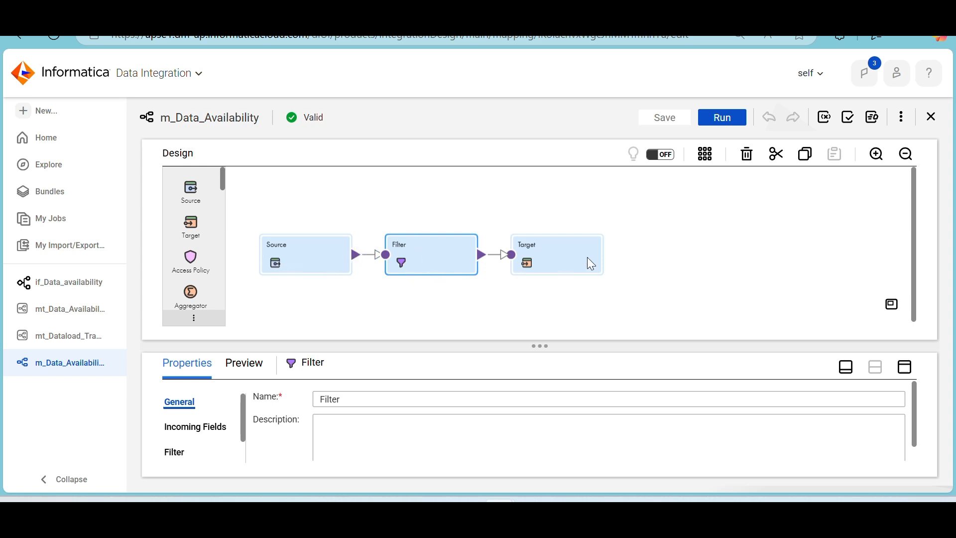
click(550, 262)
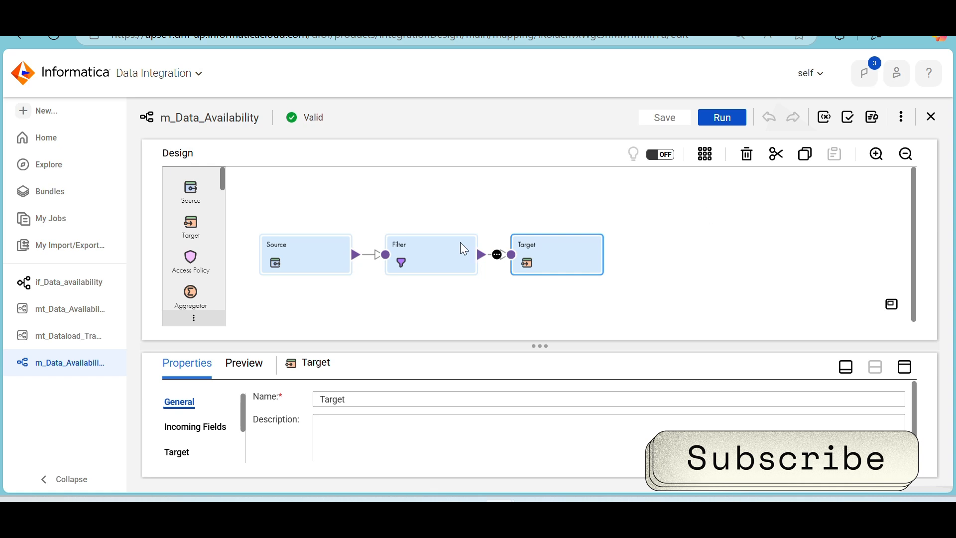
click(932, 119)
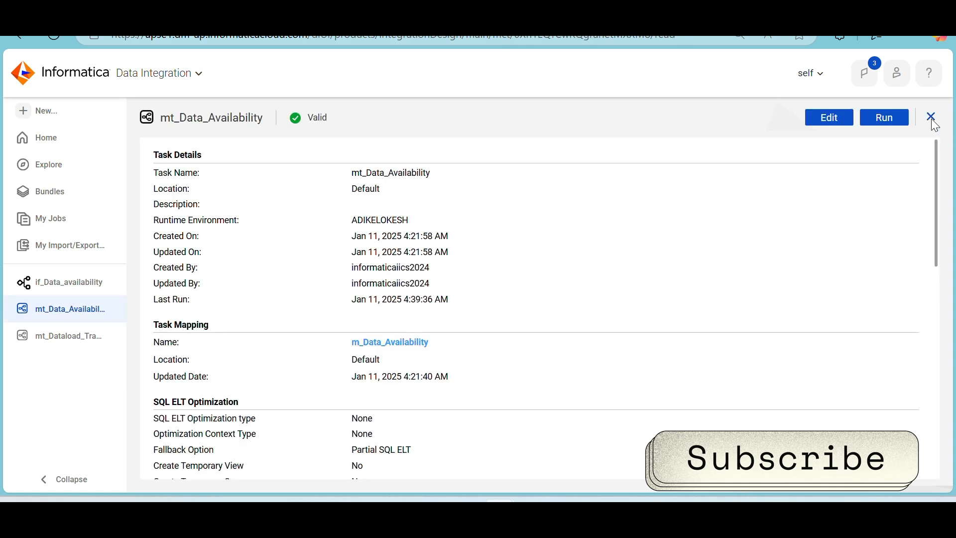
Step: Open the m_Dataload_Transdetails mapping from the mt_Dataload_Transdetails task and review its Source connection and object settings
click(73, 343)
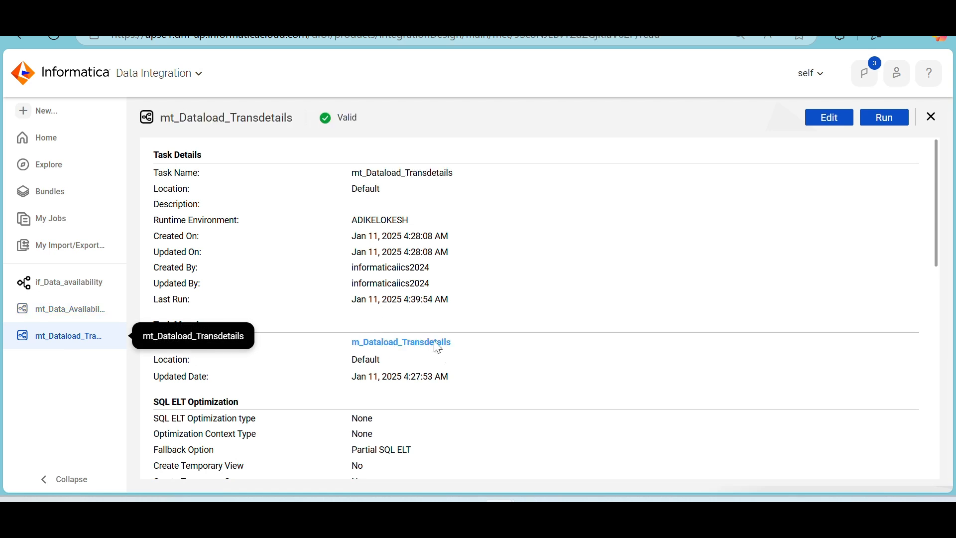
click(400, 347)
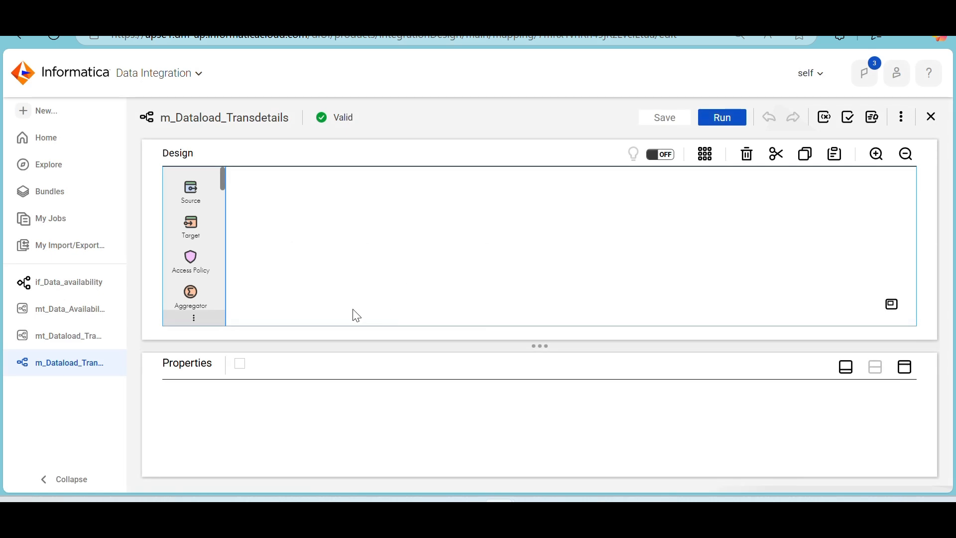
click(312, 250)
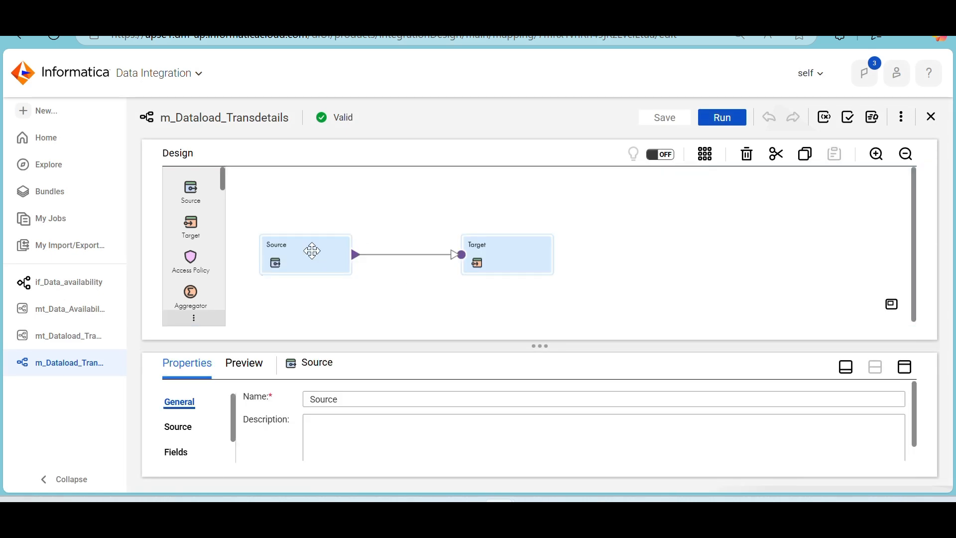
click(506, 265)
click(316, 270)
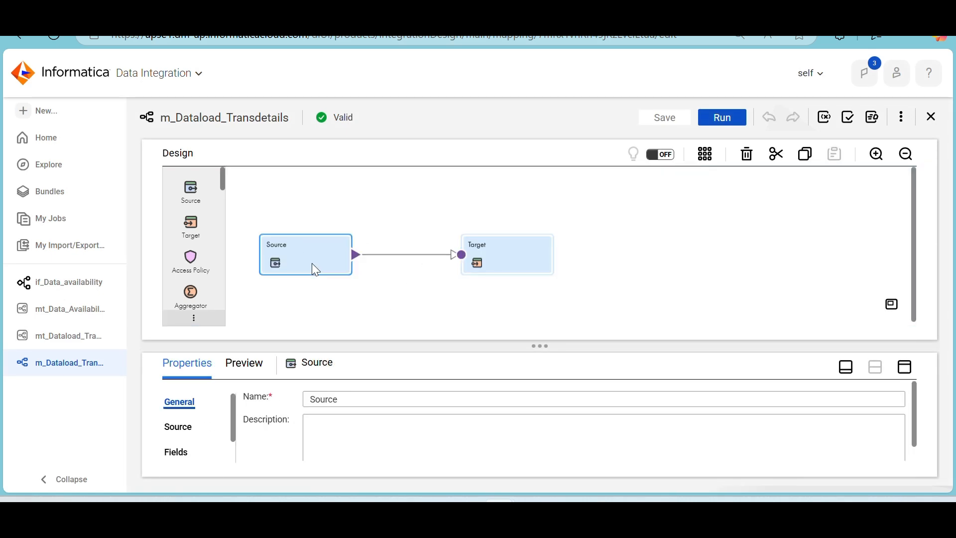
click(181, 438)
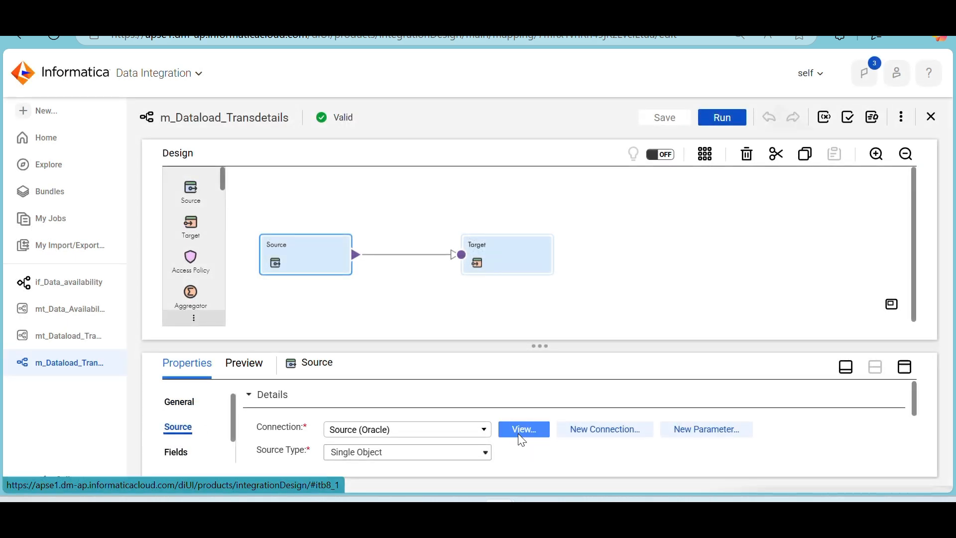
scroll(522, 440, down, 2)
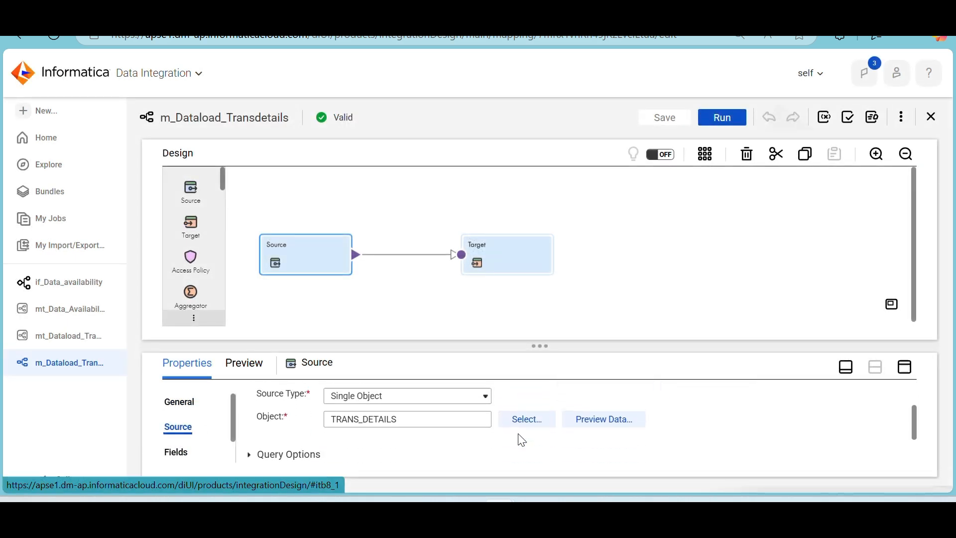
Step: Review the Target transformation's connection, object and operation settings in the m_Dataload_Transdetails mapping, and return to the Source transformation
click(494, 248)
click(175, 451)
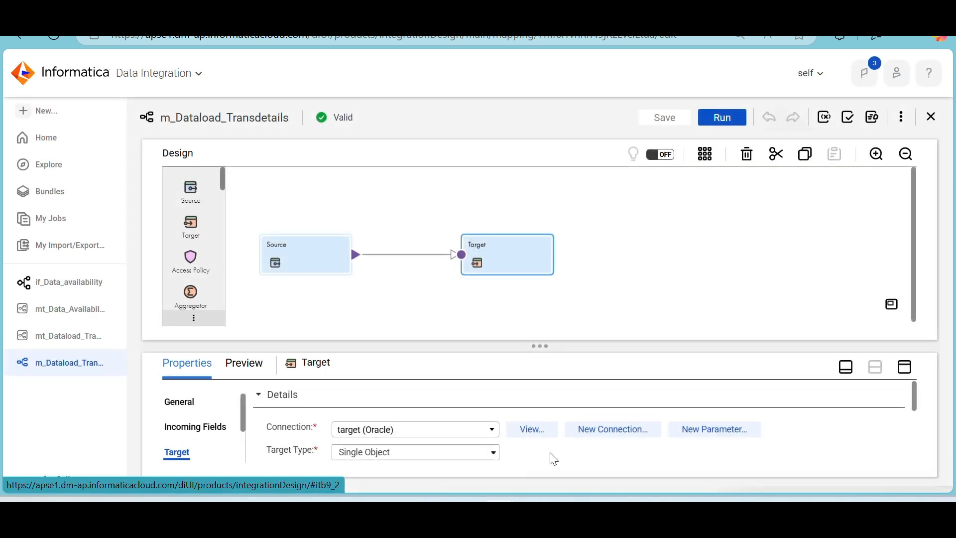
scroll(498, 453, down, 1)
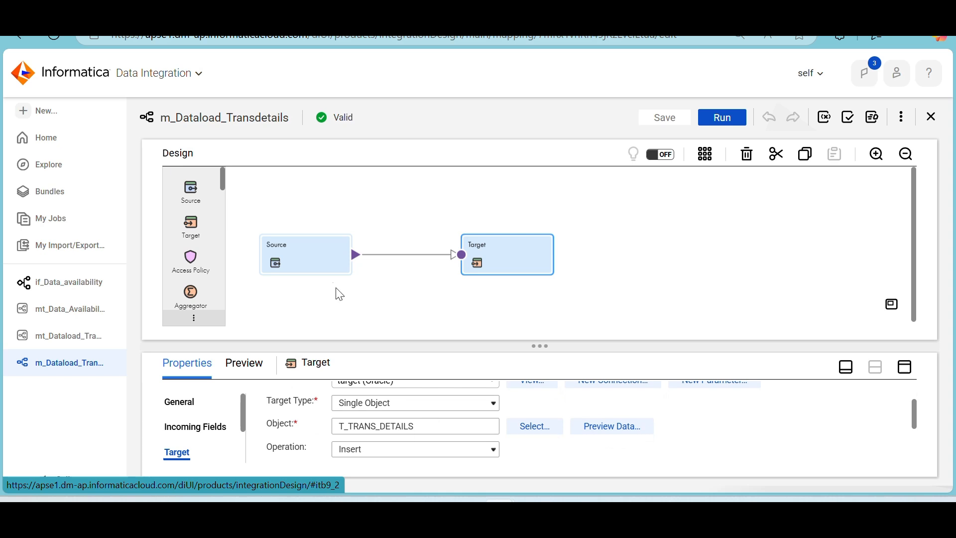
click(313, 258)
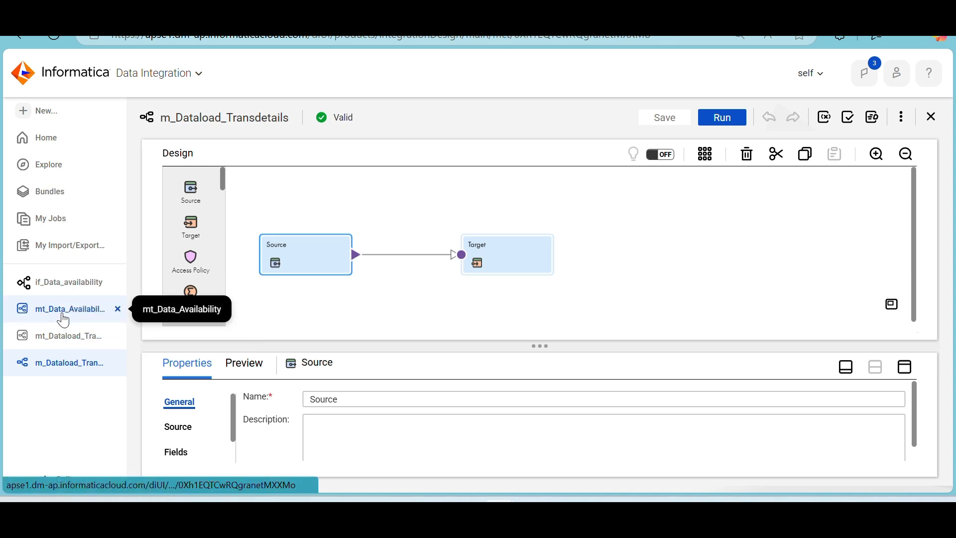
Step: Close the mt_Data_Availability mapping task and return to the if_Data_availability taskflow
click(63, 320)
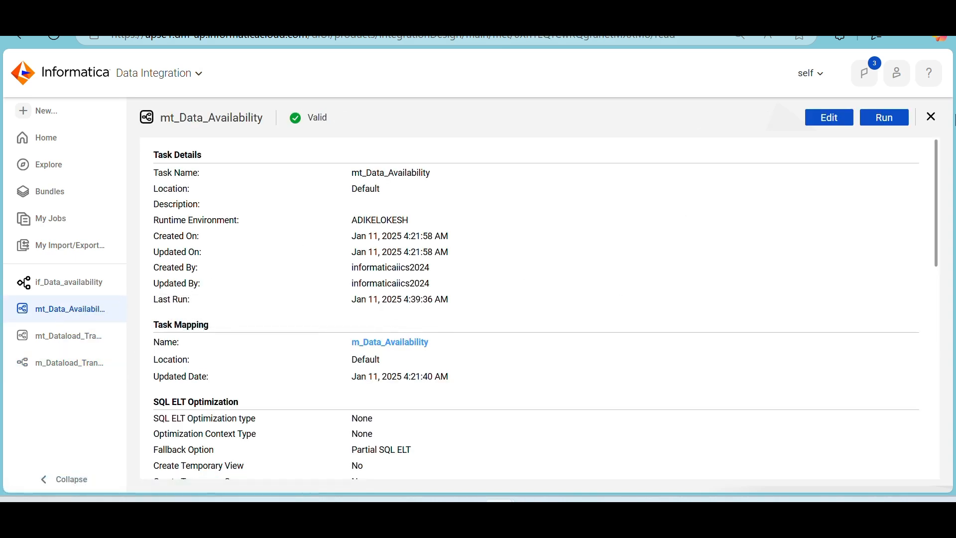
click(931, 117)
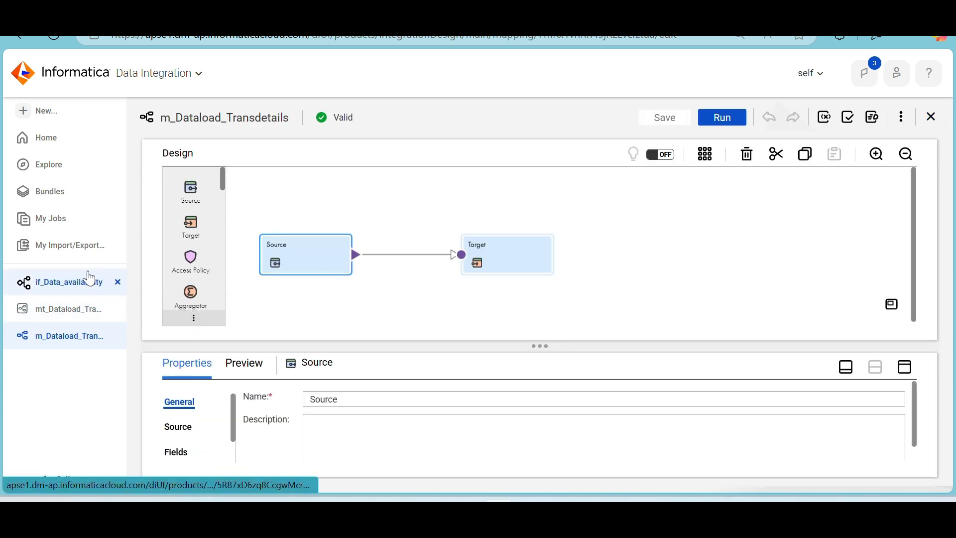
click(90, 279)
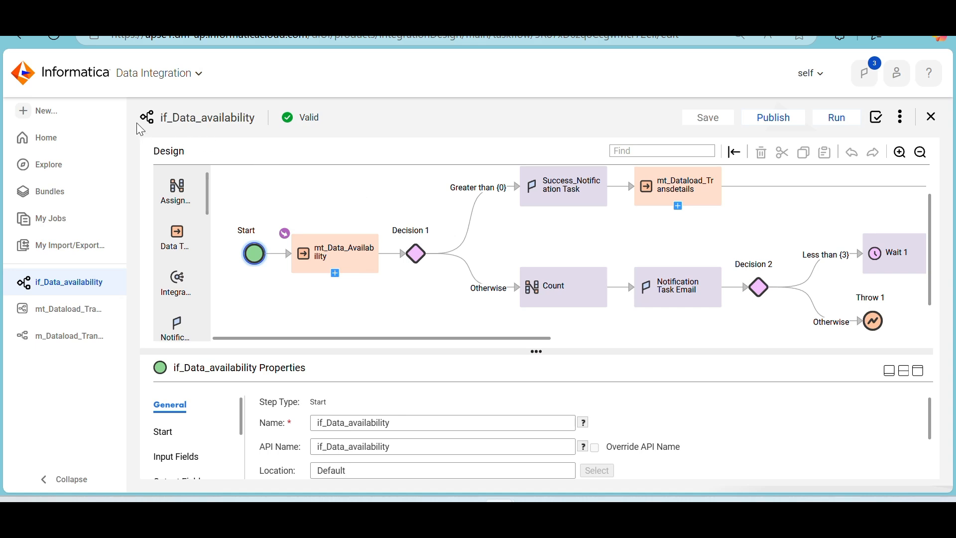
Step: View the taskflow types offered for a new asset, highlight the Taskflow type, and cancel without creating anything
click(55, 113)
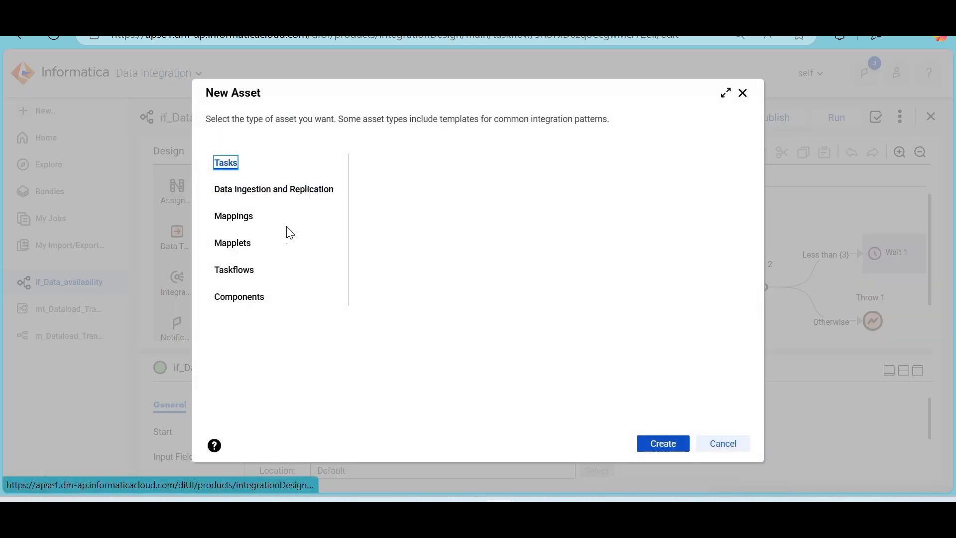
click(242, 267)
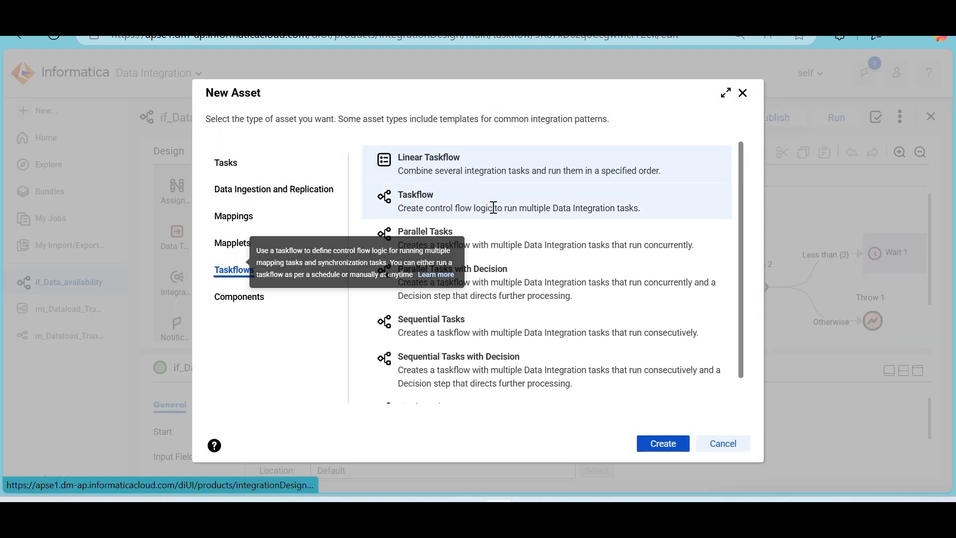
click(468, 213)
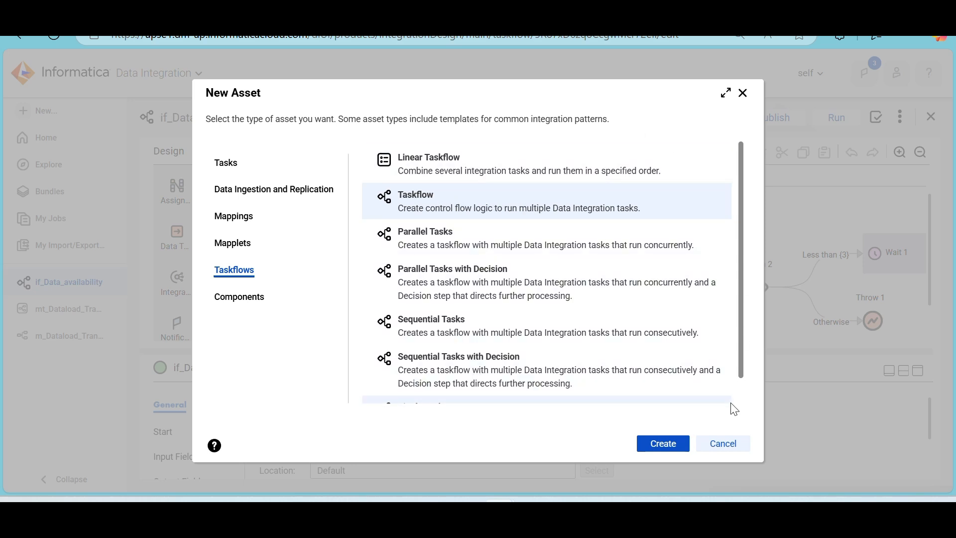
click(723, 444)
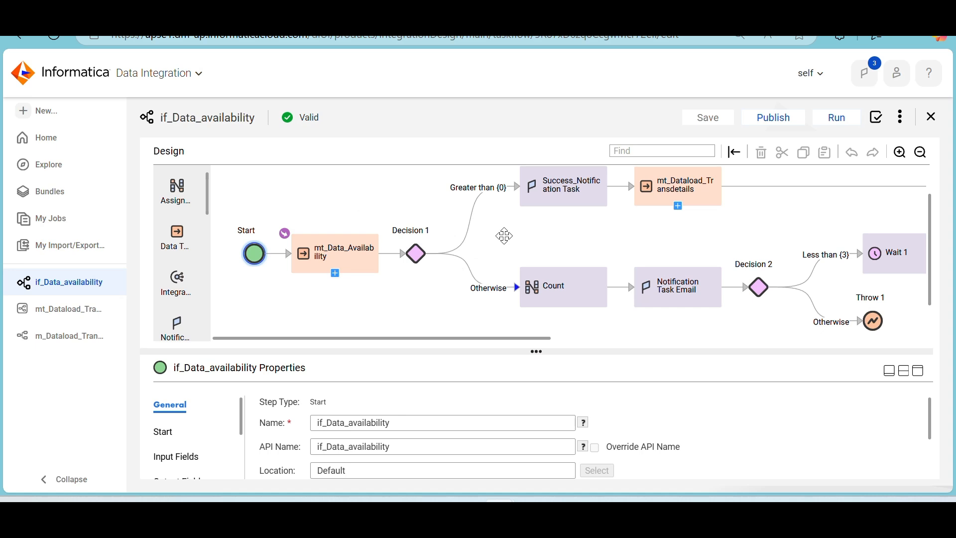
Step: Examine the if_Data_availability taskflow diagram across both decision branches to the End step and back to the start
scroll(680, 259, right, 3)
scroll(680, 259, right, 8)
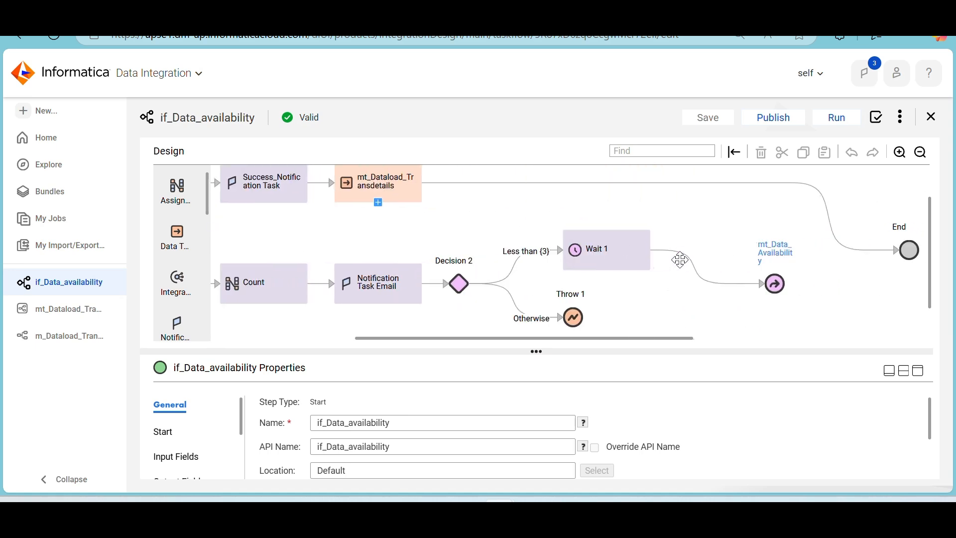
scroll(680, 259, left, 6)
scroll(680, 260, left, 1)
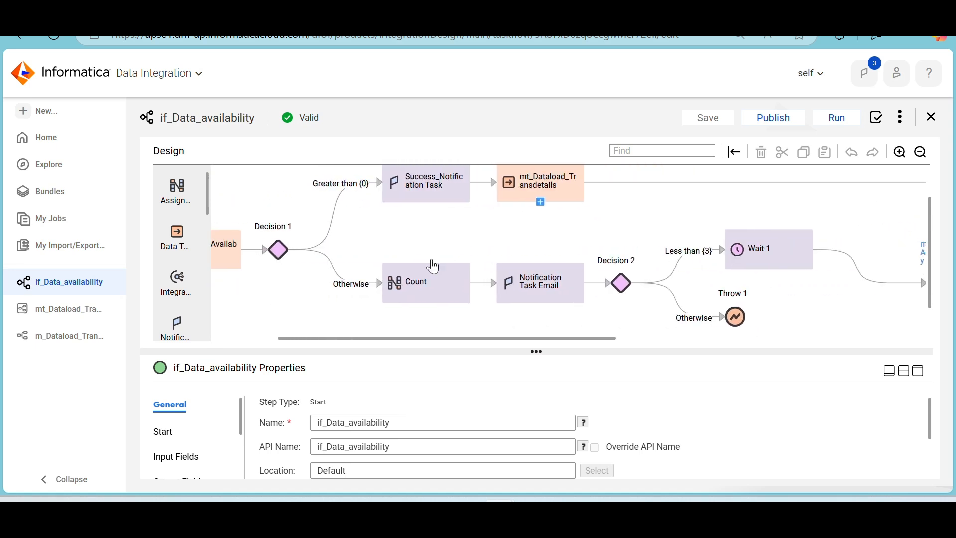
scroll(438, 229, left, 1)
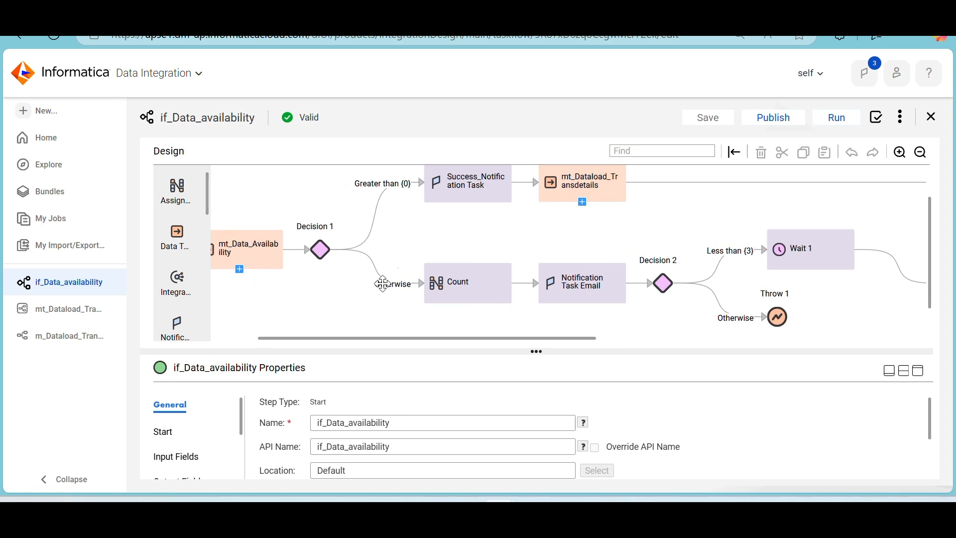
scroll(330, 286, left, 1)
scroll(329, 286, left, 1)
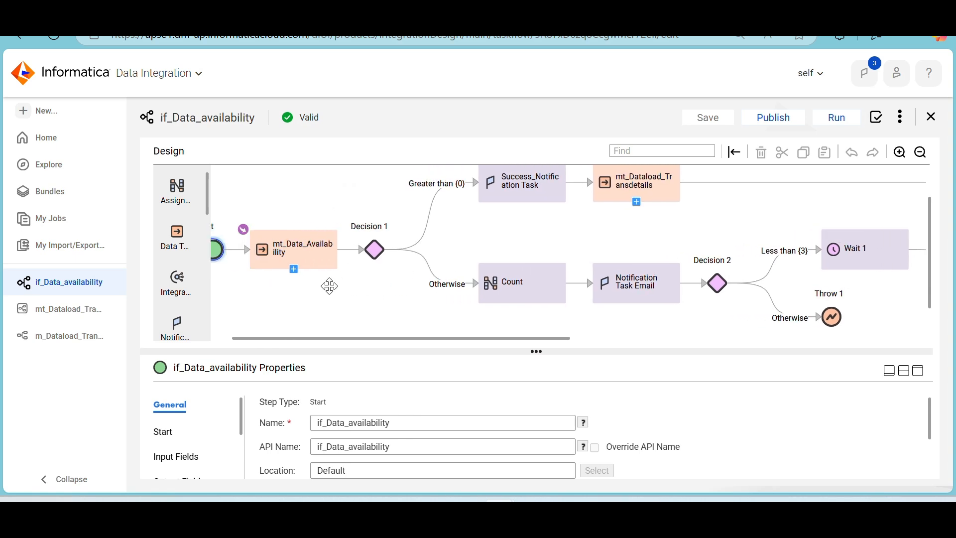
Step: Review the taskflow types available for a new asset, from Linear Taskflow through the parallel and sequential templates to Single Task
click(51, 113)
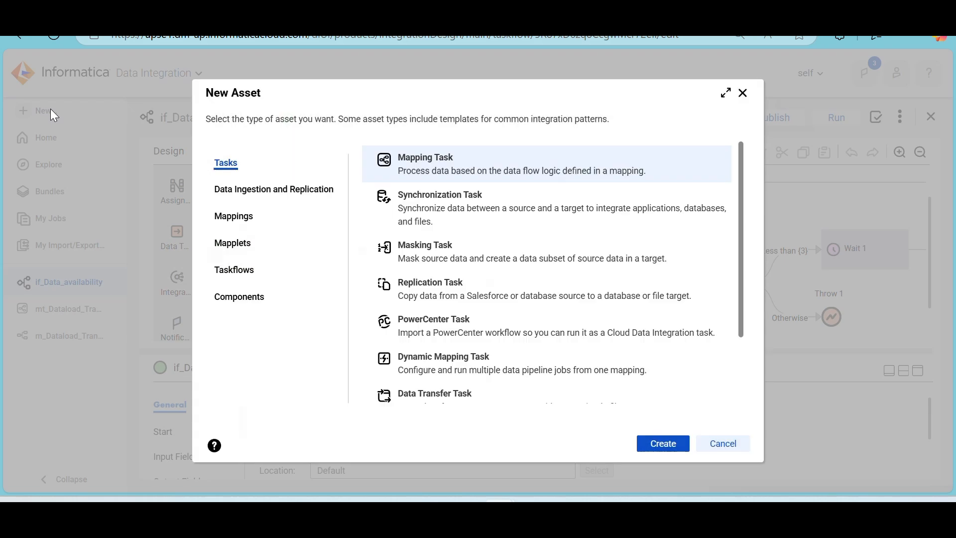
click(240, 267)
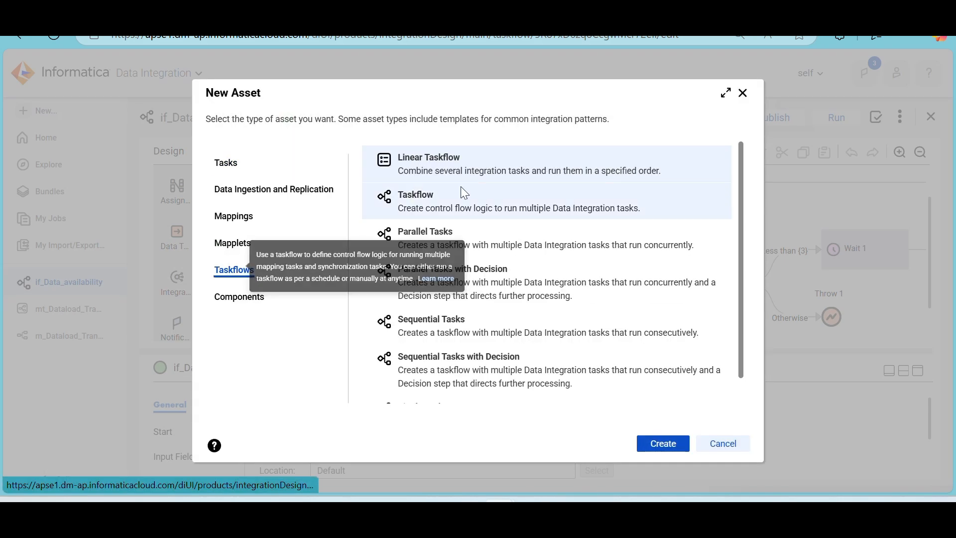
scroll(501, 312, down, 1)
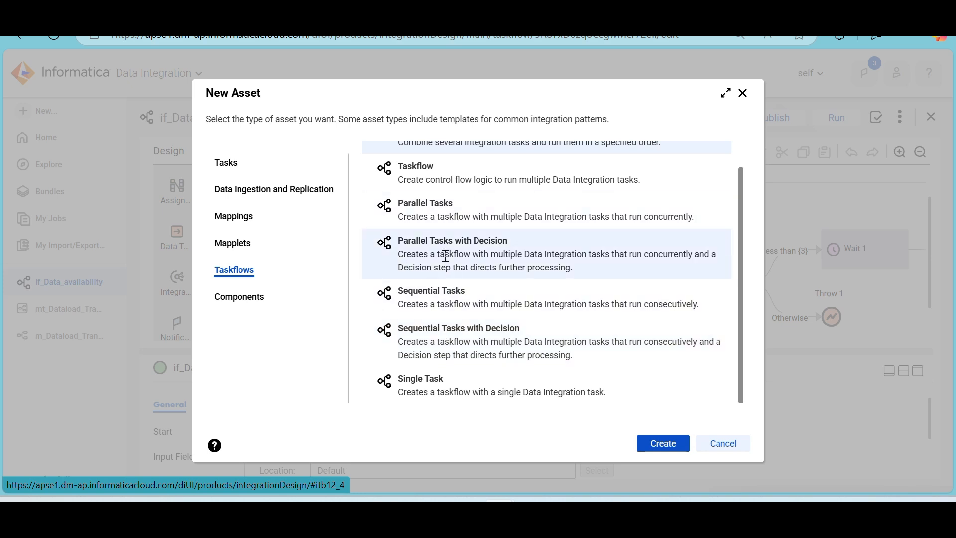
scroll(469, 239, up, 1)
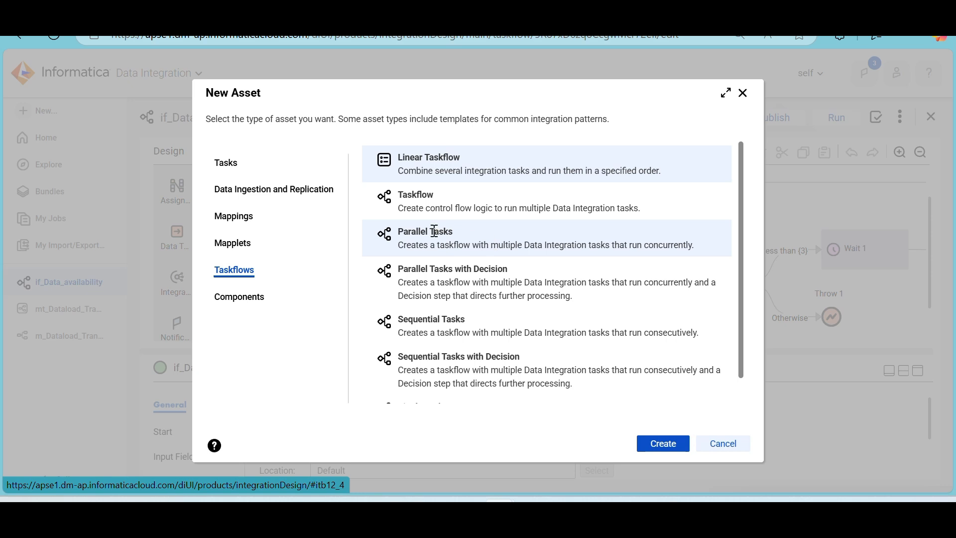
click(428, 236)
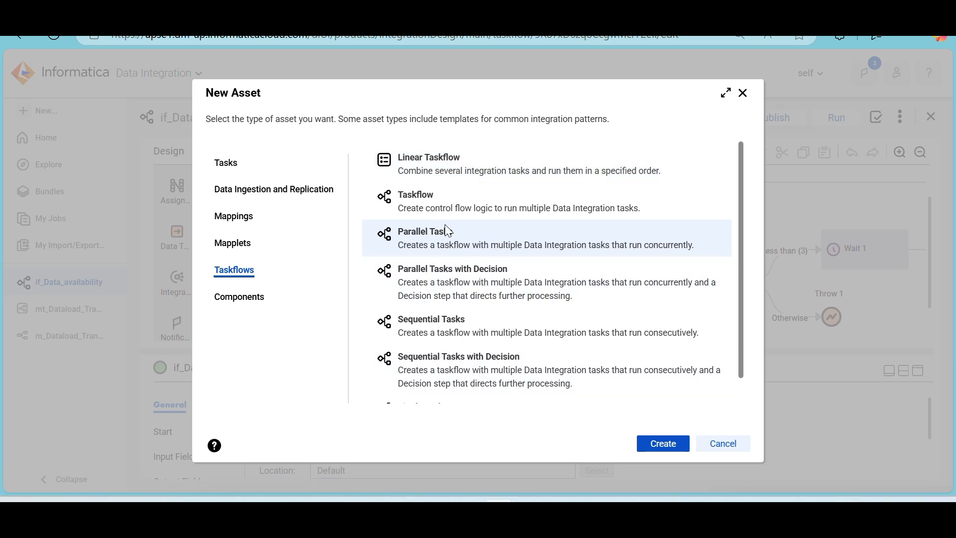
click(436, 204)
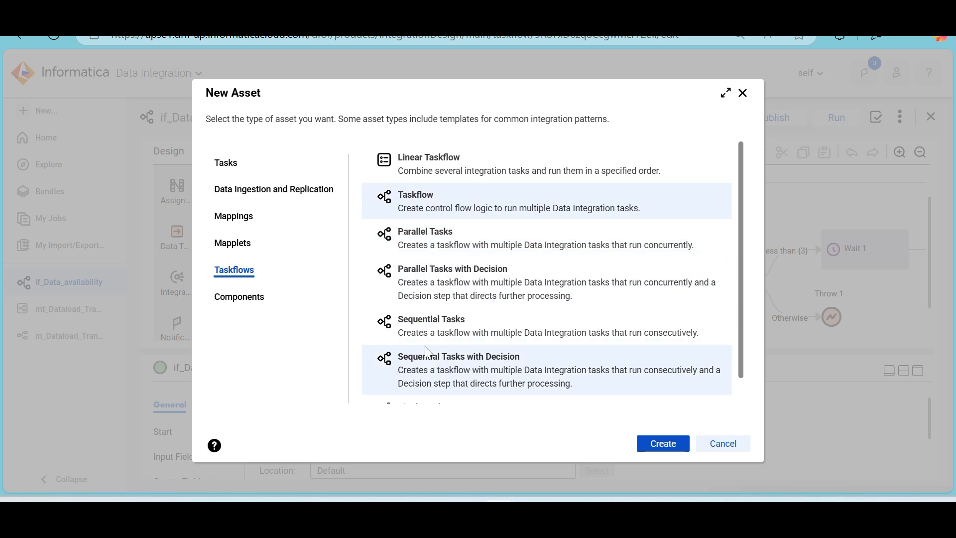
scroll(425, 347, down, 1)
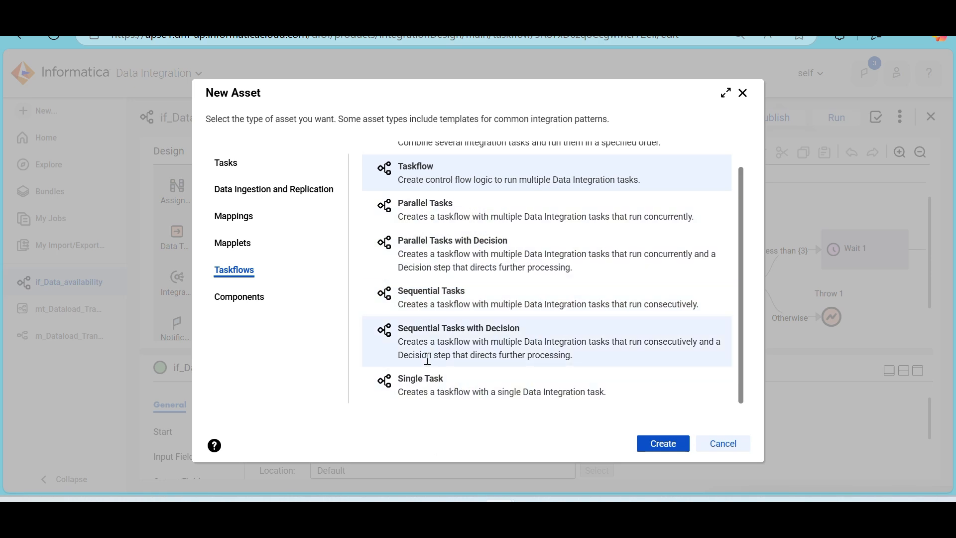
scroll(429, 376, up, 1)
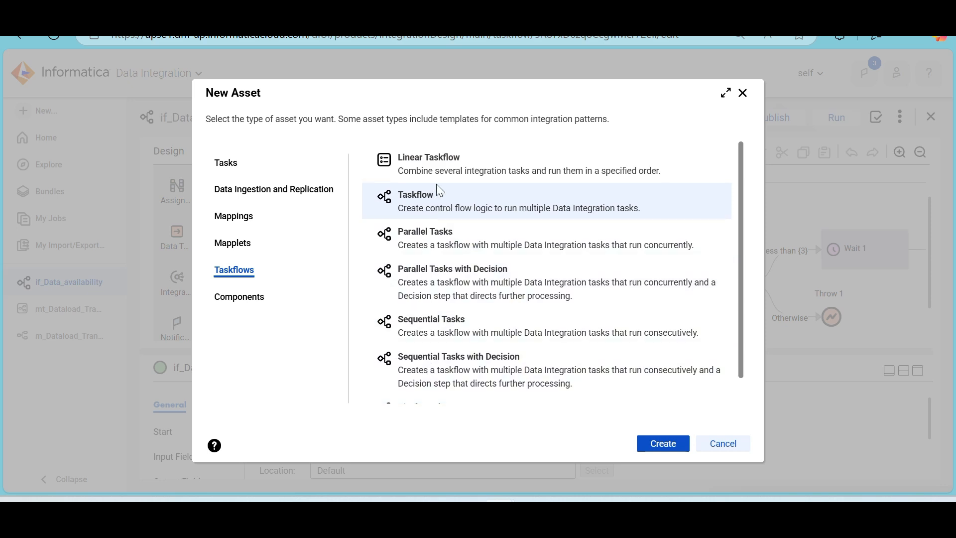
Step: Create a new Linear Taskflow asset and look over its details, schedule, task list and email notification options
click(450, 173)
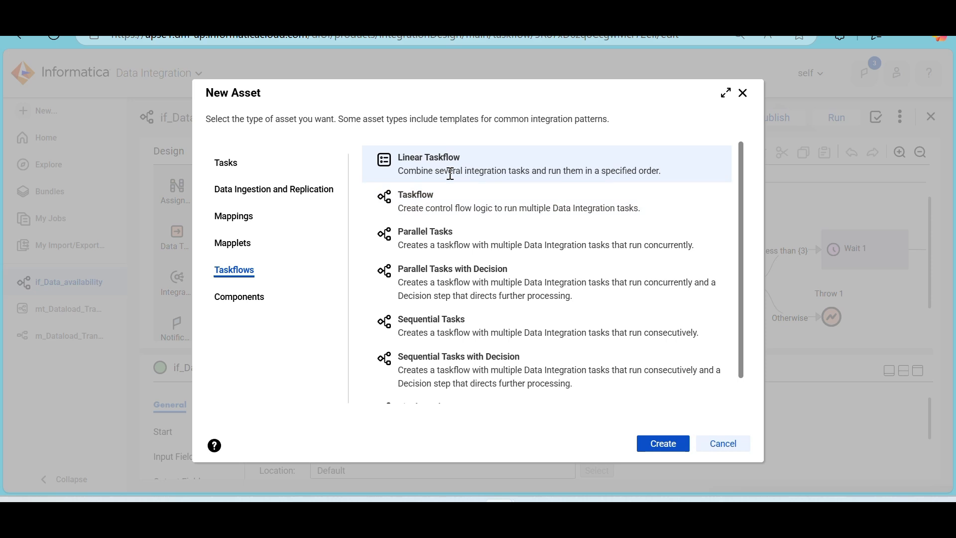
click(662, 444)
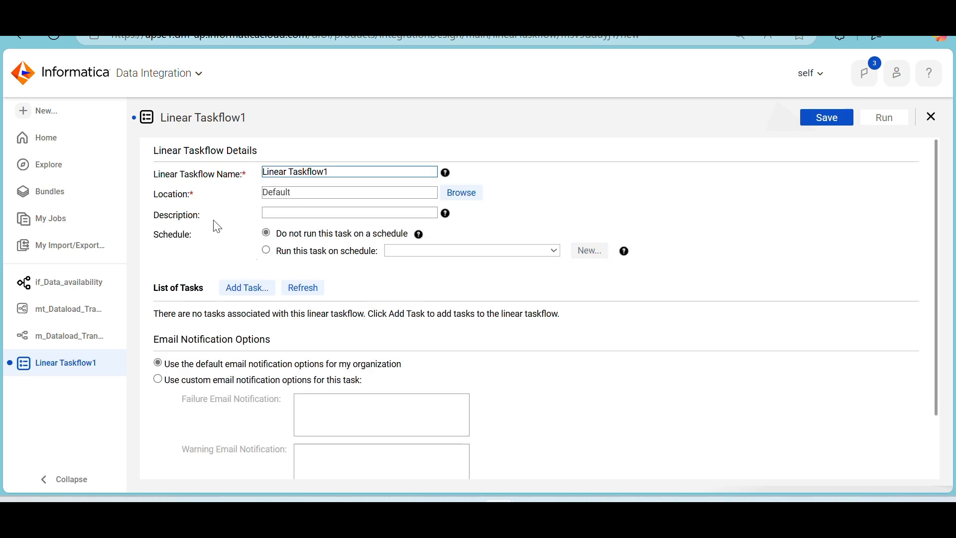
scroll(174, 204, down, 1)
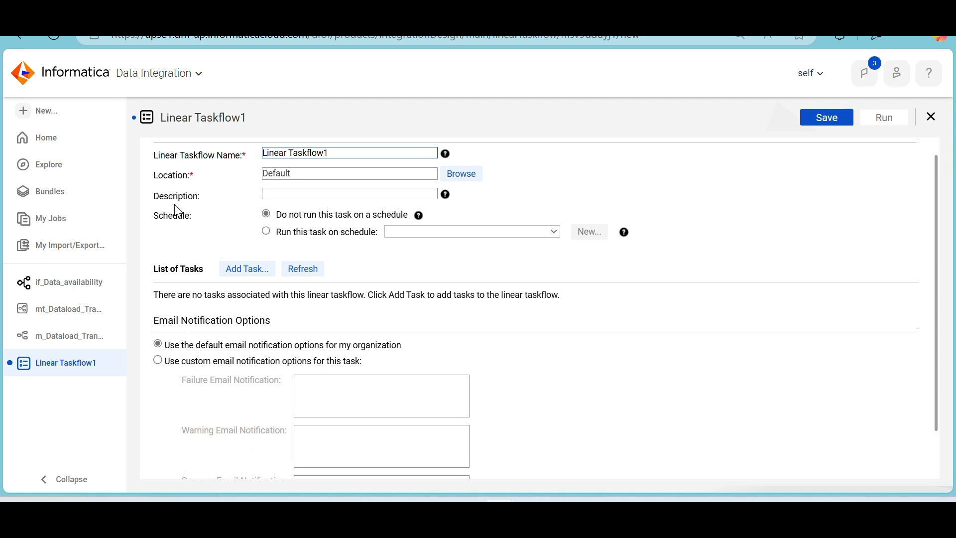
scroll(179, 211, up, 1)
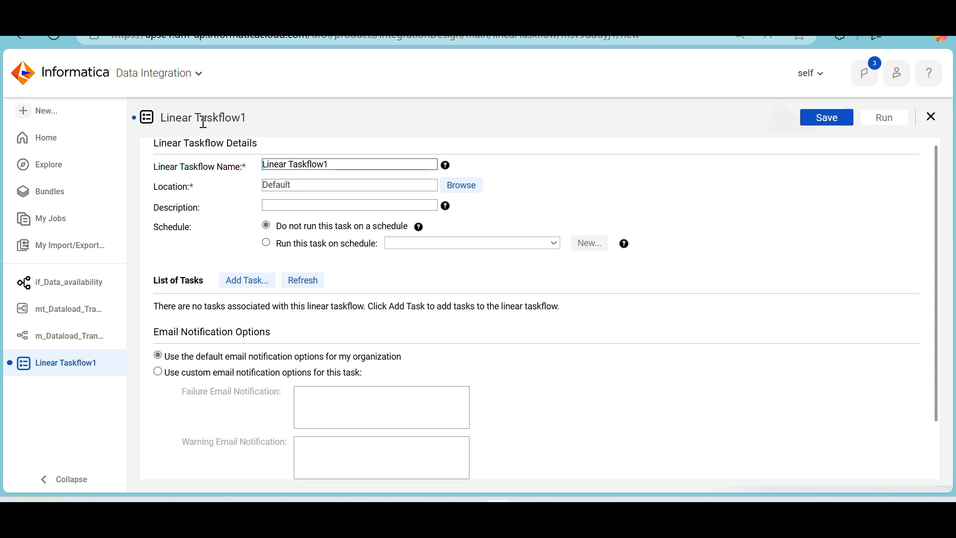
drag(164, 122, 247, 123)
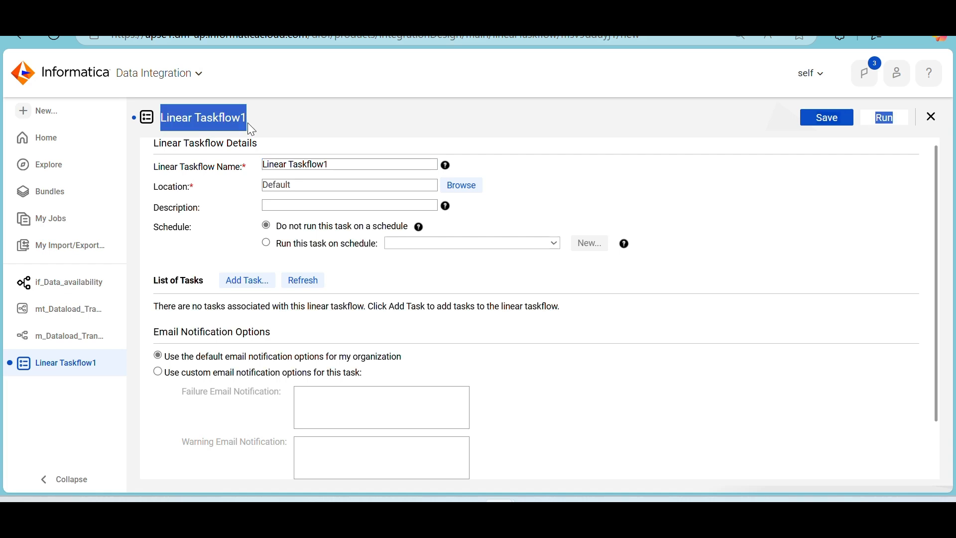
click(226, 228)
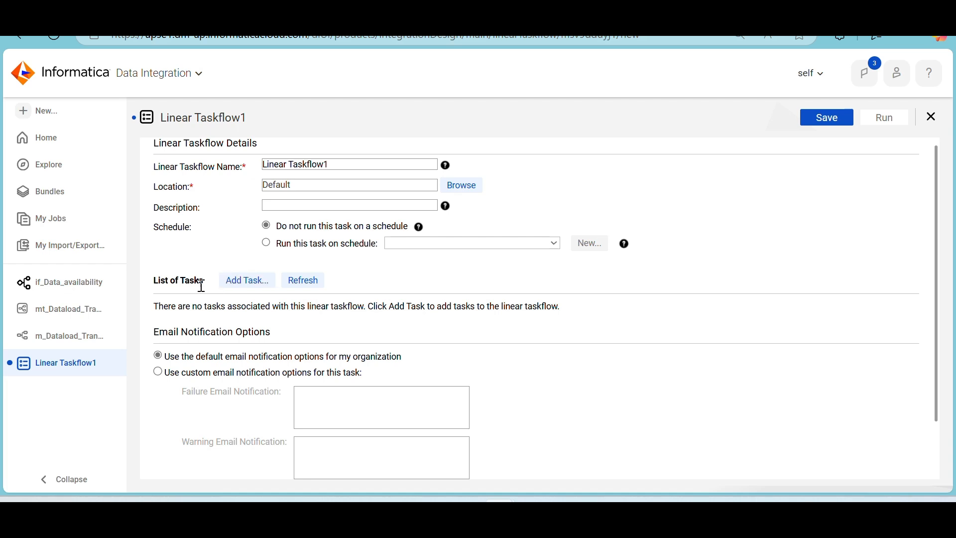
Step: Browse the tasks in the Default project that can be added to the linear taskflow, and cancel without adding one
click(234, 280)
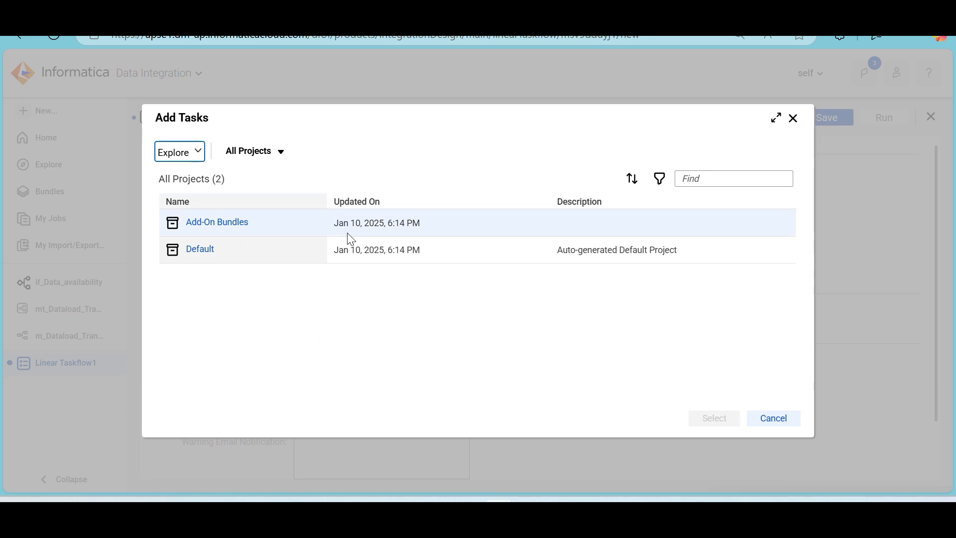
click(205, 254)
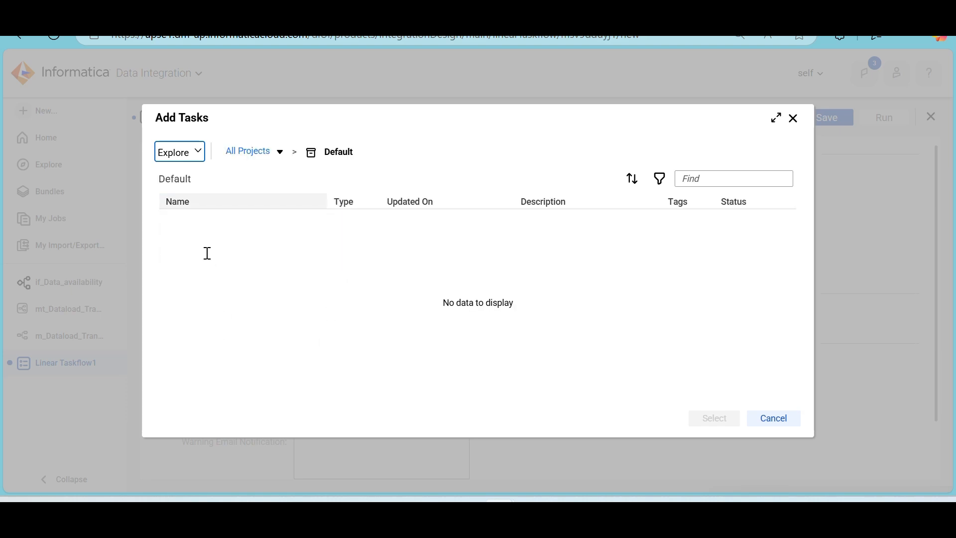
scroll(283, 302, down, 1)
scroll(282, 296, up, 1)
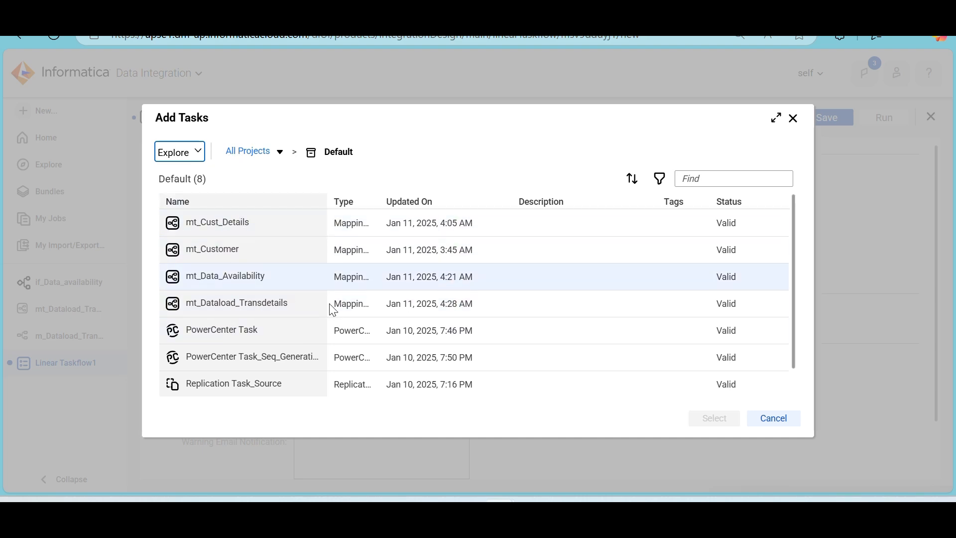
click(768, 421)
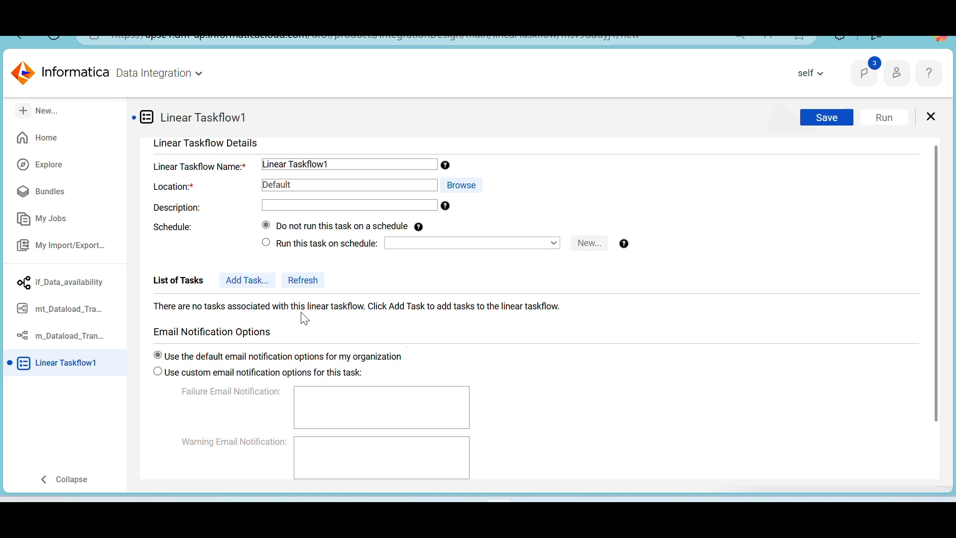
Step: Add the mt_Cust_Details mapping task from the Default project to the linear taskflow's list of tasks
click(238, 291)
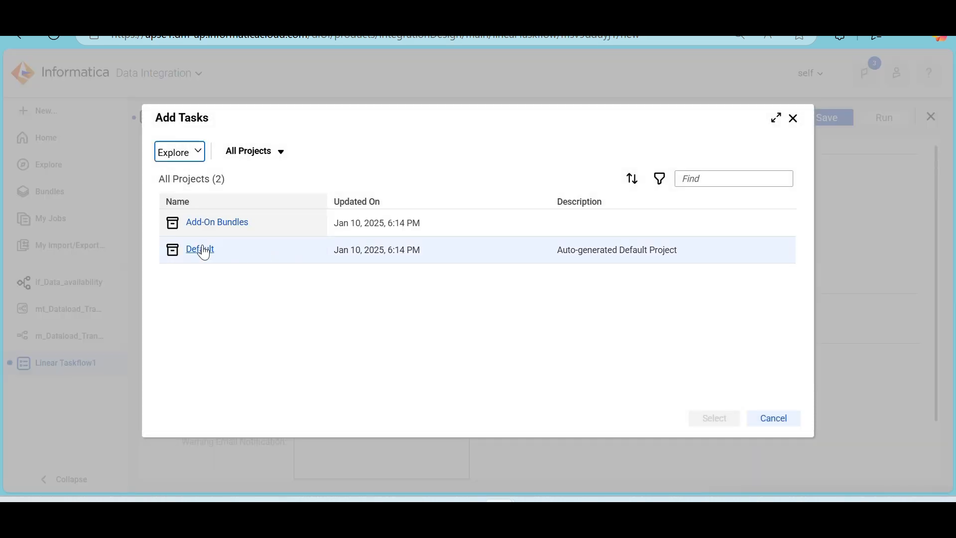
double_click(204, 251)
click(219, 223)
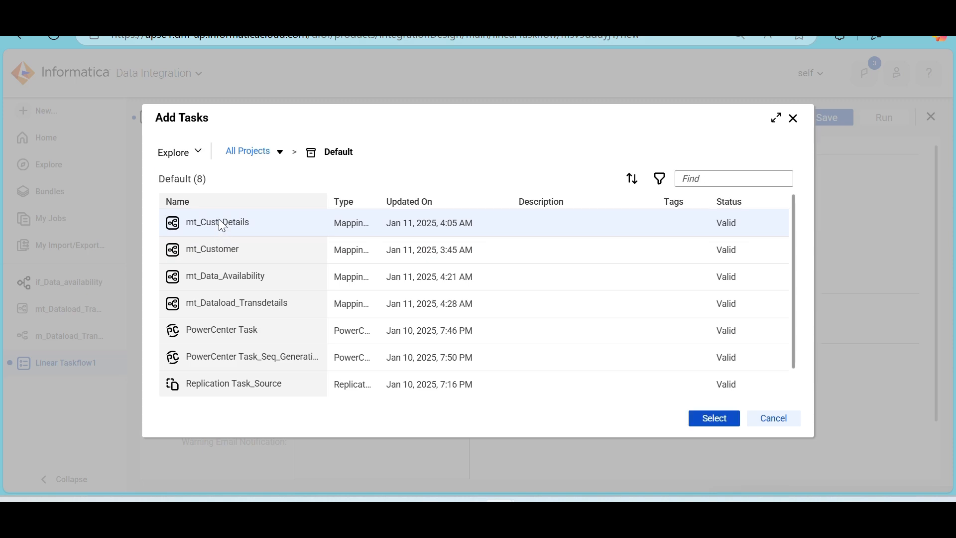
click(711, 418)
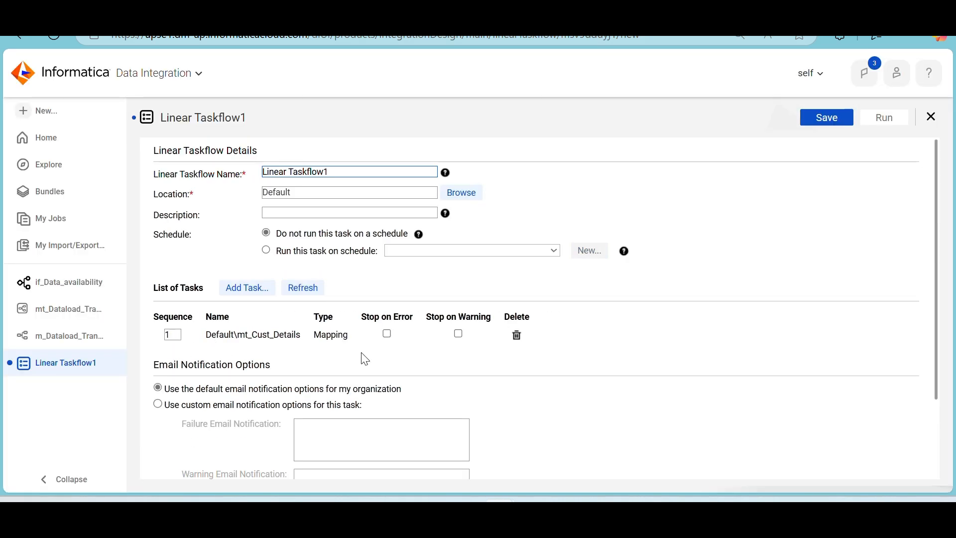
Step: Add the mt_Data_Availability mapping task from the Default project as the second task of the linear taskflow
click(245, 288)
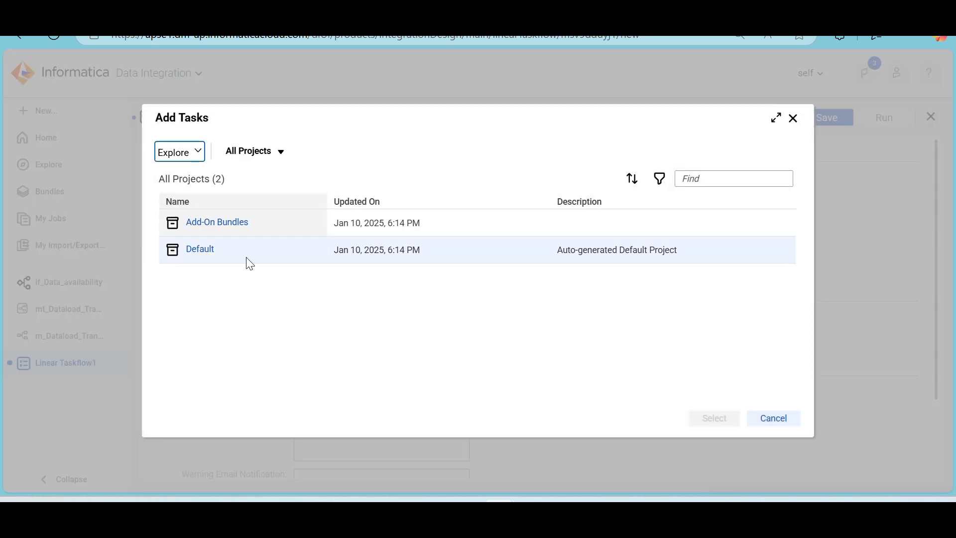
click(202, 250)
click(243, 275)
click(717, 418)
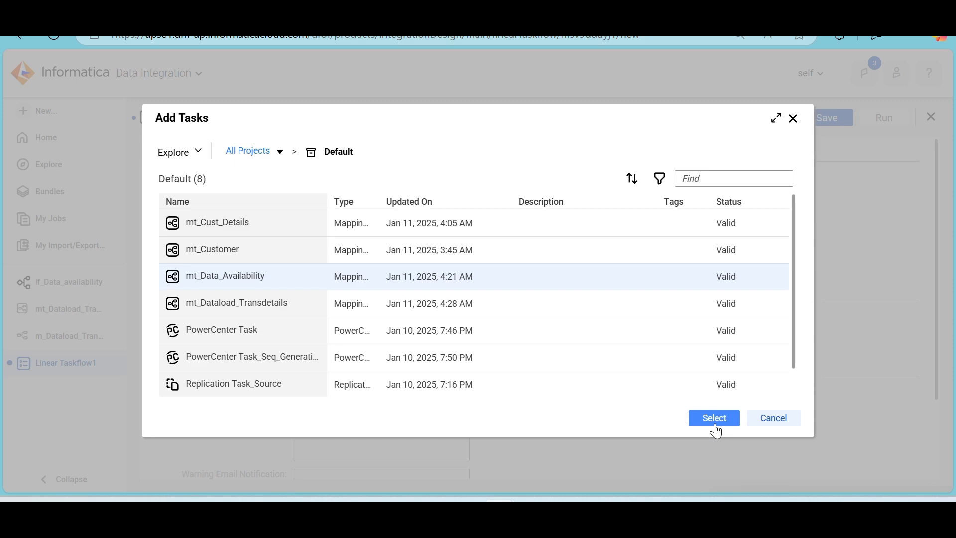
Step: Try the Stop on Error and Stop on Warning options for the mt_Cust_Details task, and clear both again
scroll(265, 347, down, 3)
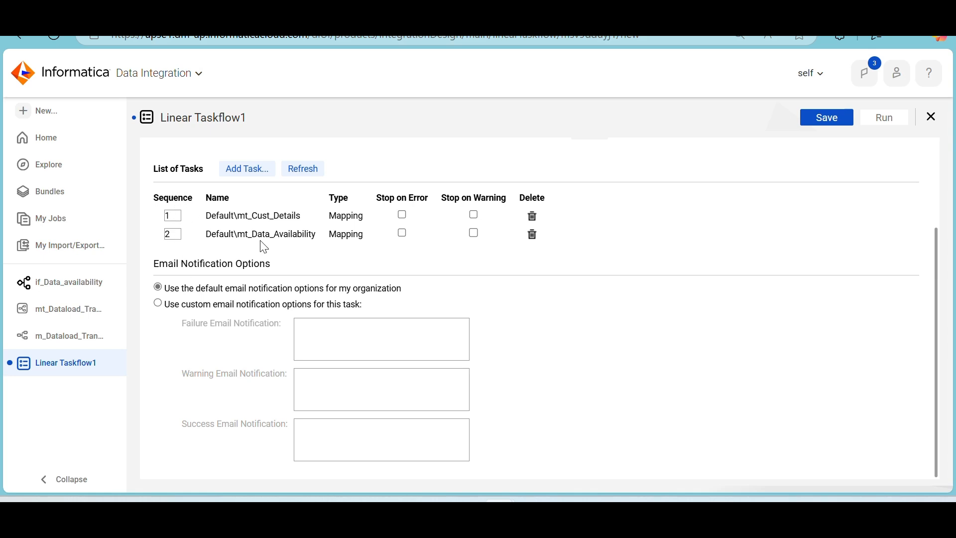
scroll(264, 248, up, 1)
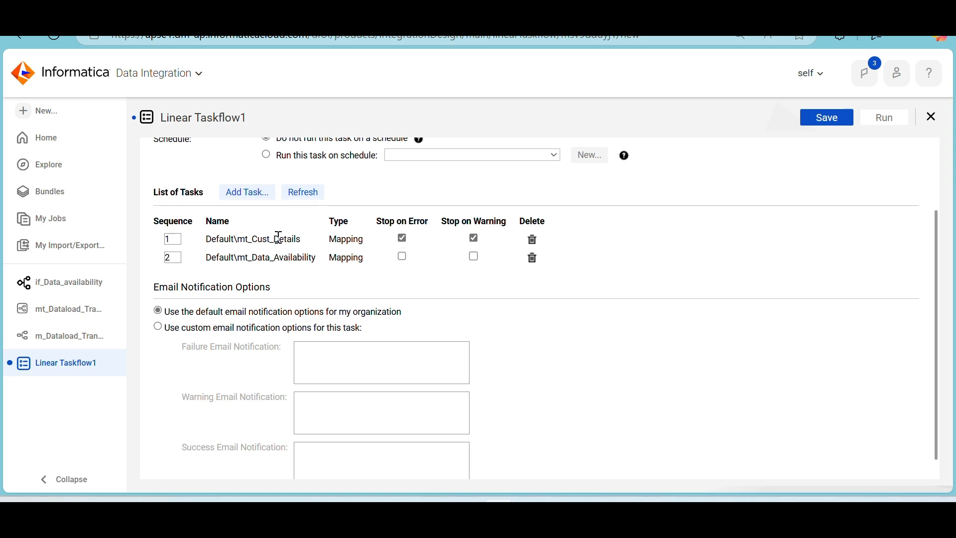
drag(300, 237, 215, 234)
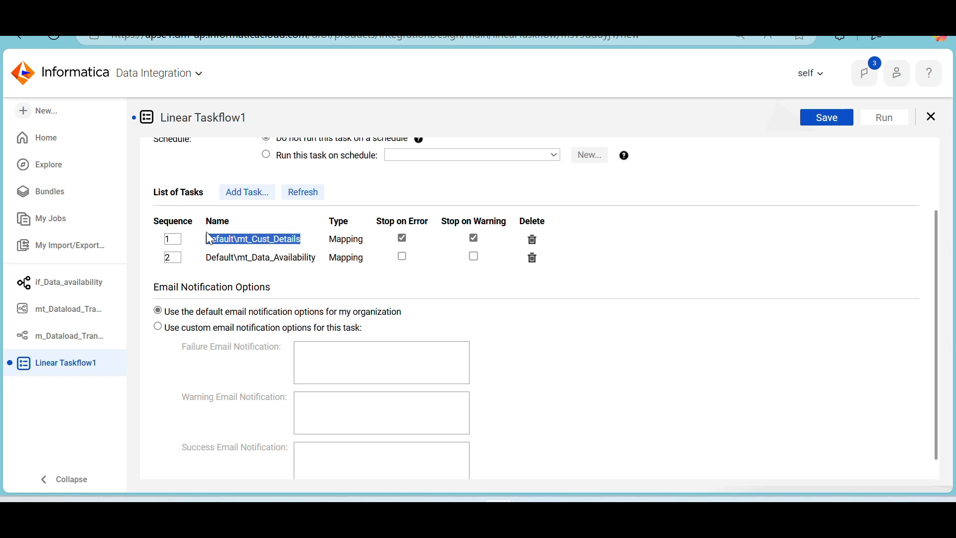
click(282, 227)
scroll(282, 227, up, 1)
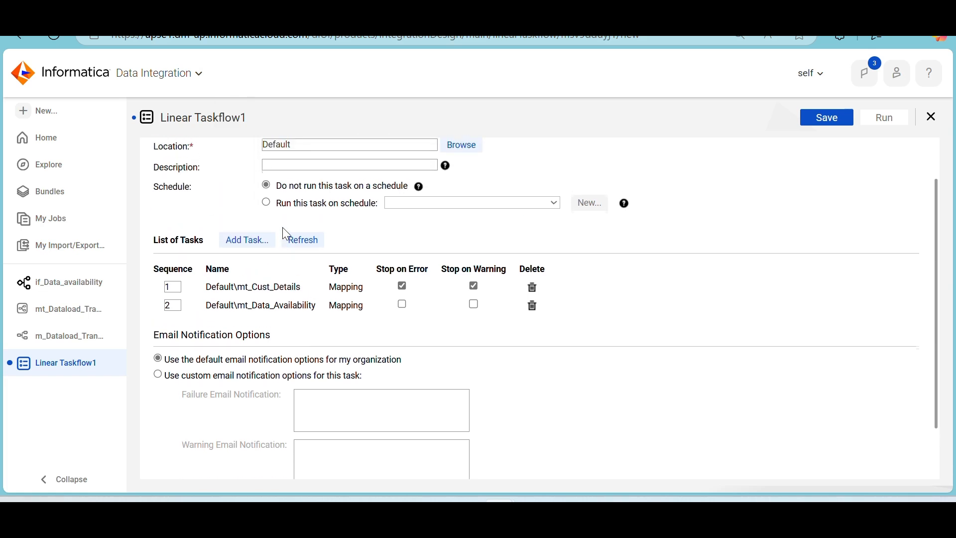
click(403, 291)
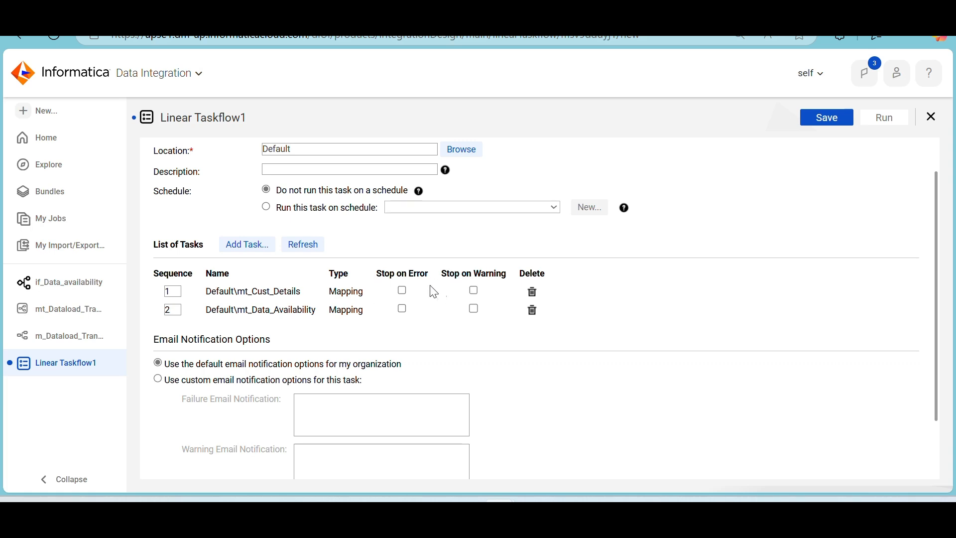
Step: Look over the linear taskflow's details, task sequence, stop options and email notification options
scroll(293, 293, down, 1)
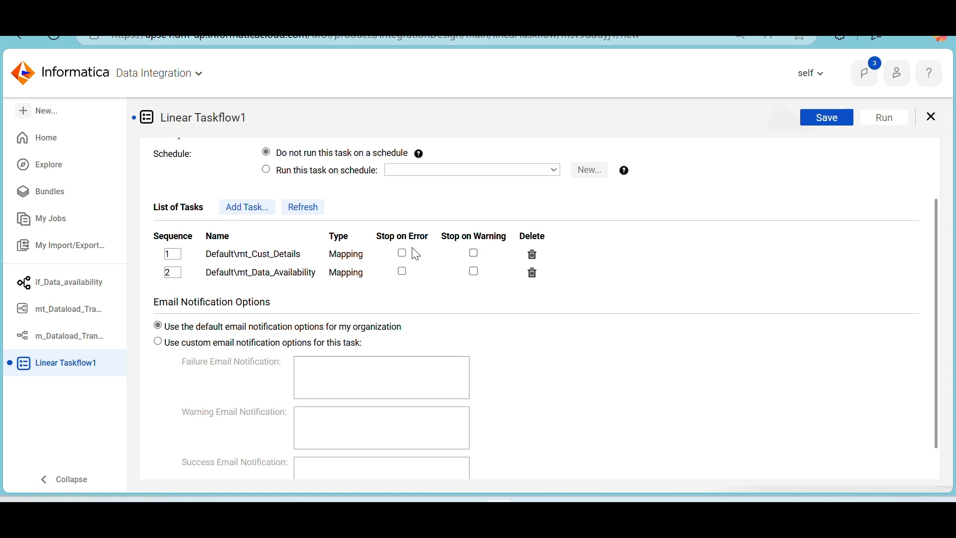
scroll(361, 271, down, 1)
scroll(361, 270, up, 3)
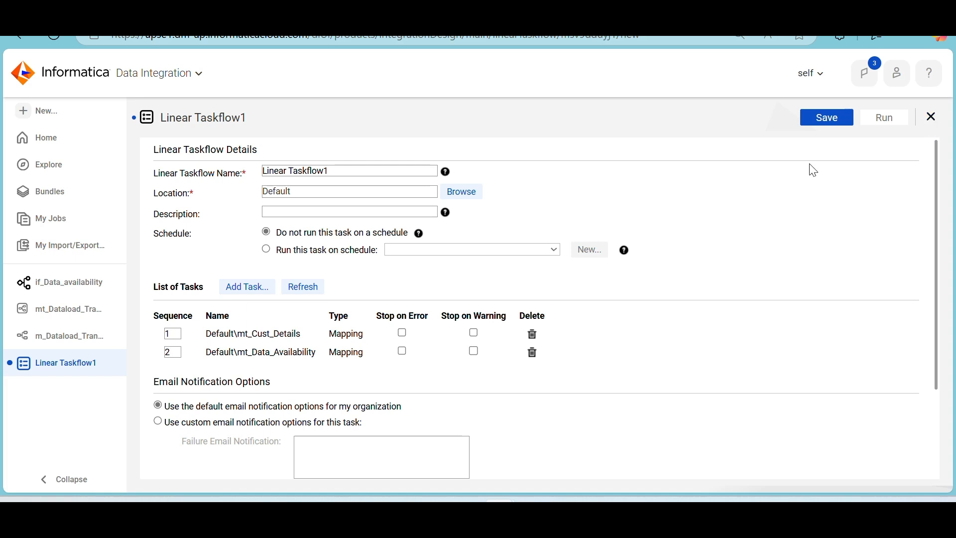
scroll(229, 330, down, 2)
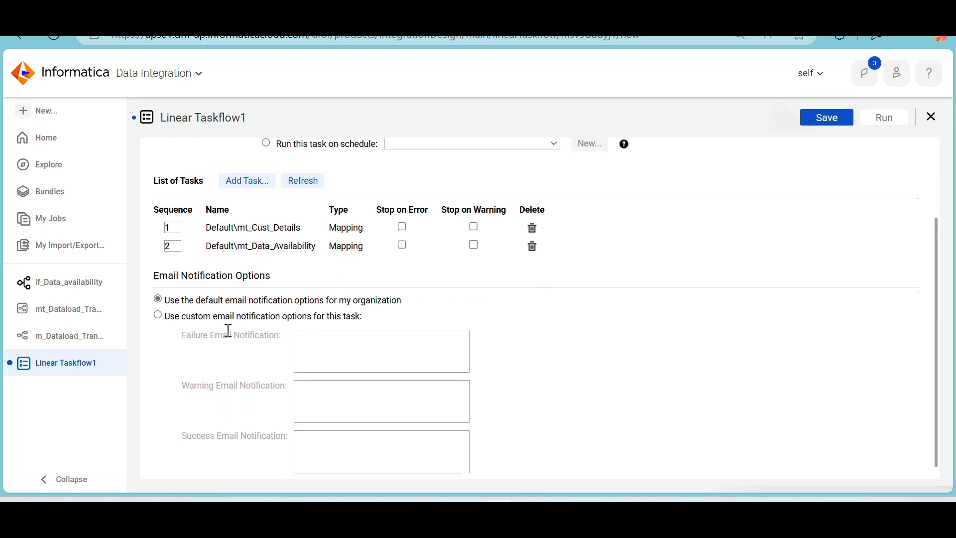
Step: Examine the step types available in the if_Data_availability taskflow's palette, from Notification through to End
click(48, 117)
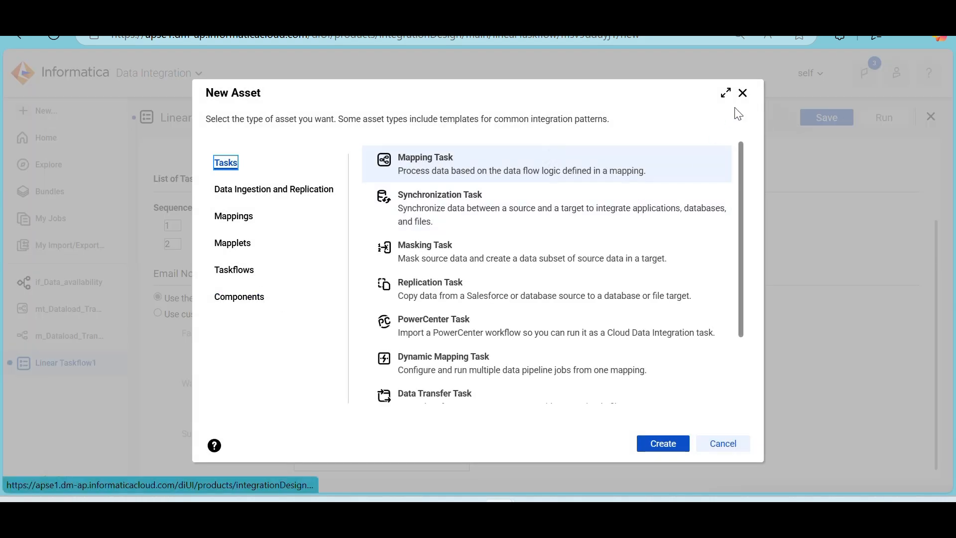
click(724, 442)
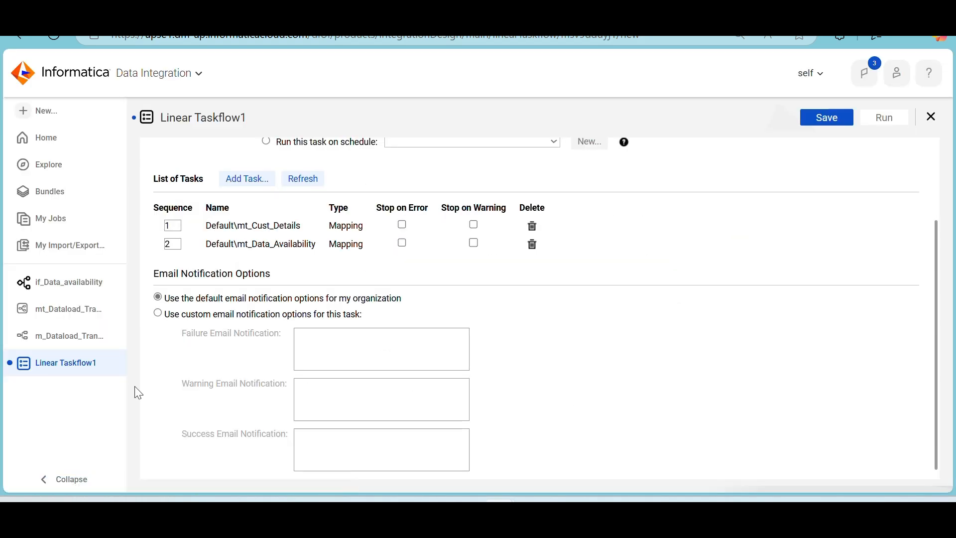
click(72, 294)
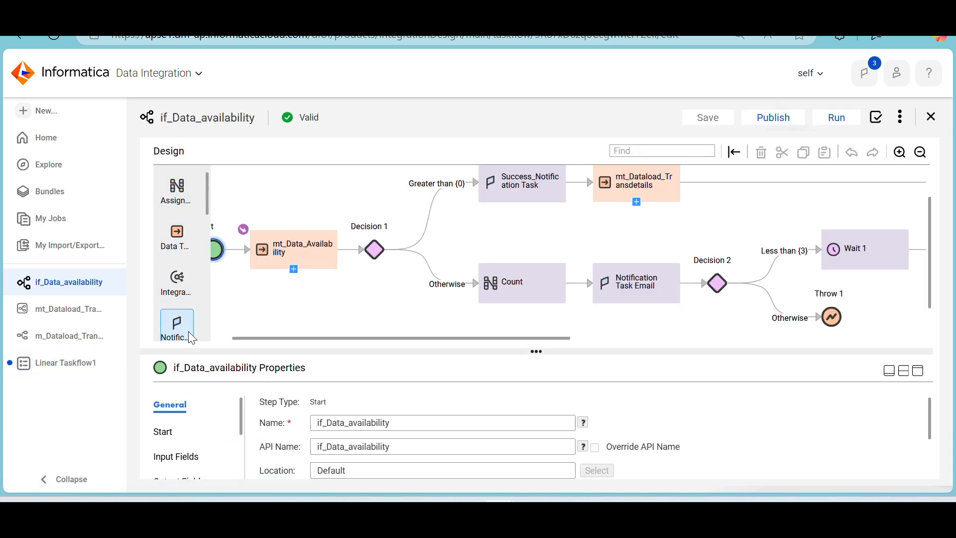
scroll(190, 277, down, 8)
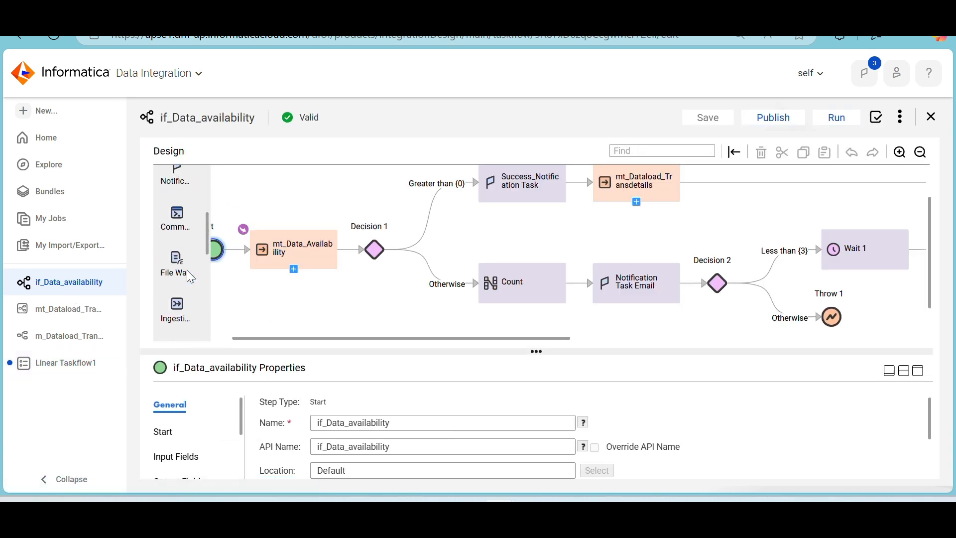
scroll(188, 270, down, 3)
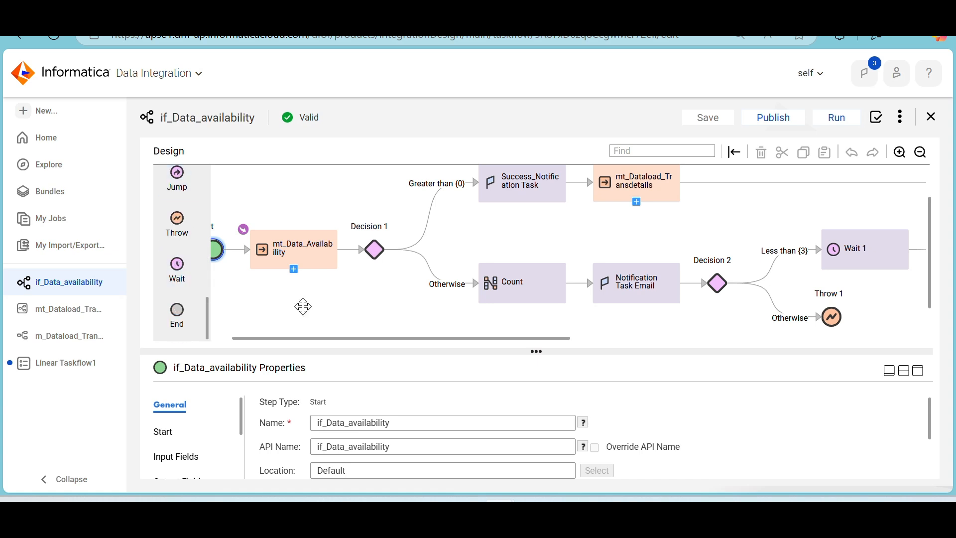
drag(277, 308, 303, 306)
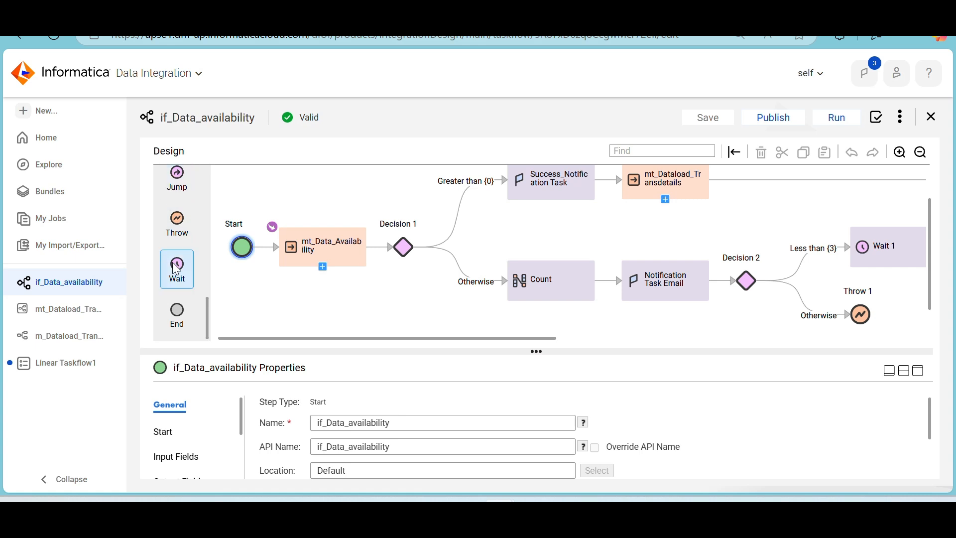
Step: Compare Linear Taskflow1's schedule, task list and notification options with the branching design and step palette of if_Data_availability
click(88, 362)
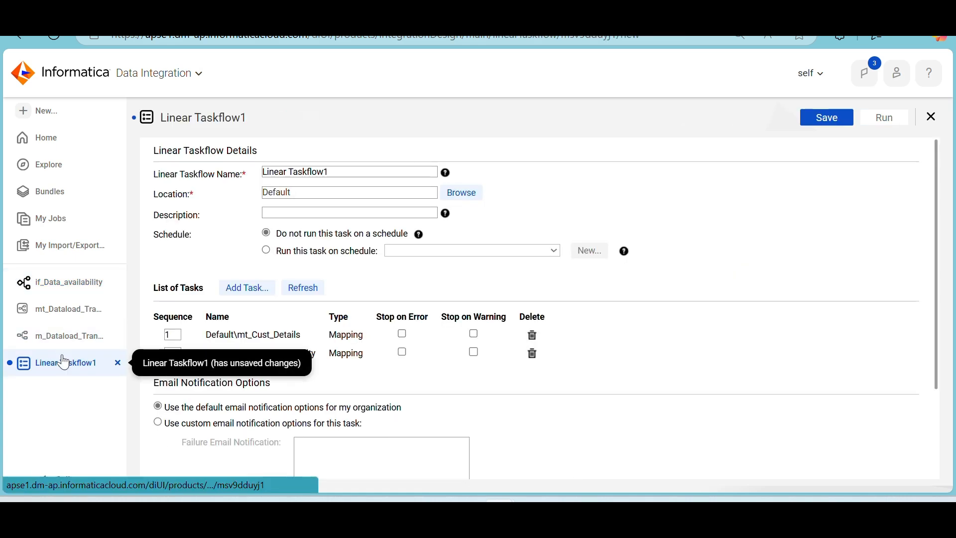
scroll(486, 371, down, 2)
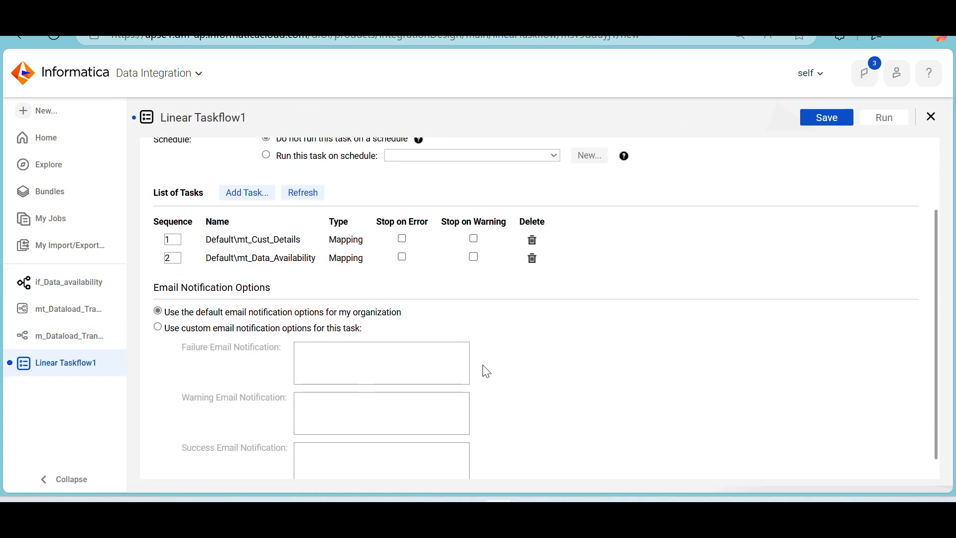
scroll(521, 376, up, 1)
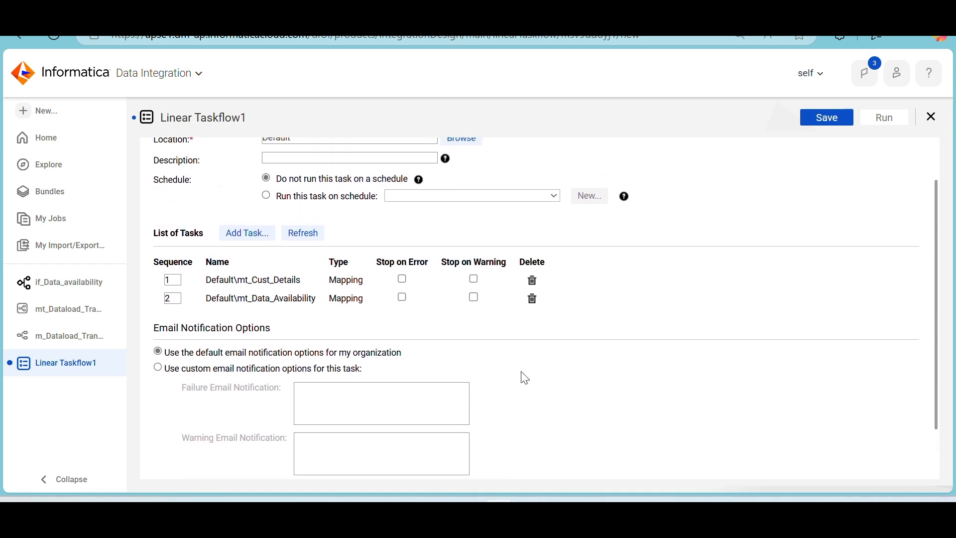
scroll(526, 379, up, 1)
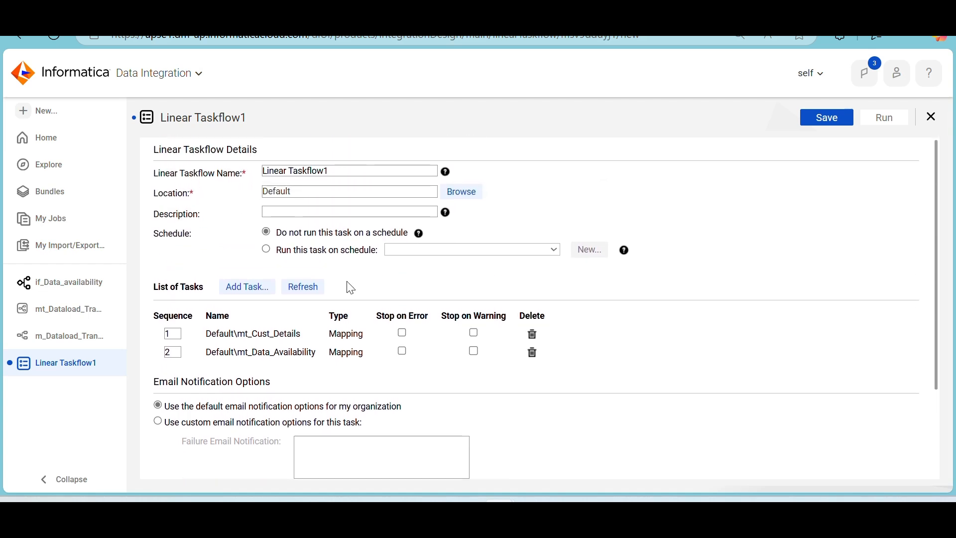
click(49, 285)
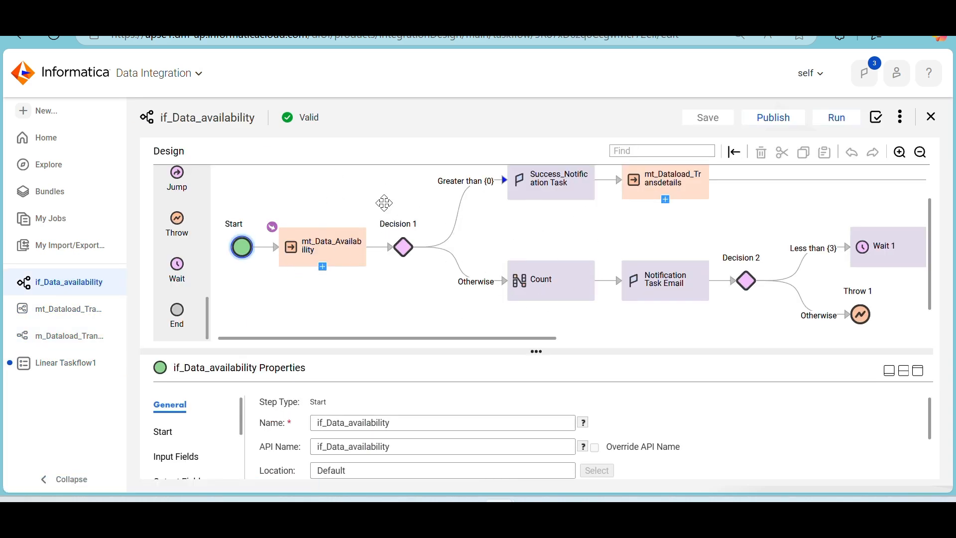
click(69, 361)
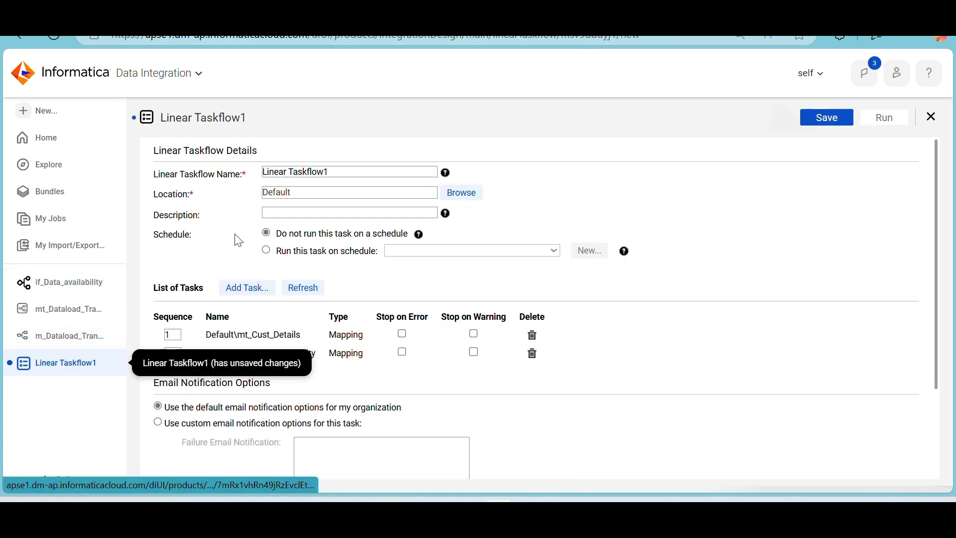
click(49, 293)
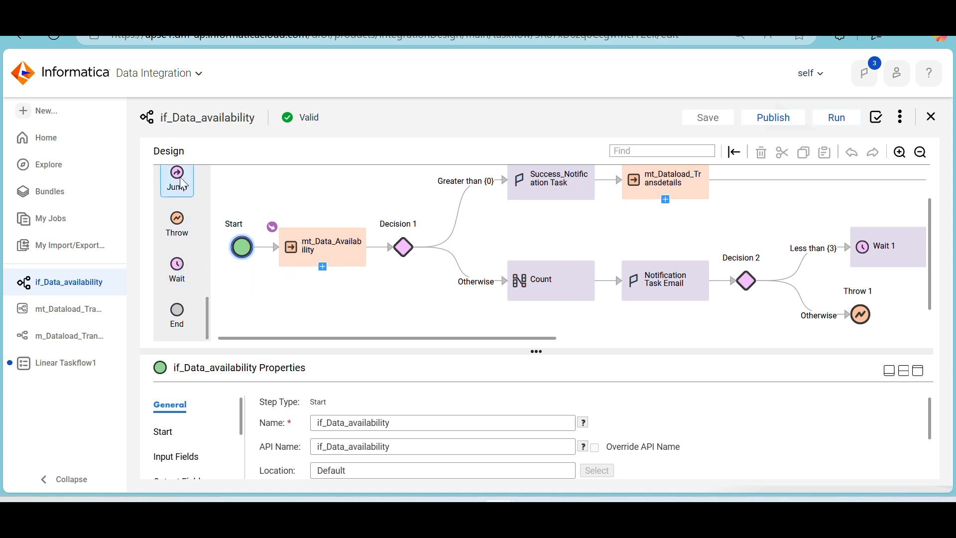
scroll(184, 191, up, 2)
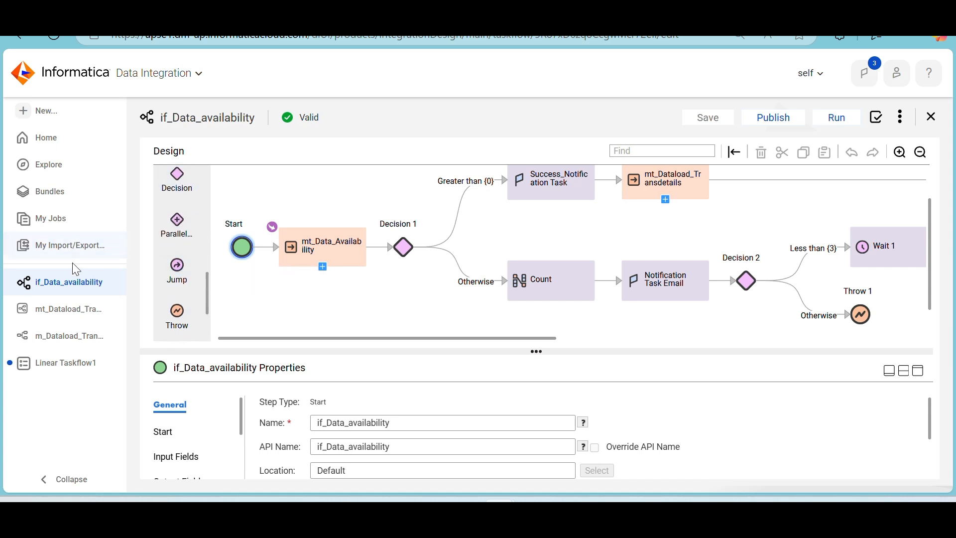
click(58, 363)
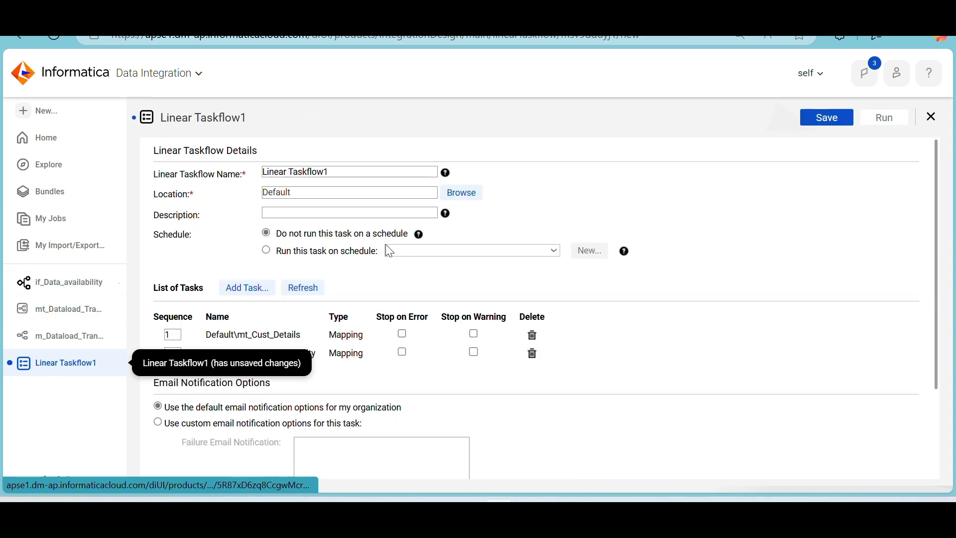
scroll(210, 265, down, 1)
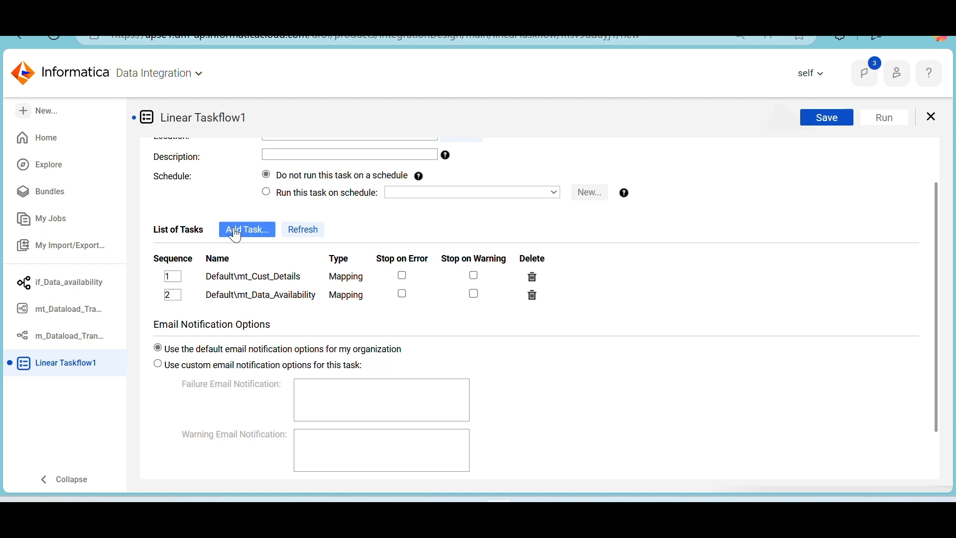
scroll(222, 209, up, 1)
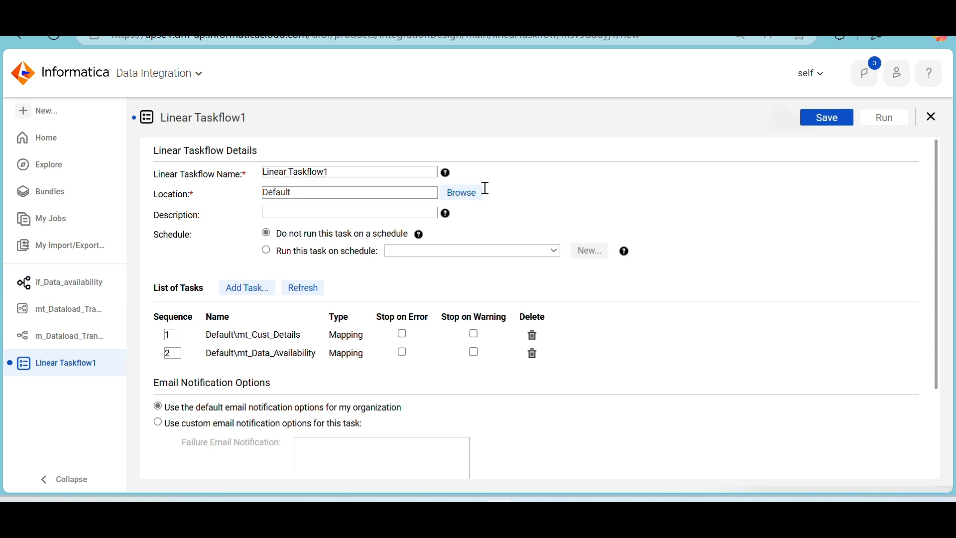
Step: Save Linear Taskflow1 in the Default location and close it
click(828, 124)
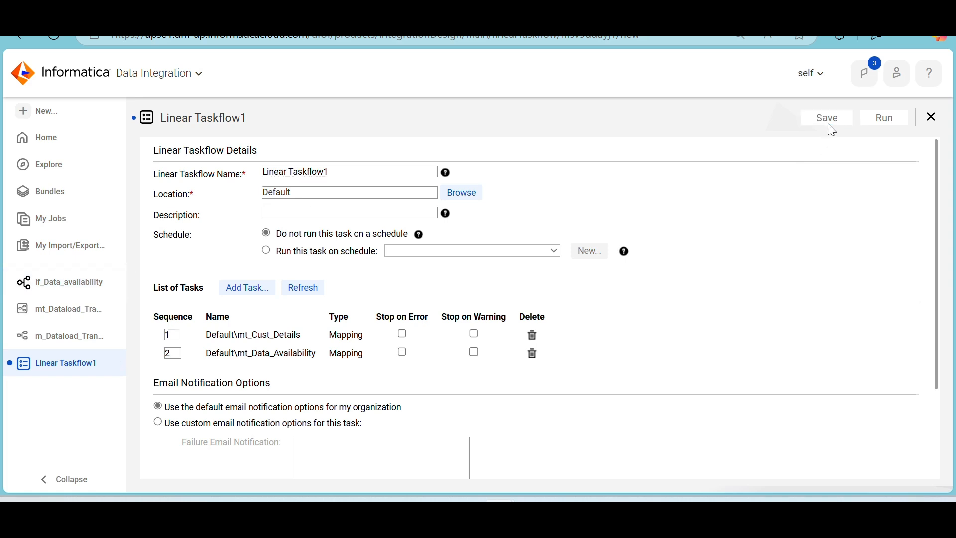
click(933, 120)
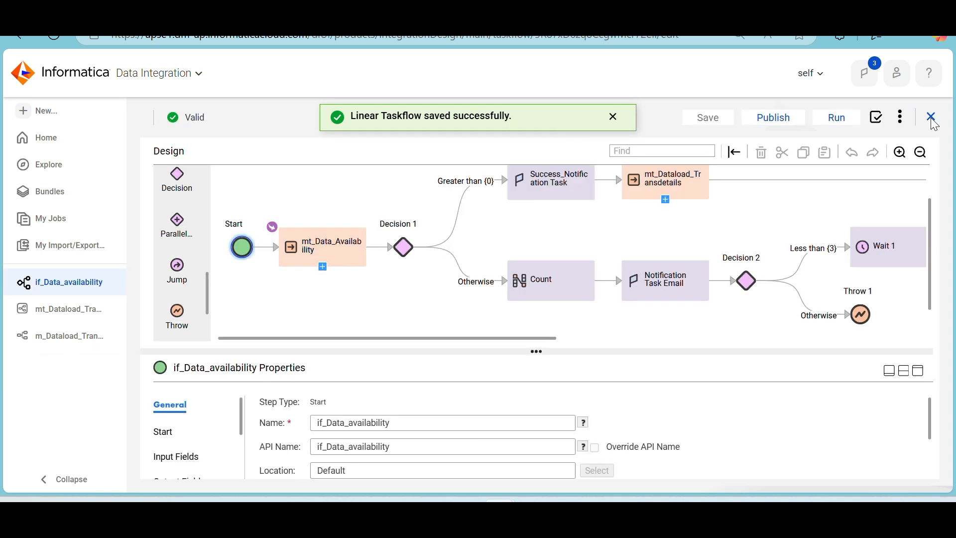
click(615, 121)
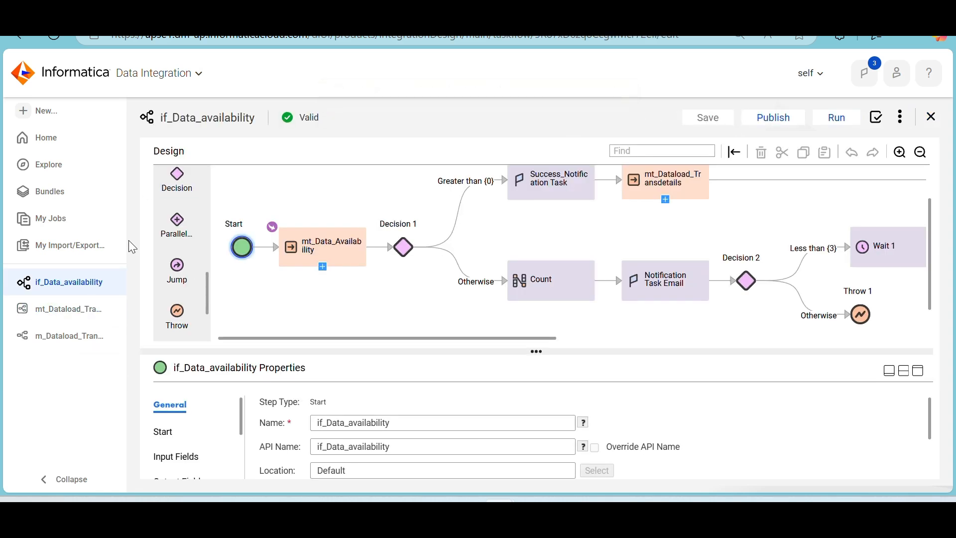
Step: Look at the Taskflow type among the new taskflow assets, and cancel without creating one
click(48, 114)
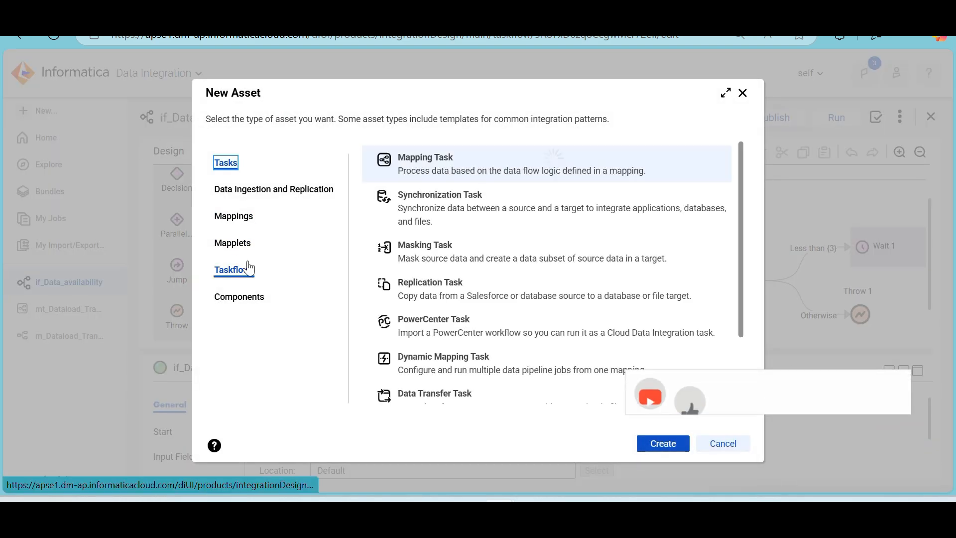
click(244, 269)
click(490, 199)
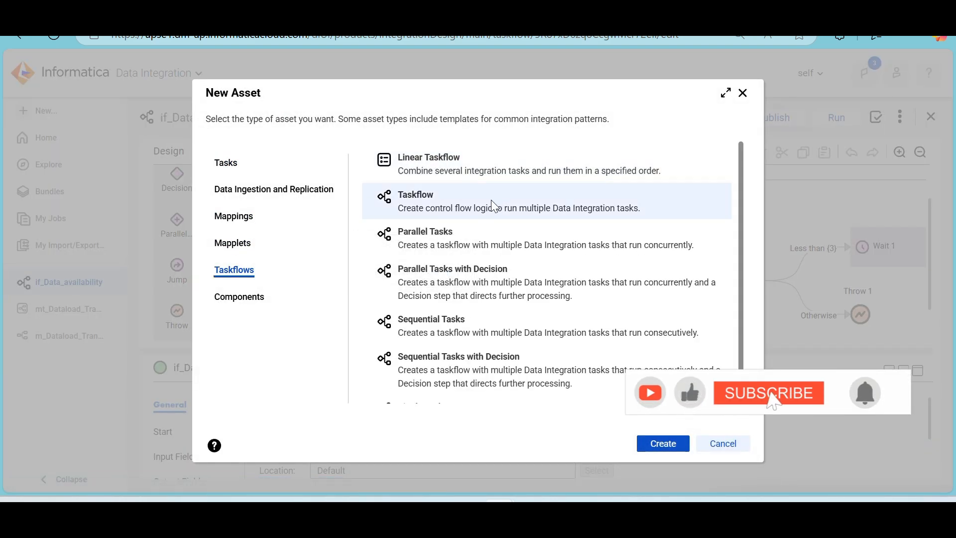
click(732, 442)
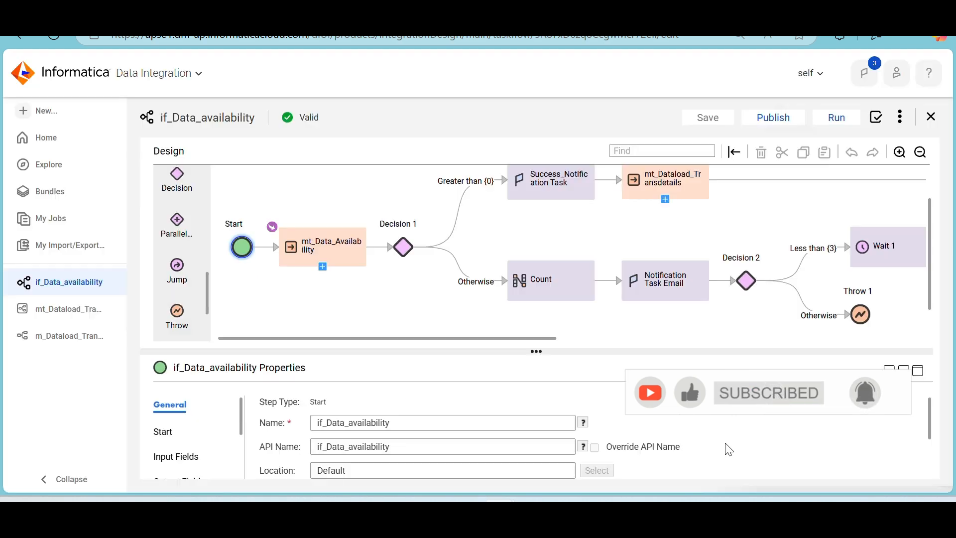
Step: View the mt_Data_Availability data task's general properties in the if_Data_availability taskflow and look over the first step types in the palette
click(335, 258)
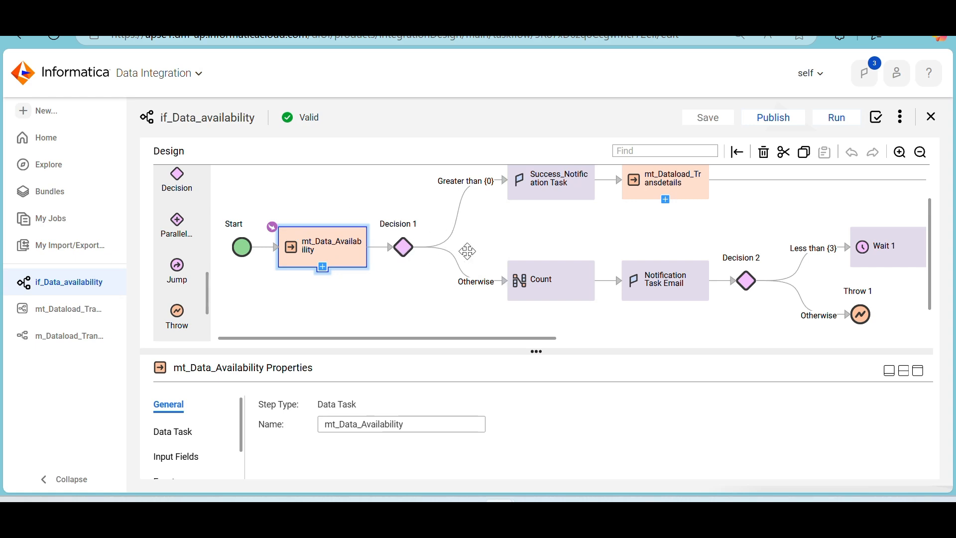
scroll(178, 209, up, 5)
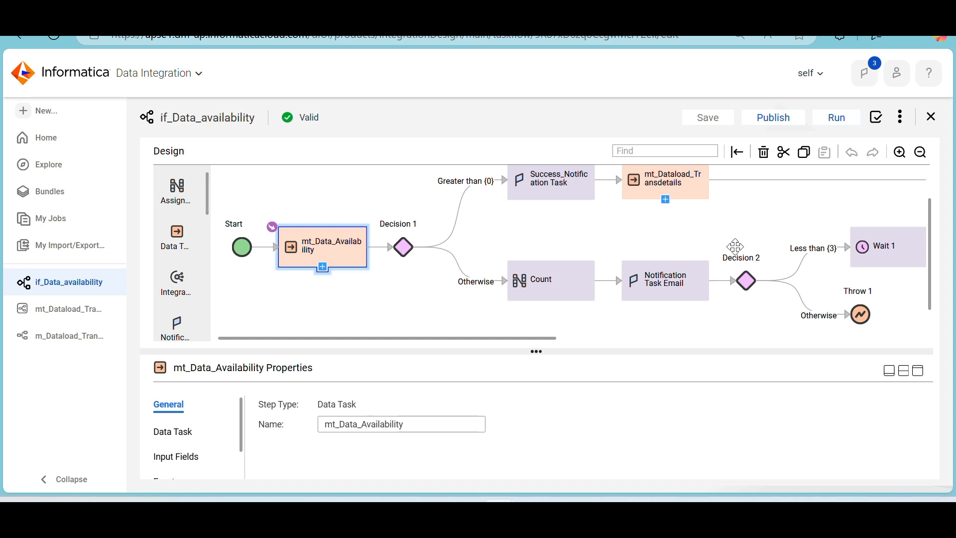
Step: Look over both branches of the if_Data_availability taskflow, from the start through the decisions, wait, throw and jump steps
scroll(709, 239, right, 5)
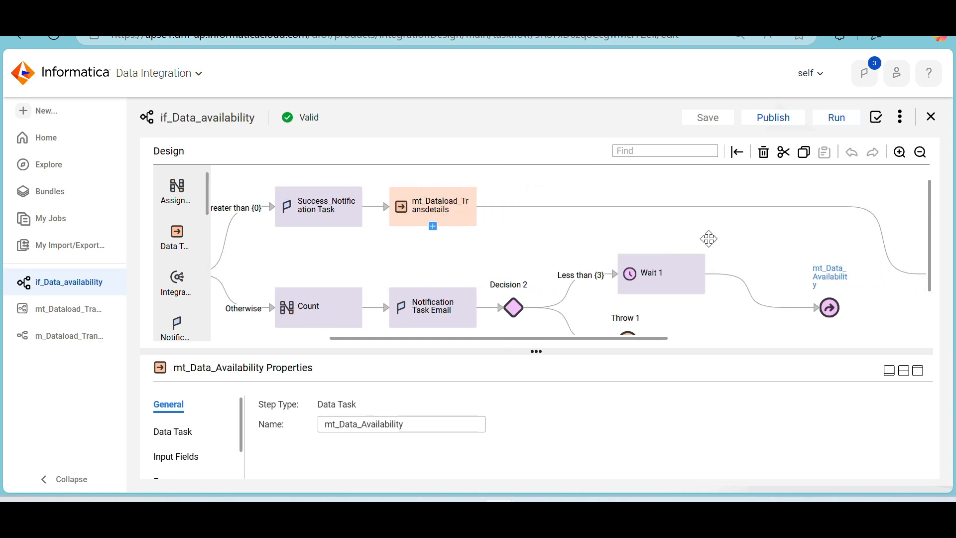
scroll(710, 239, right, 3)
scroll(710, 239, left, 5)
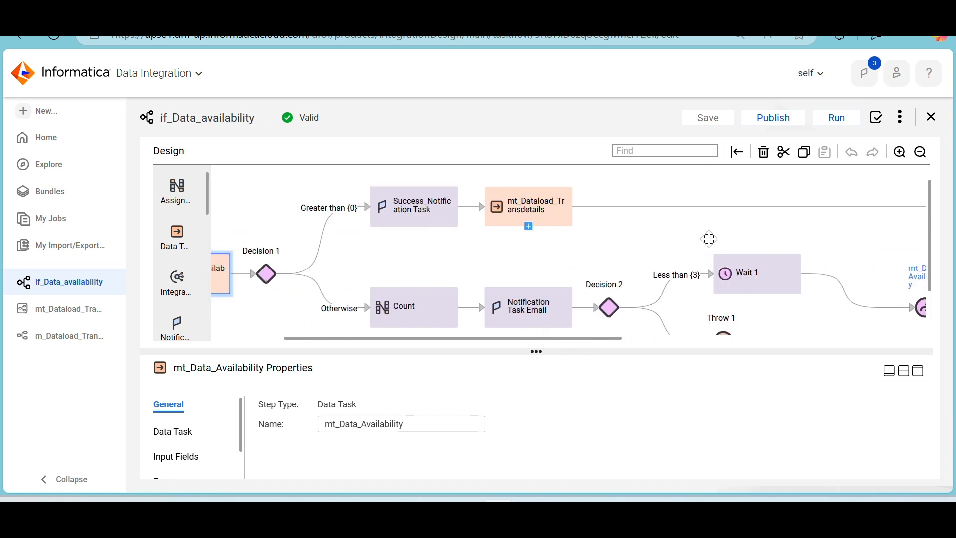
scroll(709, 239, left, 2)
scroll(709, 239, down, 3)
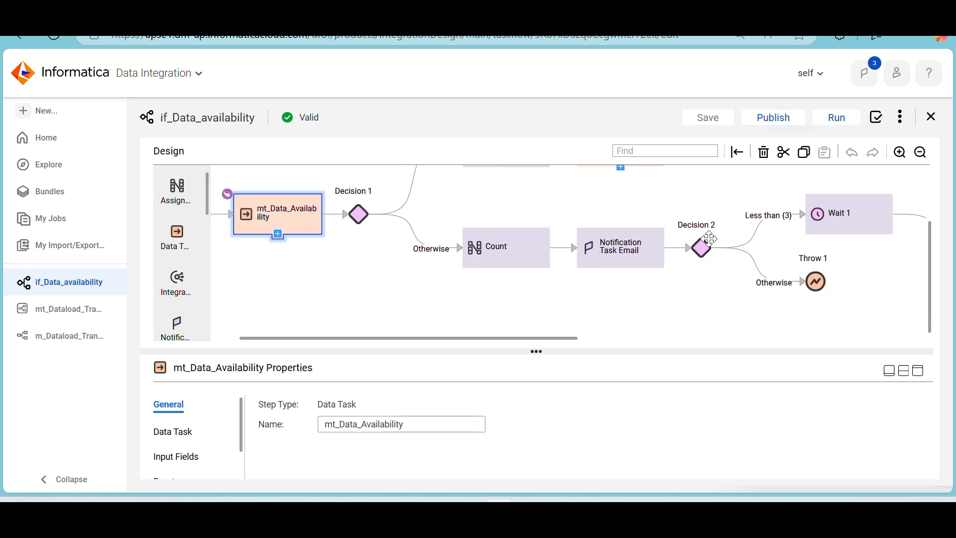
scroll(709, 239, left, 2)
scroll(709, 239, up, 2)
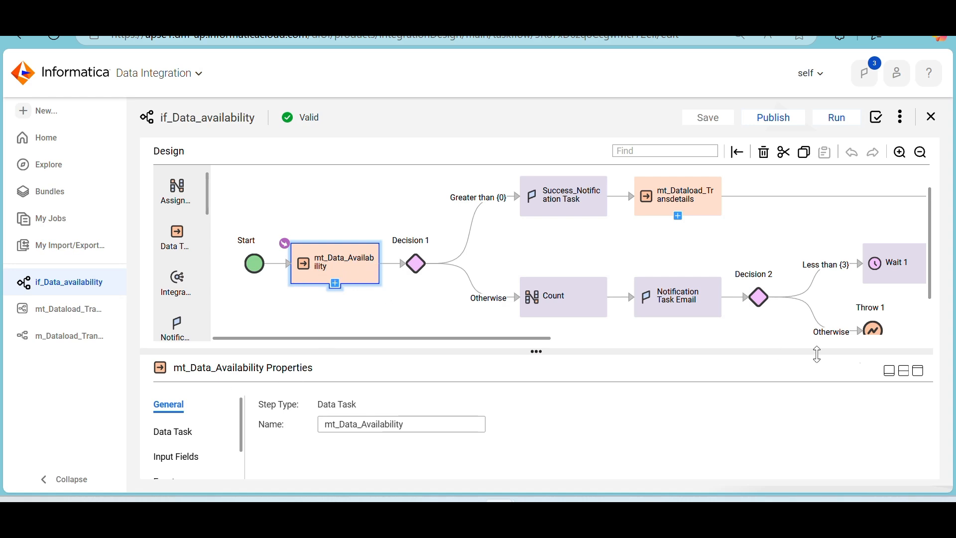
Step: View the mt_Data_Availability step's data task, input fields, events and error handling properties in an enlarged view
click(919, 370)
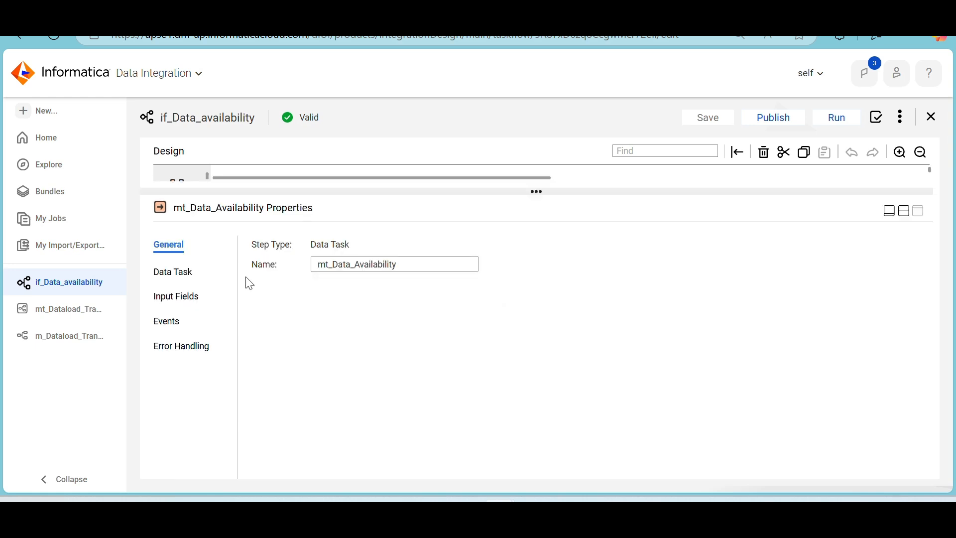
click(187, 274)
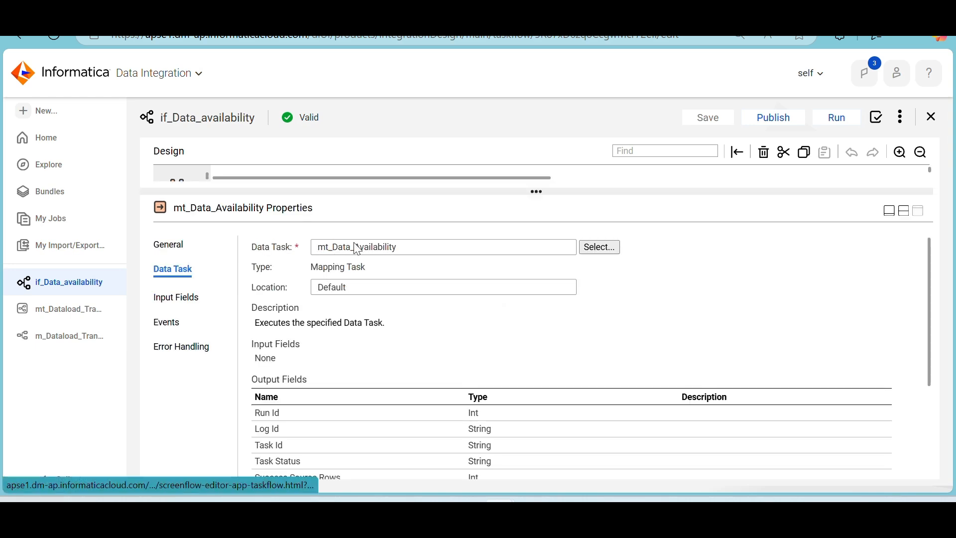
click(174, 299)
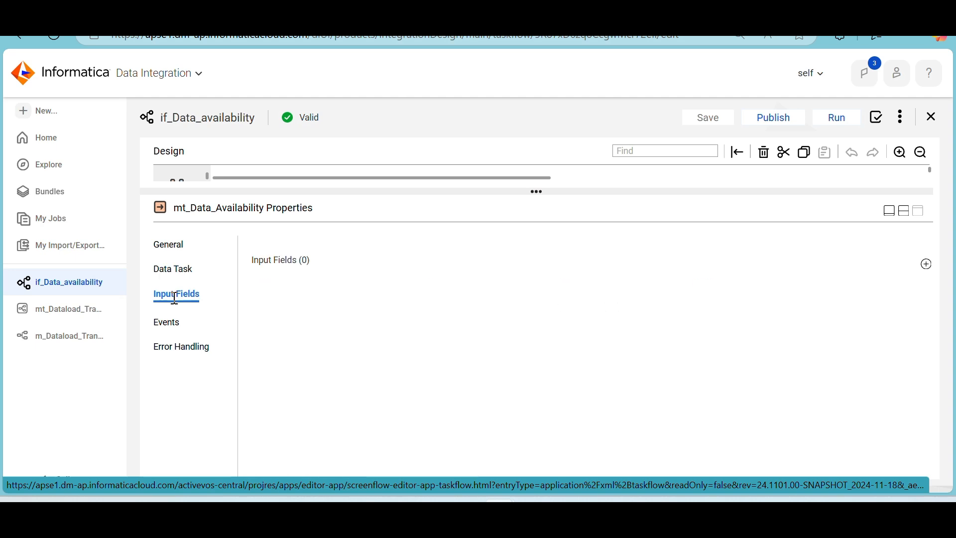
click(167, 324)
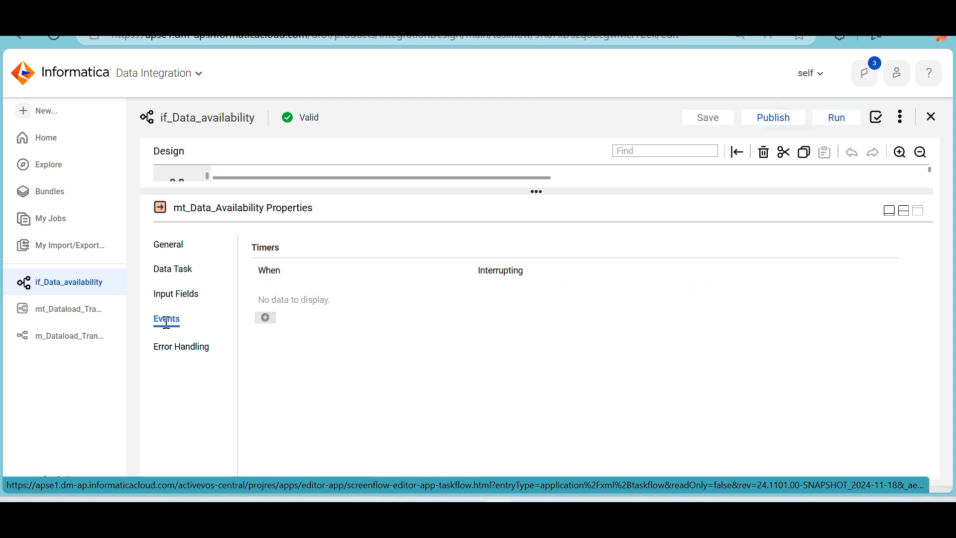
click(173, 346)
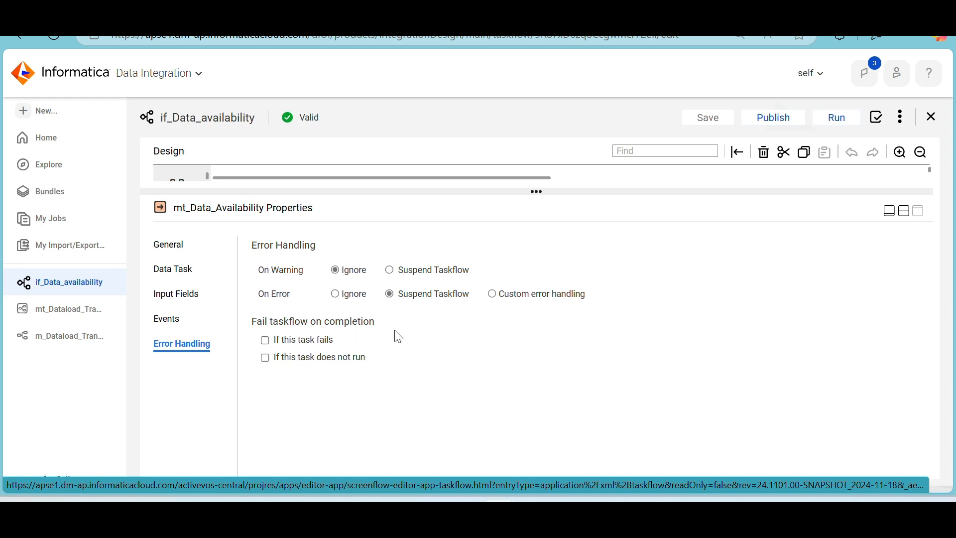
Step: View the general properties of the taskflow's End step, then reselect the mt_Data_Availability step
click(907, 215)
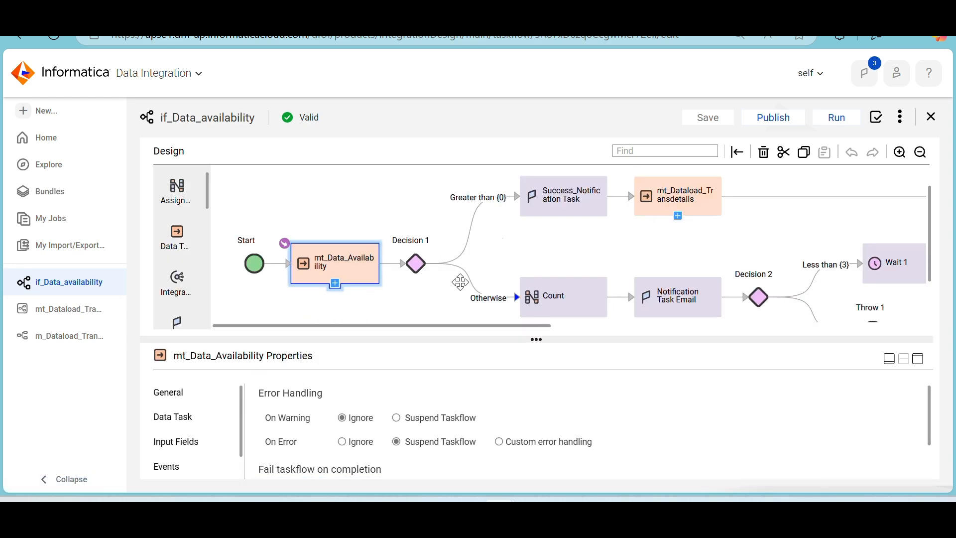
drag(401, 326, 677, 336)
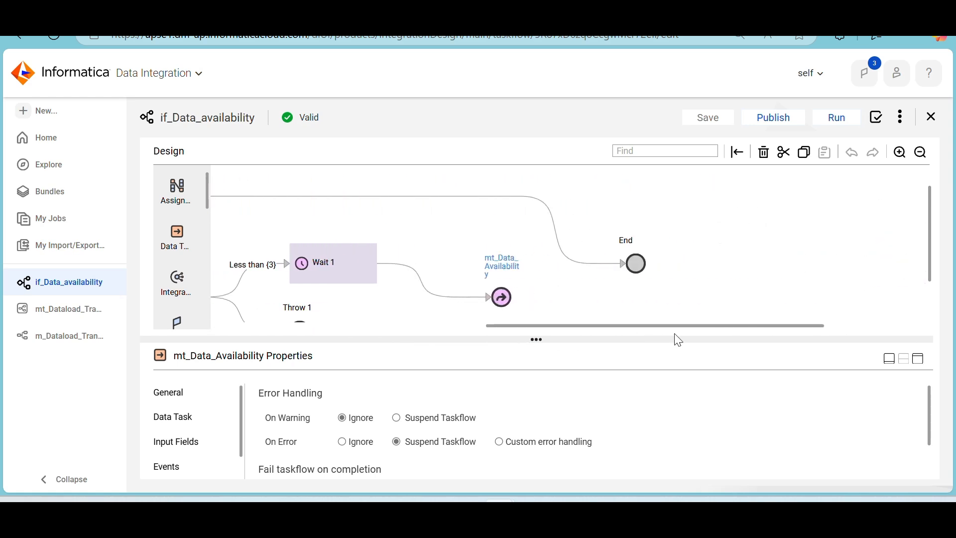
click(637, 264)
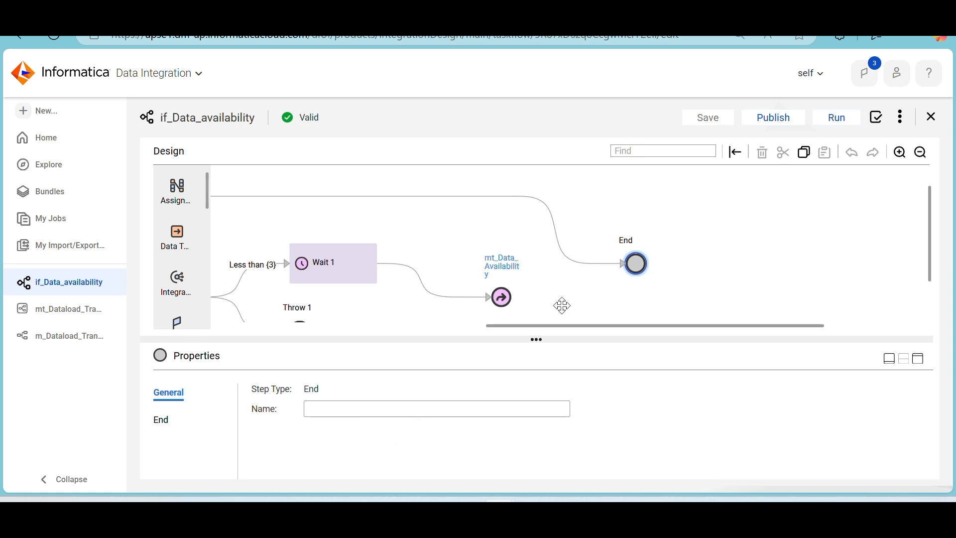
drag(575, 326, 290, 333)
click(355, 271)
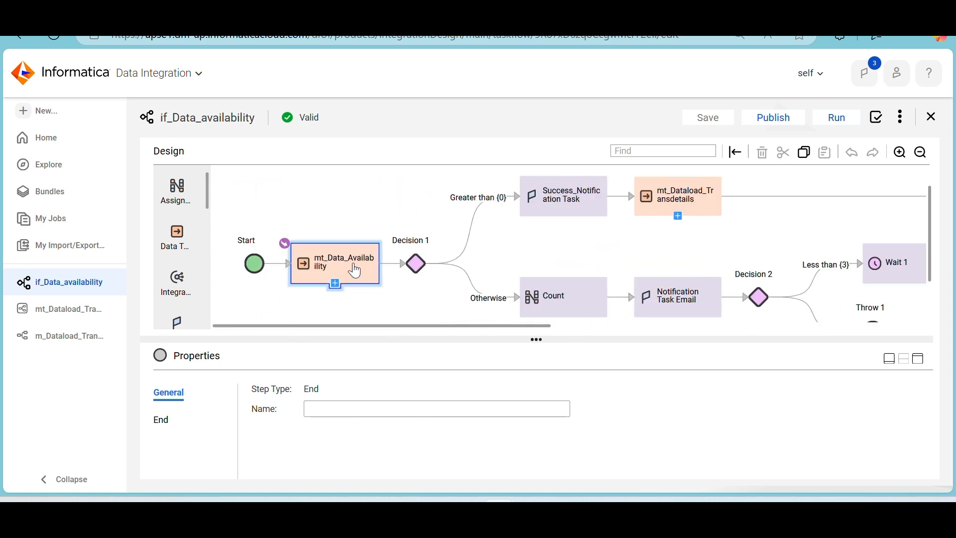
Step: Review the On Warning, On Error and fail-on-completion options in mt_Data_Availability's error handling
click(920, 359)
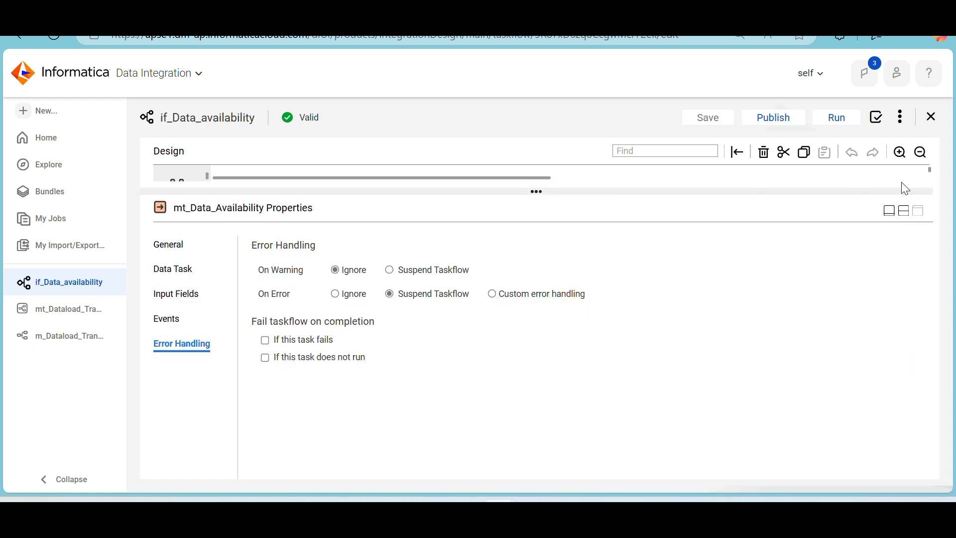
click(905, 211)
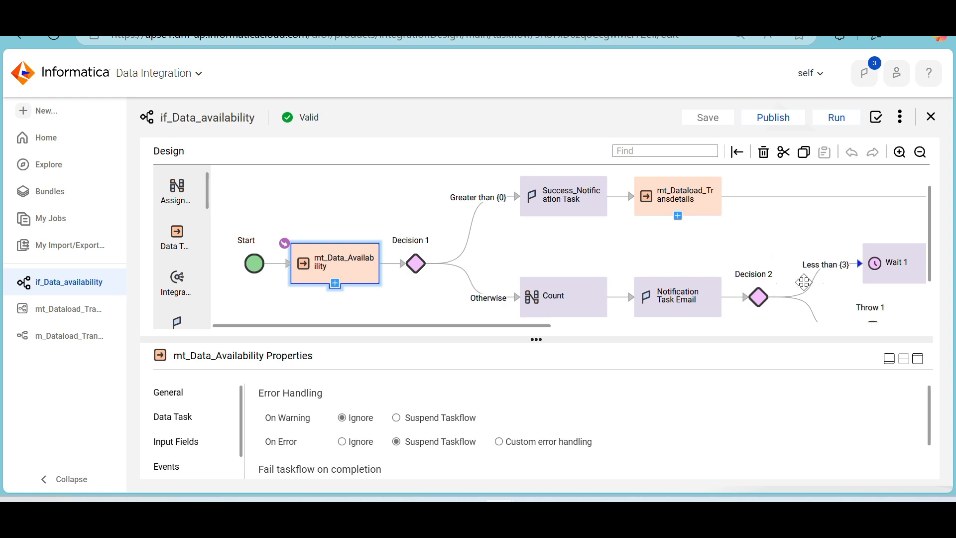
scroll(387, 404, down, 1)
scroll(392, 410, down, 2)
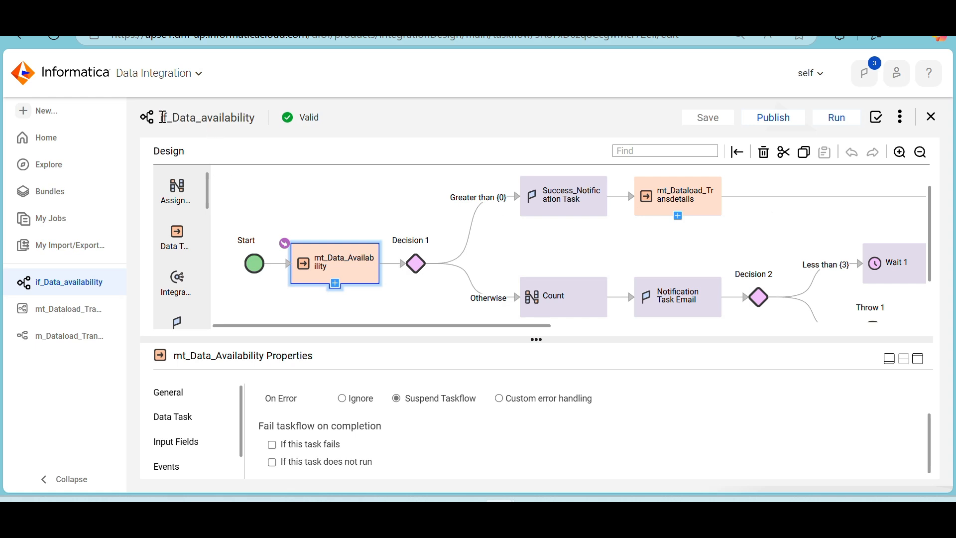
drag(164, 117, 261, 120)
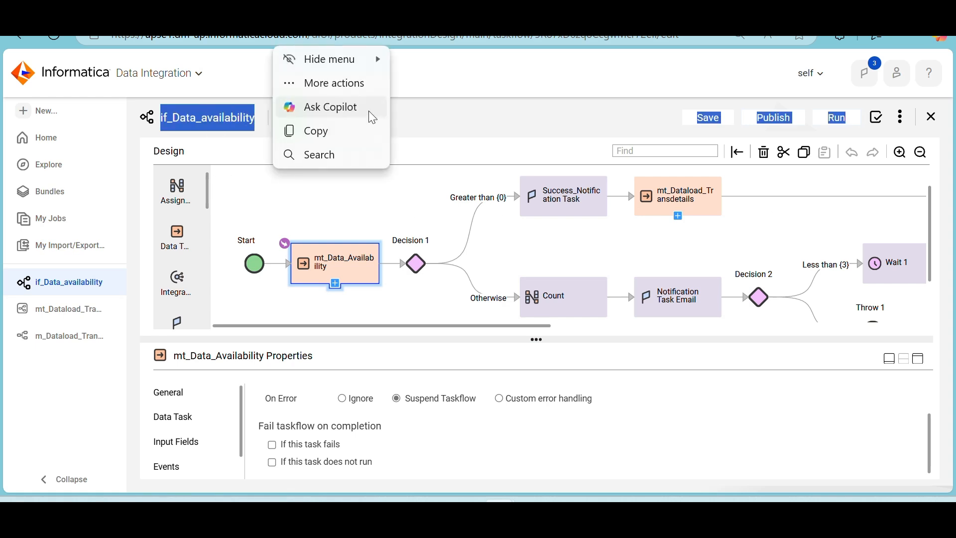
click(372, 118)
click(936, 63)
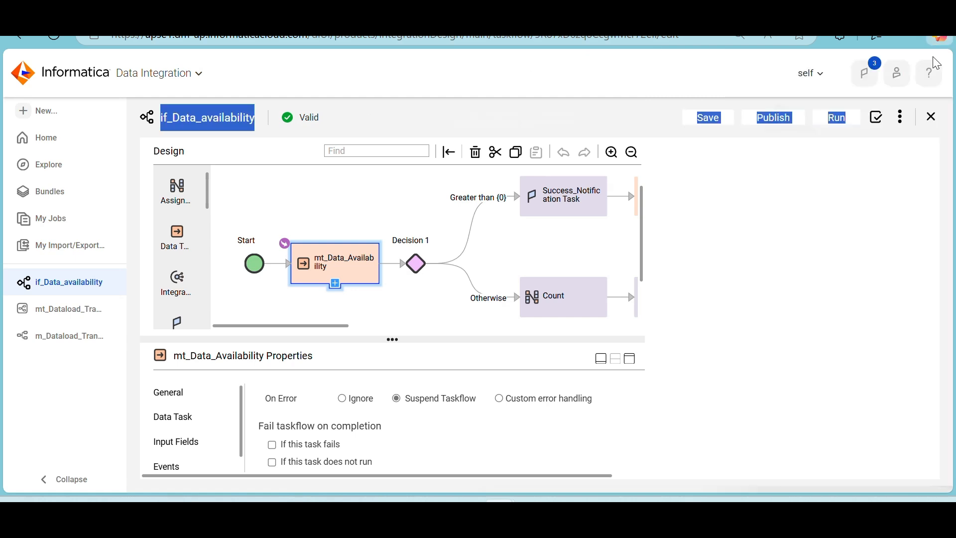
click(364, 124)
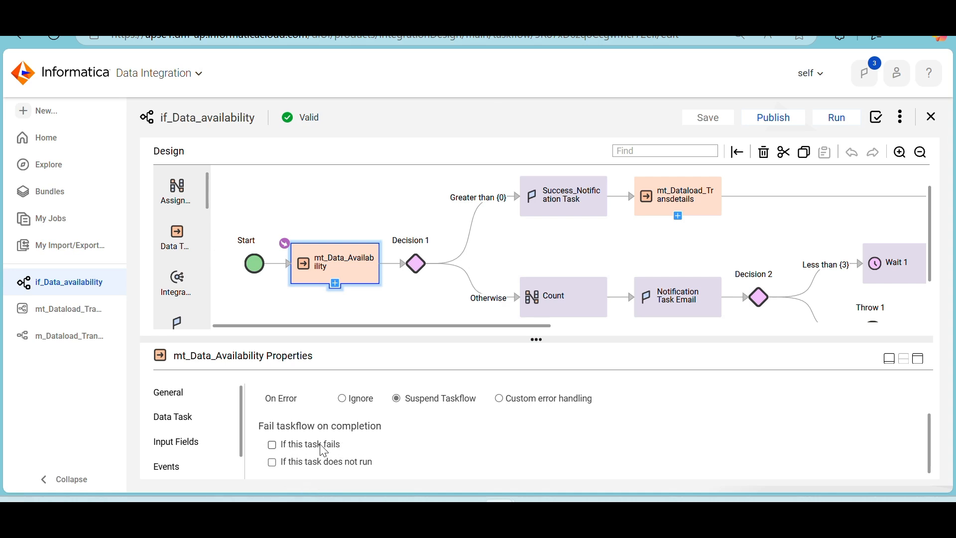
Step: Try both fail-on-completion options for mt_Data_Availability: "If this task fails" and "If this task does not run"
click(299, 446)
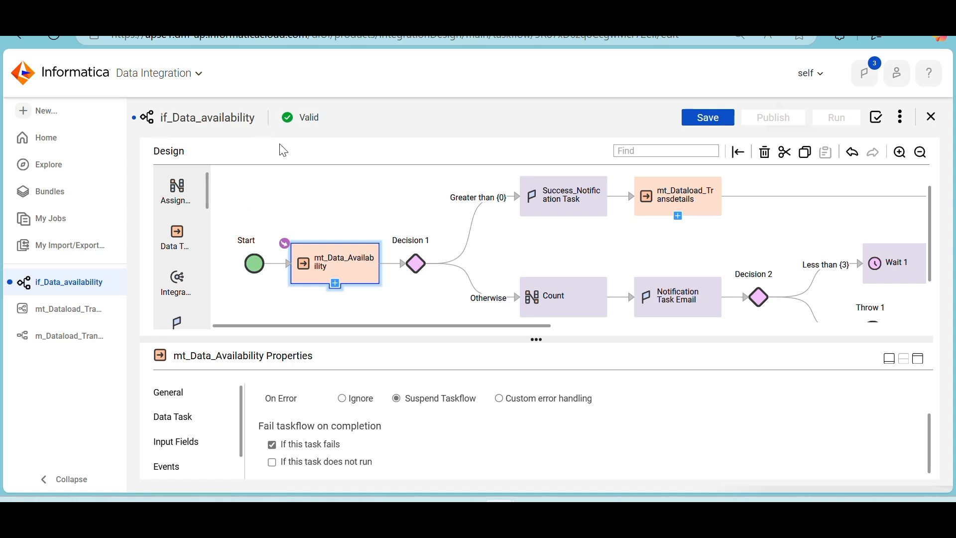
click(274, 464)
drag(266, 118, 158, 124)
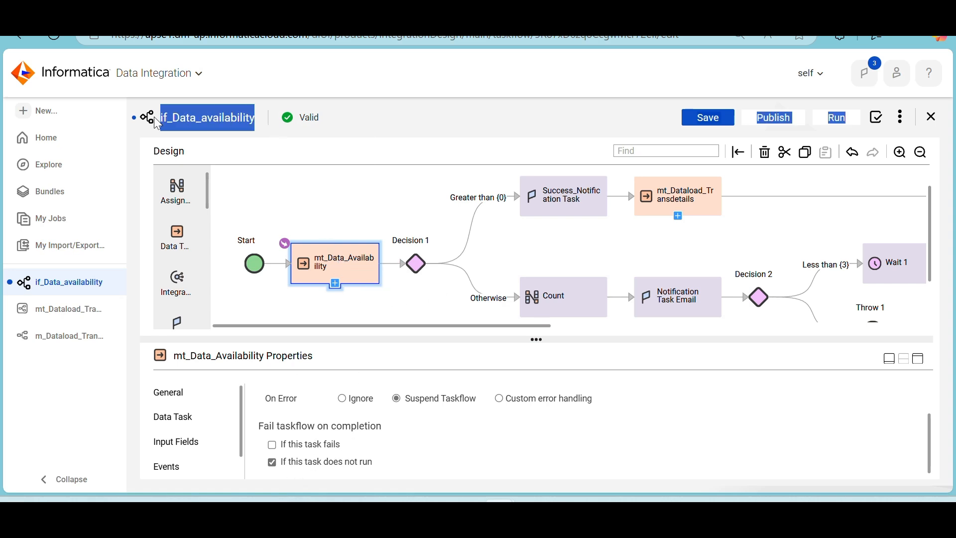
click(340, 119)
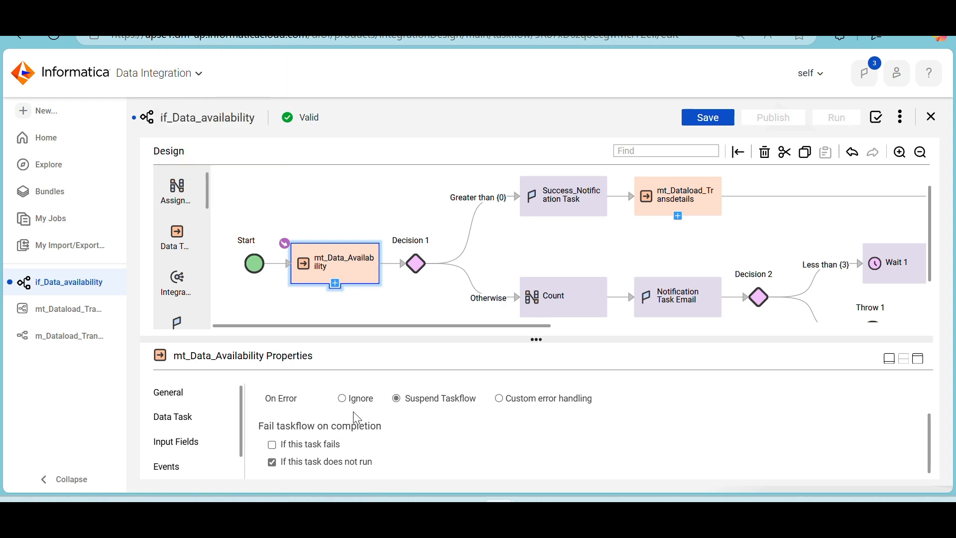
Step: Set mt_Data_Availability to fail the taskflow on completion with the option "If this task fails"
click(273, 446)
scroll(426, 429, up, 1)
scroll(425, 430, down, 2)
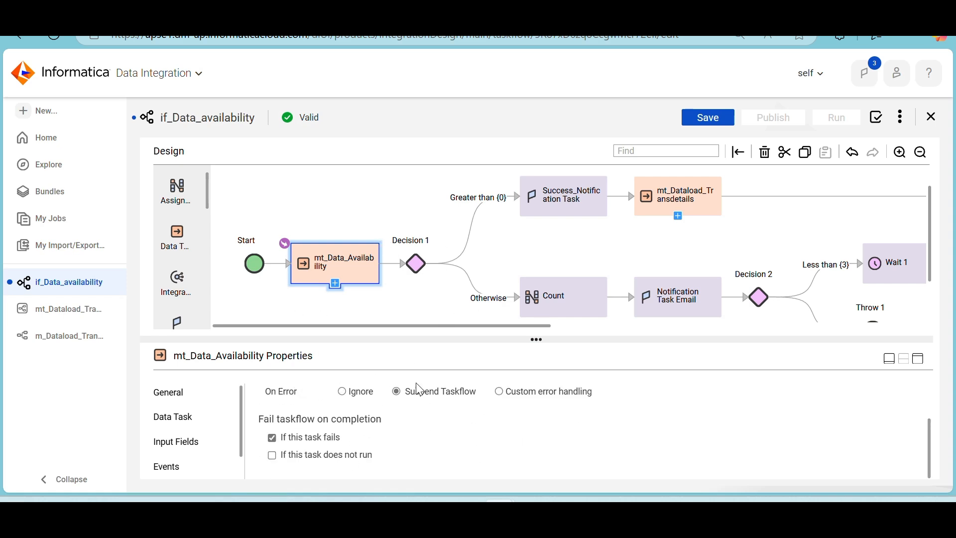
drag(346, 438, 287, 440)
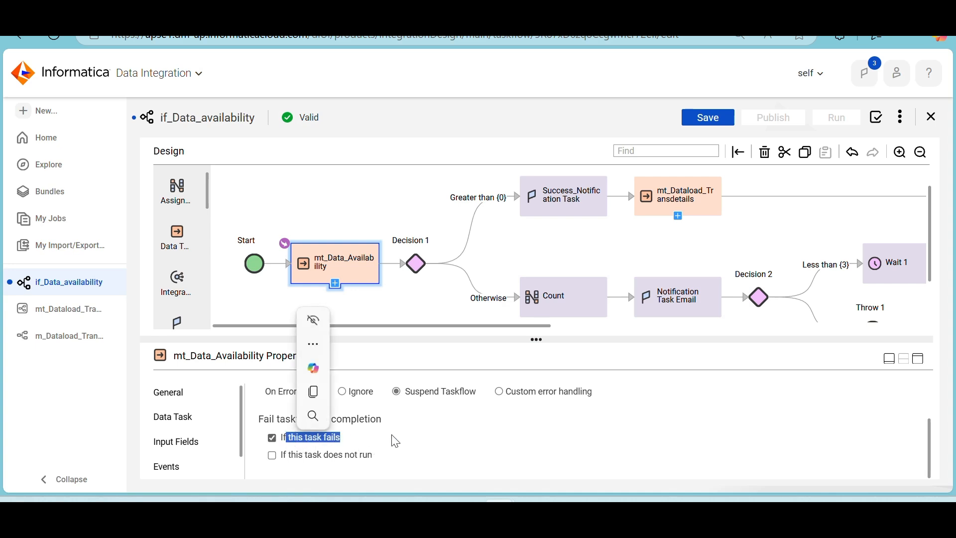
click(396, 441)
Step: Compare the fail-on-completion settings of the mt_Dataload_Transdetails and mt_Data_Availability data tasks
click(665, 211)
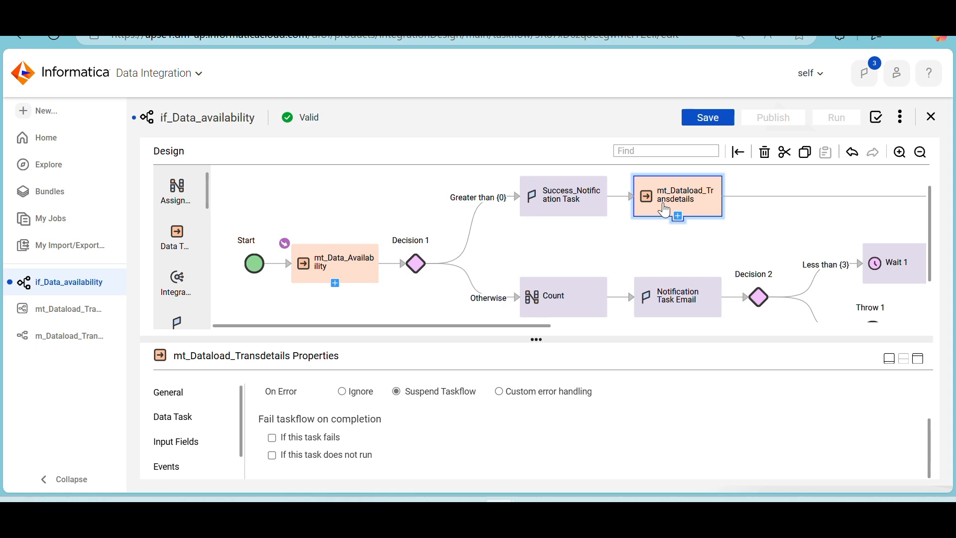
click(354, 267)
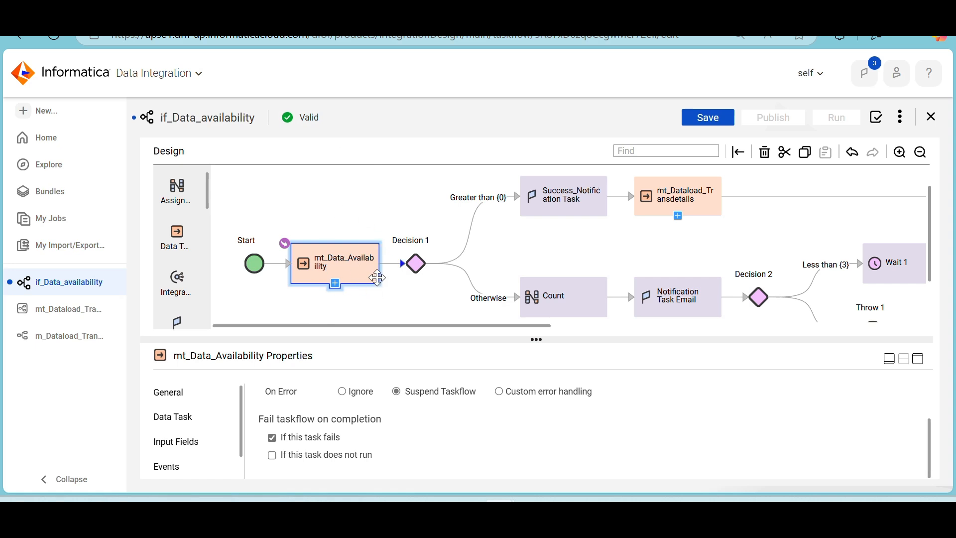
click(659, 201)
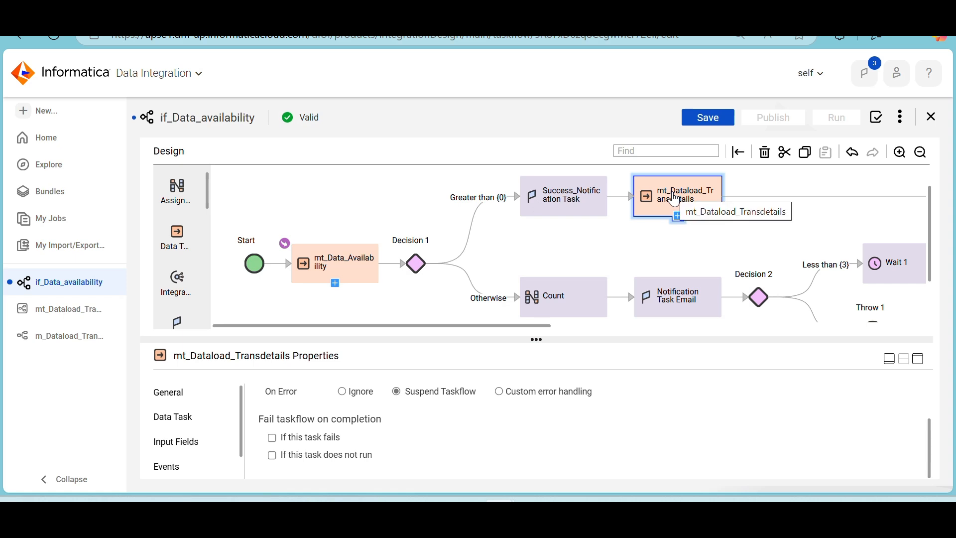
click(333, 268)
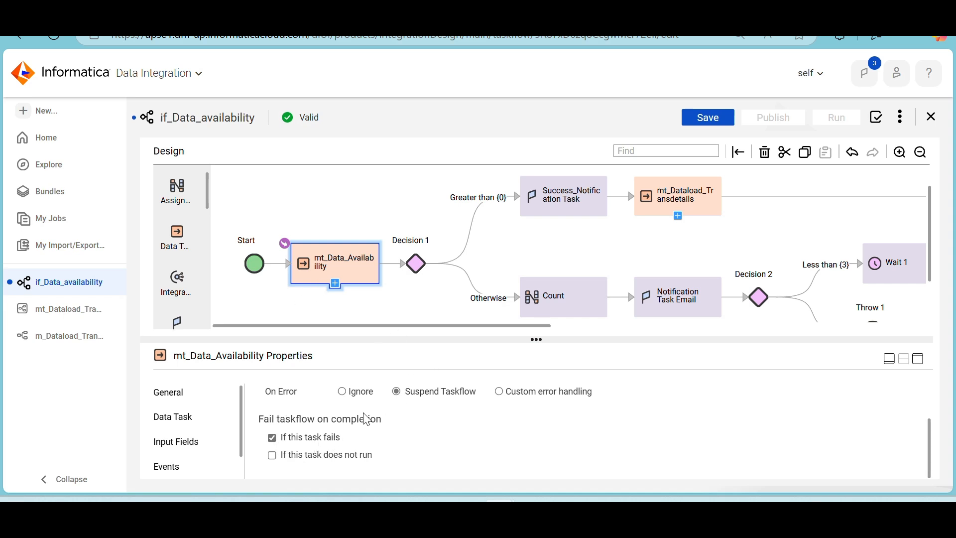
click(919, 359)
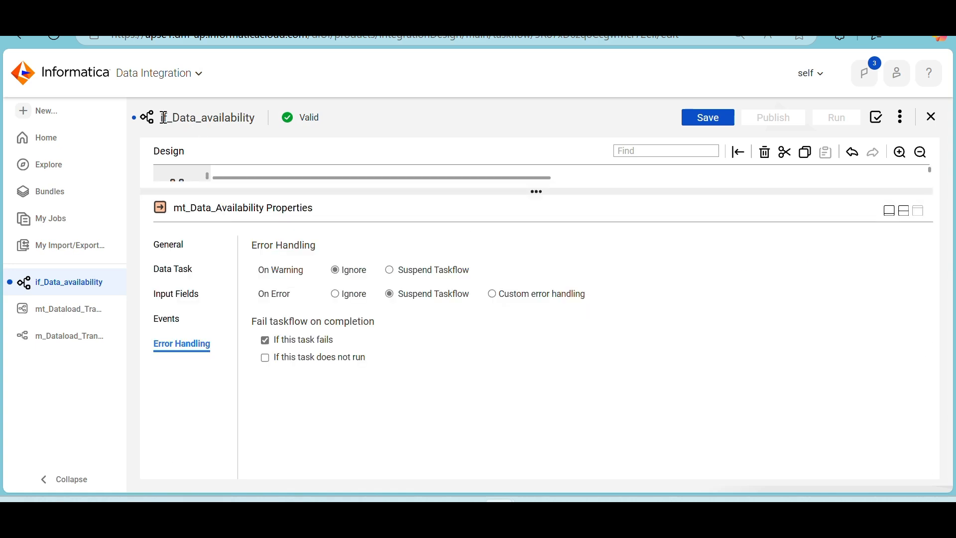
drag(162, 117, 253, 119)
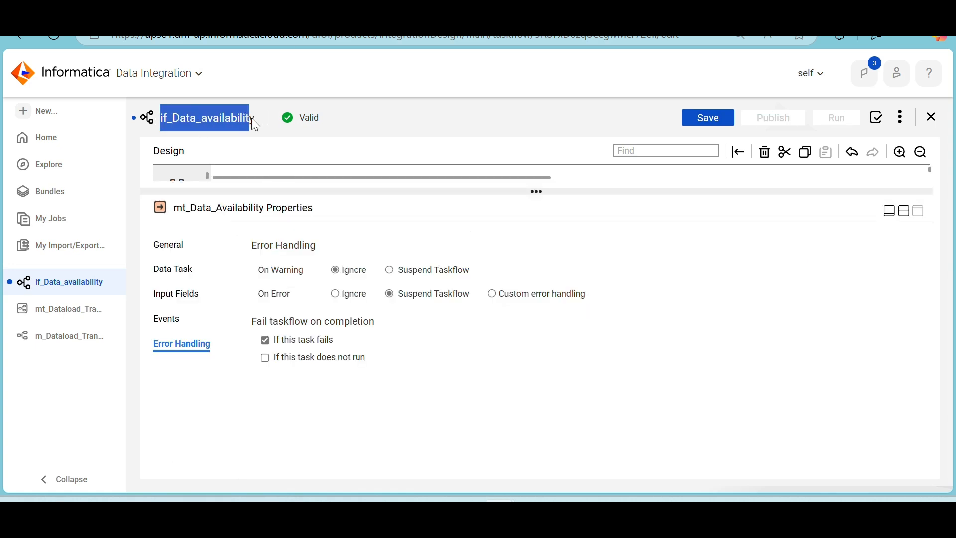
click(363, 115)
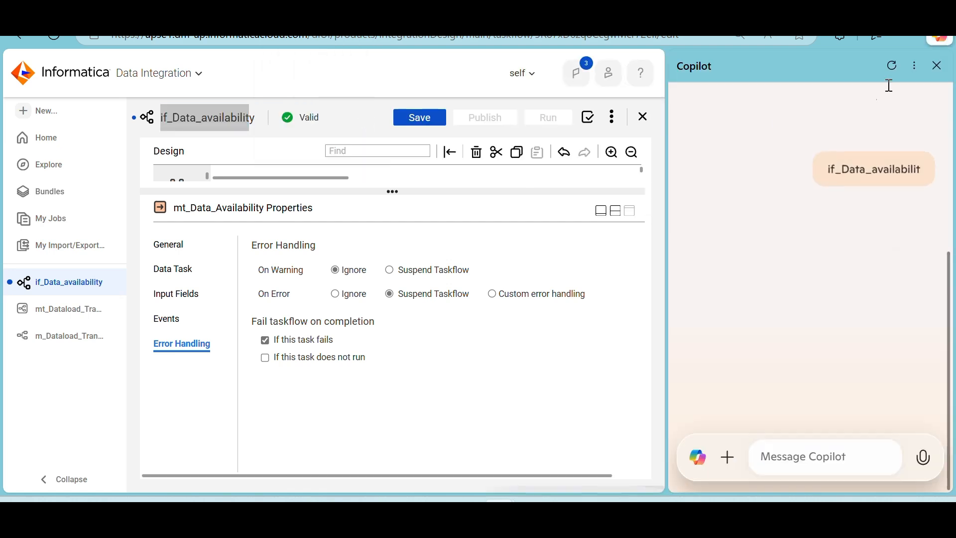
click(937, 66)
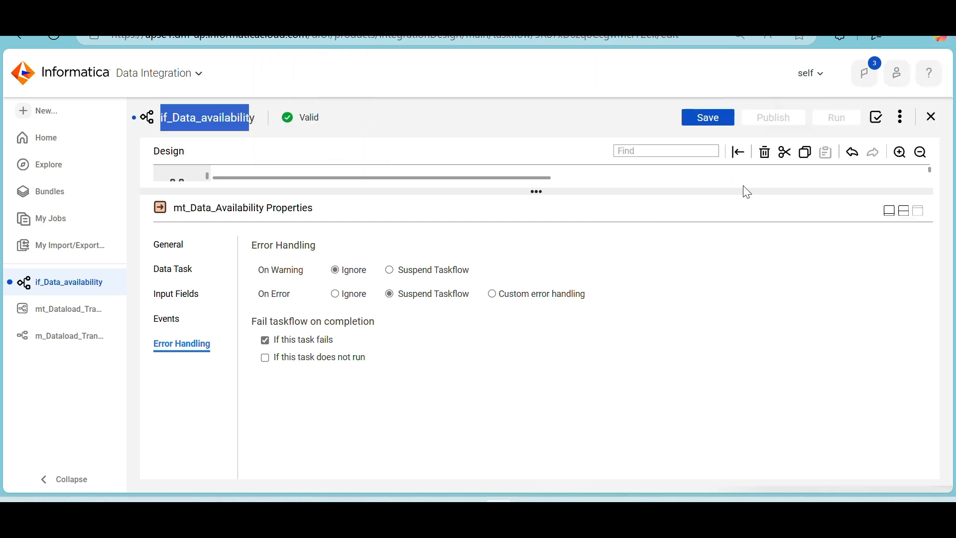
Step: View the error handling options of the mt_Dataload_Transdetails data task in an enlarged view
click(904, 211)
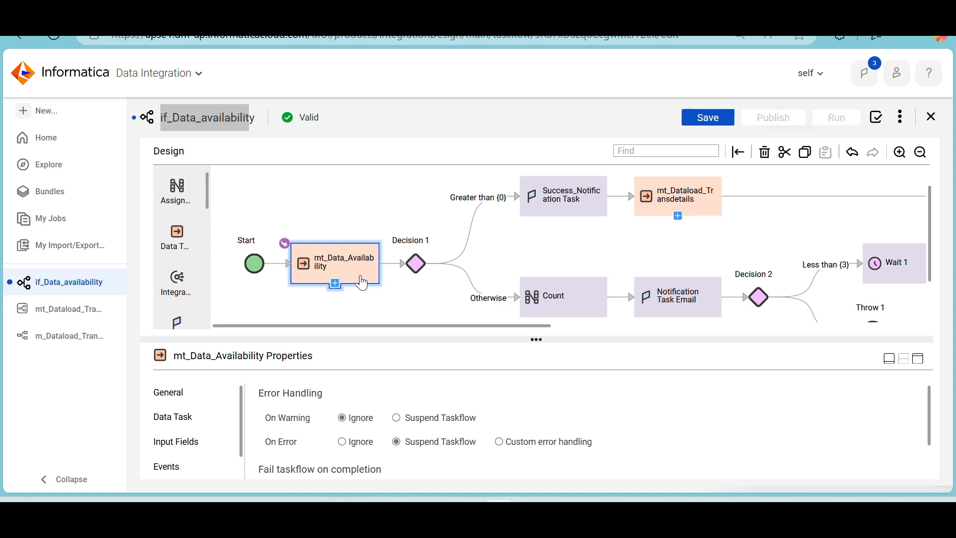
click(692, 195)
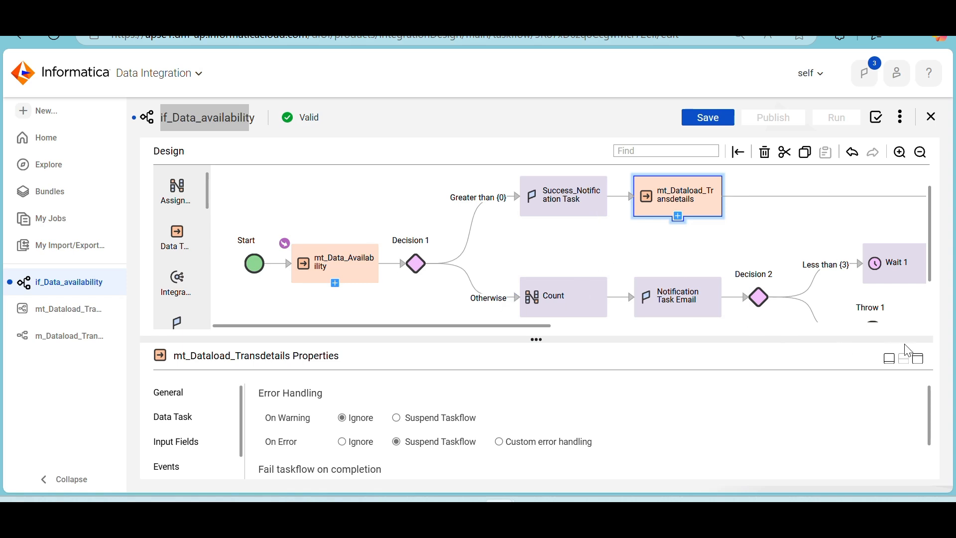
click(919, 359)
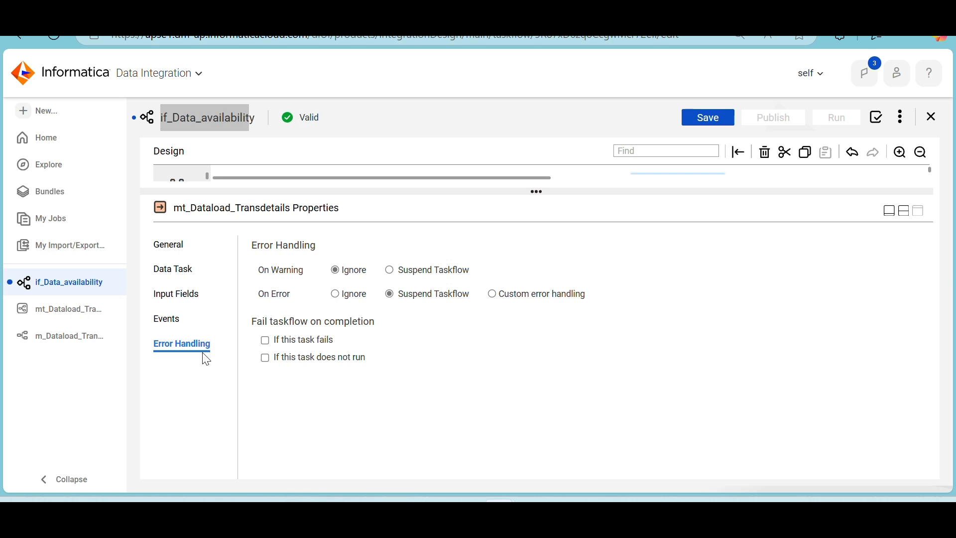
Step: Review the Events and General properties of mt_Dataload_Transdetails, and bring the taskflow diagram back into view
click(172, 324)
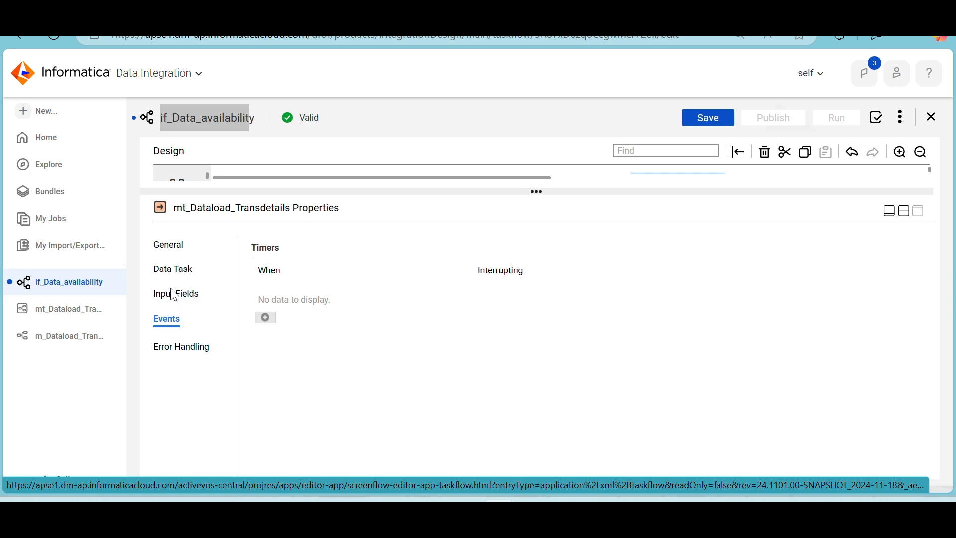
click(172, 244)
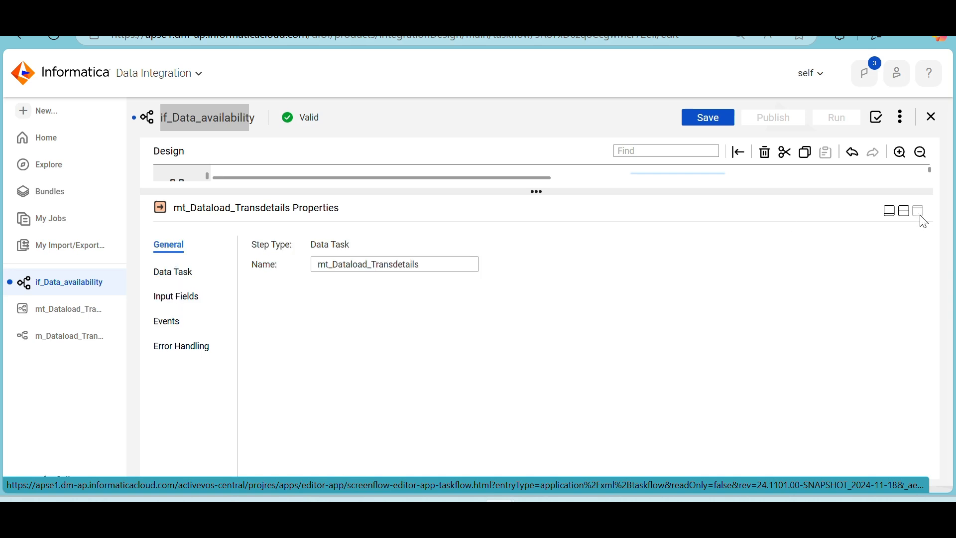
click(904, 211)
Step: Follow the flow from mt_Data_Availability to Decision 1 and examine the decision's field and path conditions in an enlarged view
click(318, 258)
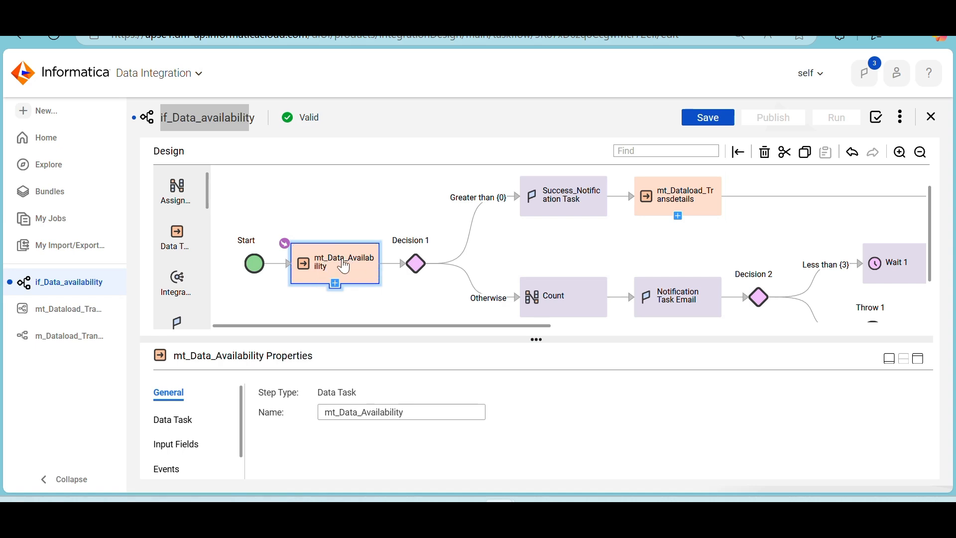
click(421, 269)
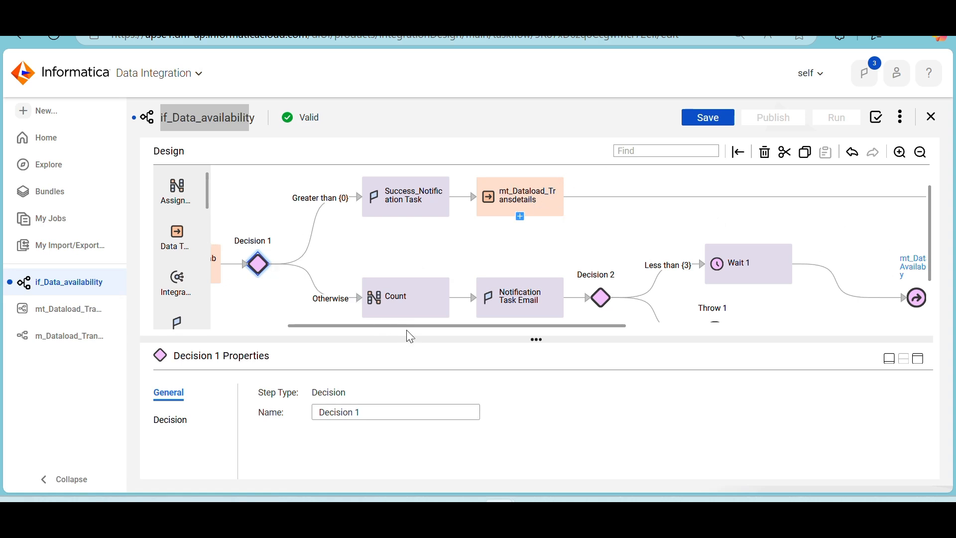
drag(407, 329, 324, 335)
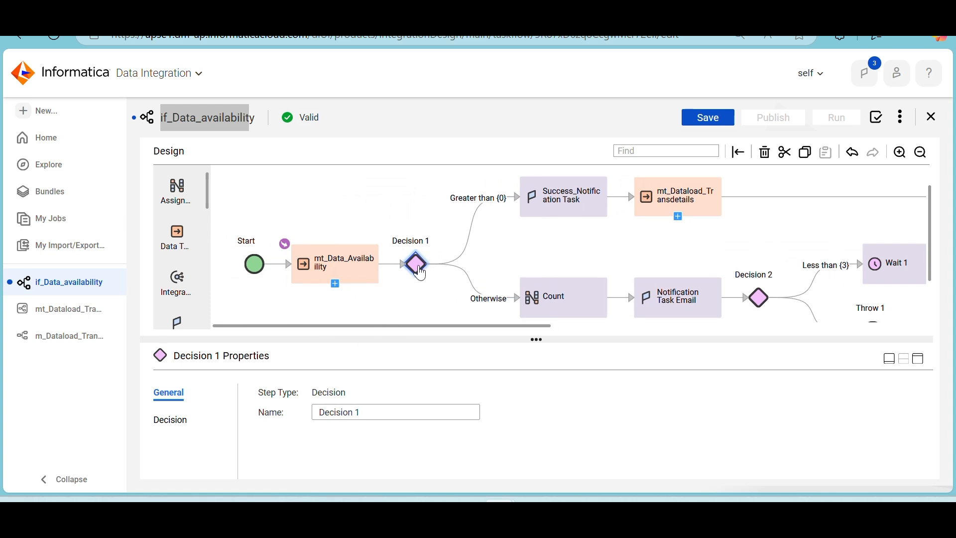
click(174, 418)
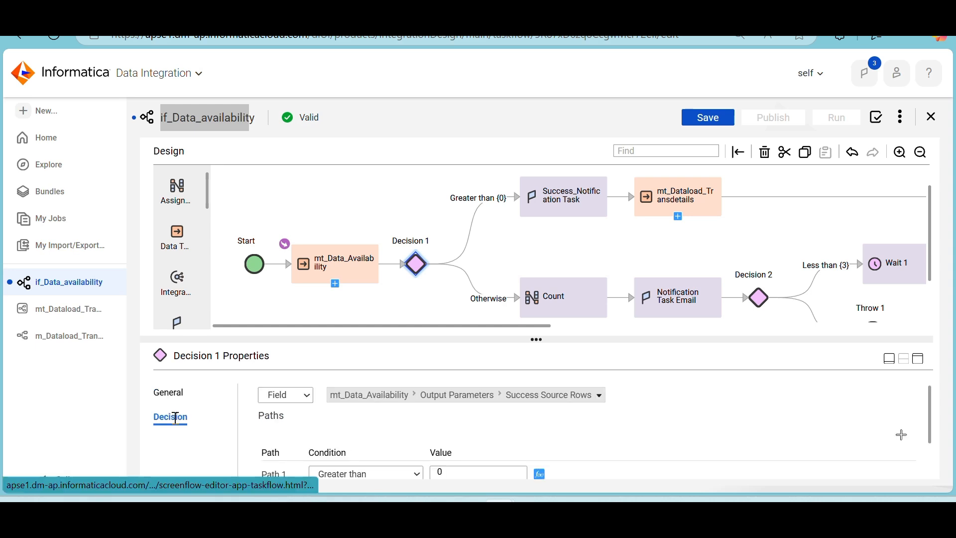
click(917, 360)
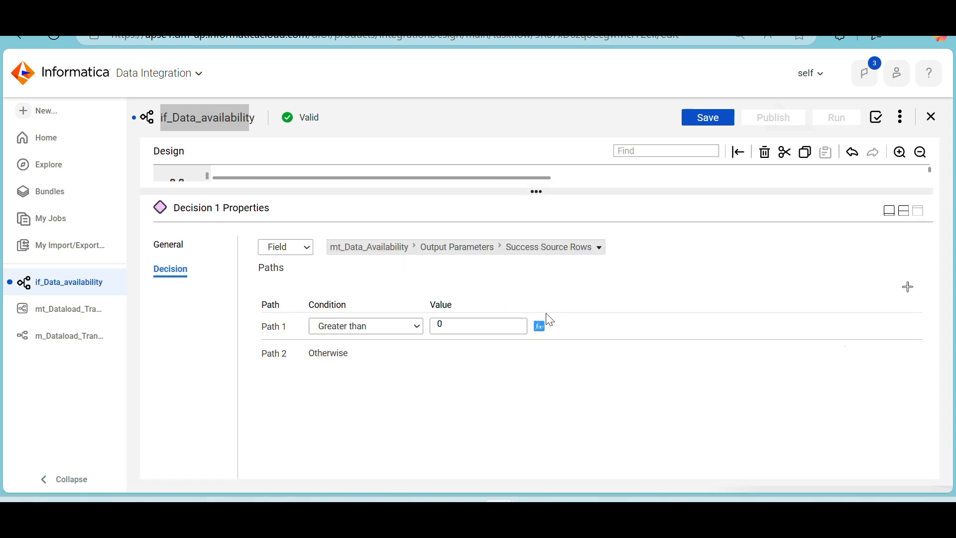
click(290, 255)
click(359, 288)
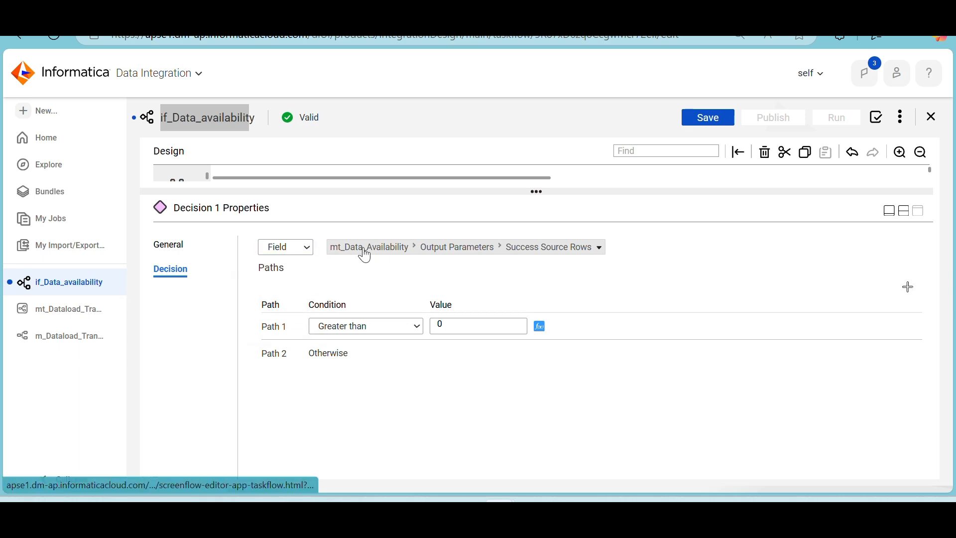
Step: Compare mt_Data_Availability with Decision 1 and browse the task's fields available for the decision, leaving the selection as is
click(905, 217)
click(341, 265)
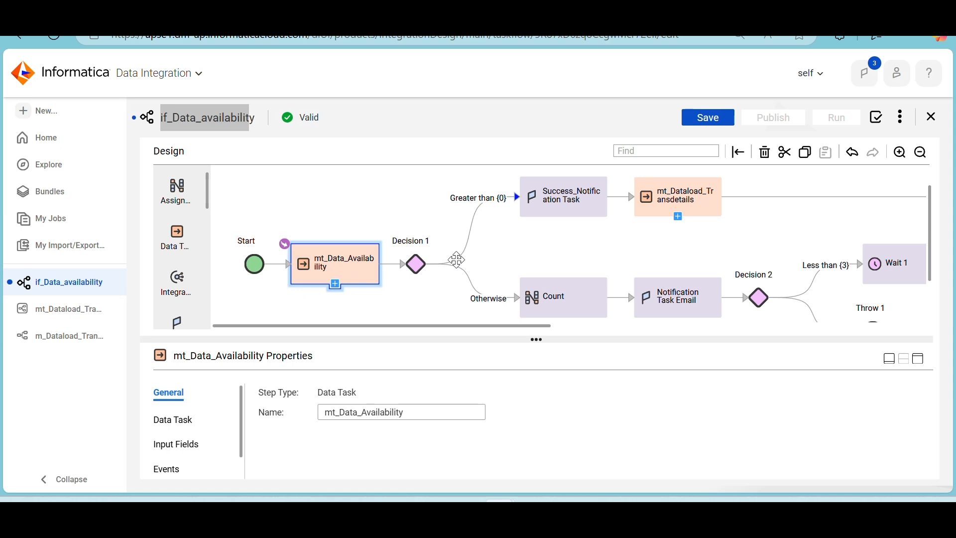
click(420, 265)
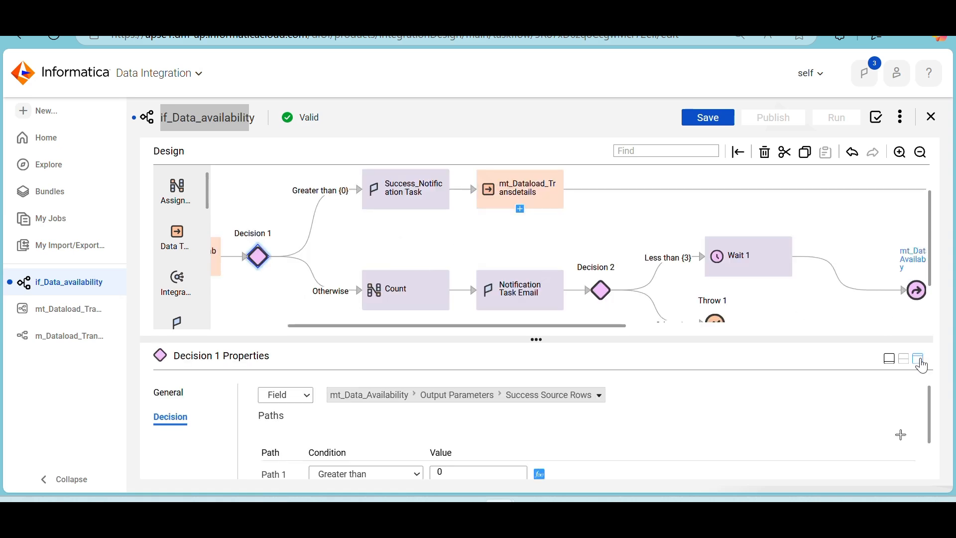
click(920, 362)
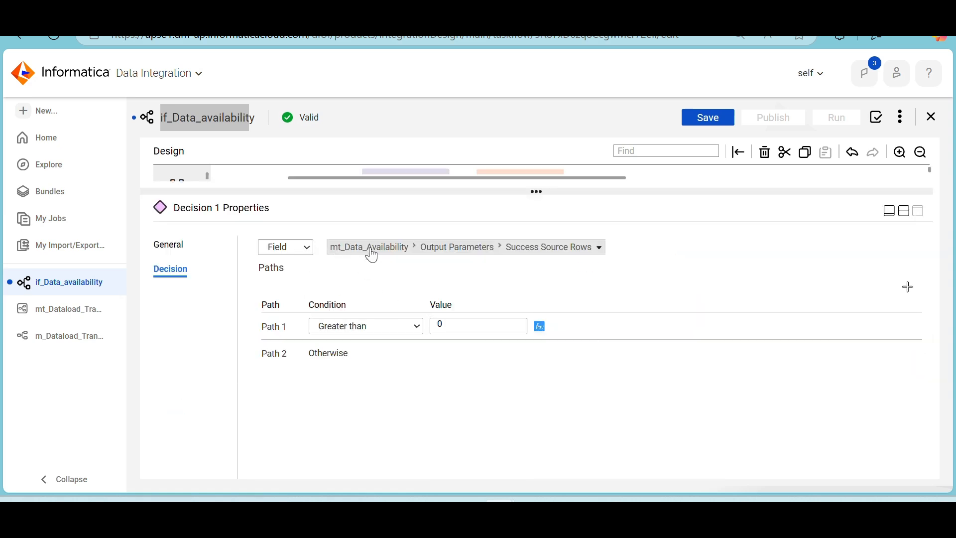
click(394, 249)
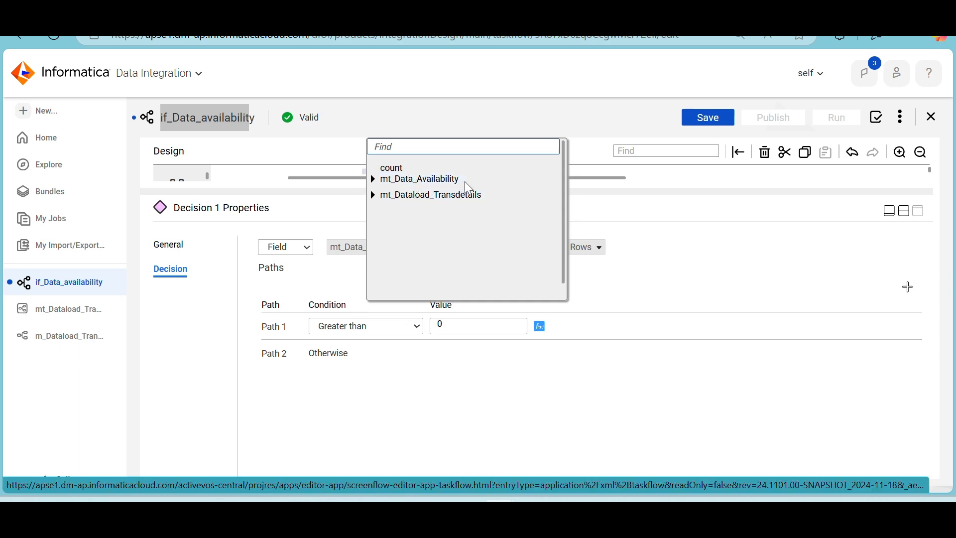
click(373, 180)
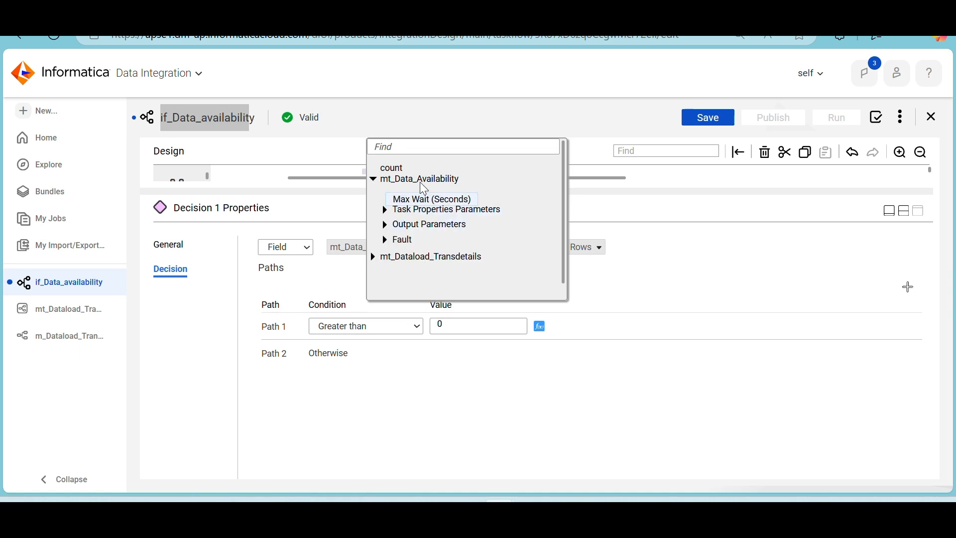
click(349, 274)
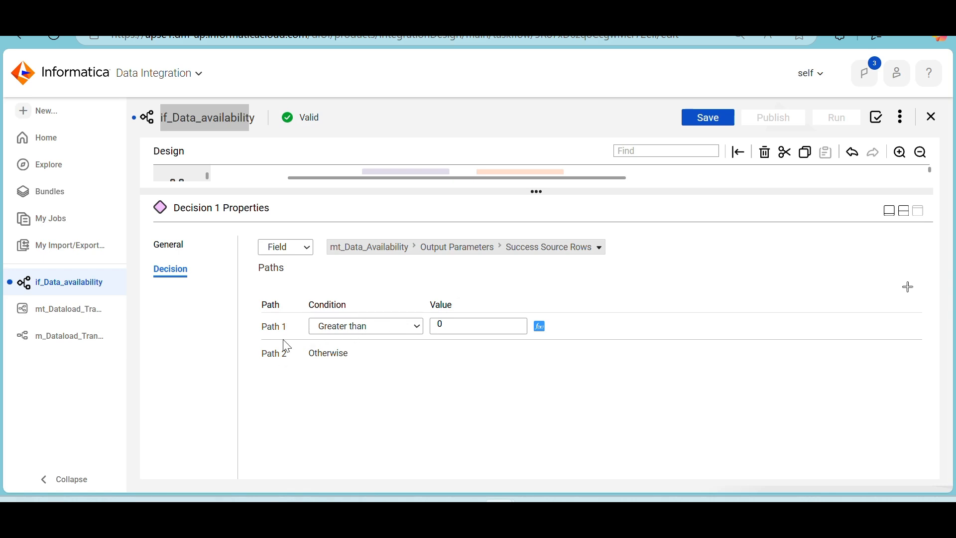
click(905, 213)
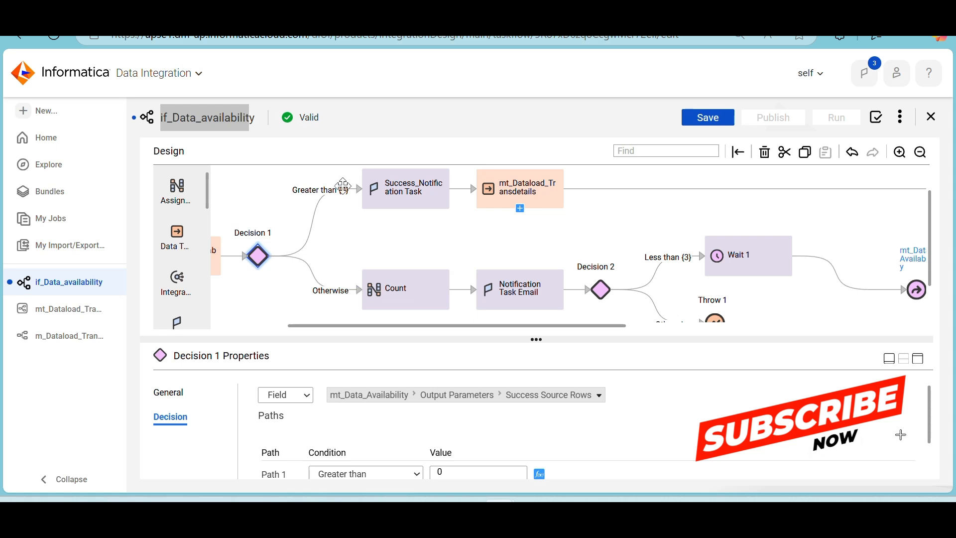
Step: Review the email details of the Success_Notification Task, including its recipient, subject and content type
click(405, 198)
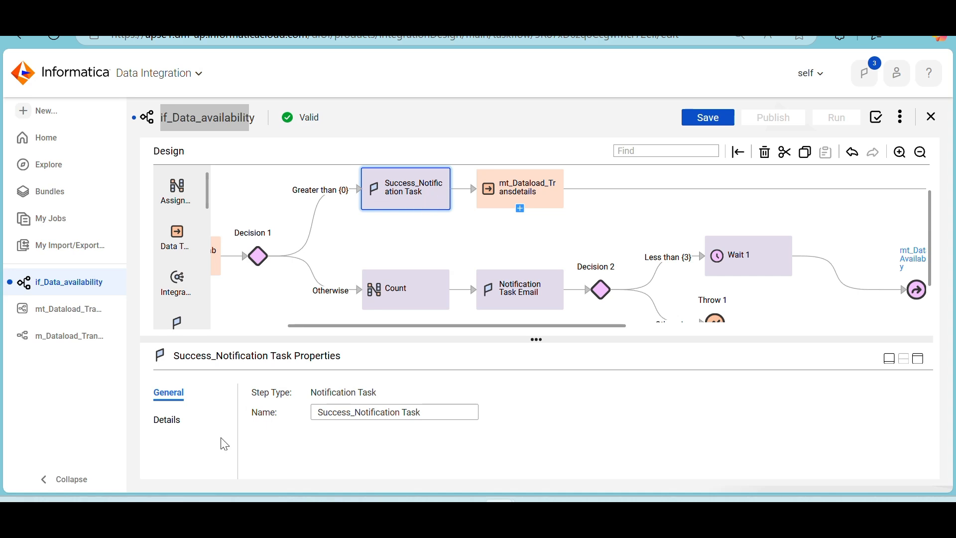
click(175, 418)
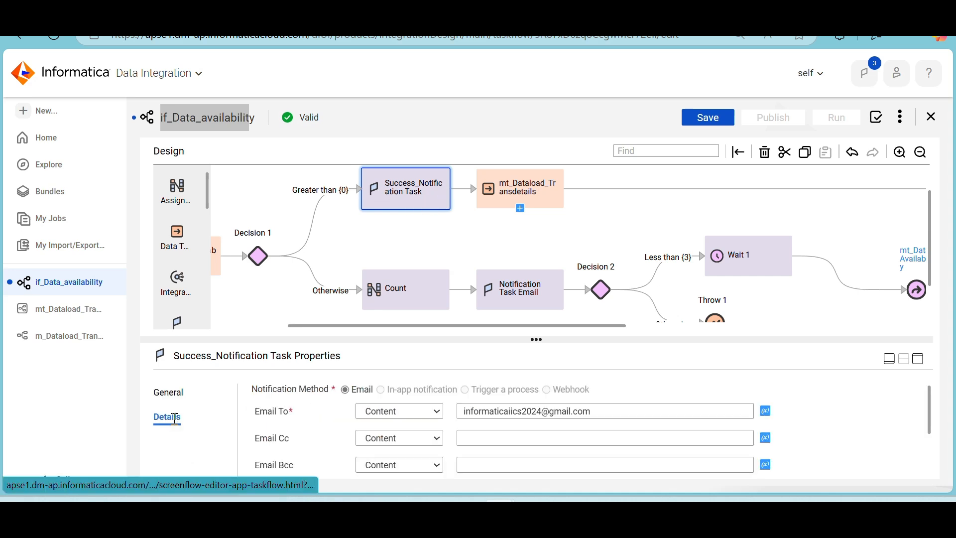
click(919, 362)
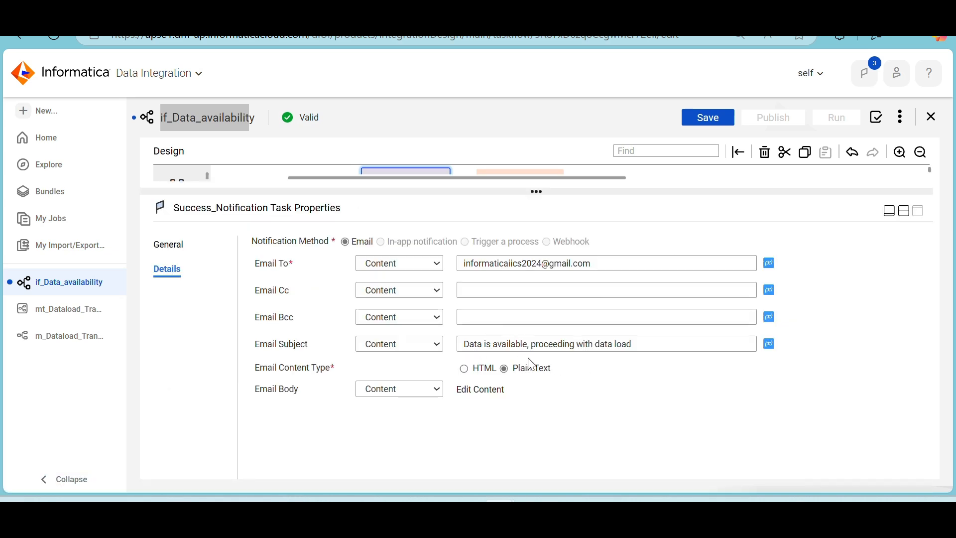
drag(651, 347, 448, 355)
click(613, 390)
click(488, 391)
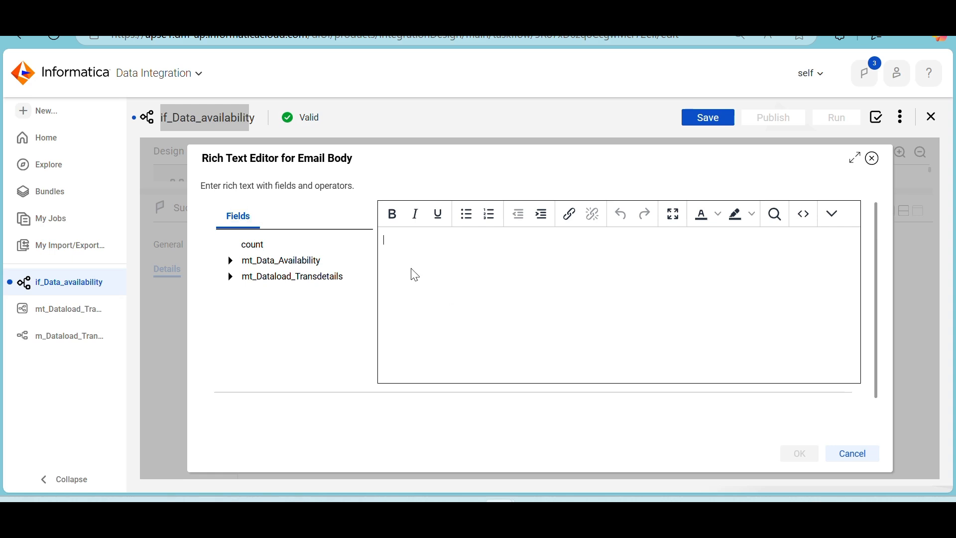
click(231, 261)
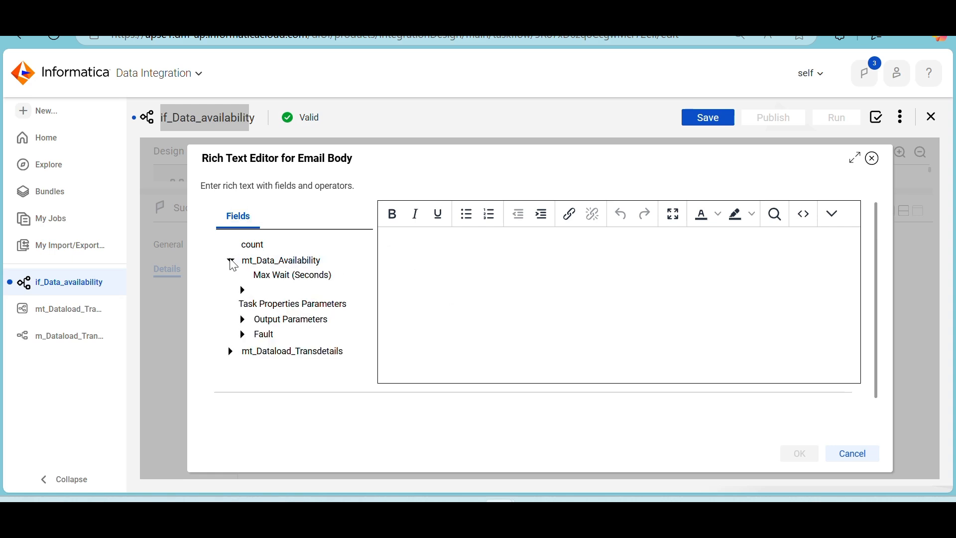
click(243, 319)
scroll(244, 320, down, 5)
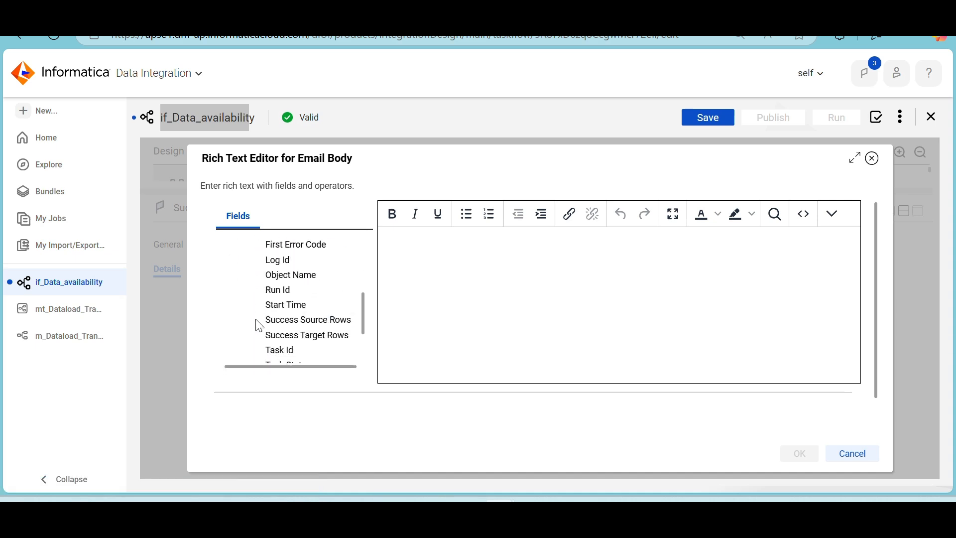
click(299, 323)
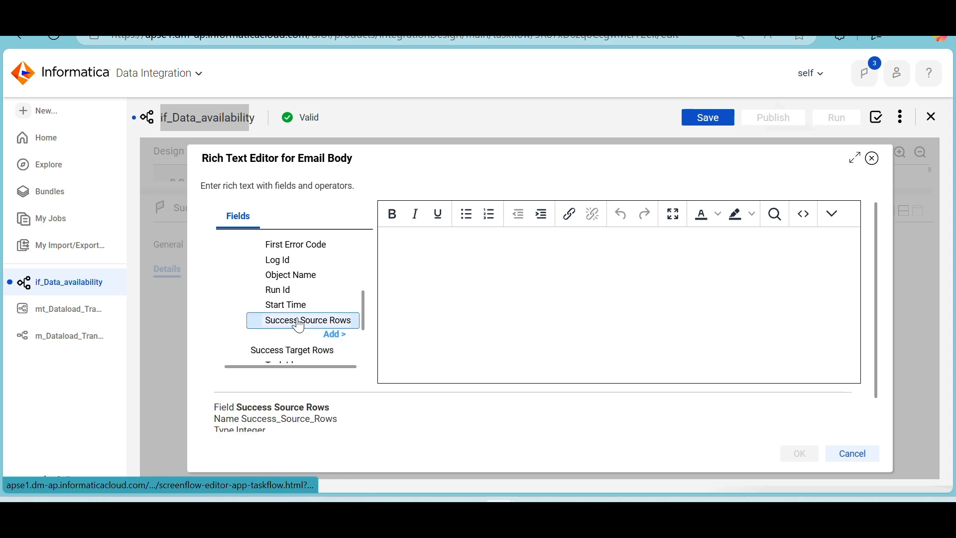
click(341, 338)
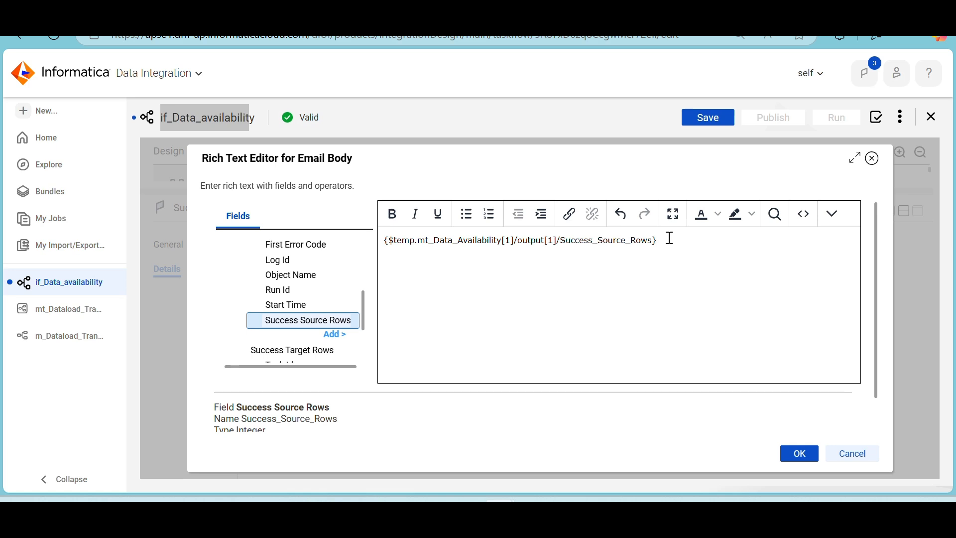
text(Success )
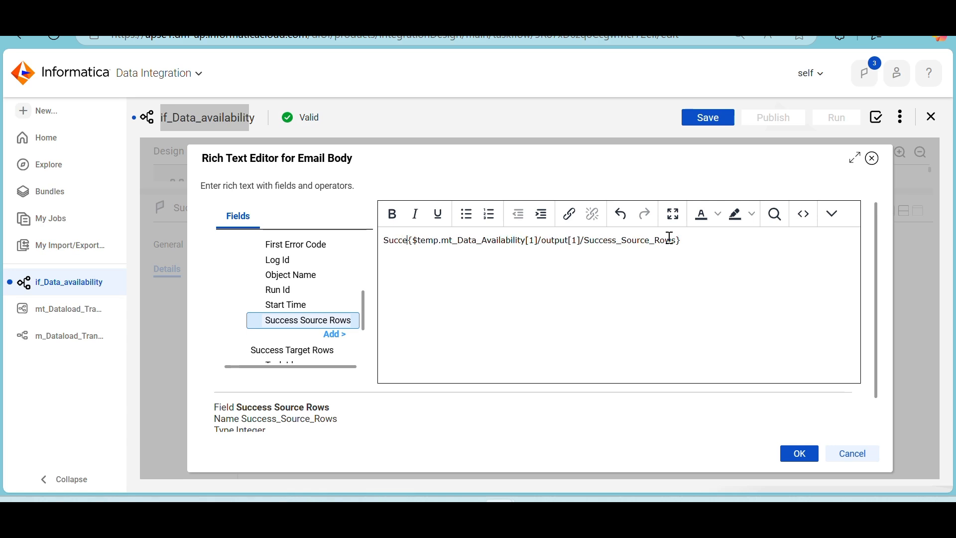
text(Rows:)
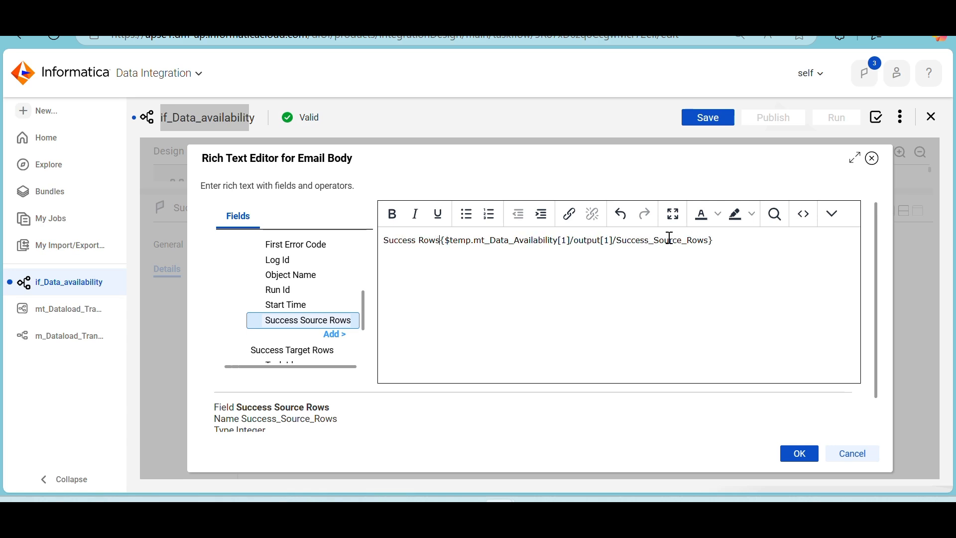
Step: Complete the email body with "Hi Team,", "Data is available, proceeding with the data load." and the closing "Thanks, ETL Team", and accept it
key(Return)
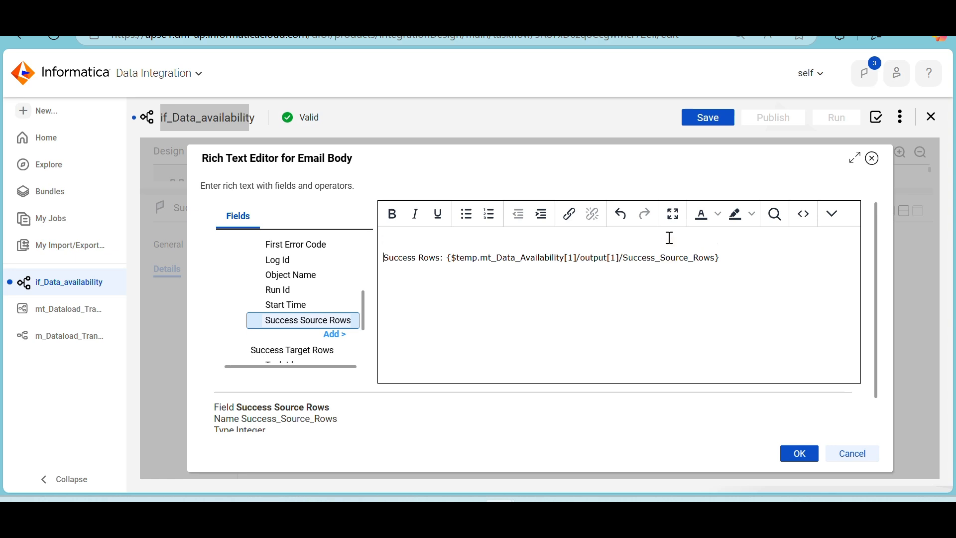
text(Team,)
key(Return)
key(Return)
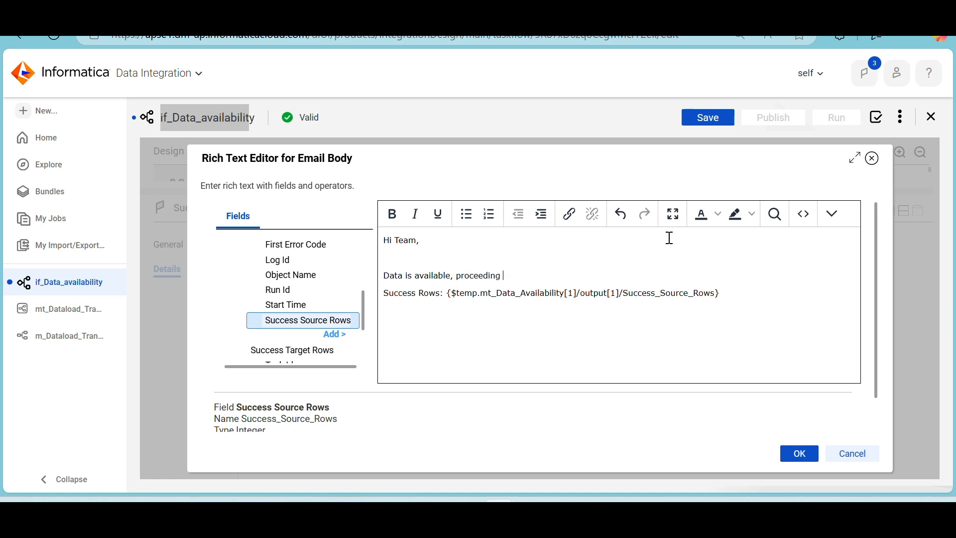
text(e data load.)
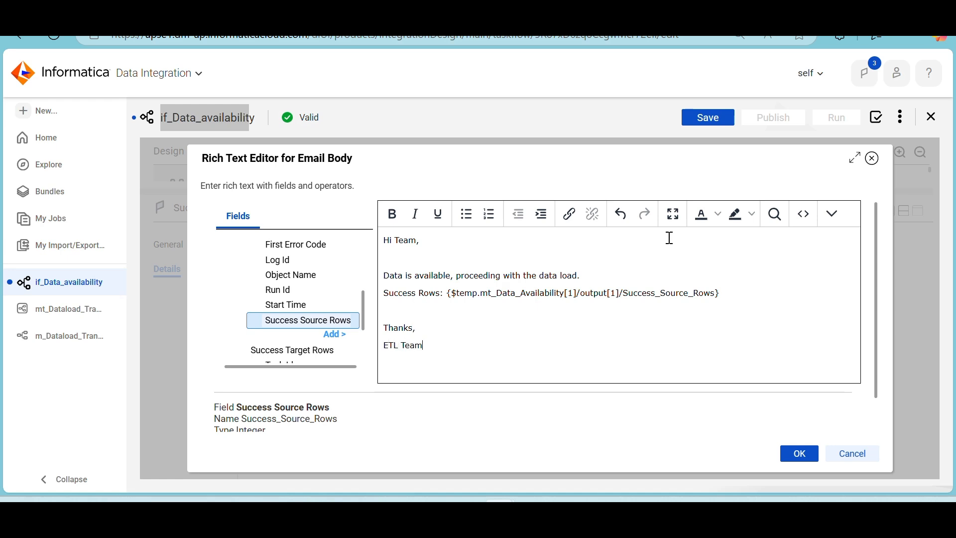
scroll(303, 336, down, 3)
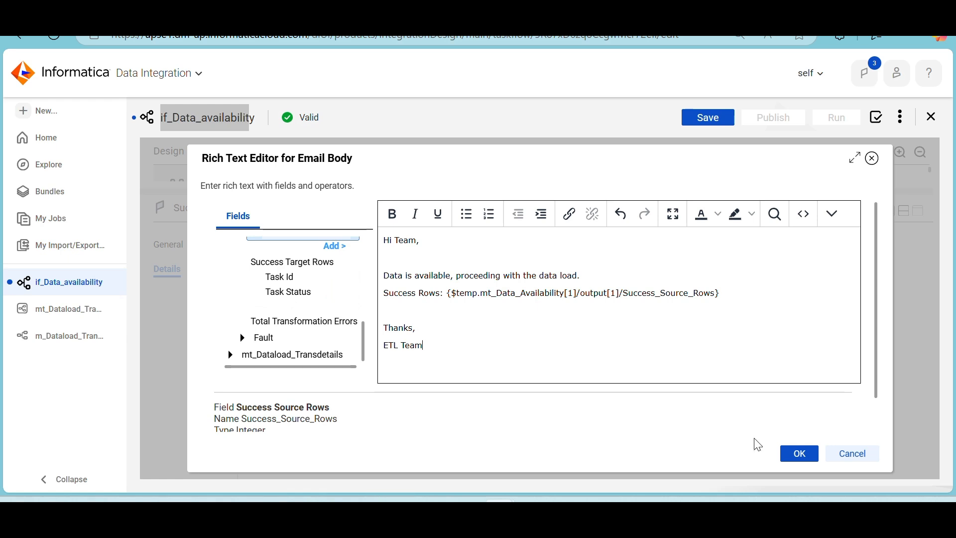
click(795, 454)
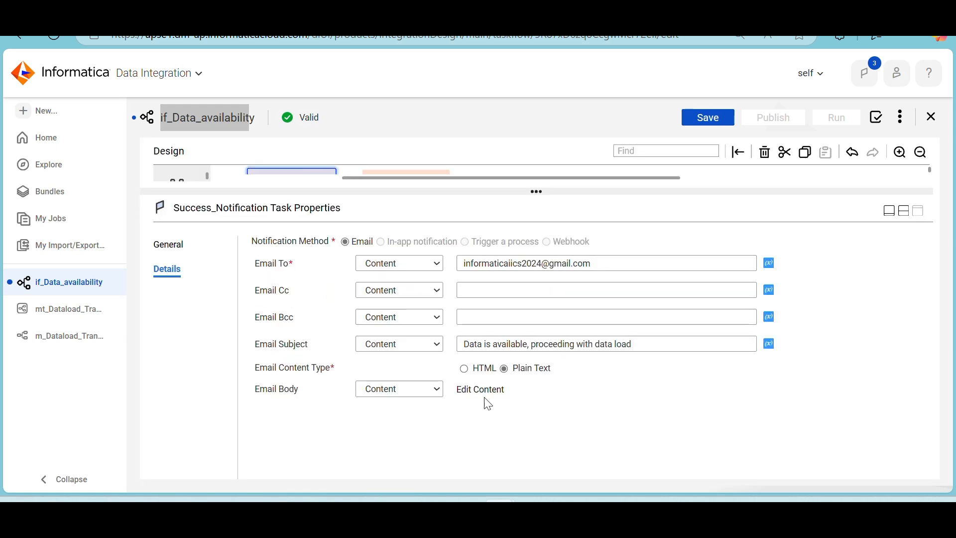
Step: Trace the success path from Success_Notification Task through mt_Dataload_Transdetails and view the End step's general properties
click(903, 218)
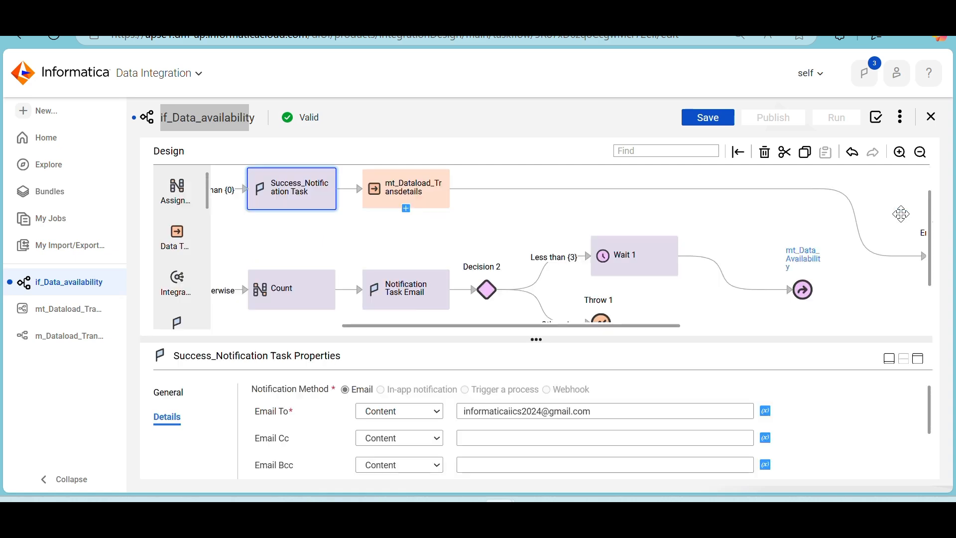
drag(496, 326, 421, 333)
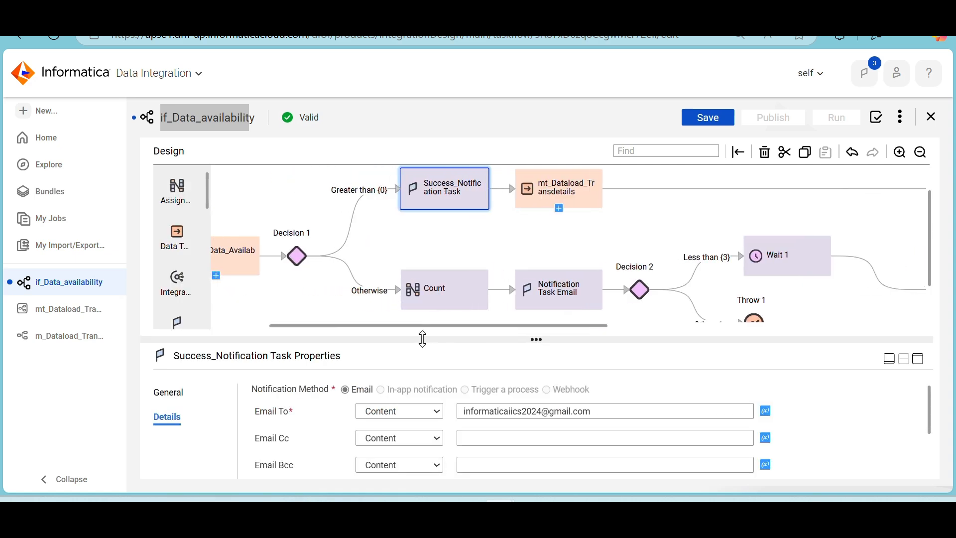
click(587, 188)
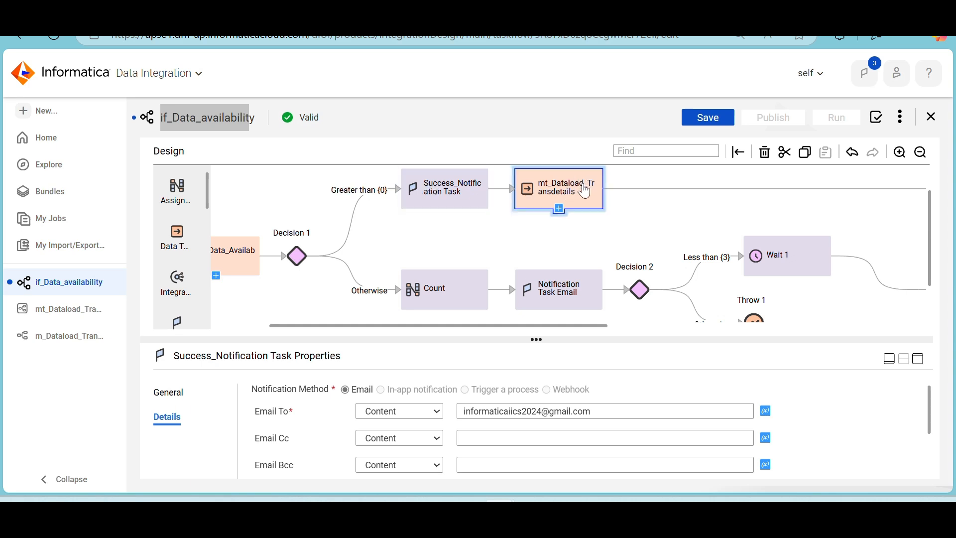
drag(483, 327, 631, 337)
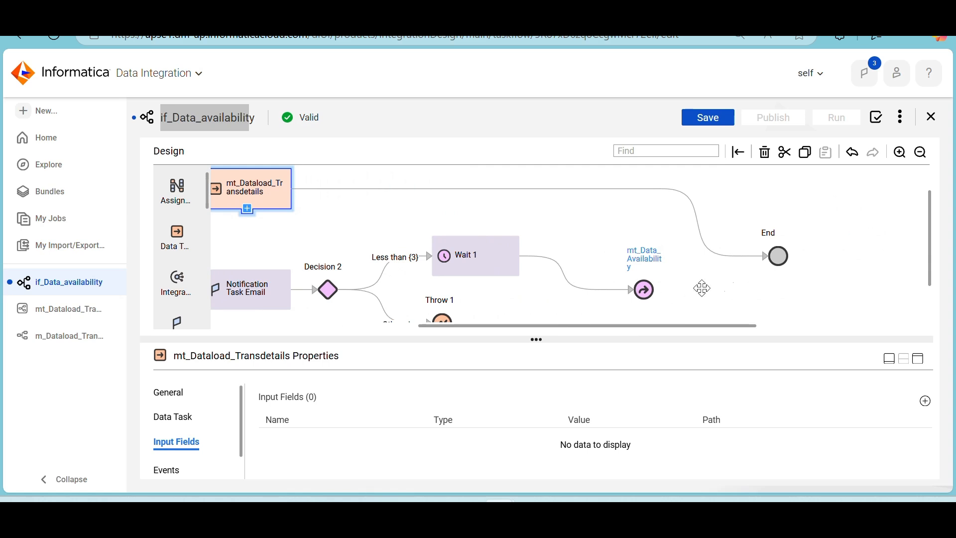
click(780, 263)
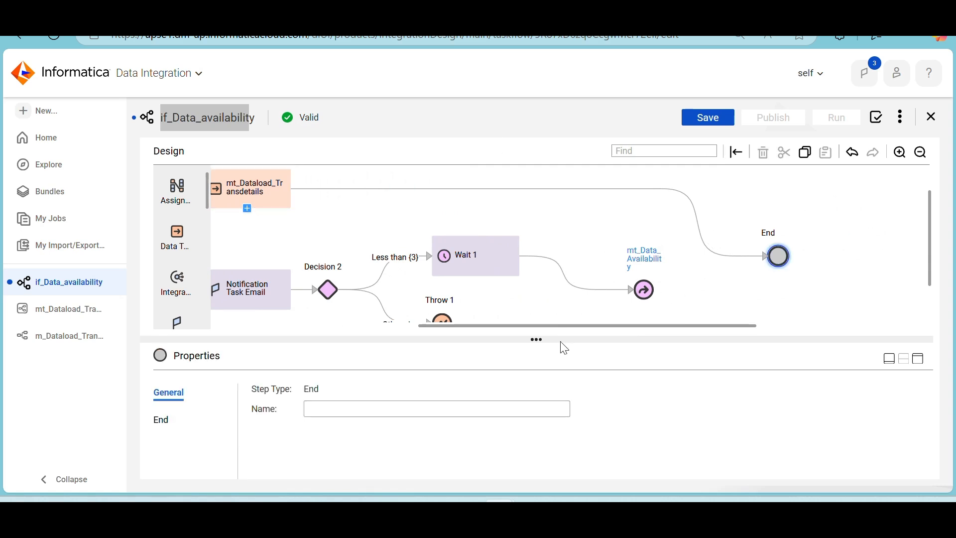
Step: Review Decision 1's condition and trace its Otherwise path to the Count assignment step, then return to the taskflow's beginning
drag(555, 326, 384, 327)
click(348, 257)
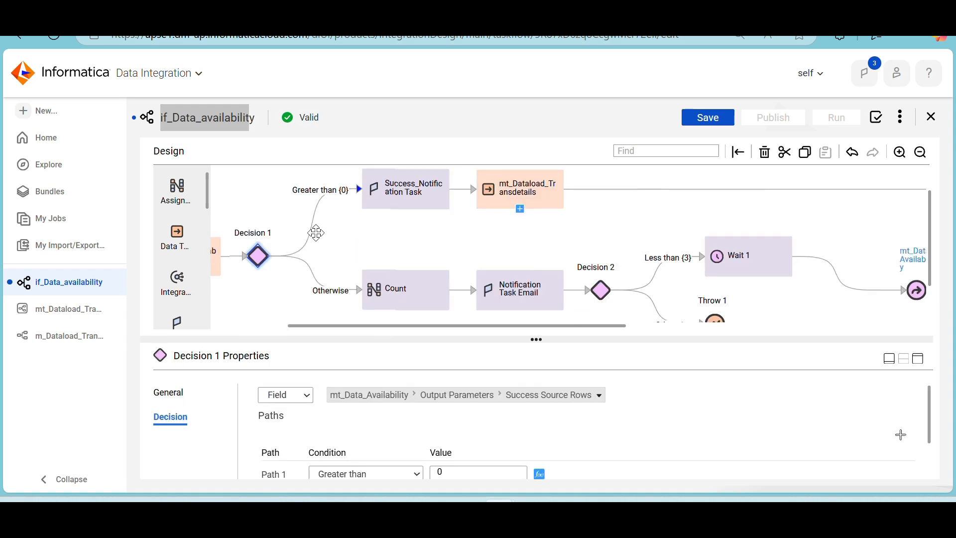
click(435, 297)
scroll(369, 267, down, 2)
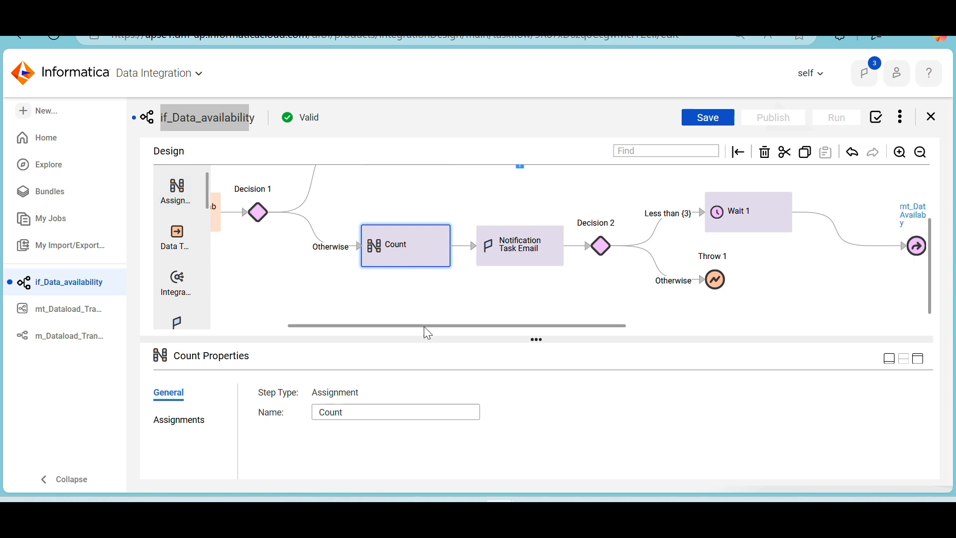
drag(423, 326, 374, 329)
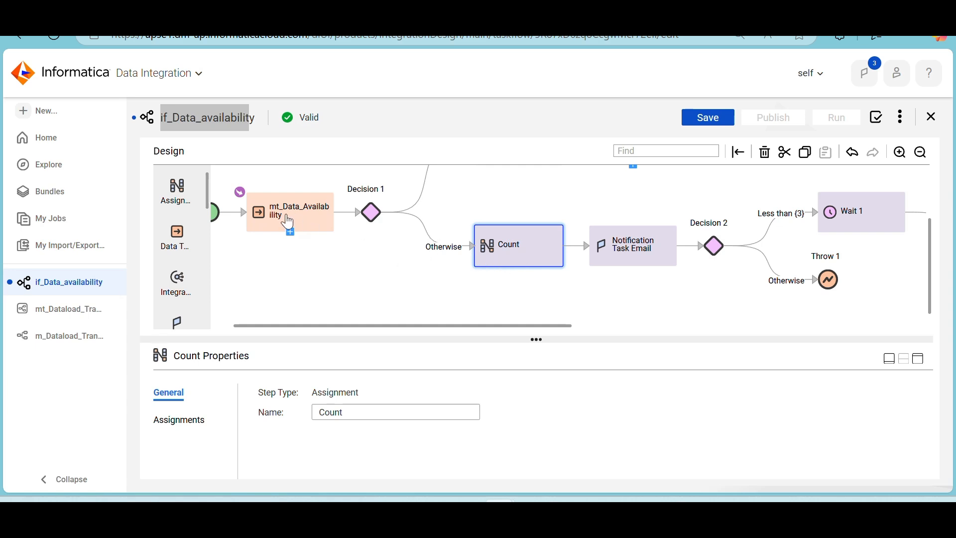
drag(386, 326, 352, 335)
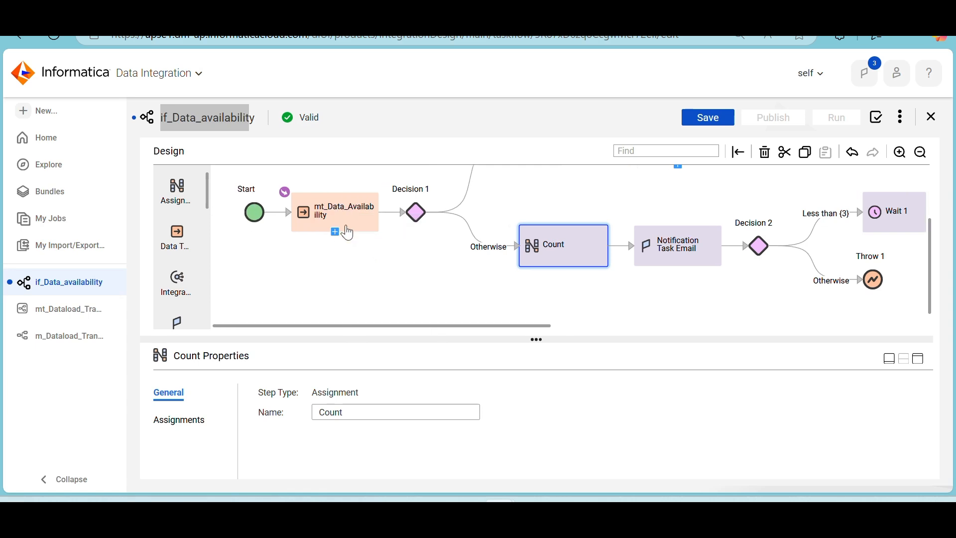
Step: Open the Start step's output fields, add a blank output field as a demonstration and delete it again
click(255, 217)
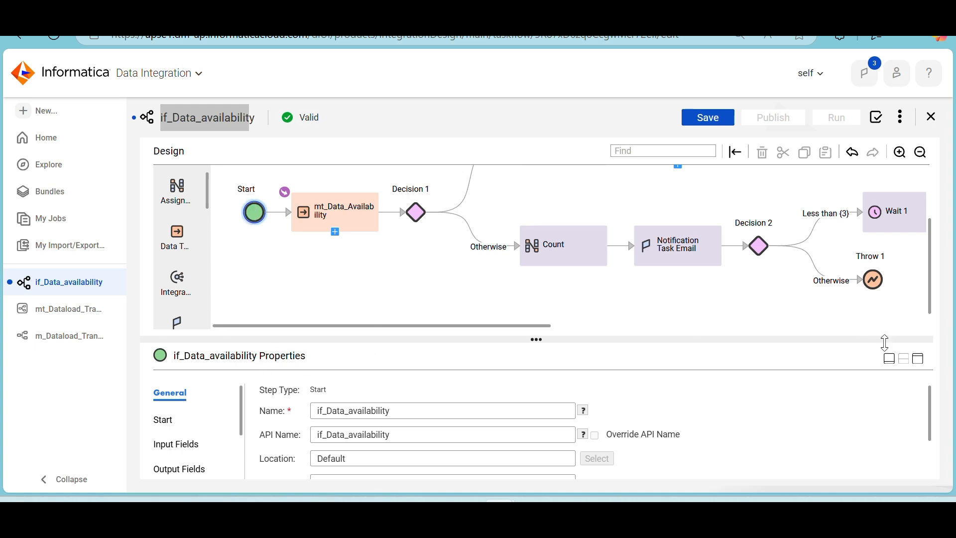
click(919, 361)
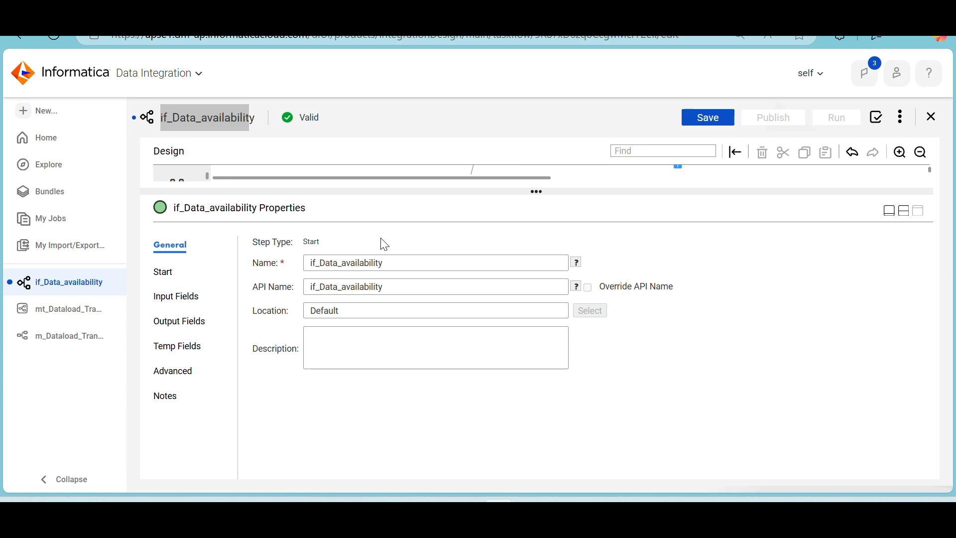
click(179, 322)
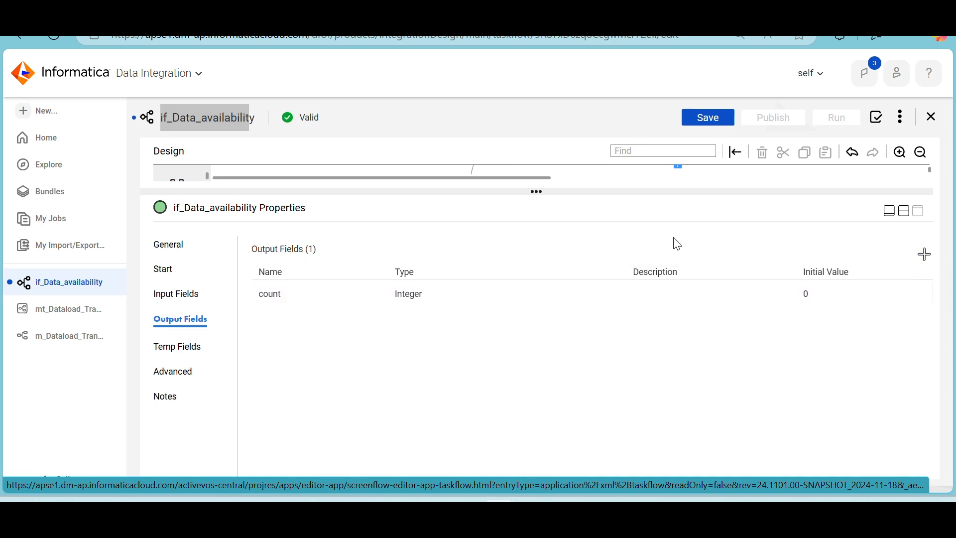
click(925, 257)
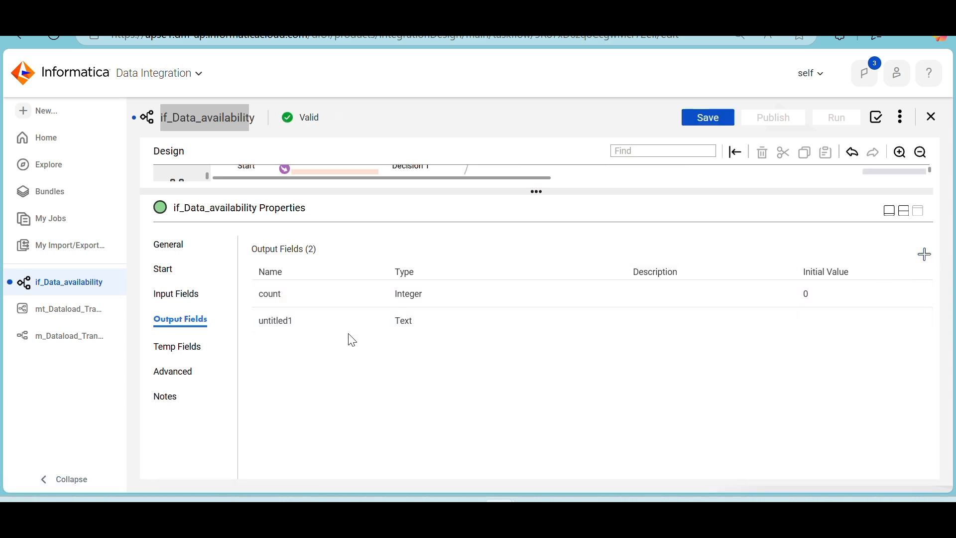
click(920, 323)
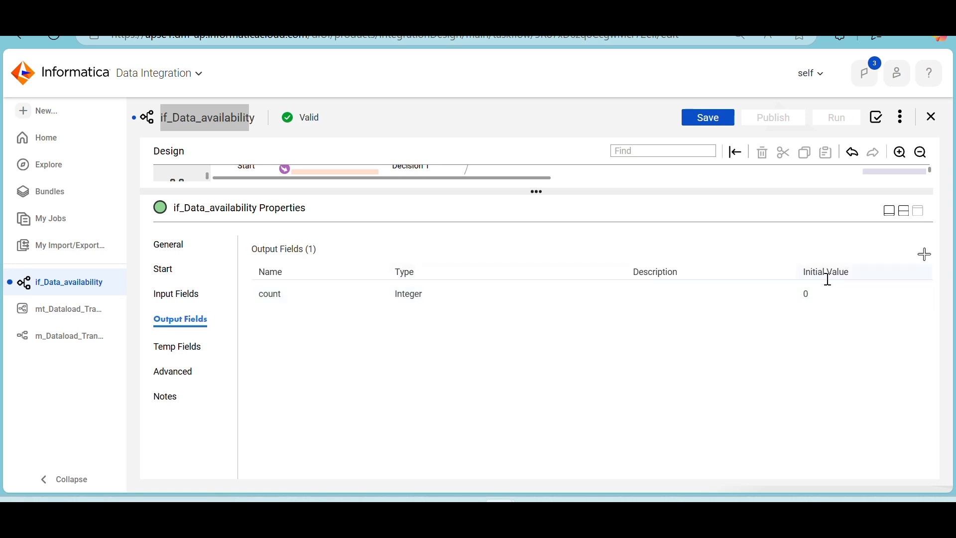
click(905, 214)
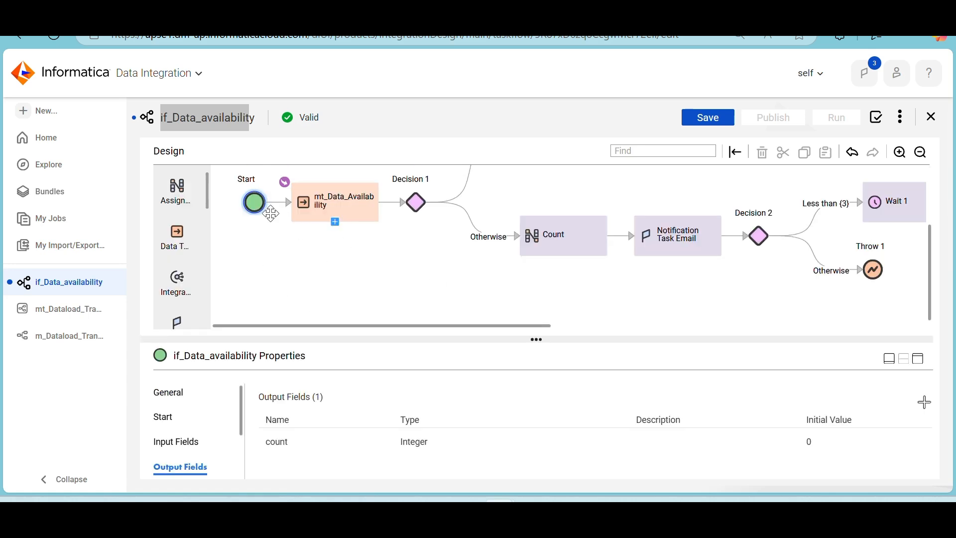
Step: Examine the Count step's assignment of the count field and the fields available for a further assignment
click(576, 247)
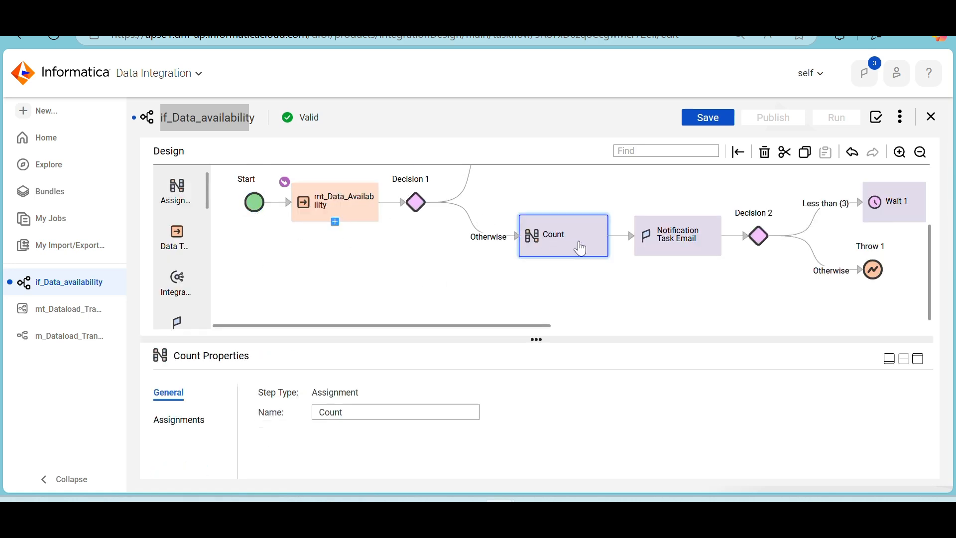
click(918, 367)
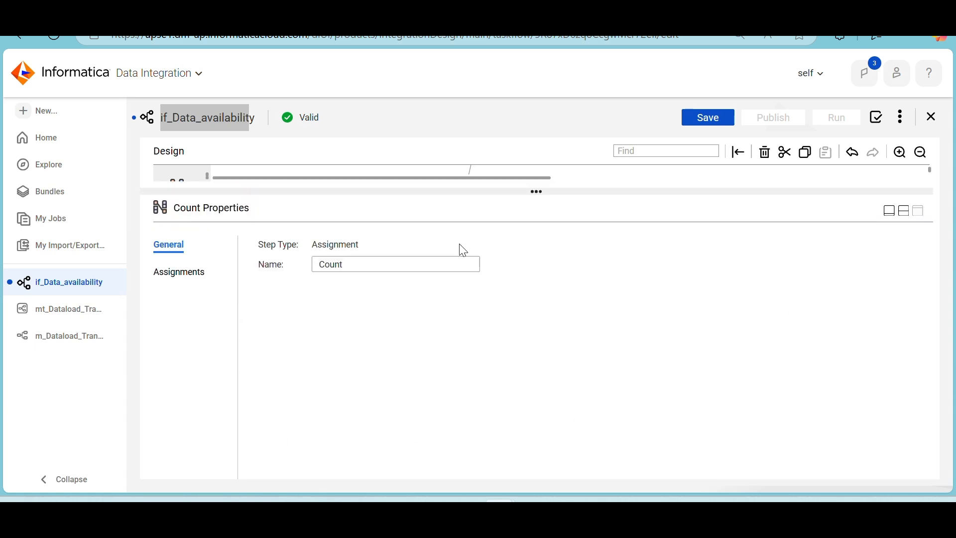
click(189, 272)
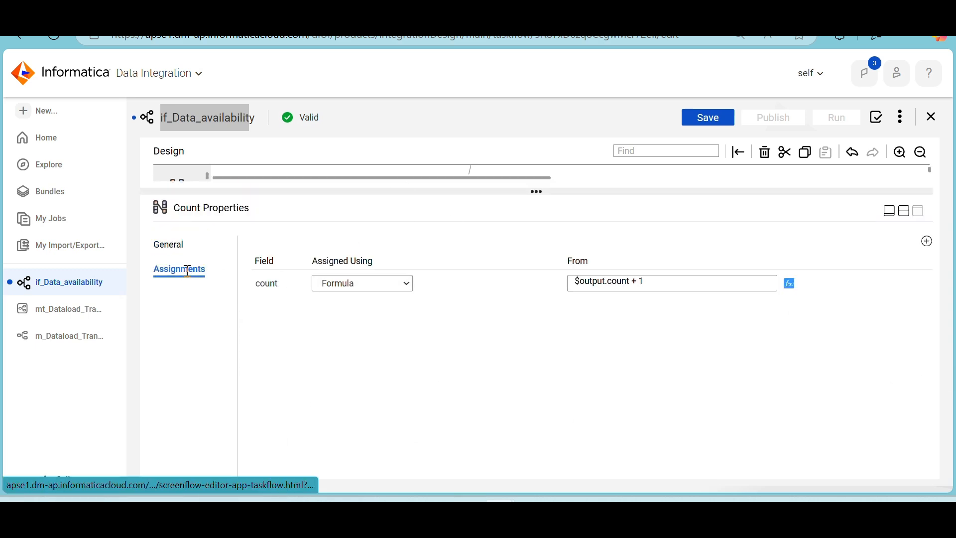
click(926, 244)
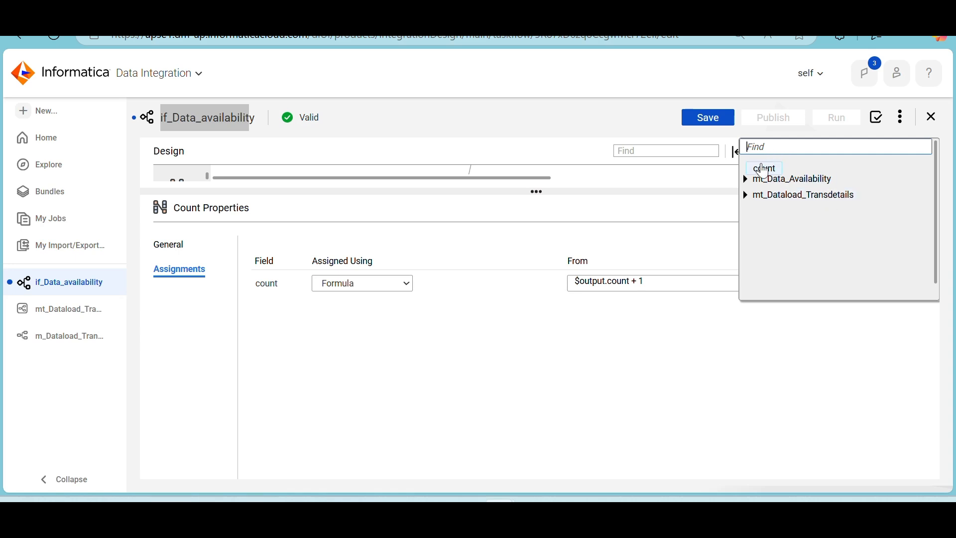
click(613, 315)
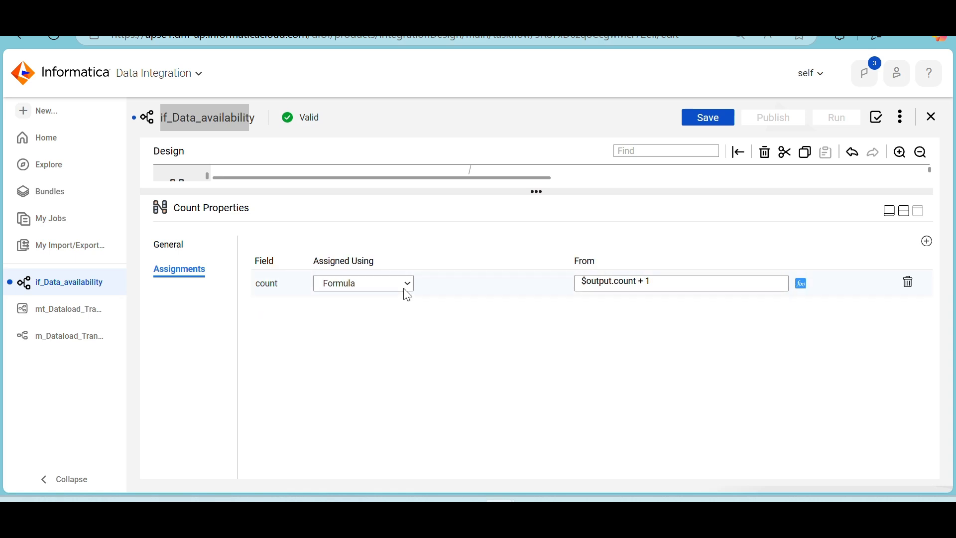
Step: Inspect the count field's formula in the Expression Editor and close it without changes
click(800, 286)
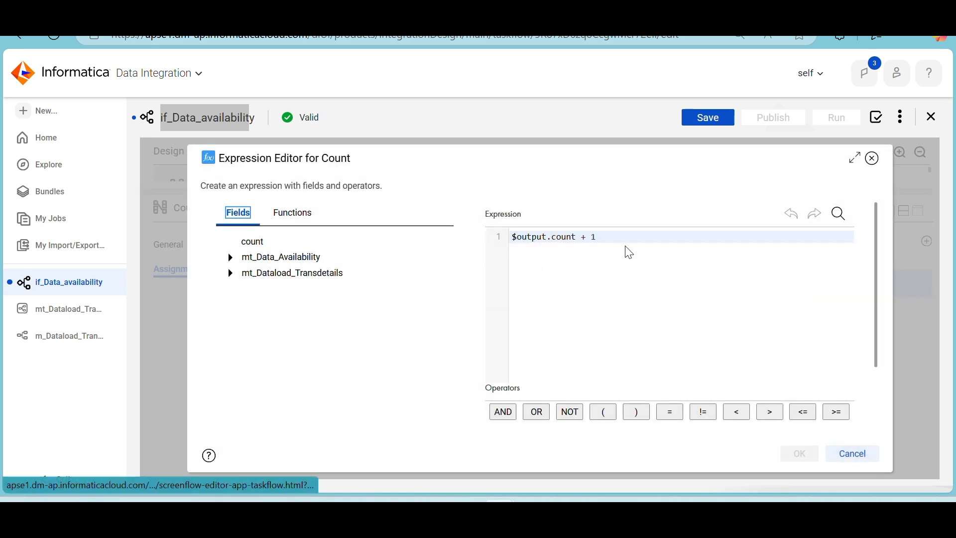
click(251, 244)
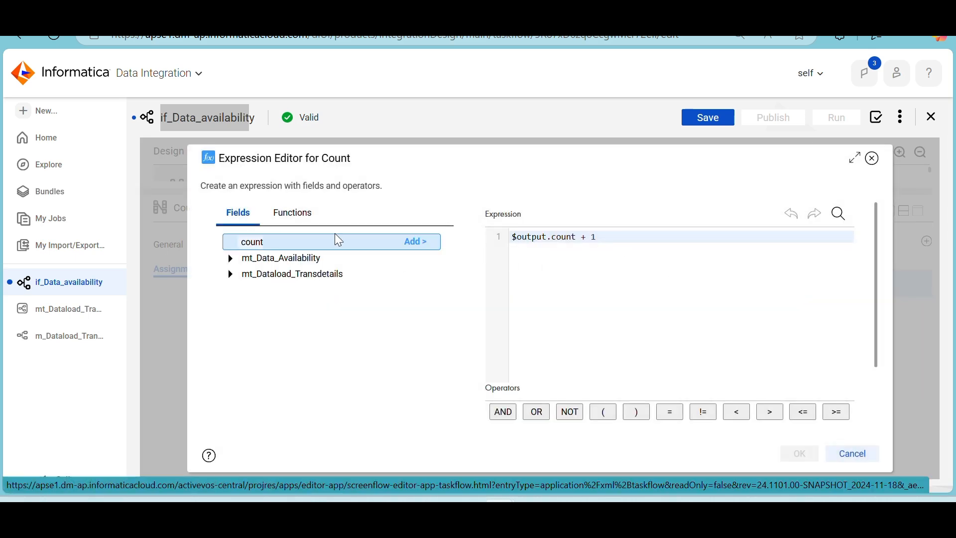
drag(580, 237, 507, 243)
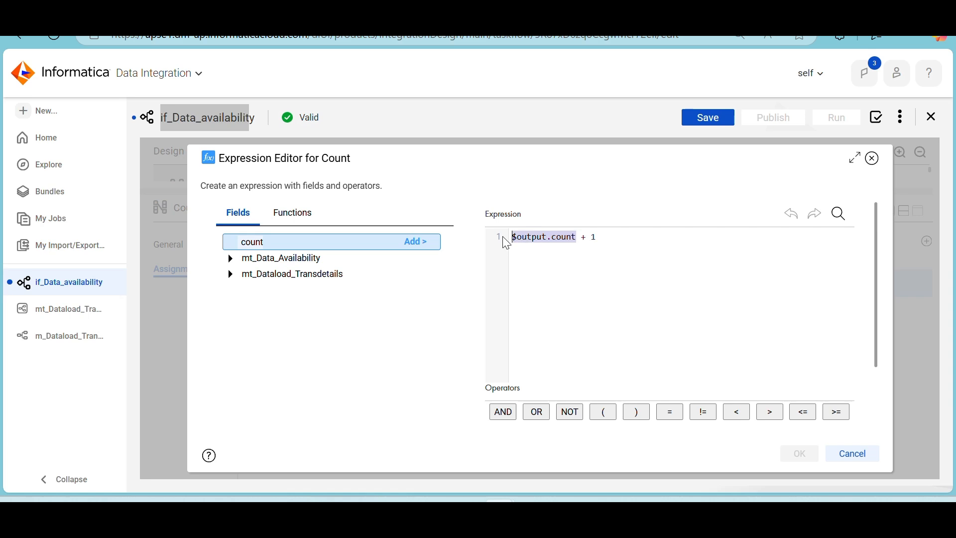
click(620, 237)
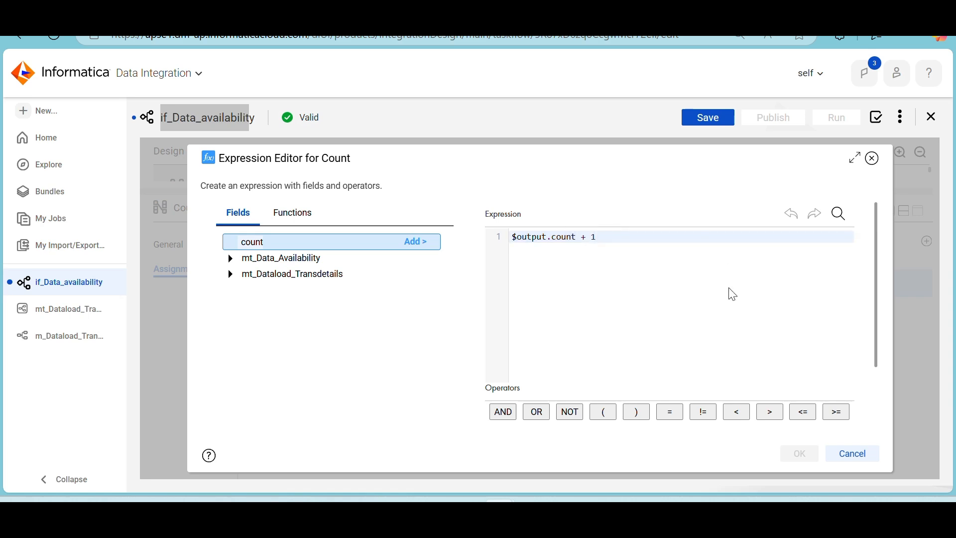
click(856, 454)
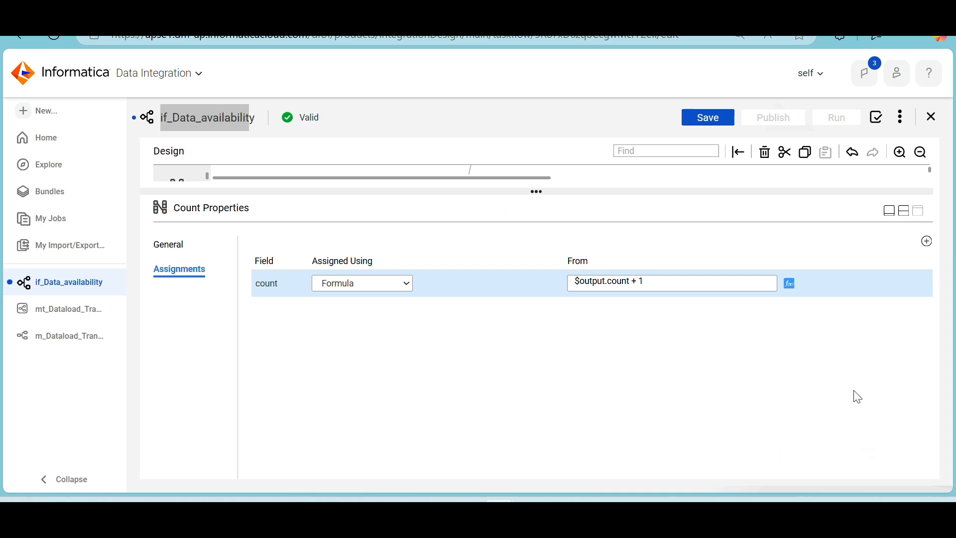
click(905, 213)
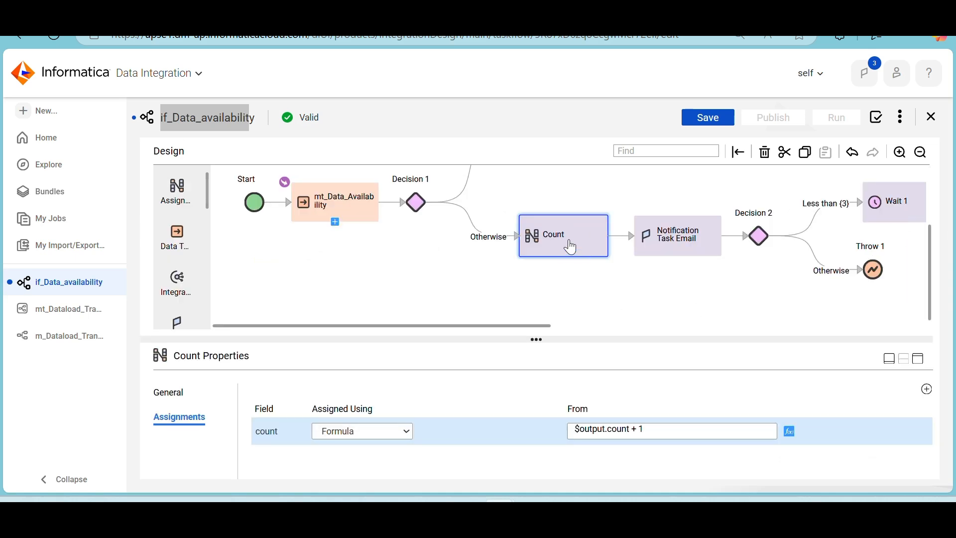
Step: Review the Notification Task Email step's details, including its email subject, content type and body setting
drag(438, 324, 516, 340)
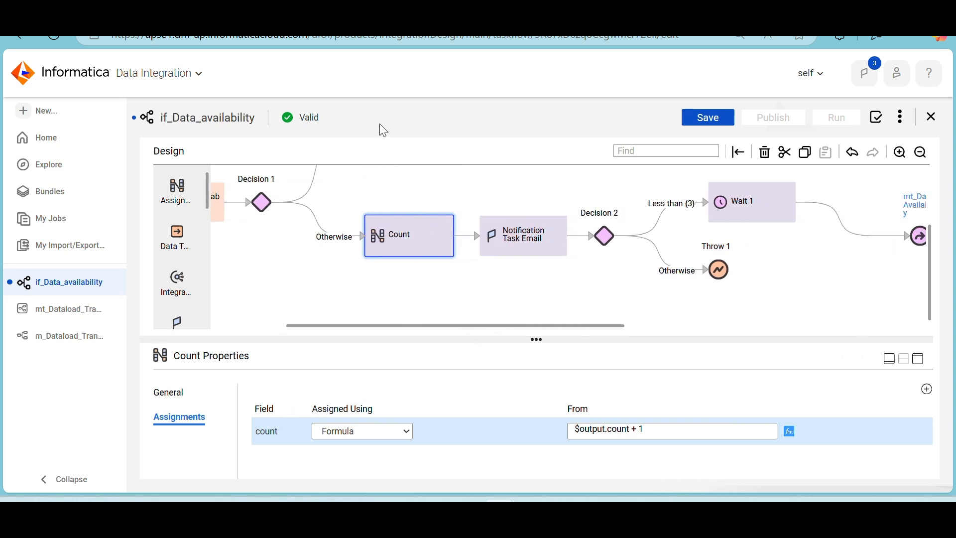
drag(514, 237, 517, 245)
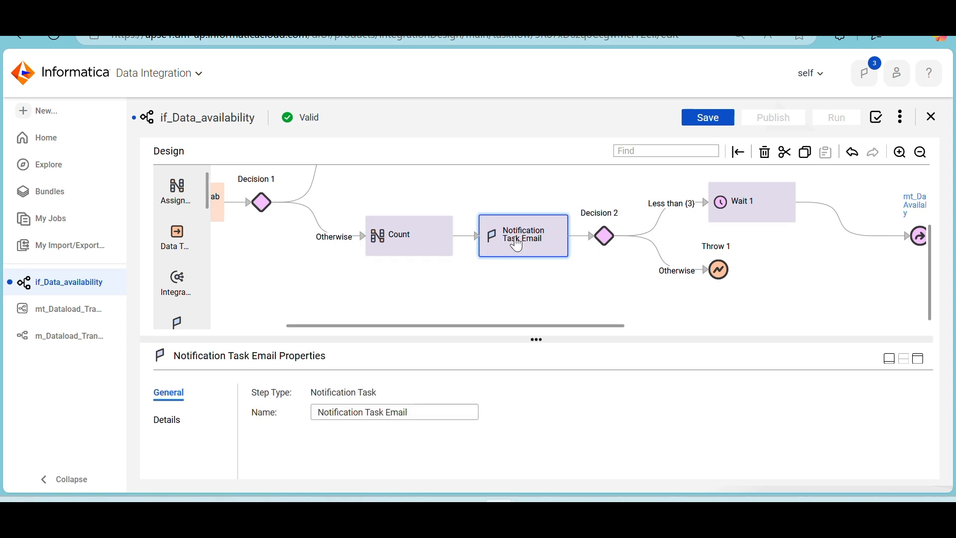
click(168, 420)
scroll(809, 433, down, 2)
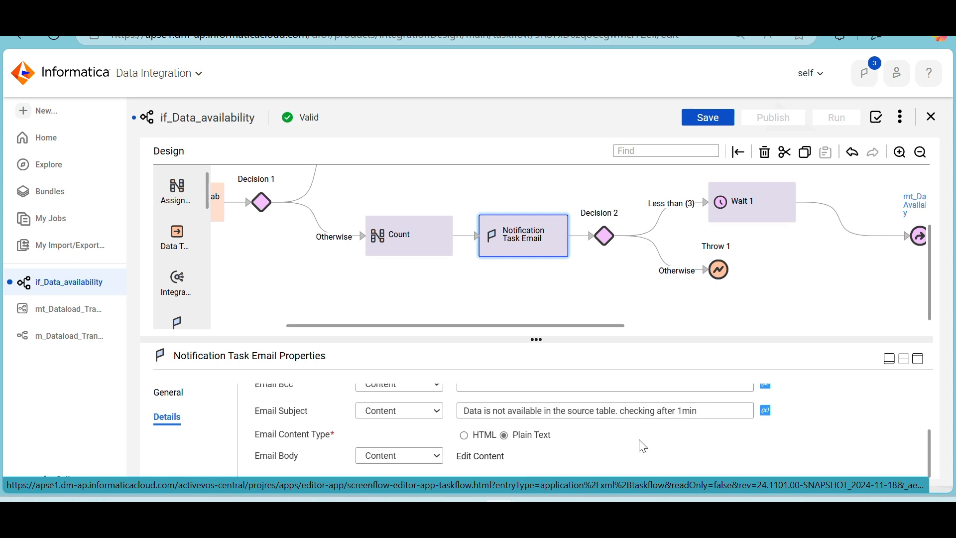
Step: Examine Decision 2's field, path condition and comparison value in the enlarged properties view
click(604, 238)
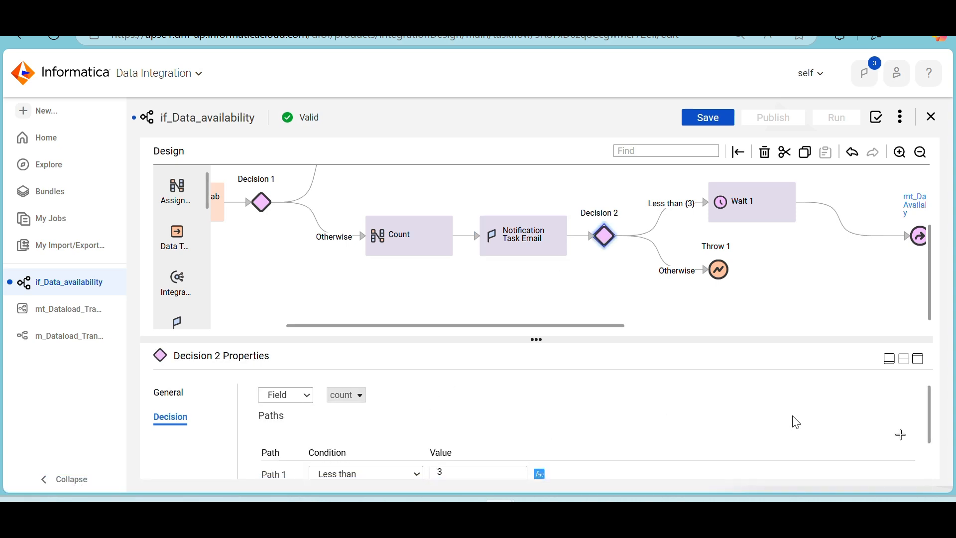
click(920, 367)
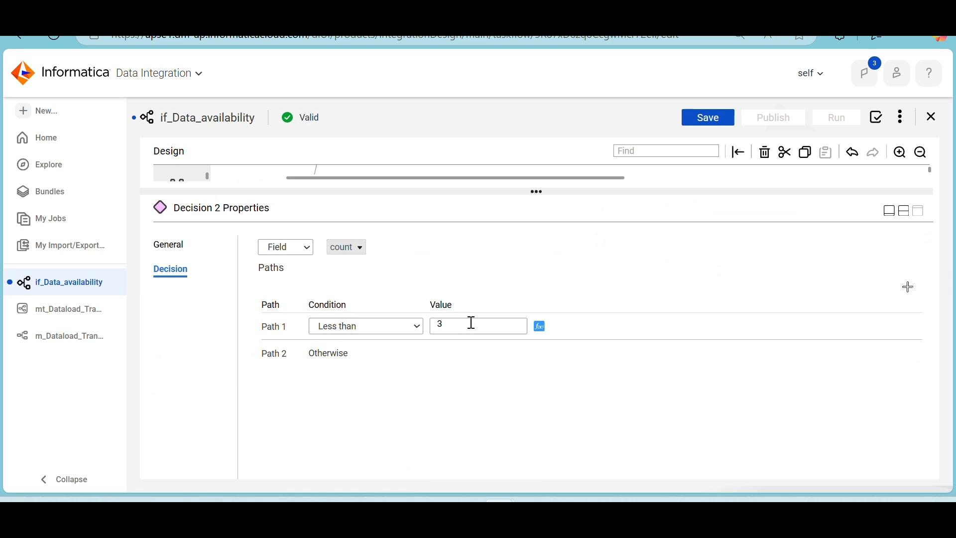
drag(445, 328, 433, 327)
click(670, 375)
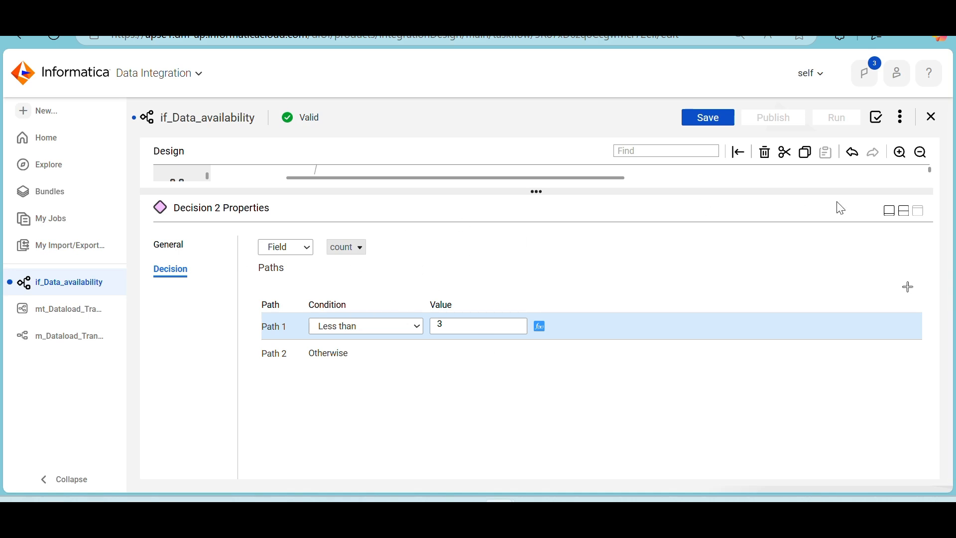
click(904, 213)
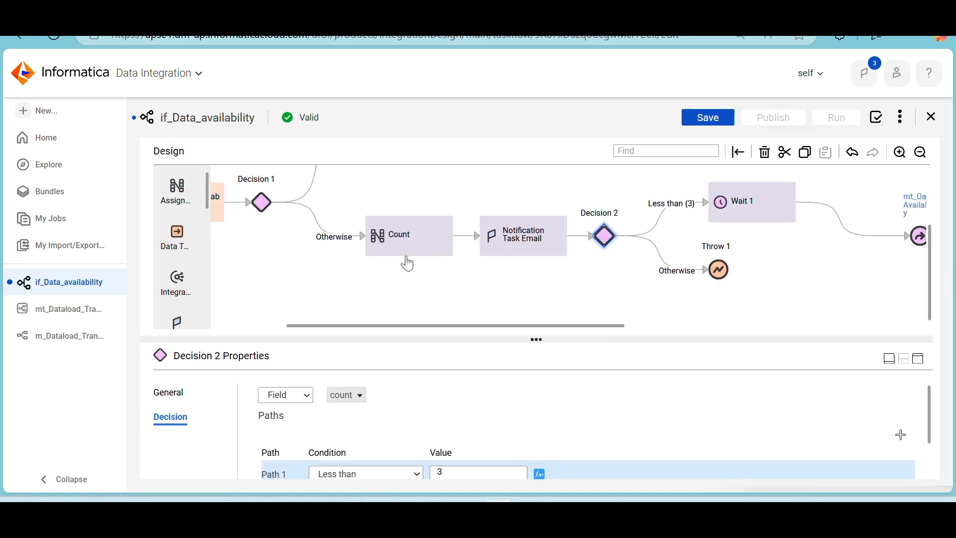
Step: Retrace the retry loop from mt_Data_Availability through Count to Decision 2 and review both decision paths
click(335, 211)
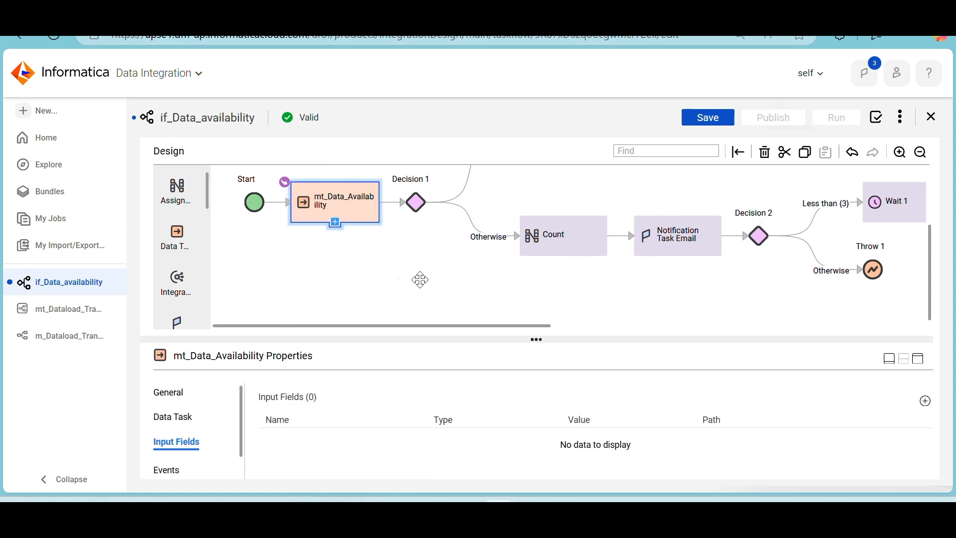
scroll(431, 261, right, 6)
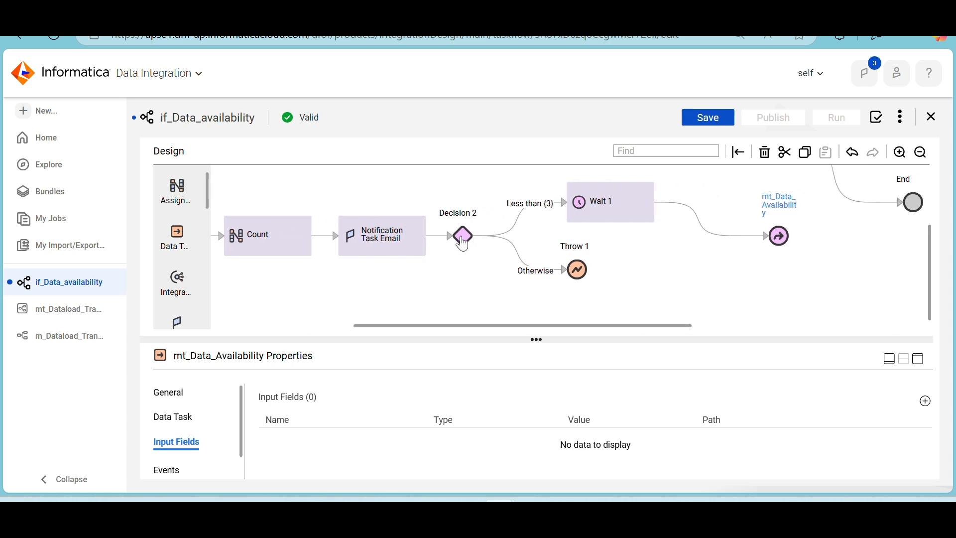
click(463, 239)
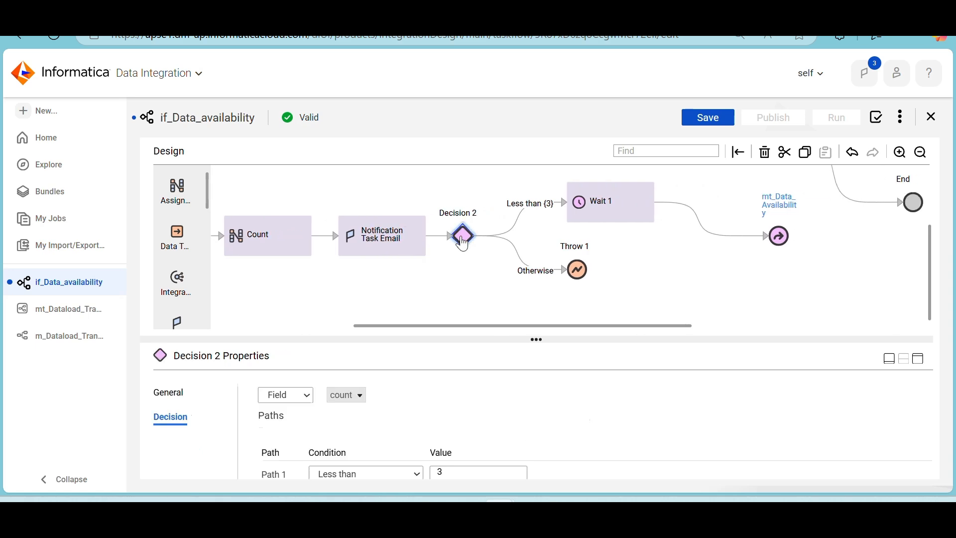
scroll(484, 471, down, 2)
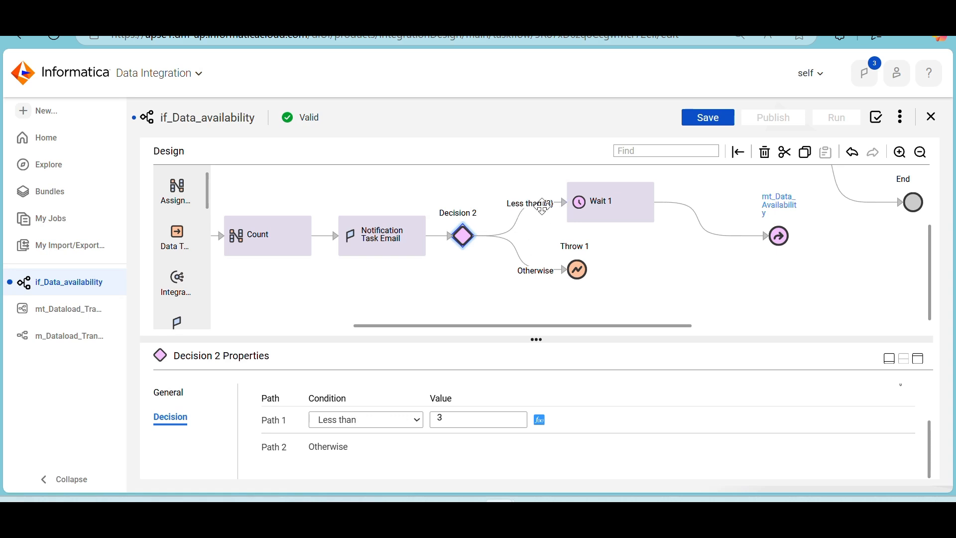
Step: Set the Wait 1 step's wait period to 10 seconds and check it in the enlarged properties view
click(619, 214)
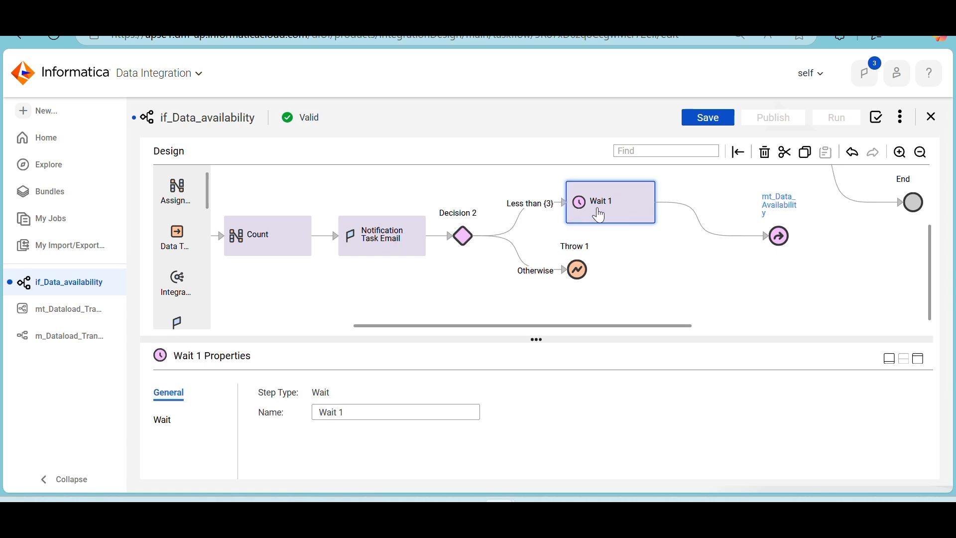
click(162, 422)
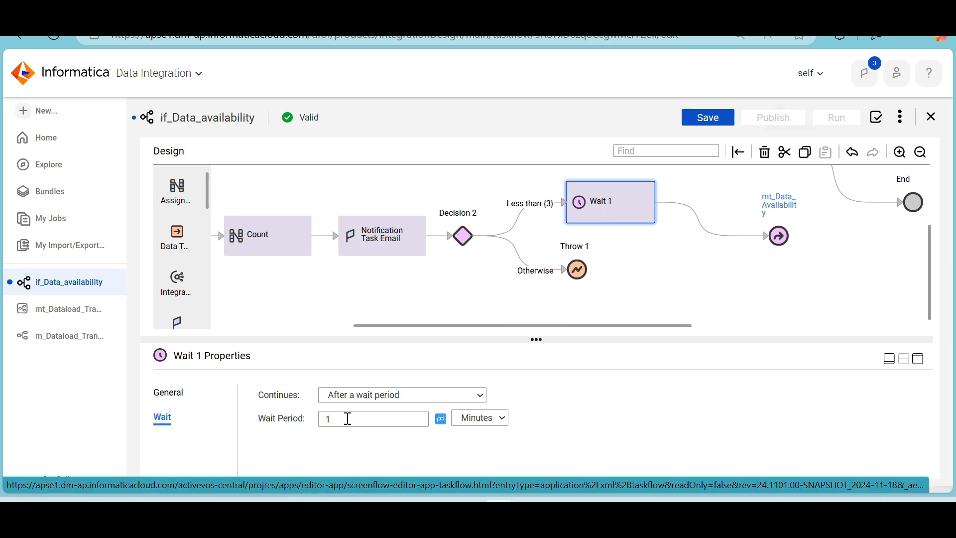
click(501, 418)
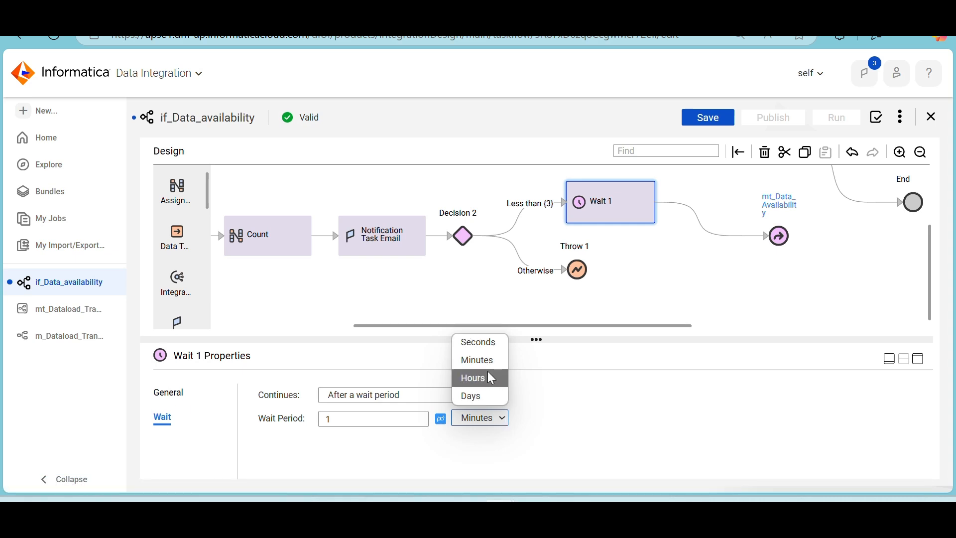
click(489, 345)
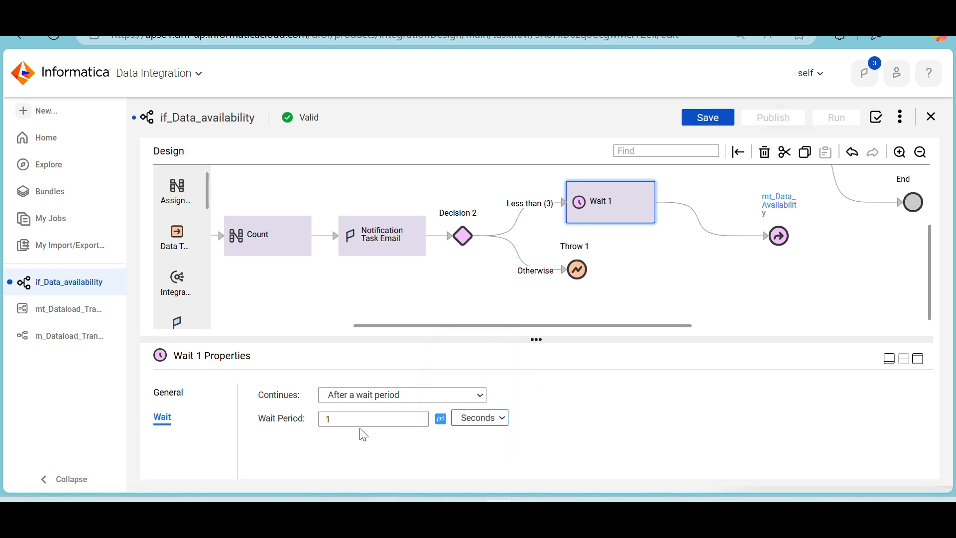
drag(334, 418, 317, 424)
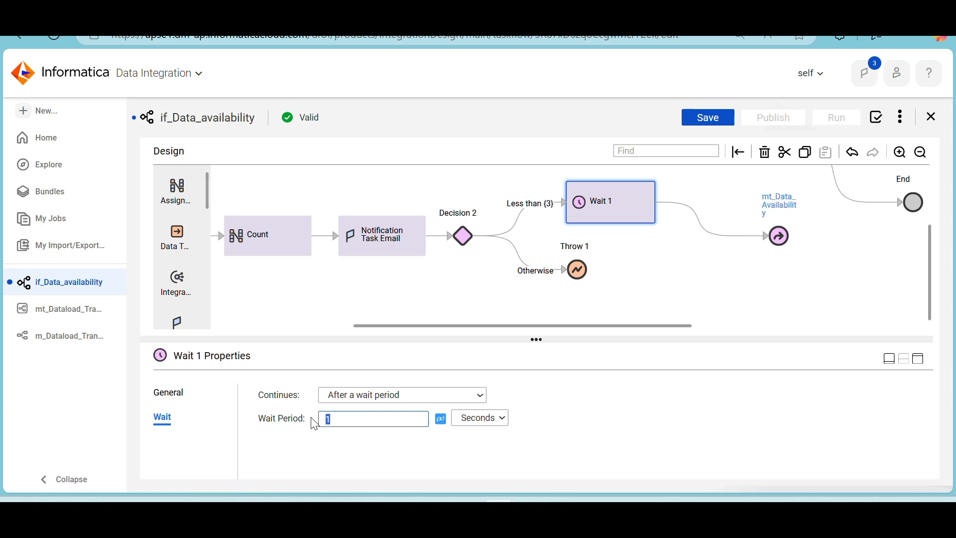
text(10)
click(613, 435)
click(920, 367)
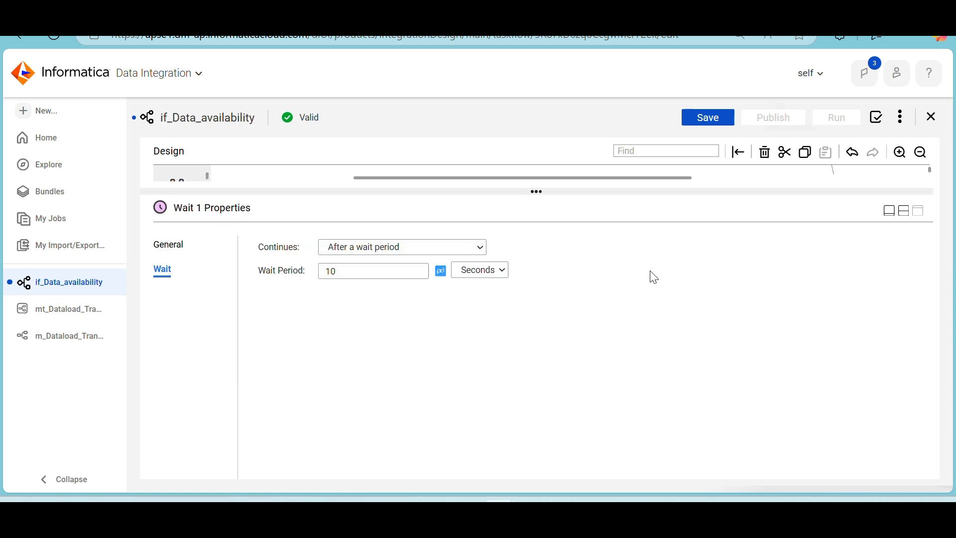
click(905, 214)
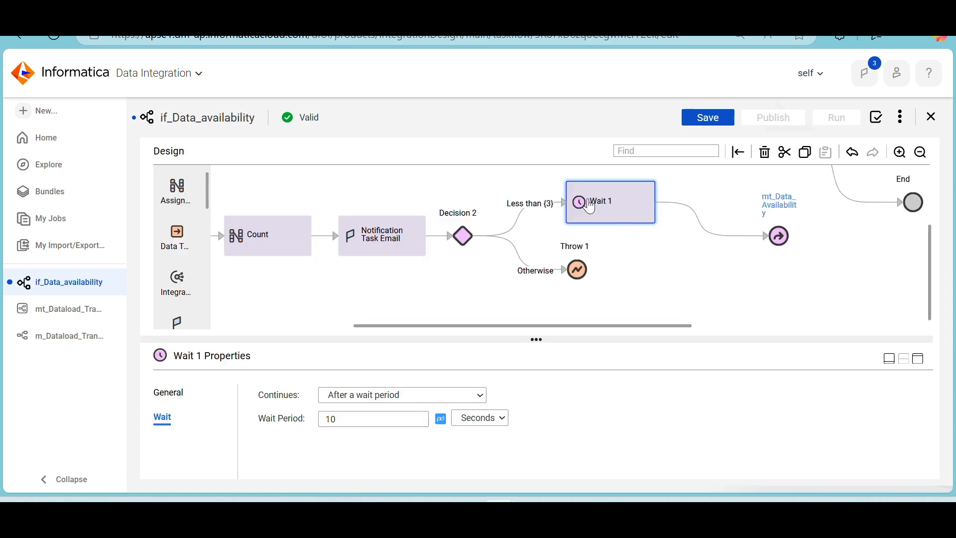
Step: Review the available targets of the jump after Wait 1 and keep mt_Data_Availability selected
click(780, 236)
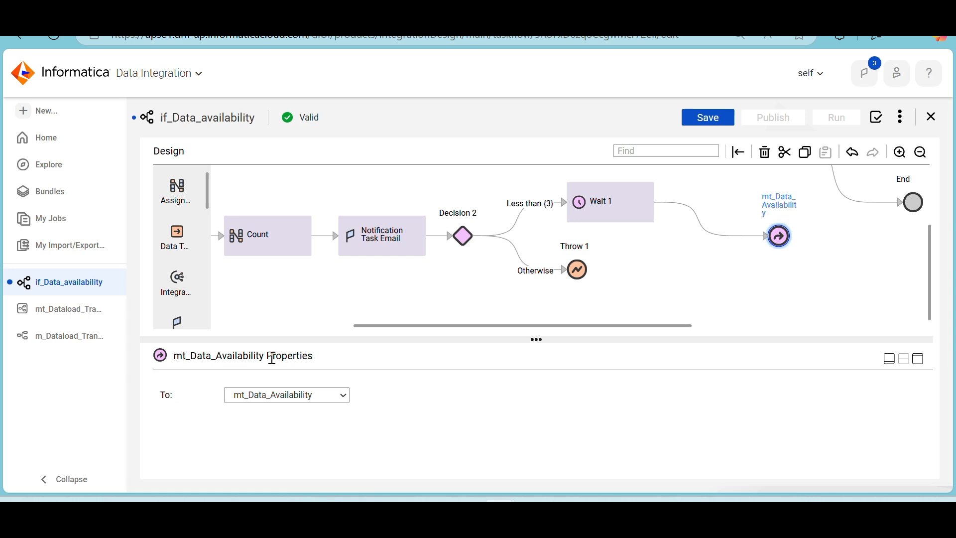
click(311, 397)
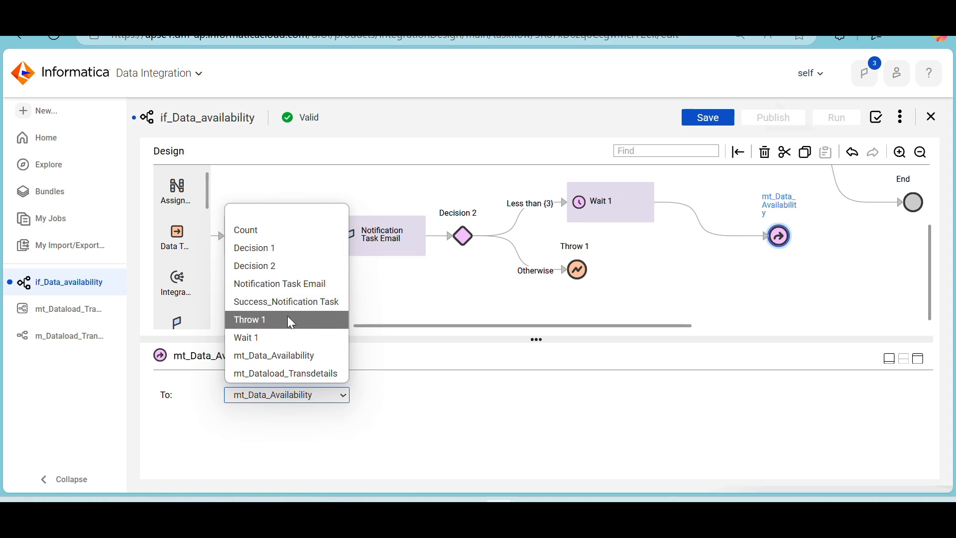
click(286, 357)
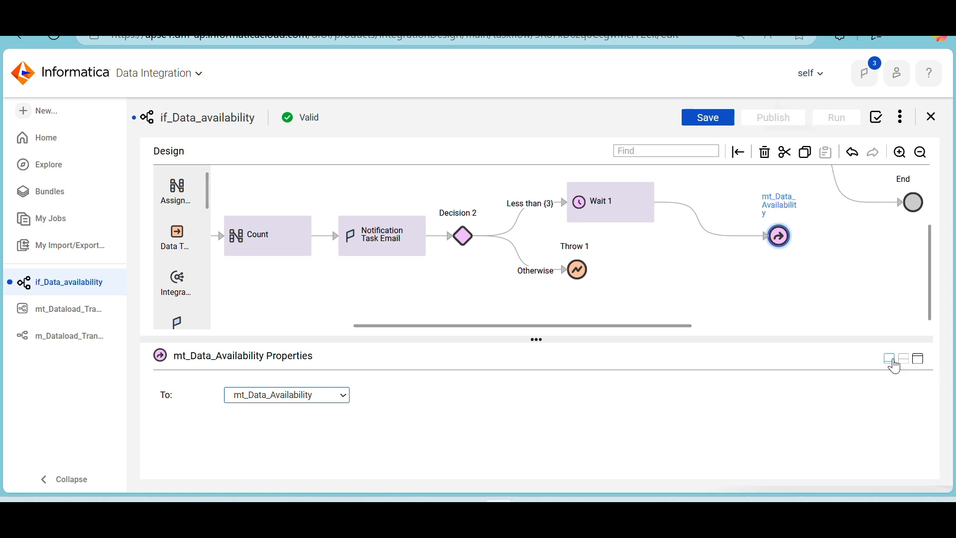
Step: Trace the loop from Wait 1 back to the mt_Data_Availability task and forward again to the jump
click(621, 209)
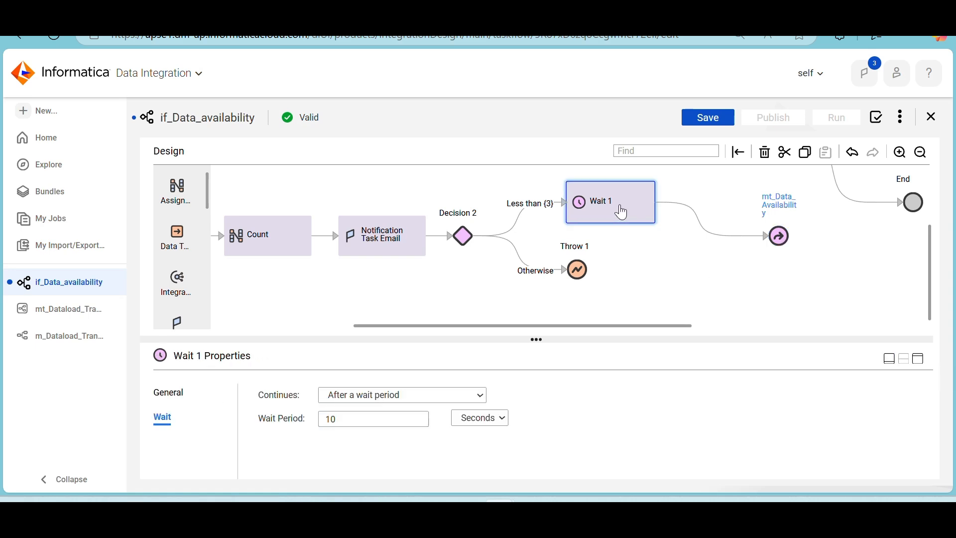
scroll(550, 282, left, 6)
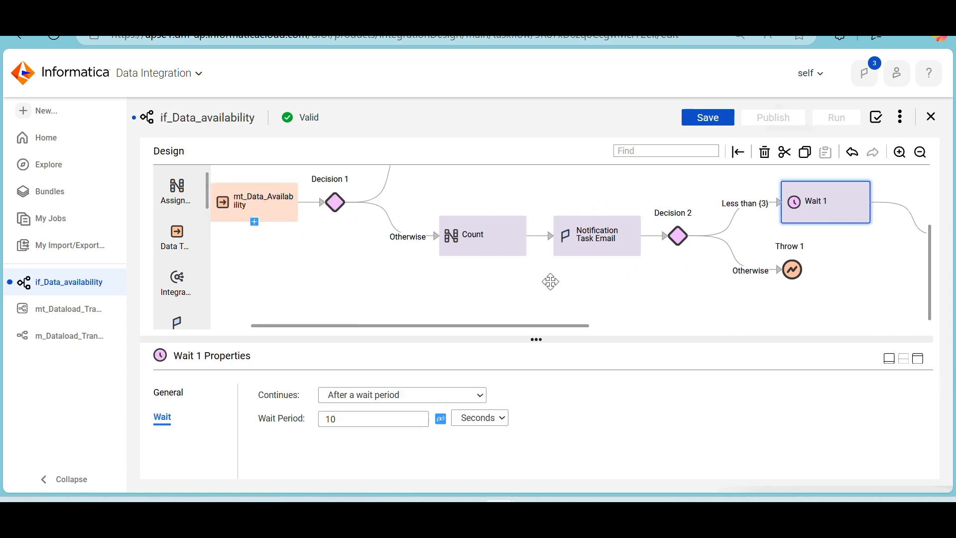
click(334, 200)
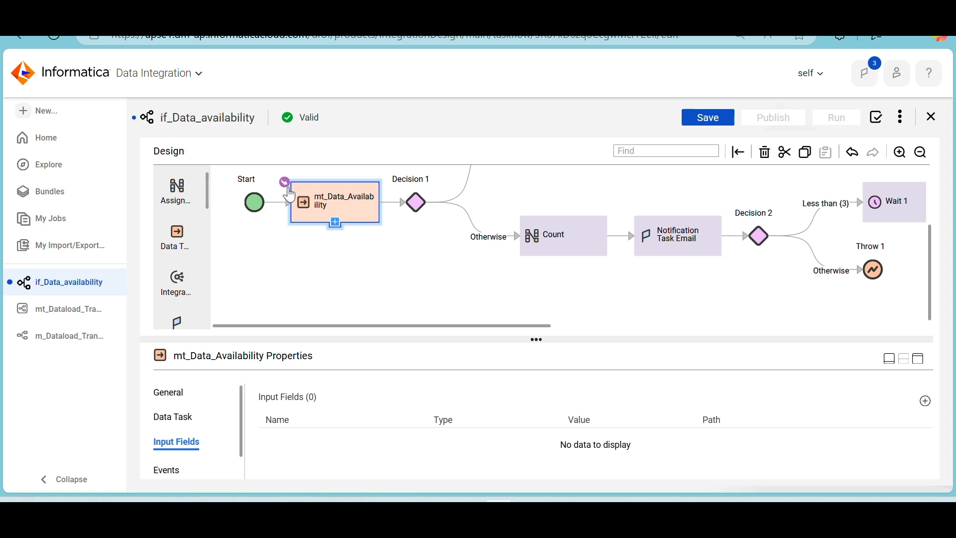
scroll(290, 191, up, 2)
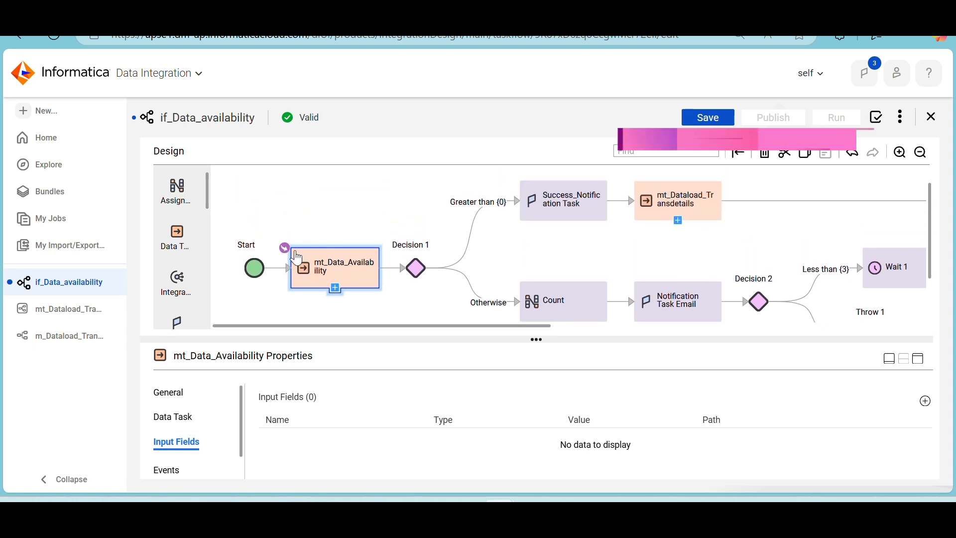
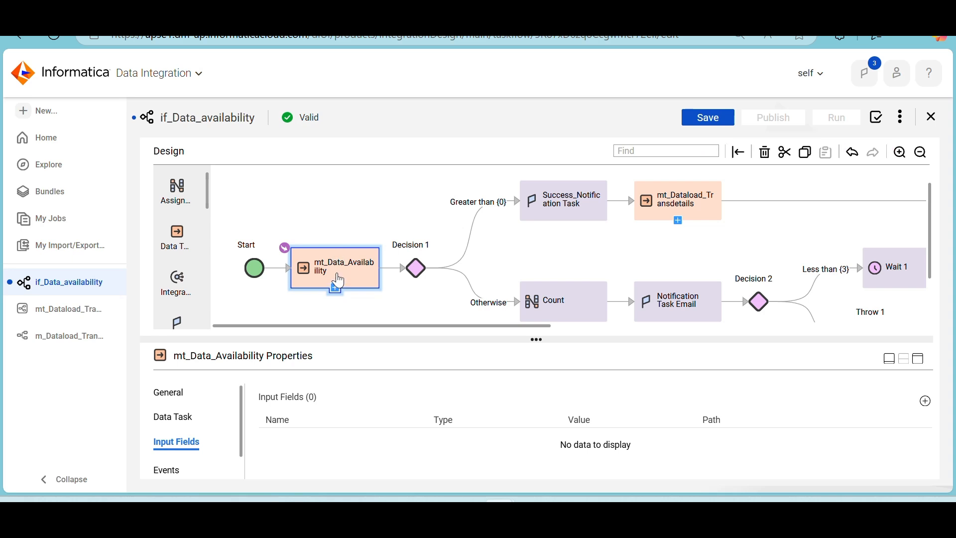
scroll(410, 282, right, 5)
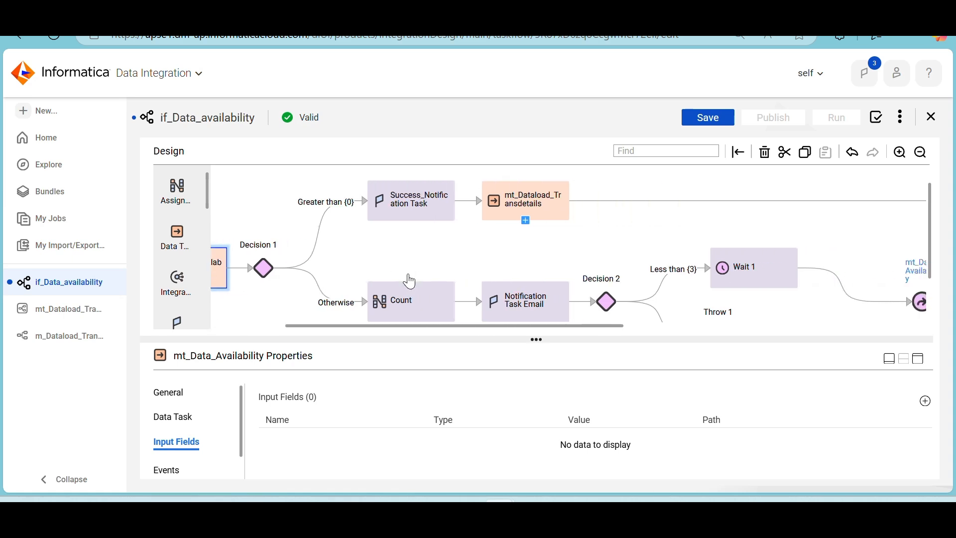
scroll(756, 282, right, 2)
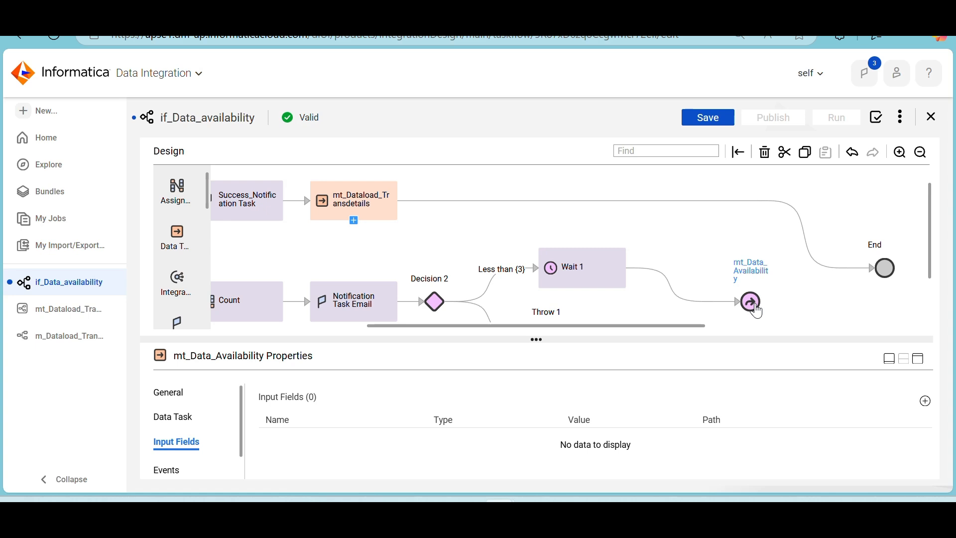
Step: Replace the existing jump at the end of the Wait 1 path with a new Jump step
scroll(178, 274, down, 2)
scroll(178, 267, down, 1)
drag(247, 233, 161, 234)
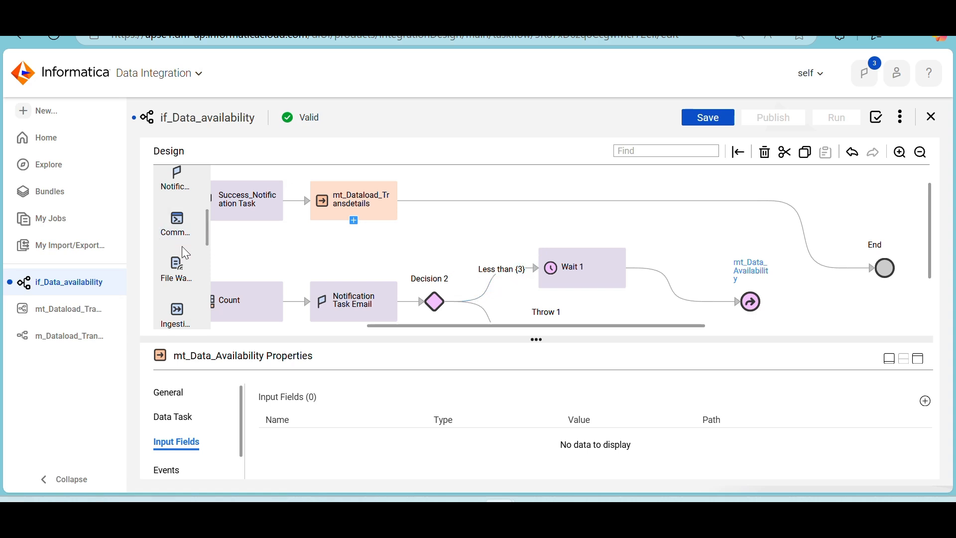
scroll(185, 253, down, 7)
scroll(186, 253, down, 1)
drag(181, 256, 722, 301)
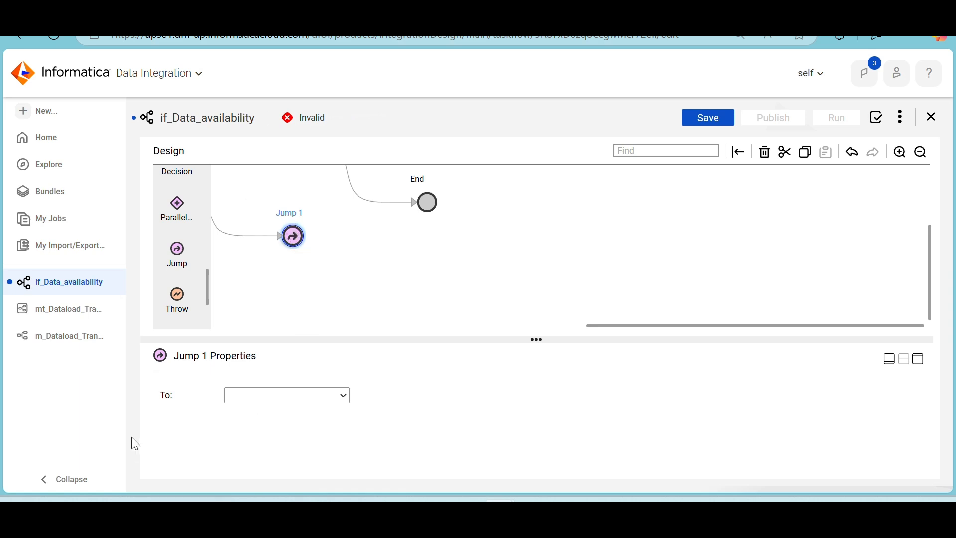
Step: Set the target of the new jump after Wait 1 to mt_Data_Availability
click(255, 398)
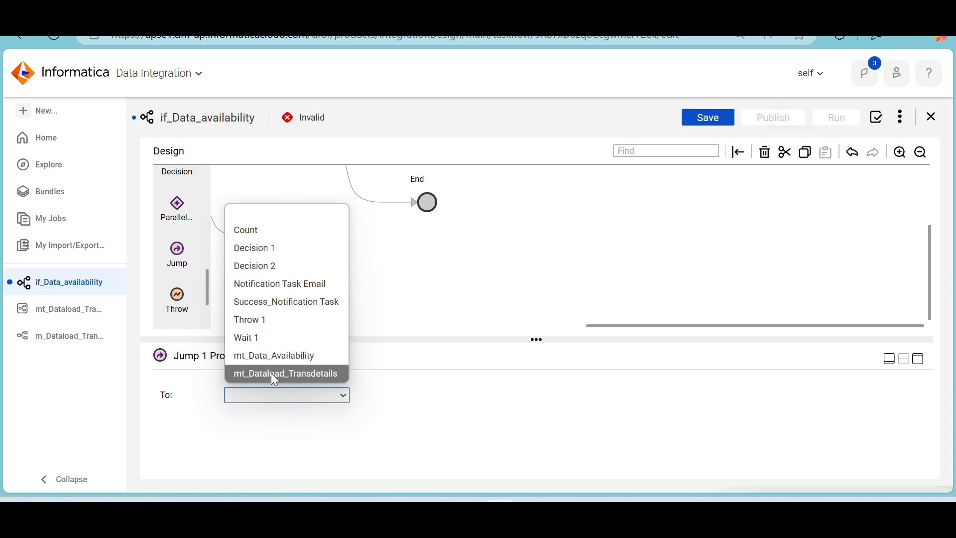
click(426, 366)
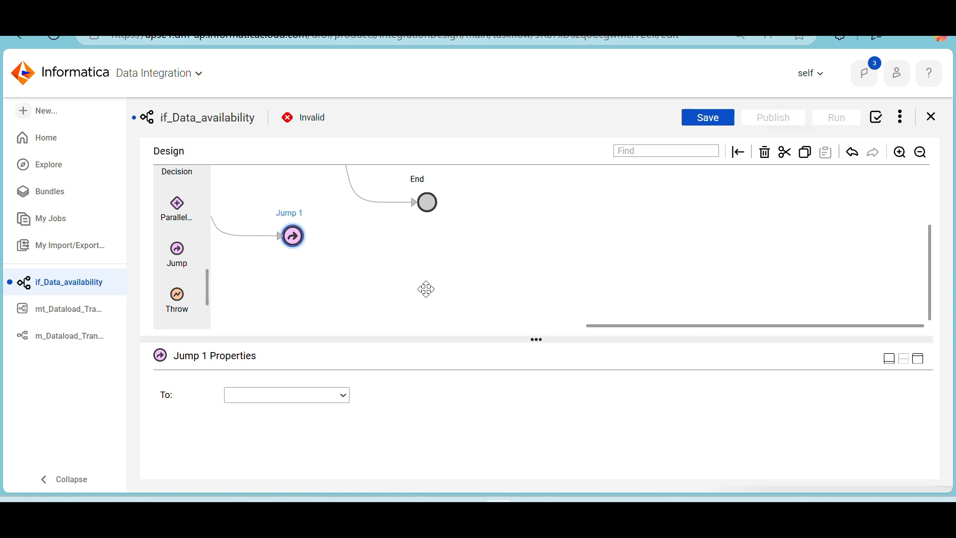
scroll(426, 288, left, 5)
scroll(426, 289, left, 2)
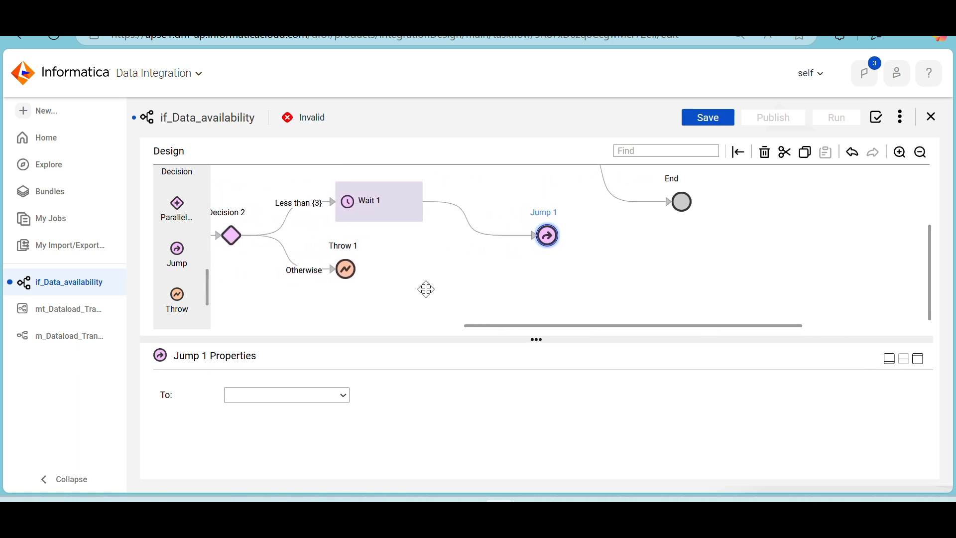
click(339, 394)
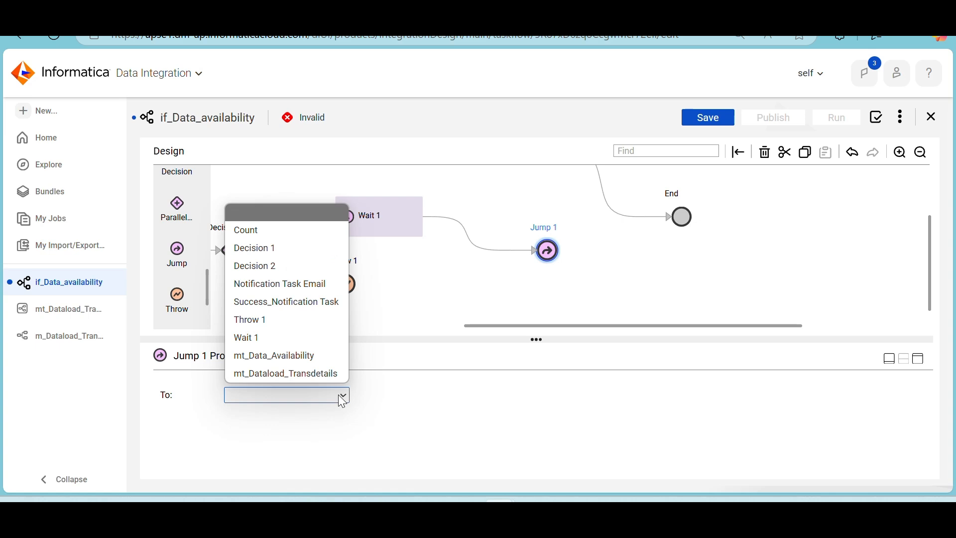
click(275, 355)
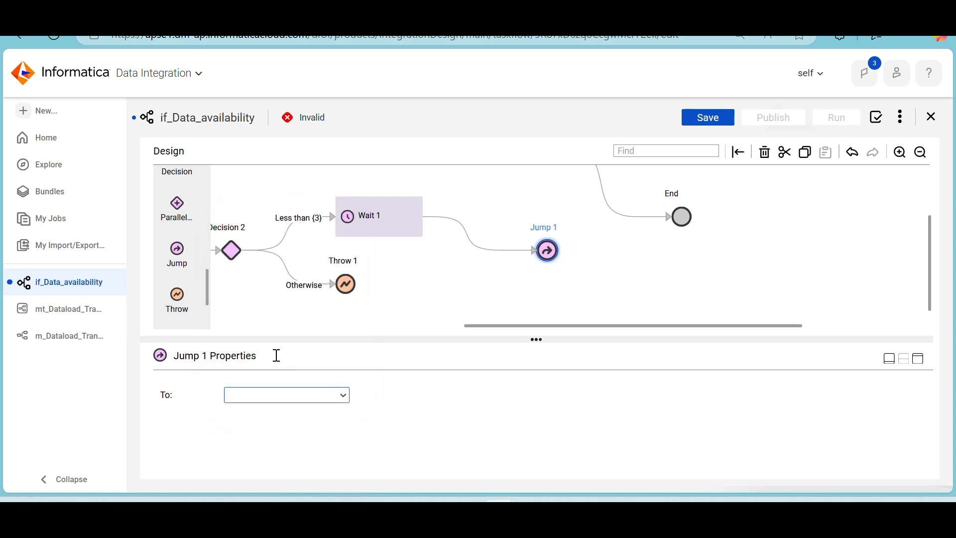
click(655, 277)
Step: Retrace the loop between Start and the jump, and check the jump's target setting
drag(649, 328, 360, 331)
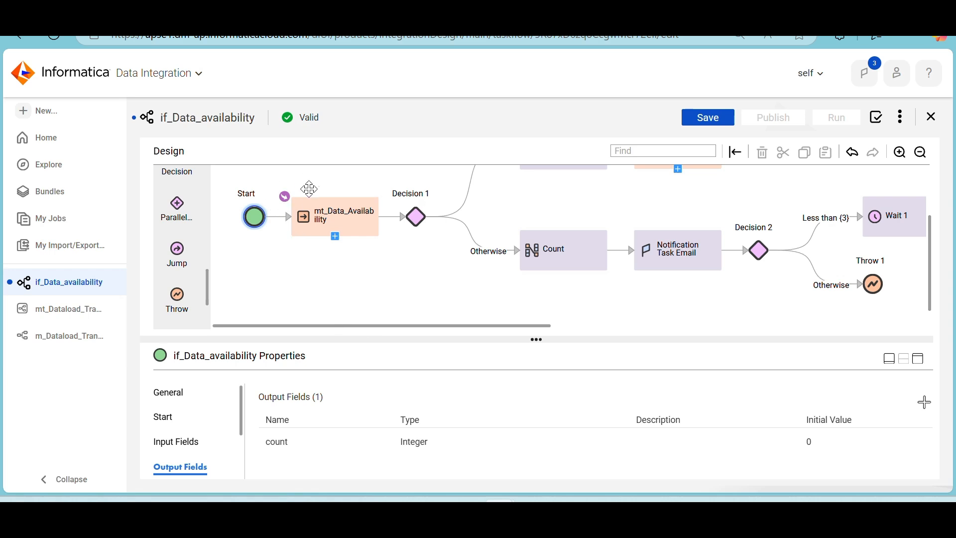
scroll(371, 254, right, 5)
scroll(373, 260, right, 1)
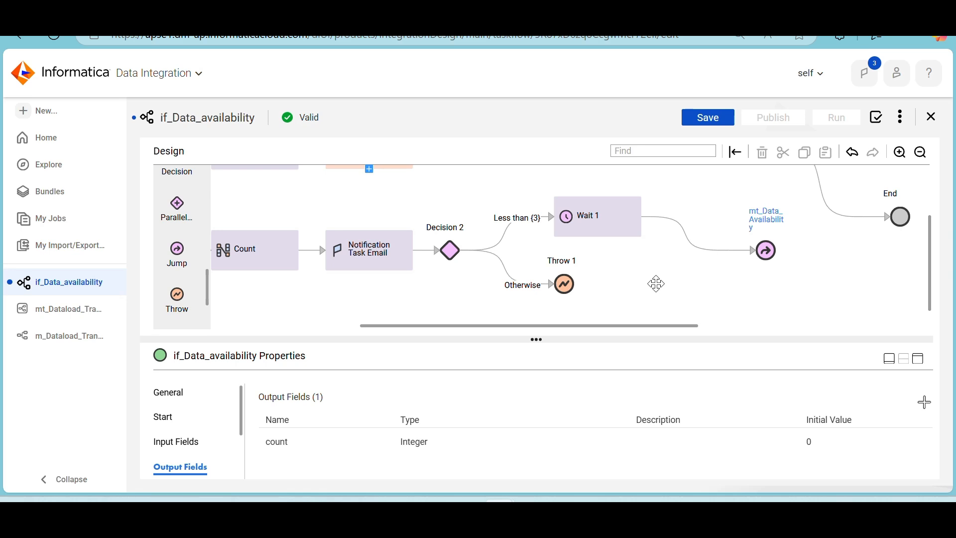
scroll(656, 284, left, 8)
scroll(656, 291, left, 1)
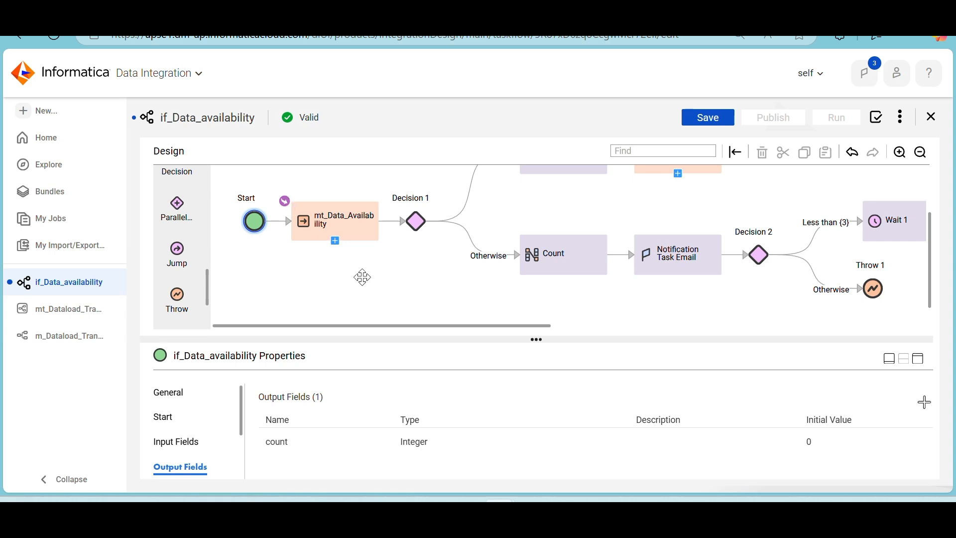
scroll(363, 276, right, 11)
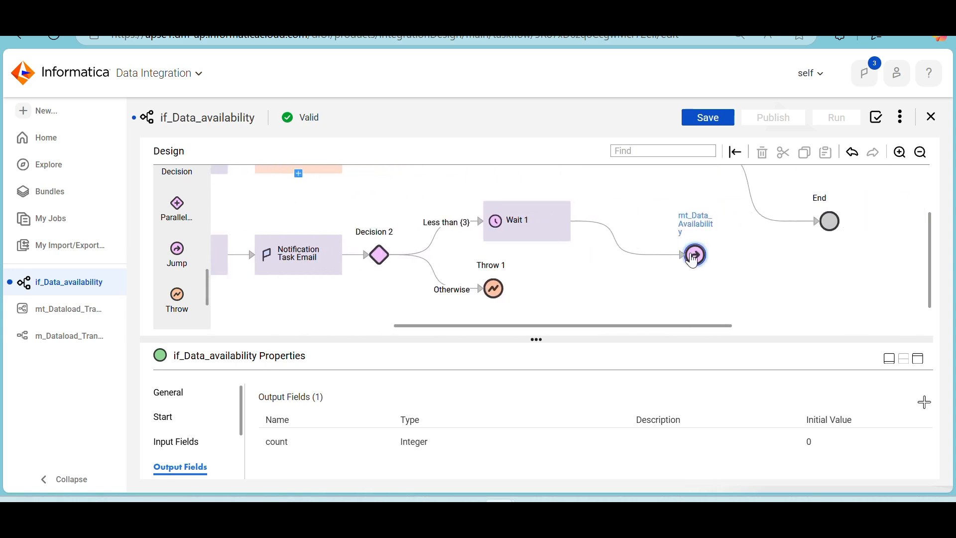
click(693, 258)
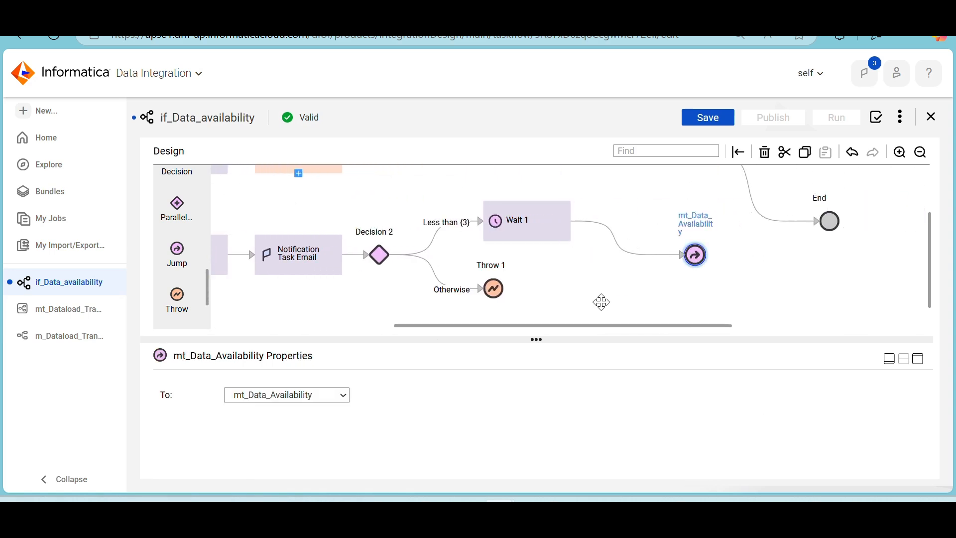
click(269, 398)
drag(395, 298, 396, 300)
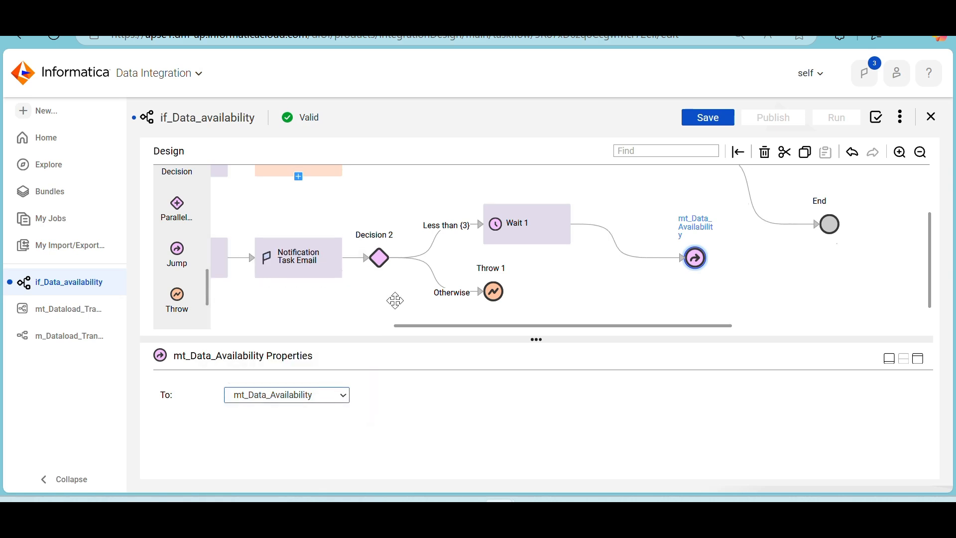
Step: Try mt_Dataload_Transdetails as the target of the jump after Wait 1, then restore mt_Data_Availability as the target
scroll(396, 301, up, 2)
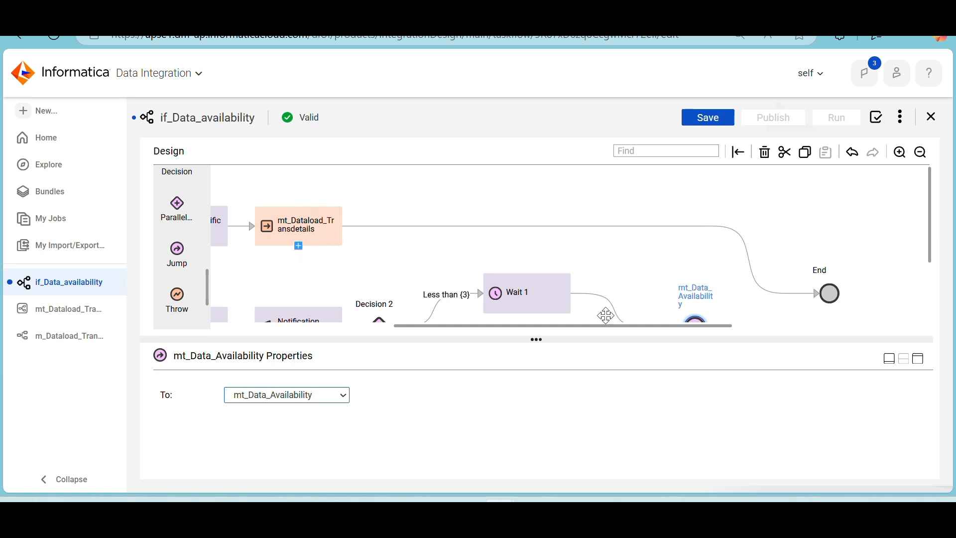
click(343, 396)
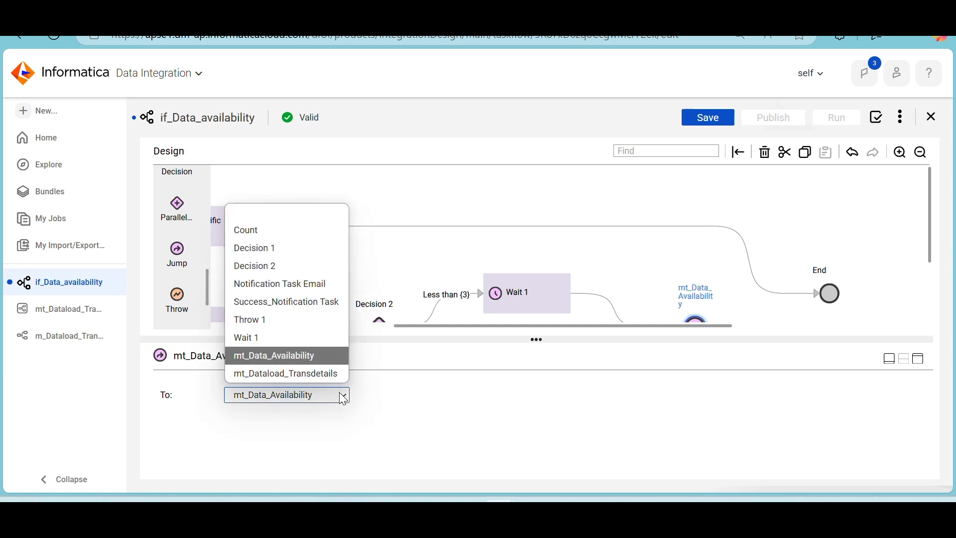
click(307, 374)
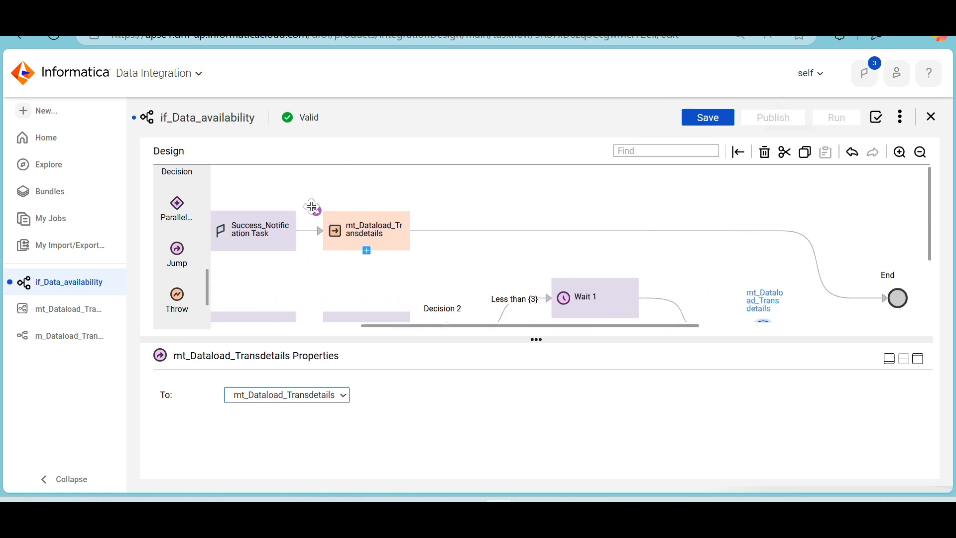
scroll(295, 263, left, 6)
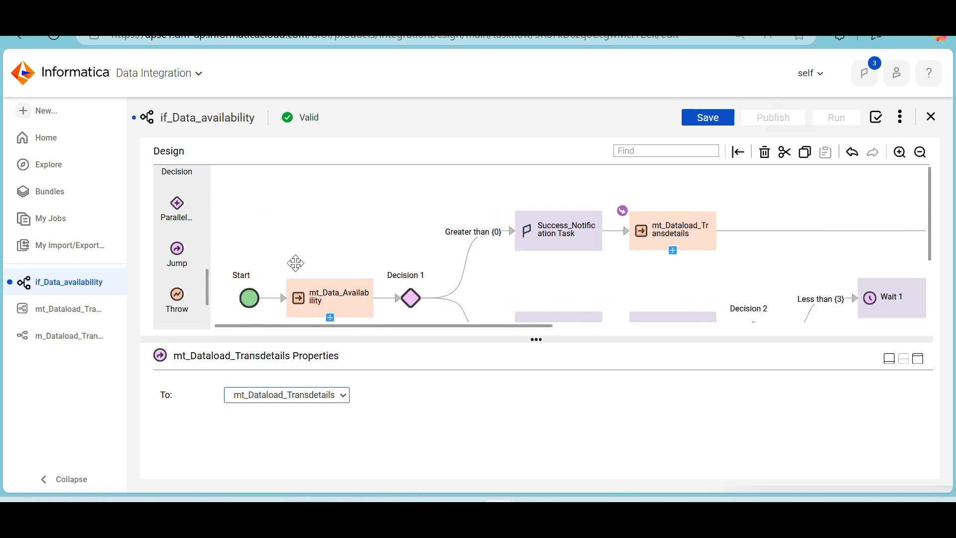
click(274, 397)
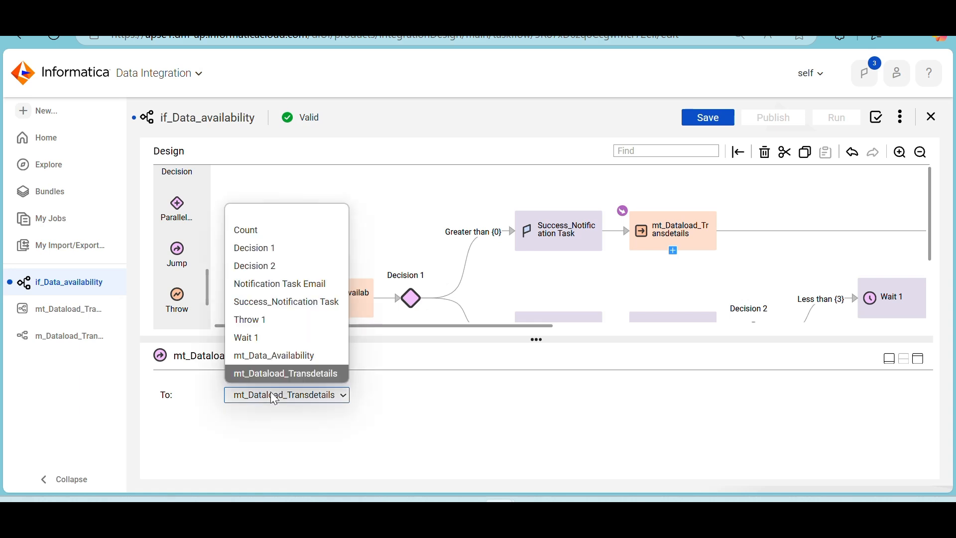
click(271, 355)
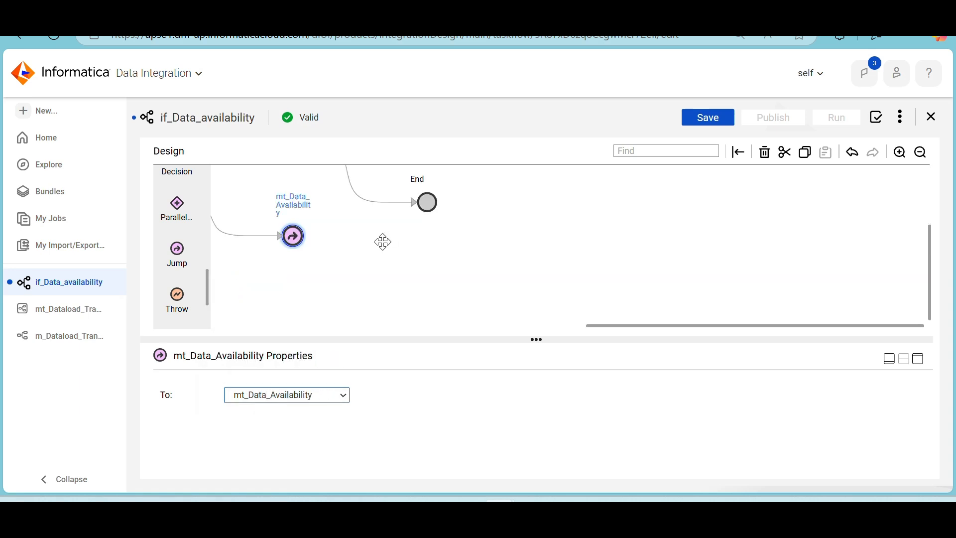
Step: Open the fault fields of the Throw 1 step on Decision 2's Otherwise path in an enlarged view
click(351, 262)
scroll(351, 262, left, 4)
scroll(351, 262, left, 2)
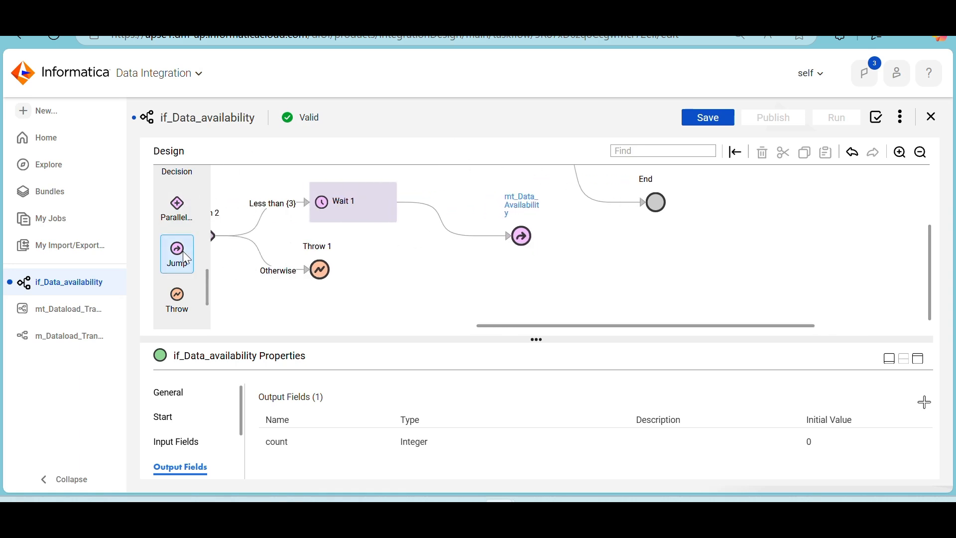
scroll(421, 282, left, 6)
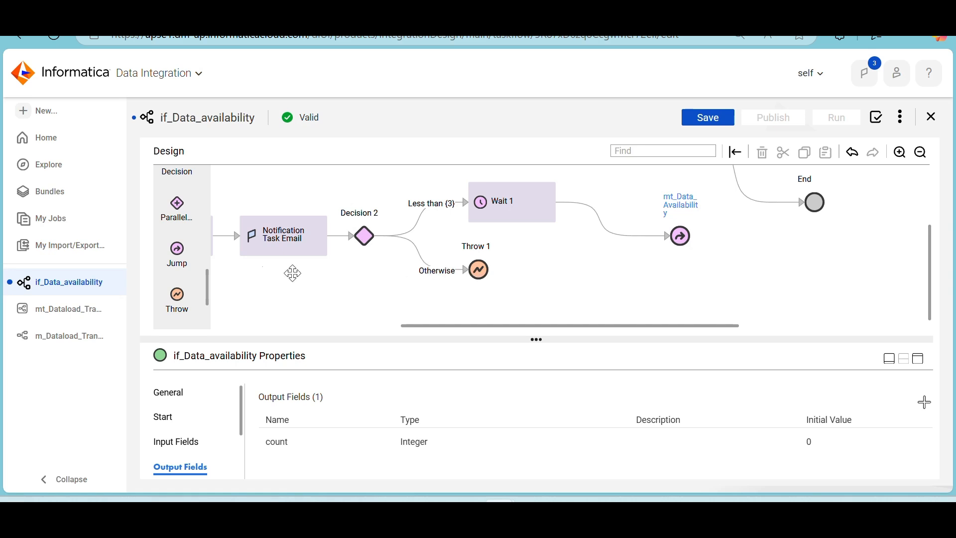
click(478, 278)
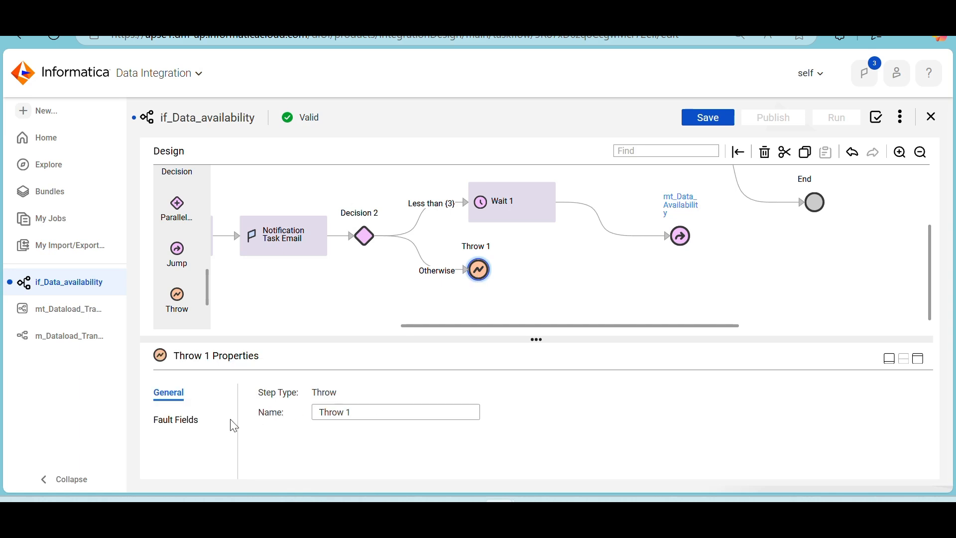
click(186, 420)
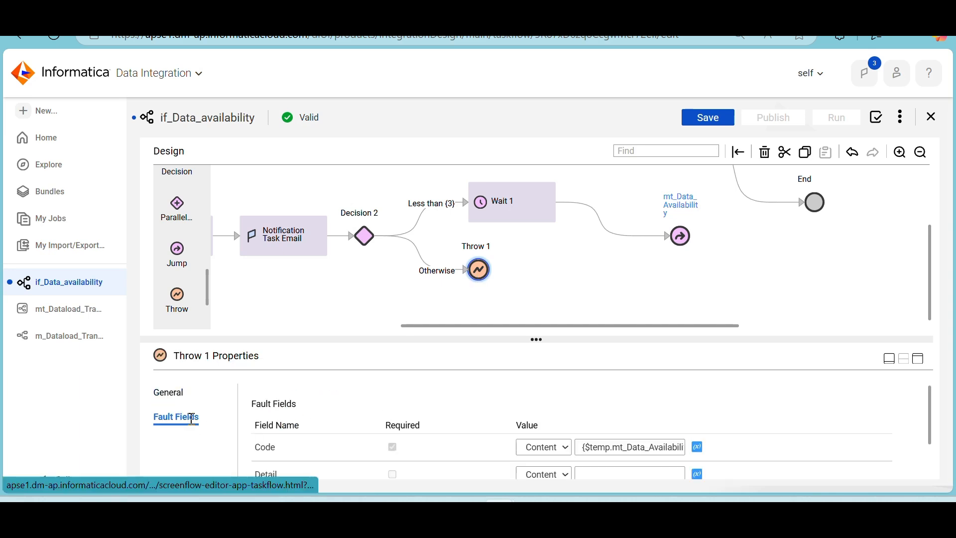
click(919, 359)
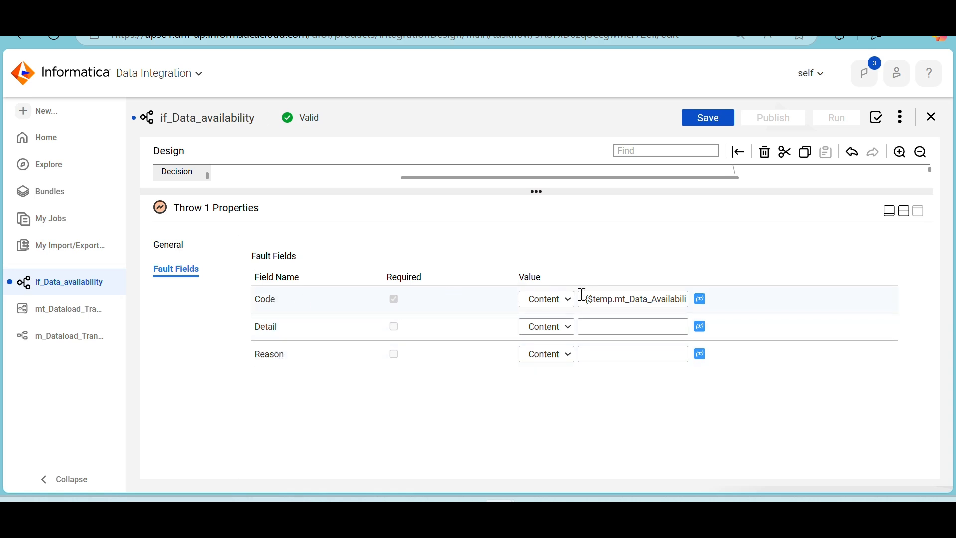
Step: Set the Code fault field of Throw 1 to the fault Code of mt_Data_Availability
click(700, 299)
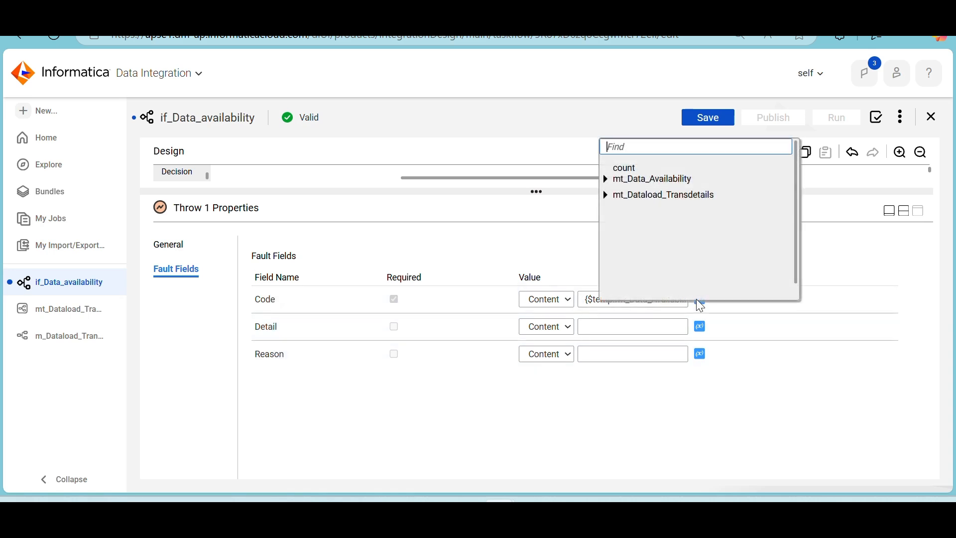
click(588, 298)
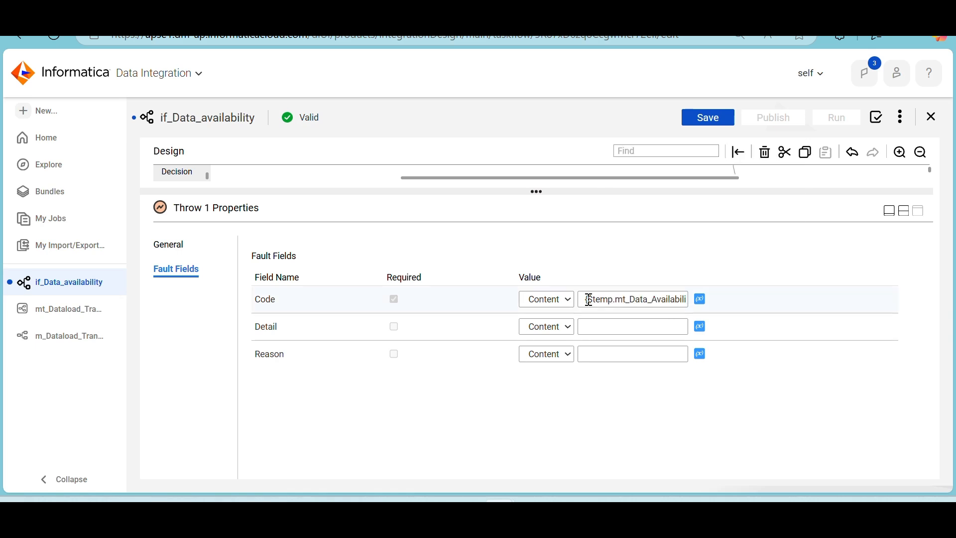
click(700, 299)
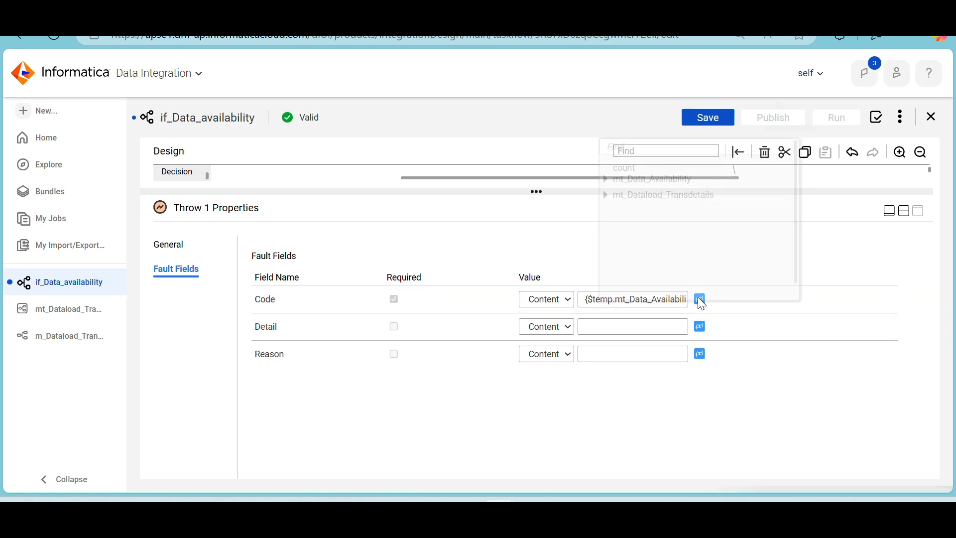
click(606, 180)
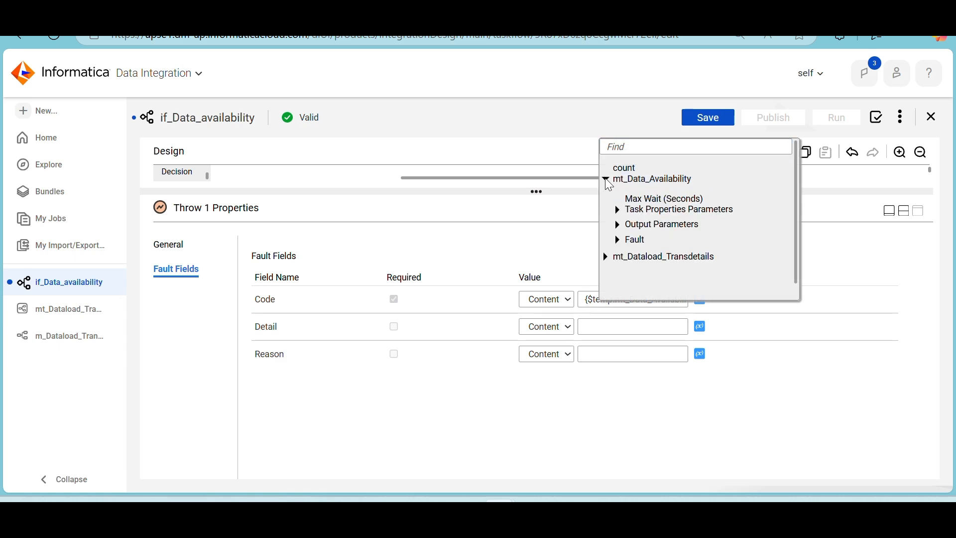
click(619, 241)
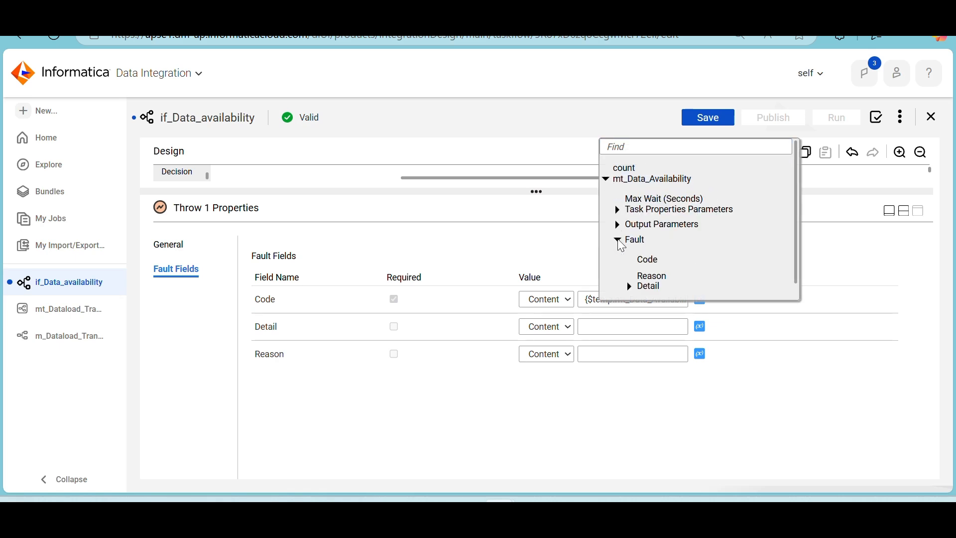
scroll(622, 246, down, 1)
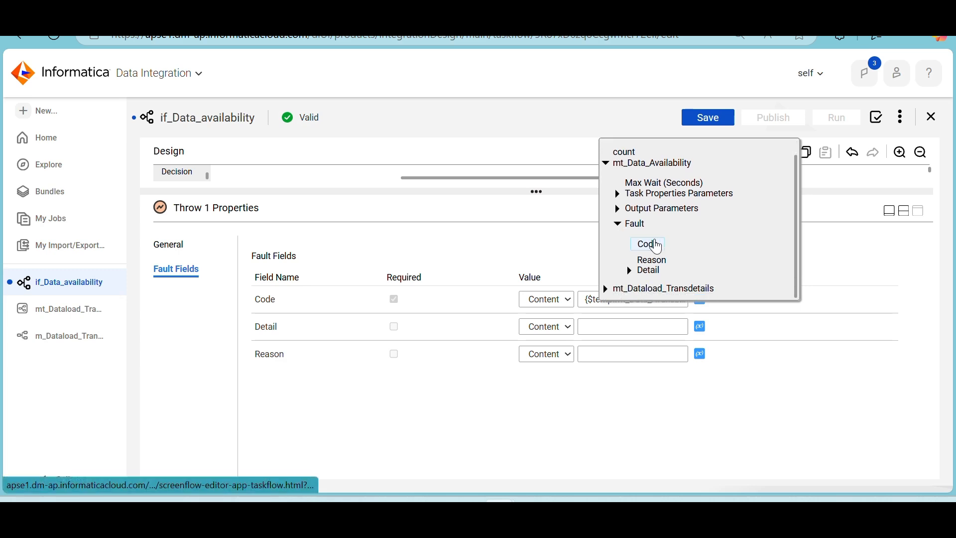
click(657, 246)
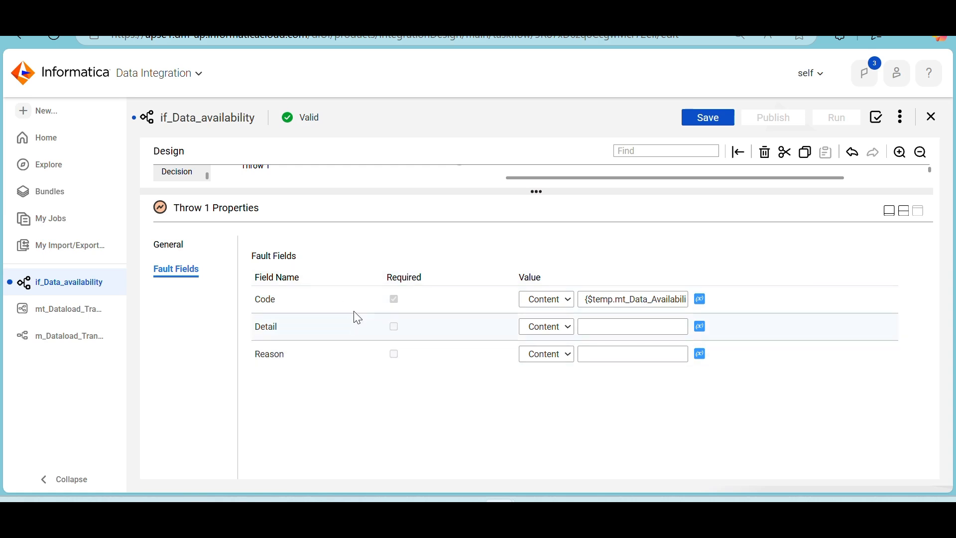
click(905, 215)
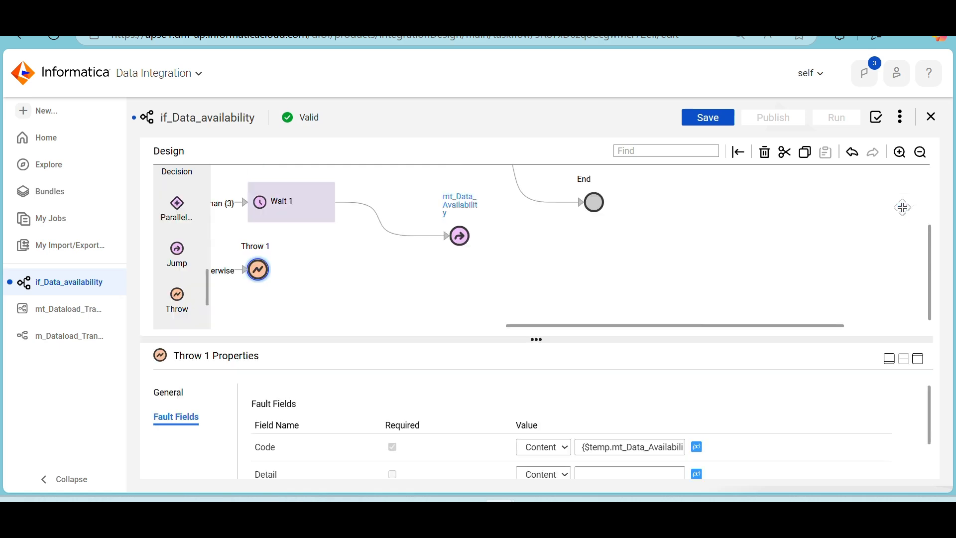
Step: Set the Notification Task Email subject to "Data is not available in the source table. checking after 10 sec"
scroll(487, 274, left, 5)
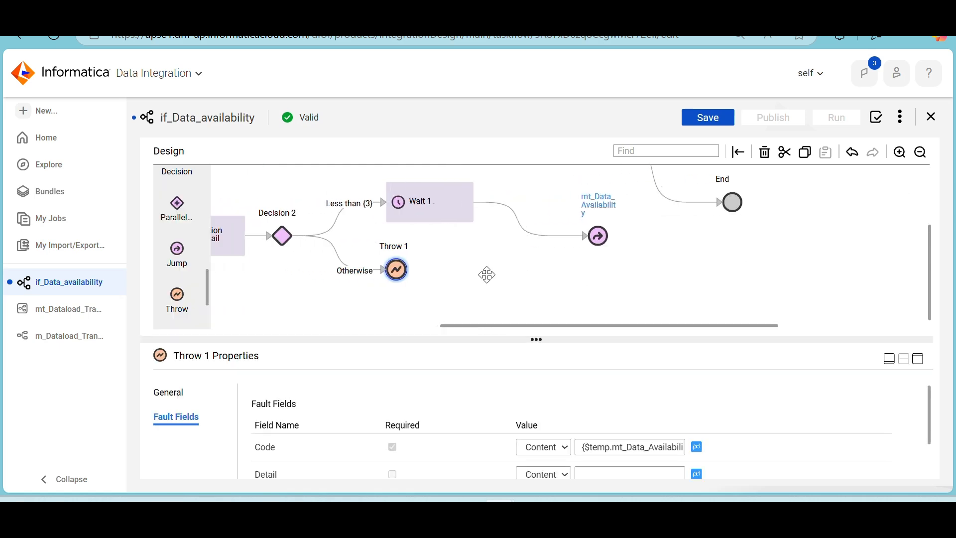
scroll(486, 274, left, 3)
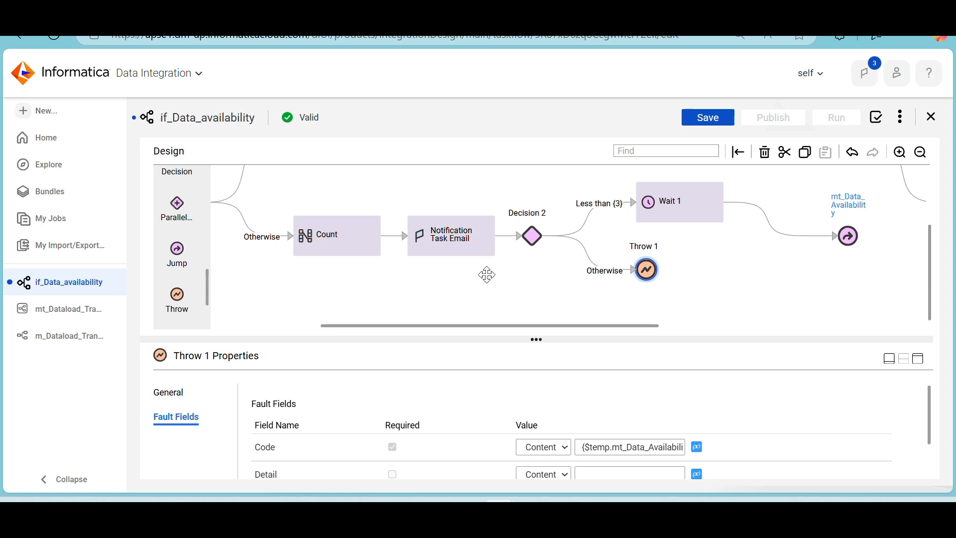
click(469, 252)
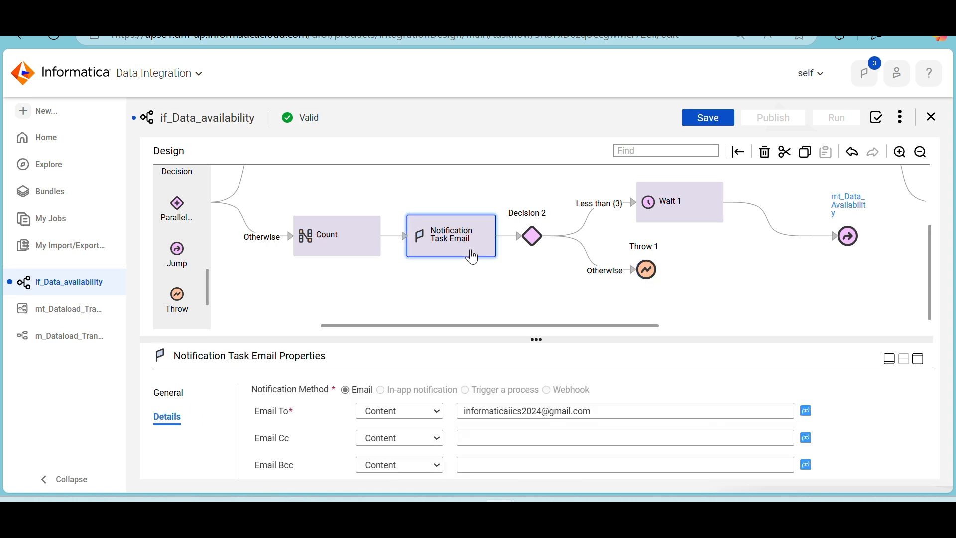
click(919, 359)
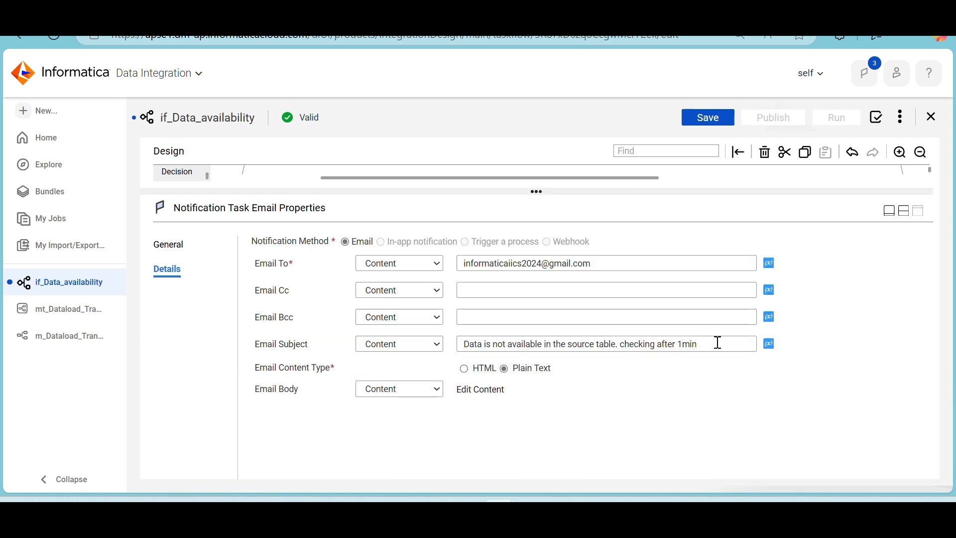
click(686, 345)
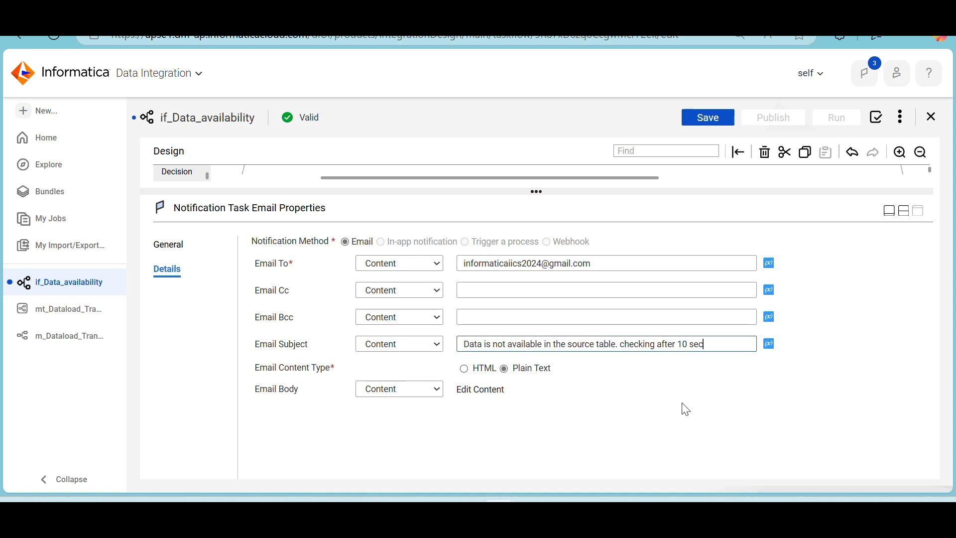
Step: Review the count message in the Notification Task Email body and leave its editor without changes
click(486, 391)
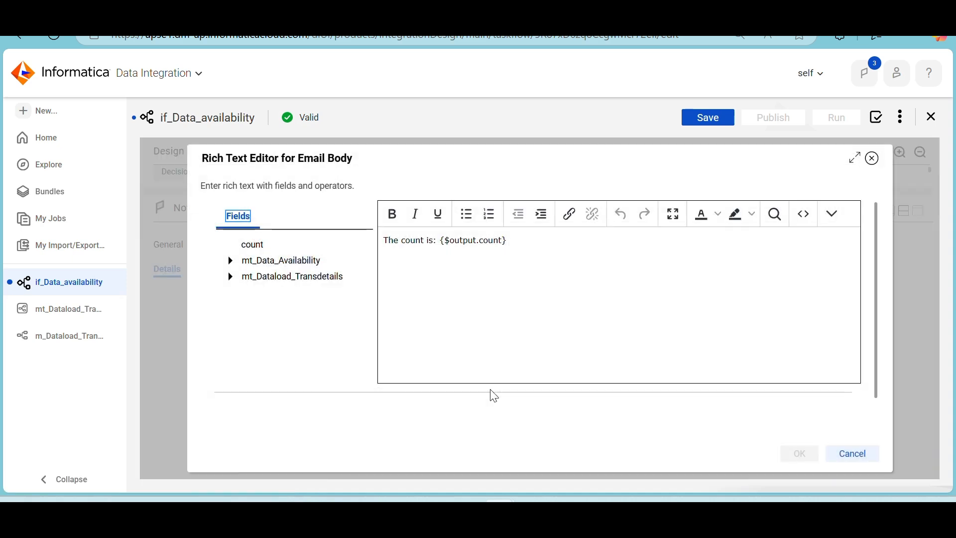
drag(518, 242, 388, 254)
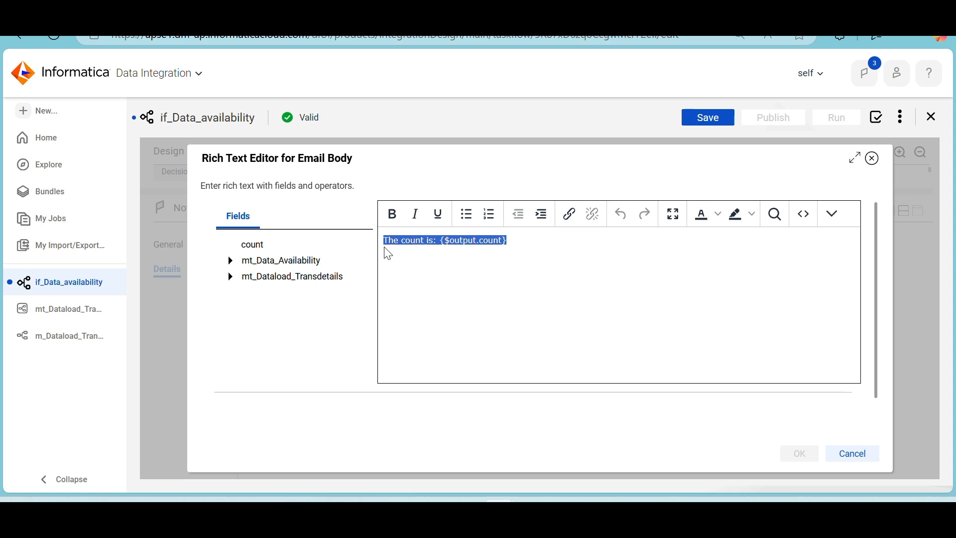
click(465, 256)
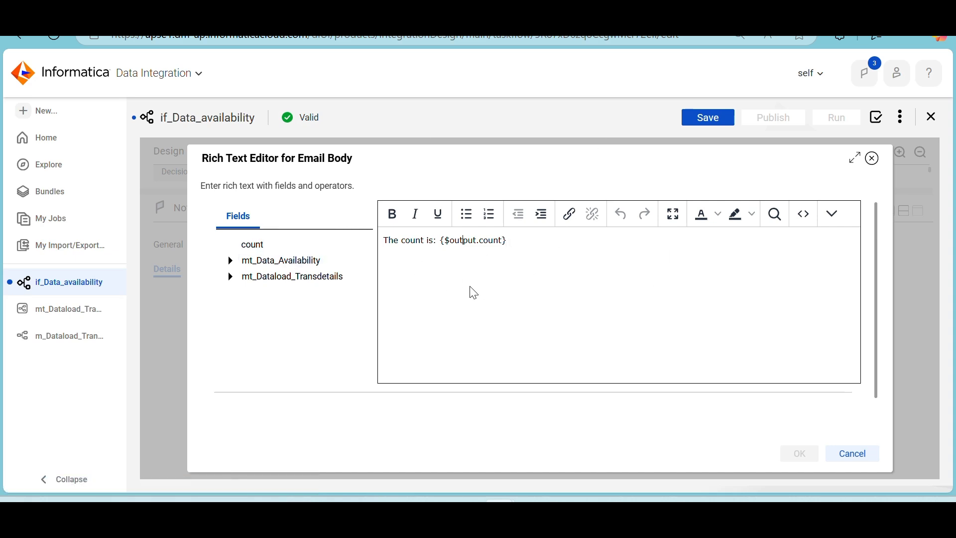
click(853, 454)
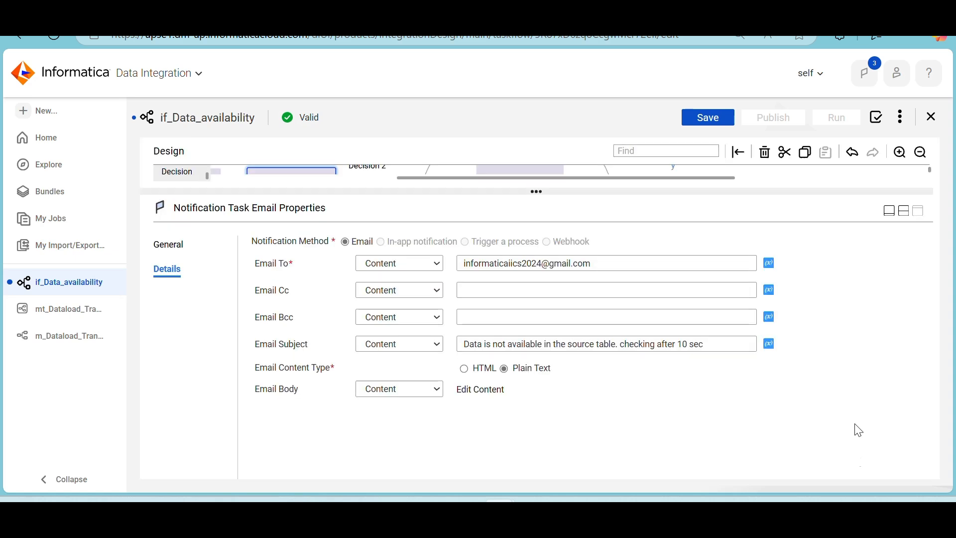
click(904, 210)
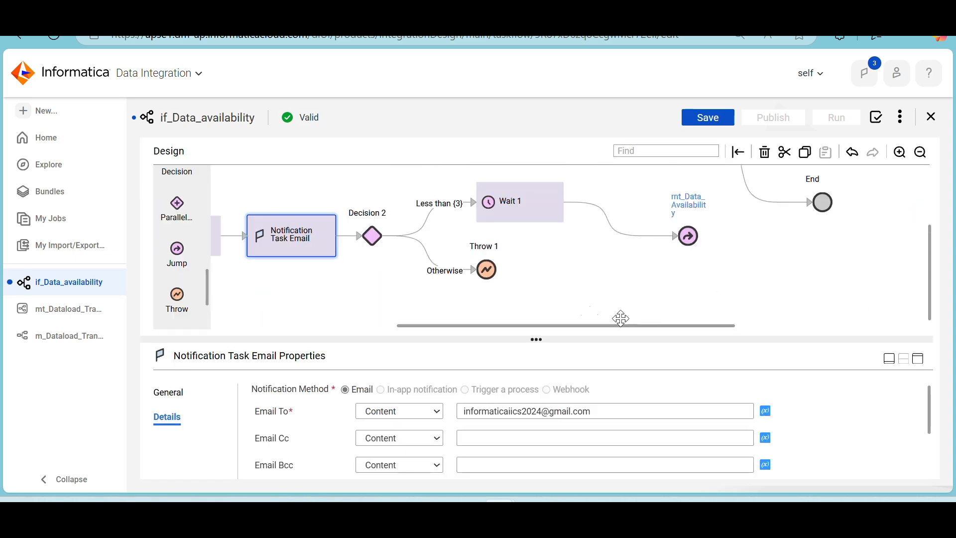
click(488, 280)
scroll(175, 230, up, 6)
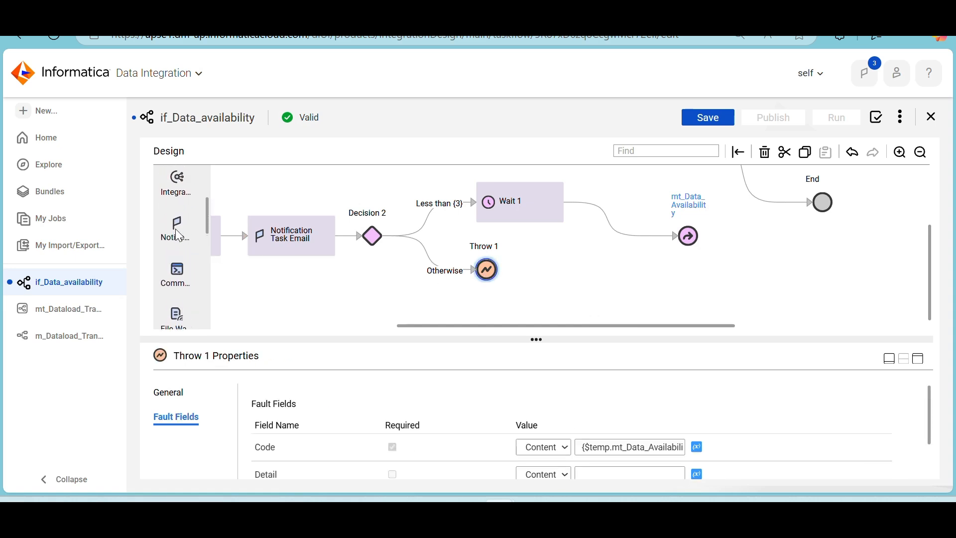
drag(175, 229, 464, 271)
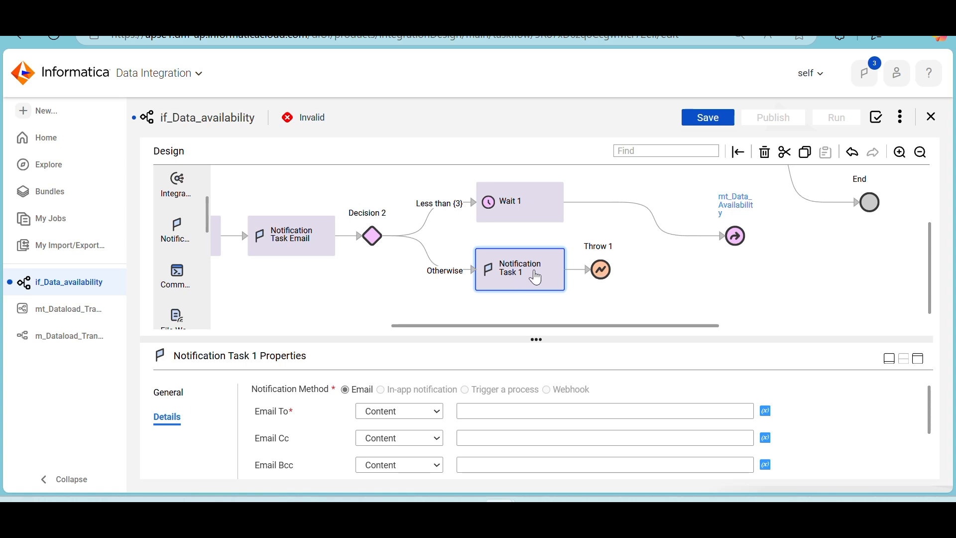
key(Delete)
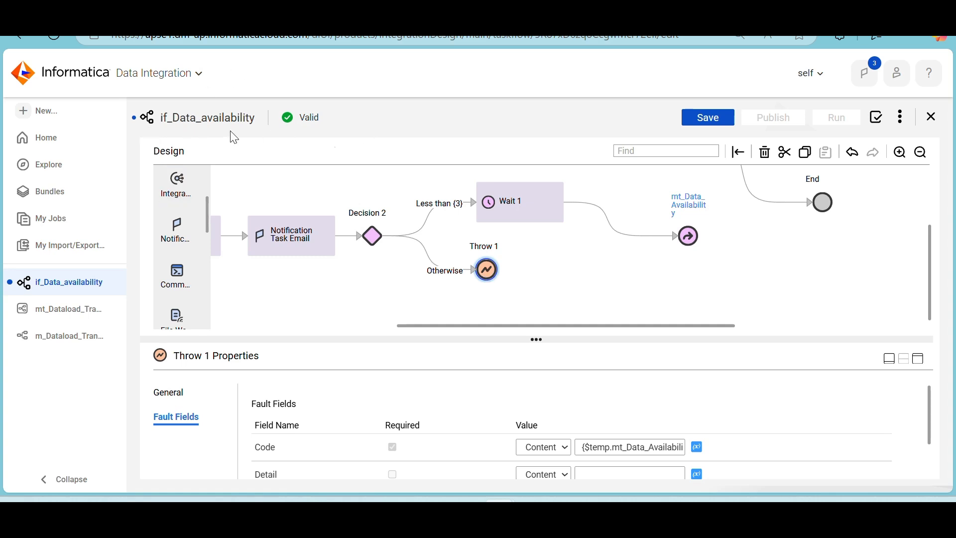
Step: Review the fault fields of the Throw 1 step and the surrounding branches of the taskflow
scroll(455, 416, down, 1)
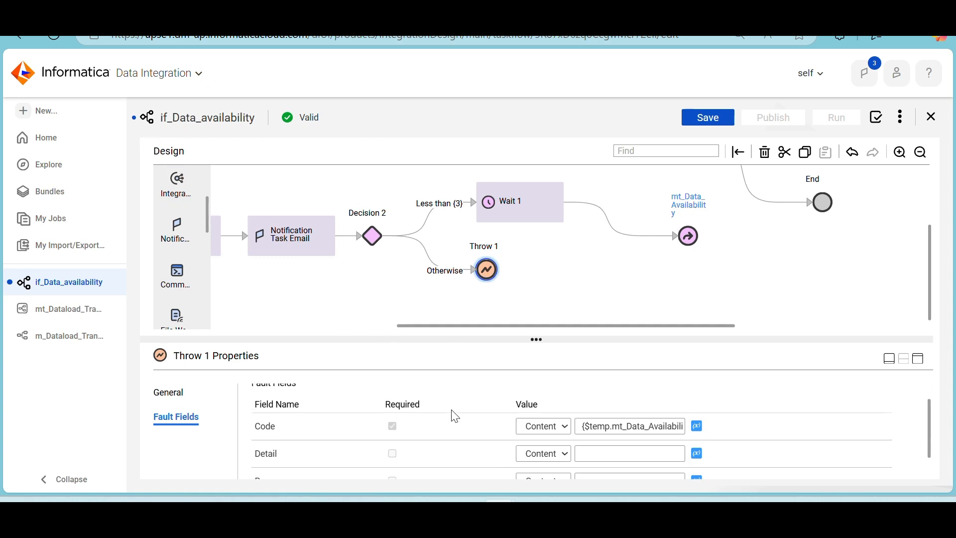
scroll(455, 416, down, 1)
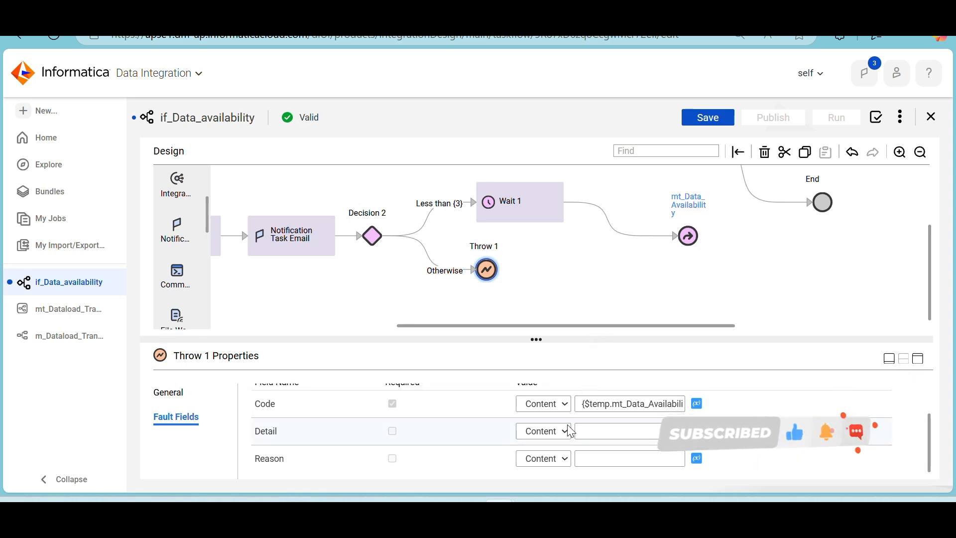
scroll(570, 271, left, 5)
scroll(570, 272, left, 7)
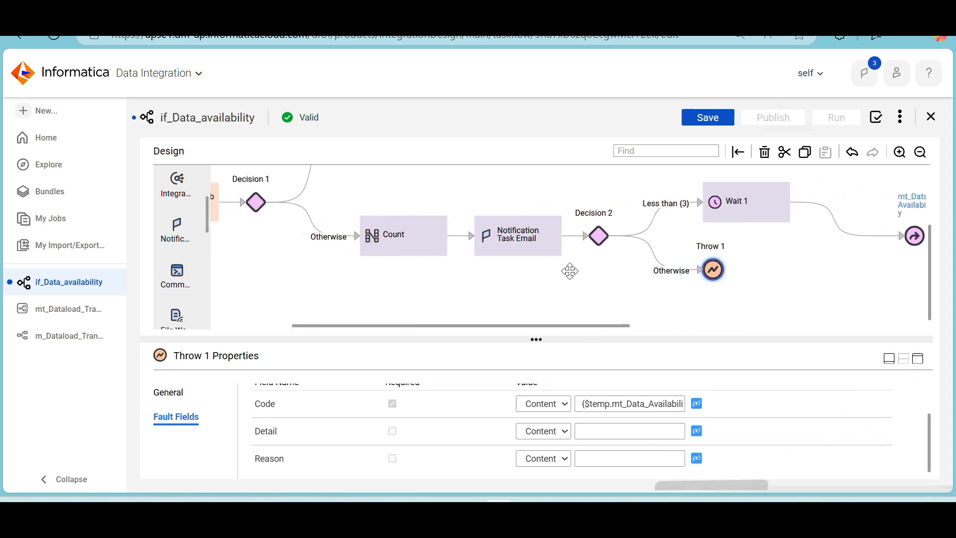
scroll(570, 271, up, 2)
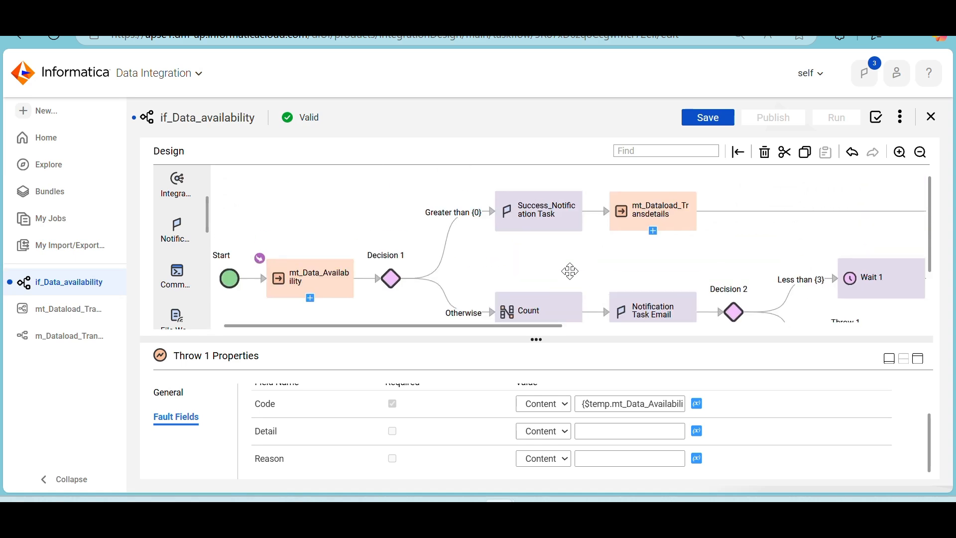
scroll(570, 271, right, 5)
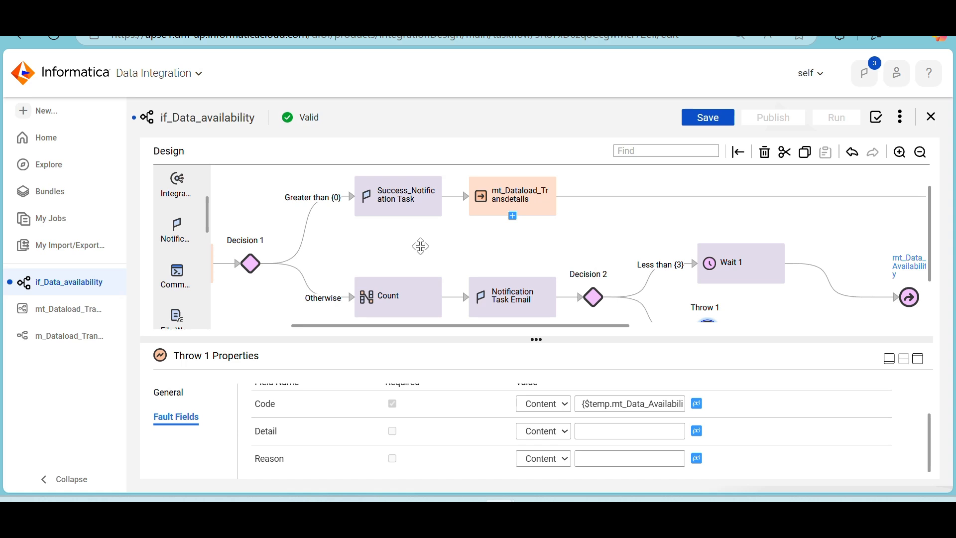
click(412, 213)
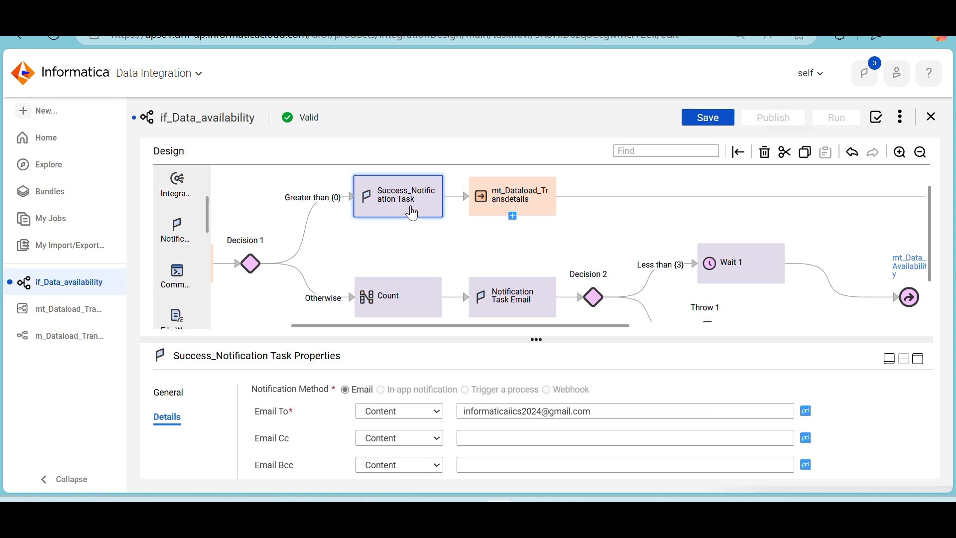
click(408, 301)
scroll(179, 229, up, 2)
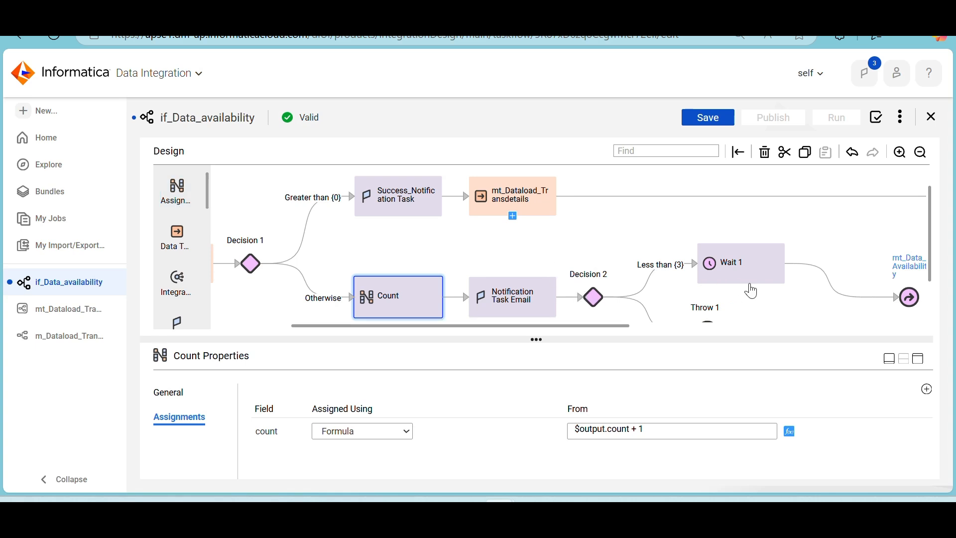
scroll(745, 284, down, 2)
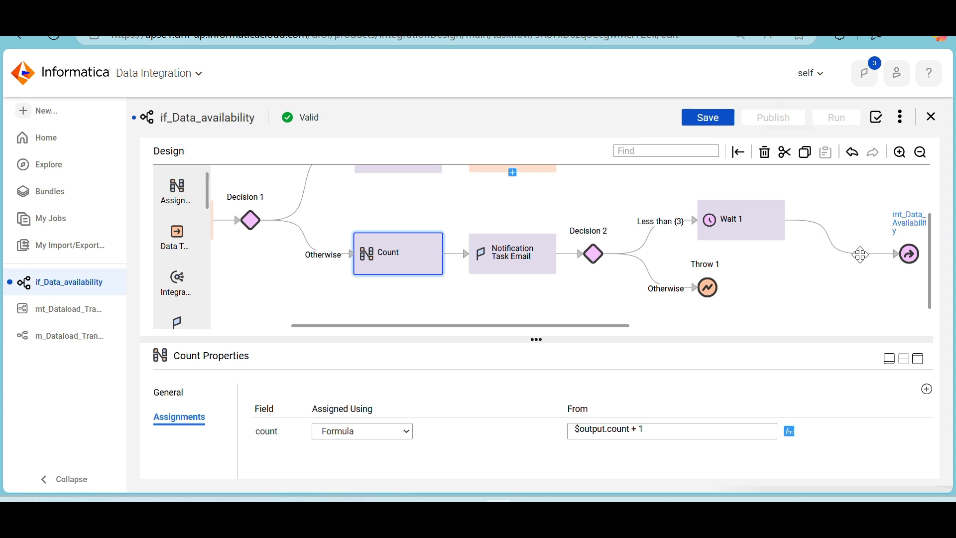
scroll(860, 253, right, 3)
scroll(860, 255, up, 3)
scroll(860, 254, right, 5)
scroll(860, 254, left, 10)
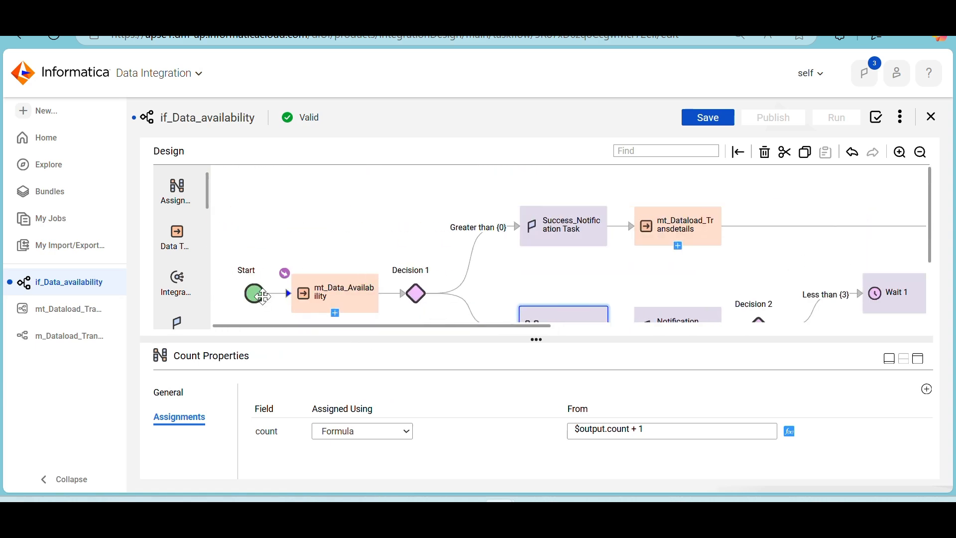
Step: Look through the step types available for building the taskflow, from Assignment to End
scroll(186, 209, down, 3)
scroll(181, 247, down, 1)
scroll(181, 247, down, 2)
scroll(182, 247, up, 1)
scroll(181, 261, down, 3)
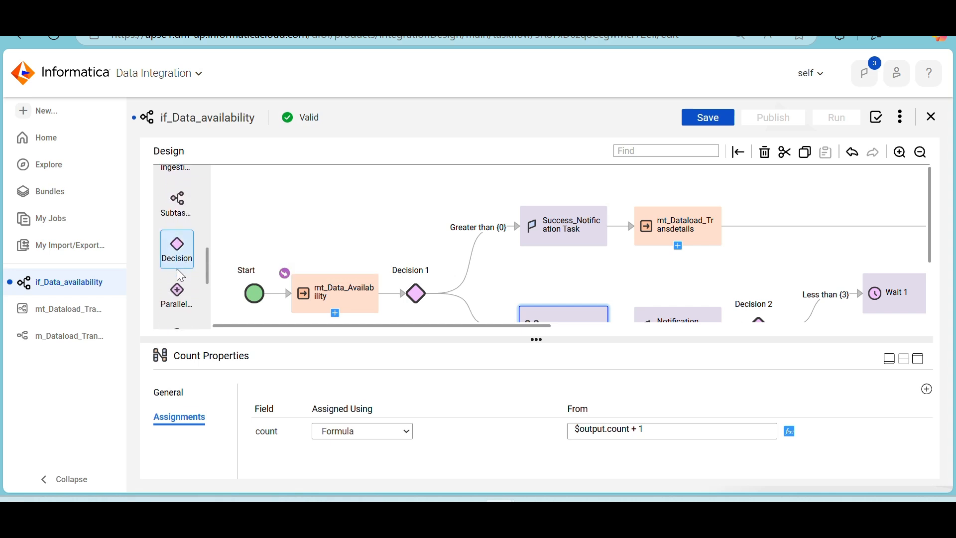
scroll(182, 304, down, 1)
scroll(182, 303, down, 3)
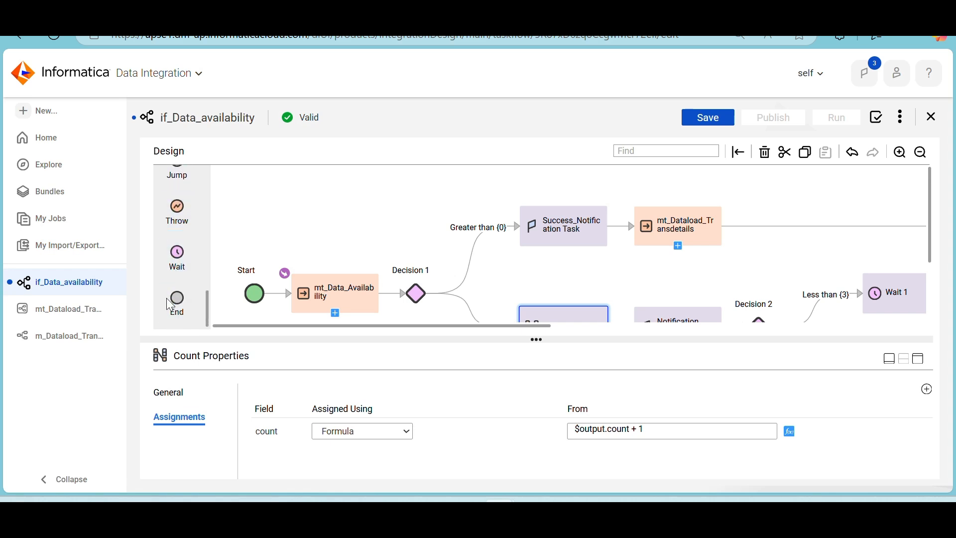
scroll(187, 262, up, 2)
scroll(187, 263, up, 1)
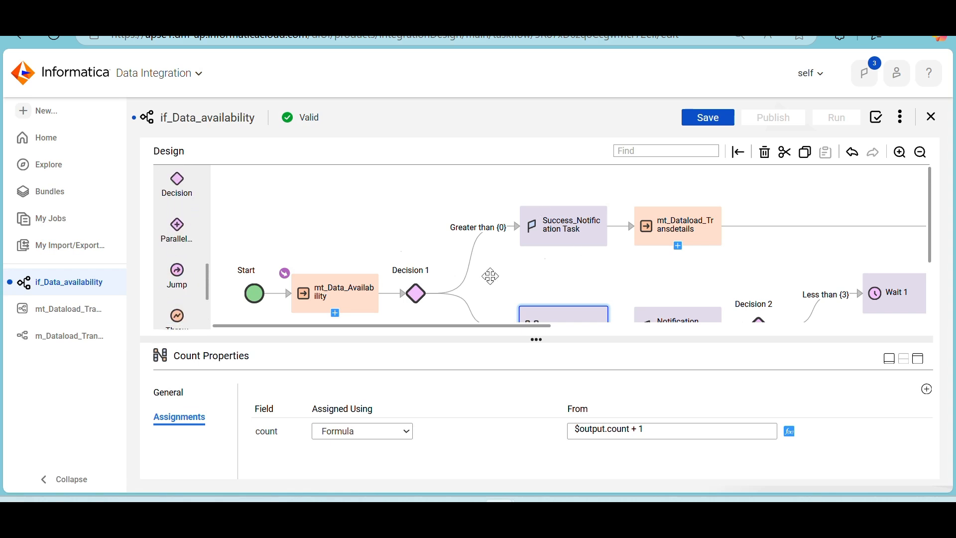
Step: Save the if_Data_availability taskflow and dismiss the notification
scroll(389, 235, down, 1)
scroll(388, 235, right, 1)
scroll(389, 235, left, 1)
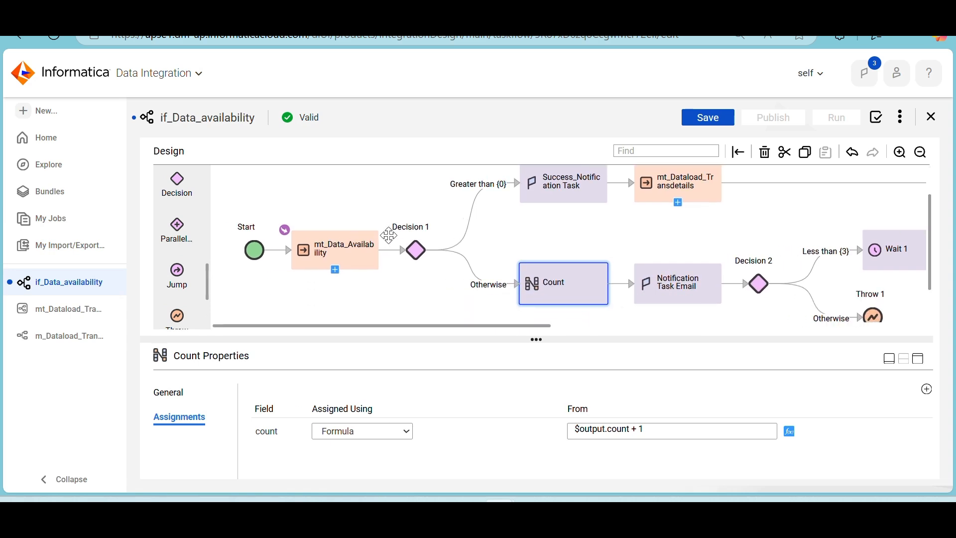
click(717, 123)
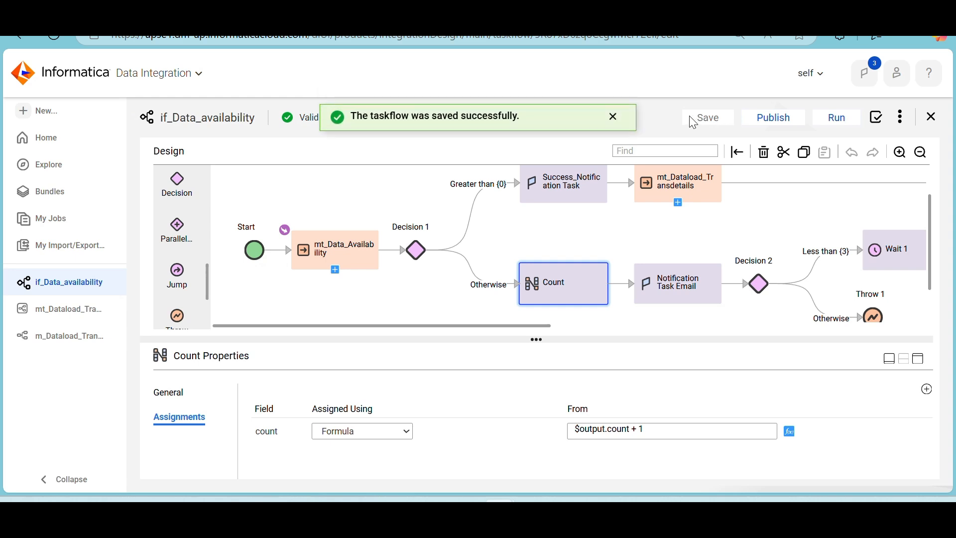
click(614, 119)
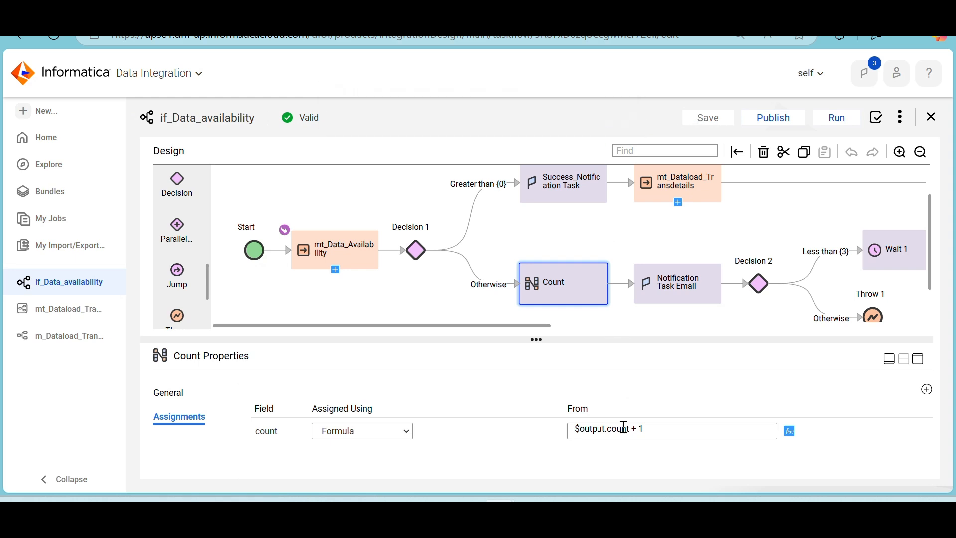
Step: Switch to SQL Developer and query all rows of trans_Details on the Source connection and TRANS_DETAILS on the Target connection
click(566, 517)
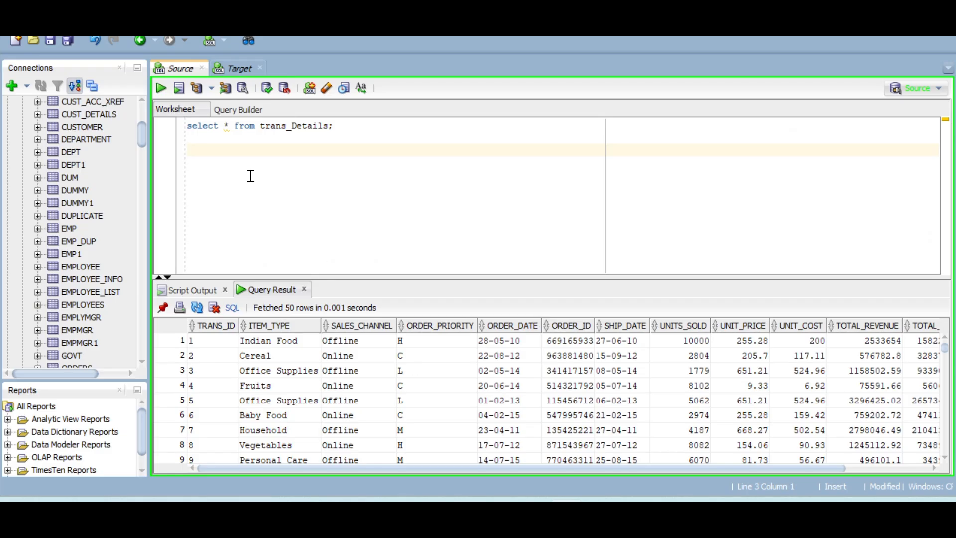
click(272, 129)
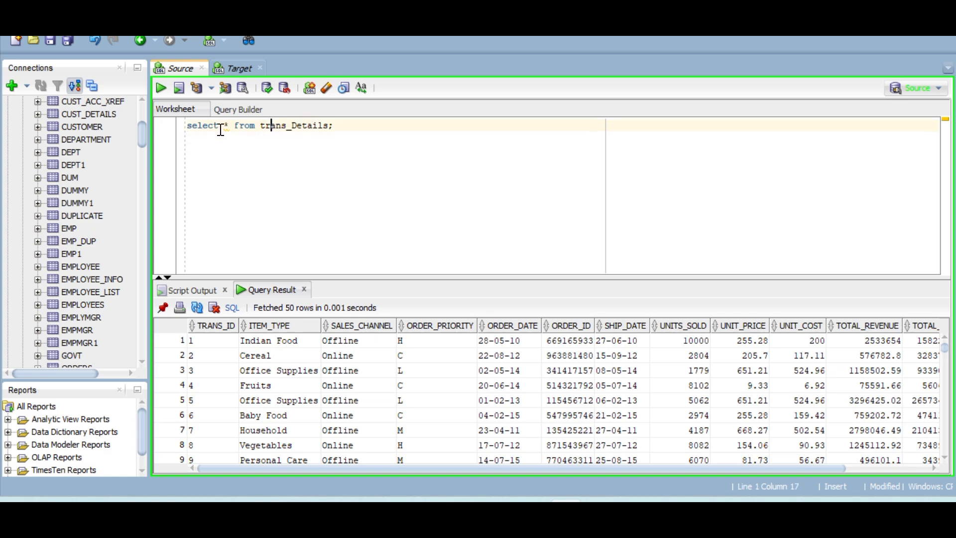
click(160, 89)
click(227, 67)
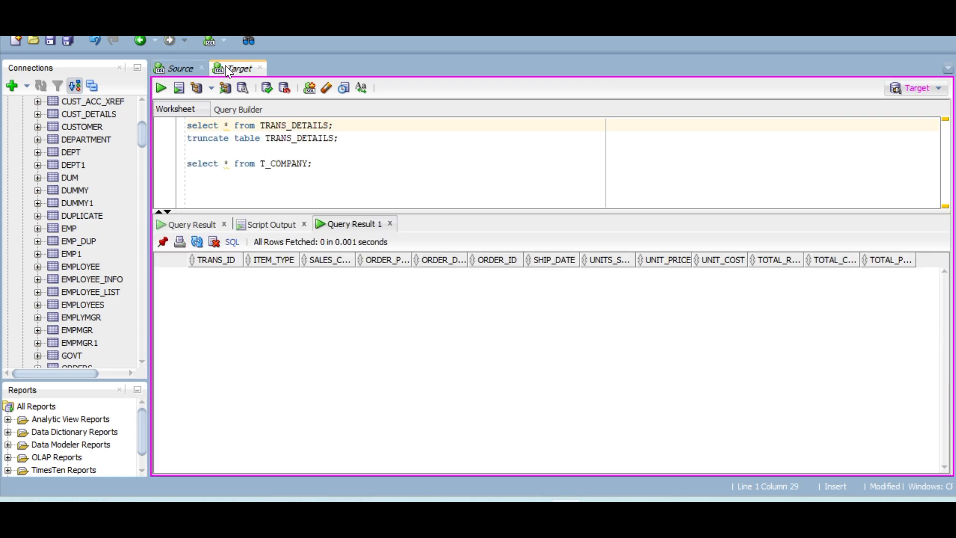
click(162, 89)
Step: Delete the TRANS_DETAILS truncate statement and the T_COMPANY query from the Target worksheet
key(shift+Down)
key(shift+Down)
key(shift+End)
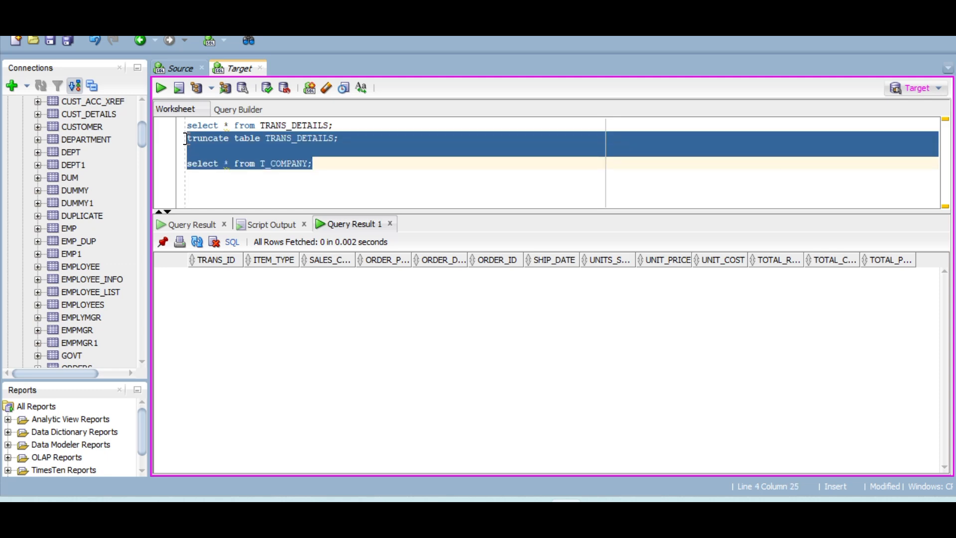
key(Delete)
Step: Switch back to Informatica, publish the if_Data_availability taskflow and dismiss the notification
key(alt+Tab)
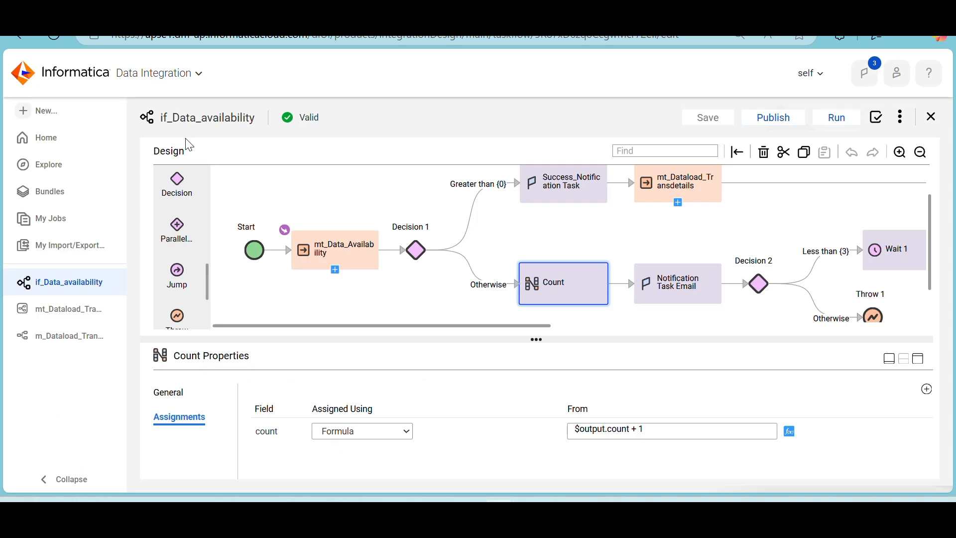
click(778, 121)
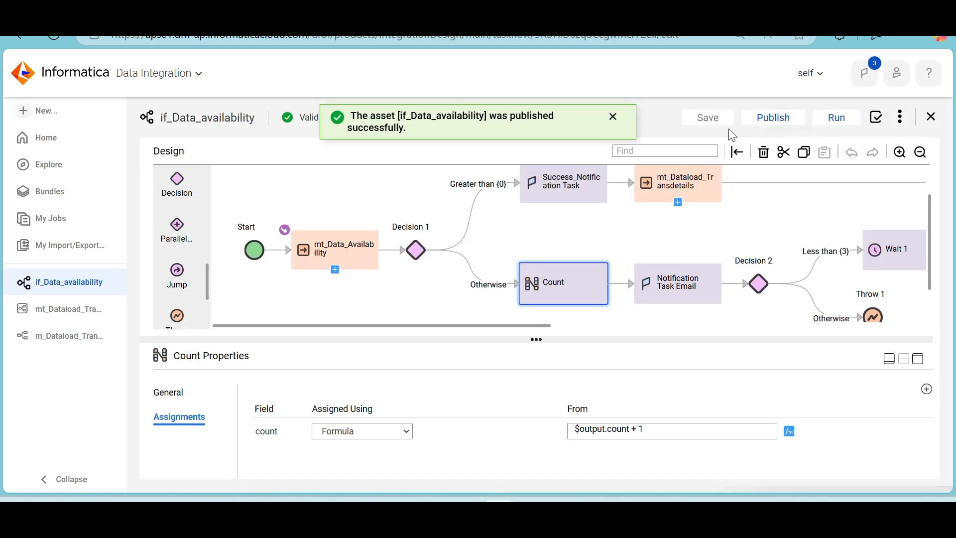
click(614, 117)
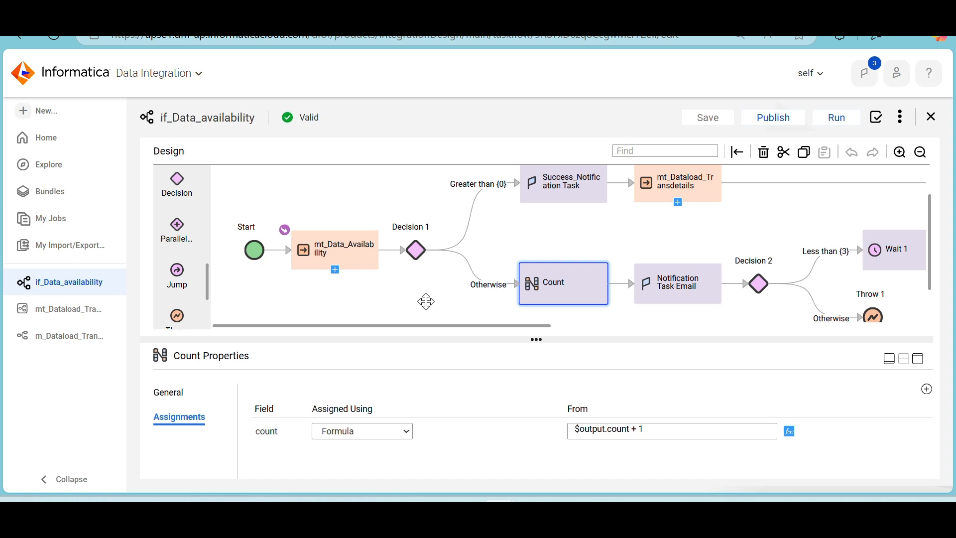
Step: Switch to the Google Meet call and check its chat messages
mouse_move(499, 510)
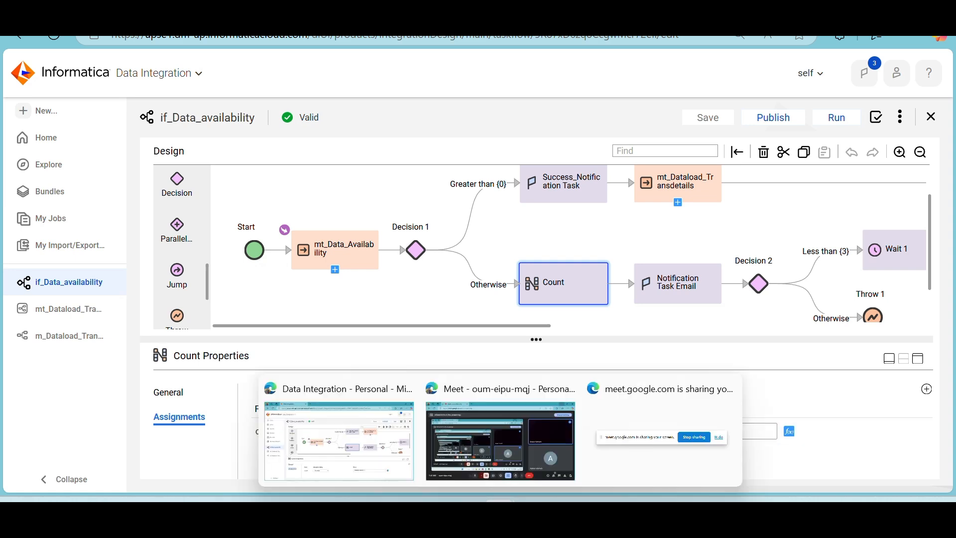
click(522, 451)
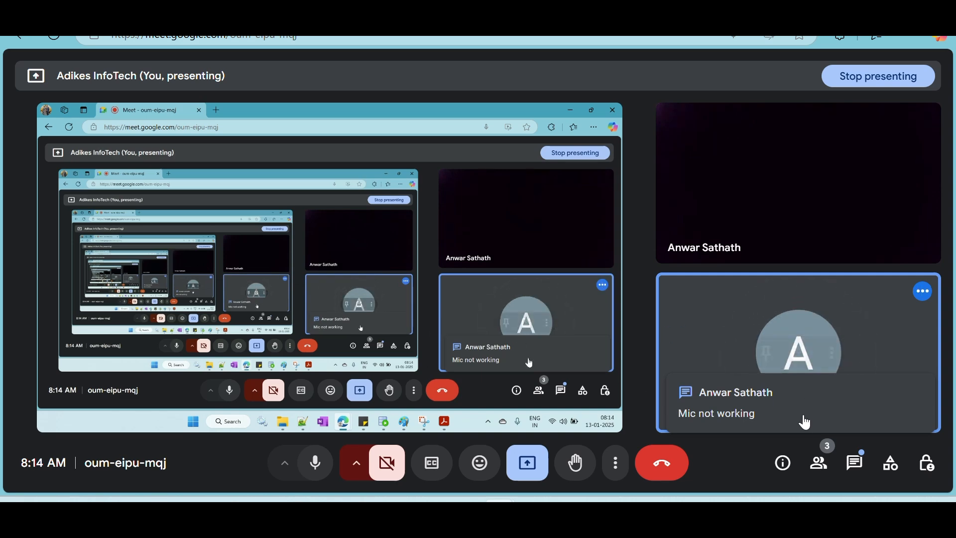
click(855, 462)
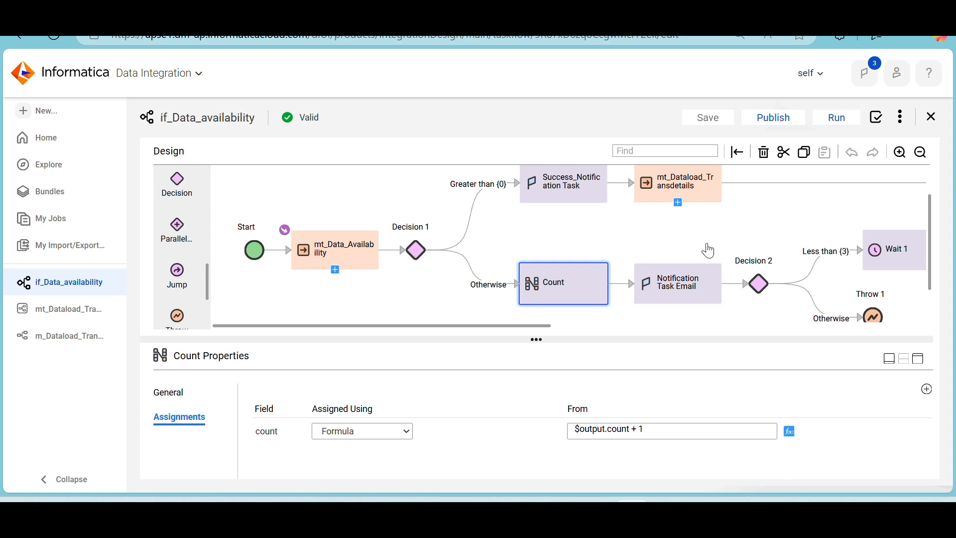
Step: Return to Informatica, run the if_Data_availability taskflow and open its job list
click(844, 120)
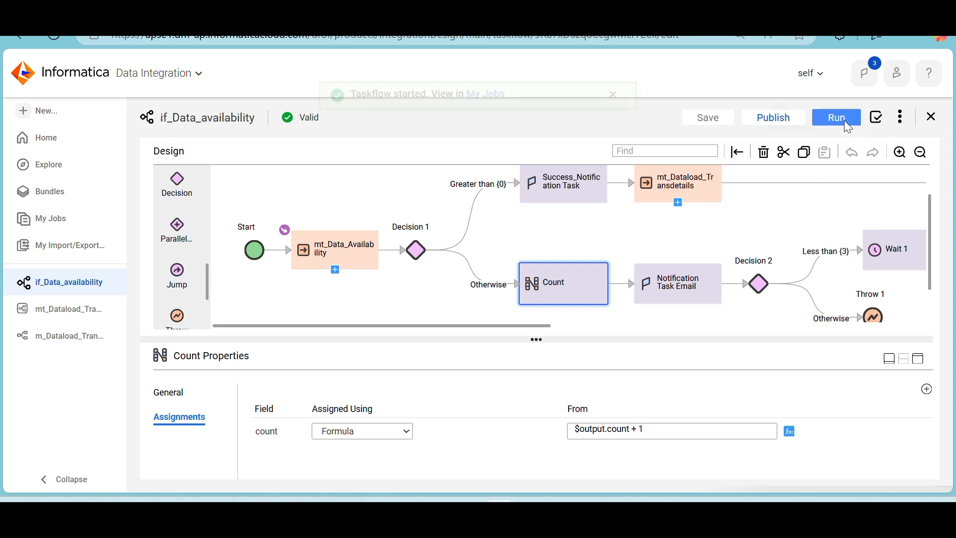
click(486, 118)
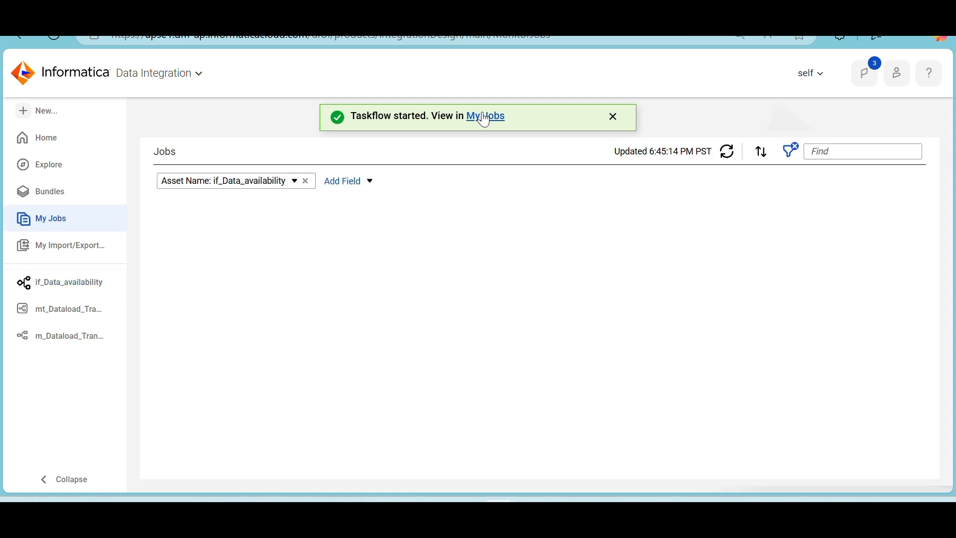
Step: Close the open mt_Dataload_Transdetails mapping task and the data load mapping listed below it
click(118, 310)
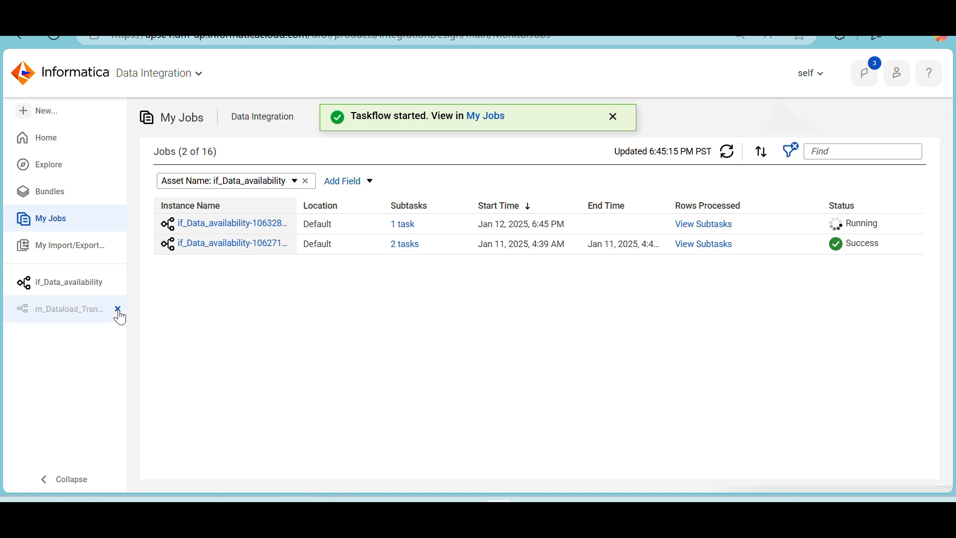
click(118, 311)
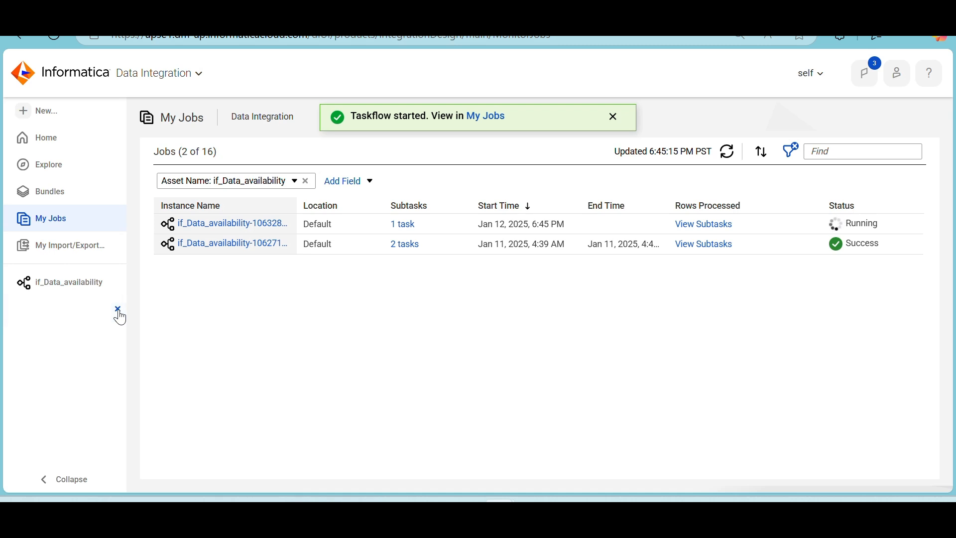
Step: Refresh the job list and open the running if_Data_availability instance to inspect its execution flow
click(724, 156)
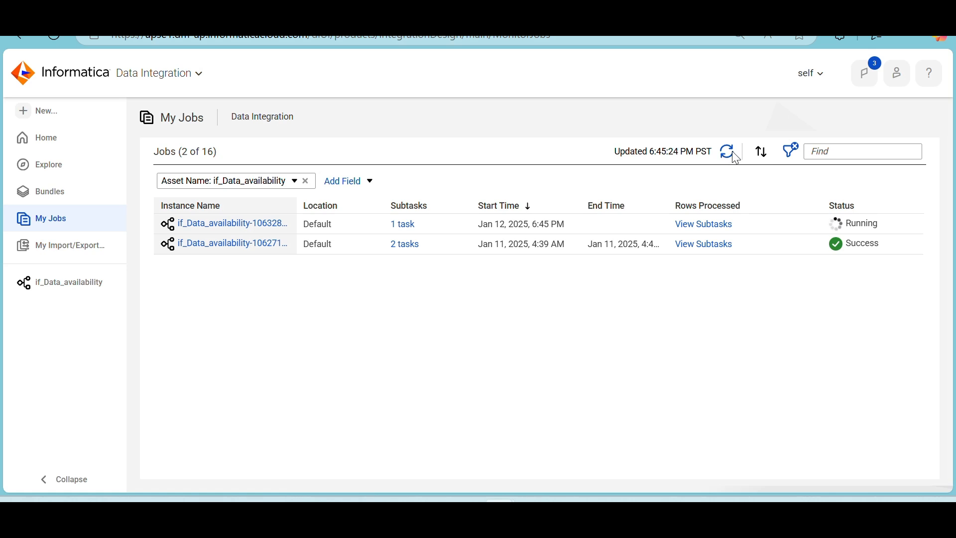
click(275, 225)
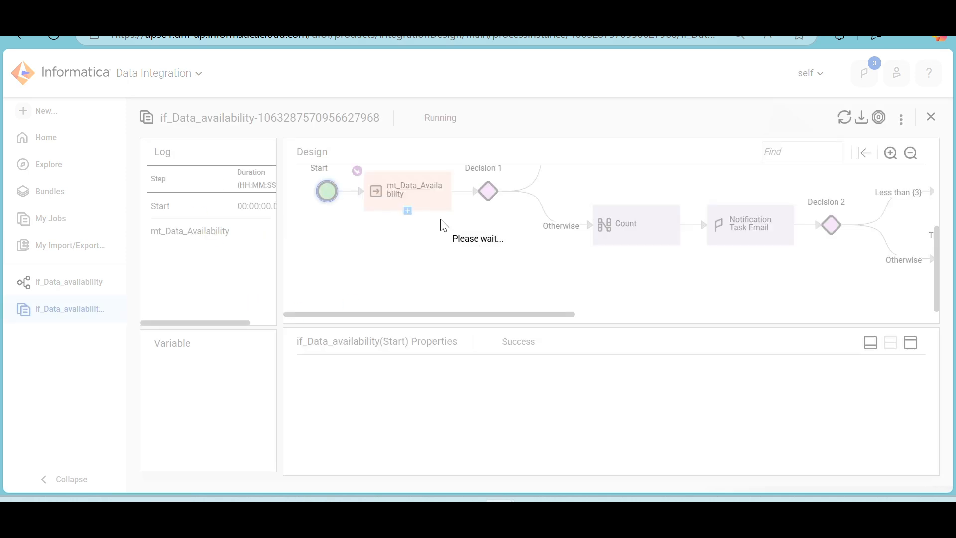
scroll(419, 260, up, 2)
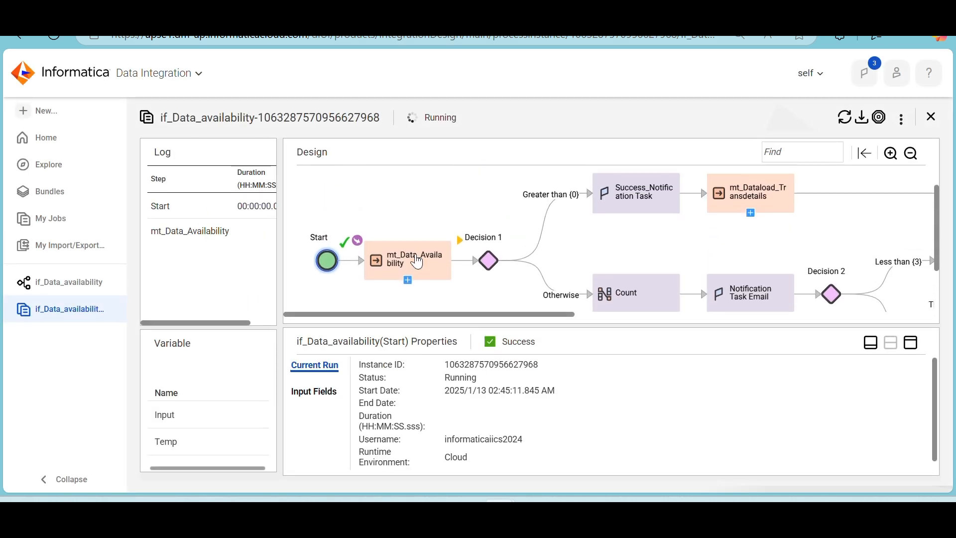
Step: Refresh the running if_Data_availability instance and follow its success branch through mt_Dataload_Transdetails to the End step
click(841, 119)
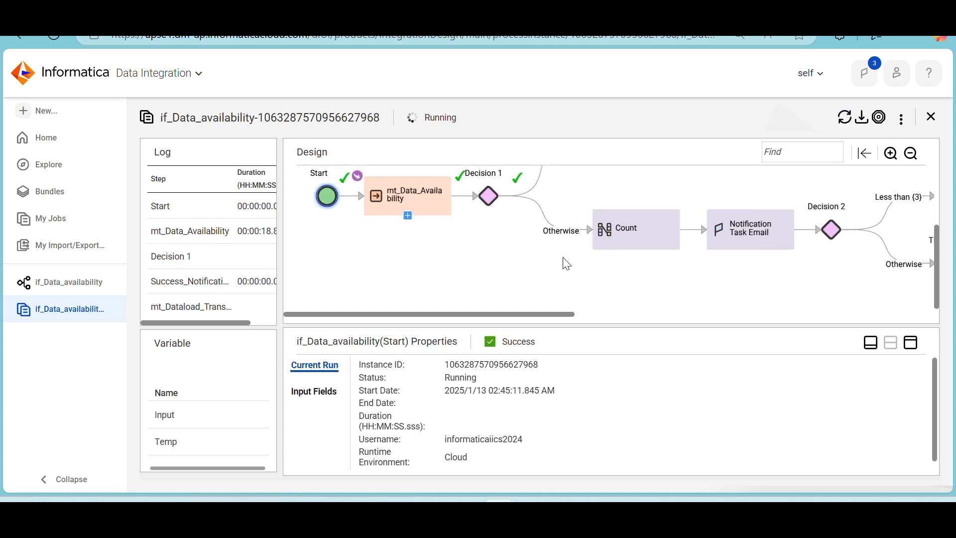
scroll(563, 262, up, 2)
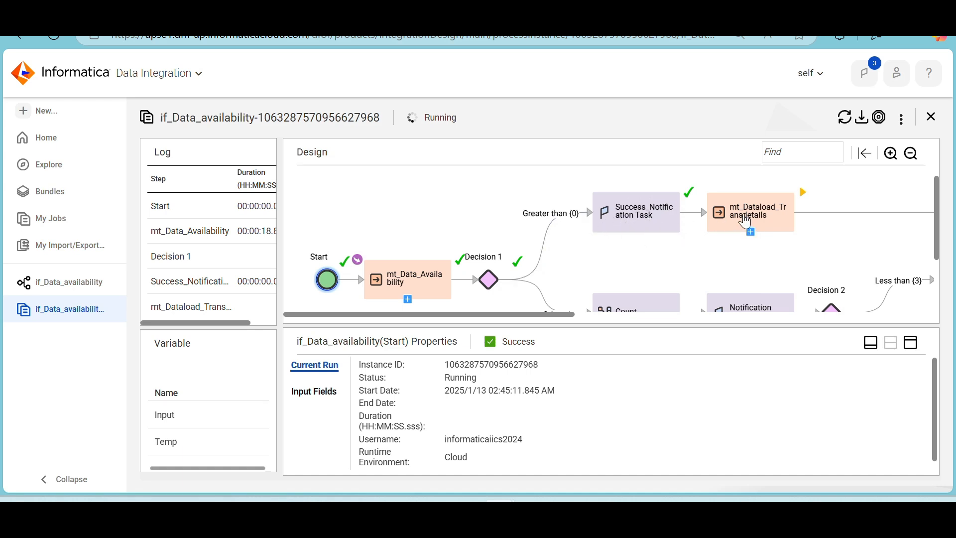
scroll(689, 224, right, 3)
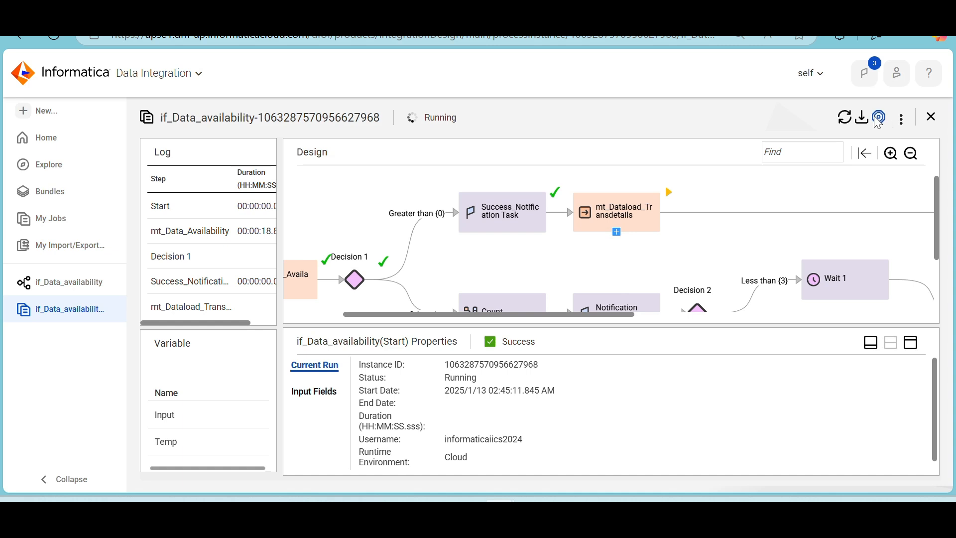
click(845, 117)
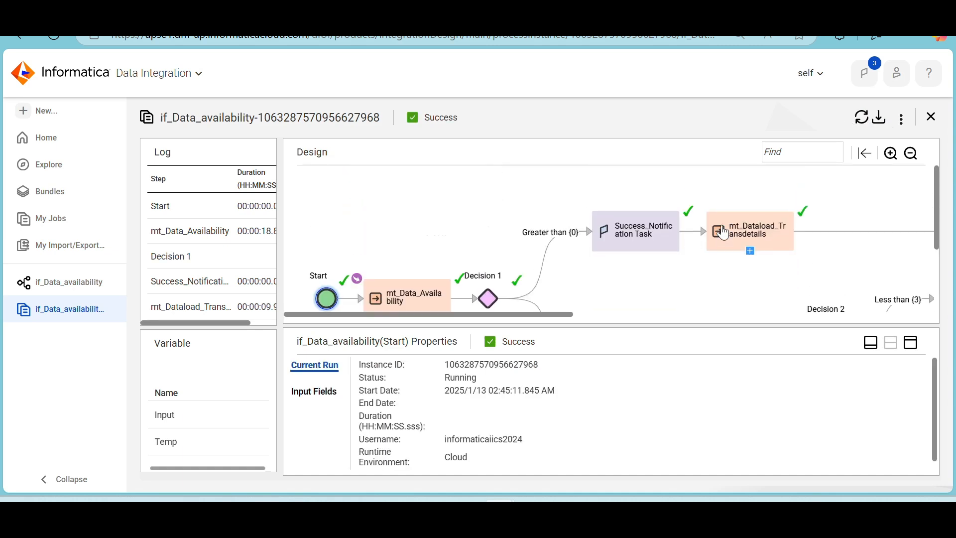
scroll(722, 230, right, 10)
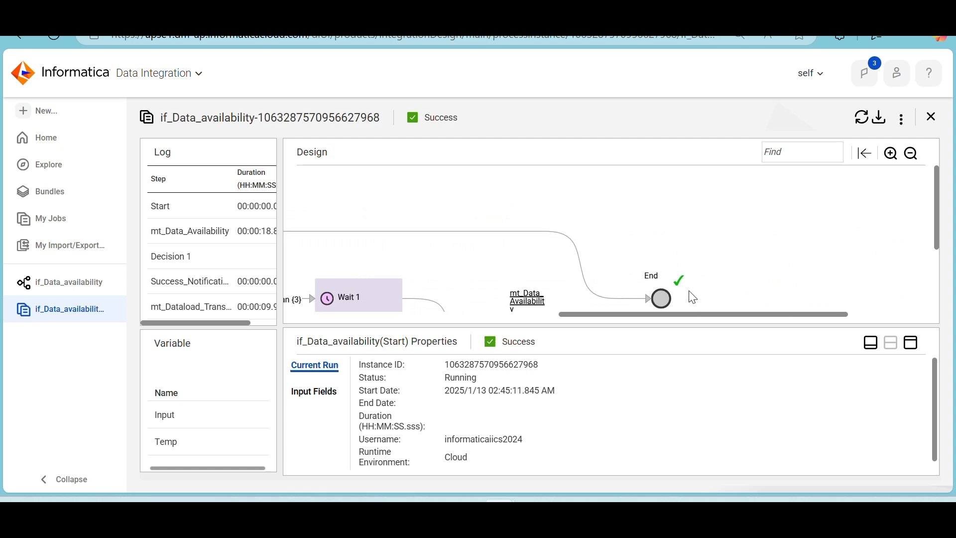
Step: Refresh the if_Data_availability instance once more, review both branches of Decision 1 and close the instance
click(862, 120)
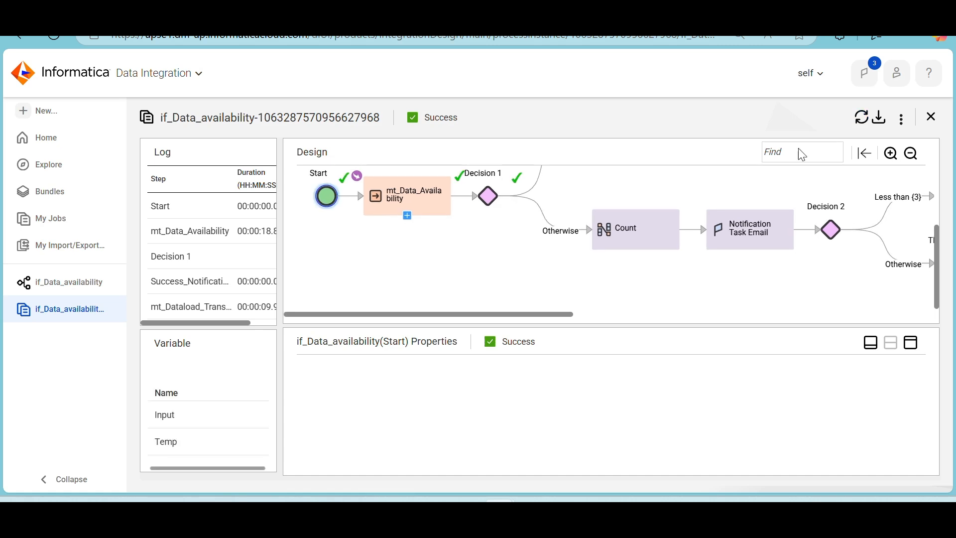
scroll(447, 258, up, 2)
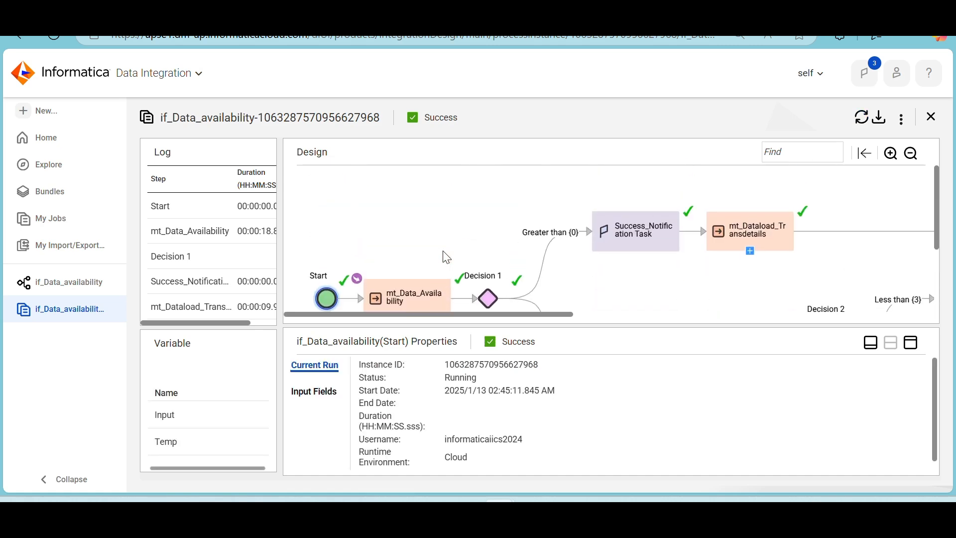
scroll(446, 258, down, 2)
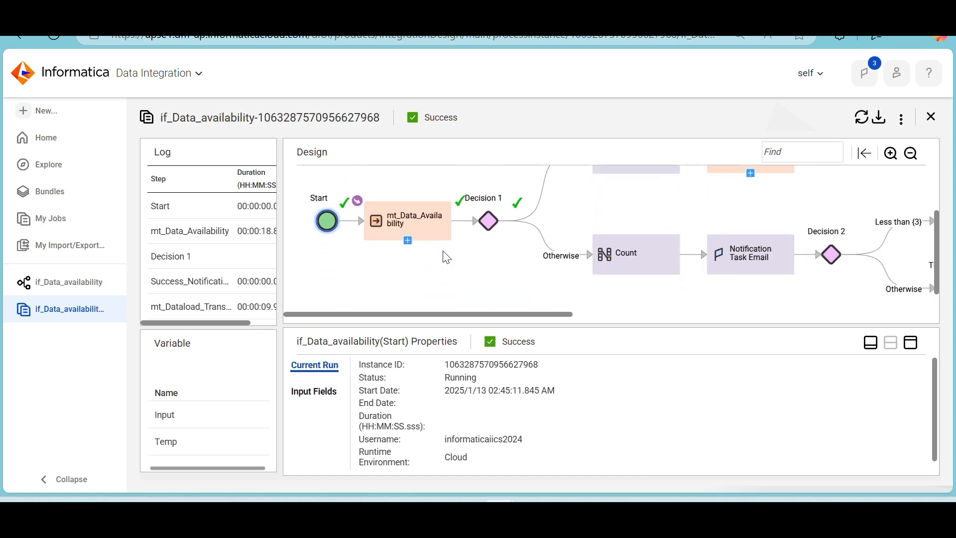
click(930, 118)
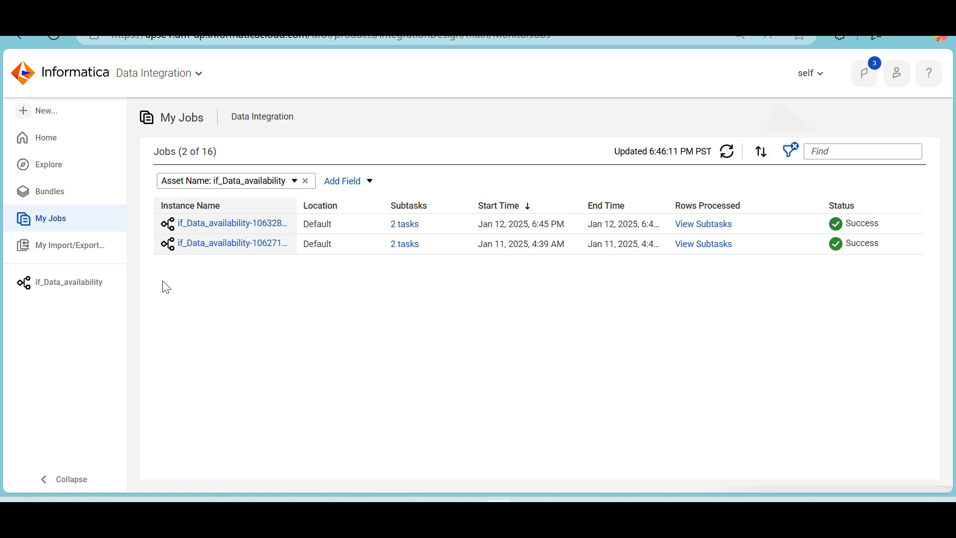
Step: Switch to SQL Developer, change the Target worksheet's query to select * from T_TRANS_DETAILS, run it and review the rows
click(567, 513)
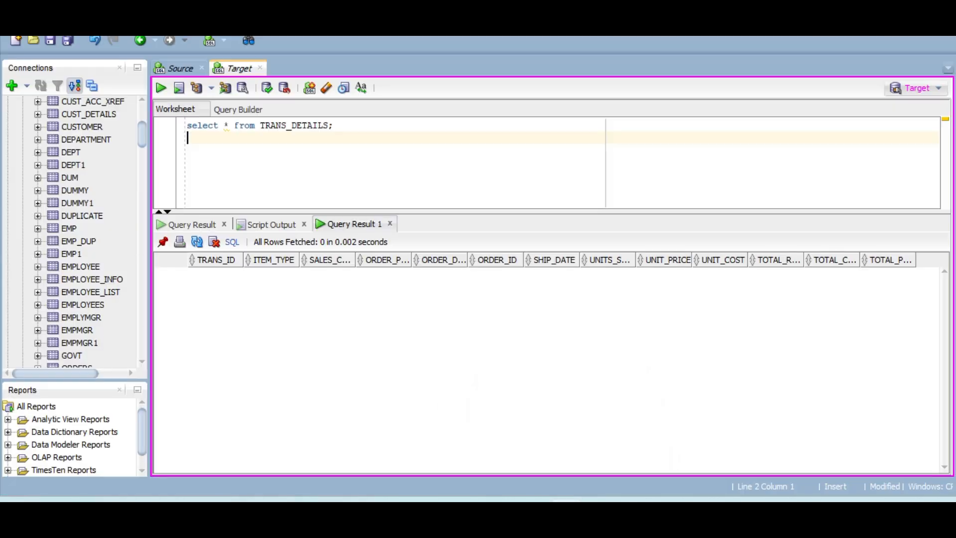
click(230, 125)
click(163, 91)
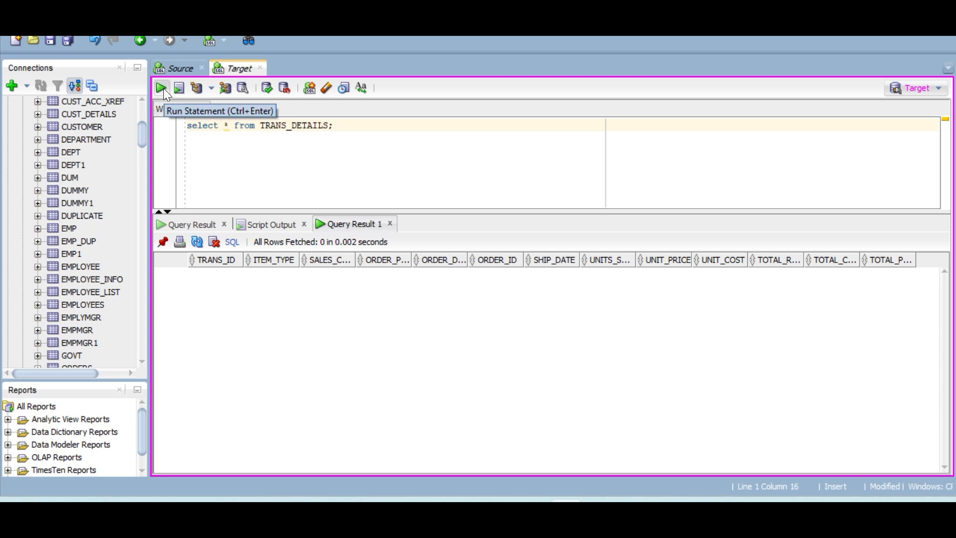
text(T_)
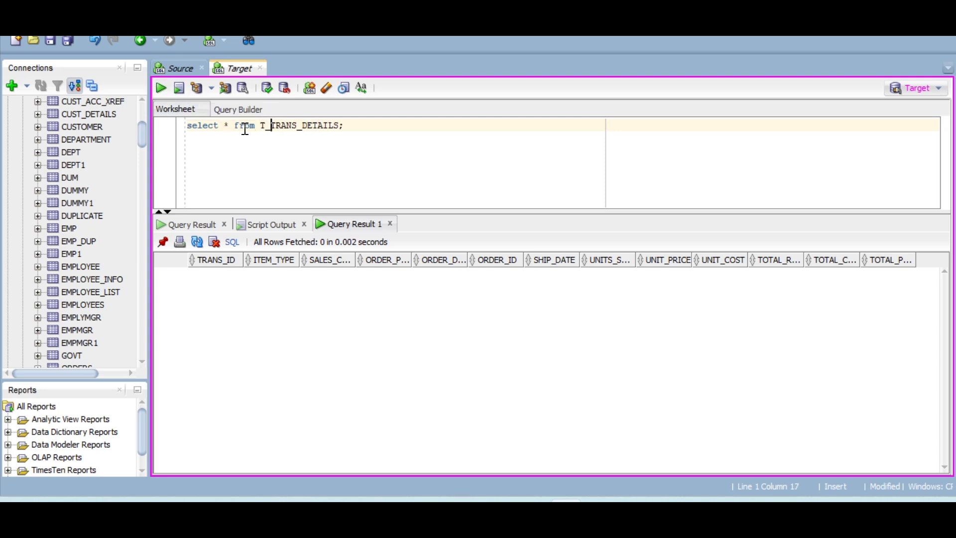
key(ctrl+Return)
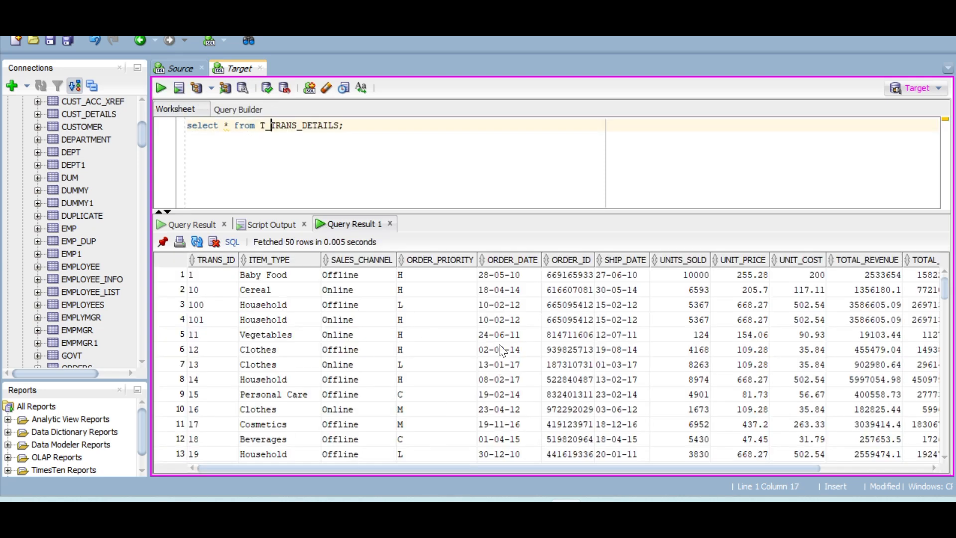
scroll(456, 357, right, 3)
scroll(456, 358, left, 3)
Step: Check the Source worksheet's trans_Details data, then return to Informatica and open the if_Data_availability taskflow
click(185, 68)
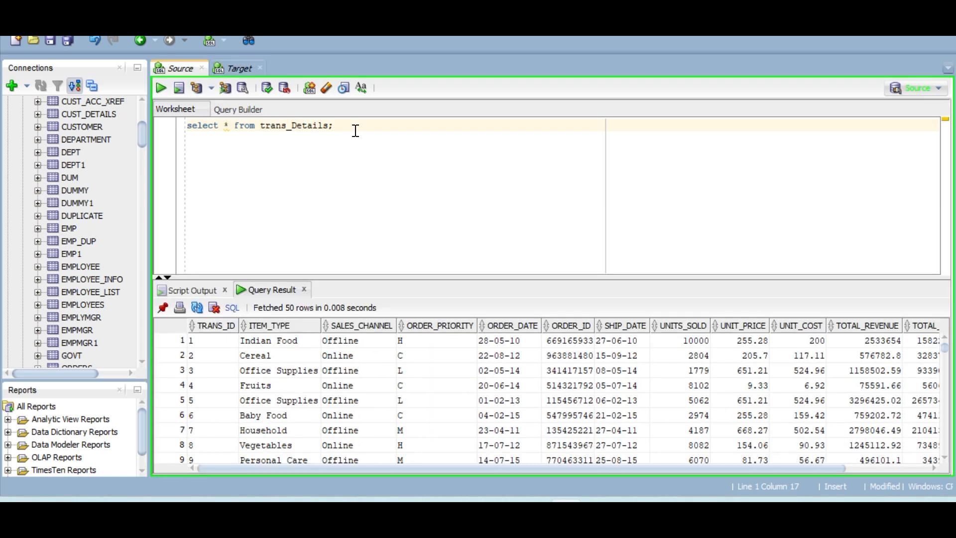
key(alt+Tab)
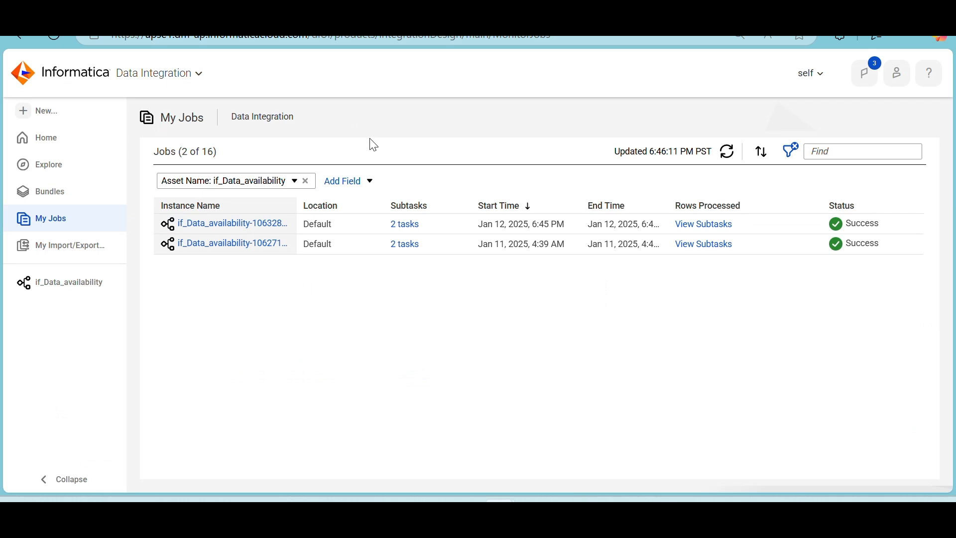
click(72, 293)
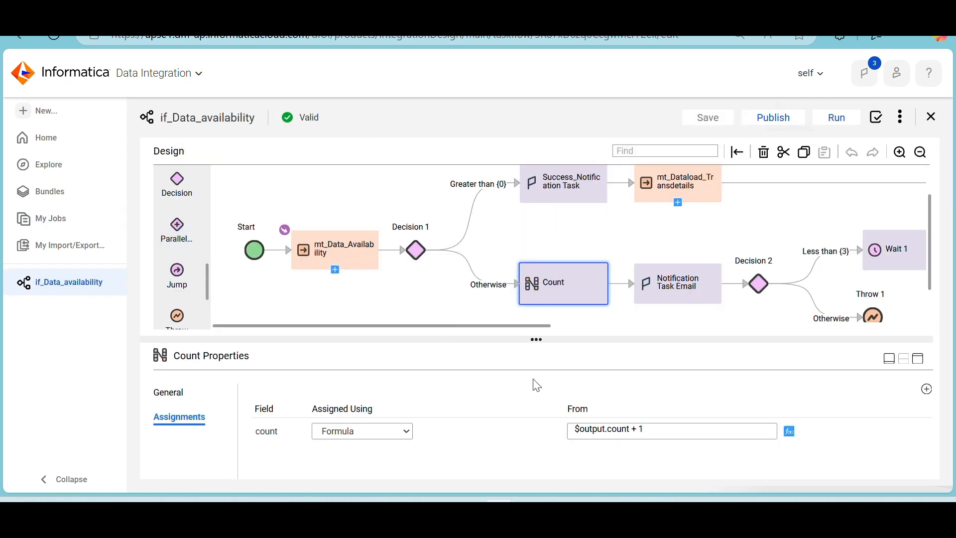
Step: Switch to SQL Developer and try to empty the source table by running truncate table trans_Details; in the Source worksheet
click(531, 495)
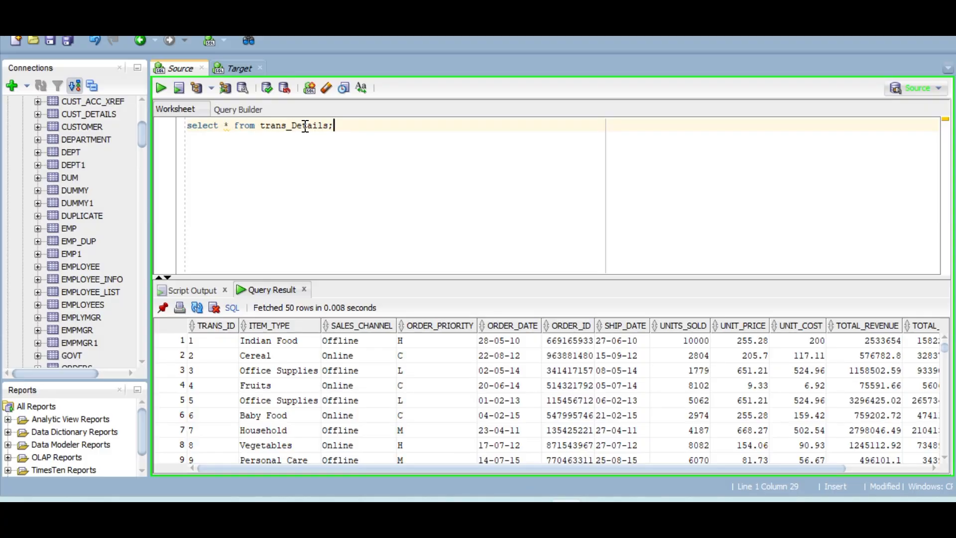
key(Return)
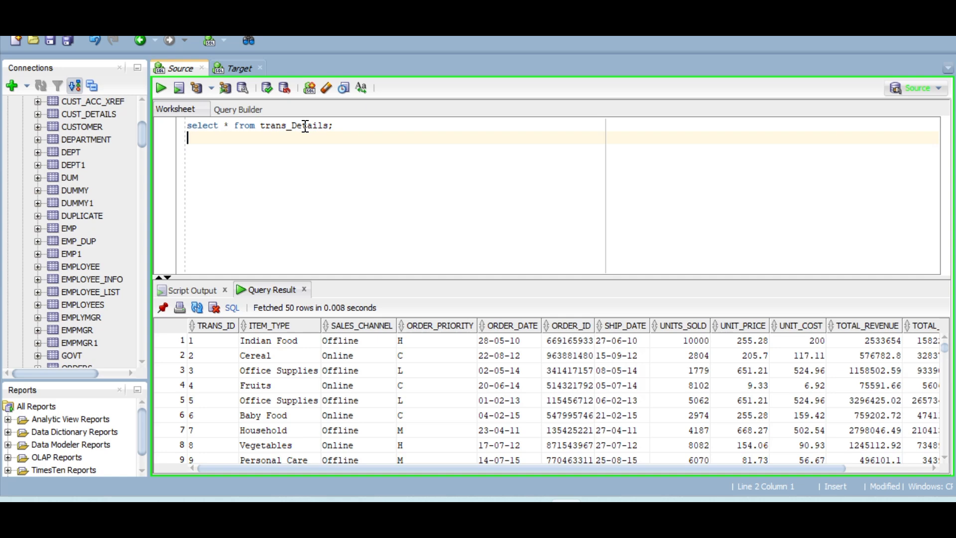
text(truncate table)
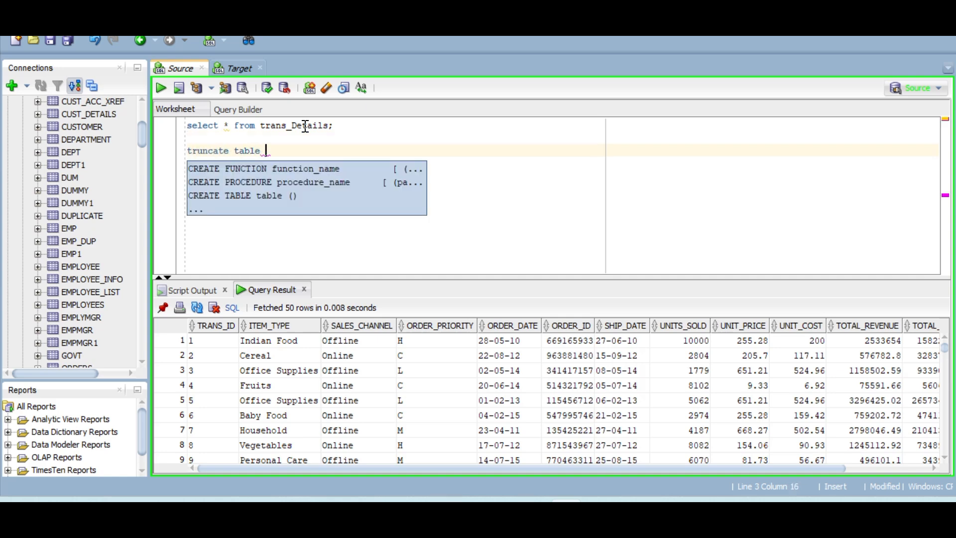
double_click(305, 126)
key(ctrl+c)
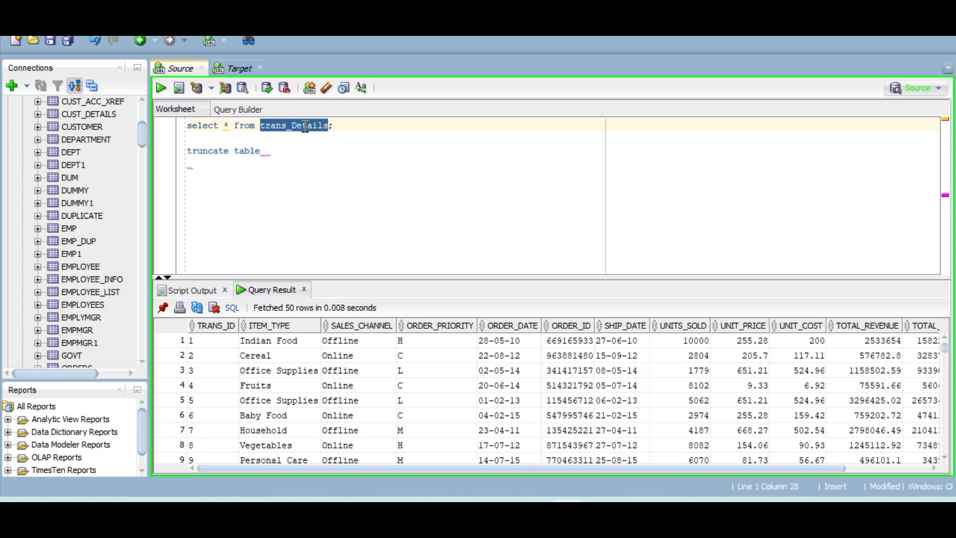
click(267, 149)
key(ctrl+v)
text(;)
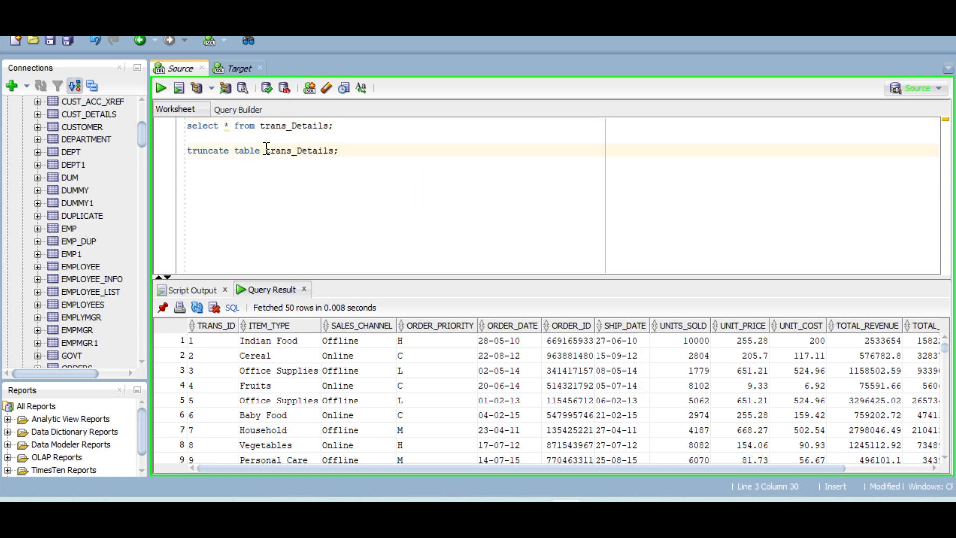
key(ctrl+Return)
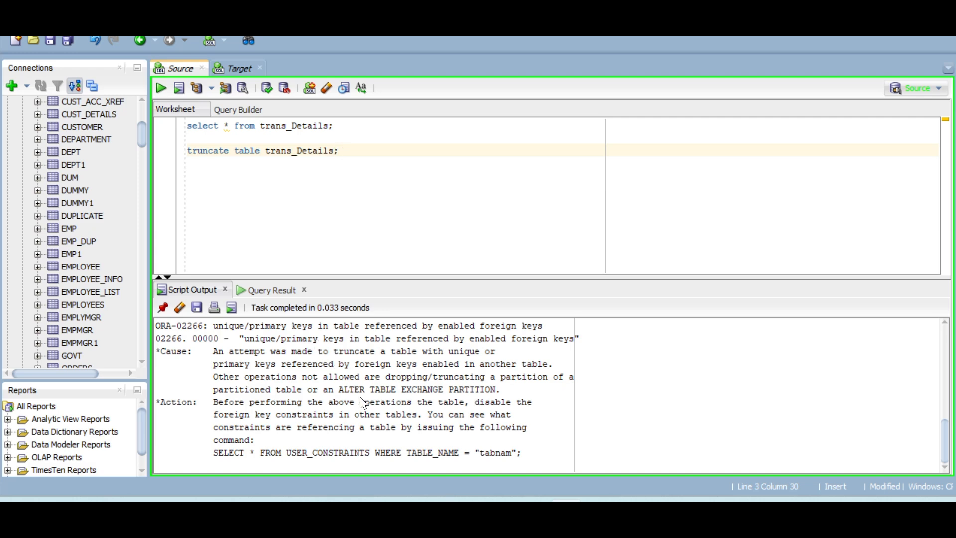
key(ctrl+Return)
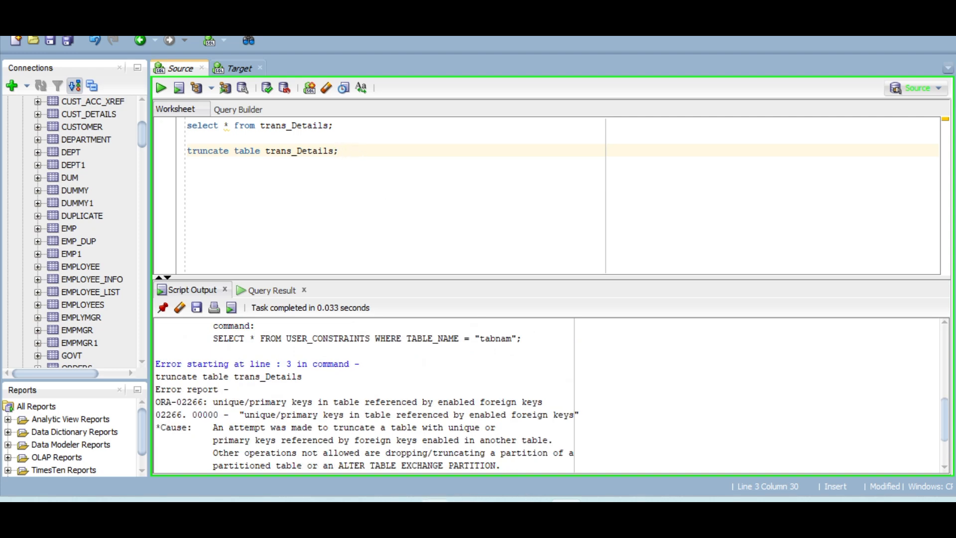
Step: Switch to the browser window with the Meet call, open Gmail in a new tab and shrink the floating call window
mouse_move(499, 501)
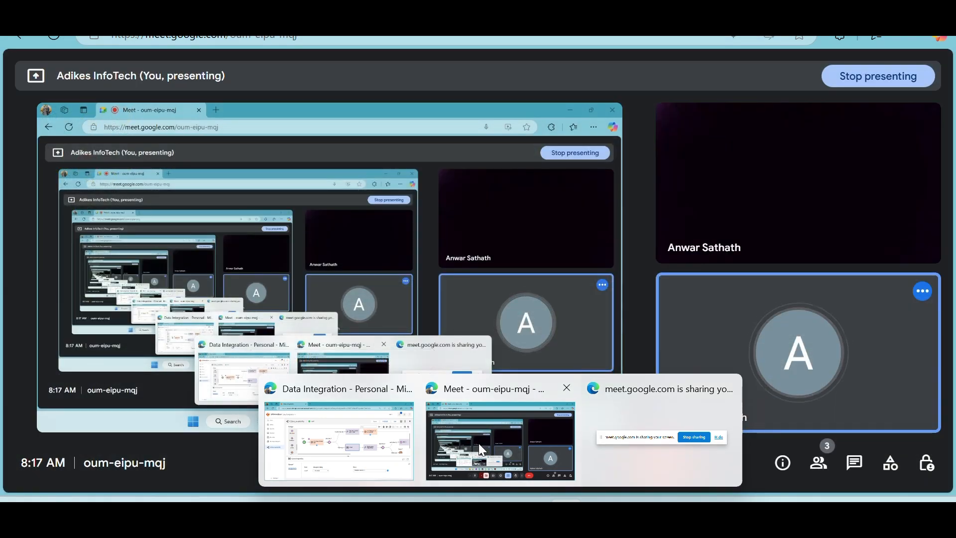
click(479, 443)
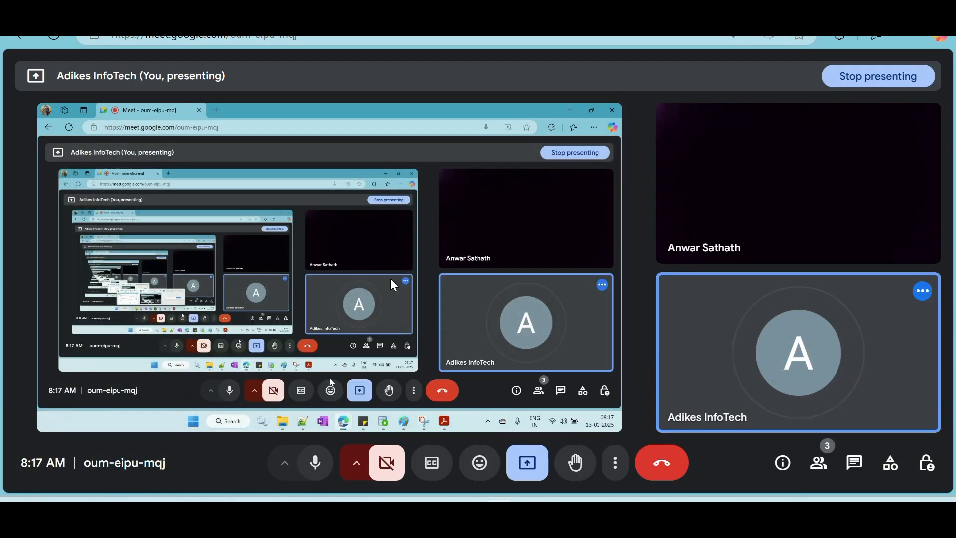
click(292, 7)
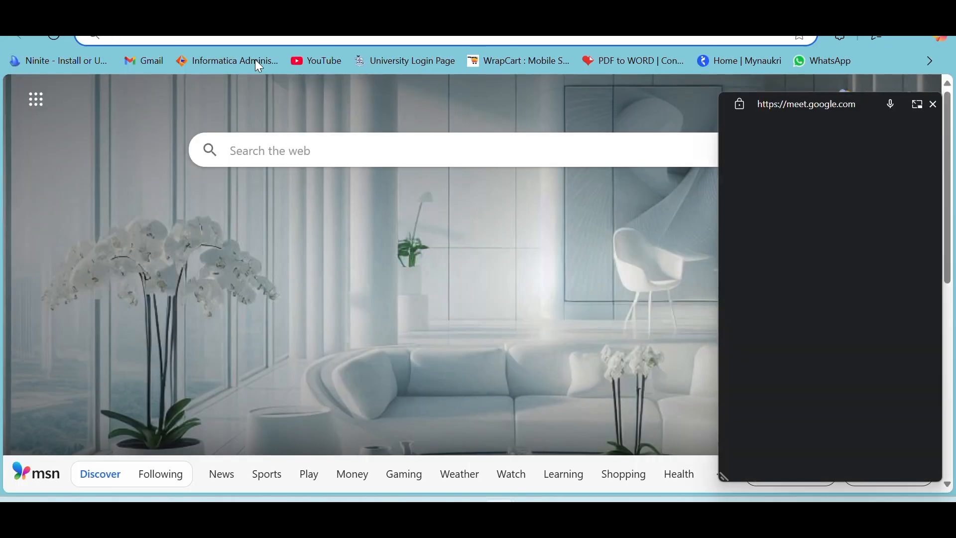
click(143, 61)
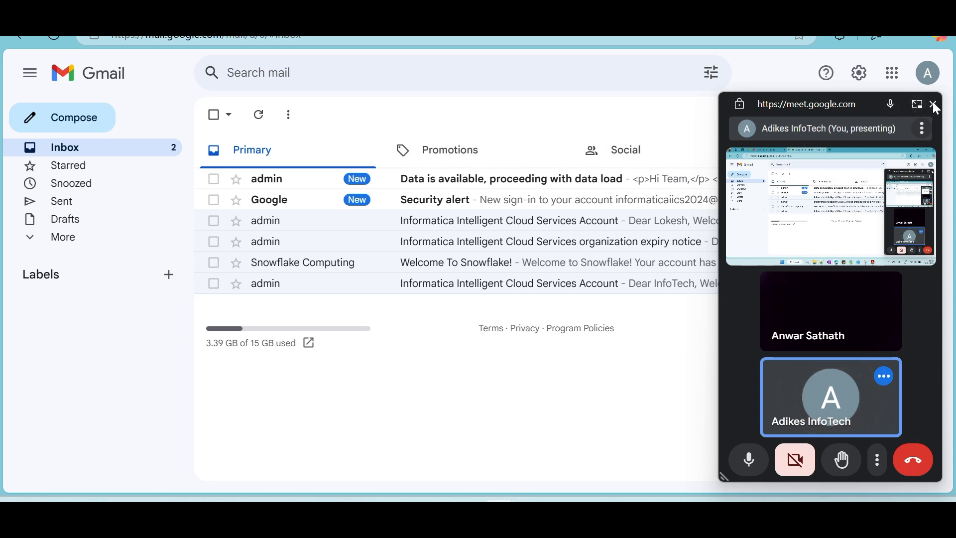
drag(872, 96, 822, 364)
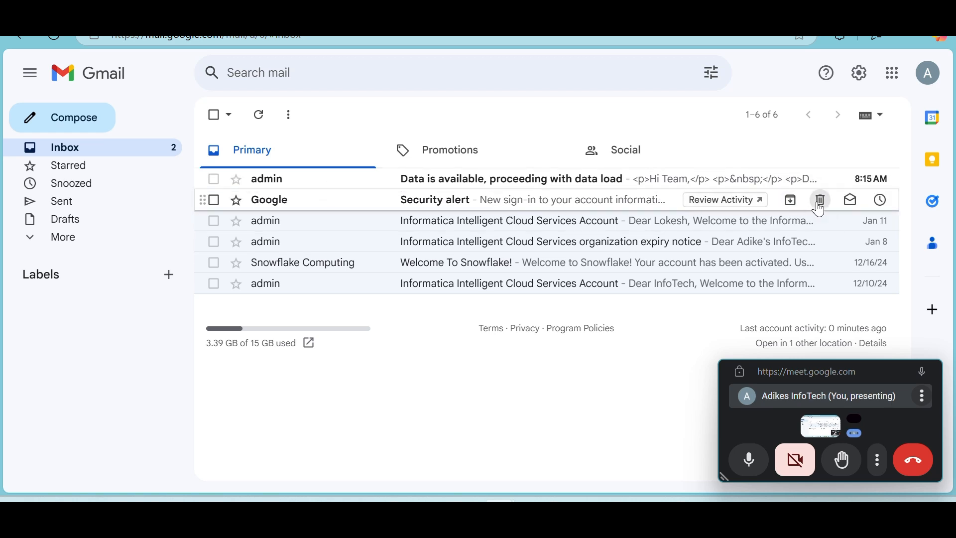
Step: Delete the Google security alert and open the "Data is available, proceeding with data load" email to check its body and success rows
click(820, 201)
click(439, 186)
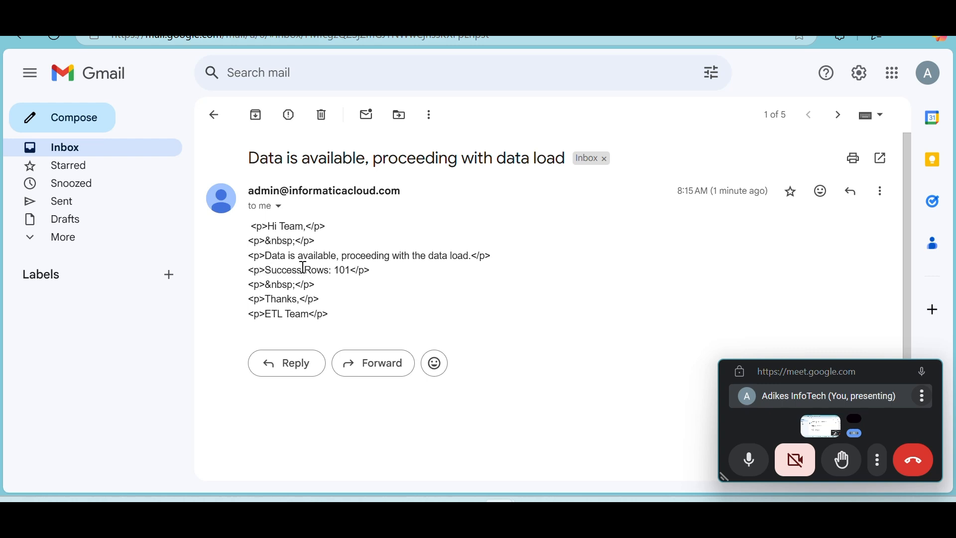
double_click(337, 270)
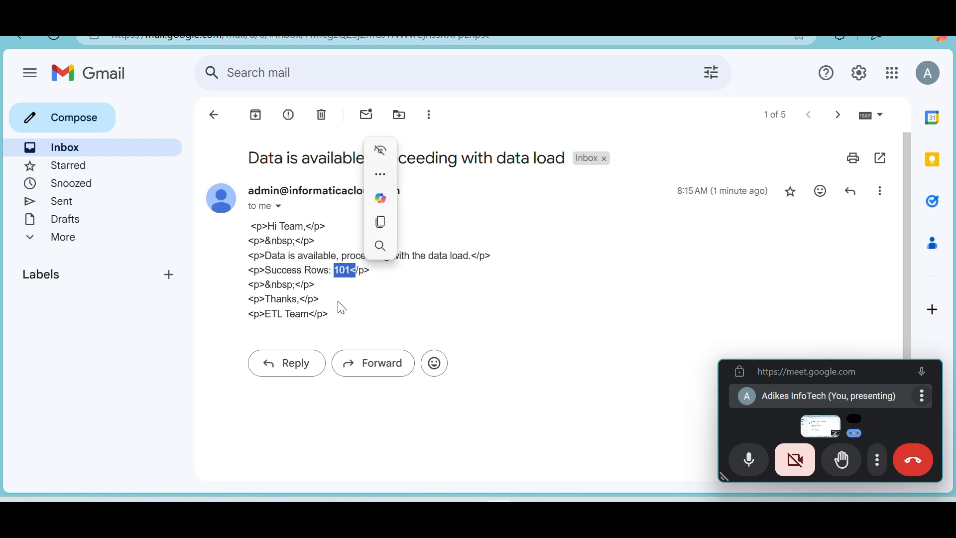
click(339, 322)
drag(339, 323, 253, 233)
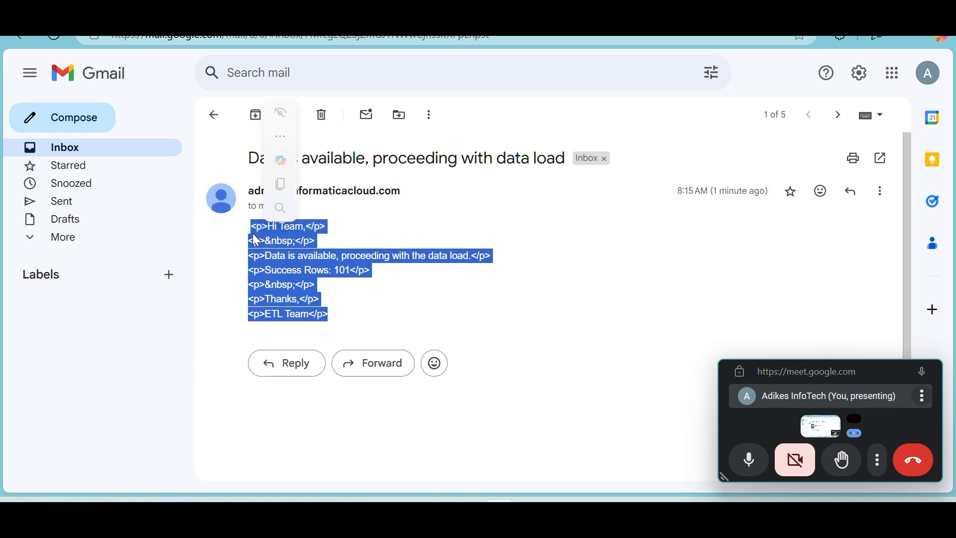
click(385, 239)
Step: Return to the if_Data_availability taskflow, open the Success_Notification Task properties and close the floating Meet window
mouse_move(500, 512)
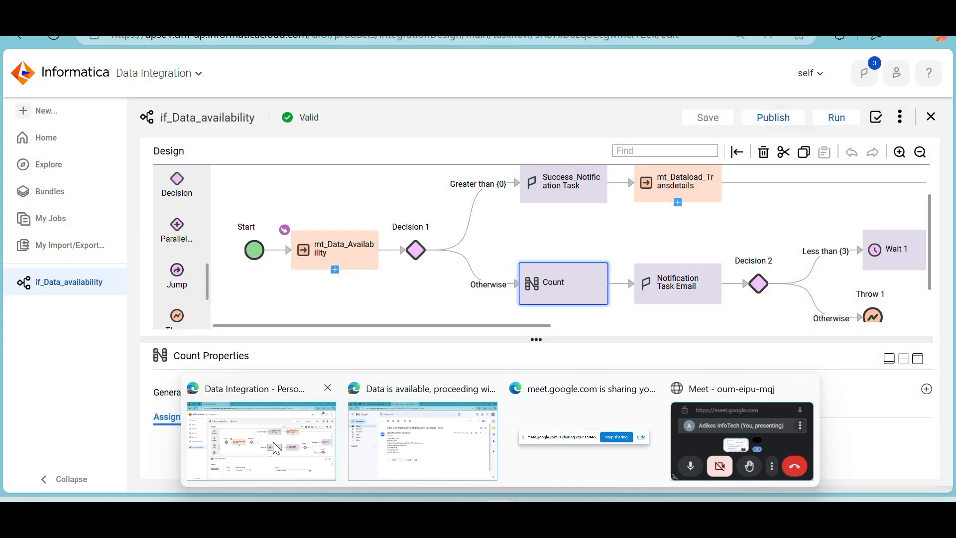
click(275, 446)
click(558, 184)
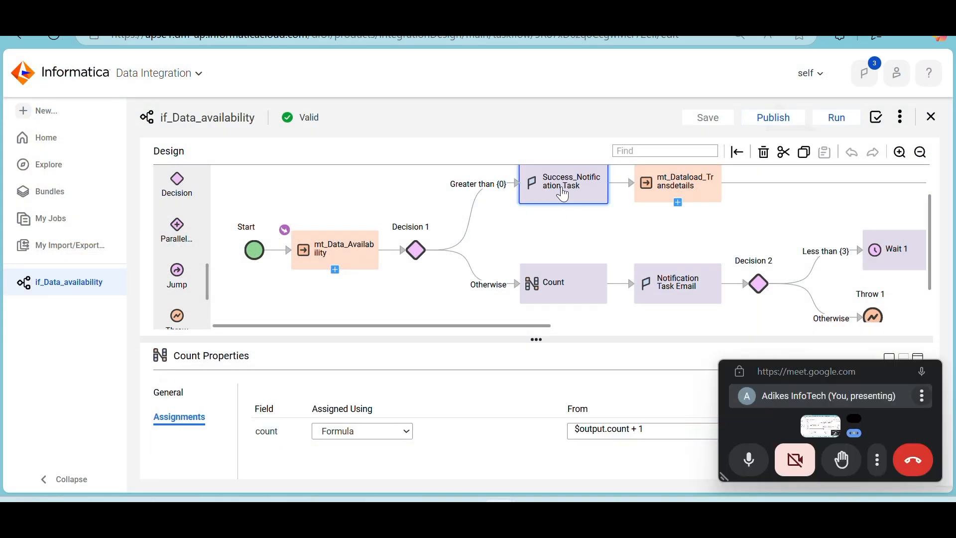
mouse_move(925, 381)
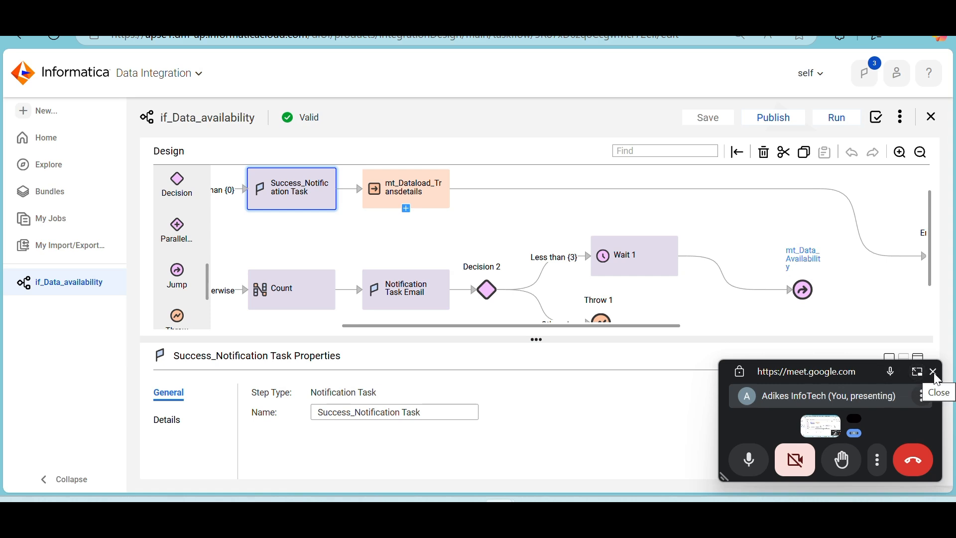
click(934, 373)
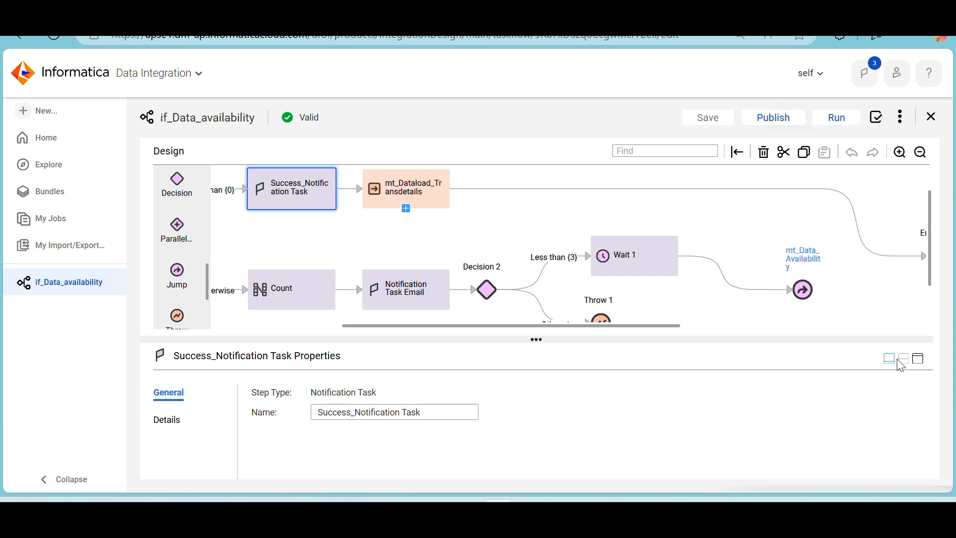
click(175, 423)
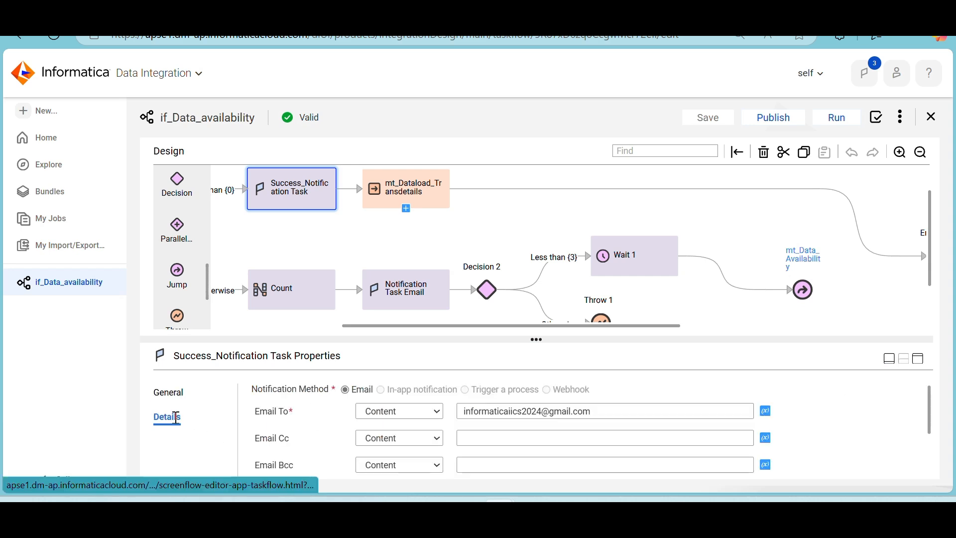
click(920, 361)
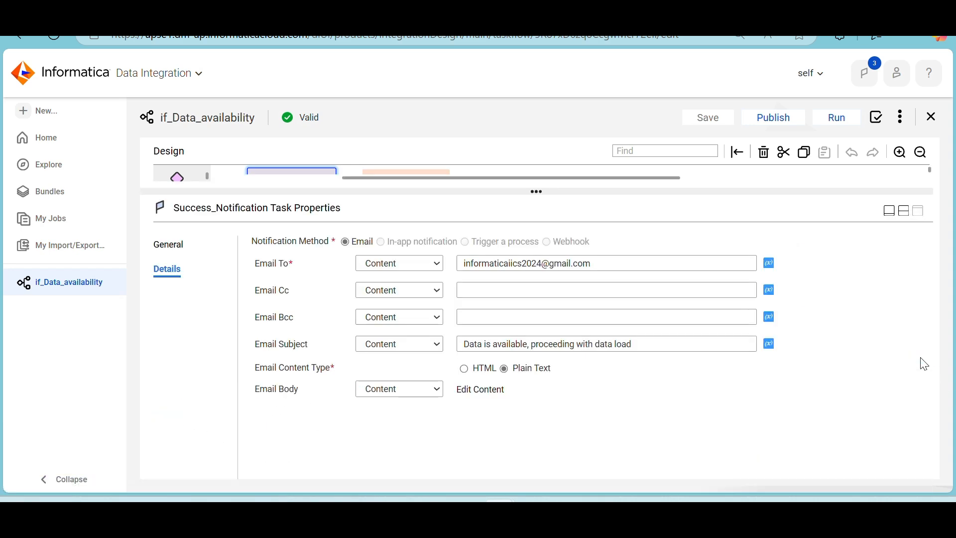
click(431, 390)
click(431, 390)
click(481, 391)
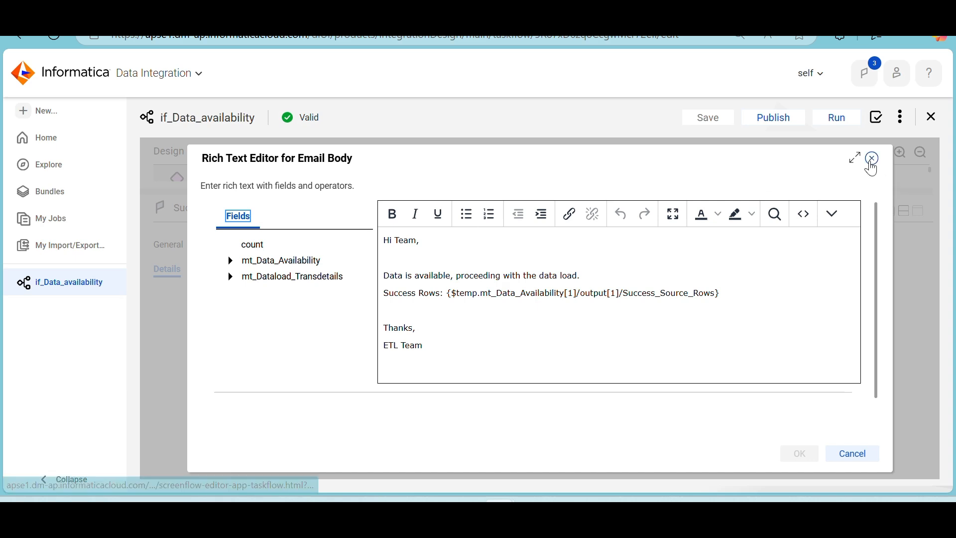
click(872, 159)
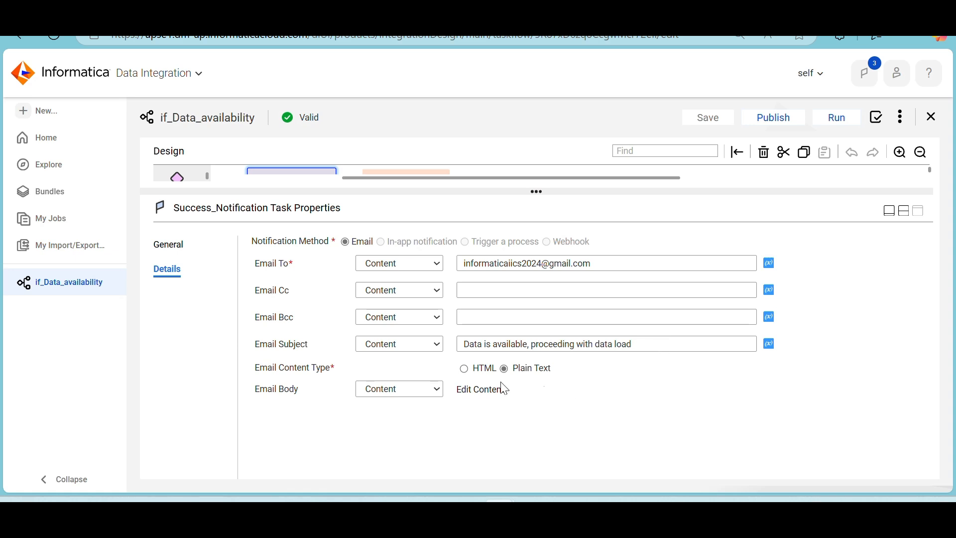
click(465, 369)
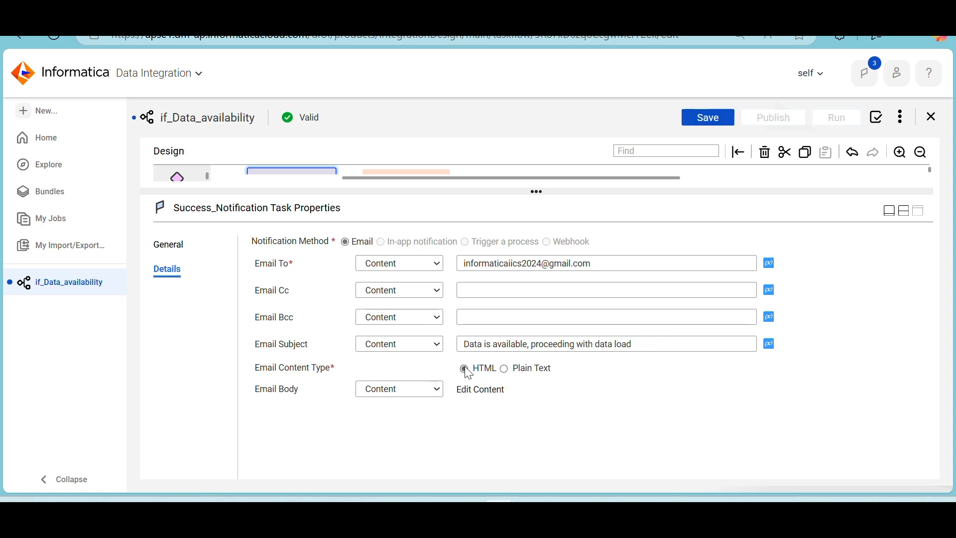
click(483, 391)
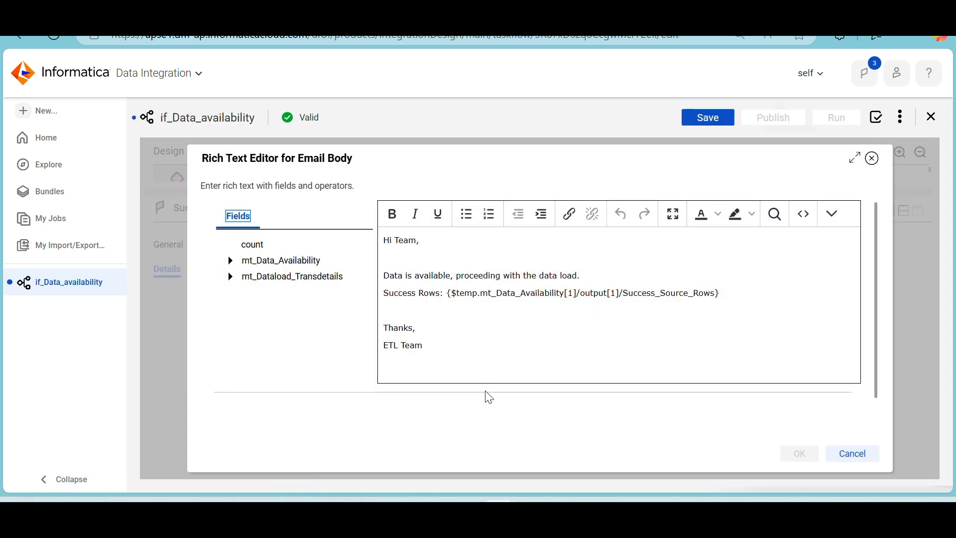
click(873, 160)
click(709, 122)
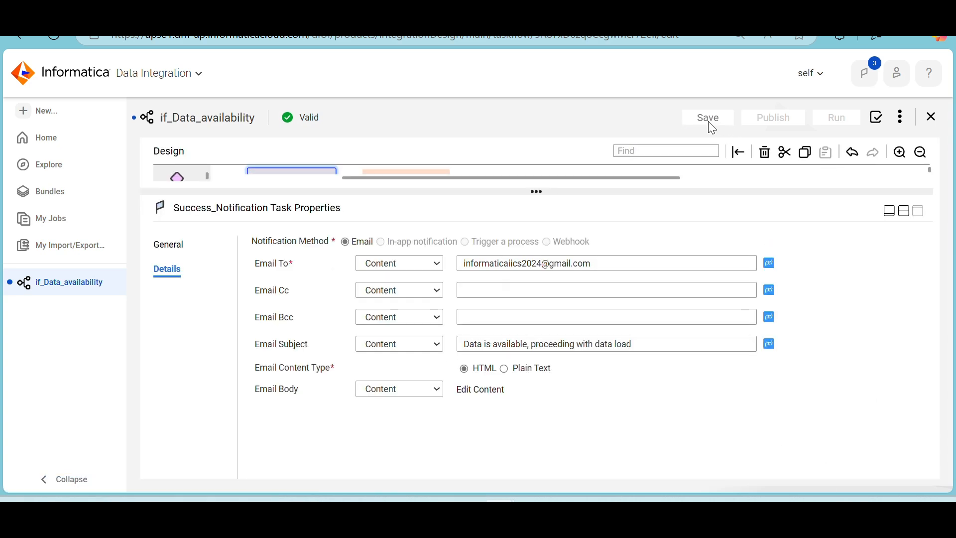
click(906, 211)
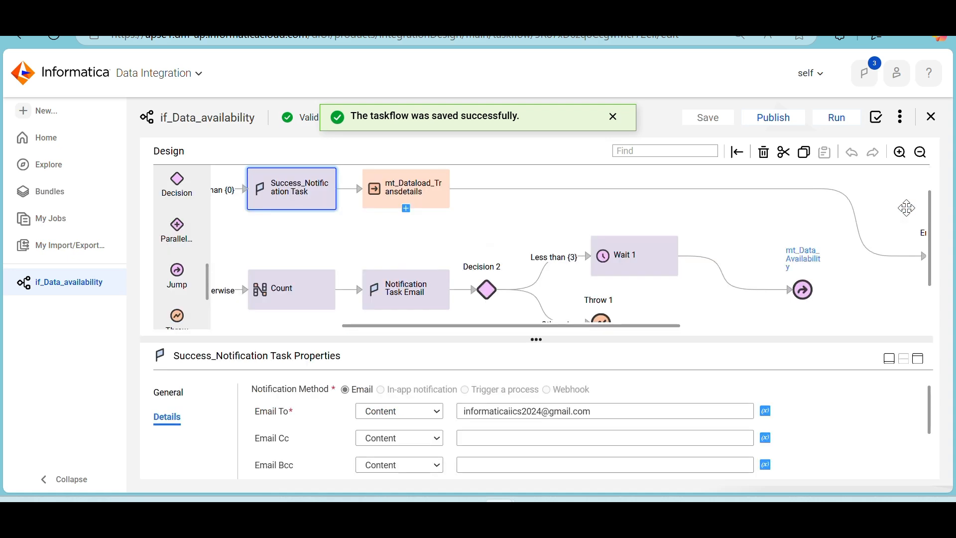
Step: Run the if_Data_availability taskflow and follow its new run in My Jobs, refreshing the job list
click(831, 118)
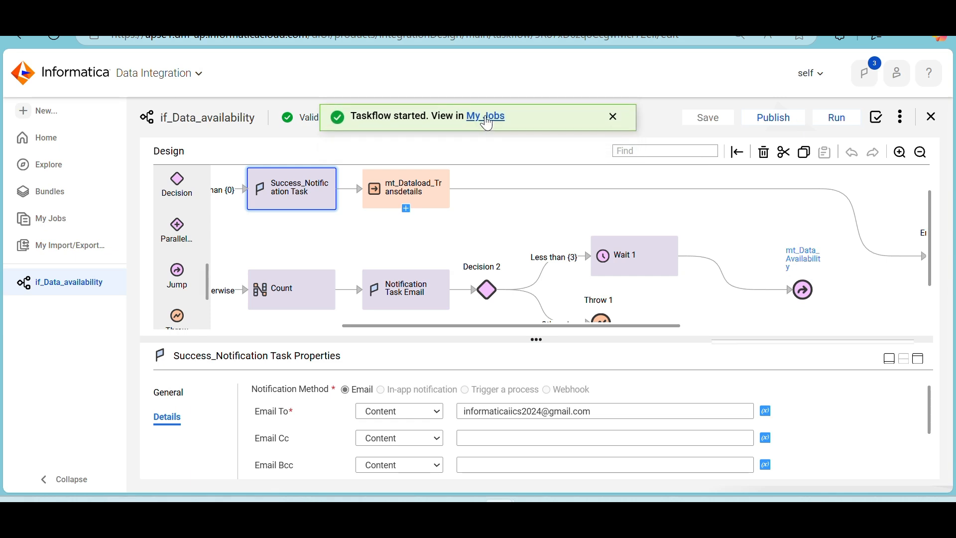
click(487, 120)
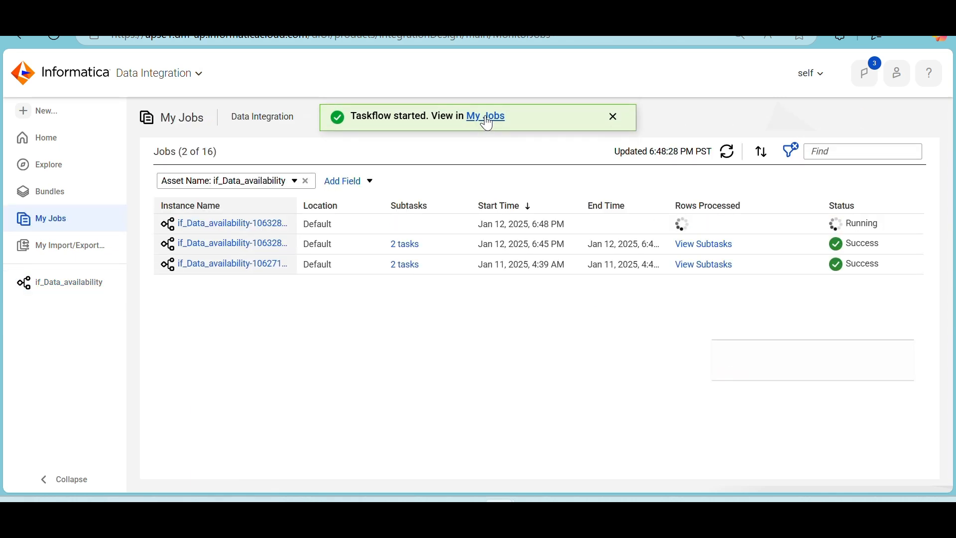
click(729, 152)
click(728, 153)
click(729, 153)
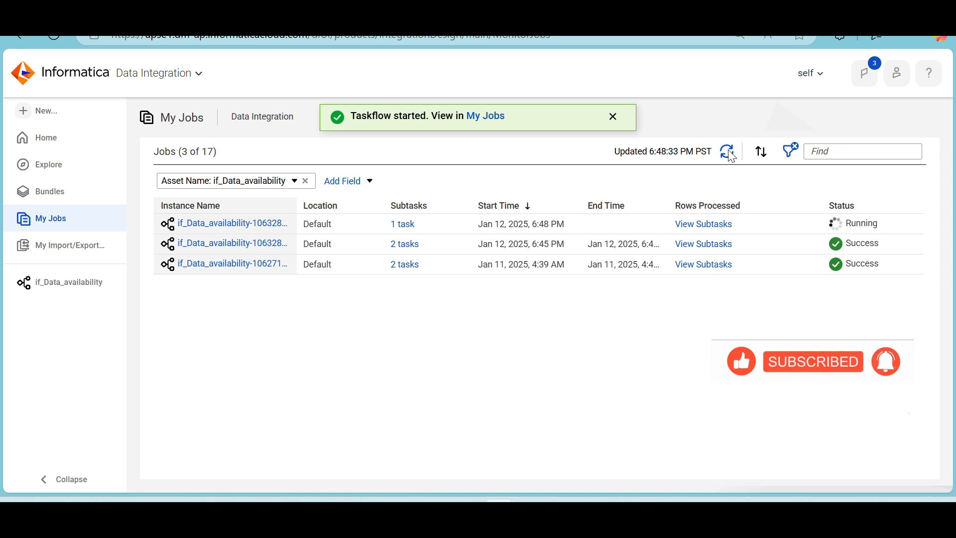
Step: Switch to Gmail, refresh the inbox and check the body formatting of the newest "Data is available, proceeding with data load" email
mouse_move(500, 511)
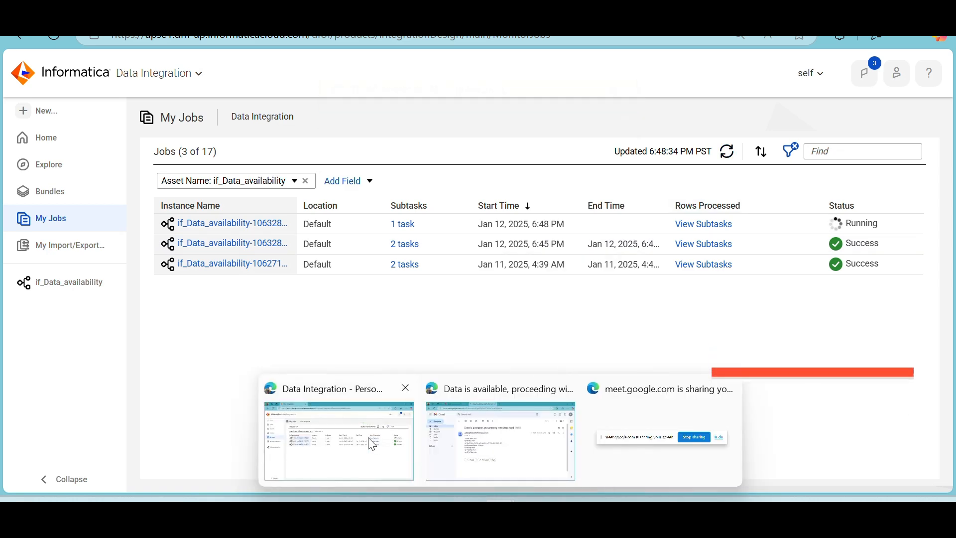
click(485, 429)
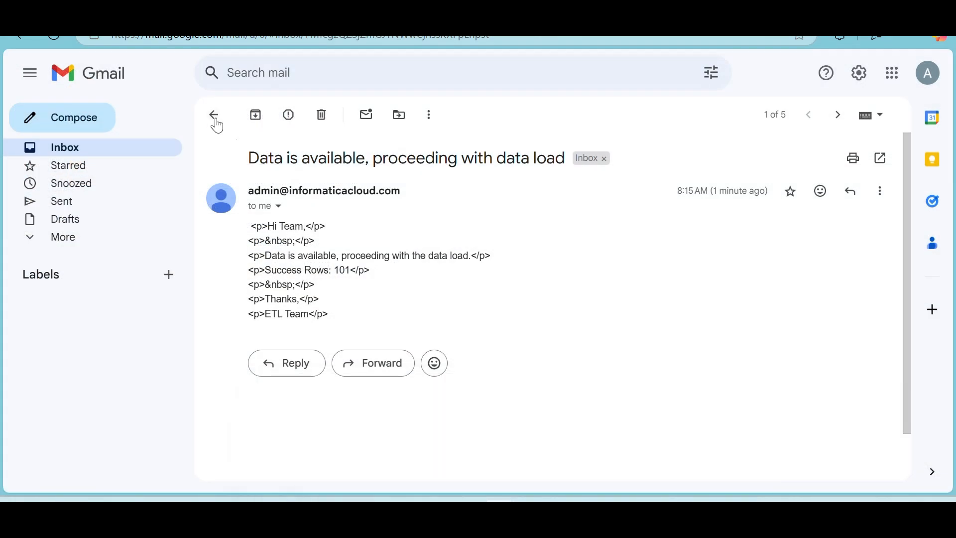
click(213, 118)
click(260, 116)
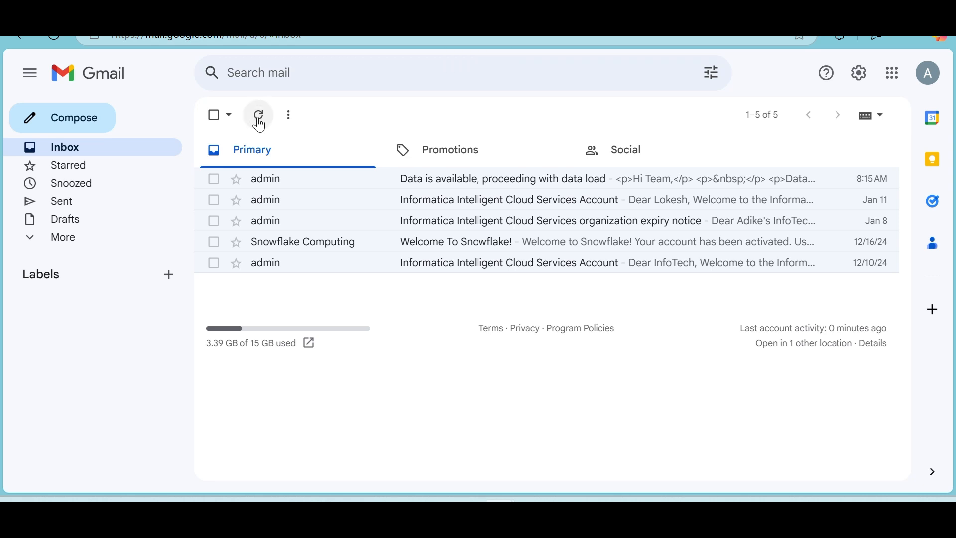
click(258, 117)
click(259, 117)
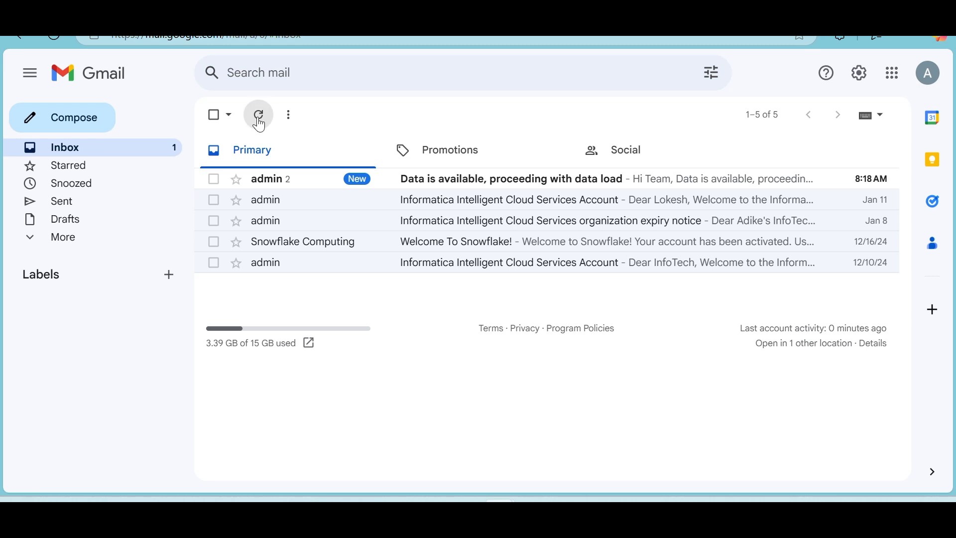
click(435, 184)
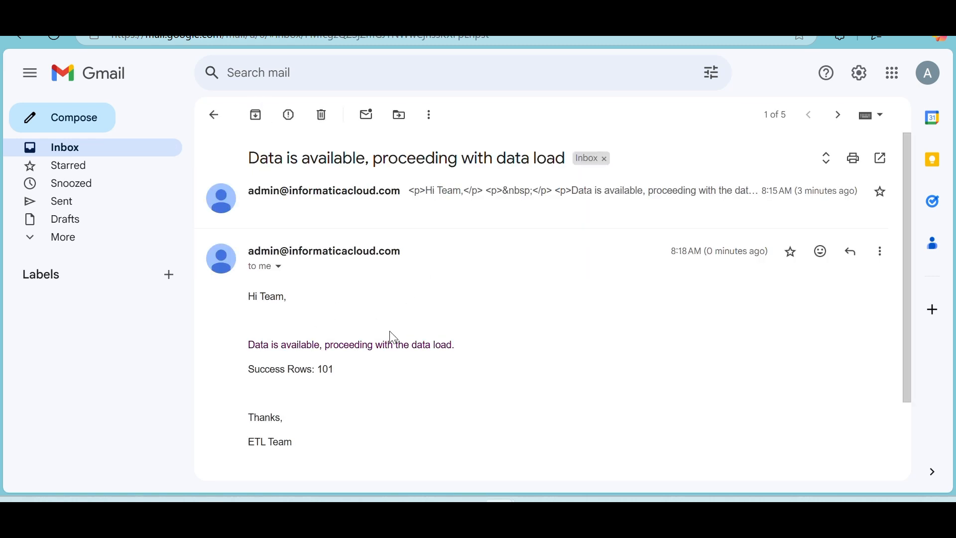
scroll(369, 332, down, 2)
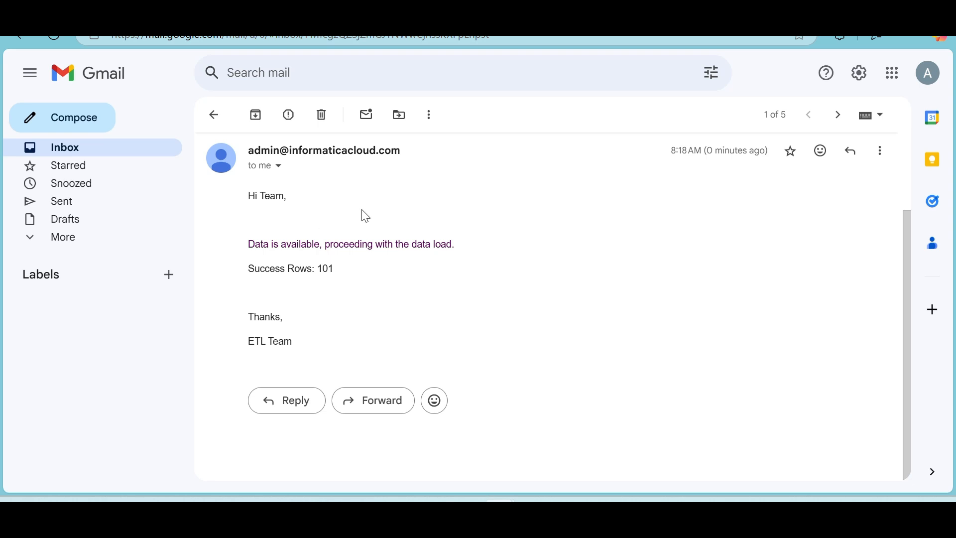
scroll(345, 273, up, 1)
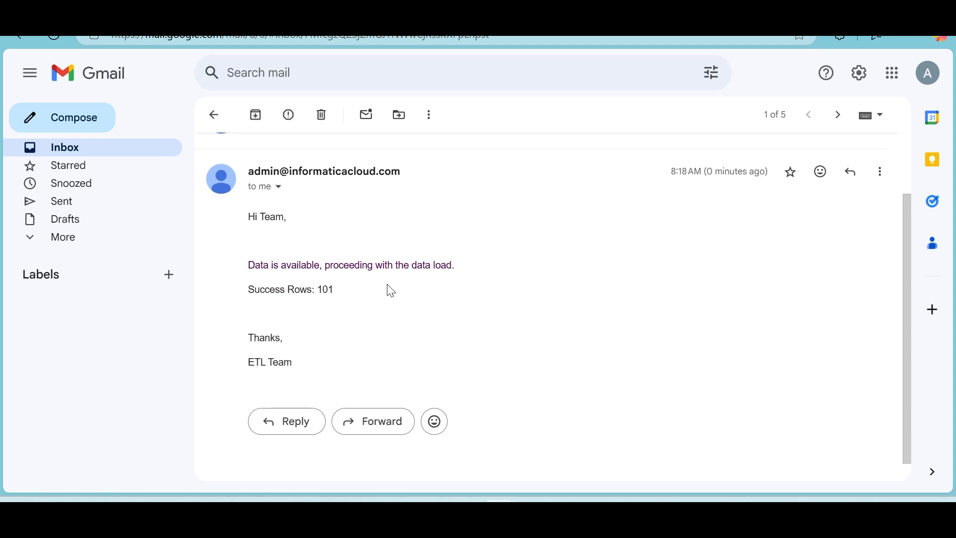
click(214, 115)
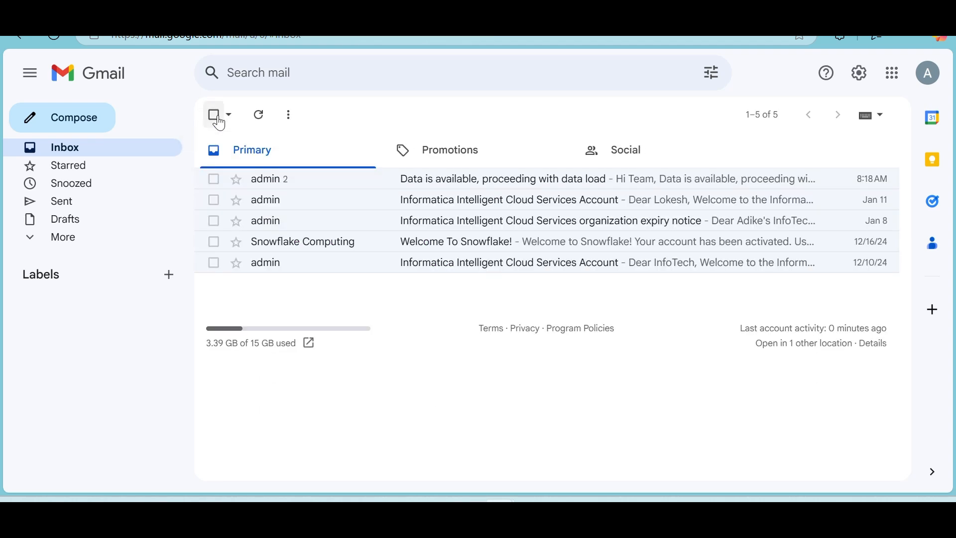
Step: Return to My Jobs in Informatica, refresh the run's status and reopen the if_Data_availability taskflow
key(alt+Tab)
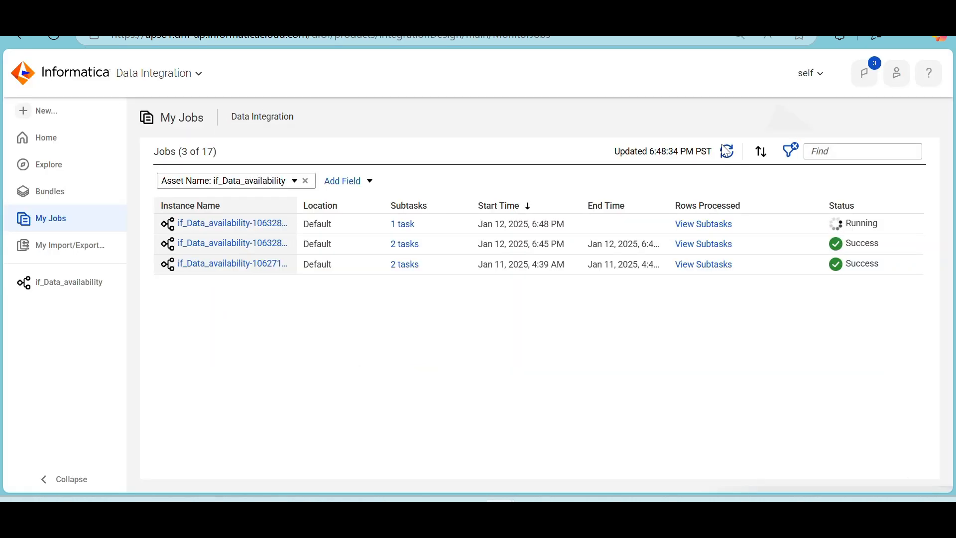
click(727, 152)
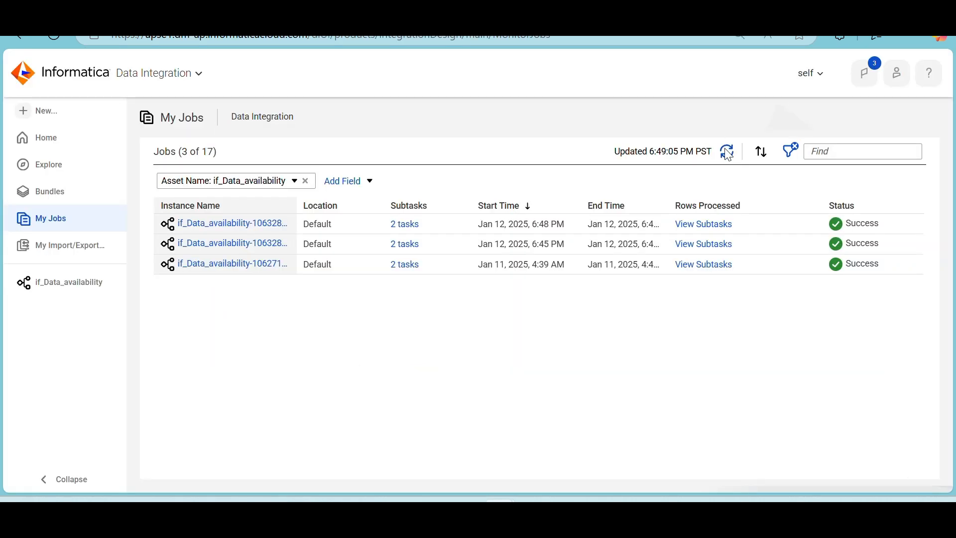
click(70, 283)
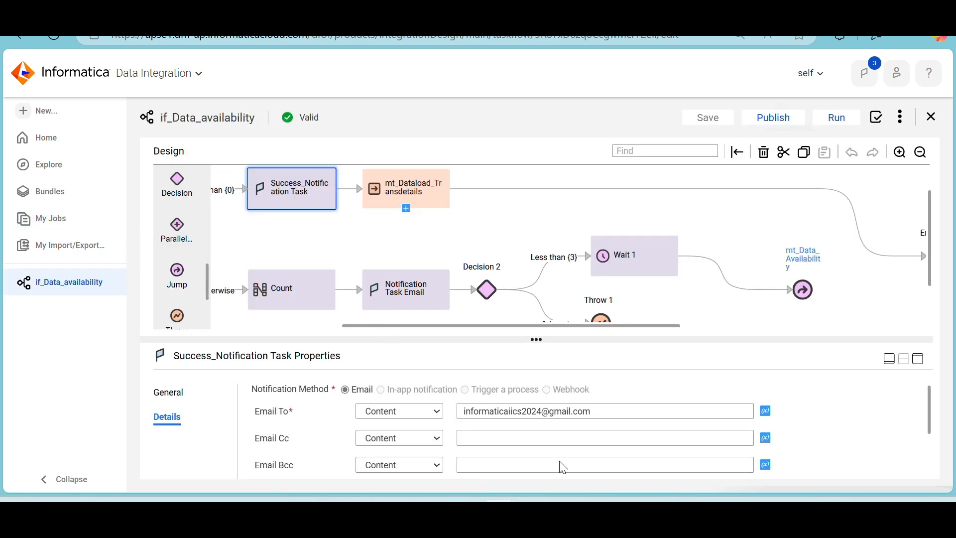
Step: Switch to SQL Developer and examine the script output of the truncate command on trans_Details
click(566, 515)
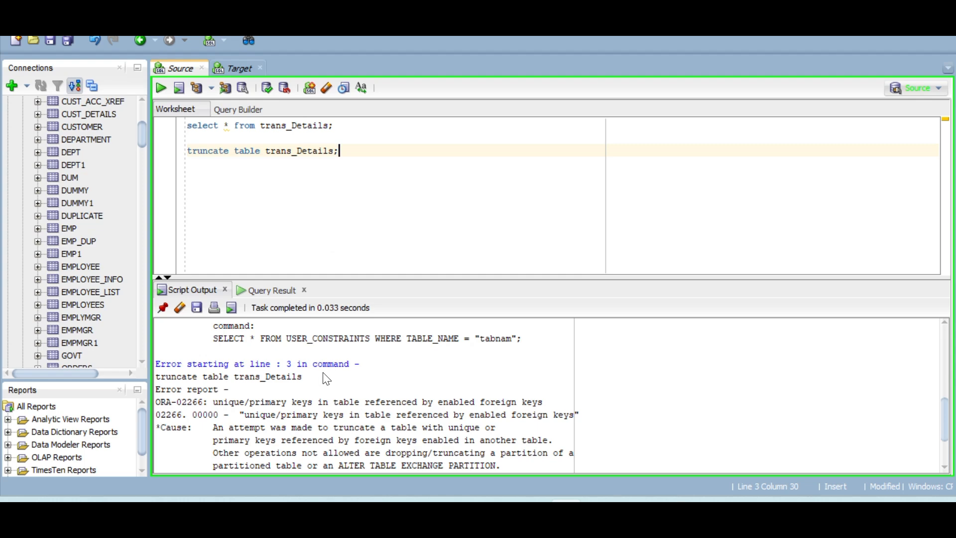
scroll(325, 378, down, 2)
scroll(322, 373, up, 4)
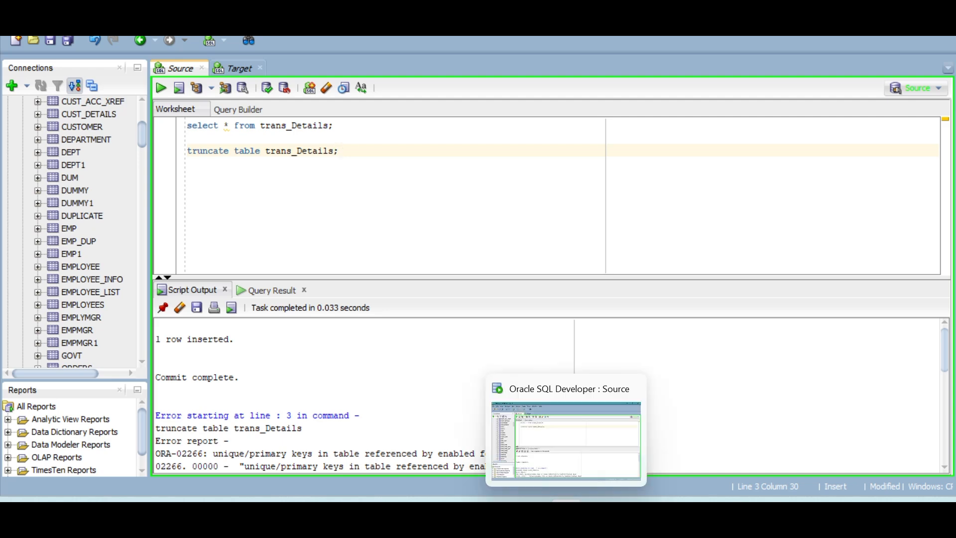
Step: Switch back to the Informatica taskflow and create a new blank mapping asset
click(499, 513)
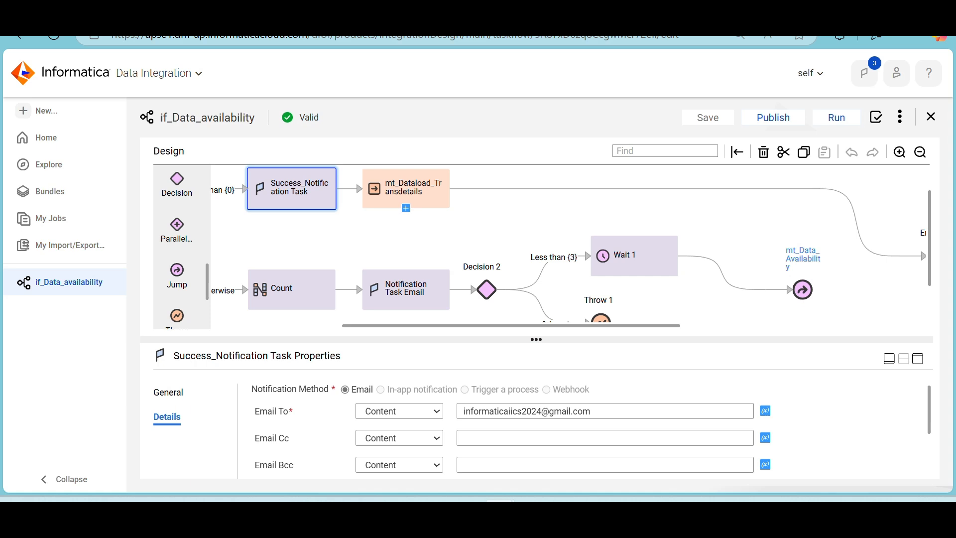
drag(403, 249, 405, 249)
scroll(405, 250, left, 4)
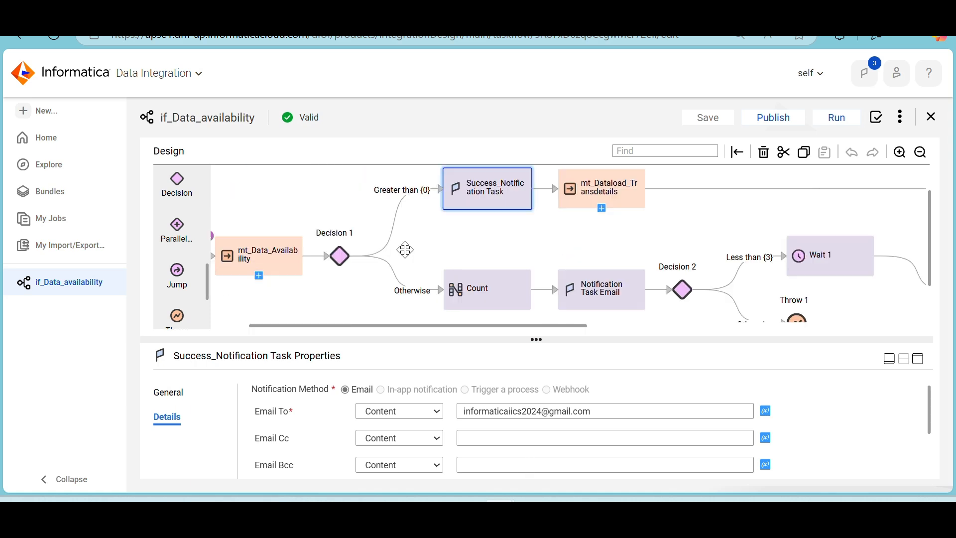
click(52, 119)
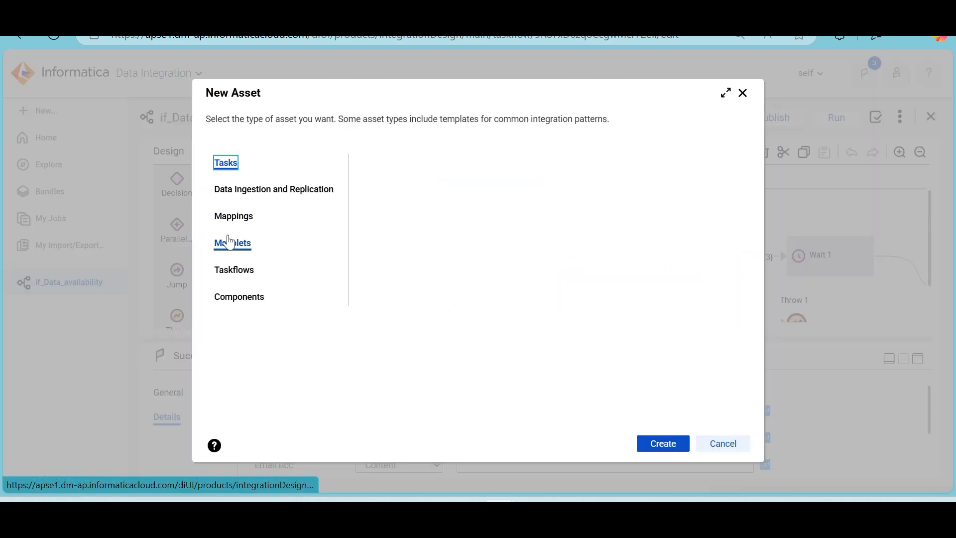
click(230, 221)
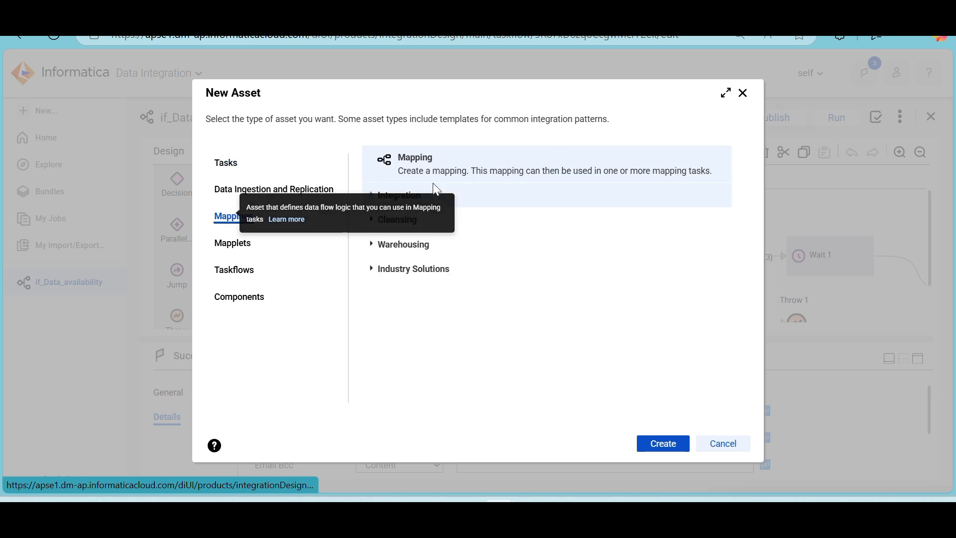
click(647, 443)
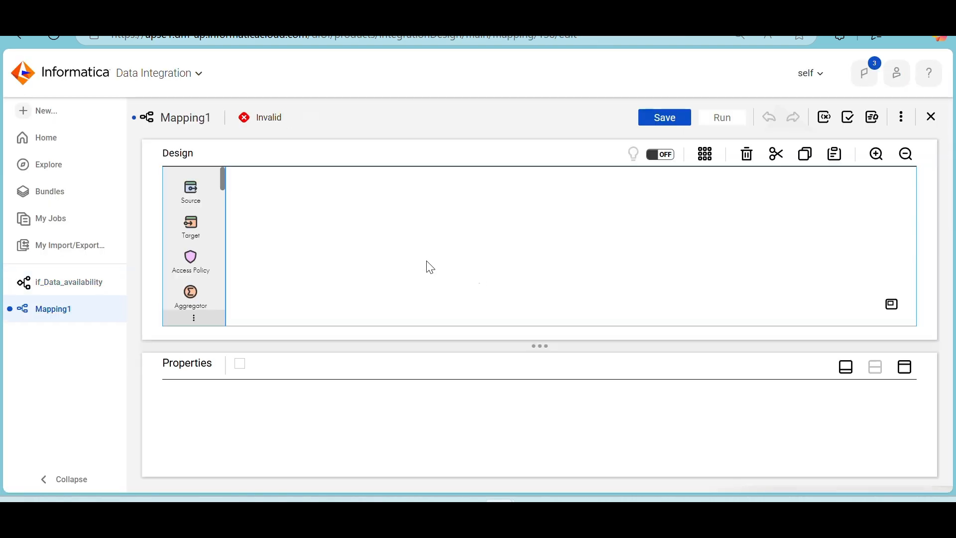
Step: Select the new mapping's Source transformation and open its source connection settings in the maximized properties view
click(292, 249)
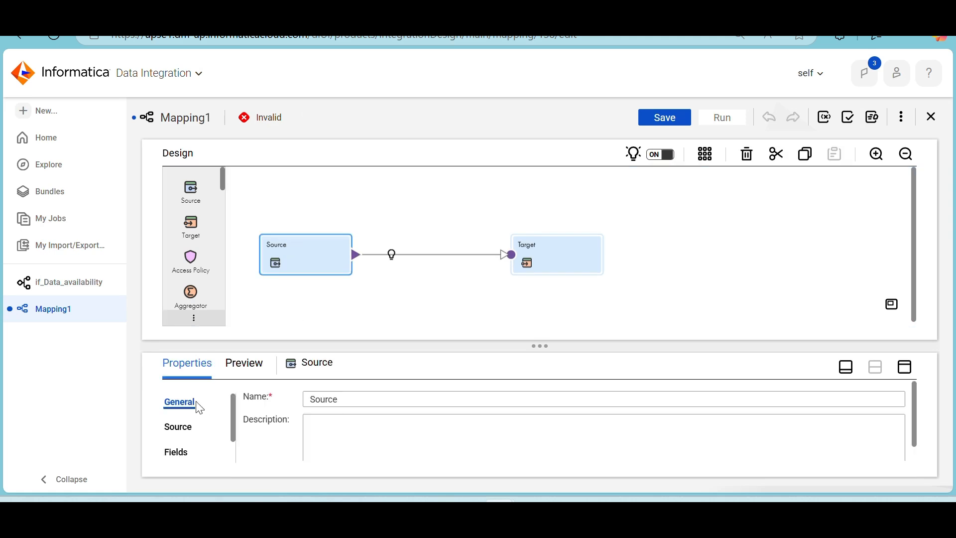
click(180, 437)
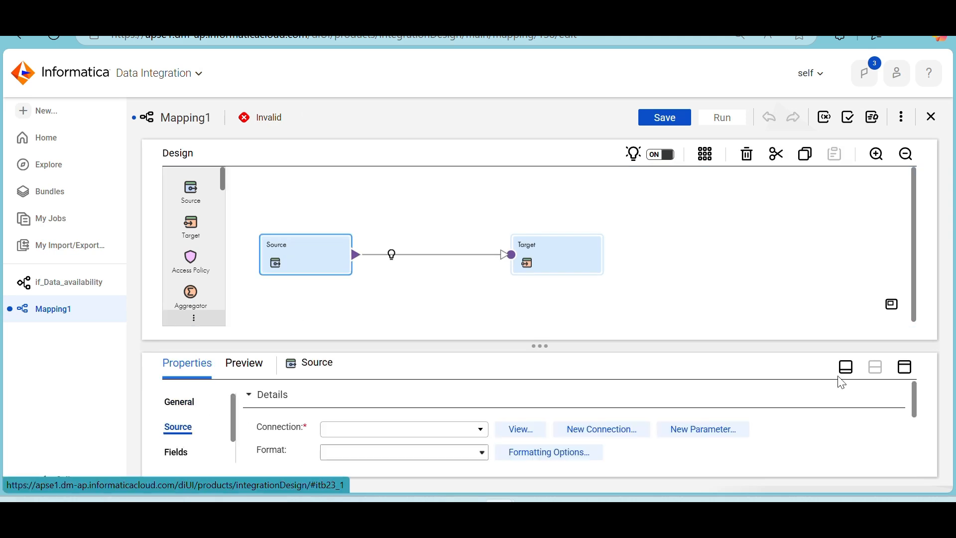
click(905, 367)
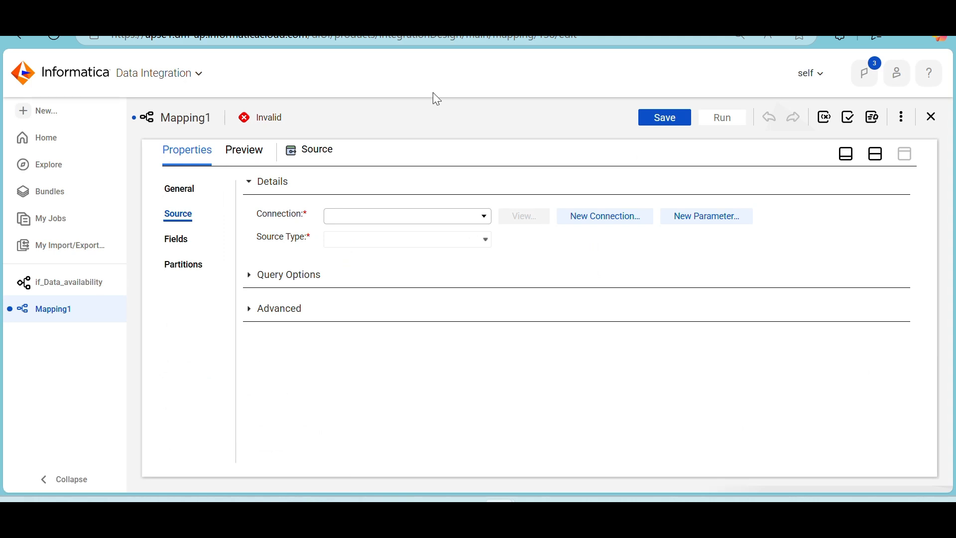
Step: Return to the if_Data_availability taskflow and open the Decision 2 step's properties to review its condition and outgoing paths
click(416, 14)
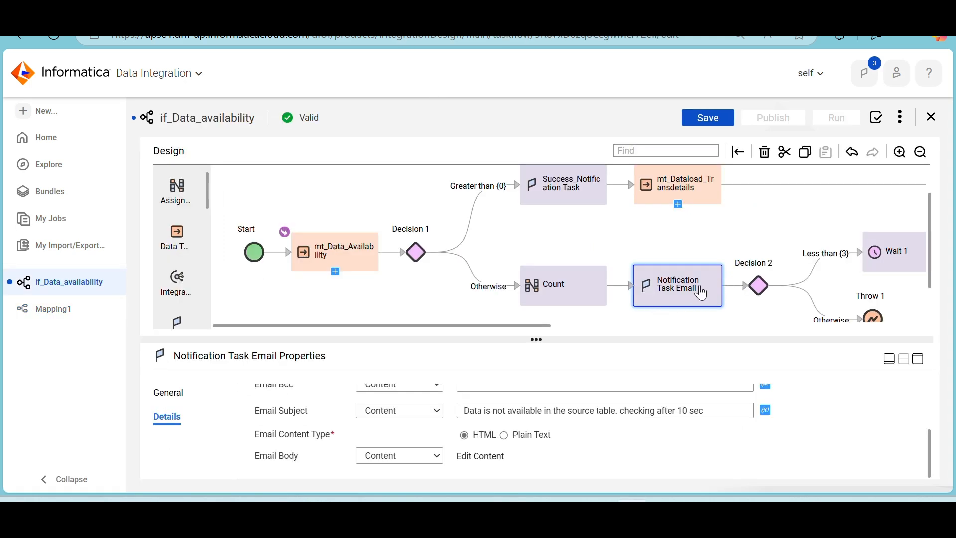
click(759, 286)
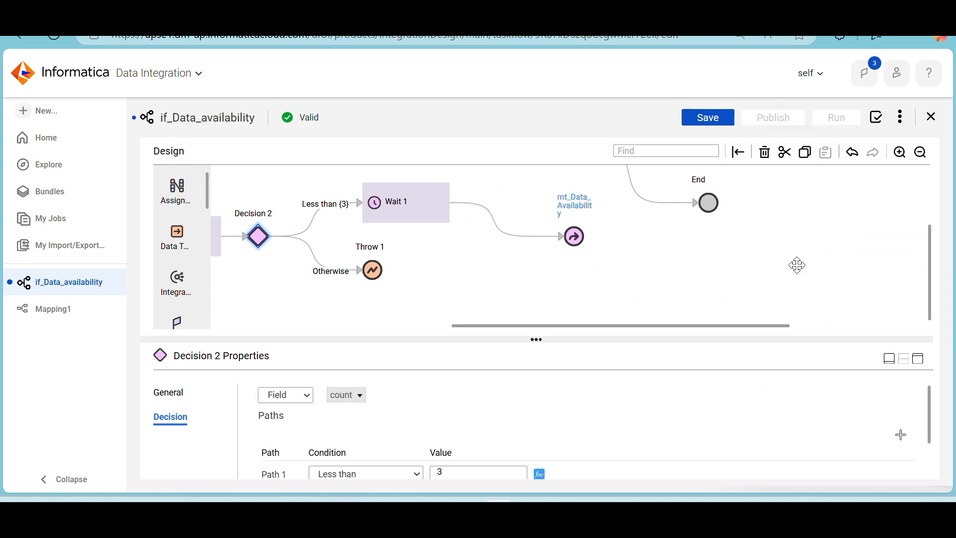
scroll(796, 264, up, 1)
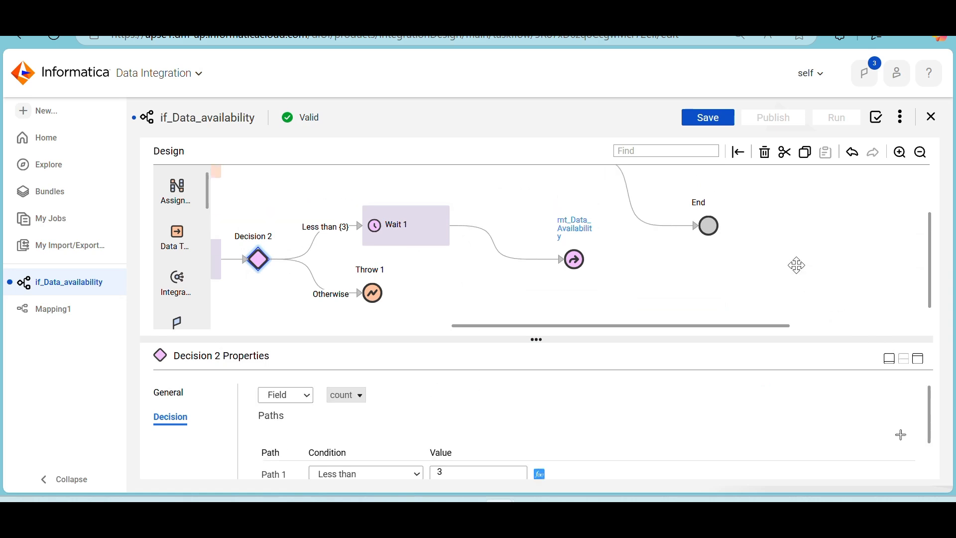
Step: Review the properties of the Wait 1 step, the Throw 1 fault fields and the jump to mt_Data_Availability in the taskflow
click(423, 248)
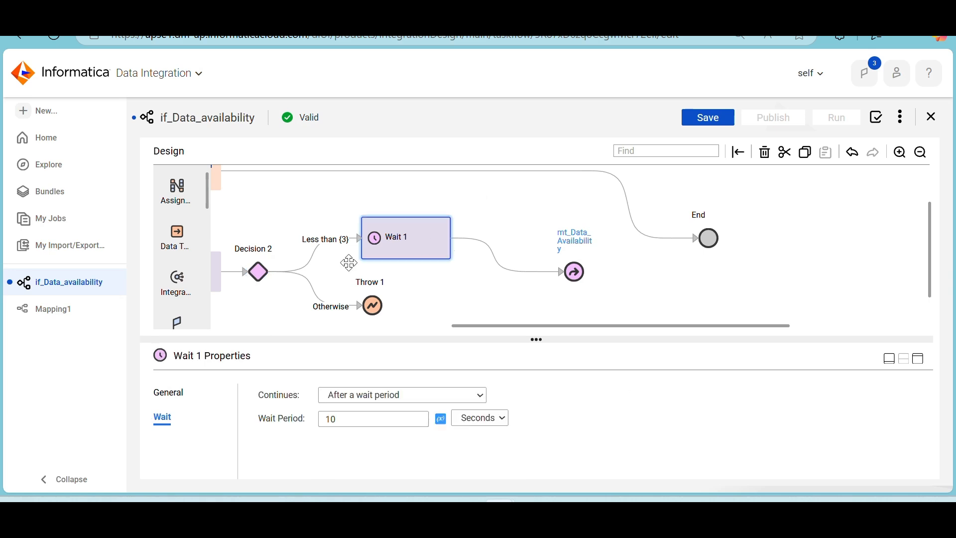
click(376, 312)
scroll(465, 414, down, 1)
scroll(461, 412, down, 2)
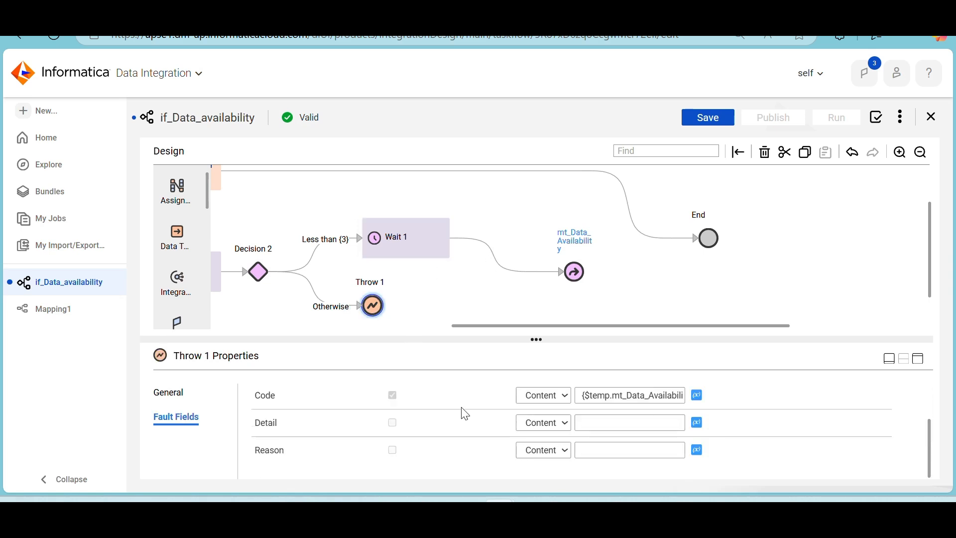
scroll(468, 405, up, 2)
click(576, 274)
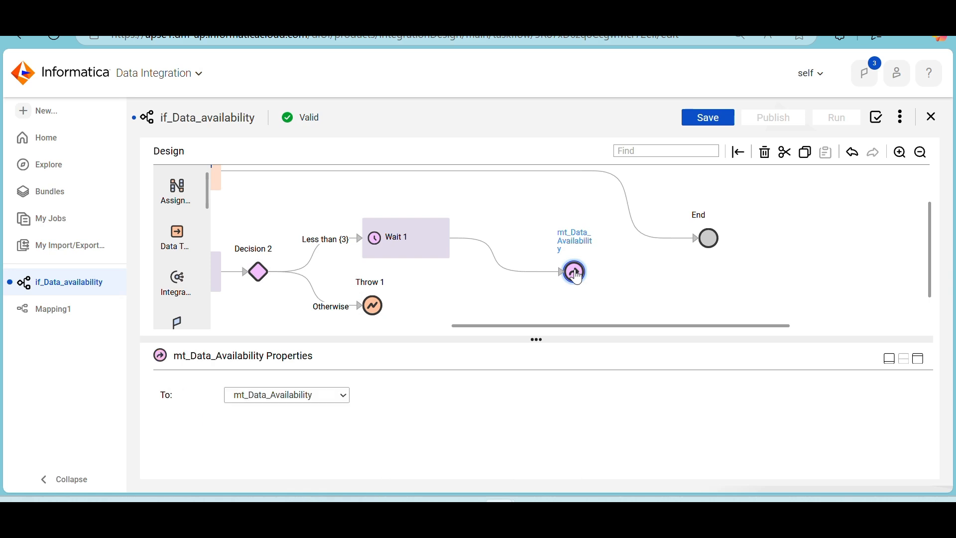
Step: Save the if_Data_availability taskflow and bring its starting steps back into view
drag(585, 326, 342, 341)
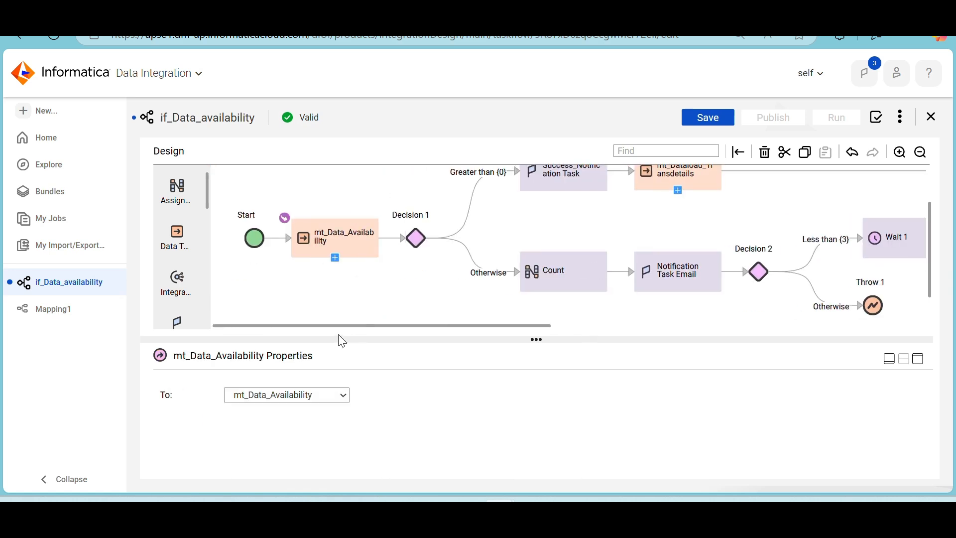
click(720, 120)
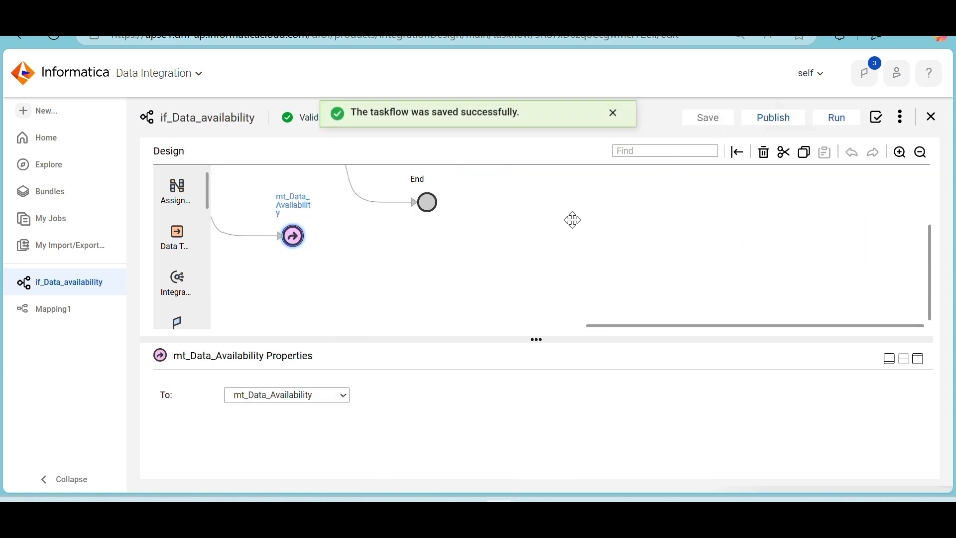
scroll(535, 240, left, 8)
scroll(535, 239, left, 7)
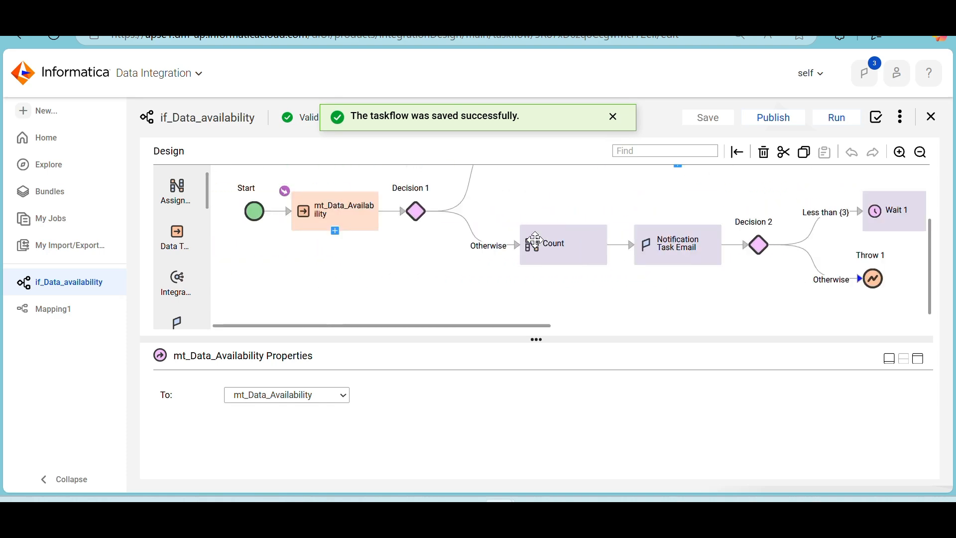
scroll(535, 239, up, 2)
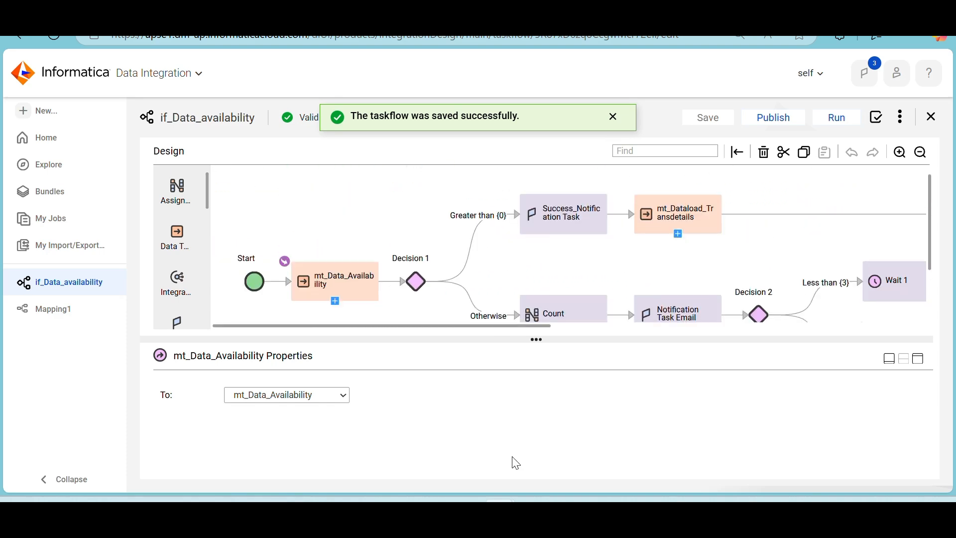
Step: Switch to SQL Developer and query all rows of the employee table instead of trans_Details
click(566, 509)
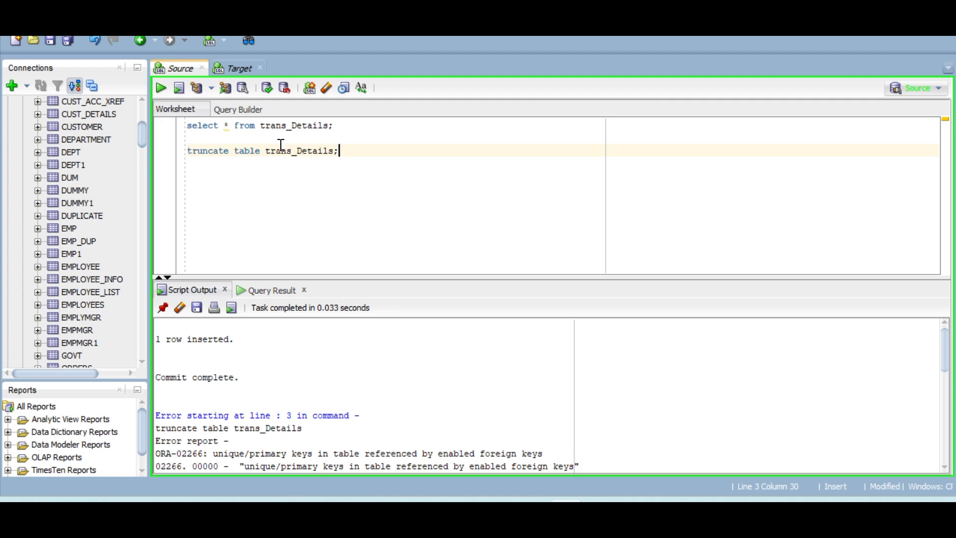
double_click(293, 125)
text(employee)
key(ctrl+Return)
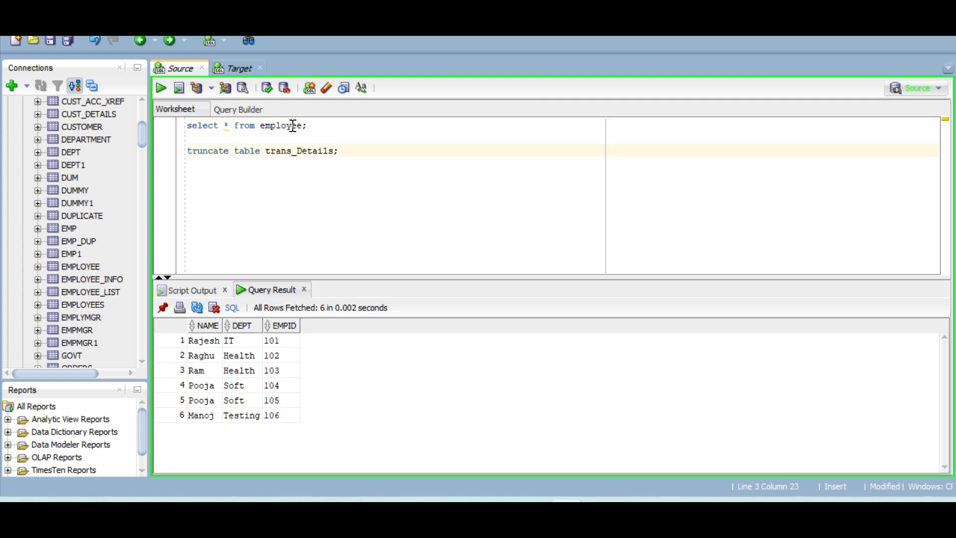
Step: Change the truncate statement's table to employee and execute it on the source database
double_click(292, 126)
key(ctrl+c)
double_click(305, 150)
key(ctrl+v)
key(F5)
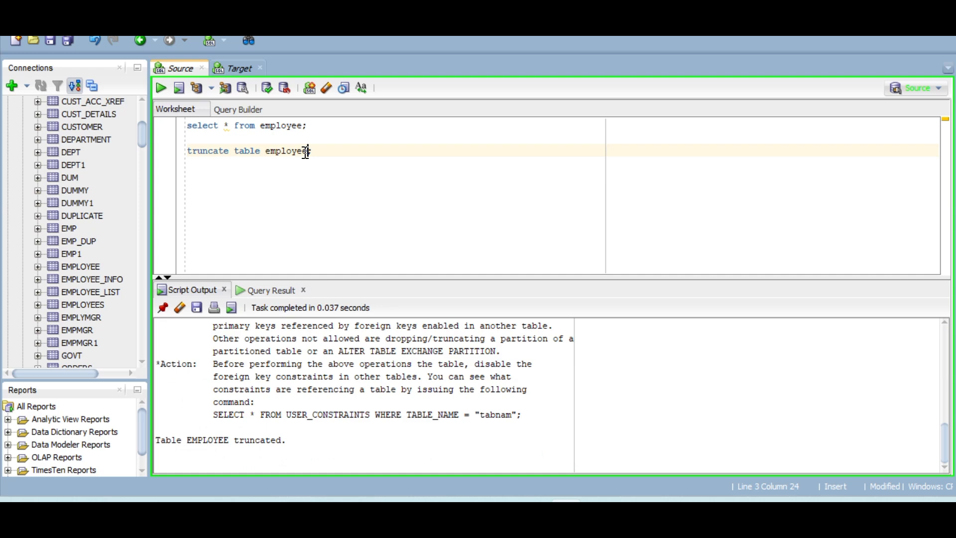
Step: Rerun the select query on the employee table to check its contents after truncation
key(Up)
key(Up)
key(ctrl+Return)
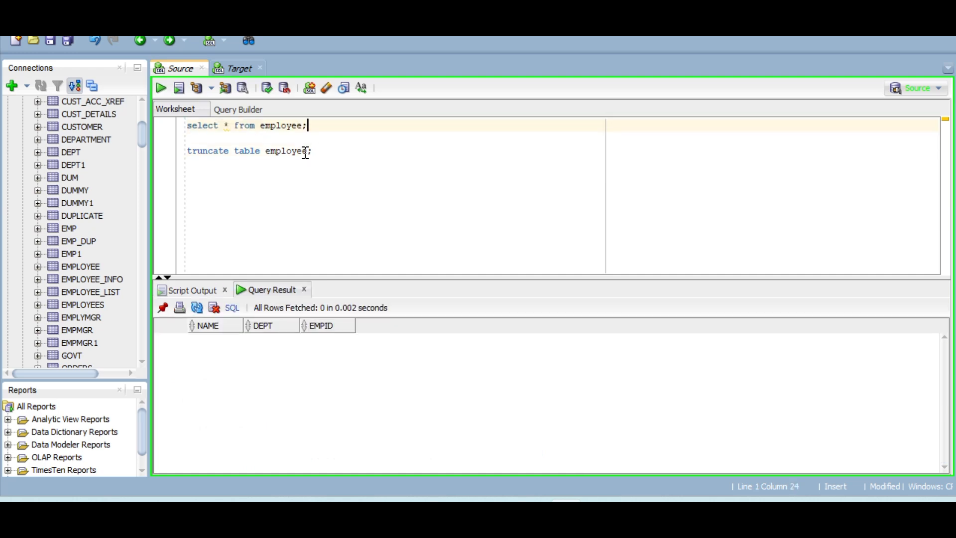
Step: Switch back to Informatica, run the if_Data_availability taskflow and open its job list
key(alt+Tab)
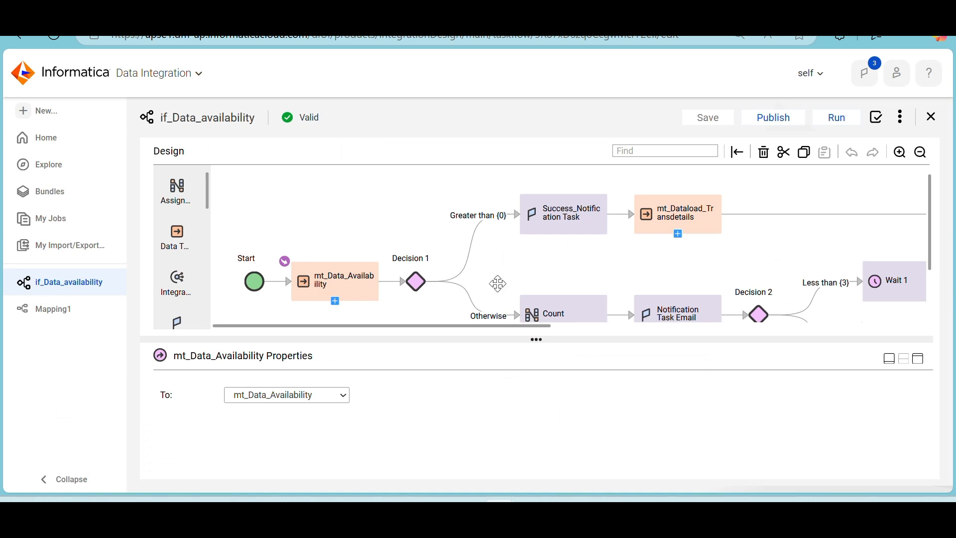
scroll(472, 285, down, 1)
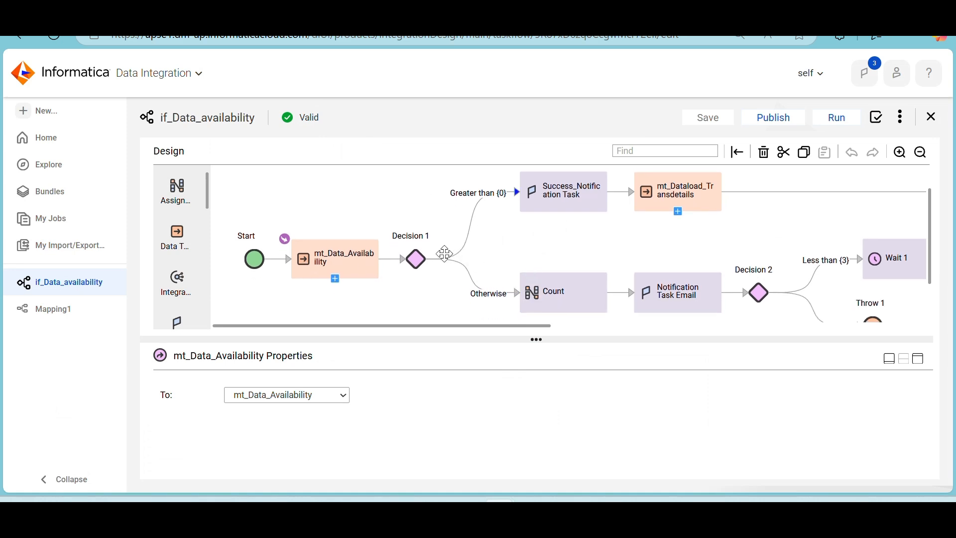
click(827, 117)
click(492, 121)
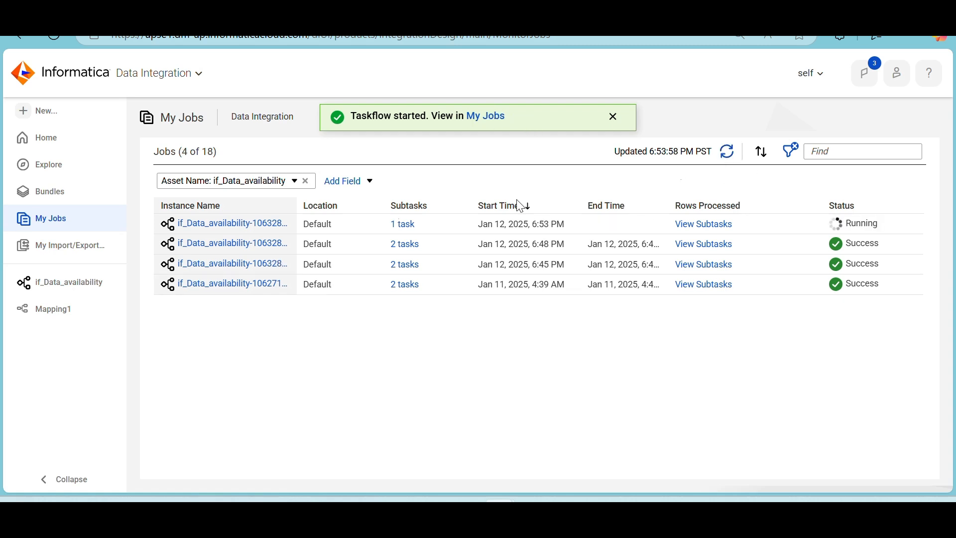
Step: Monitor the latest if_Data_availability run, refreshing its details to see which decision branch executes, and close them
click(224, 224)
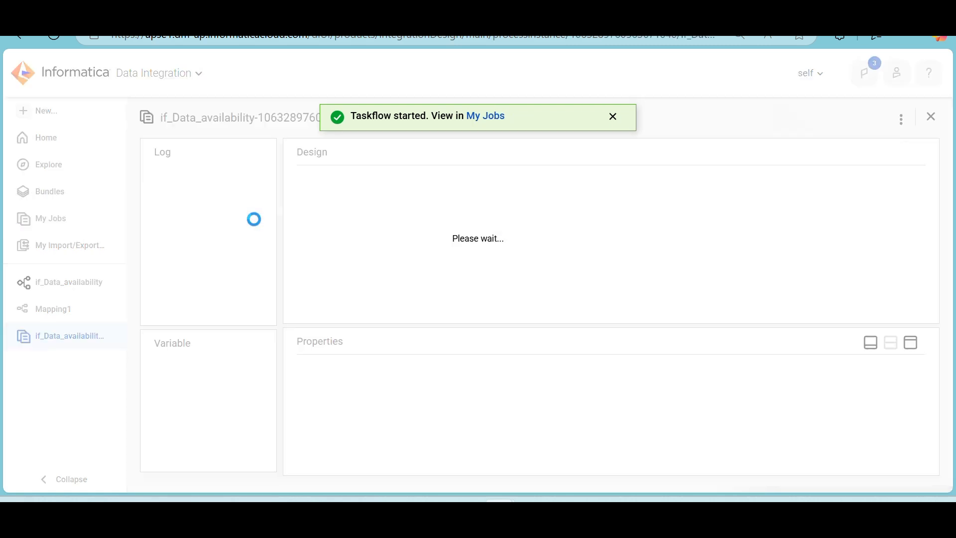
scroll(429, 279, up, 1)
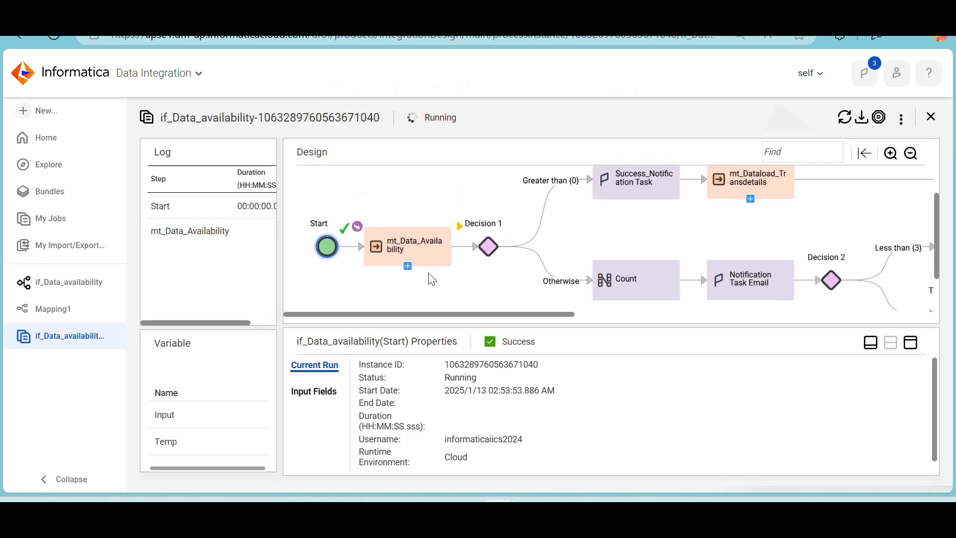
click(845, 121)
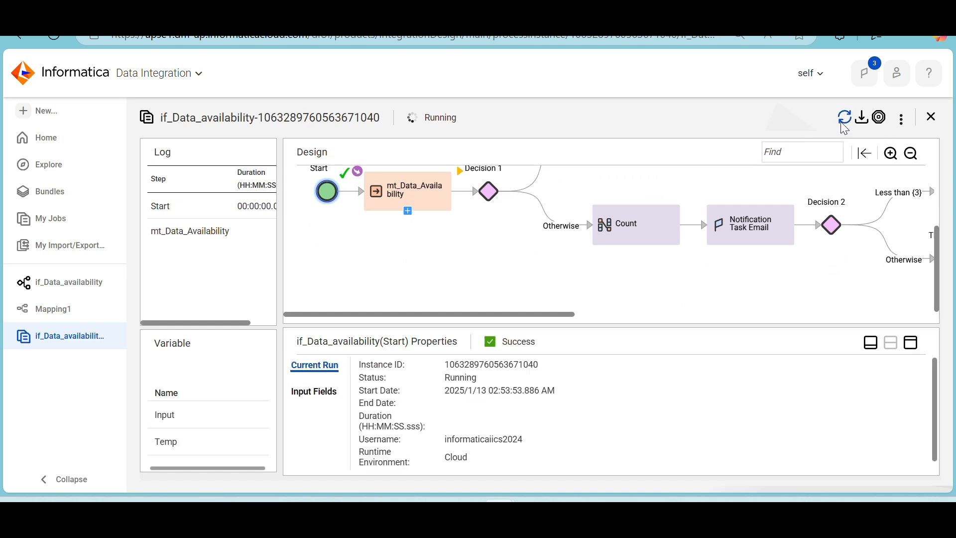
scroll(576, 222, up, 1)
scroll(577, 224, right, 1)
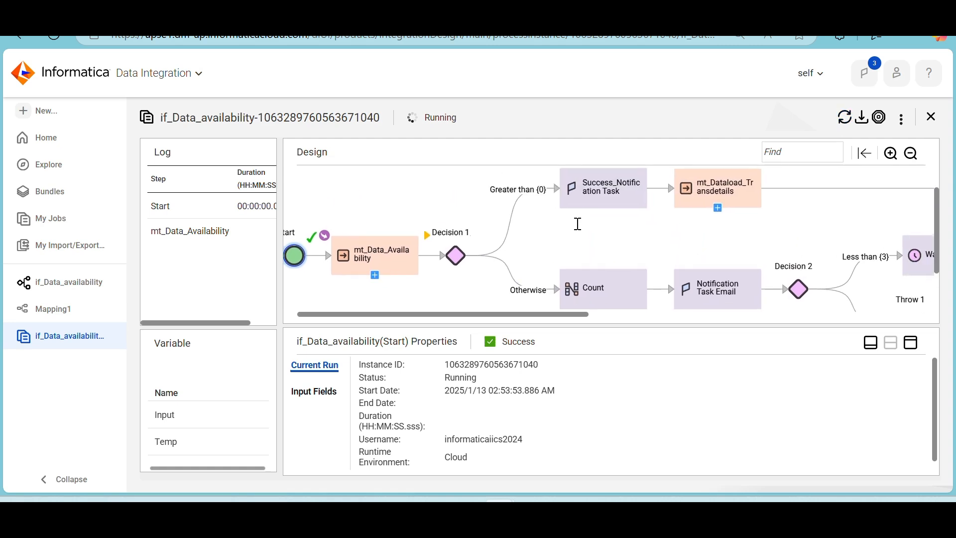
scroll(578, 224, right, 1)
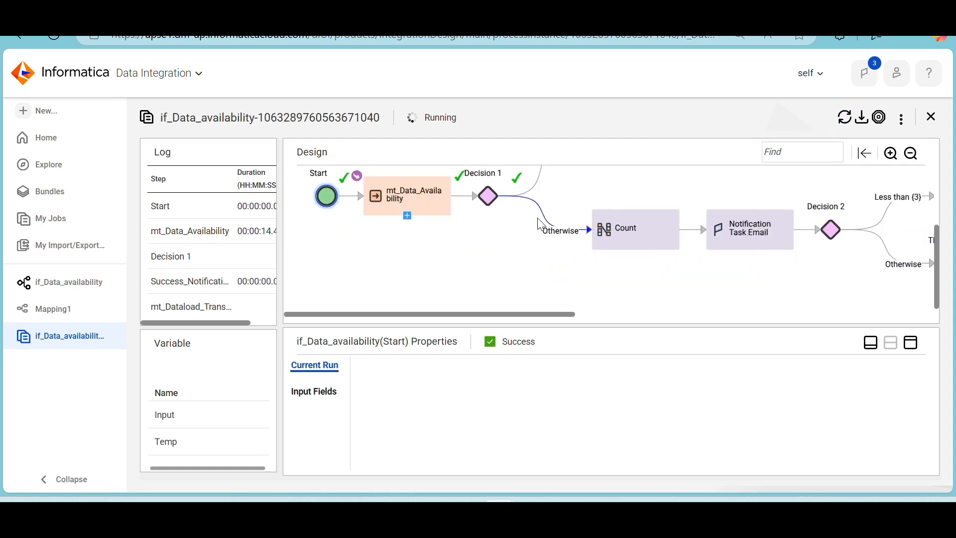
scroll(539, 225, up, 1)
scroll(539, 225, right, 1)
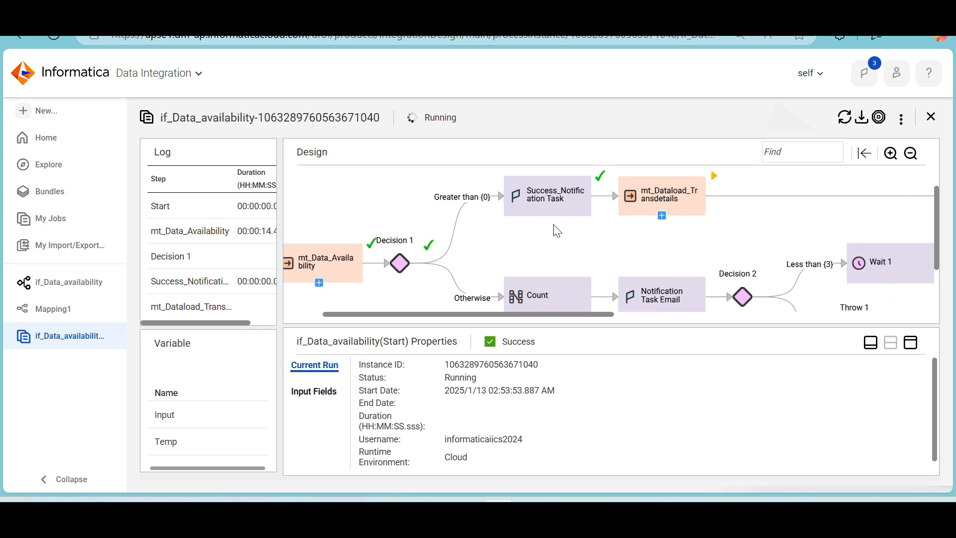
click(843, 117)
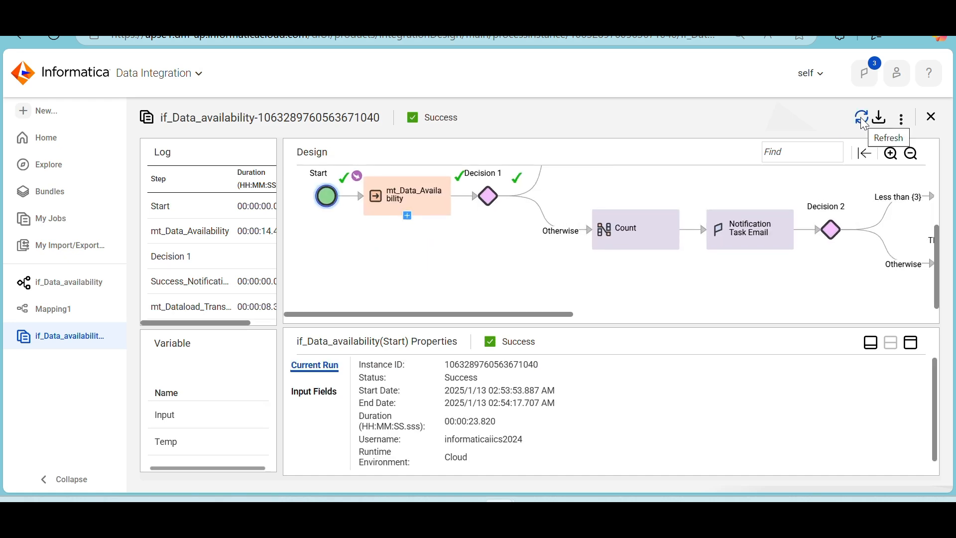
click(864, 121)
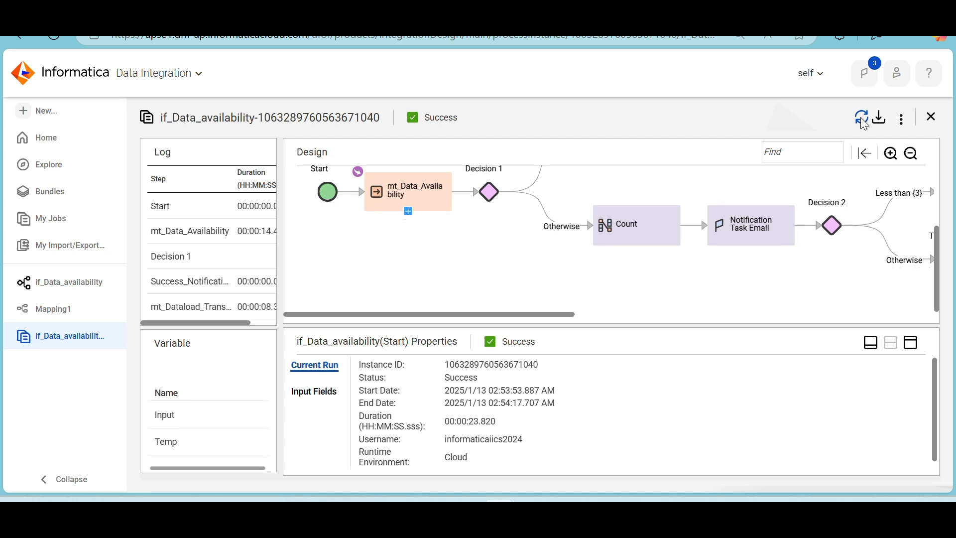
scroll(478, 269, up, 2)
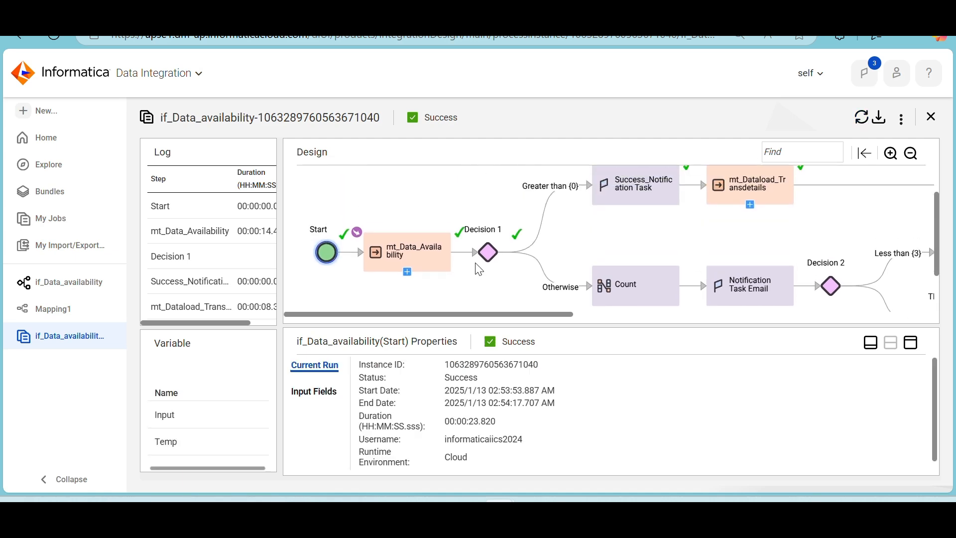
click(865, 123)
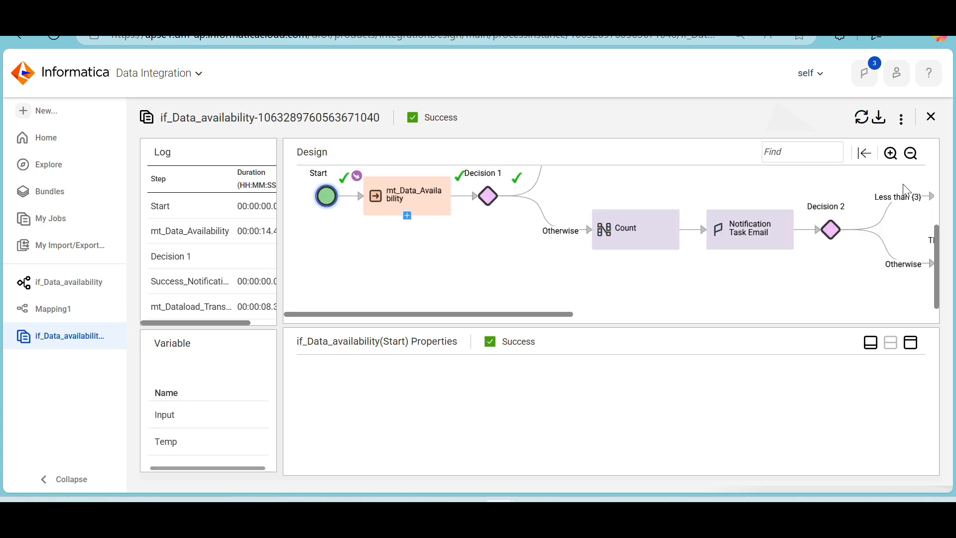
click(931, 119)
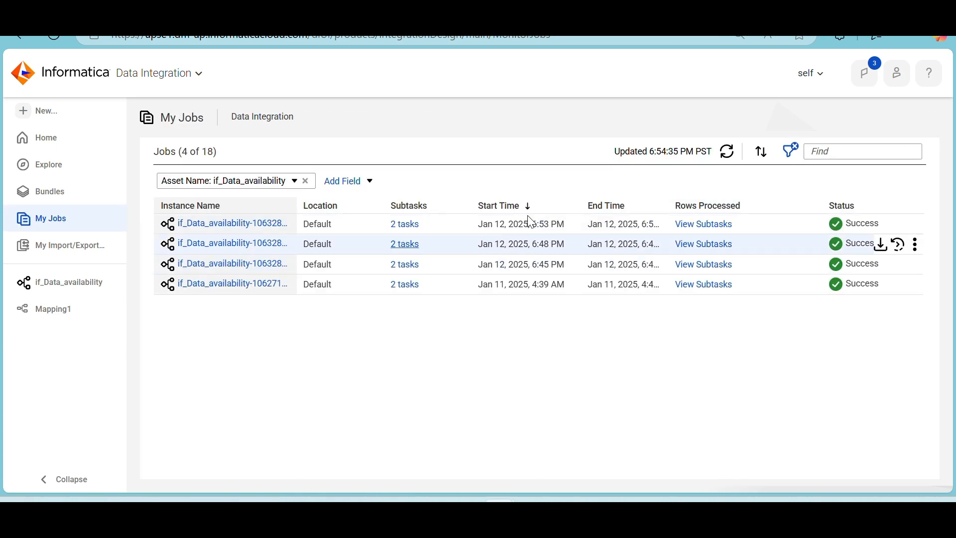
Step: Inspect the source and target results of the run's mt_Data_Availability subtask, and return to the full Data Integration job list
click(688, 231)
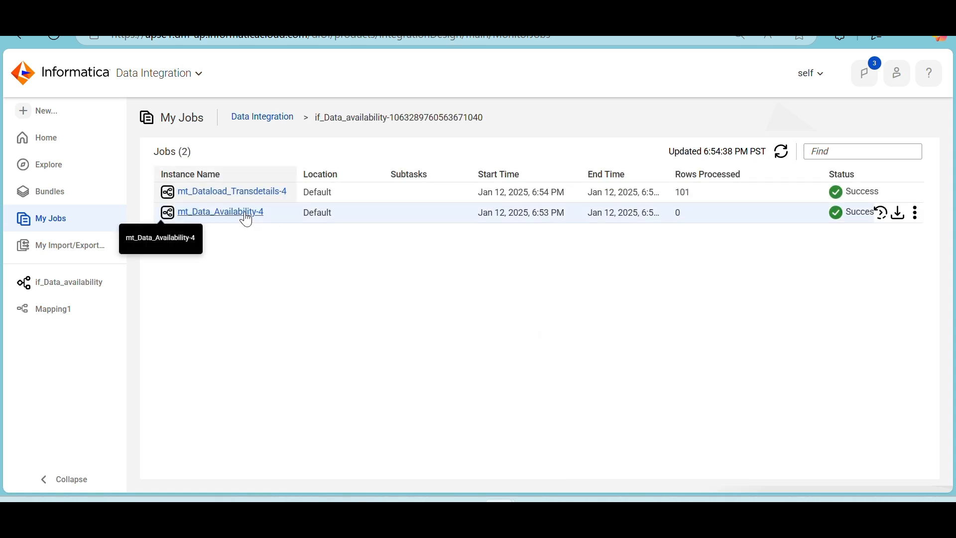
click(247, 213)
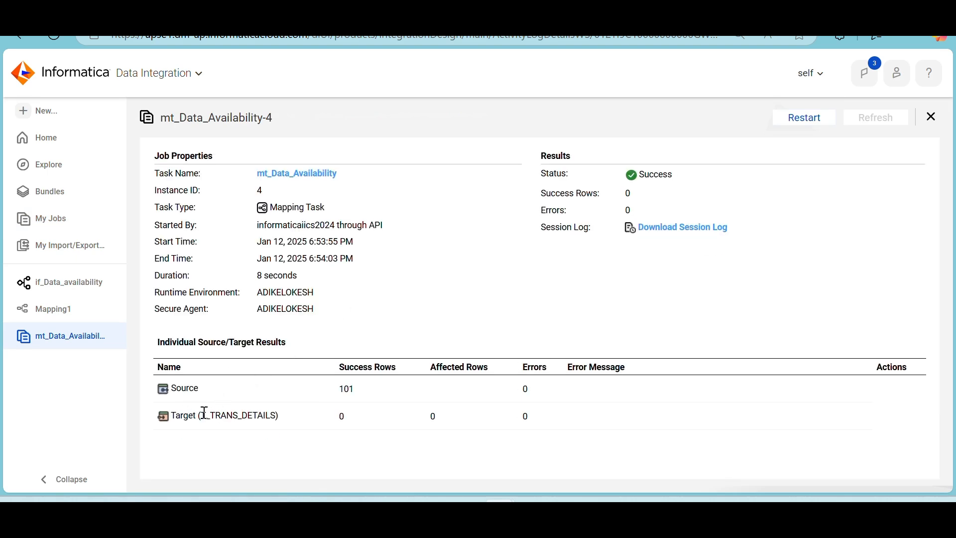
drag(202, 414, 290, 420)
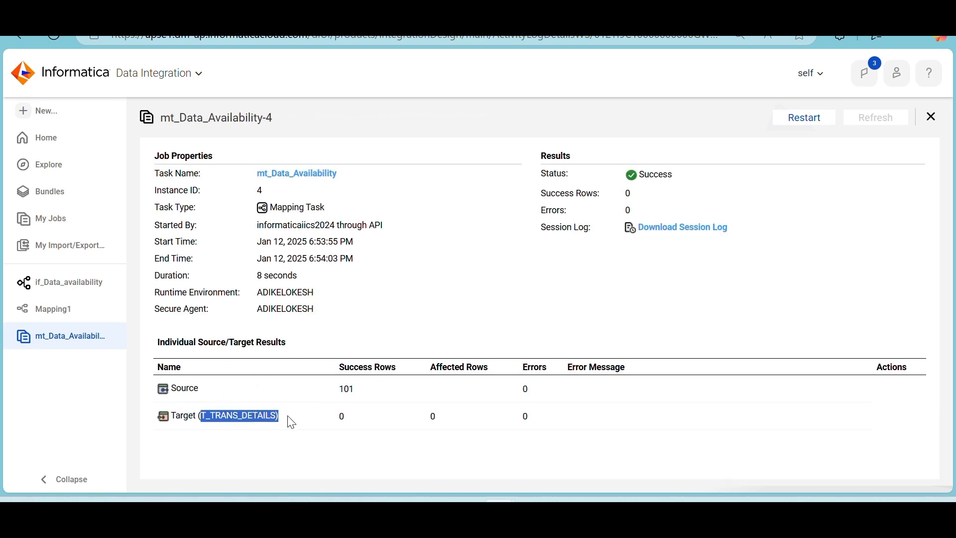
click(932, 118)
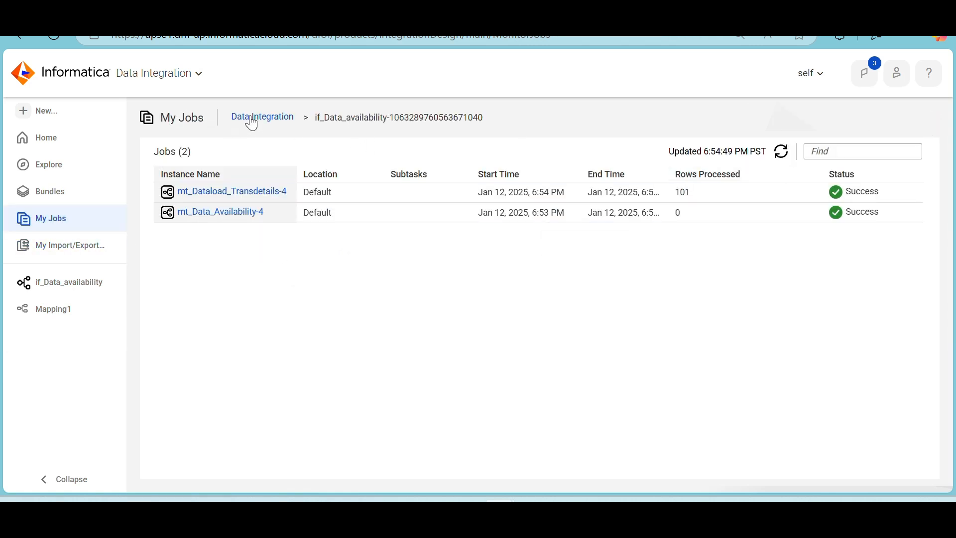
click(253, 122)
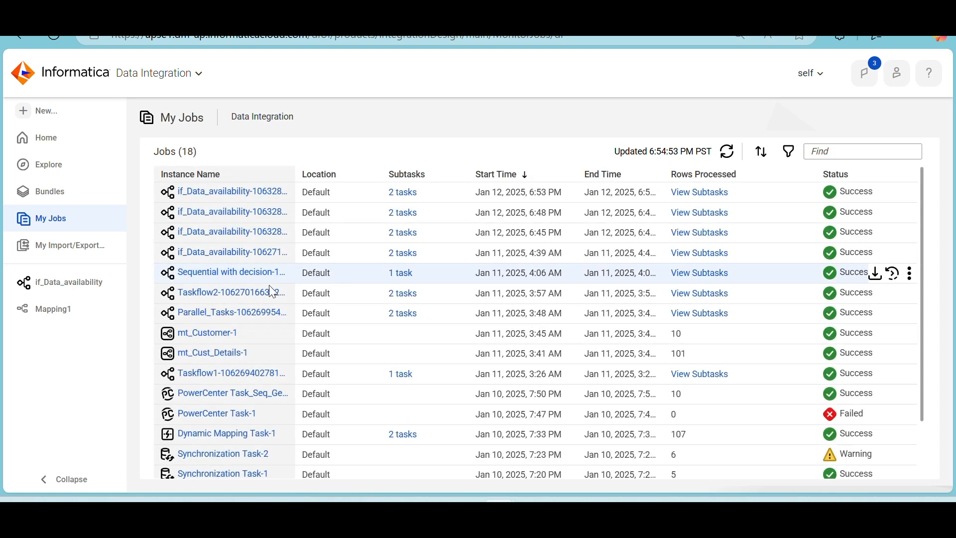
Step: Rename Mapping1 as m_Employee_Dataavail and save the mapping
click(48, 314)
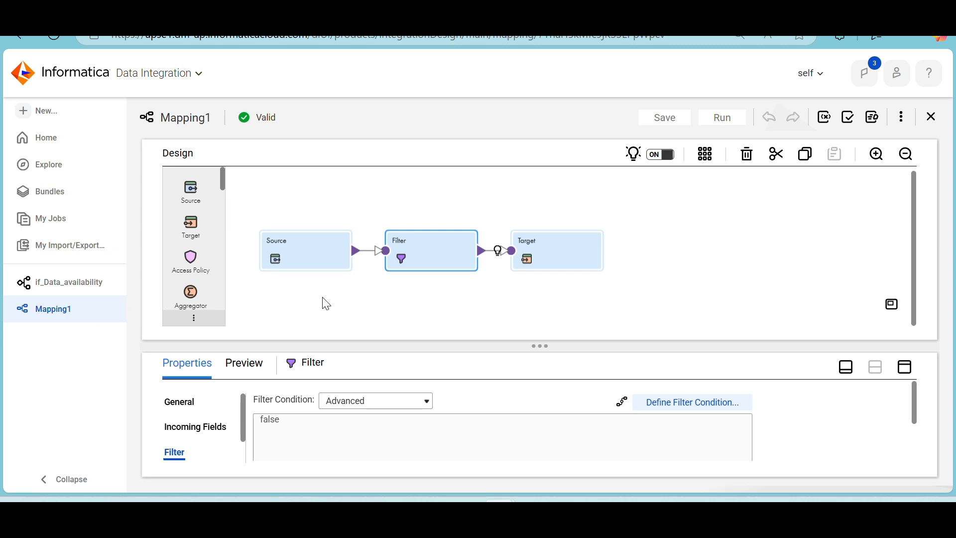
click(352, 213)
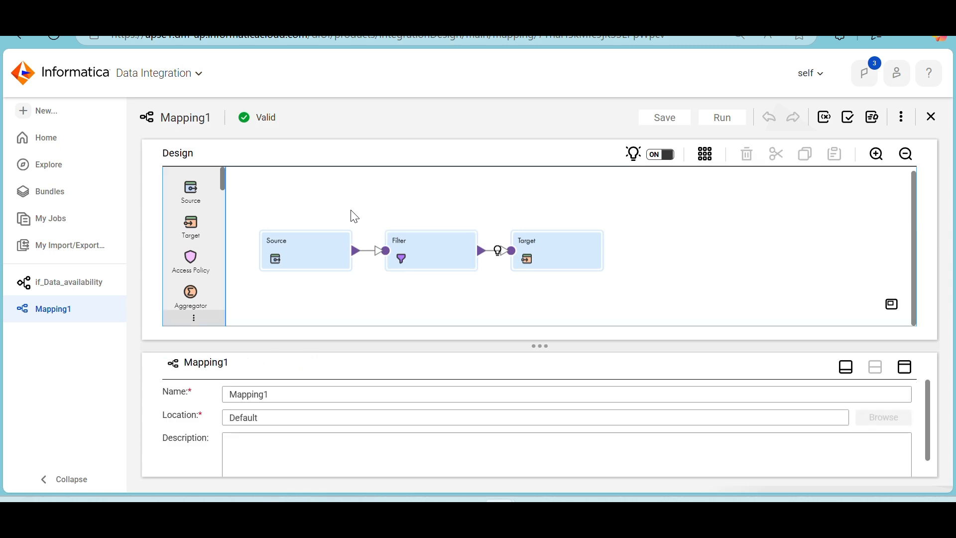
drag(284, 394, 230, 395)
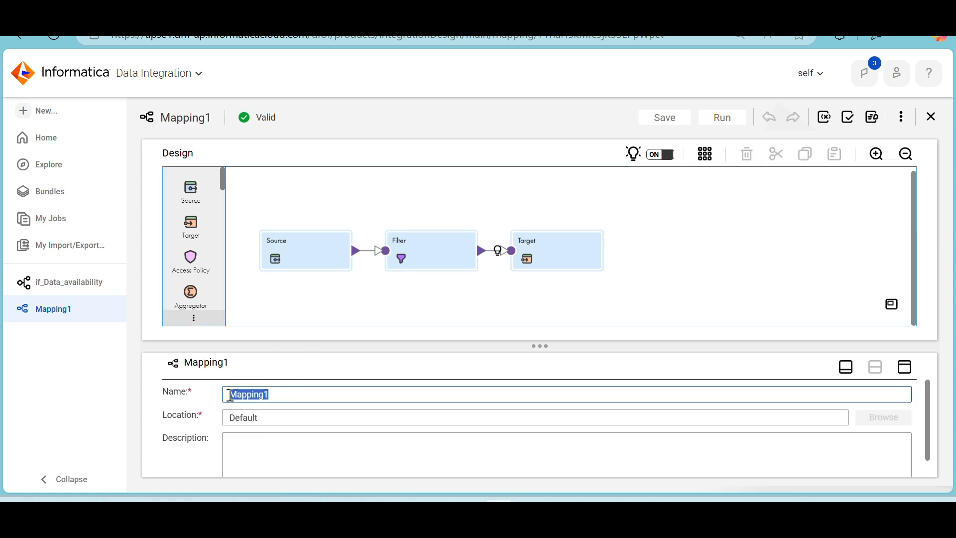
text(m_Employee)
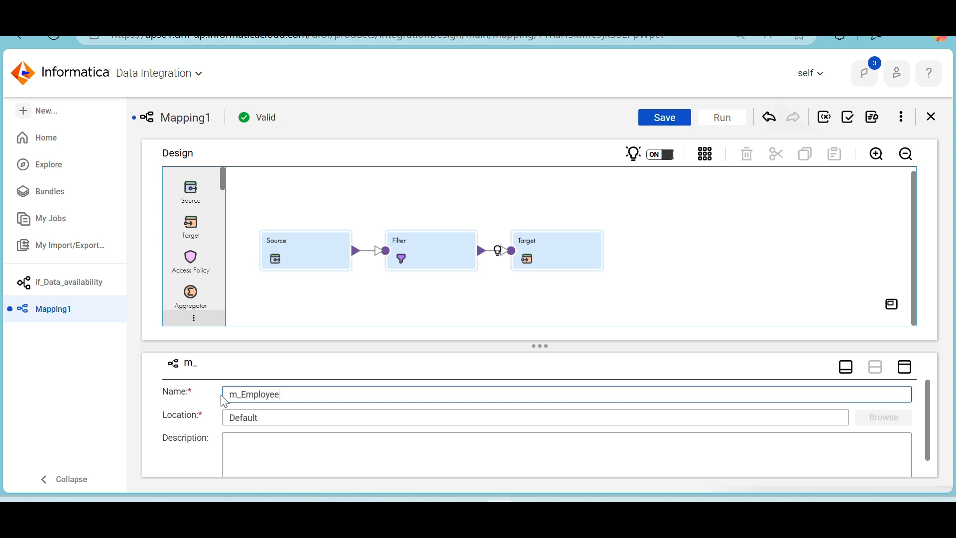
text(_Dataavail)
click(750, 190)
click(677, 117)
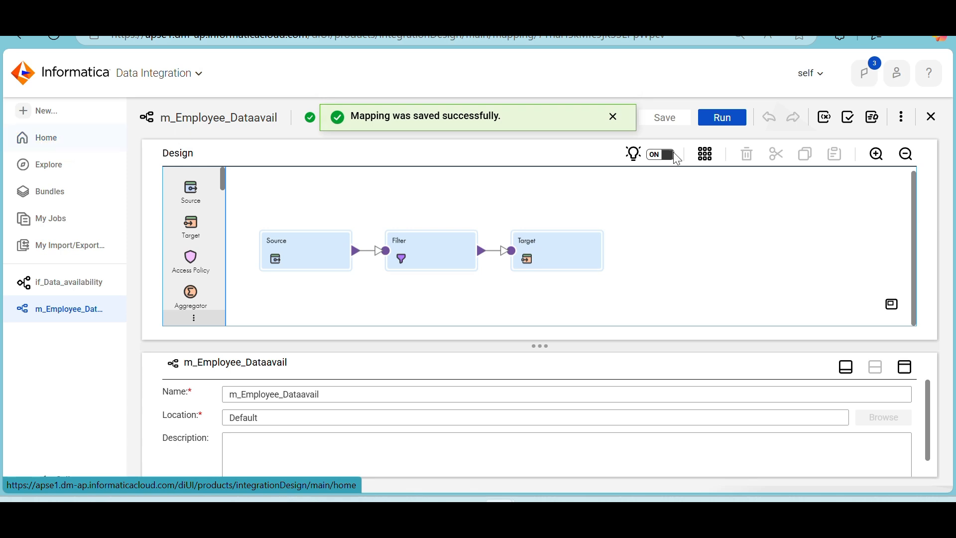
Step: Start a new mapping task from the m_Employee_Dataavail mapping
click(905, 124)
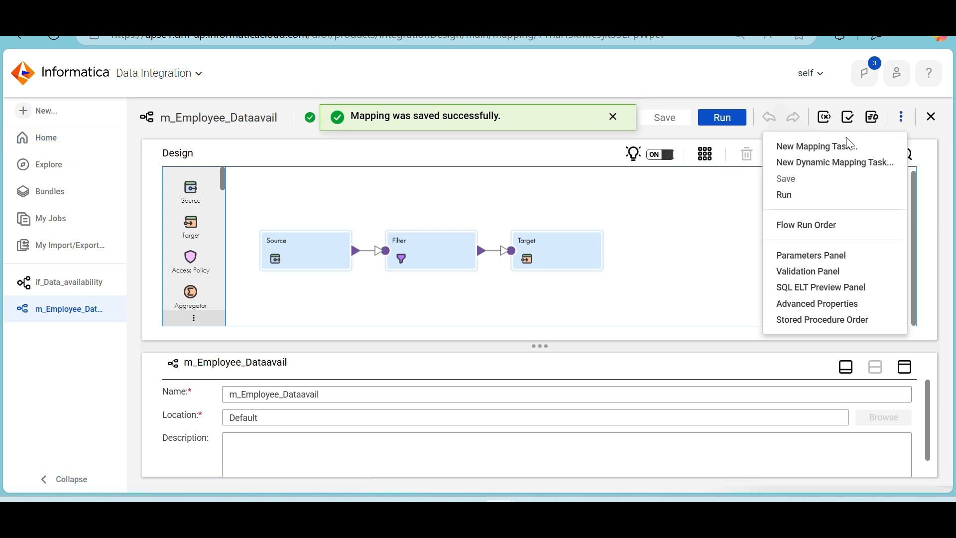
click(826, 150)
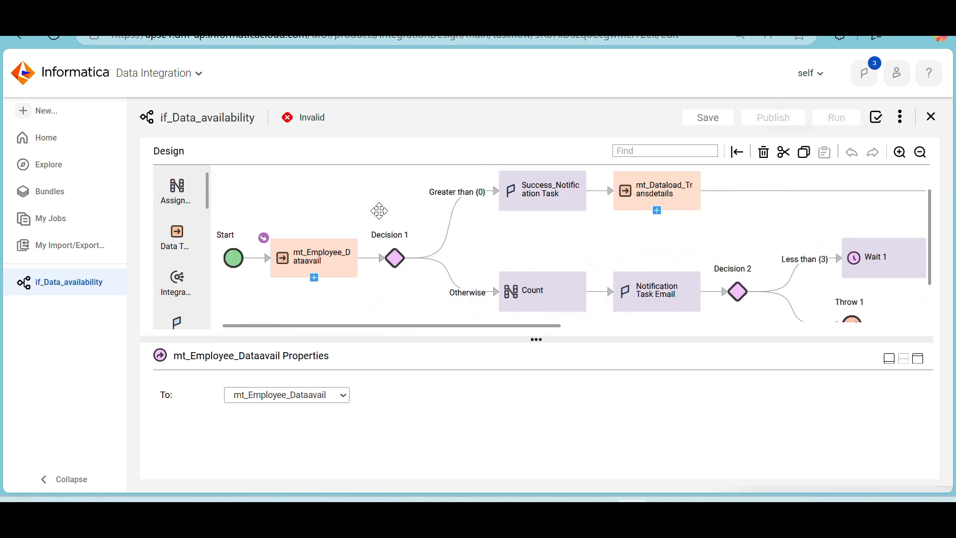
Step: Point the Decision 1 step at the Success Source Rows output parameter of mt_Employee_Dataavail
click(396, 258)
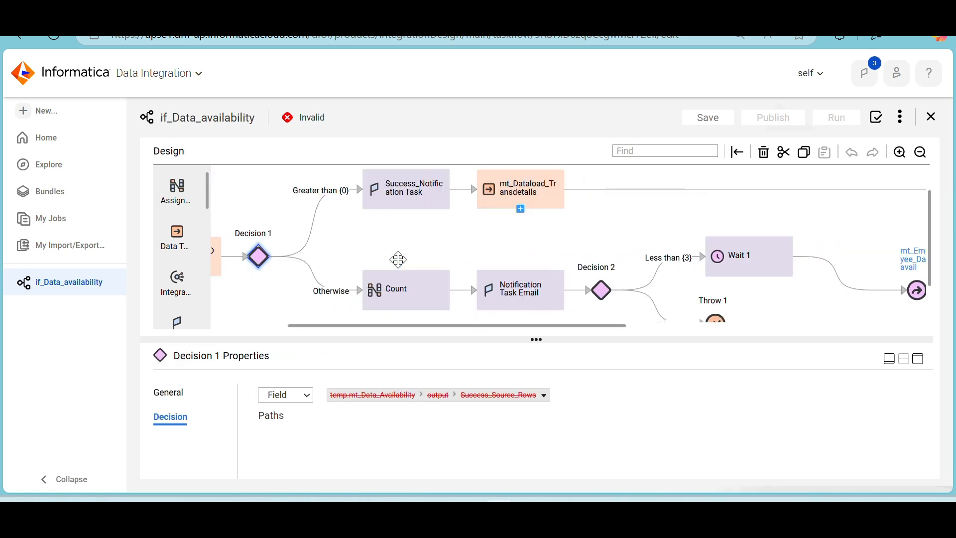
click(544, 395)
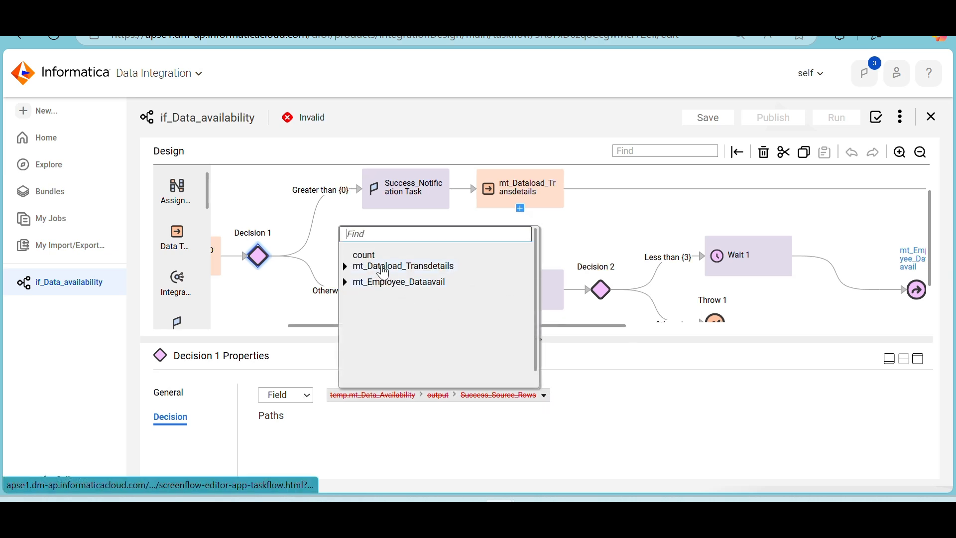
click(345, 282)
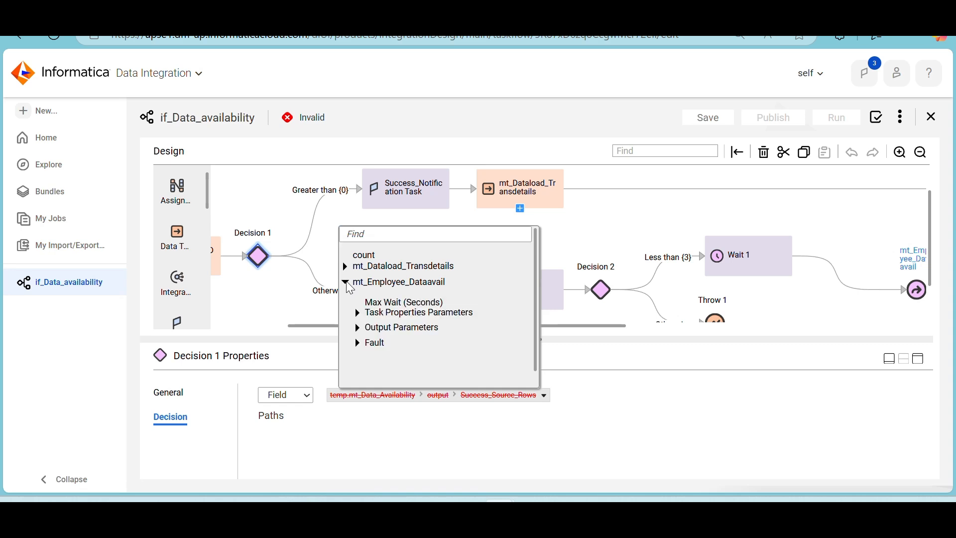
click(357, 328)
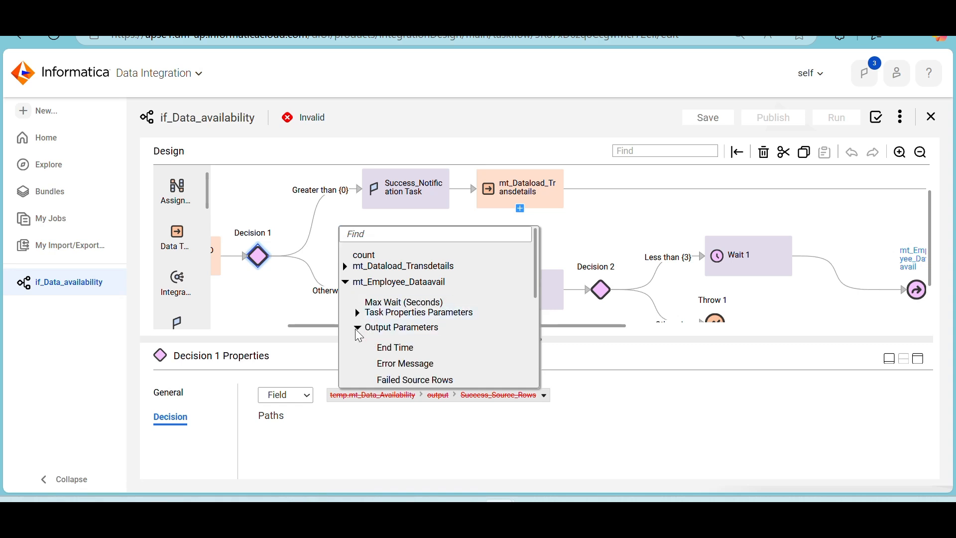
scroll(391, 355, down, 3)
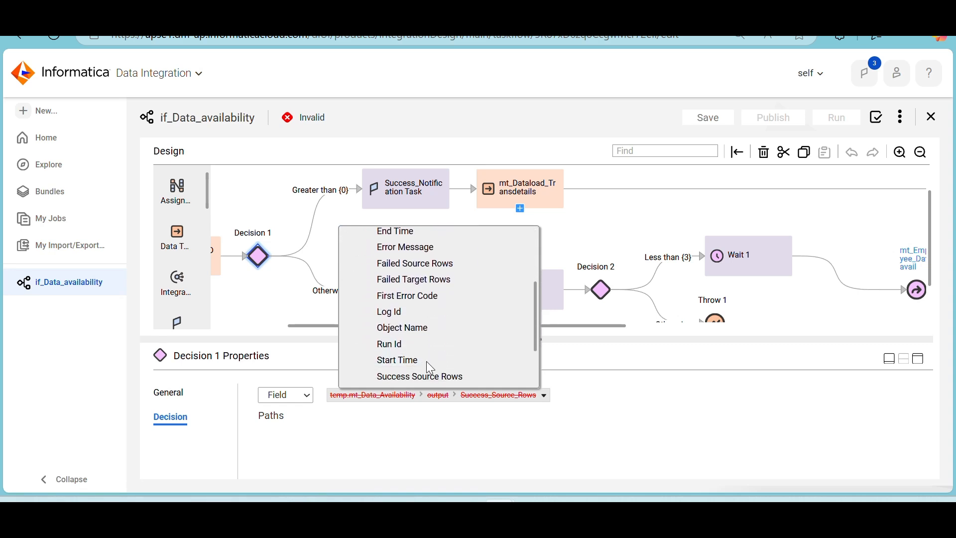
click(436, 379)
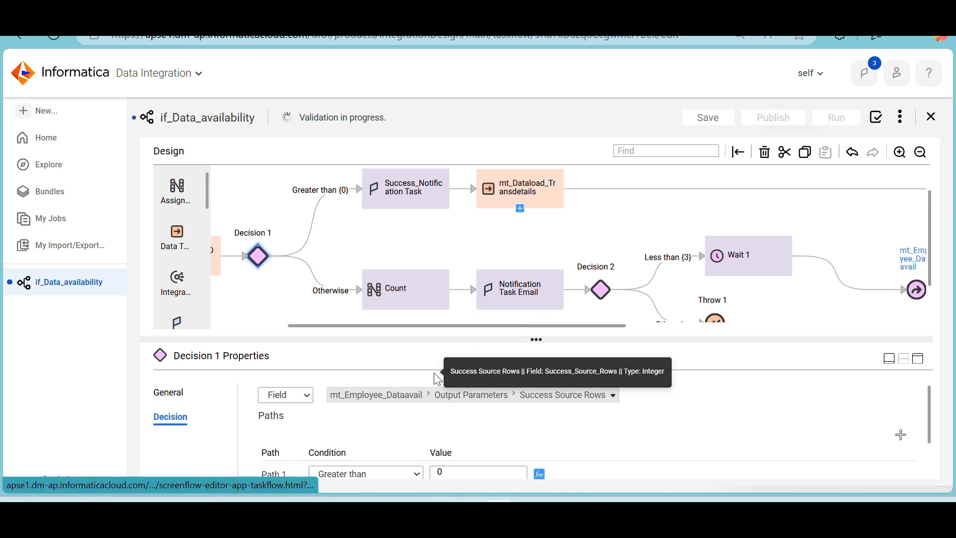
Step: Review Decision 1's path conditions and save the if_Data_availability taskflow
scroll(543, 441, down, 2)
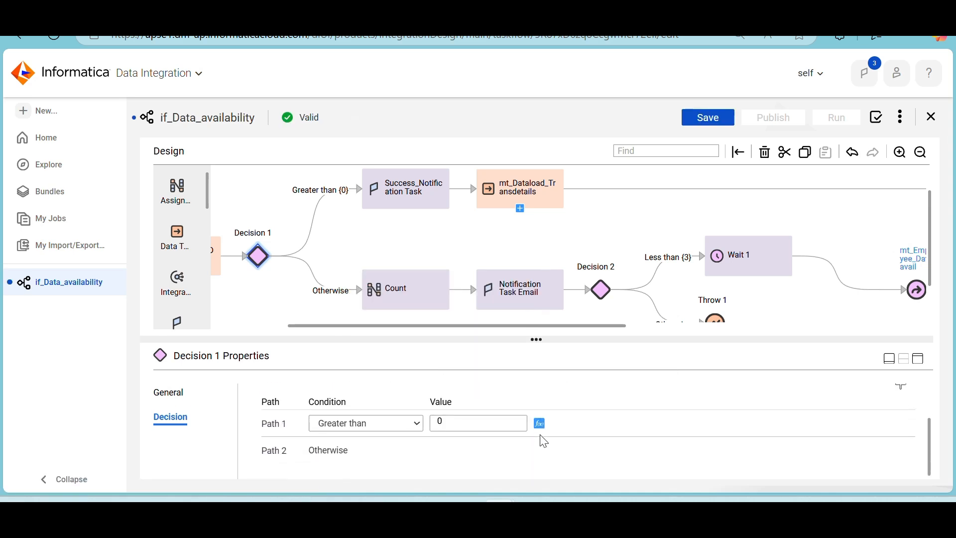
scroll(394, 436, up, 2)
scroll(394, 437, down, 2)
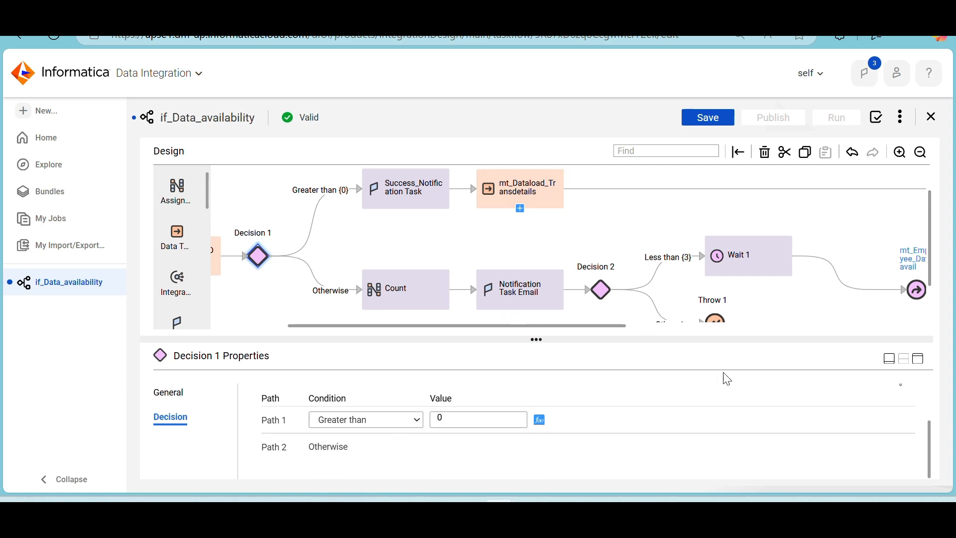
click(703, 119)
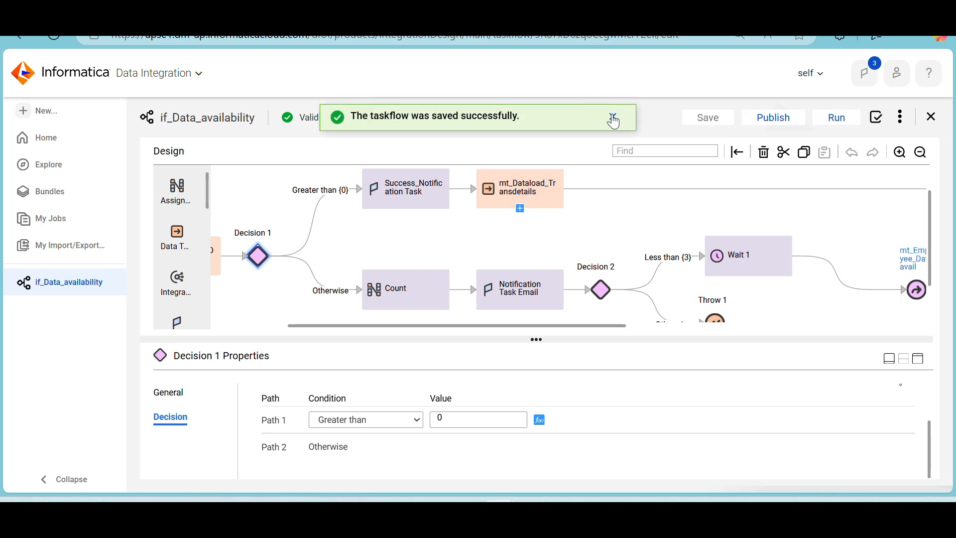
click(613, 118)
Step: Switch to Gmail, read the "Data is available, proceeding with data load" conversation and return to the inbox
mouse_move(499, 511)
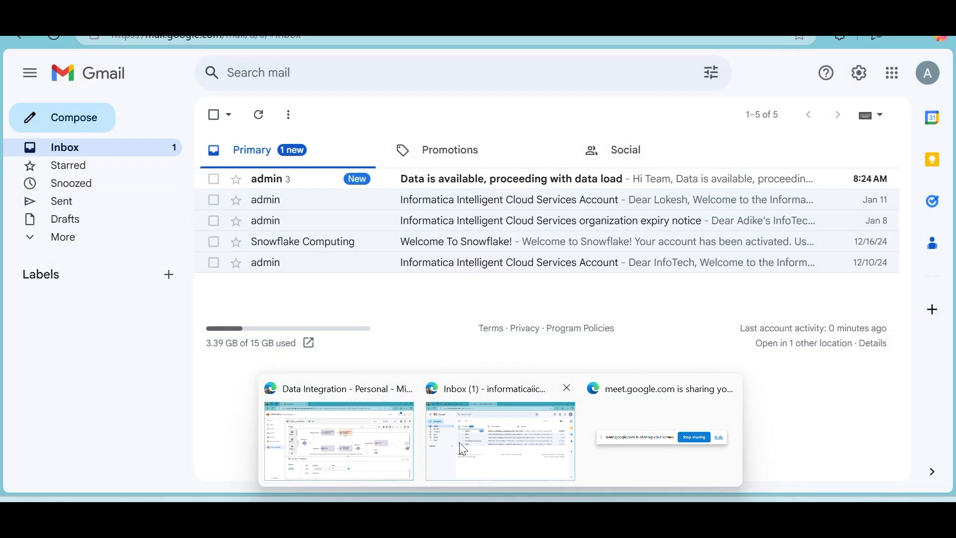
click(459, 442)
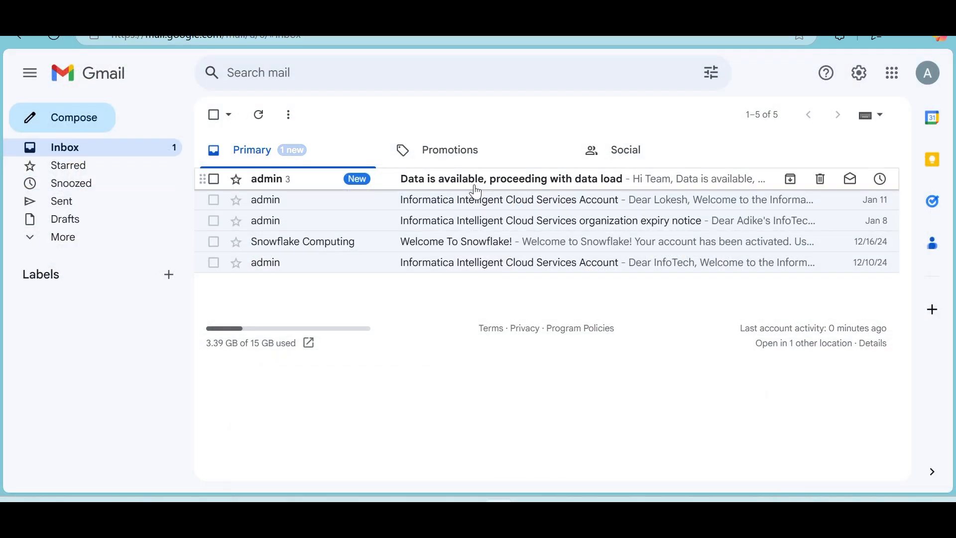
click(476, 184)
scroll(414, 338, down, 1)
scroll(414, 339, up, 1)
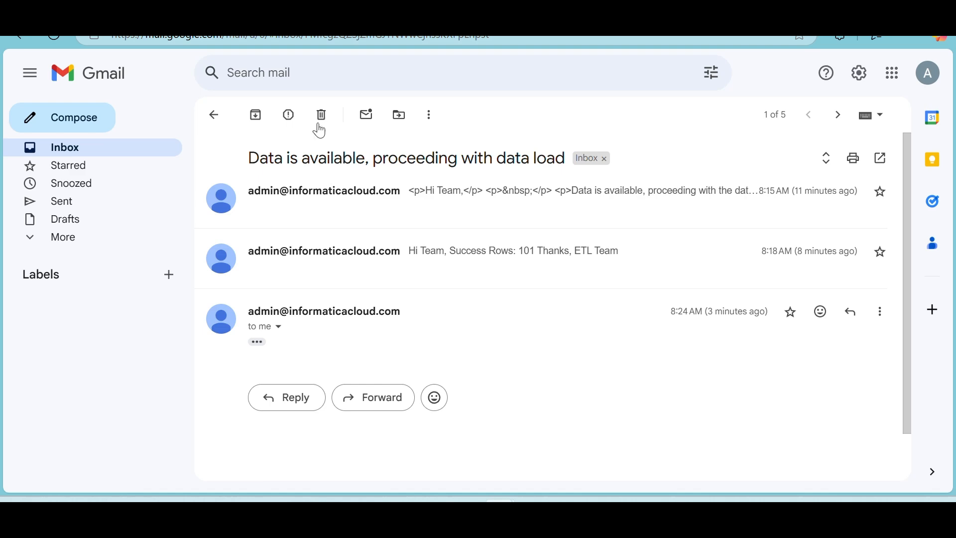
click(218, 122)
Step: Read the in-call messages in Google Meet and return to the if_Data_availability taskflow in Informatica
click(204, 7)
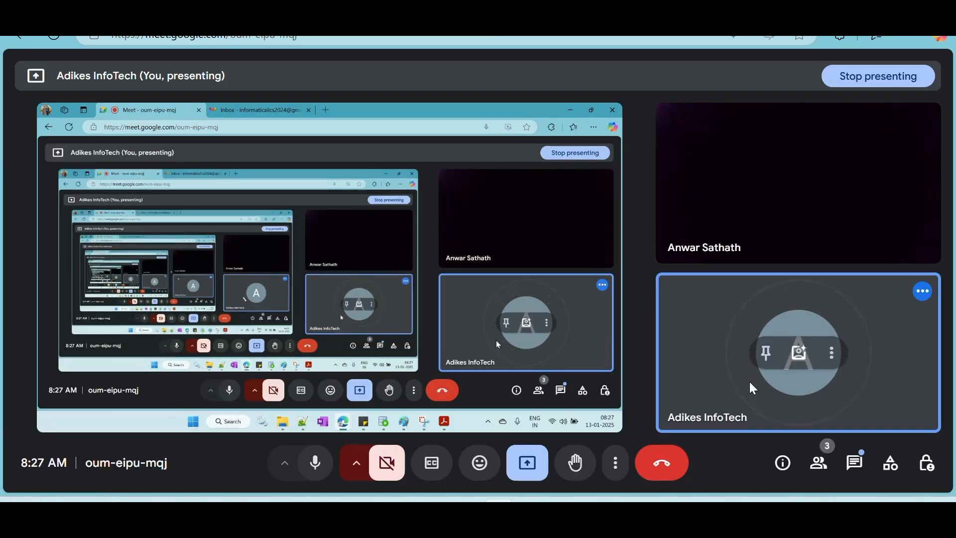
click(854, 462)
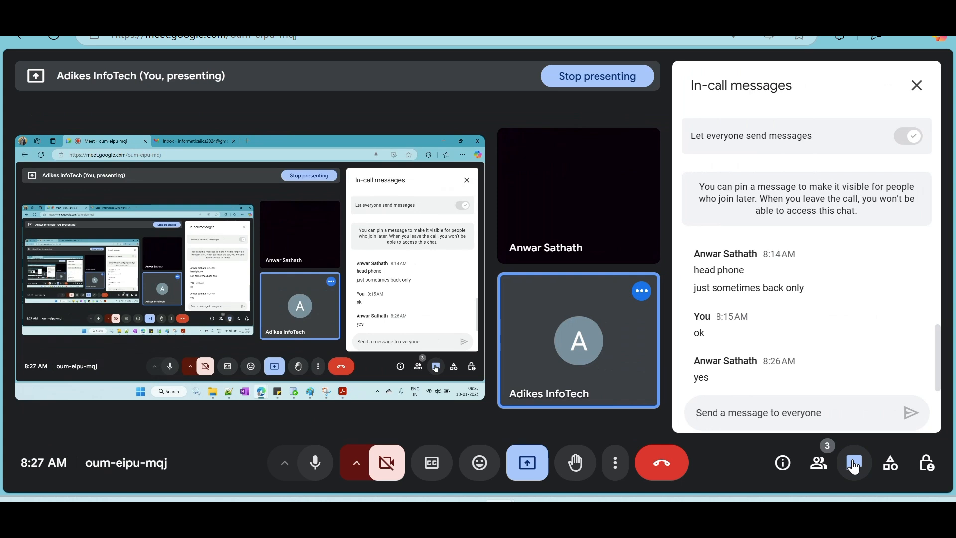
click(344, 7)
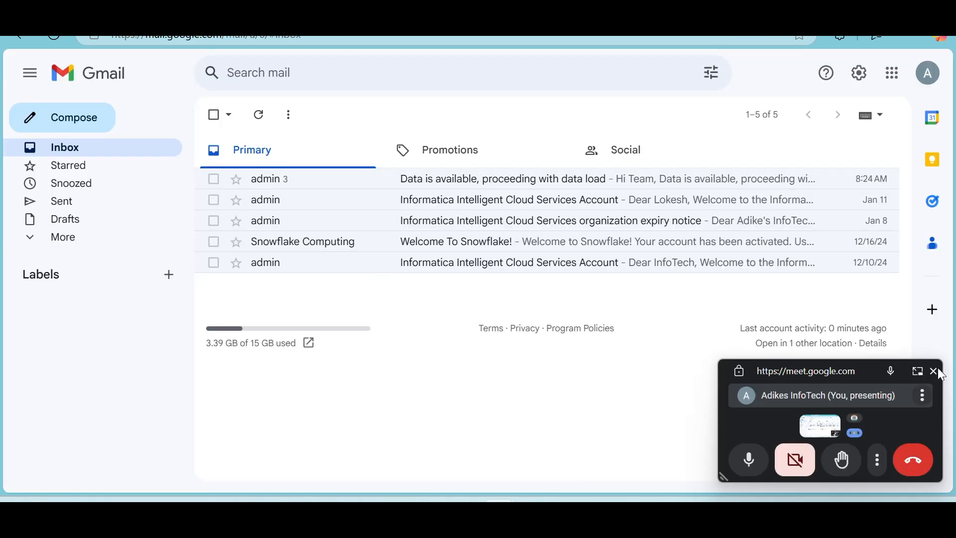
click(934, 372)
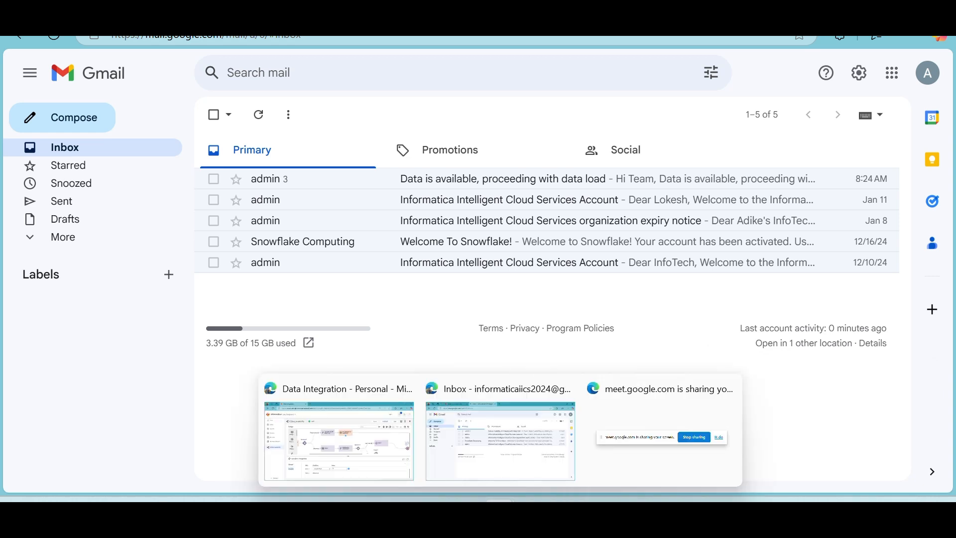
click(316, 442)
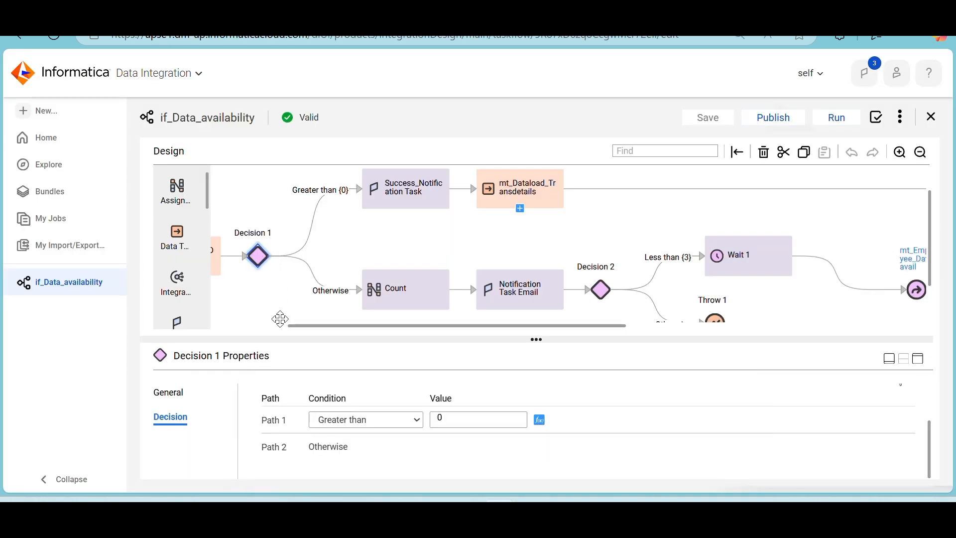
scroll(280, 319, left, 3)
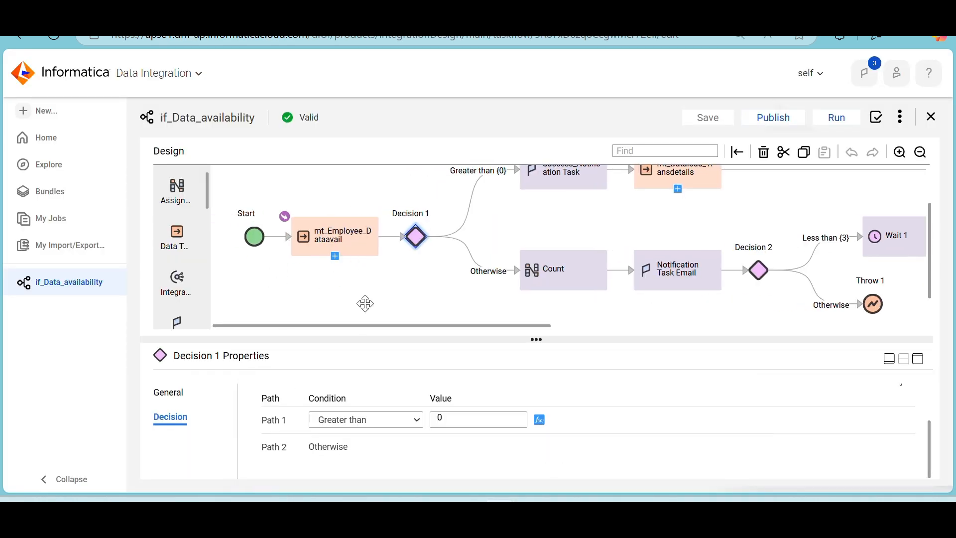
Step: Switch to Oracle SQL Developer and rerun the select query on the employee table in the Source worksheet
mouse_move(566, 498)
click(566, 439)
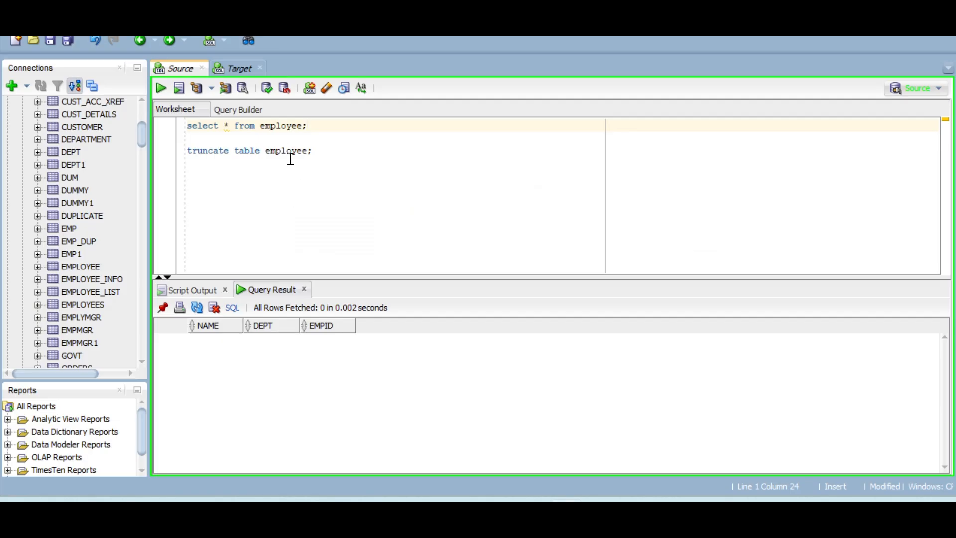
click(163, 88)
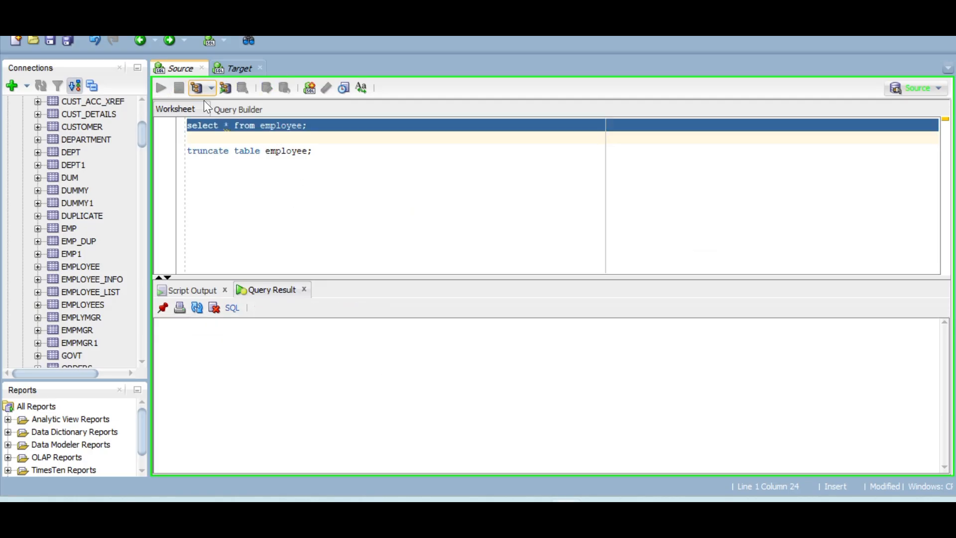
Step: Switch back to Informatica and review the taskflow's Otherwise branch, from Count and Notification Task Email through Decision 2 to Wait 1
key(alt+Tab)
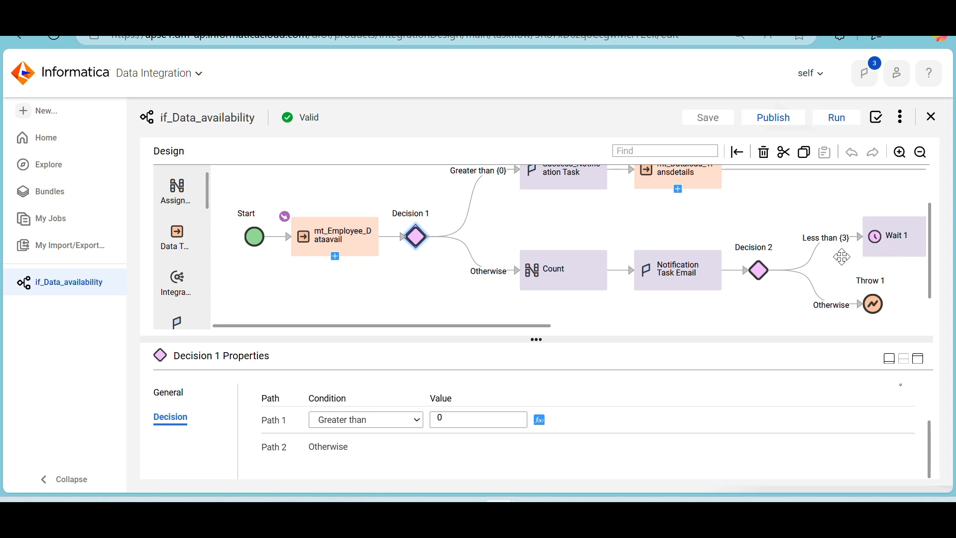
scroll(842, 250, right, 3)
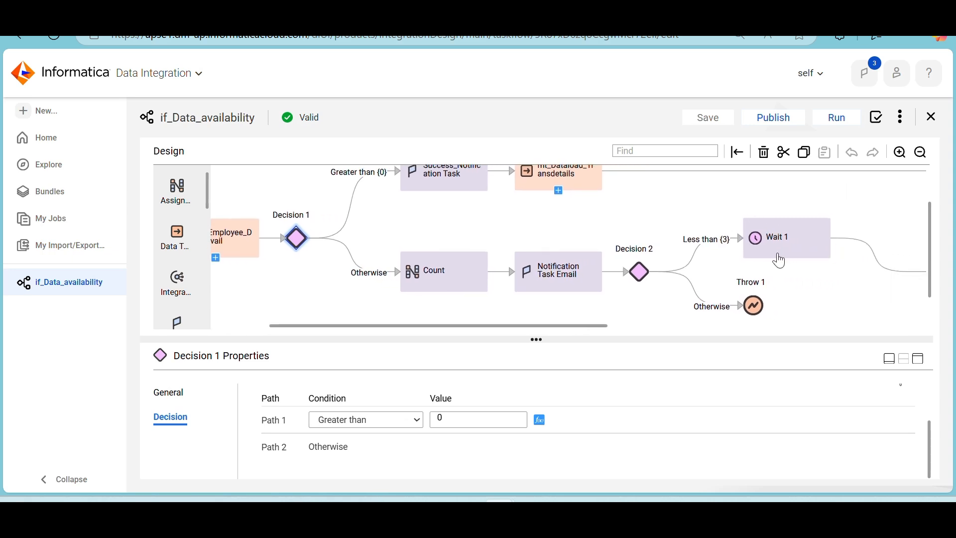
click(584, 282)
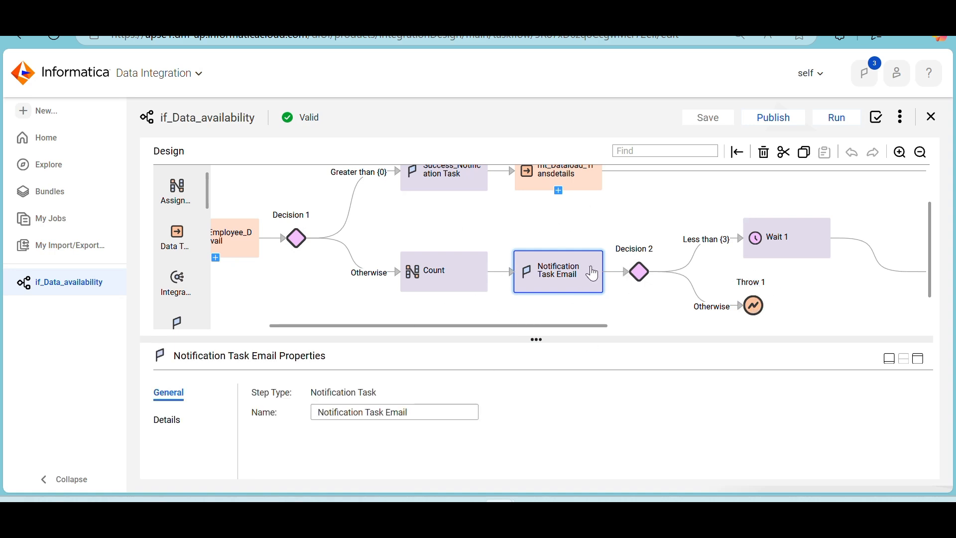
scroll(591, 273, right, 4)
scroll(591, 272, left, 6)
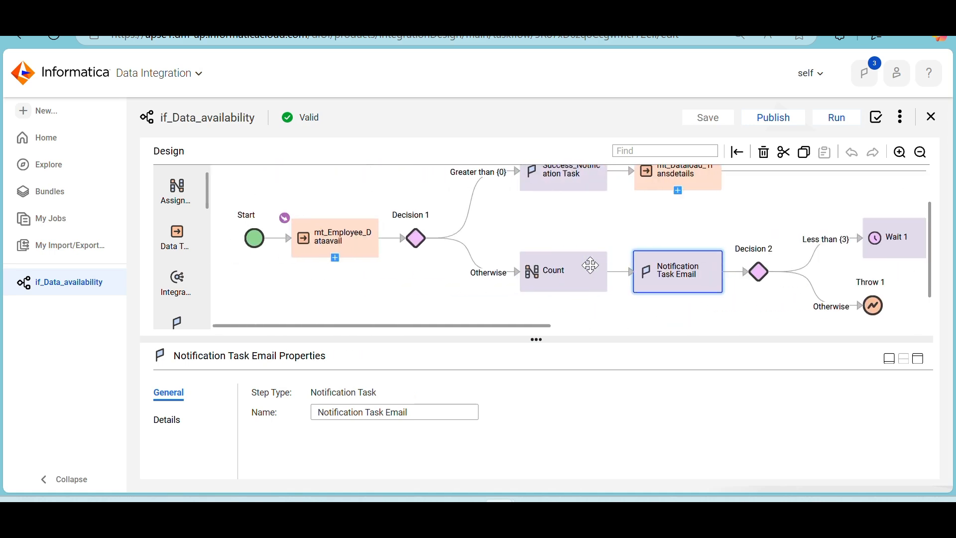
scroll(591, 273, up, 1)
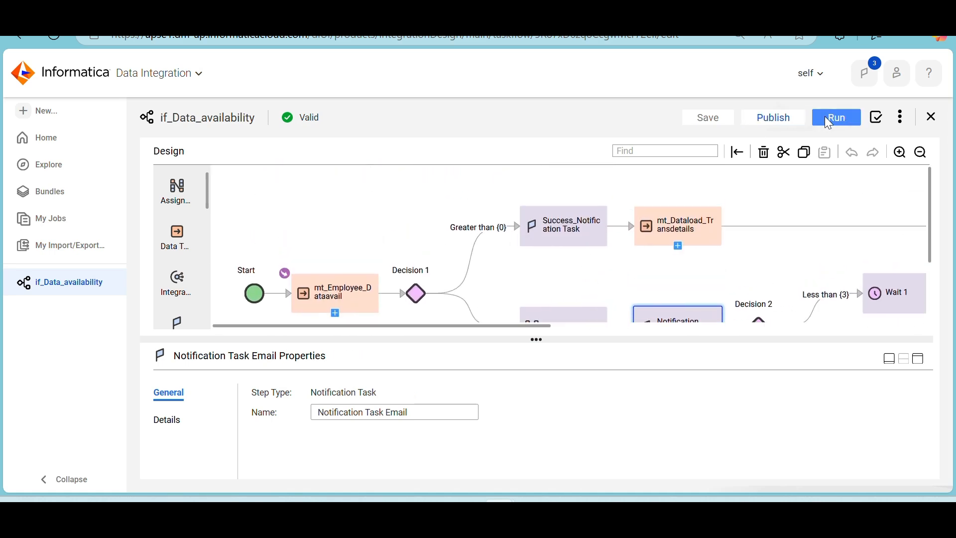
Step: Run the if_Data_availability taskflow and refresh its job list
click(840, 119)
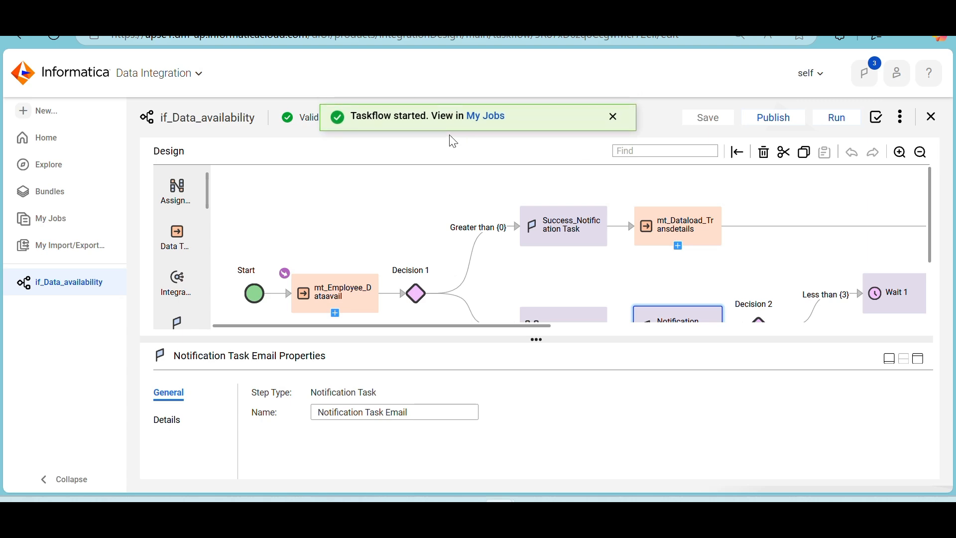
click(480, 125)
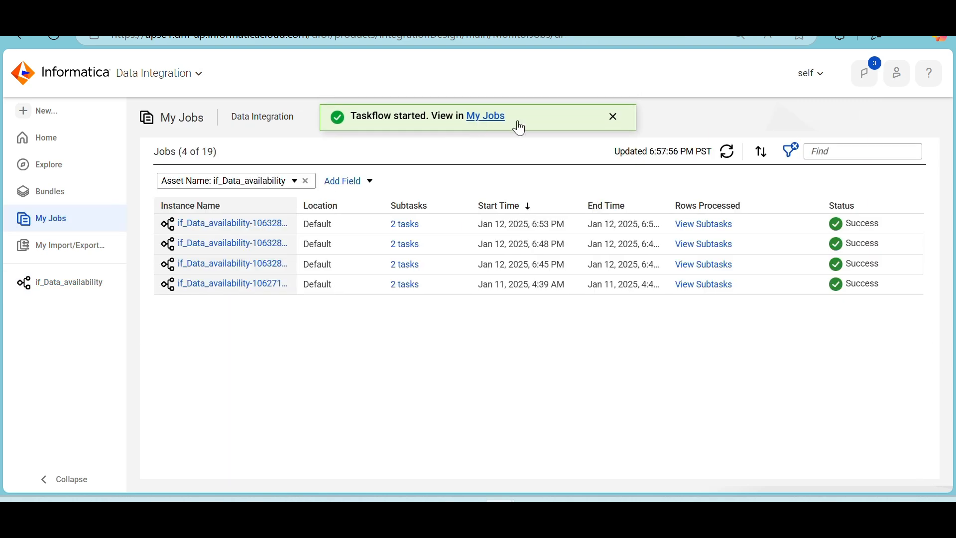
click(726, 151)
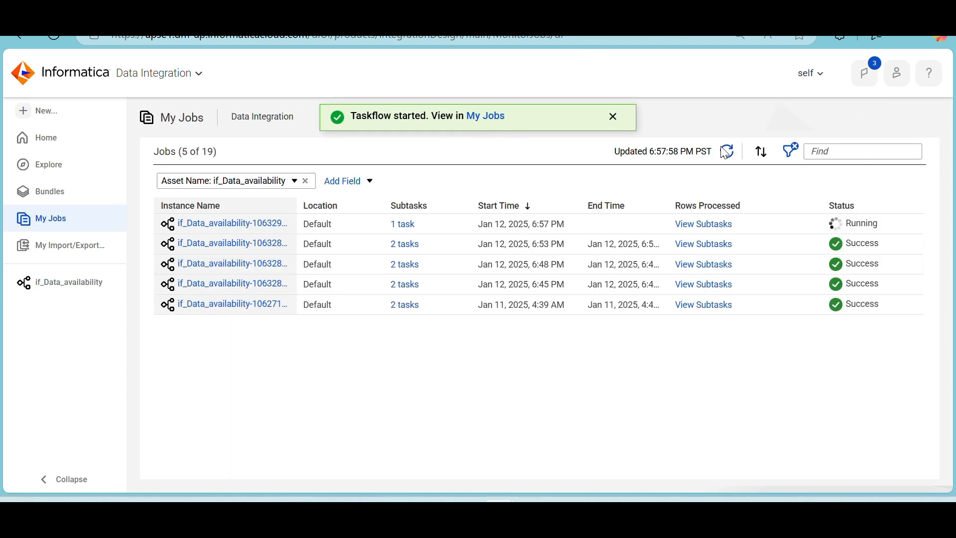
Step: Switch to the Gmail inbox and refresh it repeatedly to check for the taskflow's notification email
key(alt+Tab)
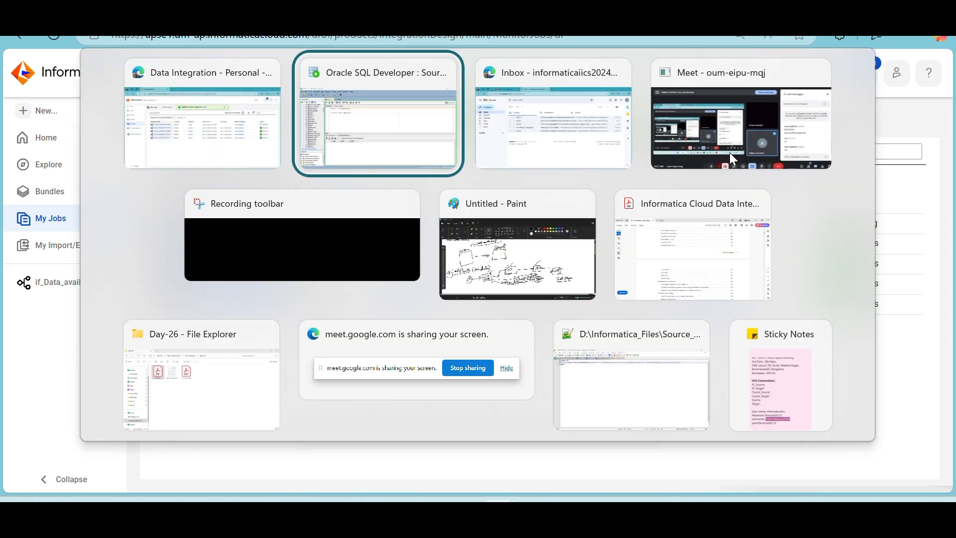
key(alt+Tab)
click(259, 121)
click(259, 121)
click(259, 121)
click(259, 121)
click(259, 121)
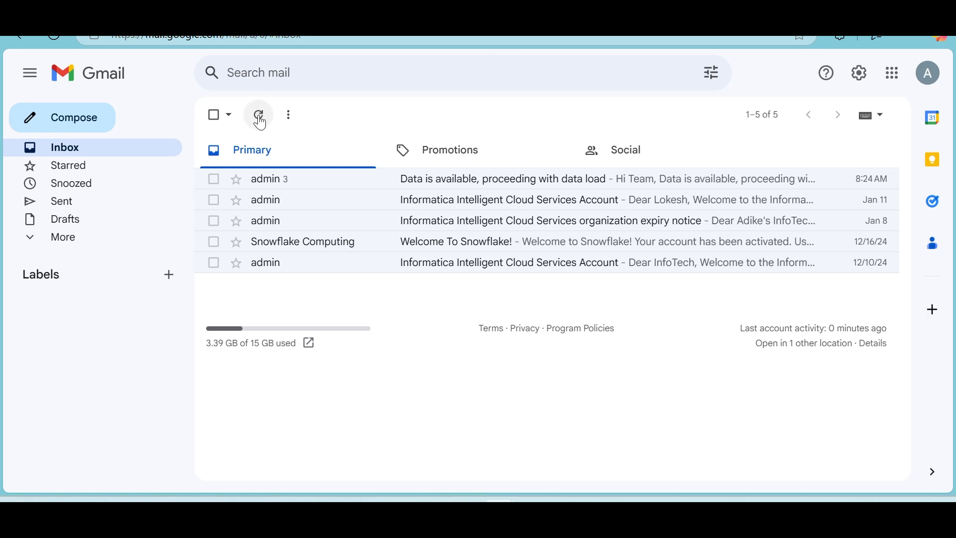
Step: Switch back to Informatica and open the details of the running if_Data_availability job
key(alt+Tab)
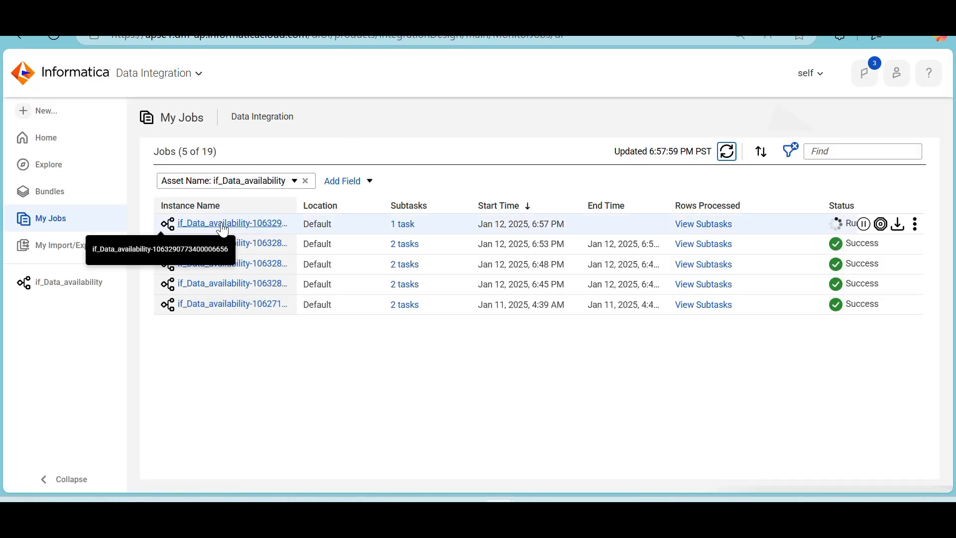
click(219, 224)
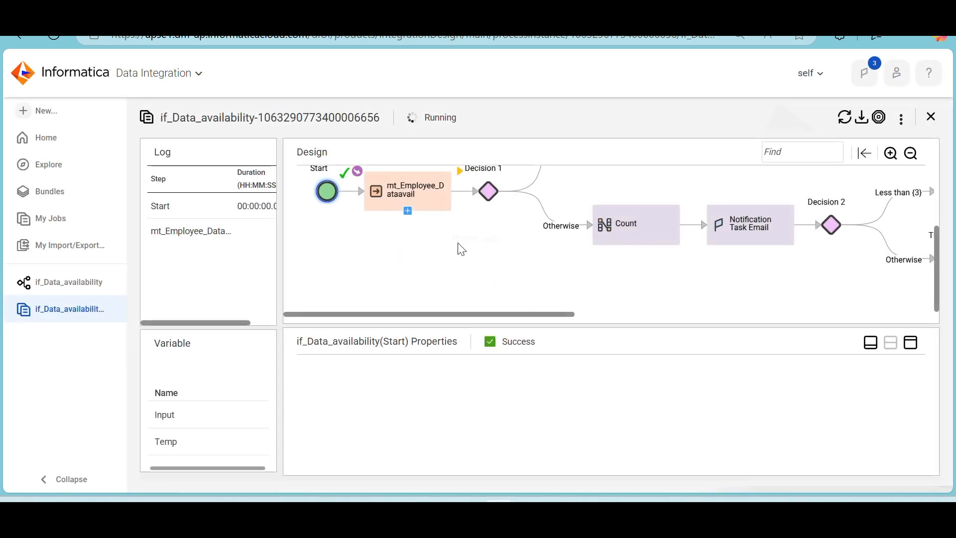
scroll(437, 270, up, 1)
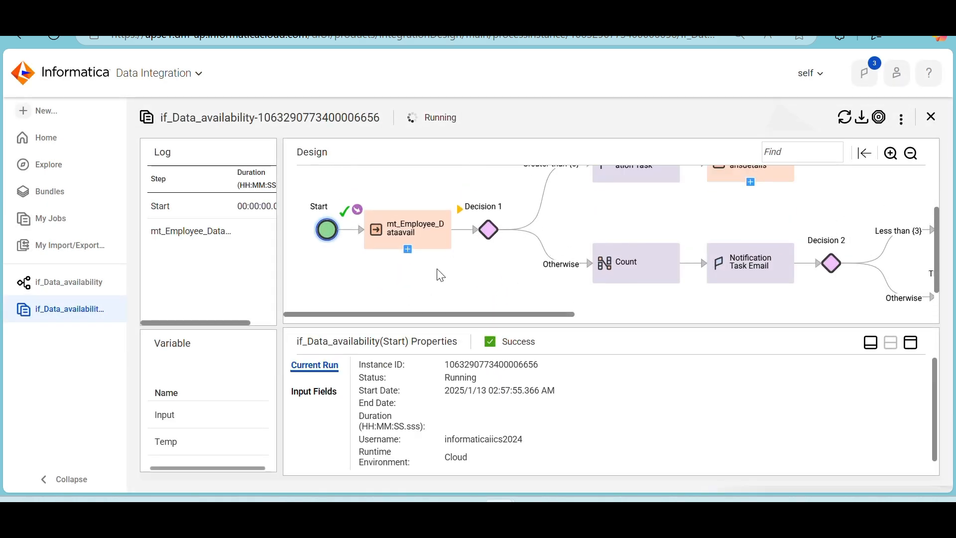
Step: Refresh the running if_Data_availability job's details repeatedly and follow its progress through the Otherwise branch to Wait 1
click(845, 121)
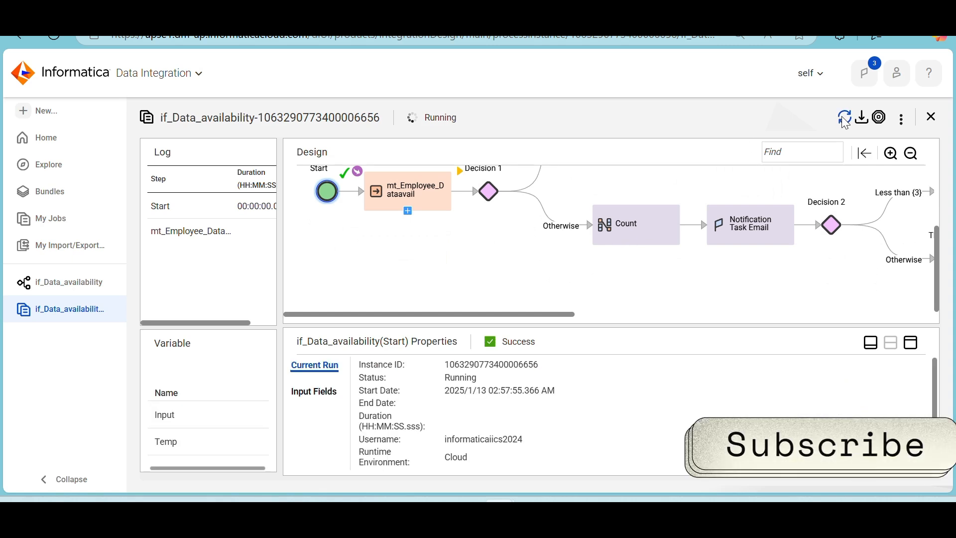
click(843, 118)
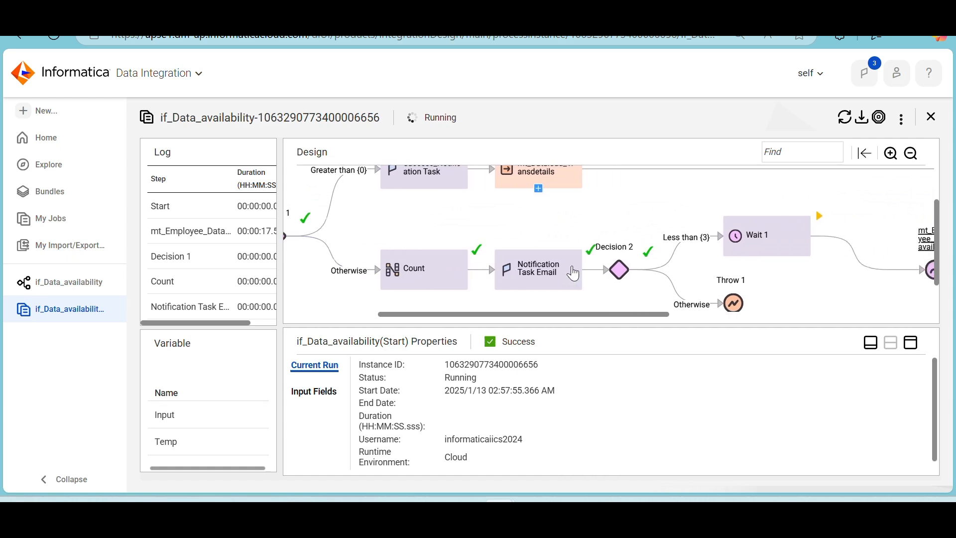
click(847, 117)
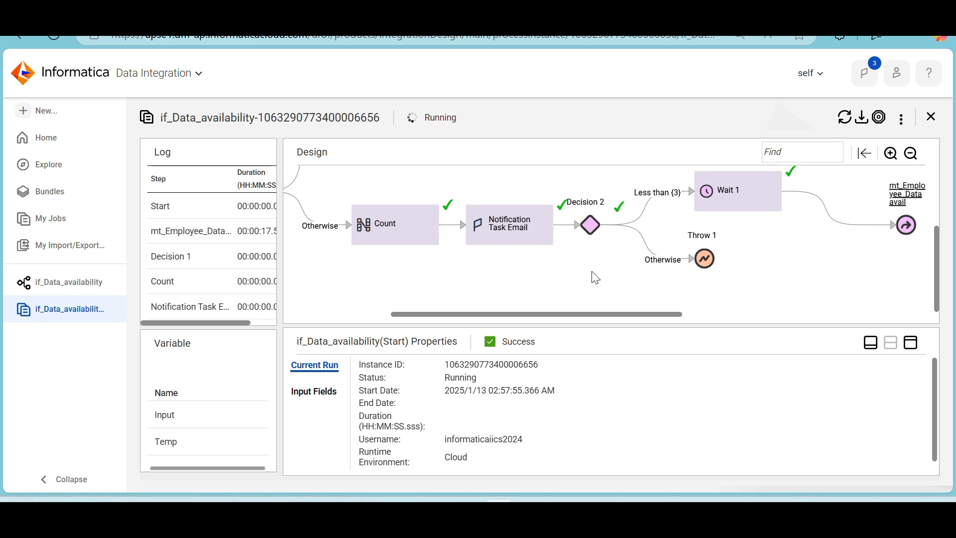
Step: Switch to Gmail, refresh the inbox and read the first and second "Data is not available in the source table" notification emails
key(alt+Tab)
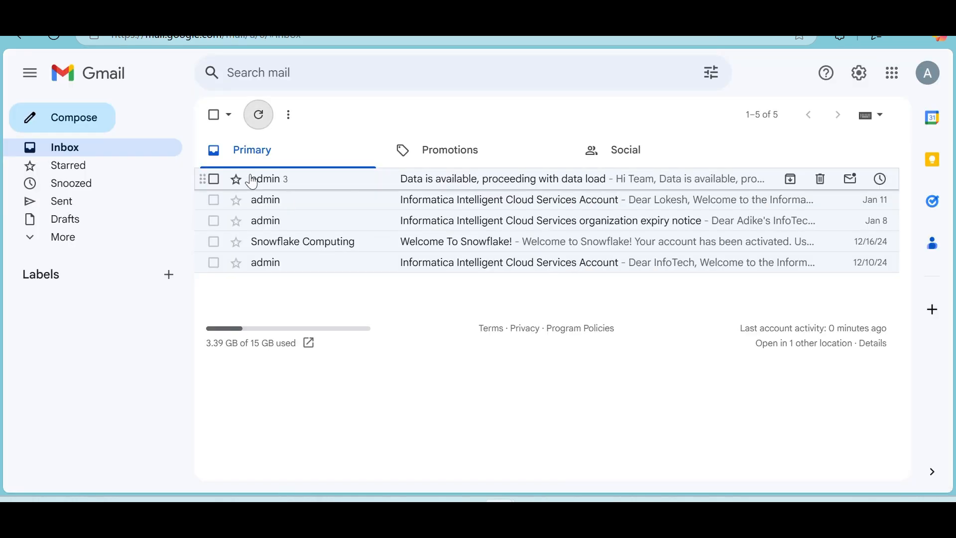
click(253, 125)
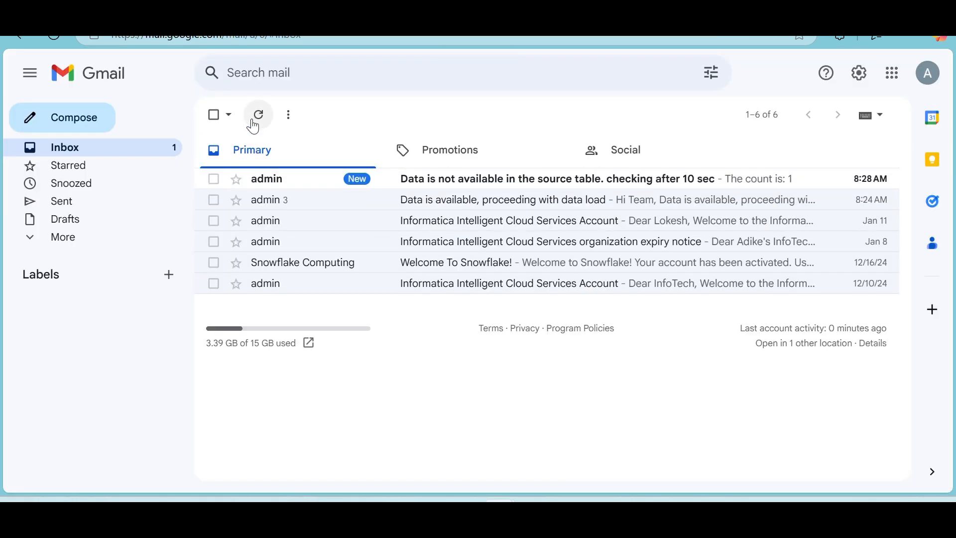
click(468, 188)
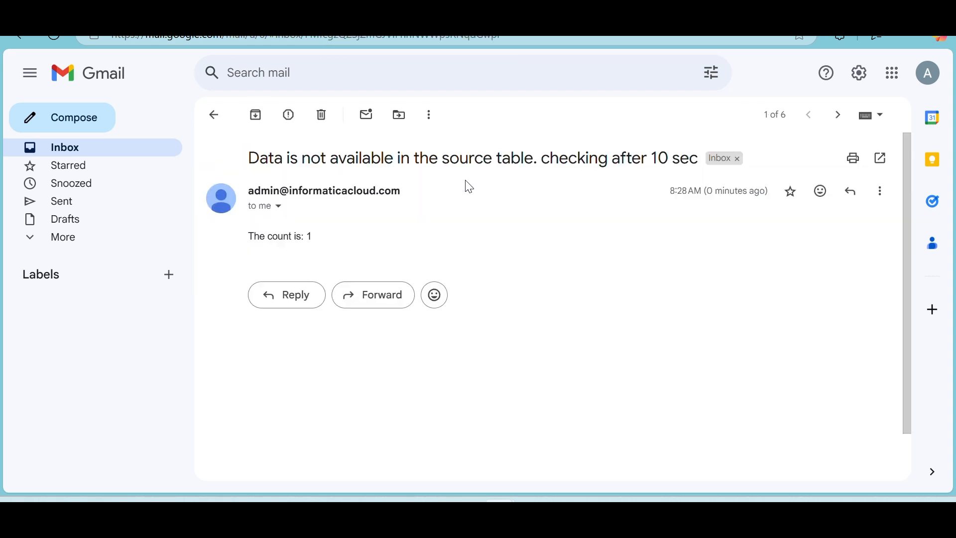
drag(251, 236, 348, 243)
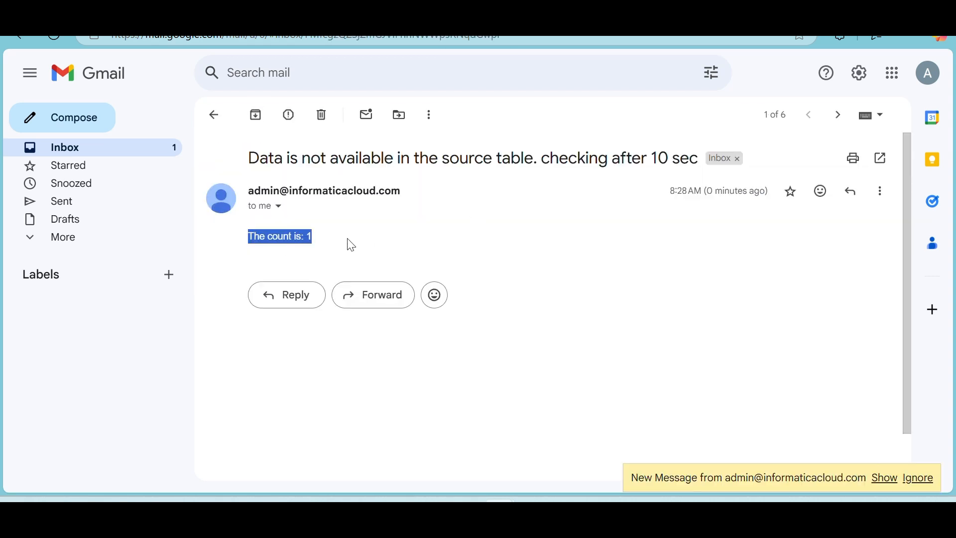
click(214, 115)
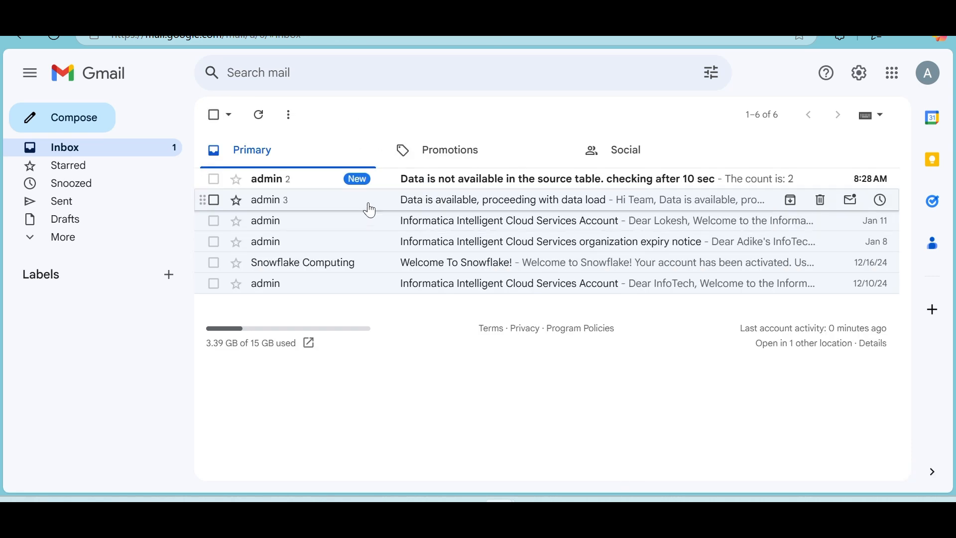
click(443, 186)
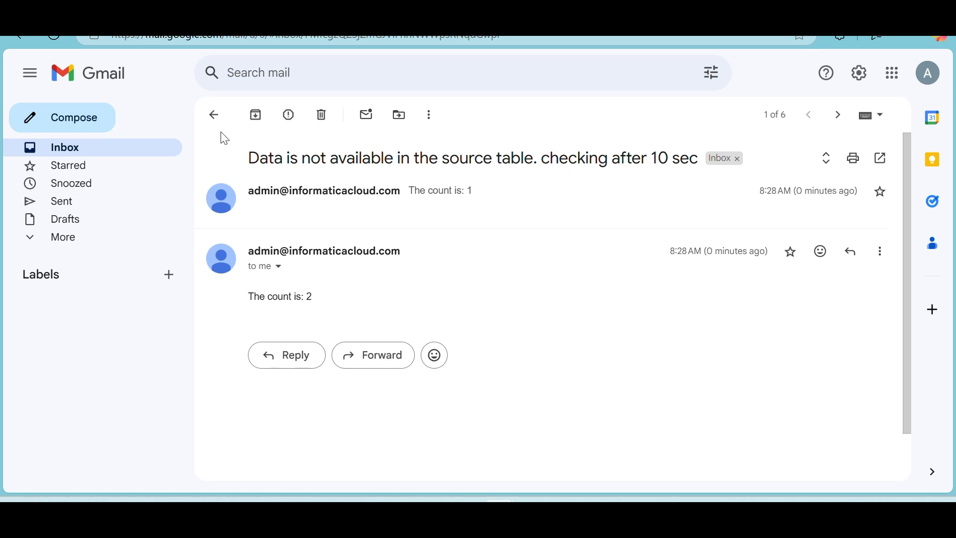
Step: Refresh the inbox repeatedly for the third no-data notification, read its count in the email thread, and return to the inbox
click(214, 115)
click(253, 121)
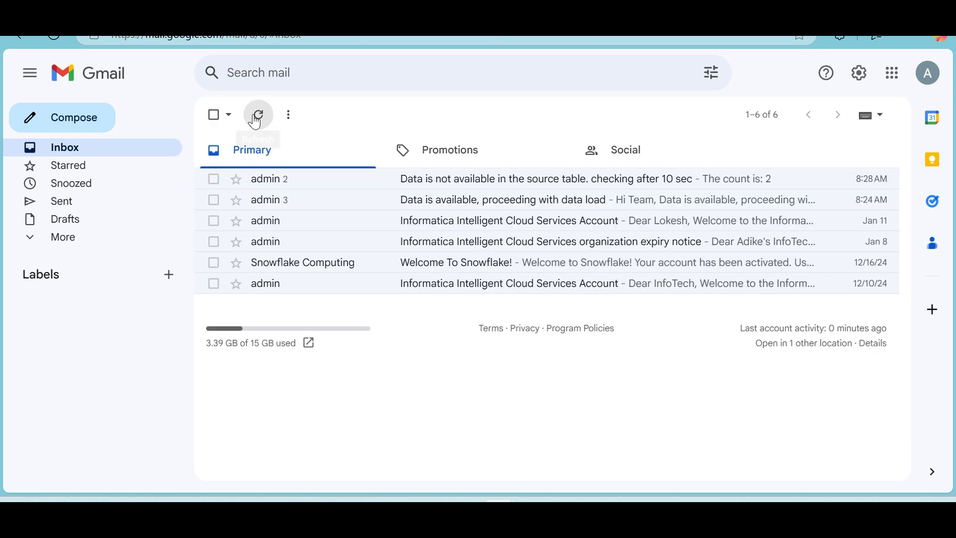
click(254, 121)
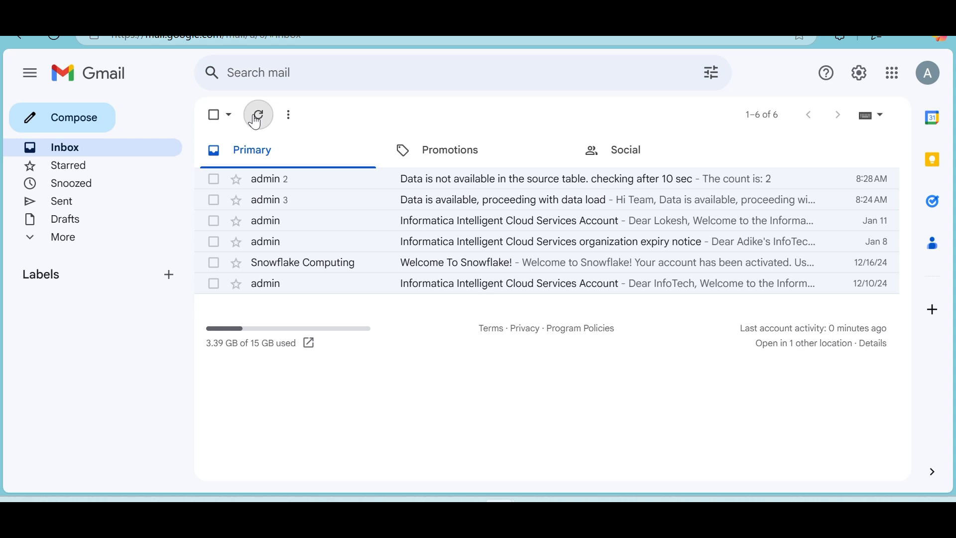
click(255, 122)
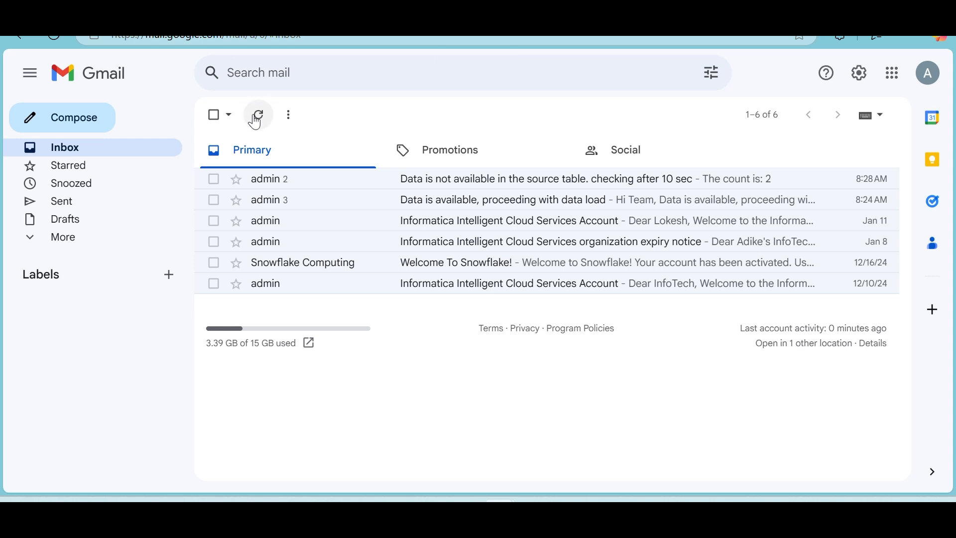
click(254, 120)
click(255, 121)
click(255, 122)
click(255, 122)
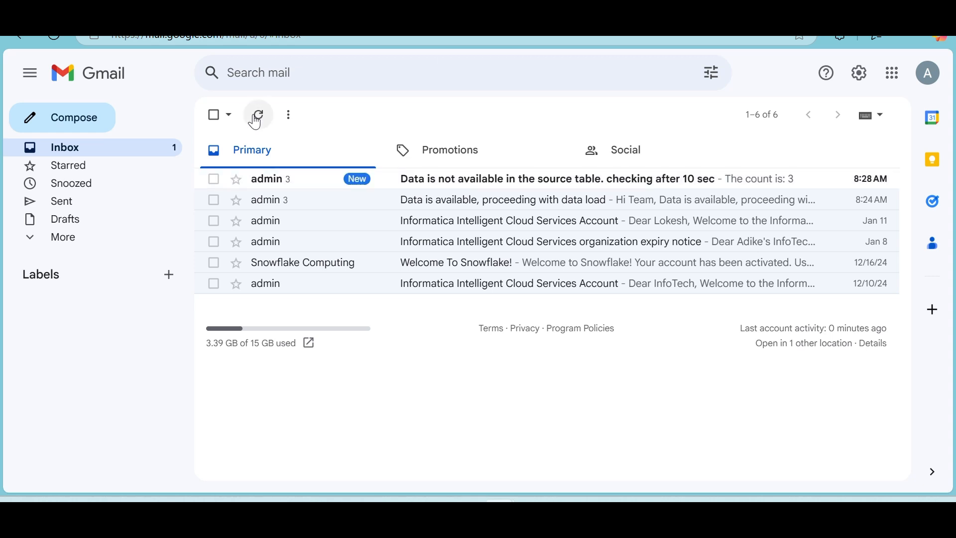
click(462, 182)
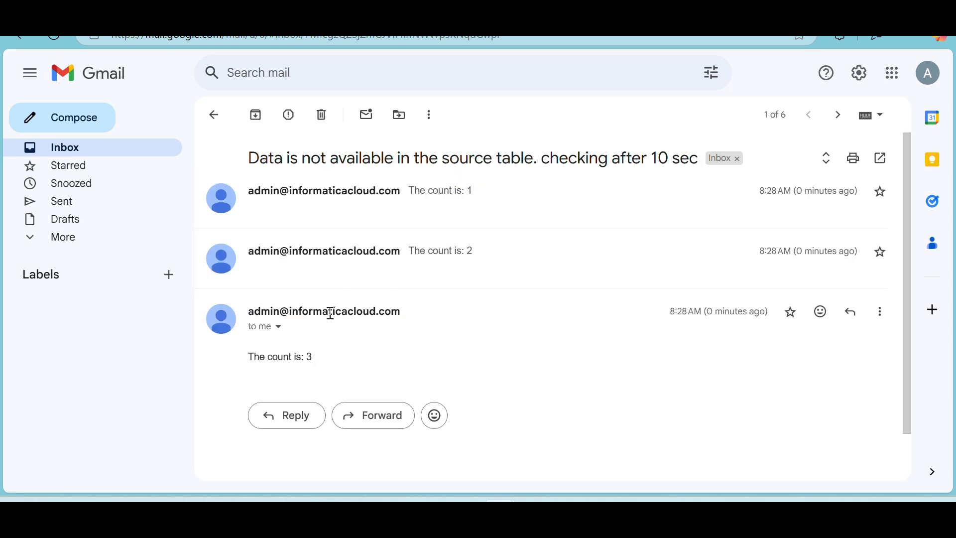
click(214, 116)
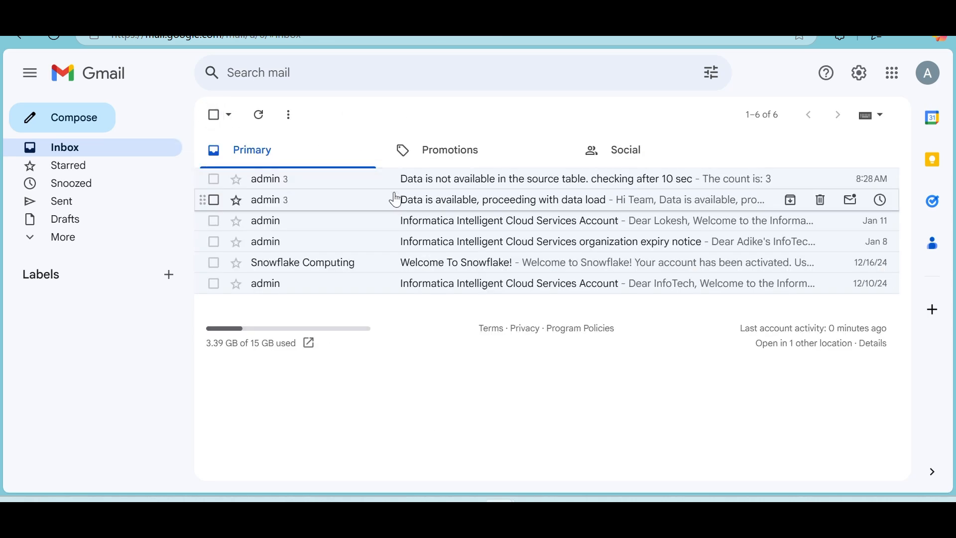
Step: Switch back to Informatica, refresh the if_Data_availability job's details and examine its path through Decision 2 to Throw 1
key(alt+Tab)
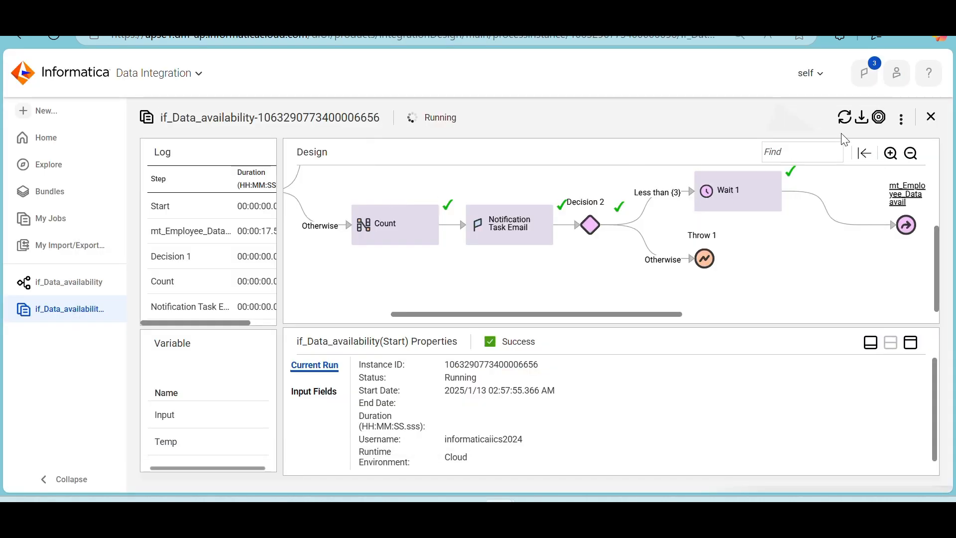
click(846, 119)
scroll(636, 293, right, 3)
scroll(636, 293, right, 1)
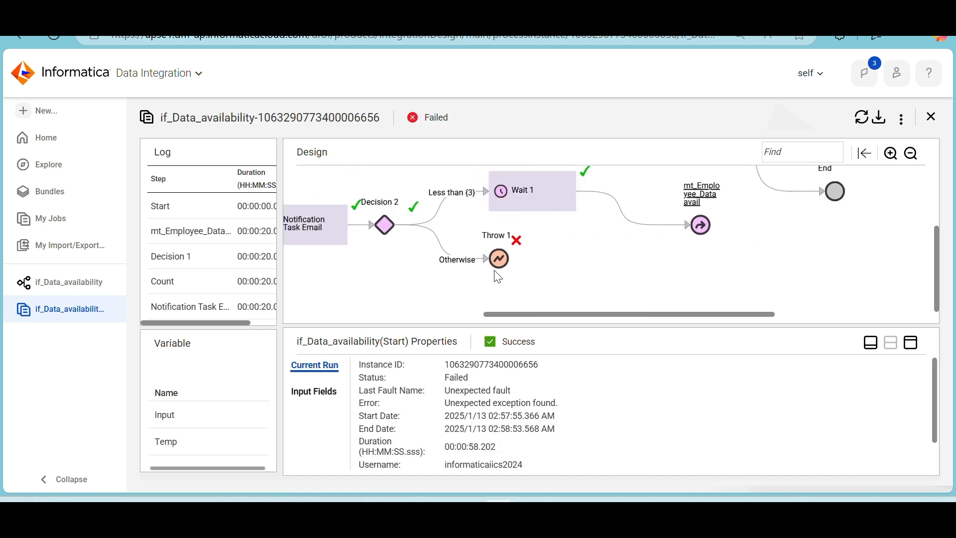
click(938, 124)
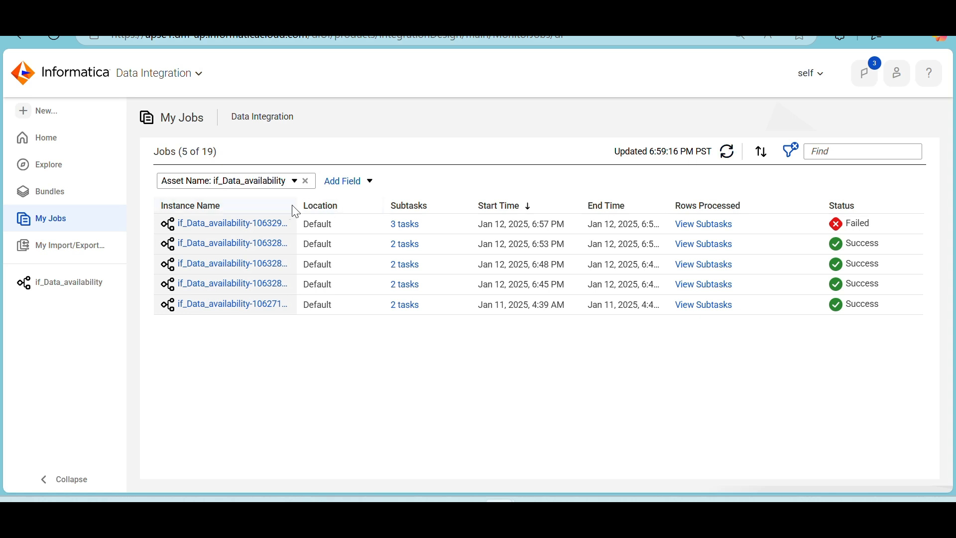
click(256, 224)
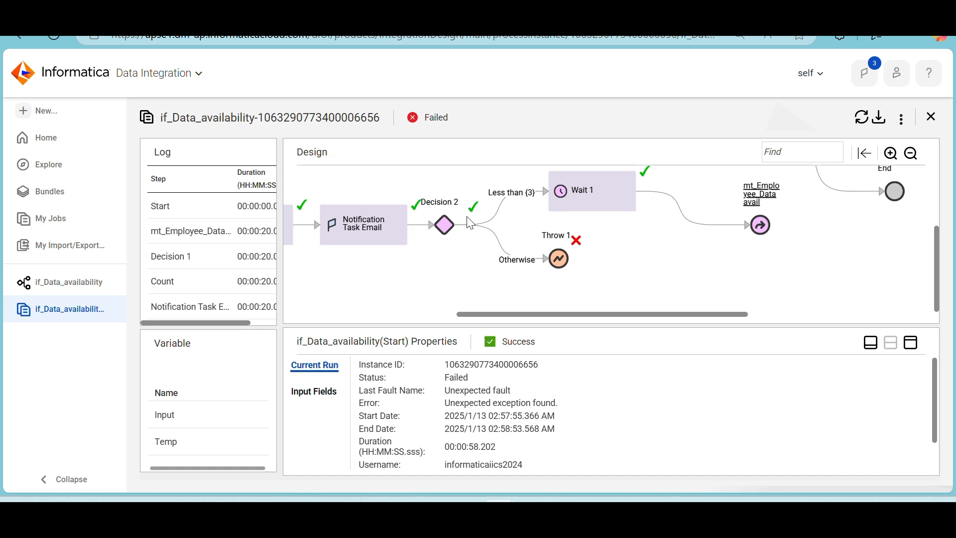
click(932, 120)
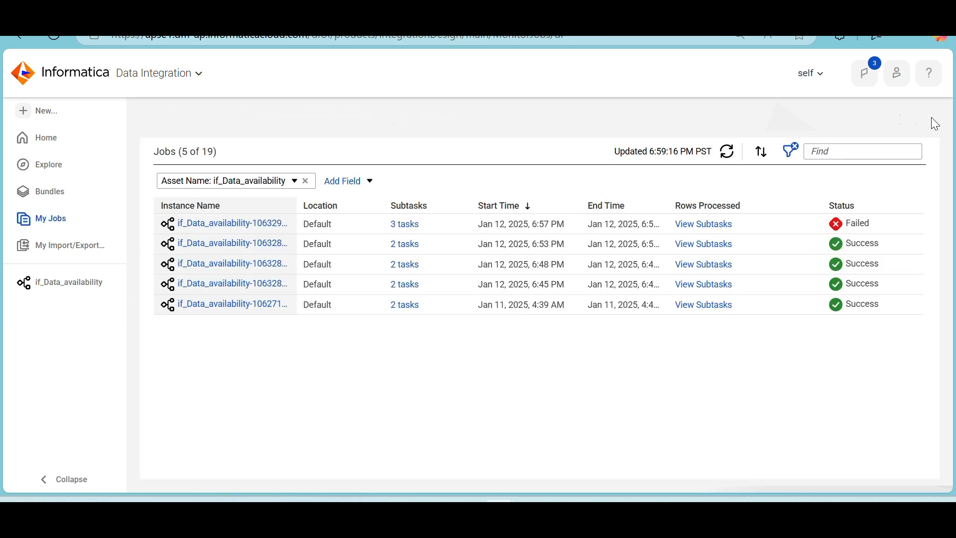
Step: Refresh the job list and view the mt_Employee_Dataavail subtasks of the latest if_Data_availability run, then return to all jobs
click(732, 159)
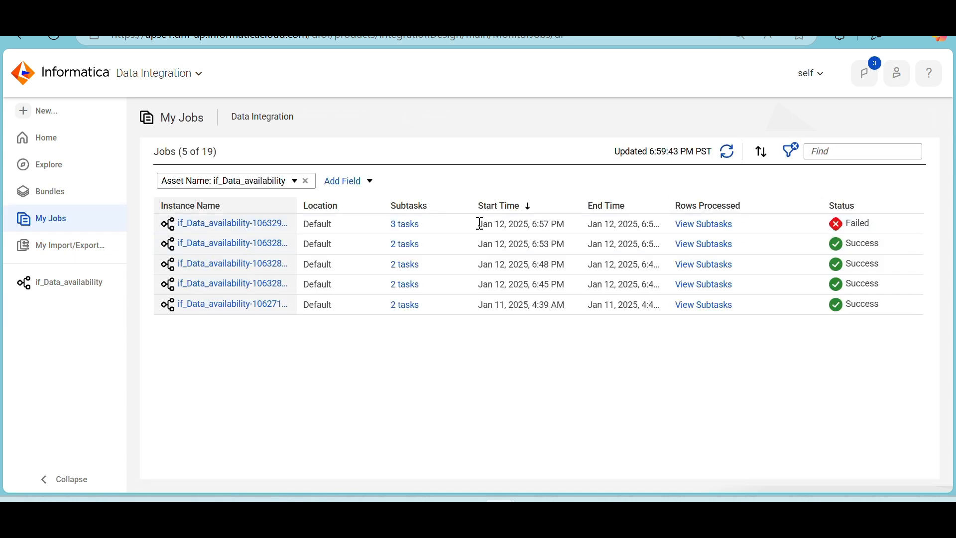
click(698, 225)
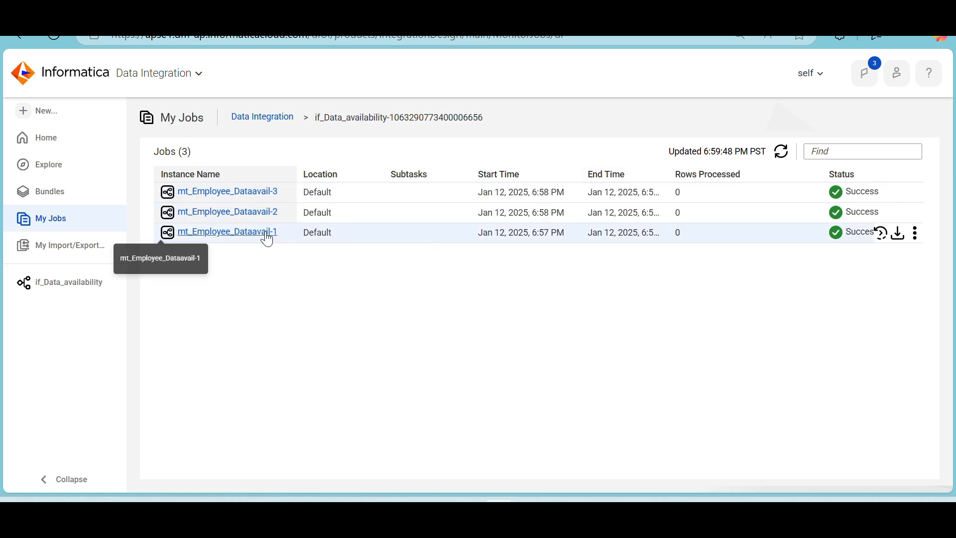
click(267, 119)
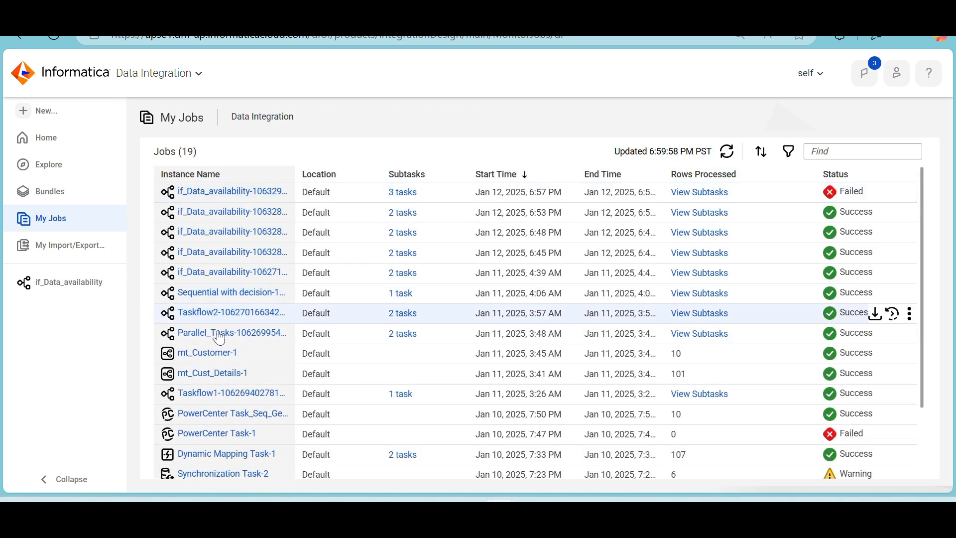
Step: Switch to SQL Developer and run "rollback;" in the Source worksheet to try to restore the truncated employee table
click(73, 288)
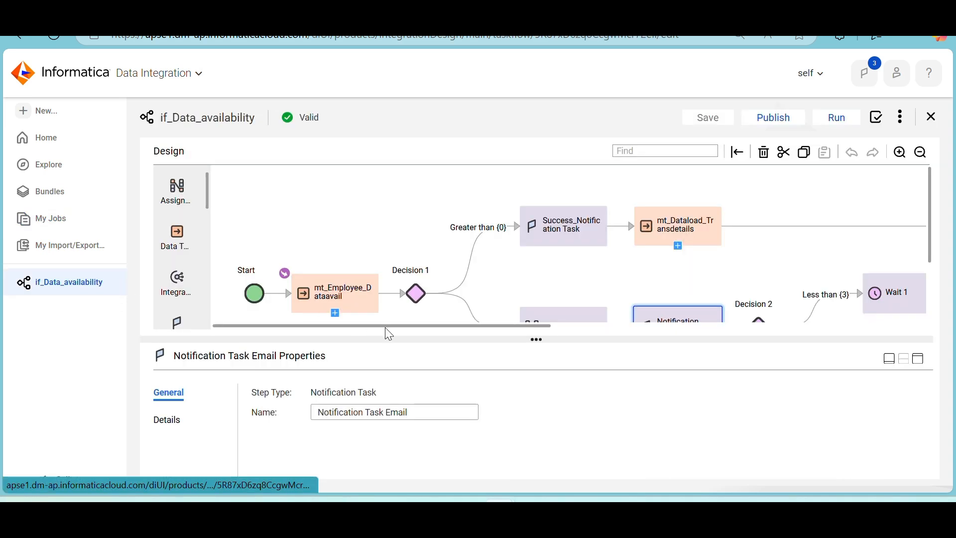
key(alt+Tab)
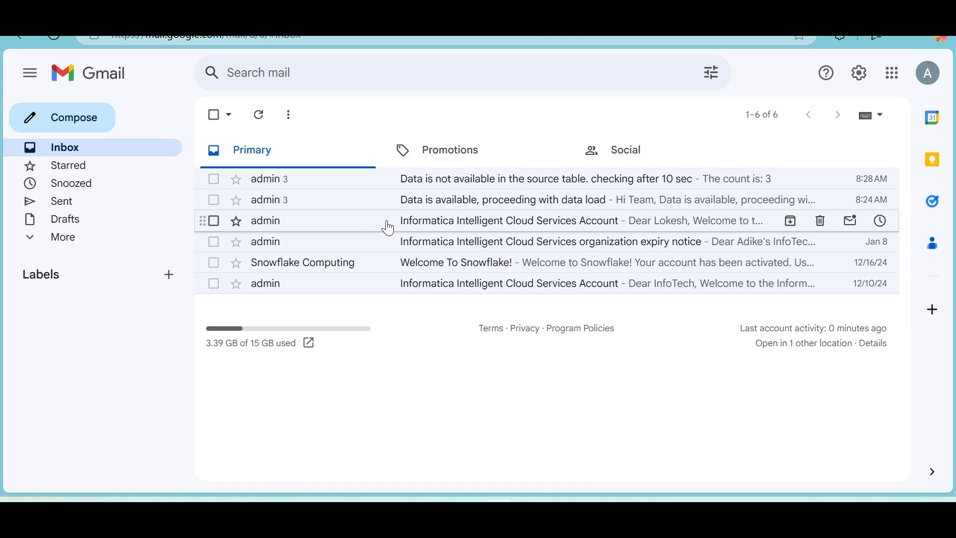
key(alt+Tab)
key(Tab)
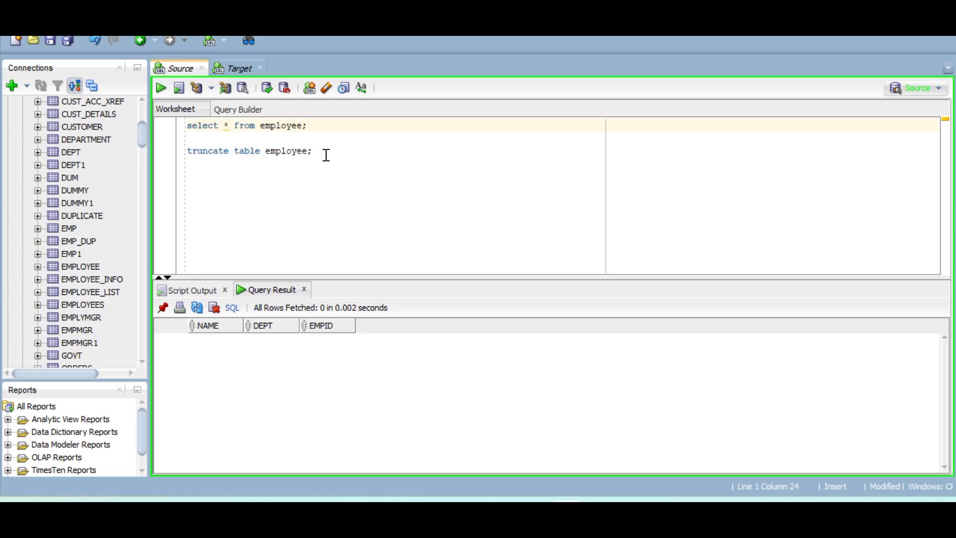
key(Return)
text(rollback;)
key(F5)
key(Up)
key(Up)
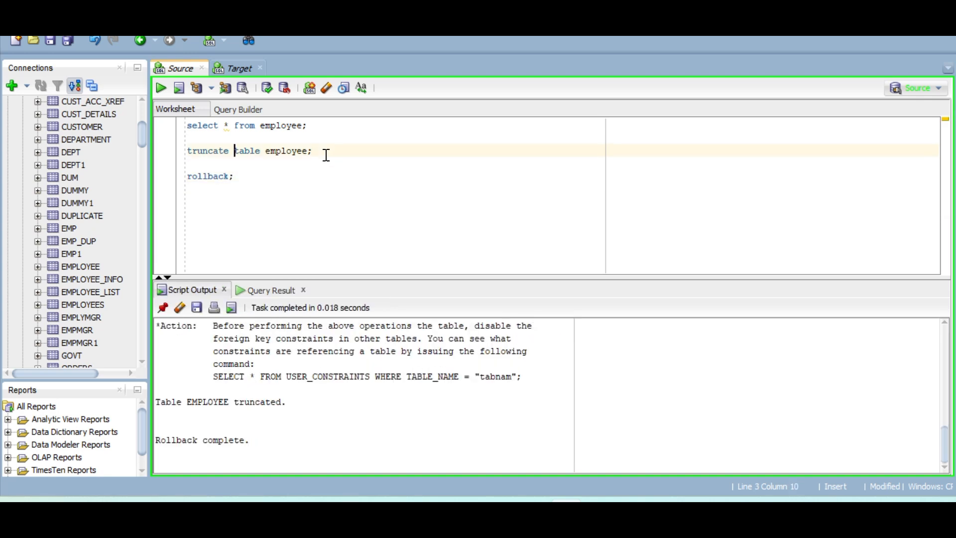
Step: Rerun "select * from employee;" to check the employee table's rows
key(ctrl+Return)
key(Down)
key(Down)
key(Up)
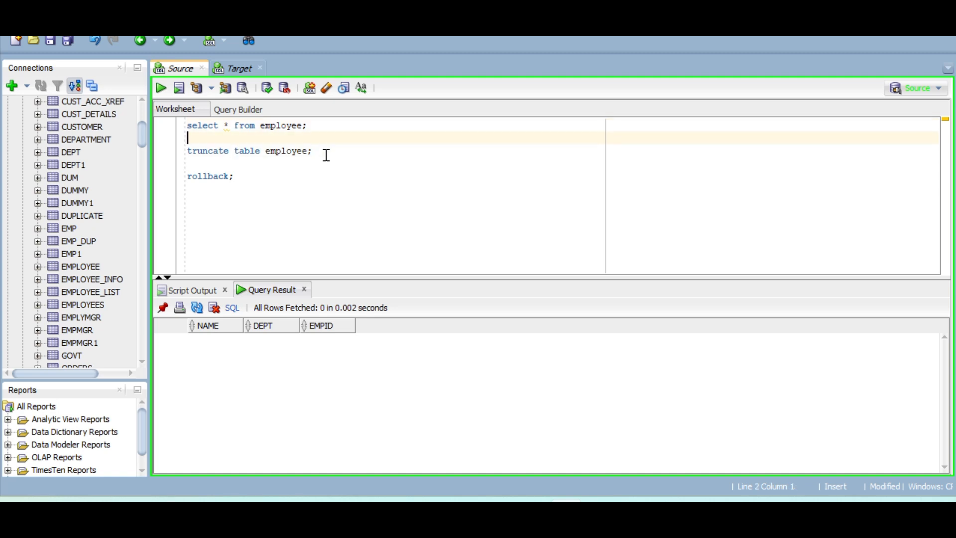
Step: Delete the truncate and rollback statements from the Source worksheet, leaving only the select query
key(shift+Down)
key(shift+Down)
key(shift+Down)
key(Delete)
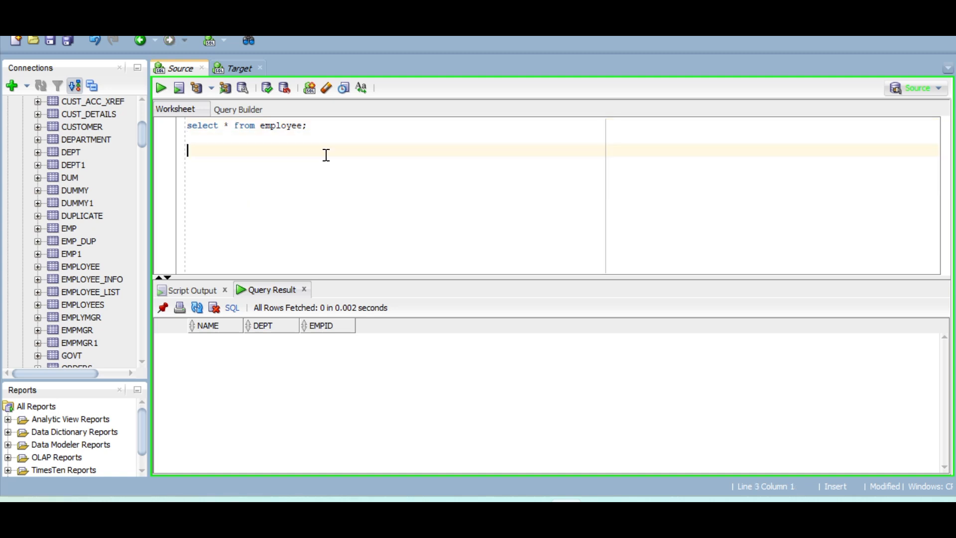
Step: Switch back to the if_Data_availability taskflow in Informatica and review its full design across both Decision 1 branches, Decision 2 and Wait 1
key(alt+Tab)
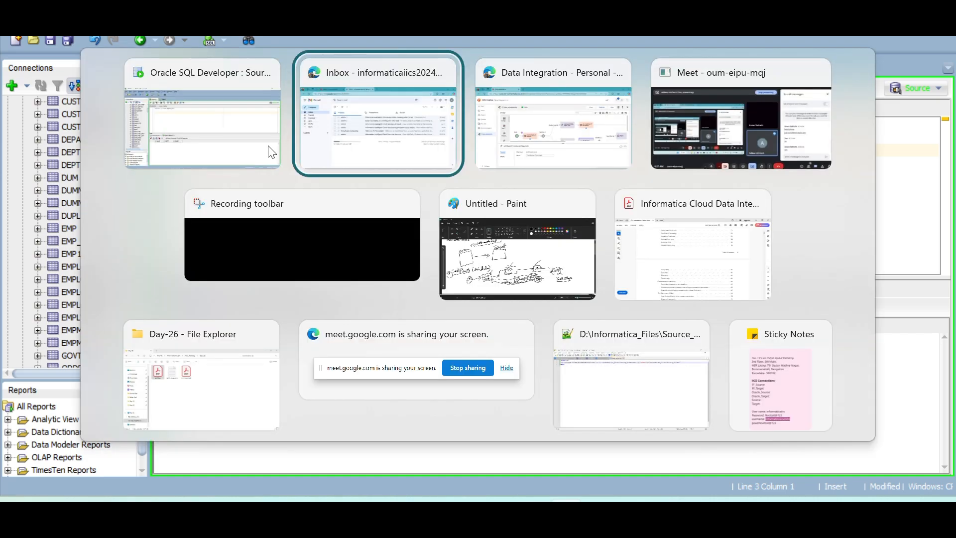
key(alt+Tab)
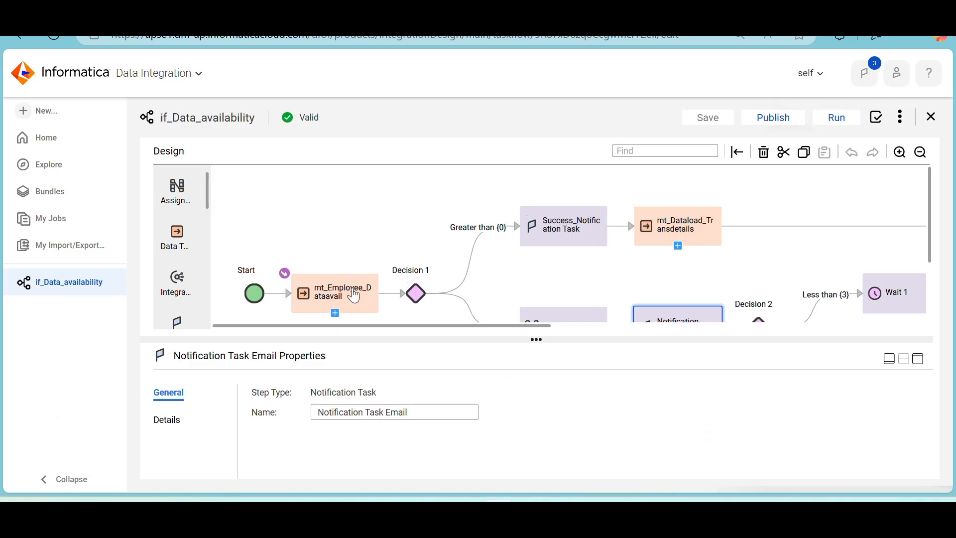
scroll(342, 204, down, 1)
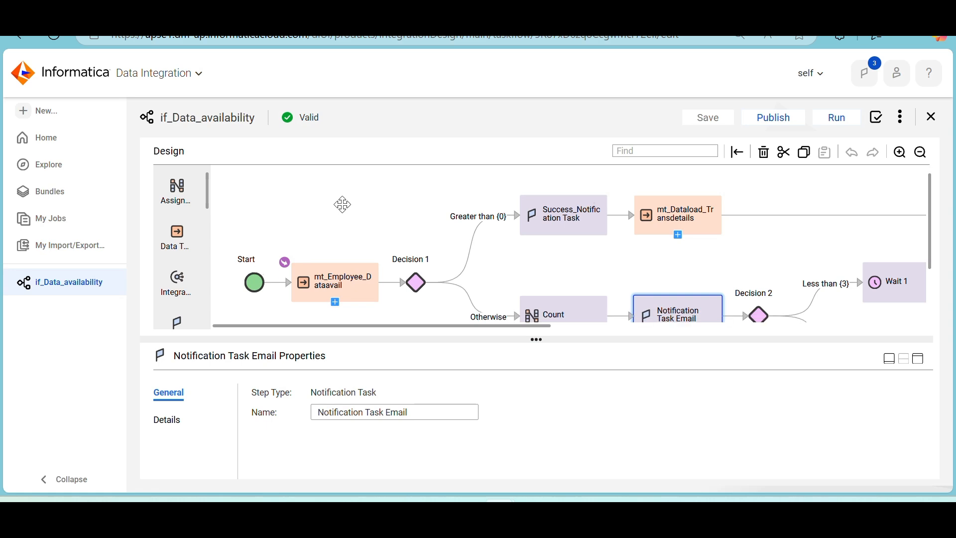
scroll(342, 204, down, 2)
scroll(727, 291, right, 3)
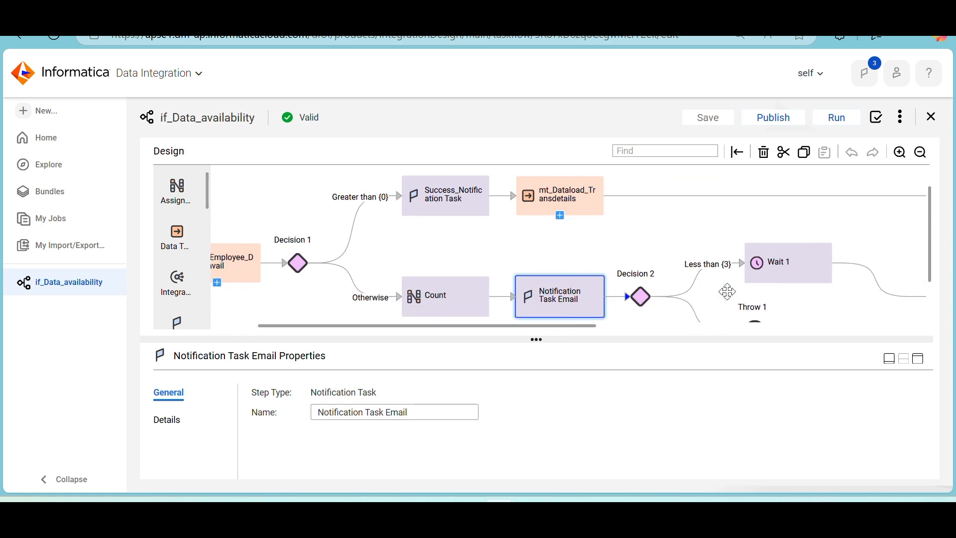
scroll(728, 291, right, 4)
scroll(727, 291, down, 3)
scroll(727, 291, right, 5)
scroll(727, 291, up, 2)
scroll(727, 291, left, 8)
scroll(728, 292, left, 5)
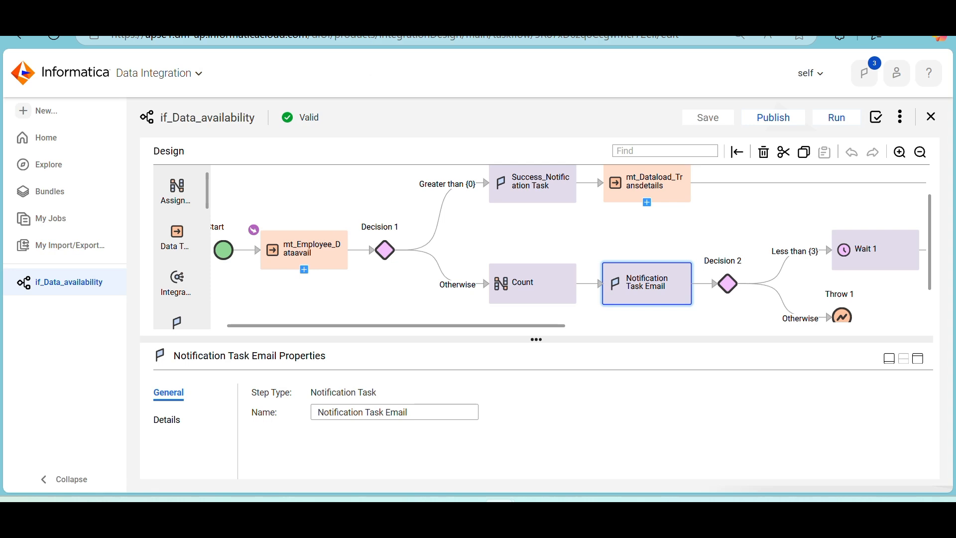
Step: Switch to Paint and handwrite "upstream Team A" with "Downstream Team B" beneath it in the blank area below the earlier sketch
key(alt+Tab)
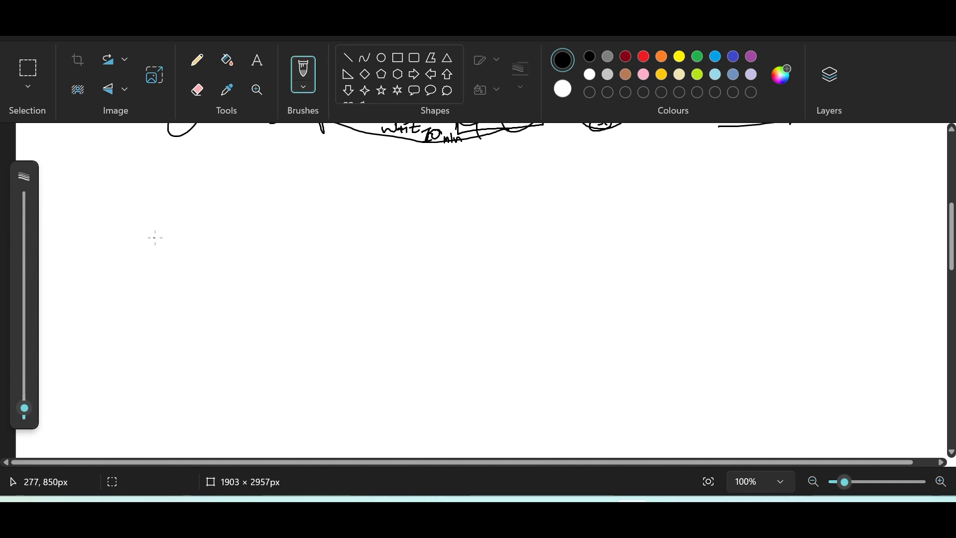
drag(147, 221, 175, 224)
drag(169, 219, 299, 217)
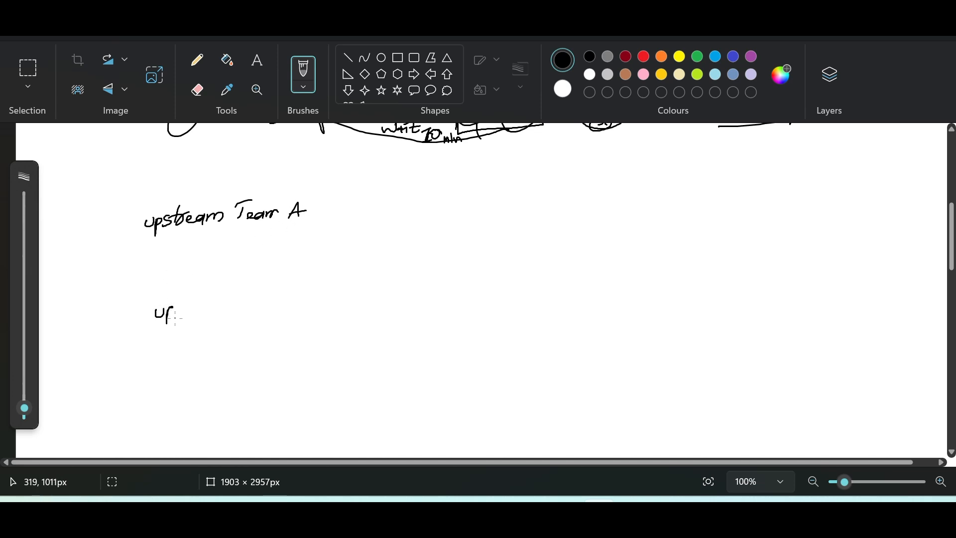
drag(156, 311, 209, 317)
drag(204, 309, 225, 304)
mouse_move(219, 312)
mouse_down()
mouse_move(270, 312)
mouse_move(283, 295)
mouse_up()
drag(279, 307, 319, 314)
drag(317, 298, 319, 315)
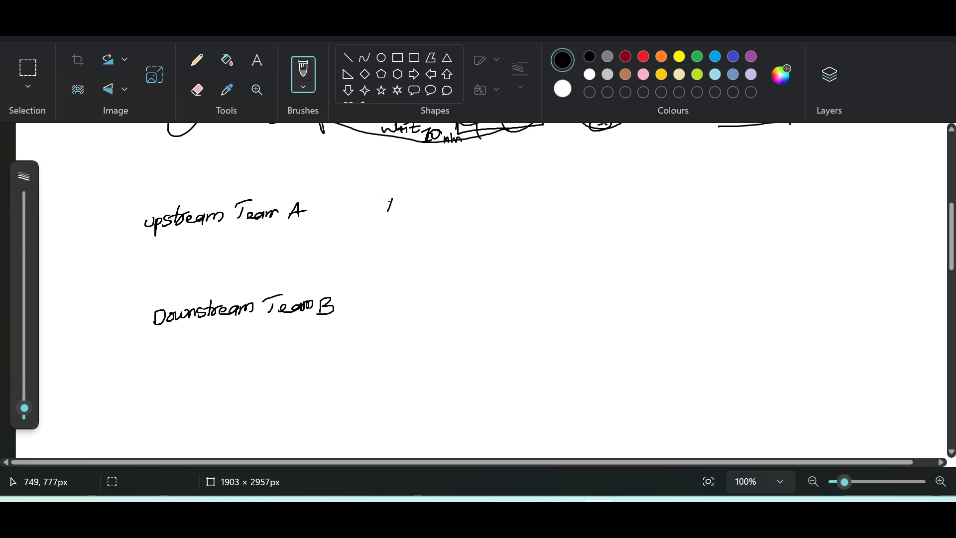
Step: Write "Taskflow 1" beside upstream Team A and "Taskflow 2" beside Downstream Team B, and underline Team A
drag(421, 192, 420, 209)
drag(428, 198, 427, 209)
mouse_move(431, 210)
mouse_down()
mouse_move(444, 193)
mouse_move(457, 203)
mouse_up()
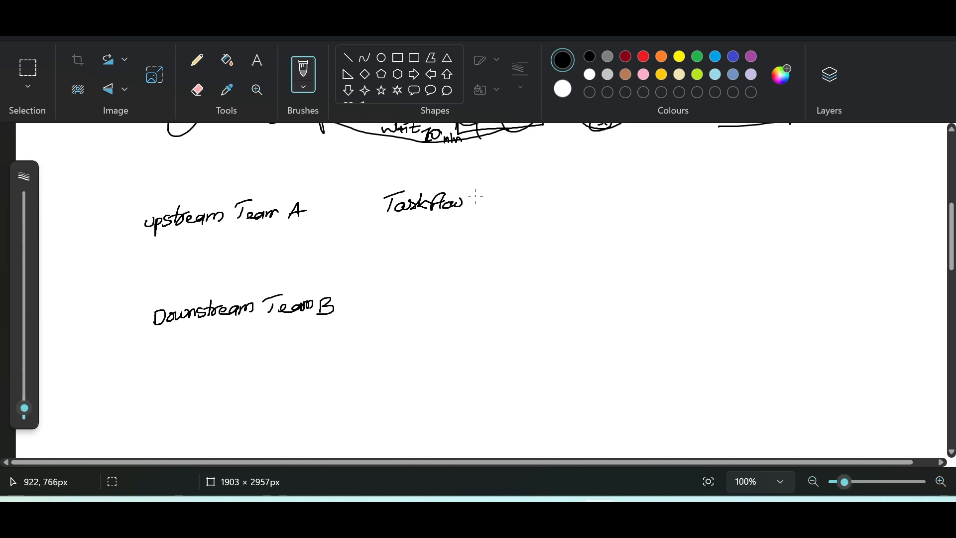
drag(394, 293, 396, 305)
drag(386, 295, 405, 289)
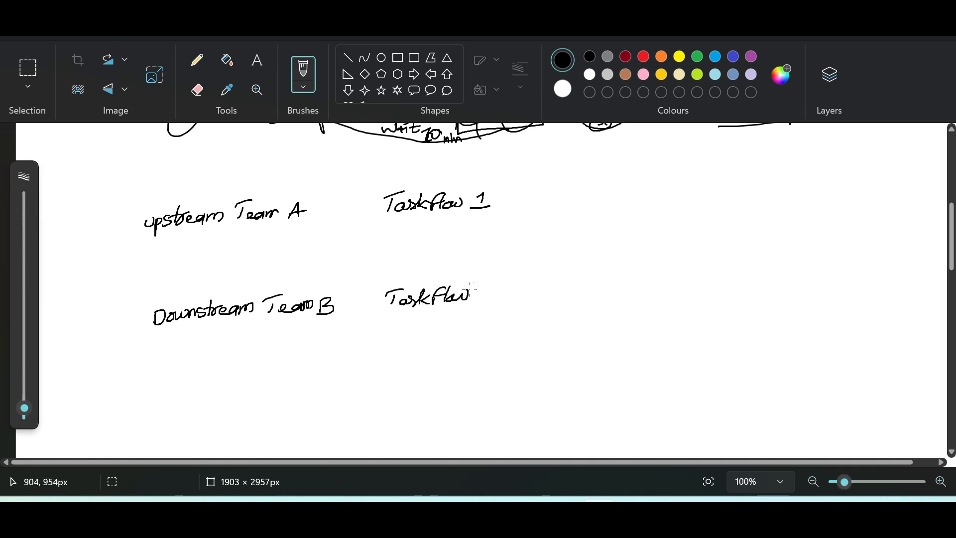
drag(479, 290, 486, 305)
drag(247, 231, 302, 226)
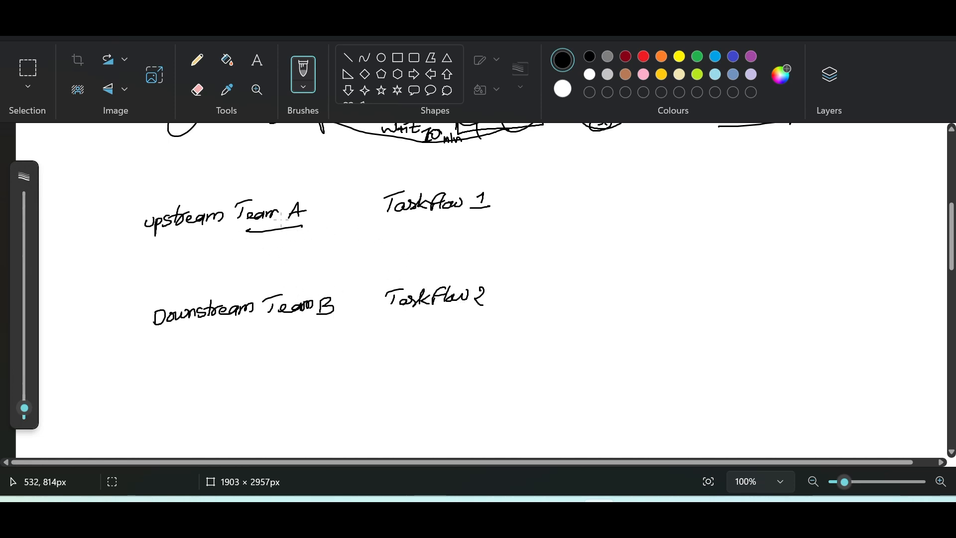
Step: Tick Taskflow 1 and draw a curved arrow down from it, labelled "Indicator file" and "touch.txt"
drag(498, 194, 527, 186)
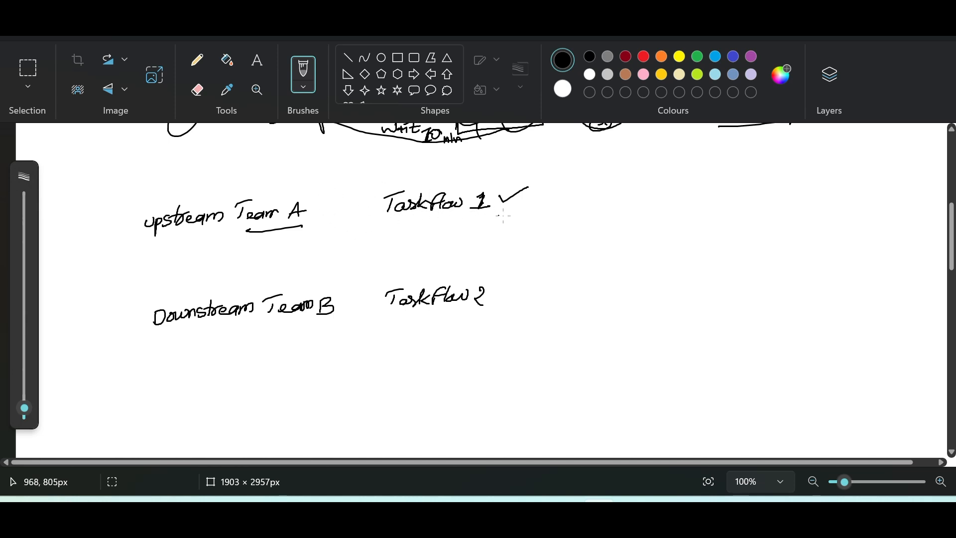
drag(435, 229, 448, 228)
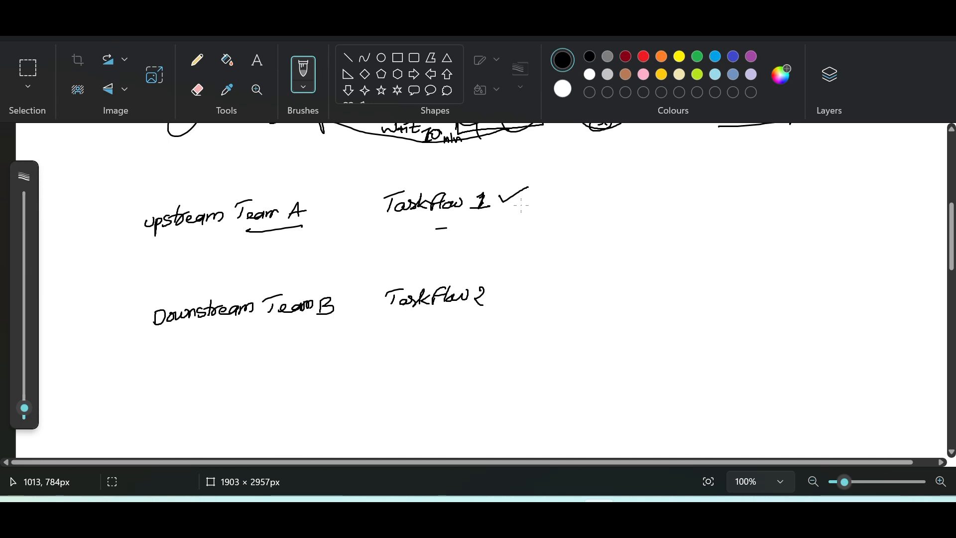
mouse_move(523, 205)
mouse_down()
mouse_move(547, 260)
mouse_move(558, 241)
mouse_up()
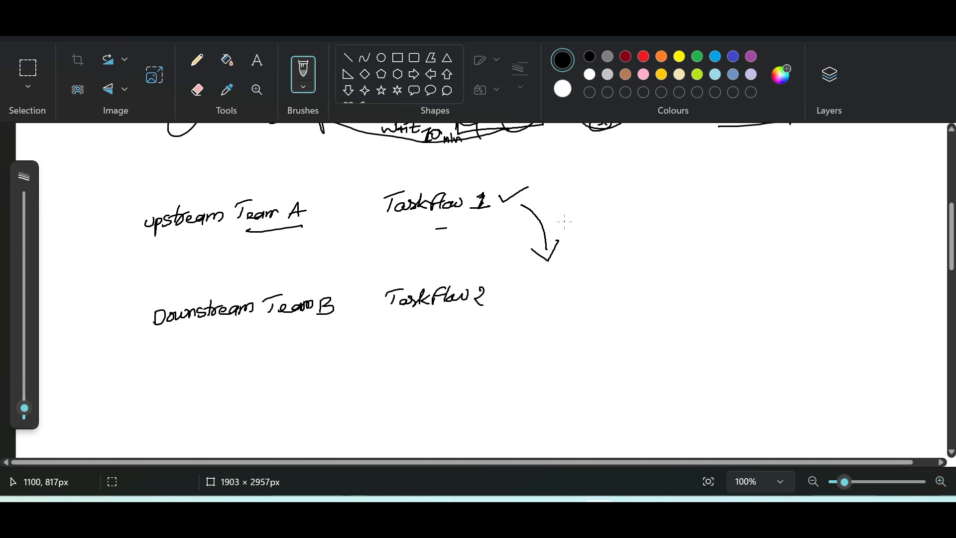
mouse_move(563, 214)
mouse_down()
mouse_move(562, 224)
mouse_move(572, 207)
mouse_up()
mouse_move(551, 226)
mouse_down()
mouse_move(604, 219)
mouse_move(615, 201)
mouse_move(622, 219)
mouse_move(629, 208)
mouse_move(638, 222)
mouse_move(673, 215)
mouse_up()
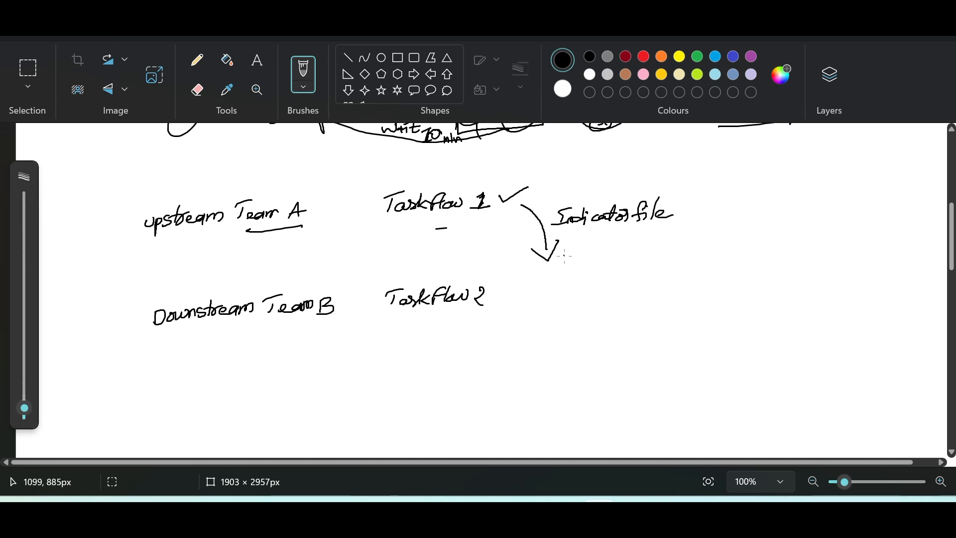
mouse_move(577, 252)
mouse_down()
mouse_move(575, 263)
mouse_move(602, 262)
mouse_up()
mouse_move(604, 256)
mouse_down()
mouse_move(635, 264)
mouse_move(638, 256)
mouse_up()
mouse_move(639, 254)
mouse_down()
mouse_move(648, 262)
mouse_move(640, 262)
mouse_up()
mouse_move(653, 246)
mouse_down()
mouse_move(652, 261)
mouse_move(662, 251)
mouse_up()
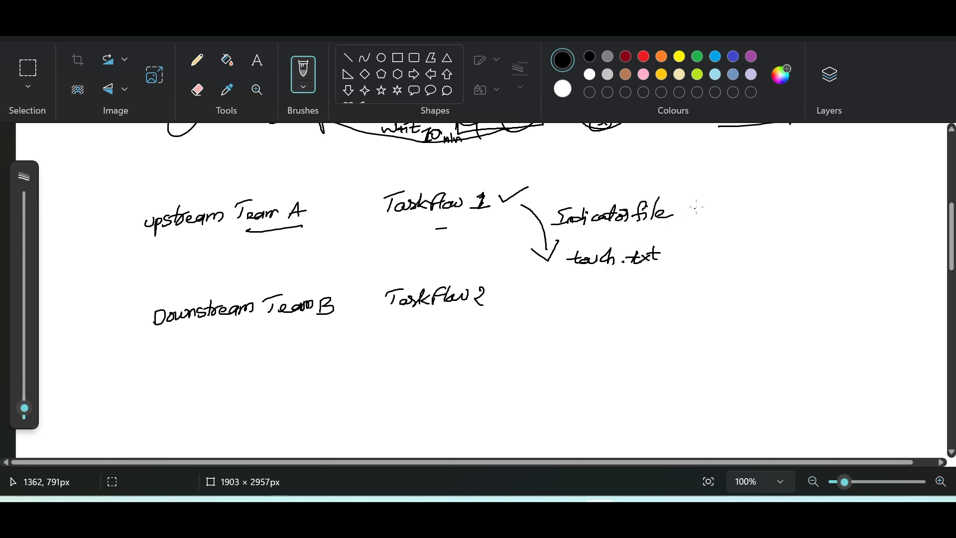
Step: Write "unix → Script.sh" beyond the indicator file note and underline the script name
drag(705, 183, 731, 197)
mouse_move(734, 186)
mouse_down()
mouse_move(733, 196)
mouse_move(753, 193)
mouse_up()
click(734, 177)
mouse_move(753, 180)
mouse_down()
mouse_move(743, 192)
mouse_move(780, 188)
mouse_move(771, 192)
mouse_up()
drag(810, 175, 795, 190)
mouse_move(807, 185)
mouse_down()
mouse_move(831, 180)
mouse_move(830, 199)
mouse_up()
click(830, 175)
drag(837, 179, 846, 190)
mouse_move(845, 181)
mouse_down()
mouse_move(869, 181)
mouse_move(864, 189)
mouse_up()
drag(880, 168, 884, 190)
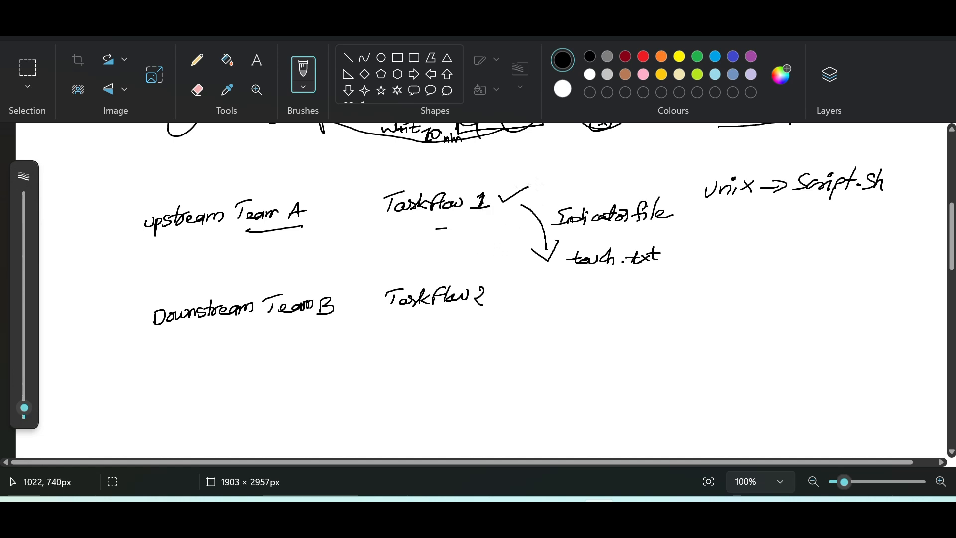
drag(810, 194, 885, 194)
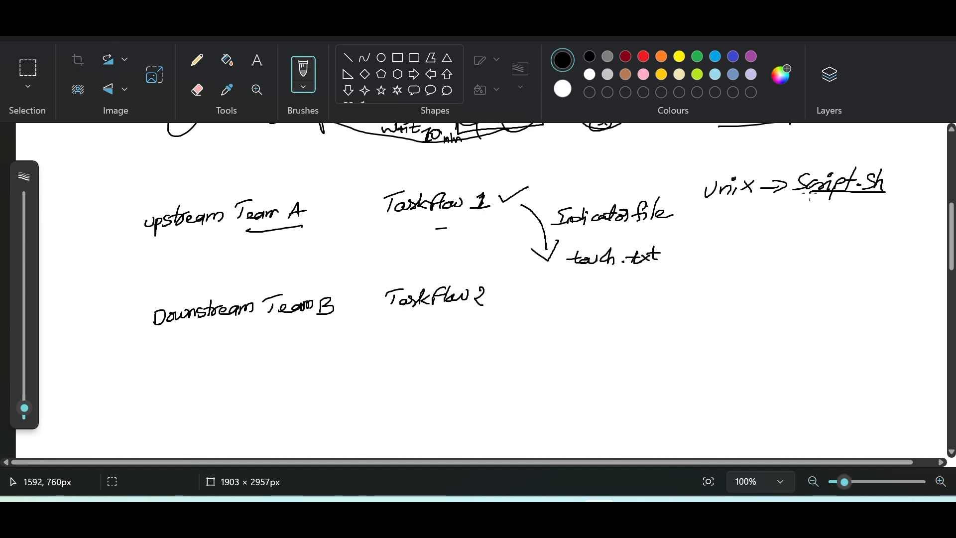
Step: Box the touch.txt label, and list the host, port, directory path and touch.txt inside a box under Script.sh
mouse_move(570, 246)
mouse_down()
mouse_move(624, 236)
mouse_move(666, 260)
mouse_move(558, 272)
mouse_move(554, 250)
mouse_move(584, 248)
mouse_up()
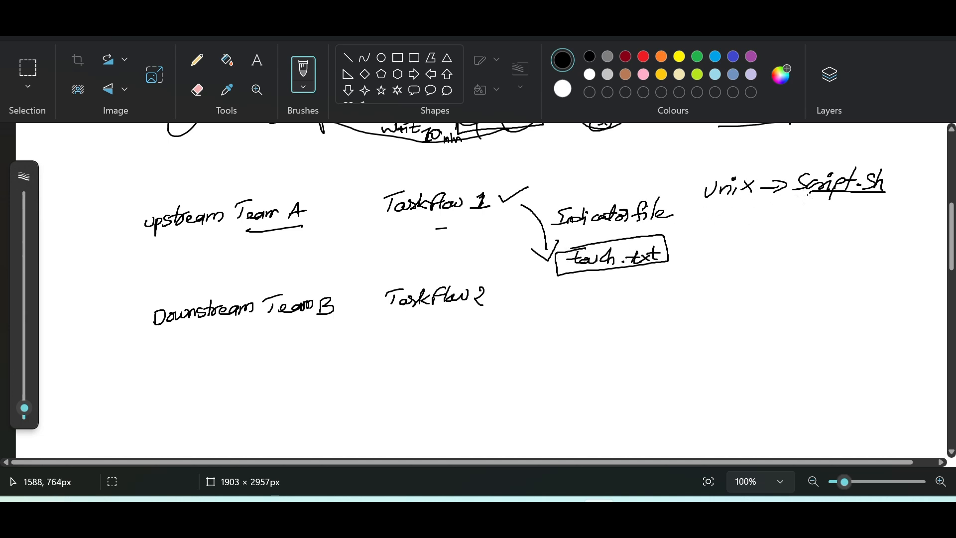
mouse_move(801, 209)
mouse_down()
mouse_move(802, 217)
mouse_move(838, 214)
mouse_move(811, 225)
mouse_move(834, 237)
mouse_move(812, 252)
mouse_move(864, 243)
mouse_move(879, 252)
mouse_up()
click(840, 225)
drag(814, 269, 870, 265)
mouse_move(813, 284)
mouse_down()
mouse_move(888, 249)
mouse_move(898, 188)
mouse_move(825, 164)
mouse_move(787, 211)
mouse_move(793, 281)
mouse_move(819, 284)
mouse_up()
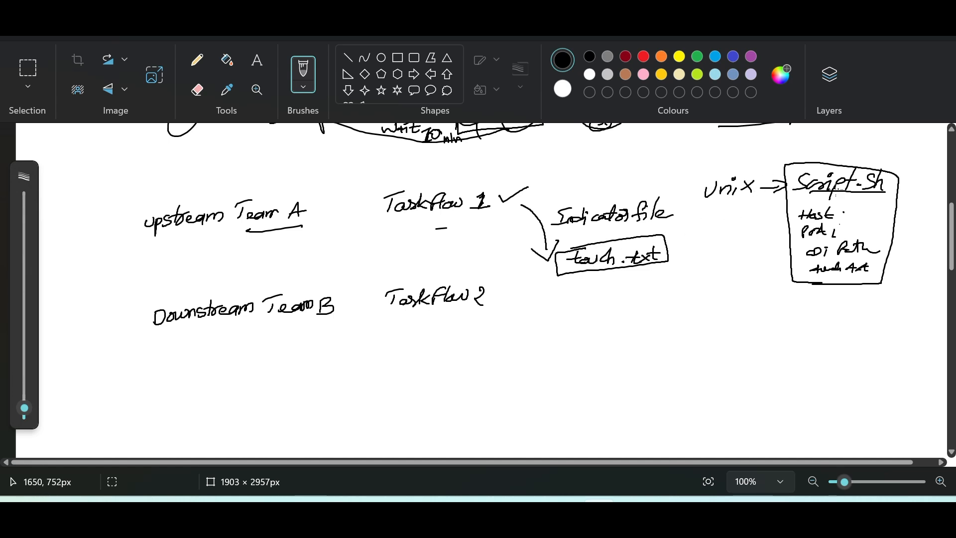
Step: Write "windows: .bat" with "cmd → echo Path. Touch.txt" below the script box, and underline the Windows and unix notes
drag(719, 306, 832, 311)
drag(820, 302, 834, 301)
click(792, 309)
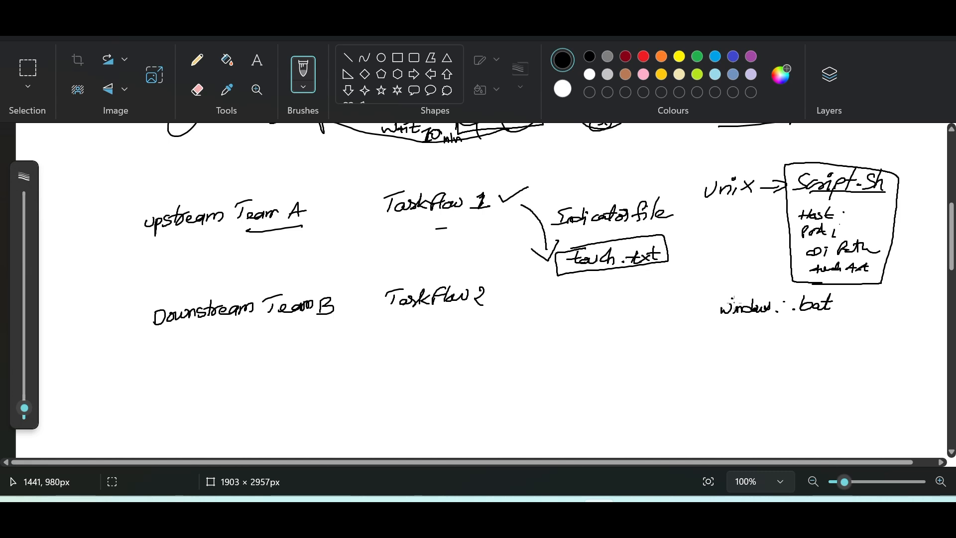
drag(738, 300, 733, 299)
mouse_move(744, 331)
mouse_down()
mouse_move(756, 338)
mouse_move(767, 324)
mouse_move(769, 341)
mouse_up()
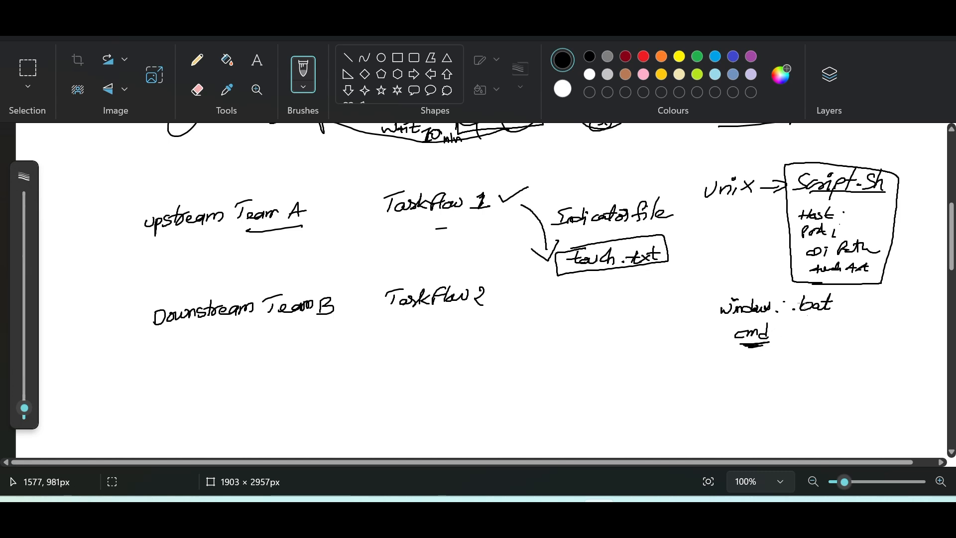
mouse_move(774, 333)
mouse_down()
mouse_move(846, 337)
mouse_move(857, 326)
mouse_move(912, 338)
mouse_move(938, 321)
mouse_up()
mouse_move(721, 317)
mouse_down()
mouse_move(781, 315)
mouse_move(858, 348)
mouse_up()
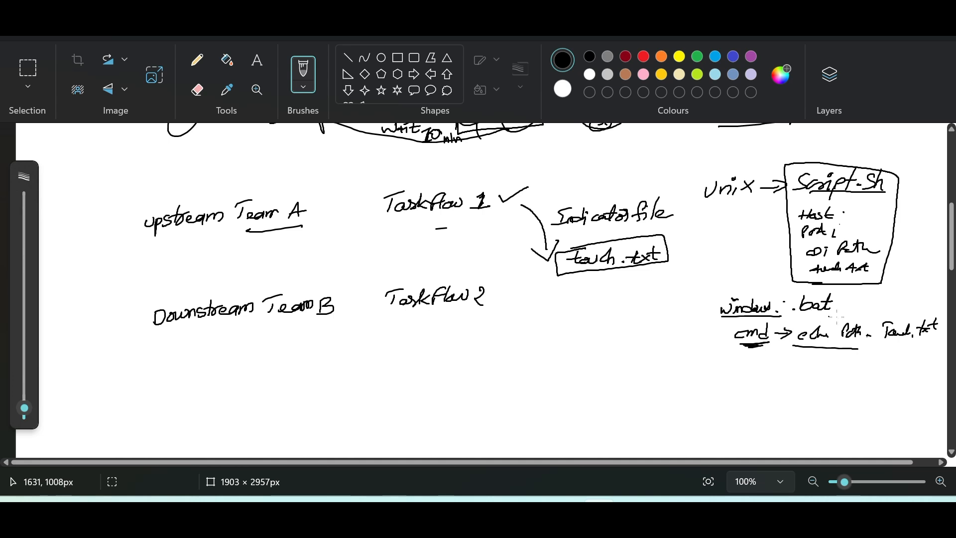
drag(706, 206, 742, 202)
drag(853, 195, 880, 195)
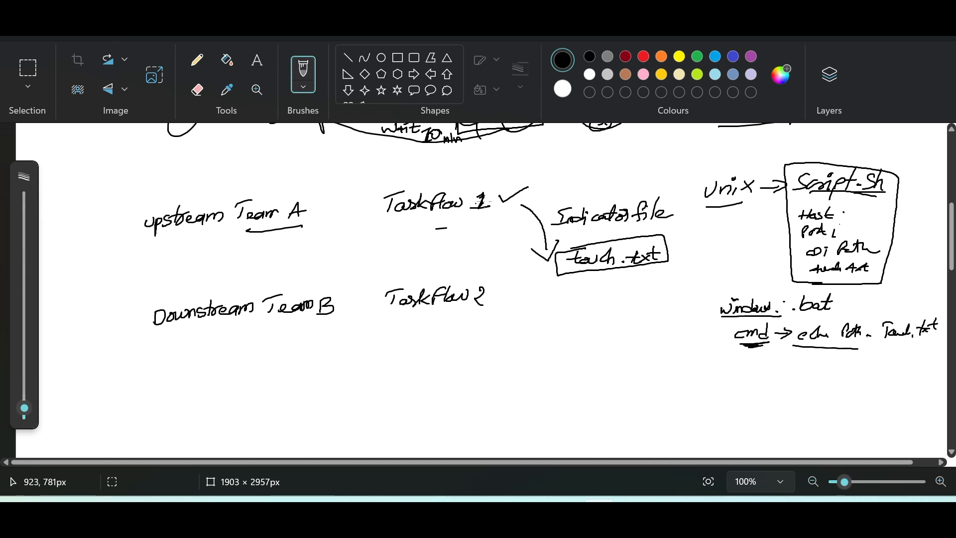
Step: Write "8:00 AM" above Taskflow 1, erasing and redrawing its colon, and "8:10 AM" below Taskflow 2
mouse_move(545, 168)
mouse_down()
mouse_move(556, 180)
mouse_move(614, 177)
mouse_up()
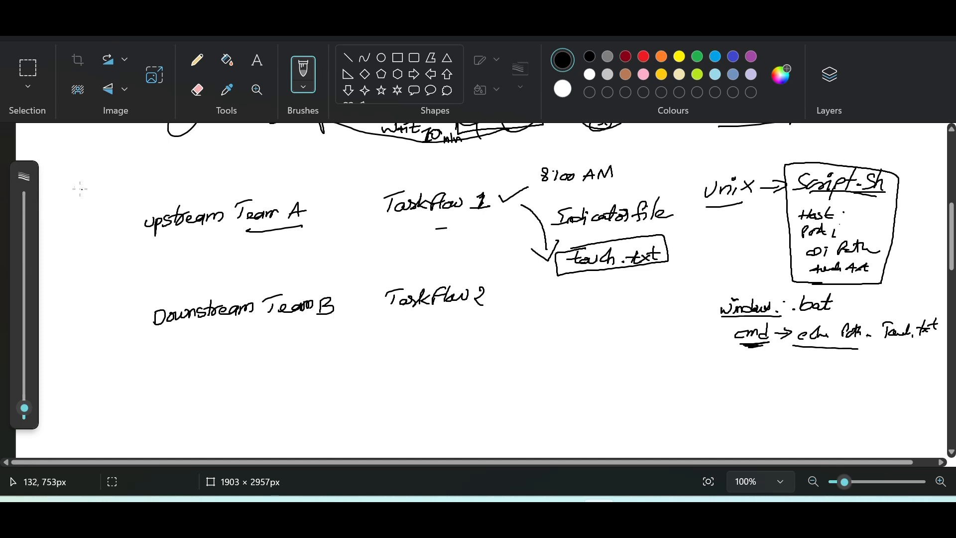
click(191, 85)
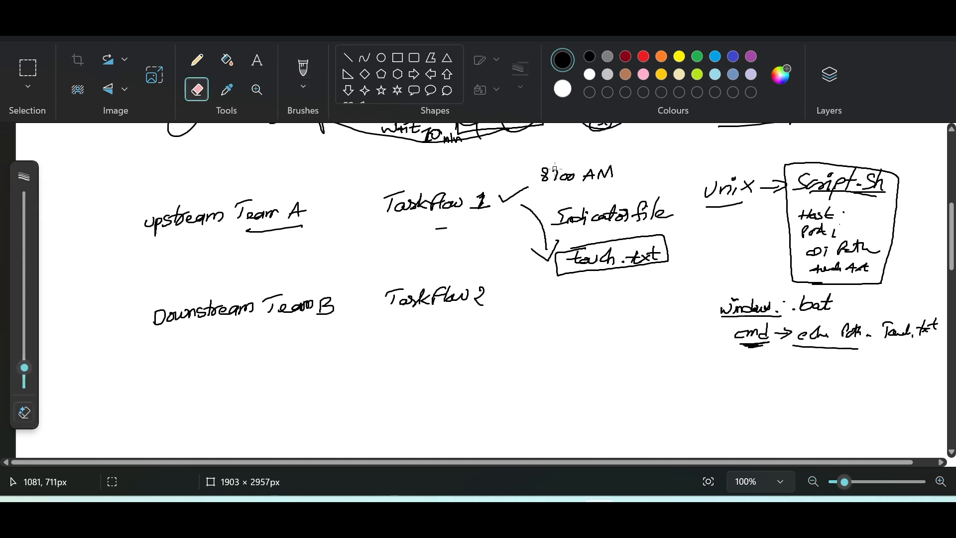
mouse_move(555, 171)
mouse_down()
mouse_move(555, 182)
mouse_move(554, 172)
mouse_up()
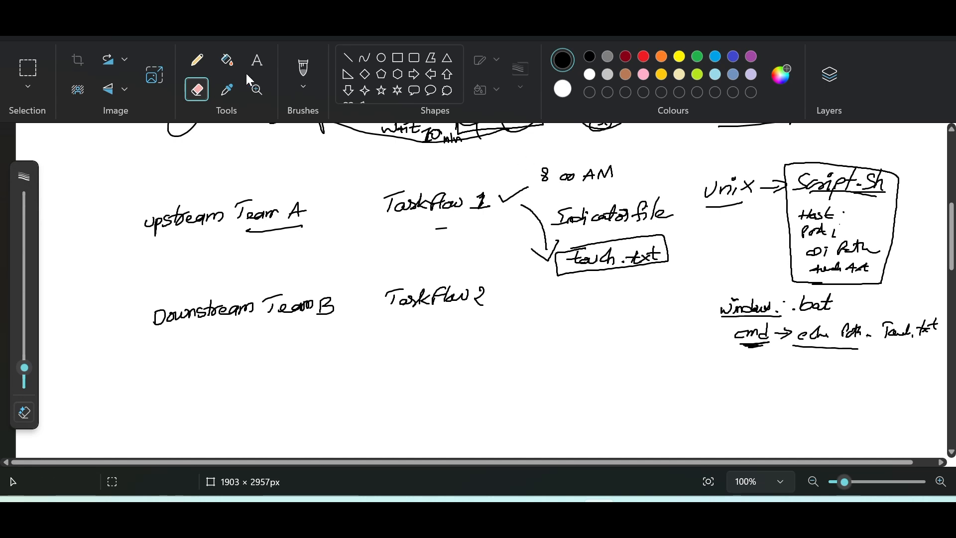
click(303, 70)
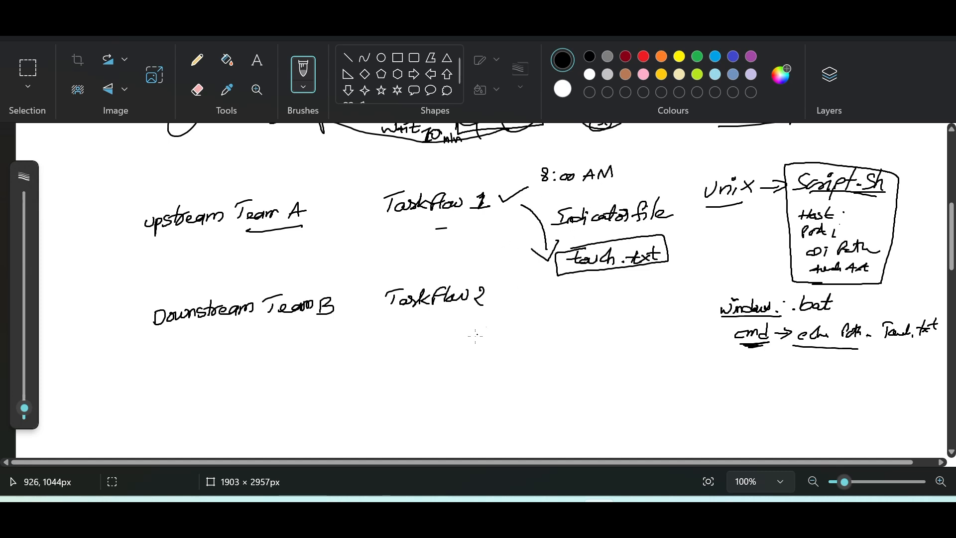
mouse_move(466, 326)
mouse_down()
mouse_move(459, 332)
mouse_move(484, 339)
mouse_move(499, 322)
mouse_move(527, 339)
mouse_move(526, 330)
mouse_move(547, 334)
mouse_up()
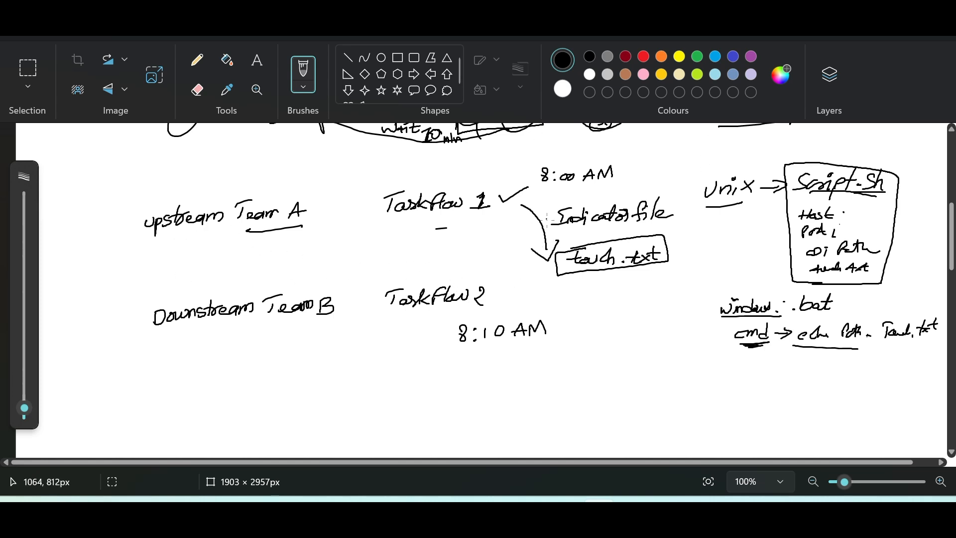
Step: Switch to Informatica, create a new asset of type Taskflow, and close the if_Data_availability run details
key(alt+Tab)
key(Tab)
key(Tab)
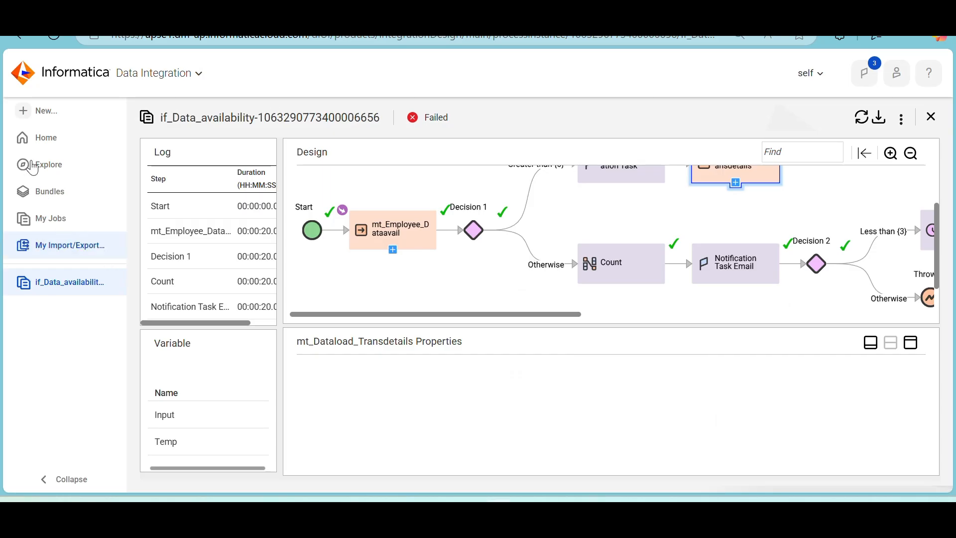
click(36, 117)
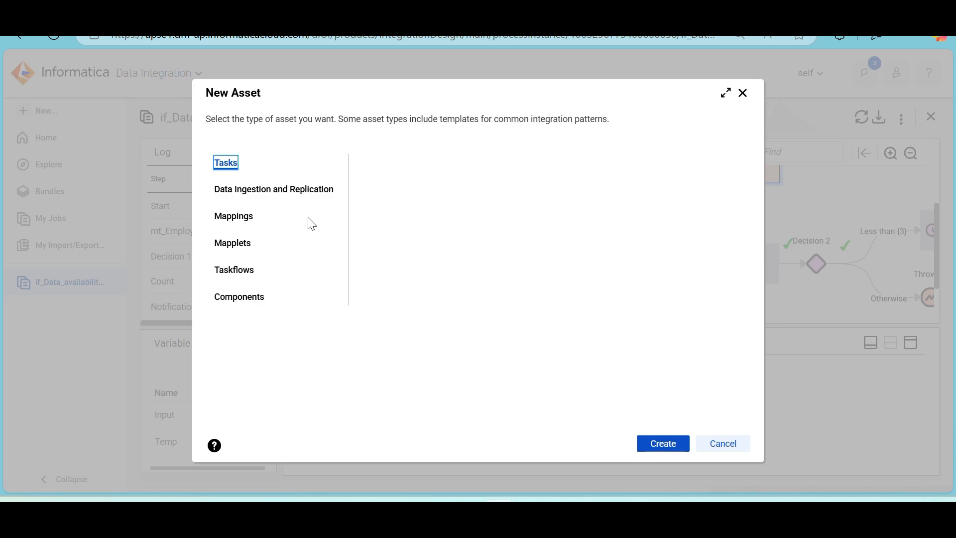
click(232, 269)
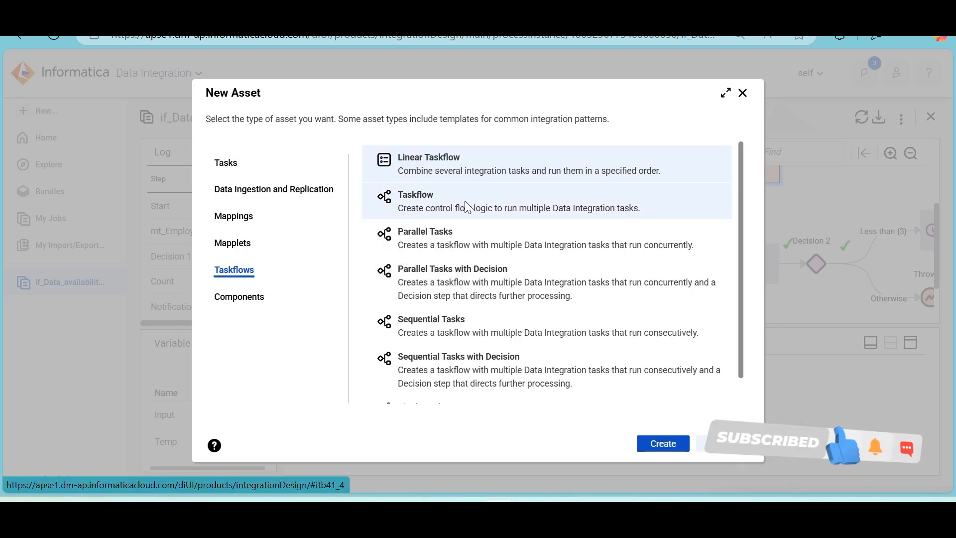
click(465, 201)
click(660, 444)
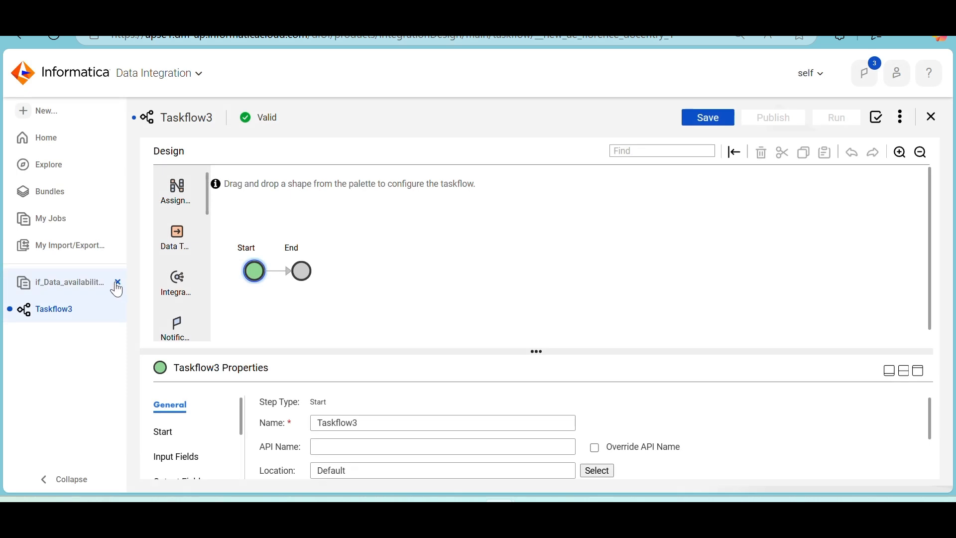
click(118, 283)
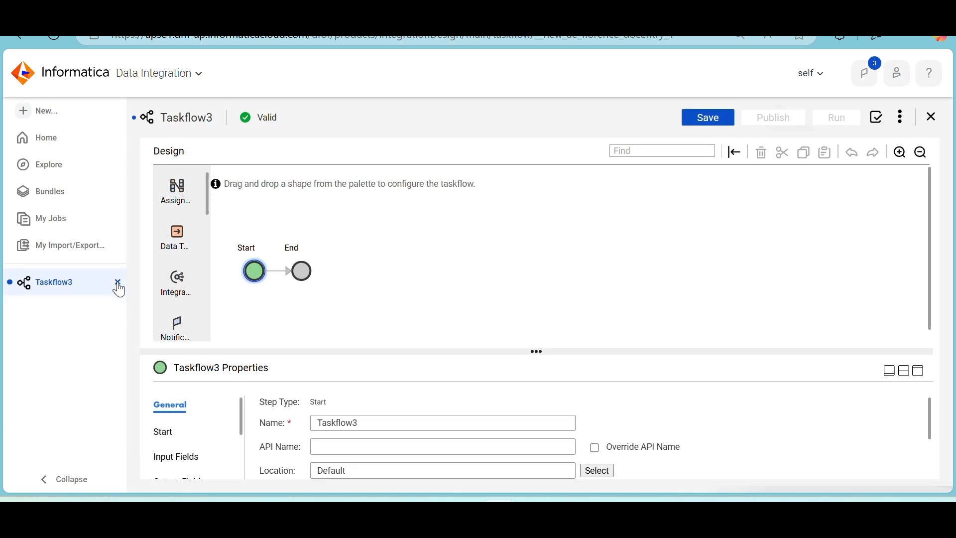
Step: Add a Data Task step between Start and End in the new taskflow
drag(387, 422, 311, 436)
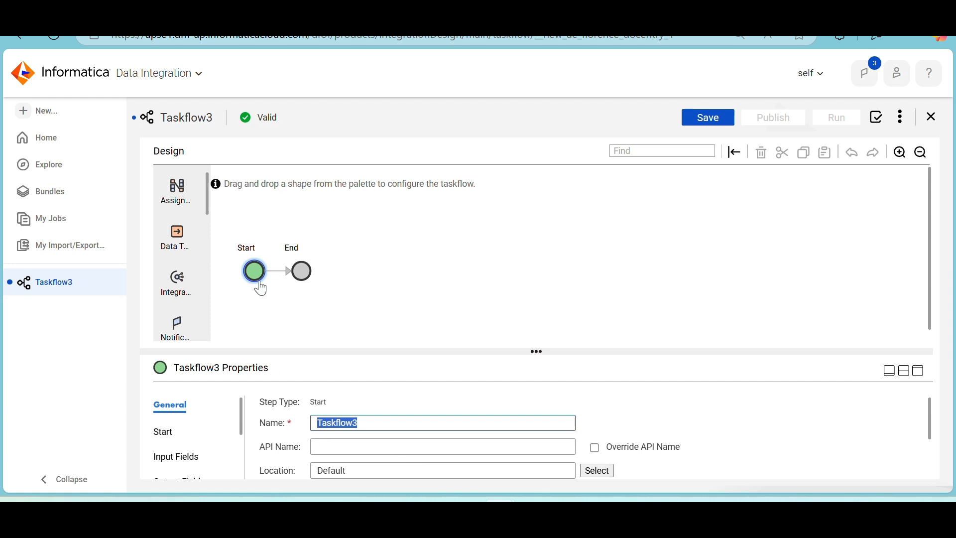
click(179, 241)
drag(179, 241, 278, 268)
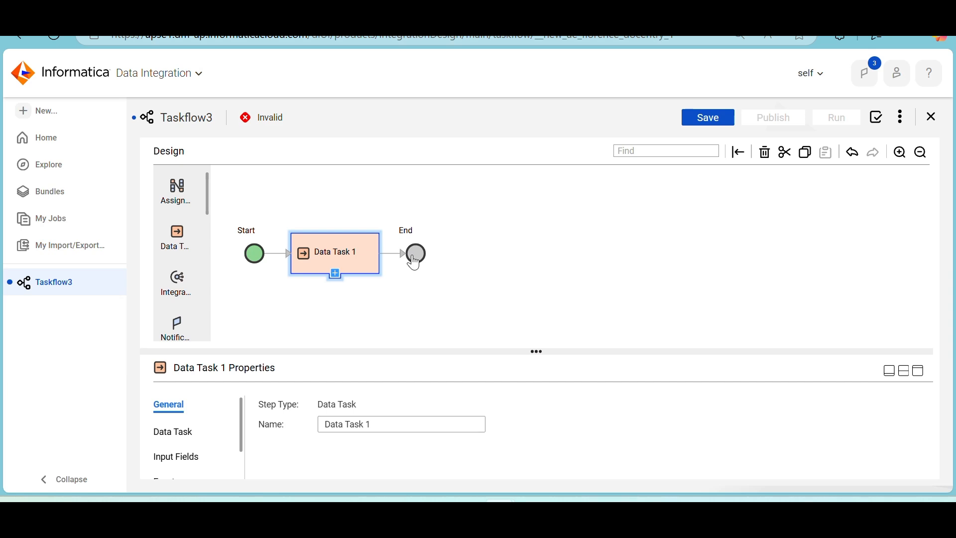
Step: Review the Taskflow 1 and Taskflow 2 notes in Paint, return to Informatica and look through the step palette for the Command step
key(alt+Tab)
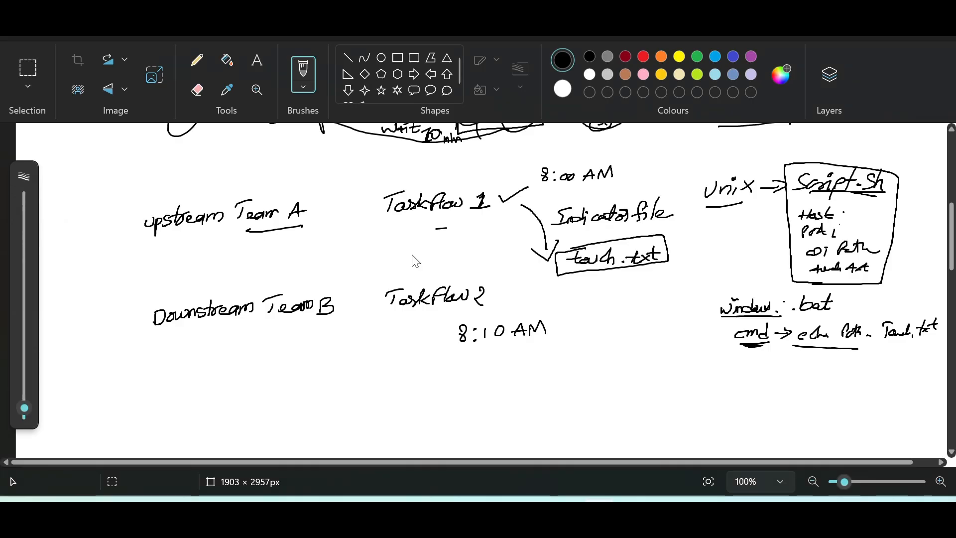
scroll(415, 260, up, 1)
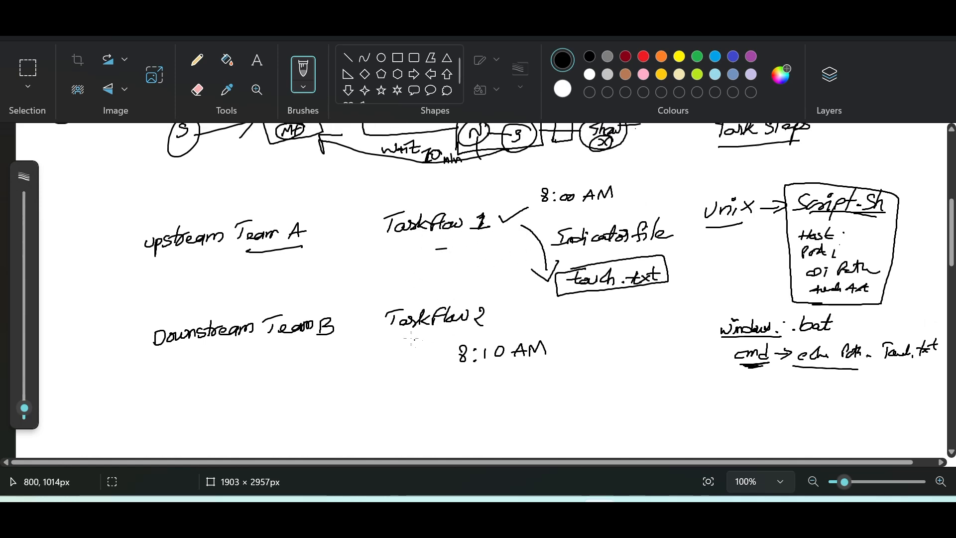
key(alt+Tab)
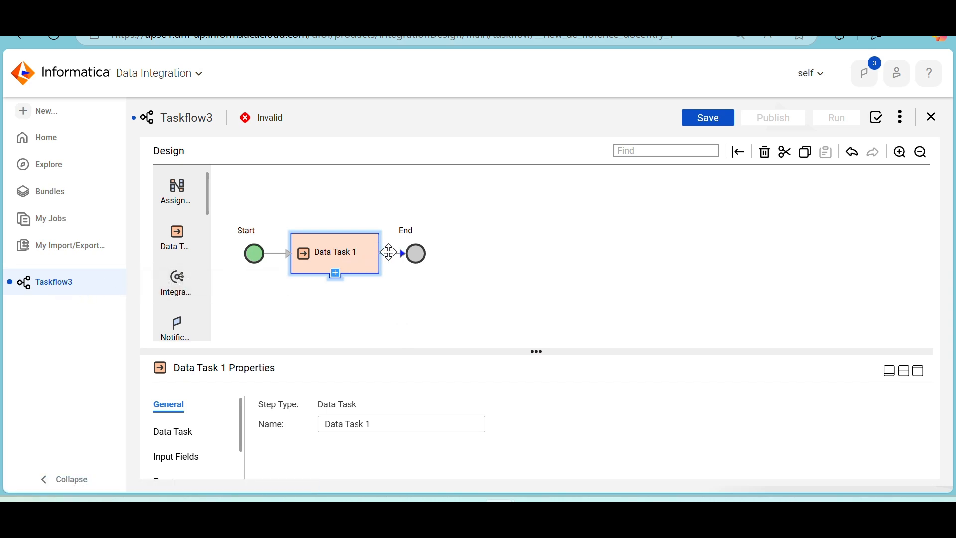
scroll(183, 294, down, 1)
scroll(181, 290, down, 2)
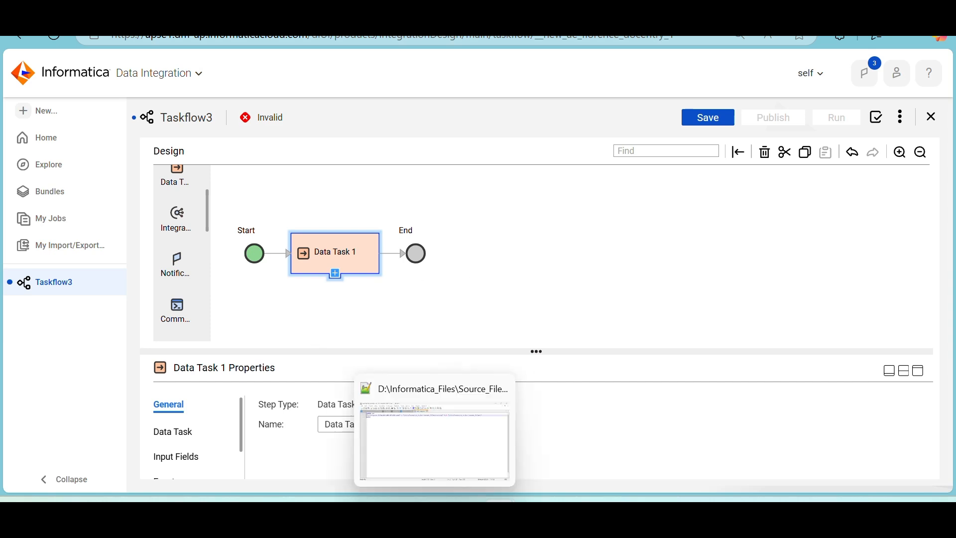
Step: Switch to File Explorer, open the Source_Files folder and locate the command batch file
click(402, 519)
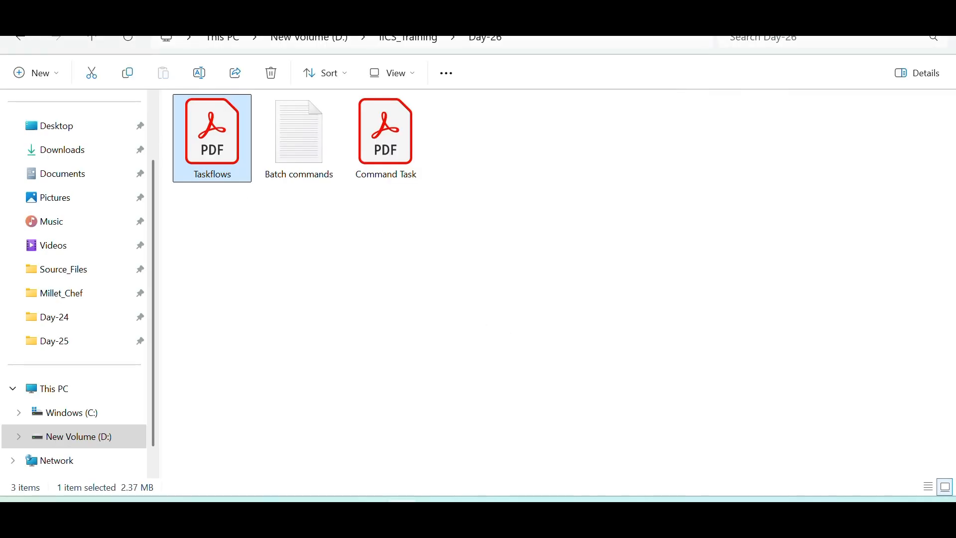
scroll(75, 249, up, 3)
click(48, 105)
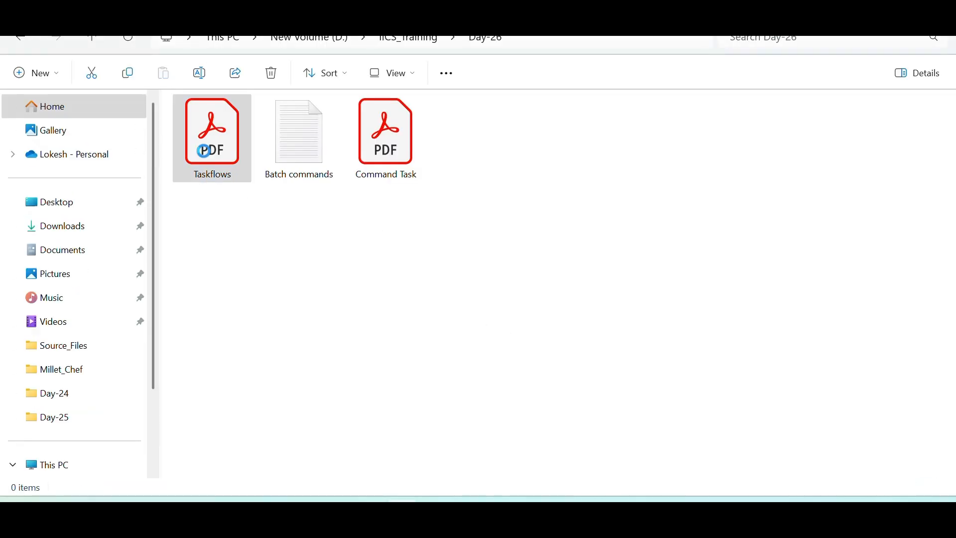
click(87, 352)
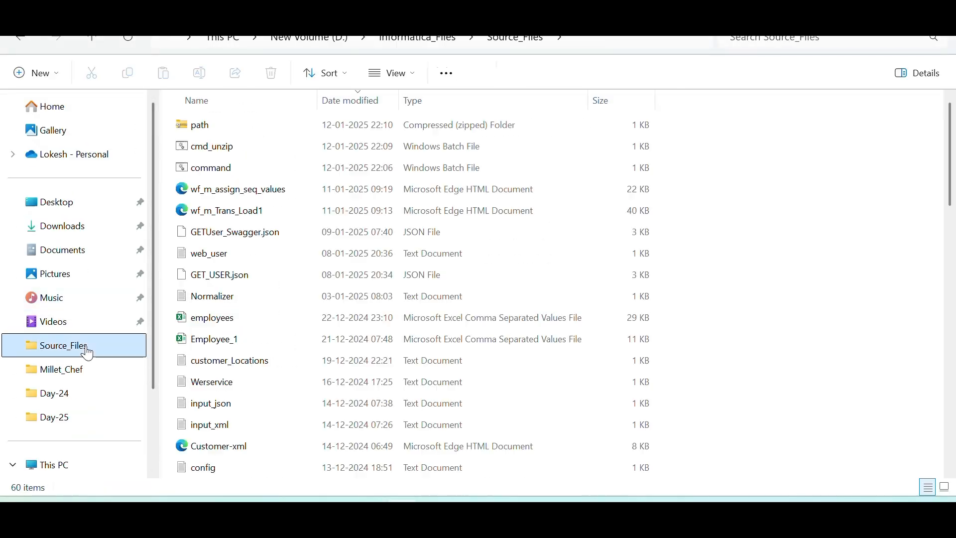
click(242, 171)
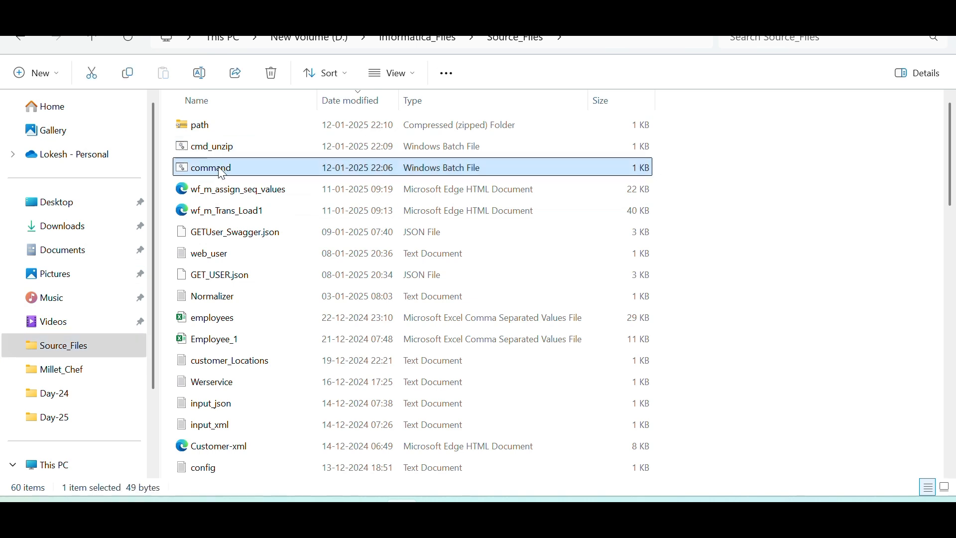
right_click(222, 174)
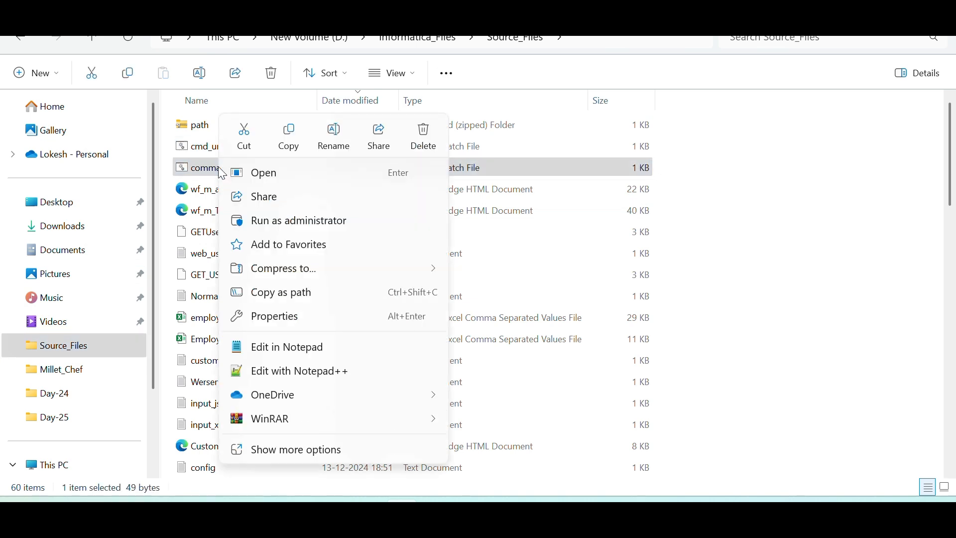
click(740, 190)
click(736, 183)
Step: Switch to Notepad++, show command.bat and examine its echo keyword, target folder path and touch.txt file name
click(434, 501)
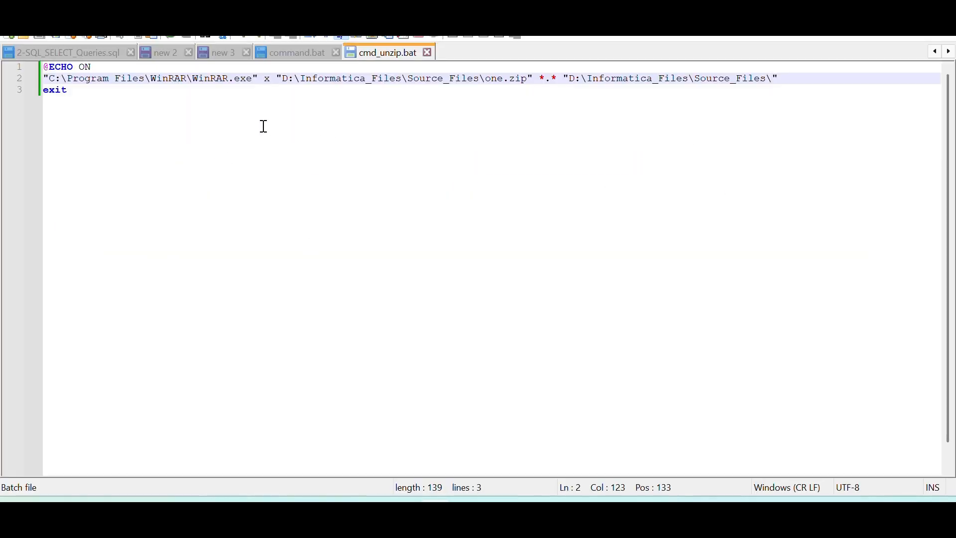
click(305, 52)
click(359, 73)
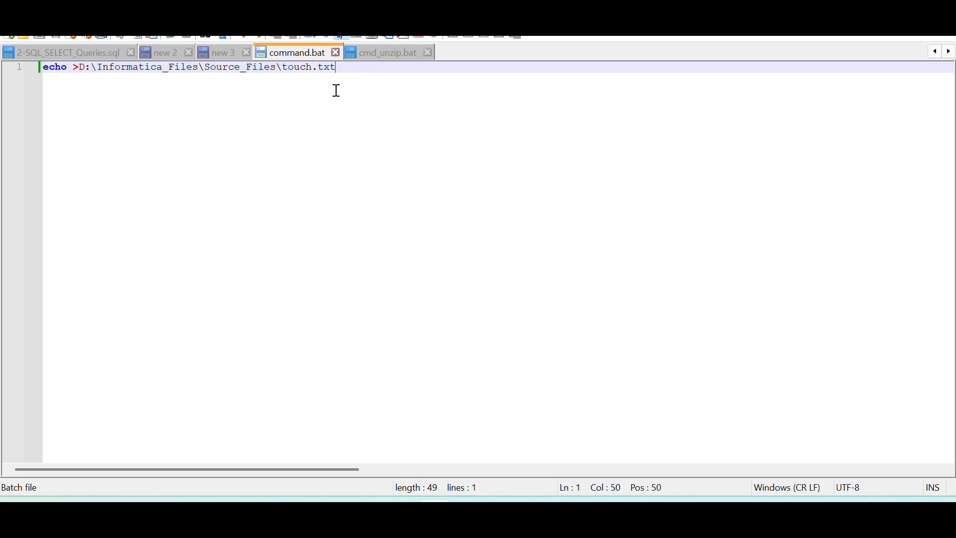
drag(347, 73, 39, 70)
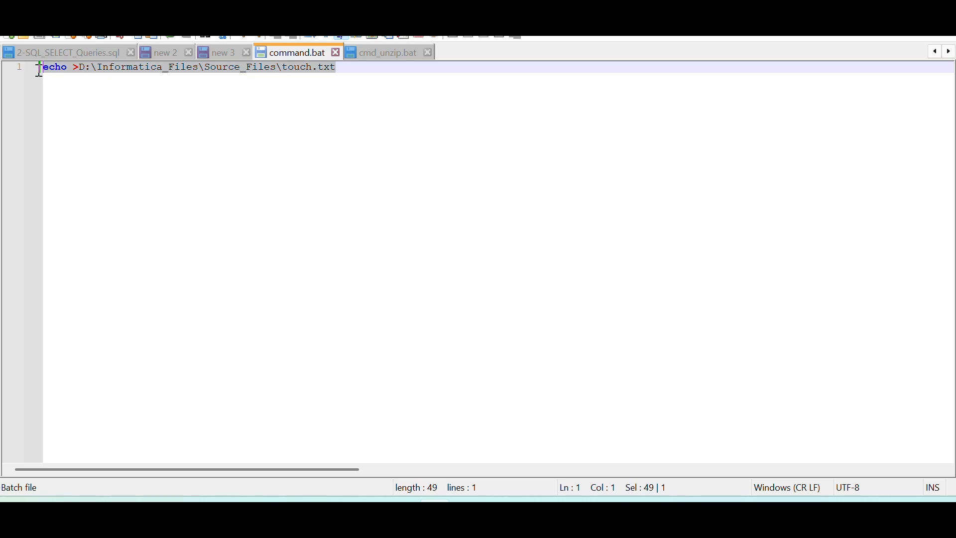
click(359, 72)
drag(279, 71, 39, 68)
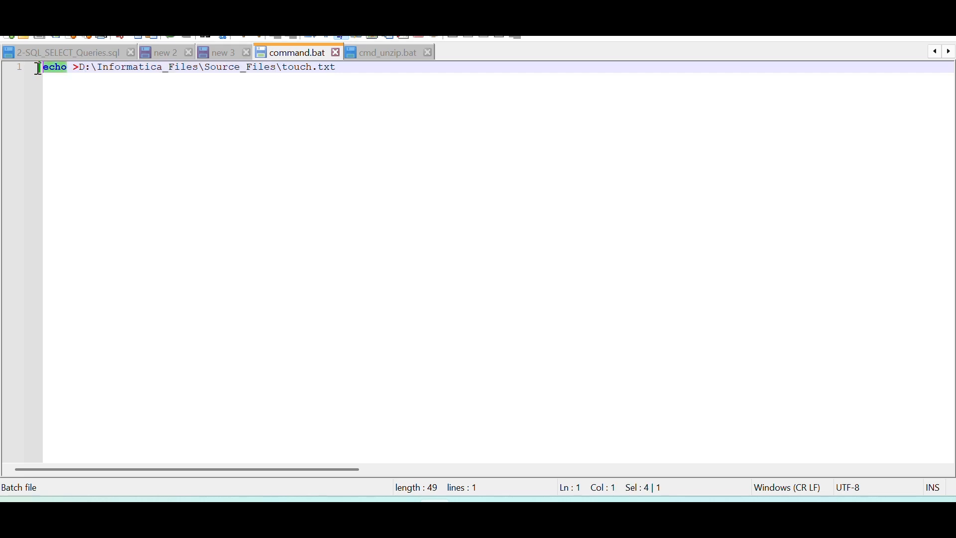
click(344, 66)
shift+click(37, 78)
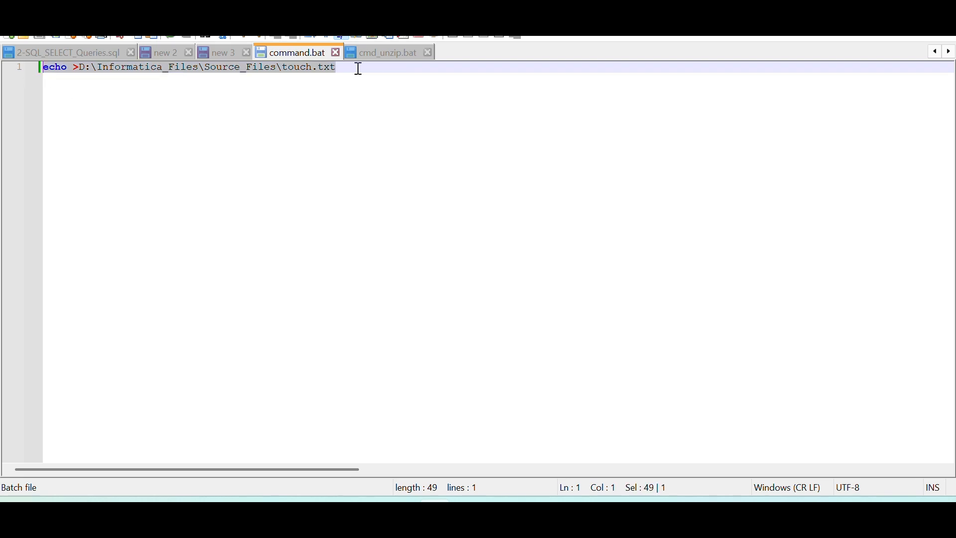
click(371, 73)
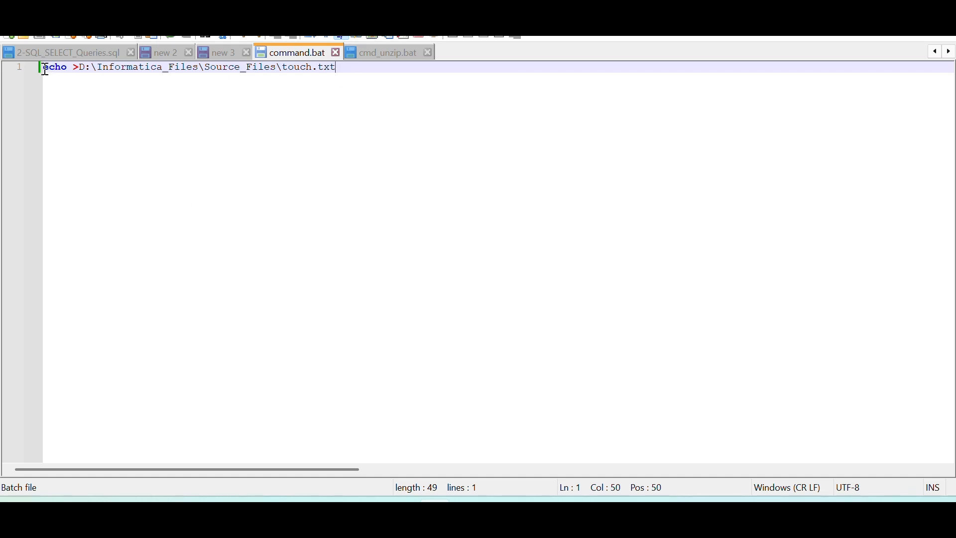
drag(66, 70, 41, 69)
drag(284, 70, 81, 69)
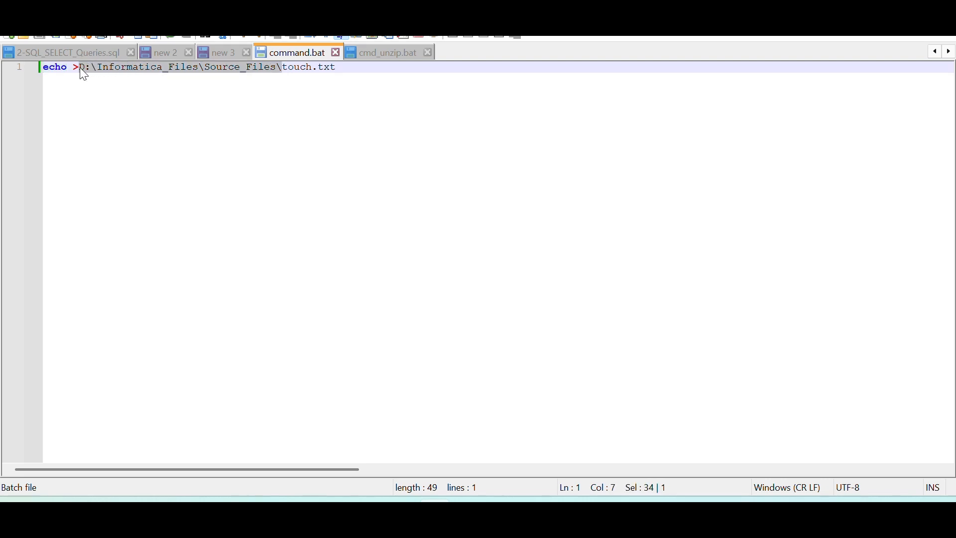
drag(358, 68, 79, 70)
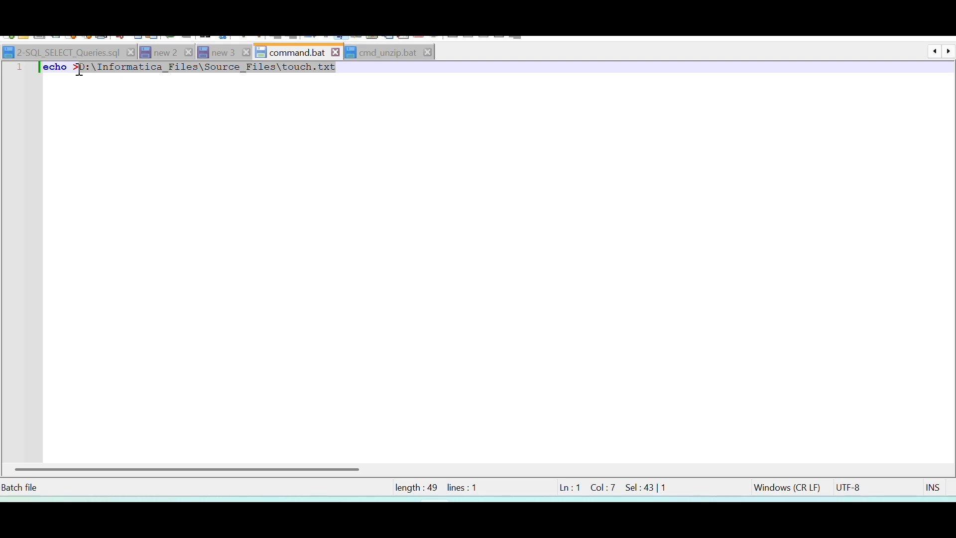
Step: Open a Command Prompt and paste in the line "echo >D:\Informatica_Files\Source_Files\touch.txt" copied from command.bat
key(super+r)
key(Return)
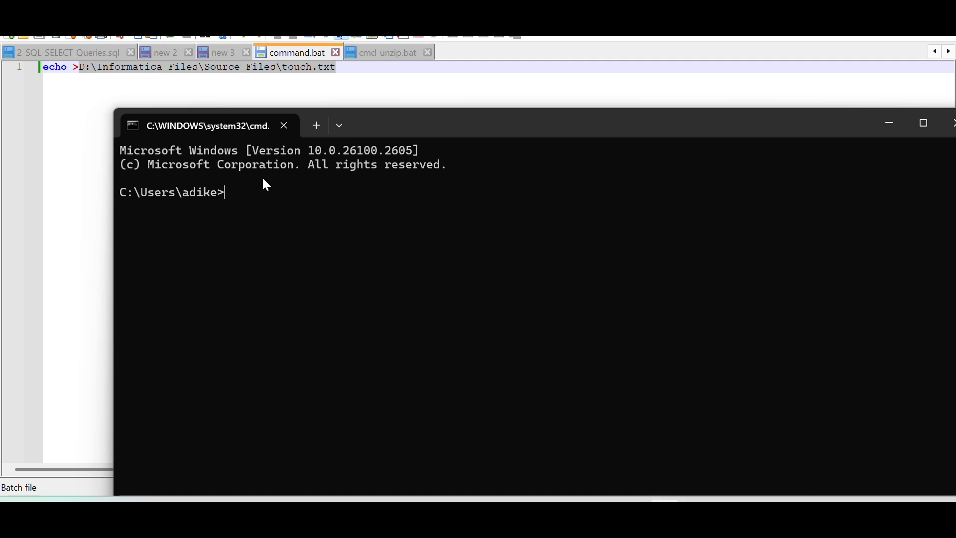
key(alt+Tab)
key(shift+Left)
key(shift+Left)
key(shift+Left)
key(shift+Left)
key(shift+Left)
key(shift+Left)
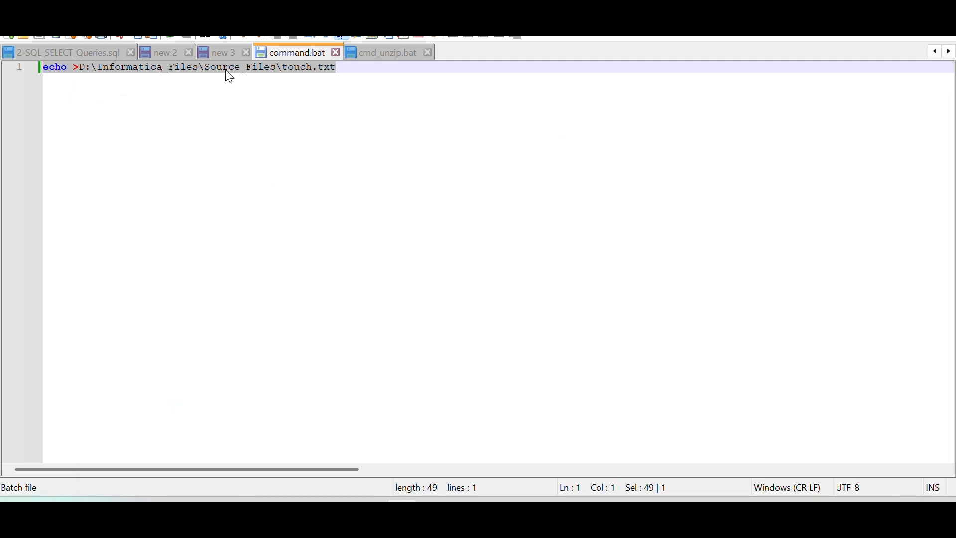
key(ctrl+c)
key(alt+Tab)
key(ctrl+v)
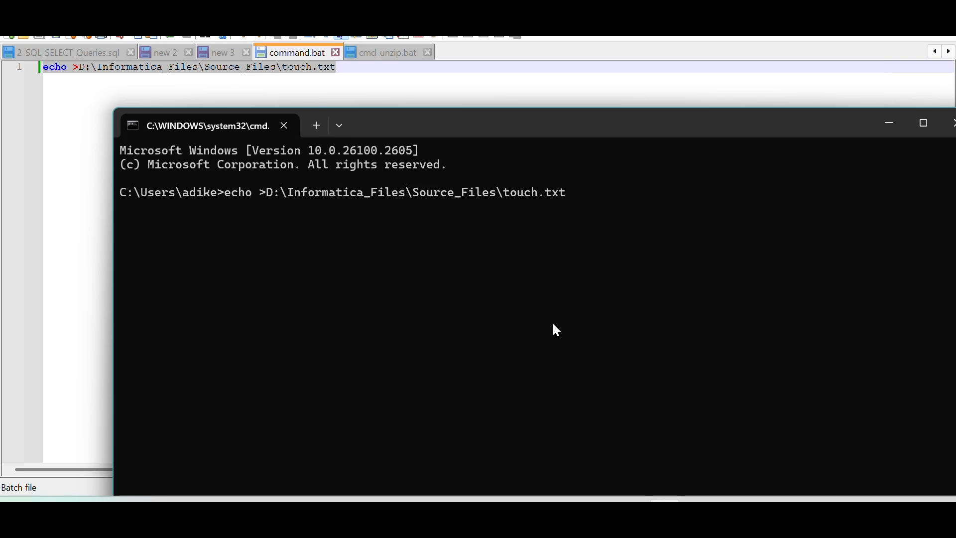
Step: Switch to File Explorer and check whether the Source_Files folder already contains a touch file
click(368, 515)
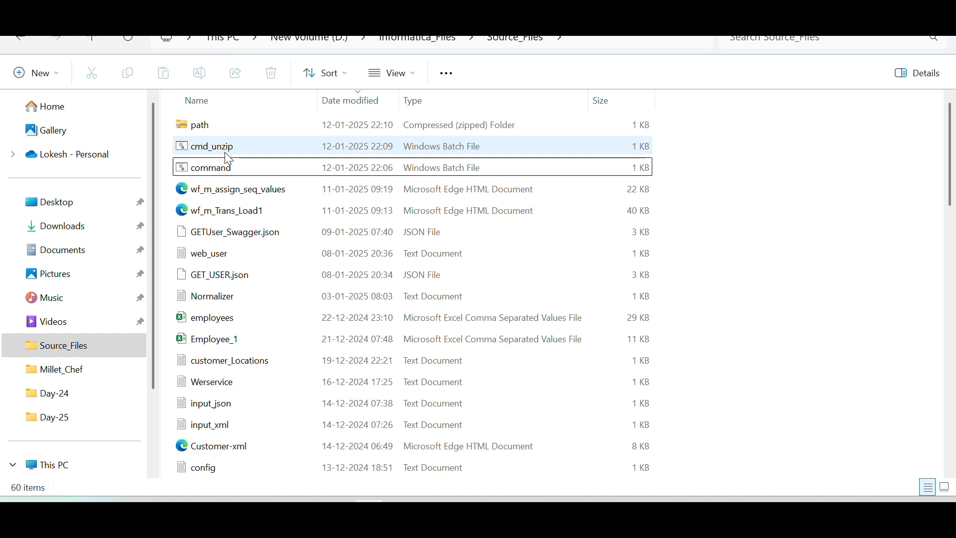
key(alt+Tab)
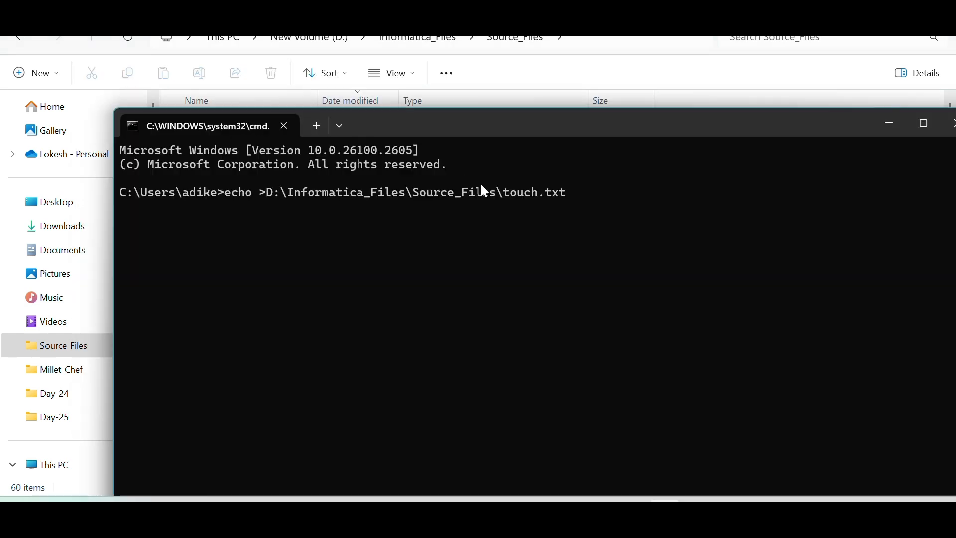
key(alt+Tab)
click(235, 194)
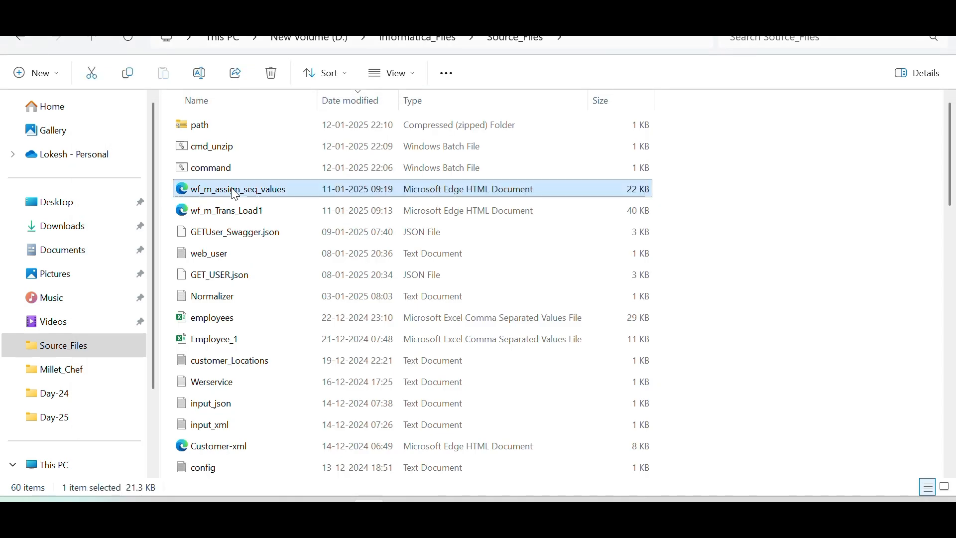
key(t)
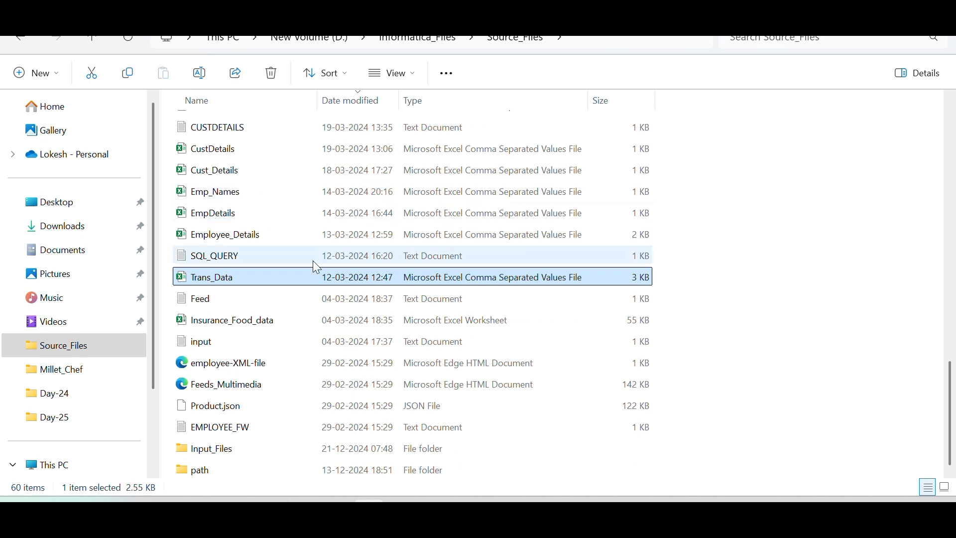
mouse_move(211, 287)
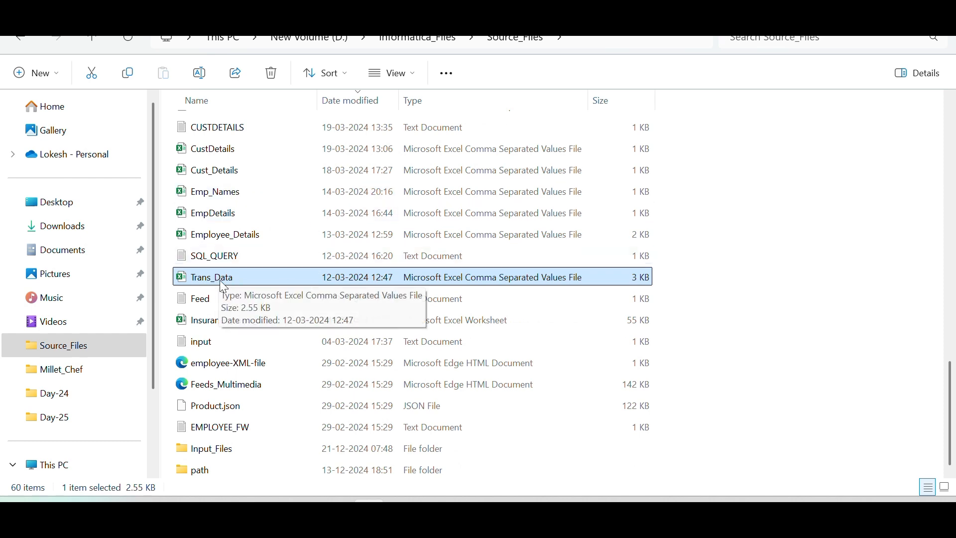
scroll(219, 280, up, 12)
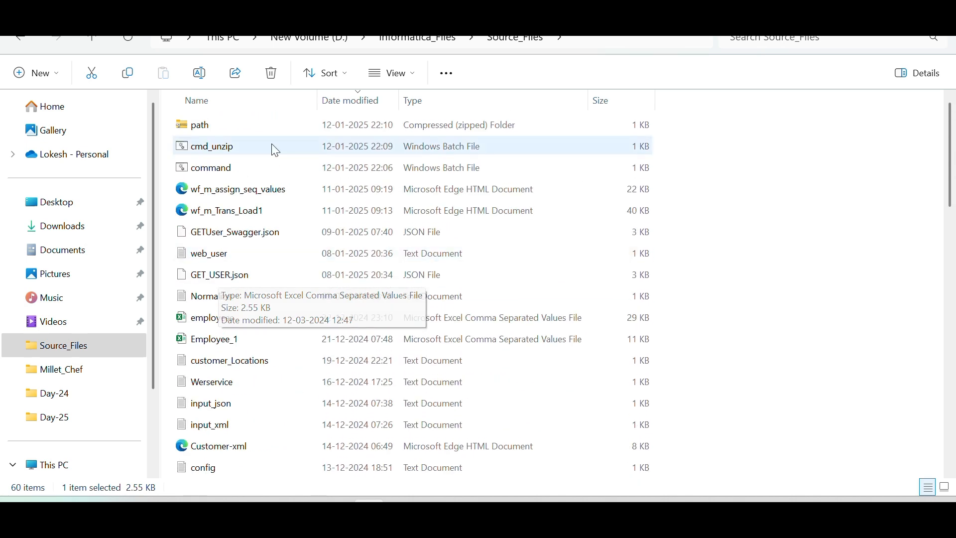
click(215, 130)
Step: Run the pasted echo command in Command Prompt and refresh the Source_Files folder in File Explorer
key(alt+Tab)
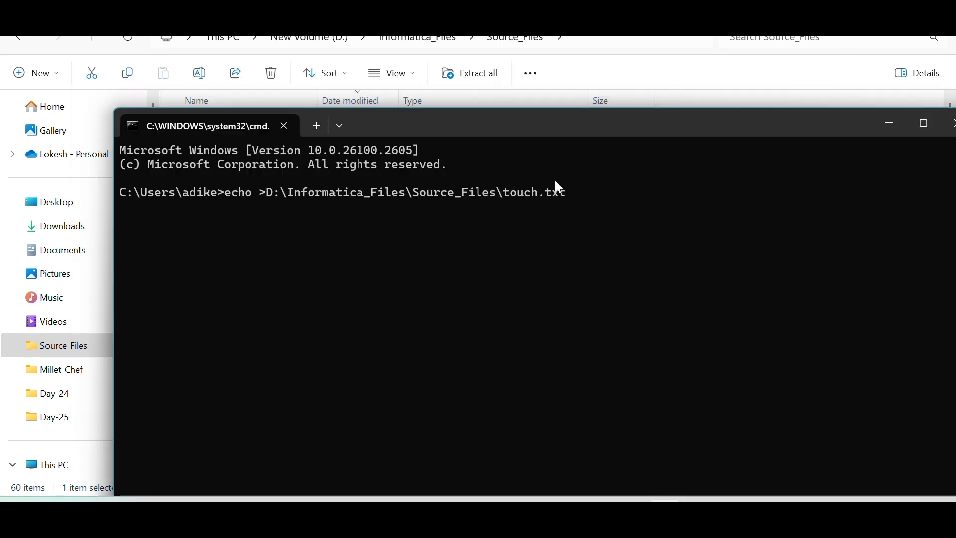
key(Return)
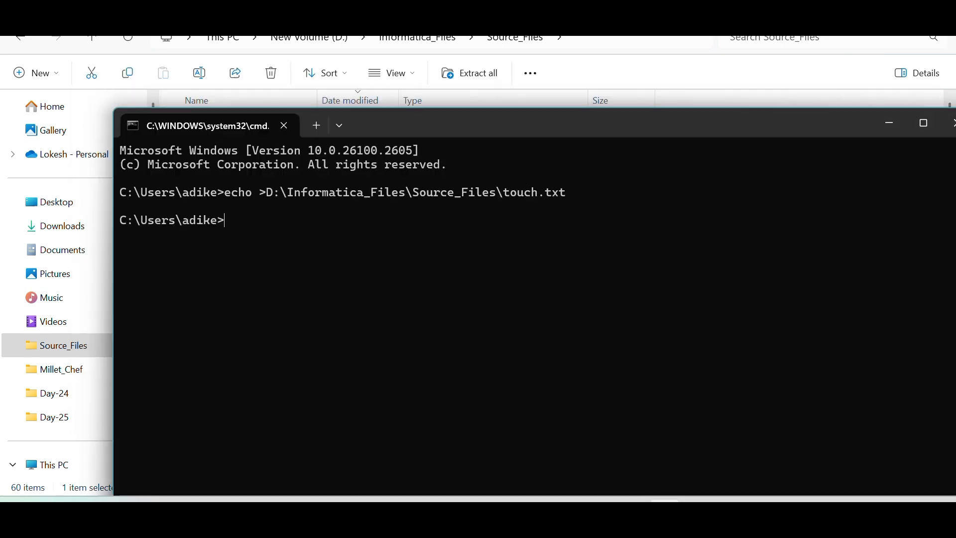
key(alt+Tab)
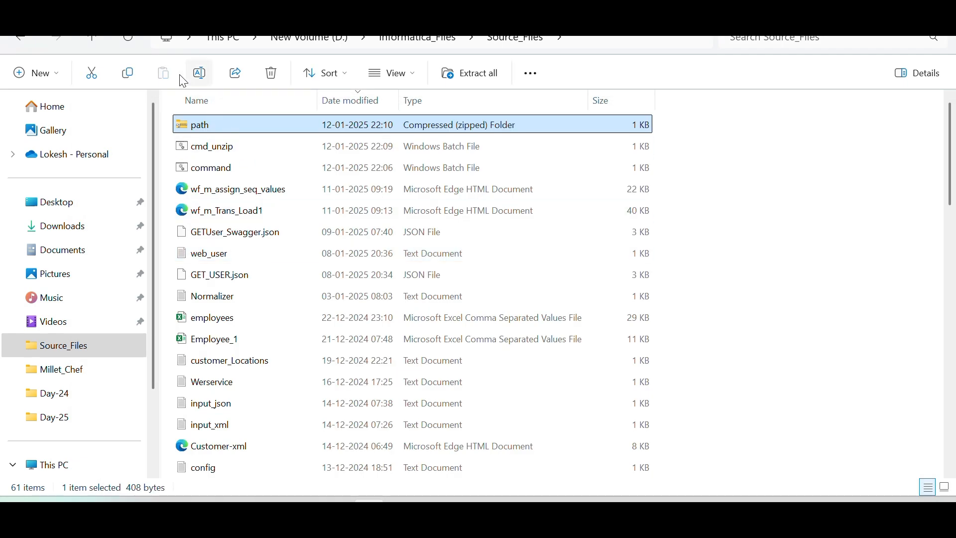
click(129, 39)
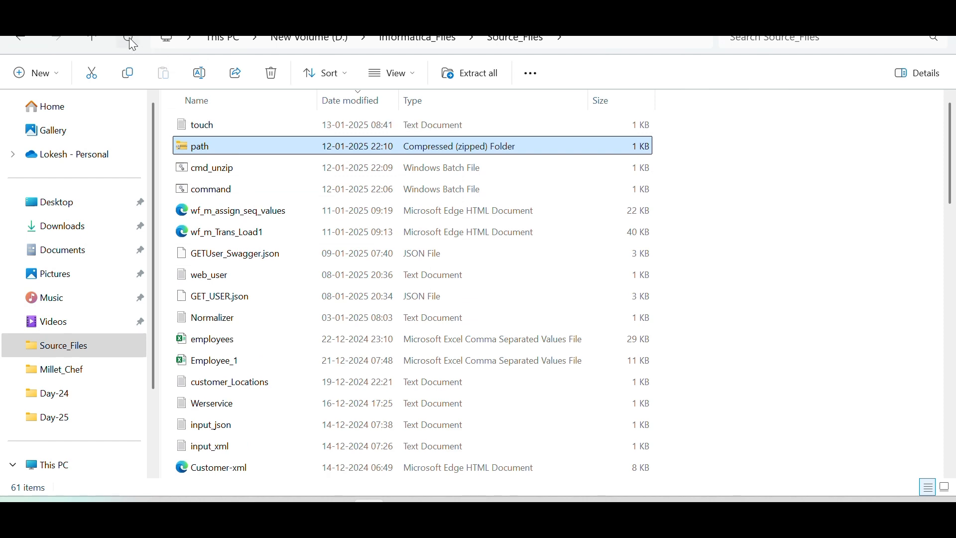
Step: Open the touch text file, inspect its contents and close it
double_click(242, 125)
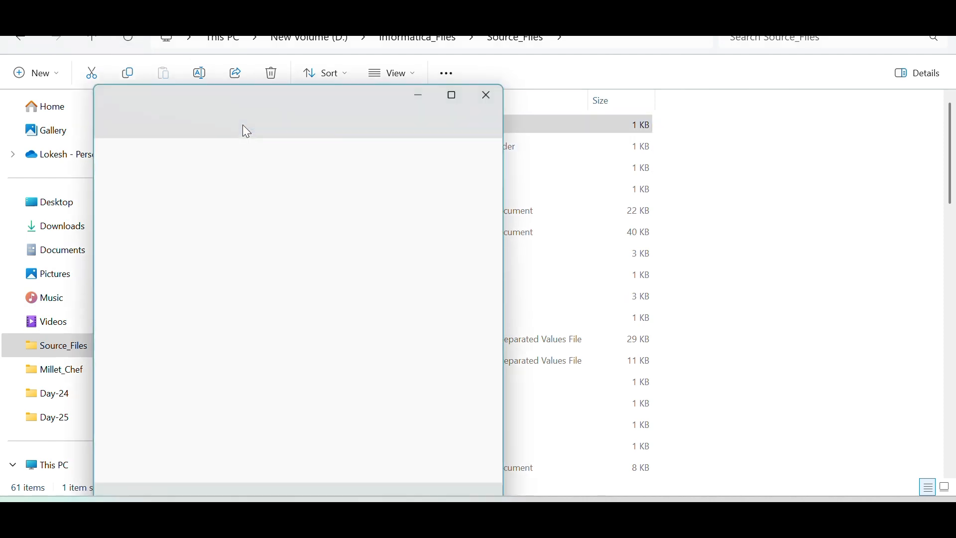
drag(173, 154, 109, 165)
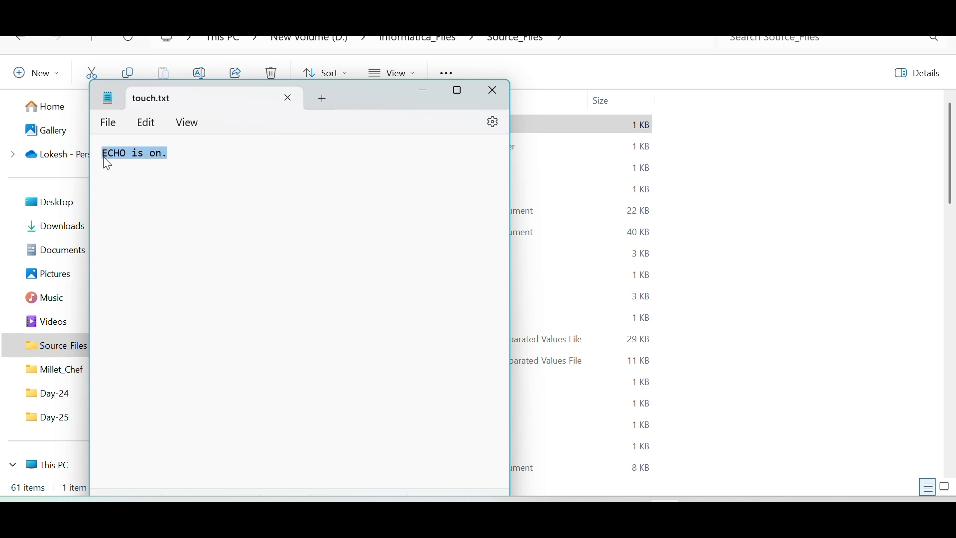
click(288, 99)
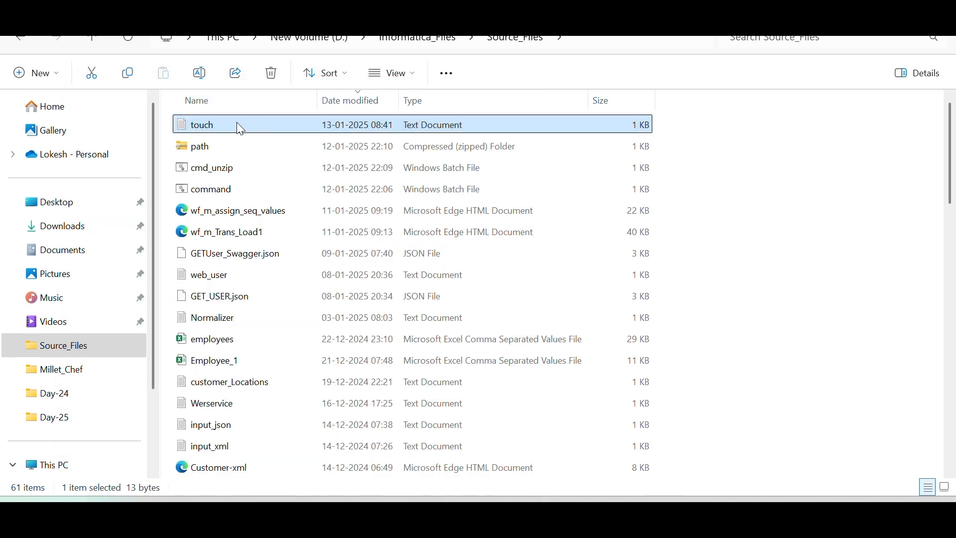
Step: Delete the touch file from the Source_Files folder and return to Command Prompt
click(210, 139)
click(208, 130)
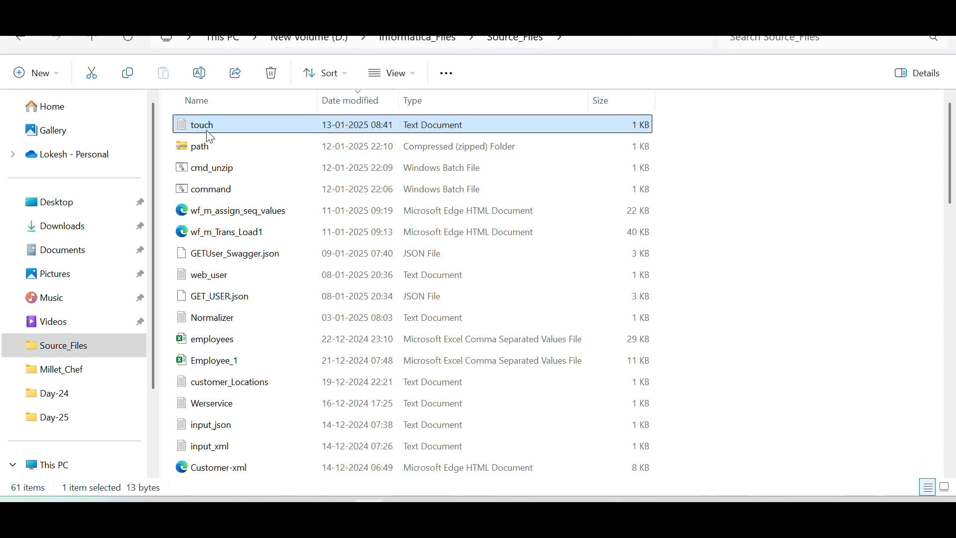
key(Delete)
key(alt+Tab)
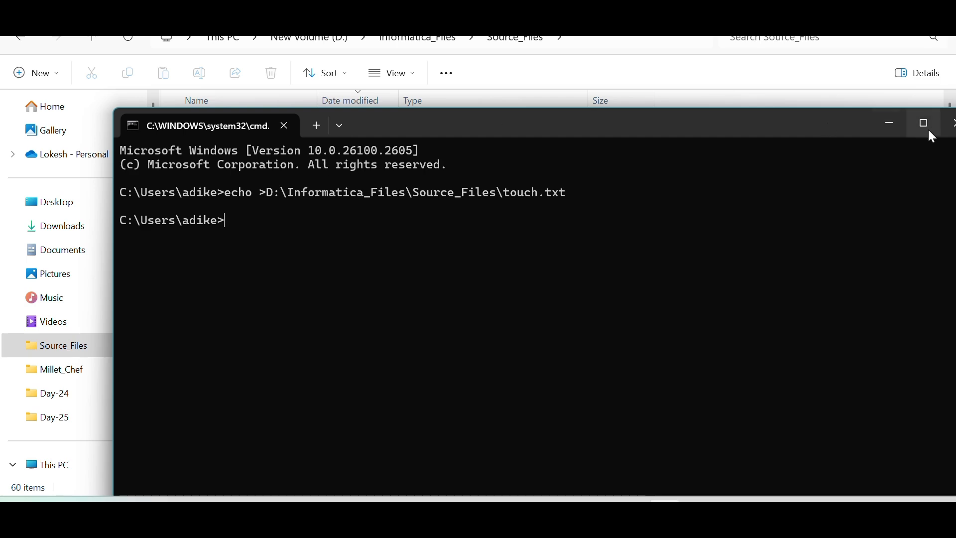
Step: Close the Command Prompt window and switch to the Informatica taskflow in the browser
drag(817, 127, 673, 126)
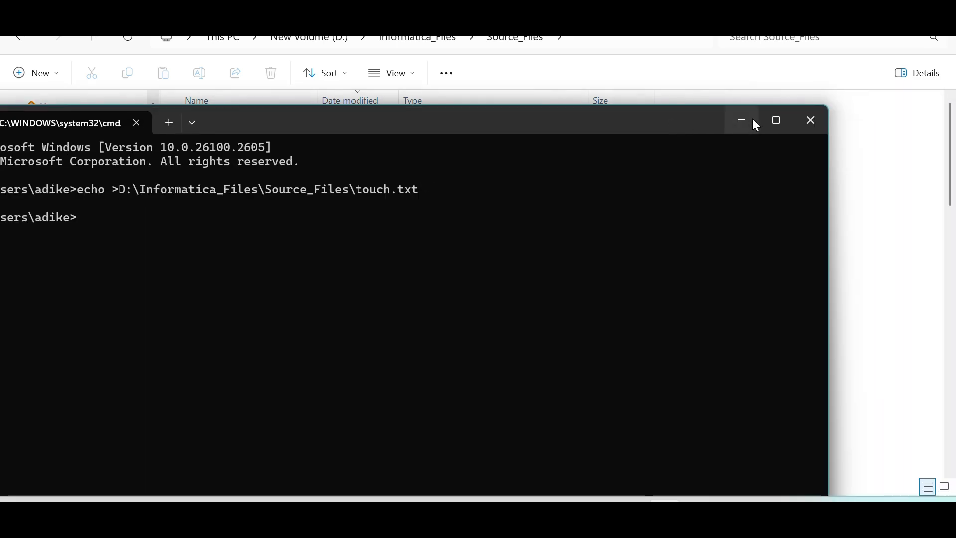
click(807, 120)
key(alt+Tab)
key(alt+Tab)
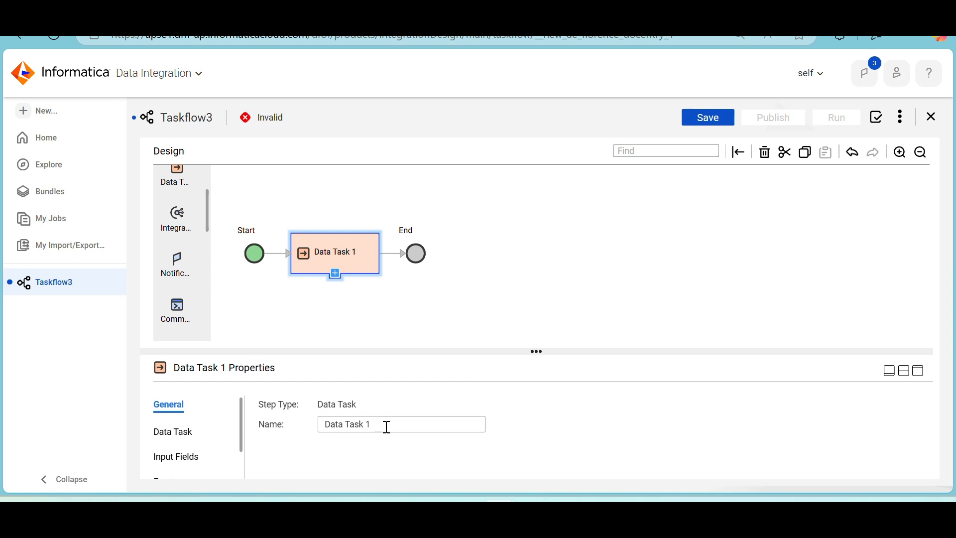
Step: Rename the data task step in the taskflow as Upstream_TeamA
drag(386, 425, 315, 429)
text(Upstream_)
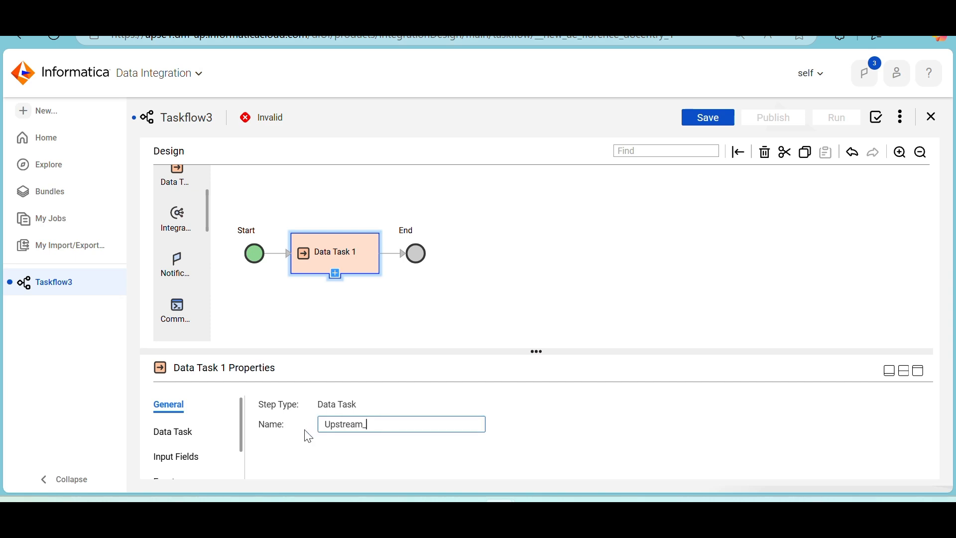
text(TeamA)
Step: Assign the mt_Cust_Details mapping task as the data task of the Upstream_TeamA step
click(185, 432)
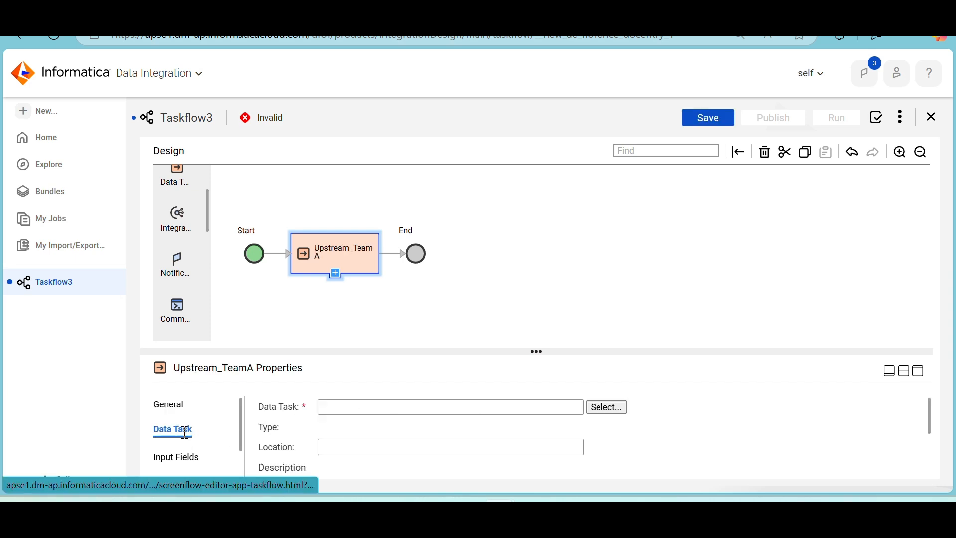
click(594, 406)
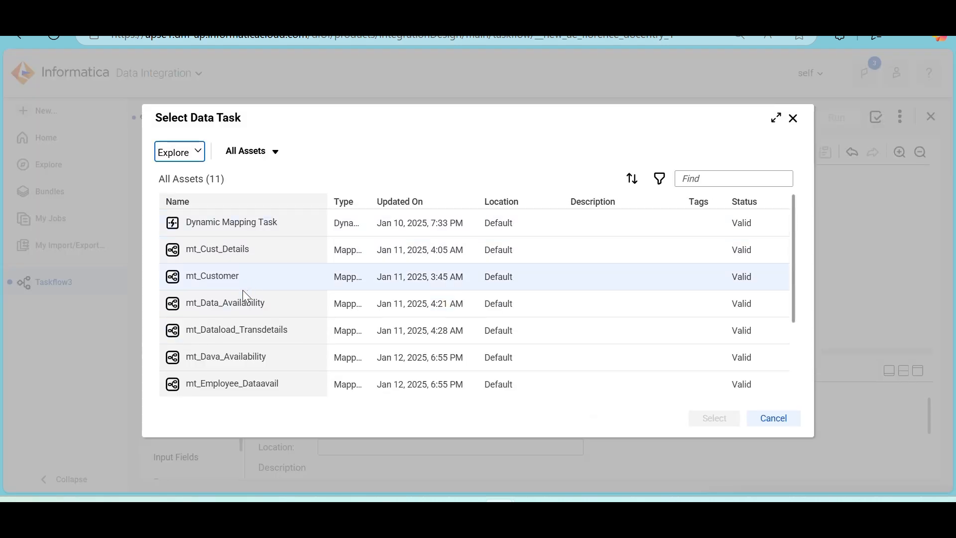
click(242, 304)
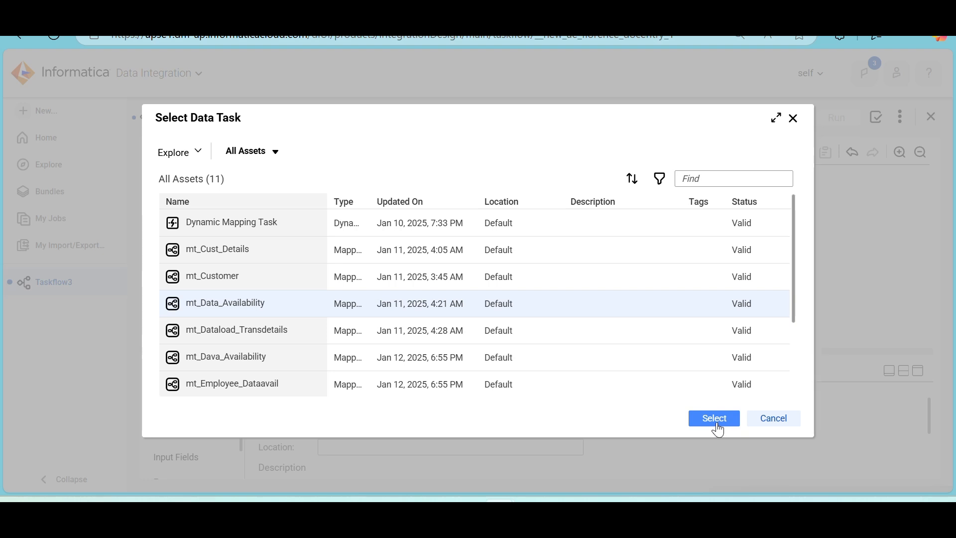
click(252, 327)
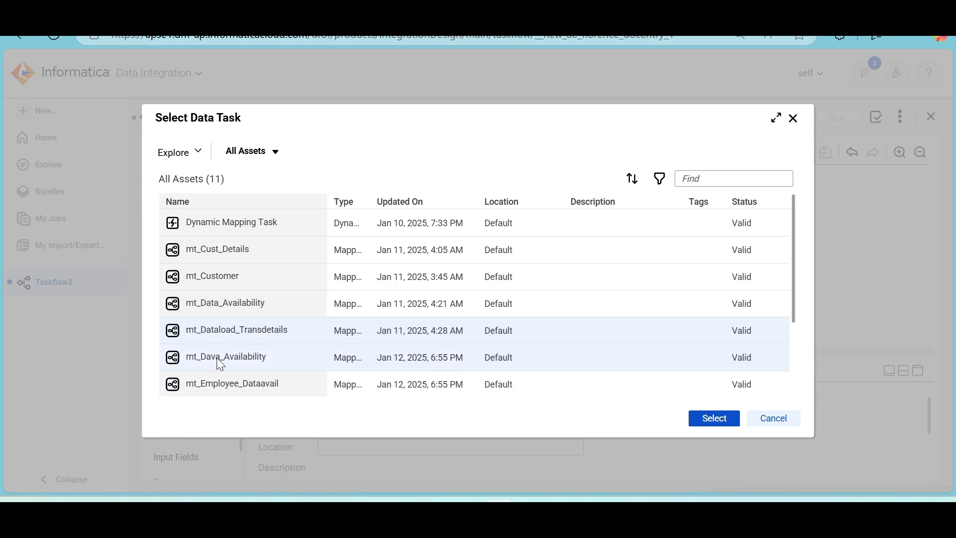
scroll(261, 309, down, 3)
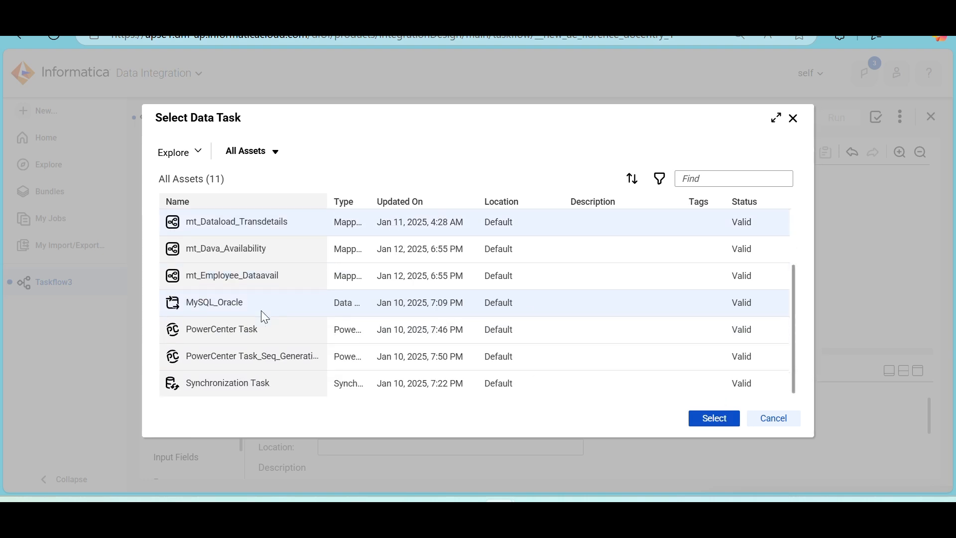
scroll(261, 310, up, 3)
click(230, 245)
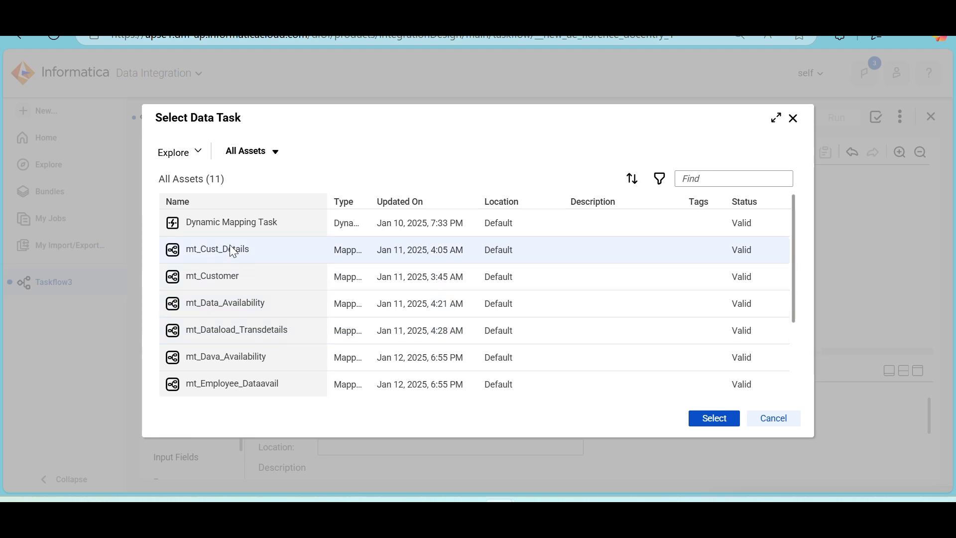
click(705, 420)
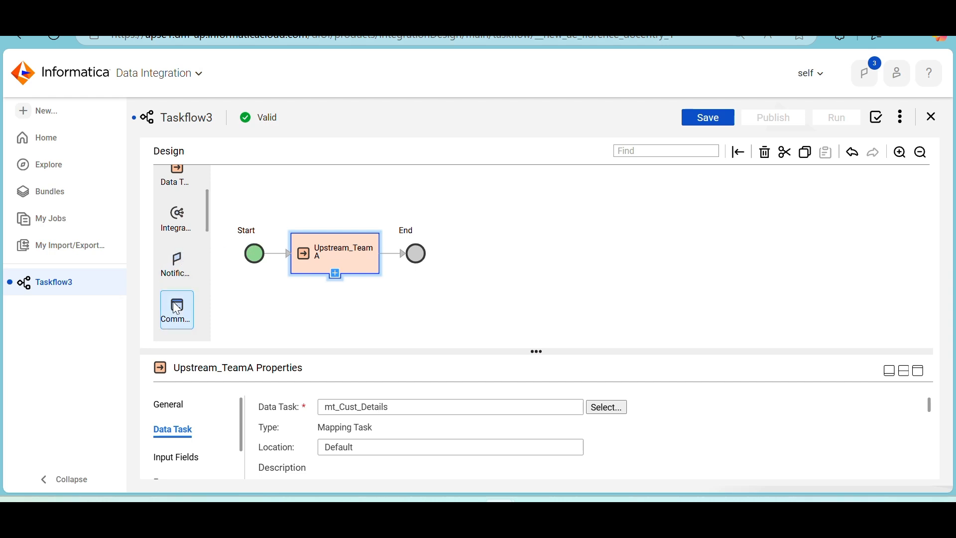
Step: Insert a Command Task step between Upstream_TeamA and End, and name it Command Task
drag(176, 311, 395, 255)
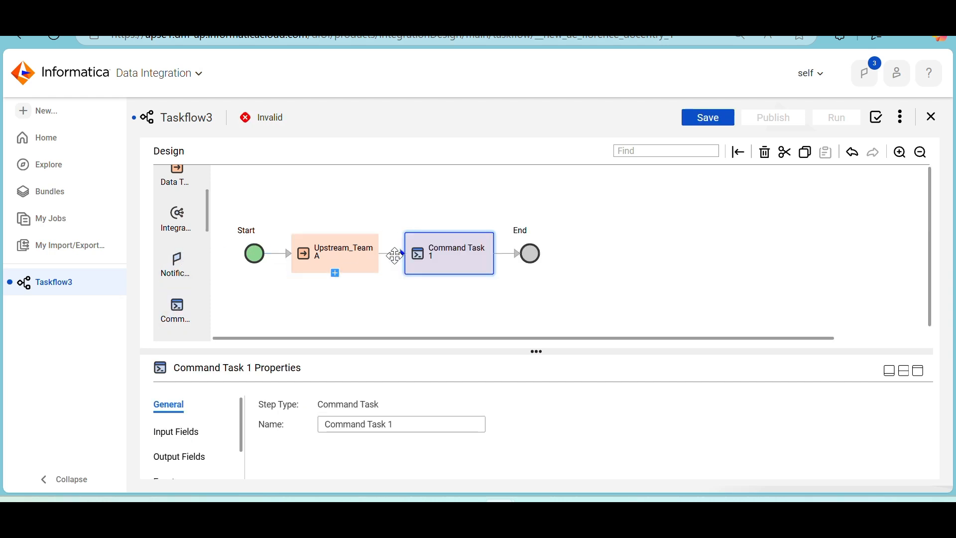
click(407, 427)
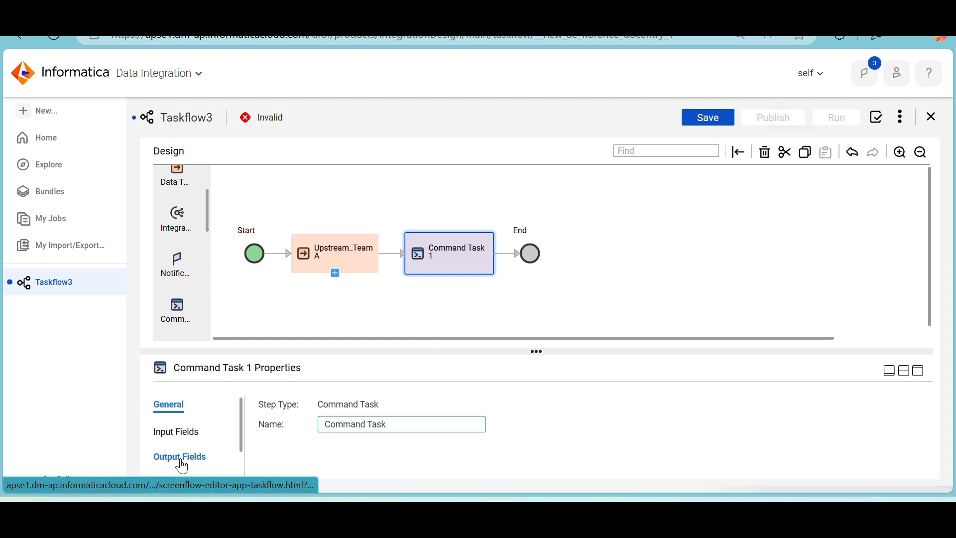
Step: In the command task's input fields, enable failing the task if any script fails and choose the available agent group as runtime environment
click(902, 372)
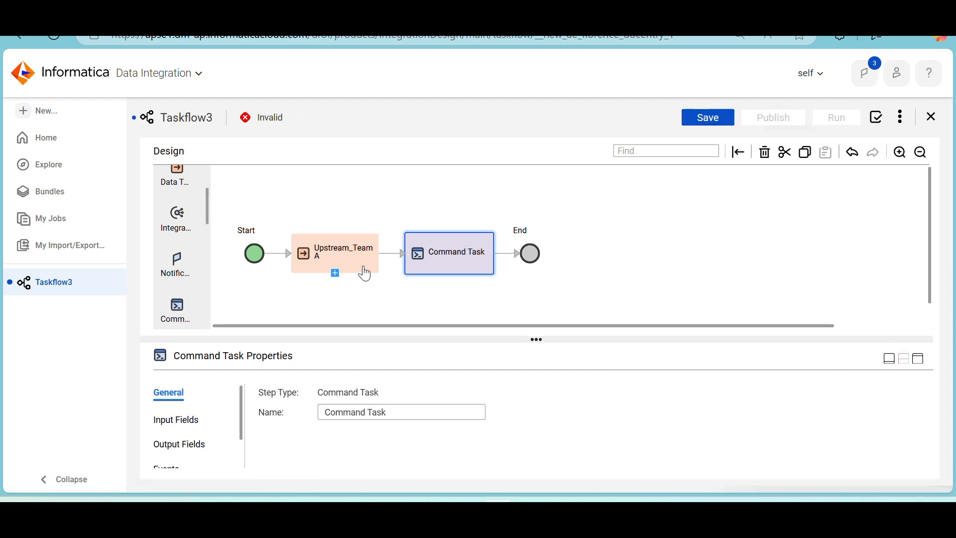
click(919, 359)
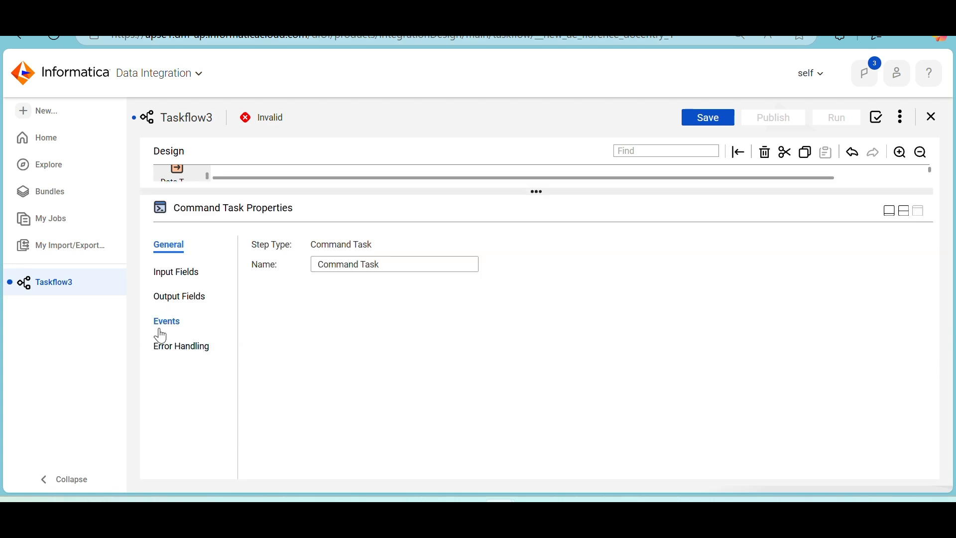
click(191, 285)
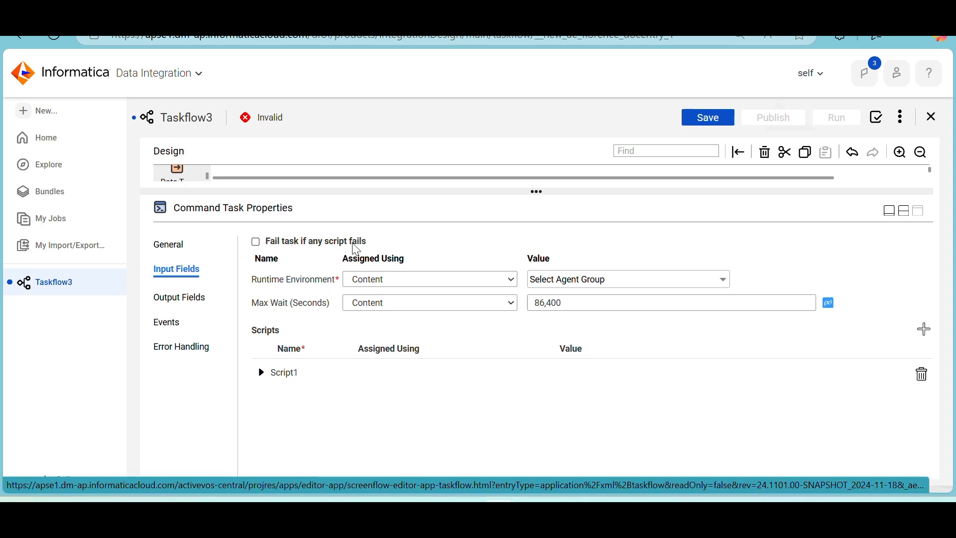
click(315, 250)
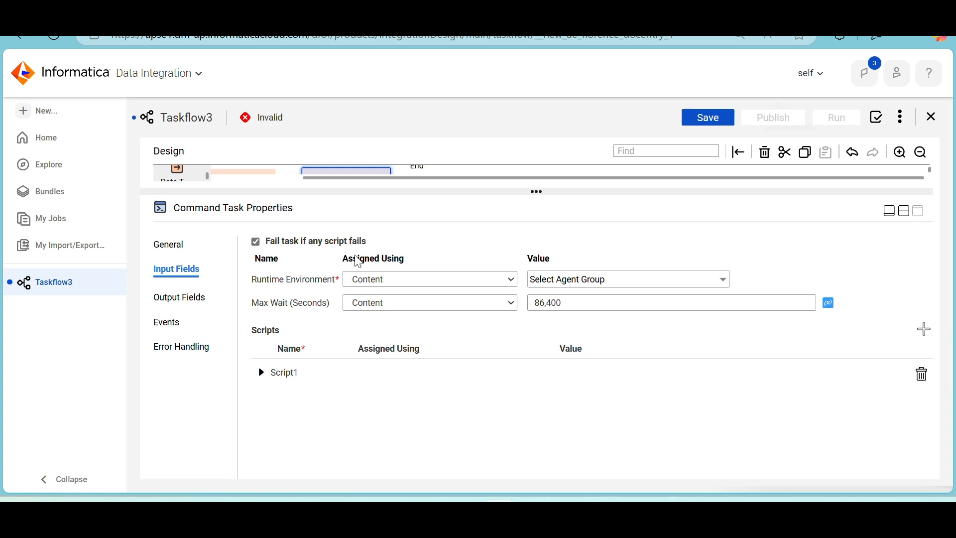
click(589, 289)
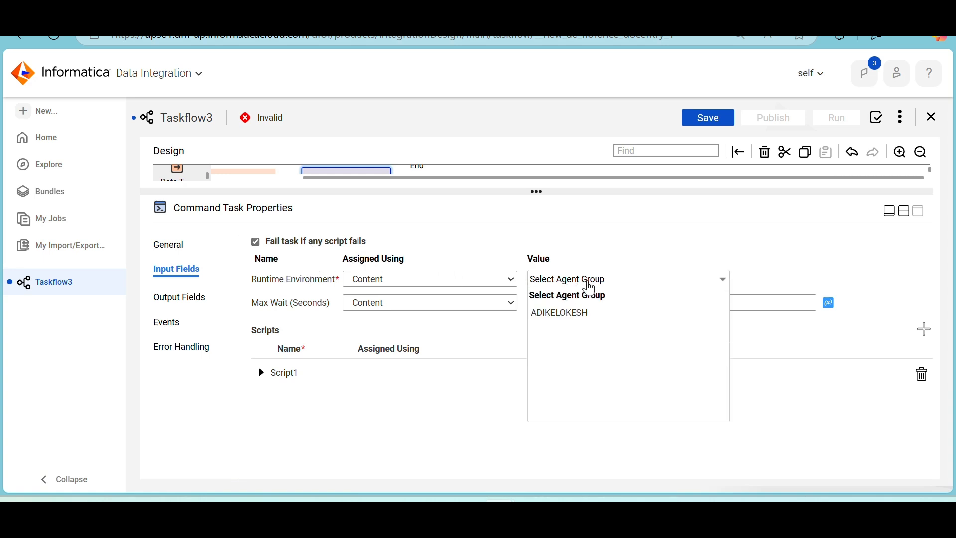
click(572, 315)
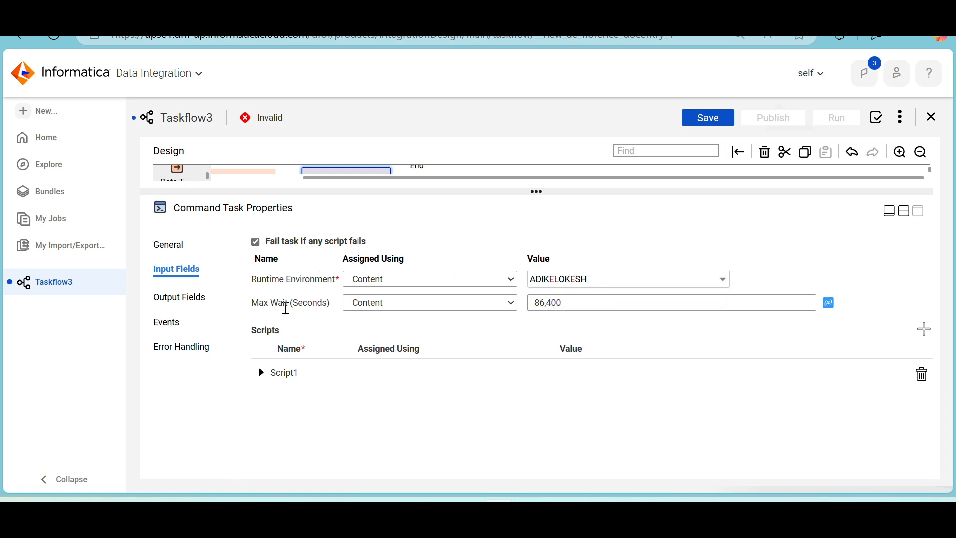
Step: Set the command task's maximum wait to 10 seconds
drag(587, 303, 526, 301)
text(10)
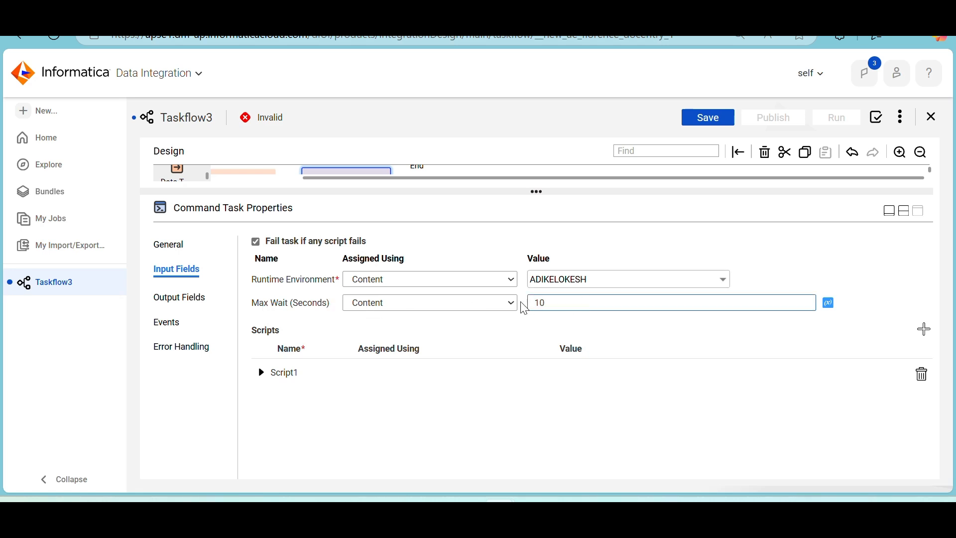
click(498, 331)
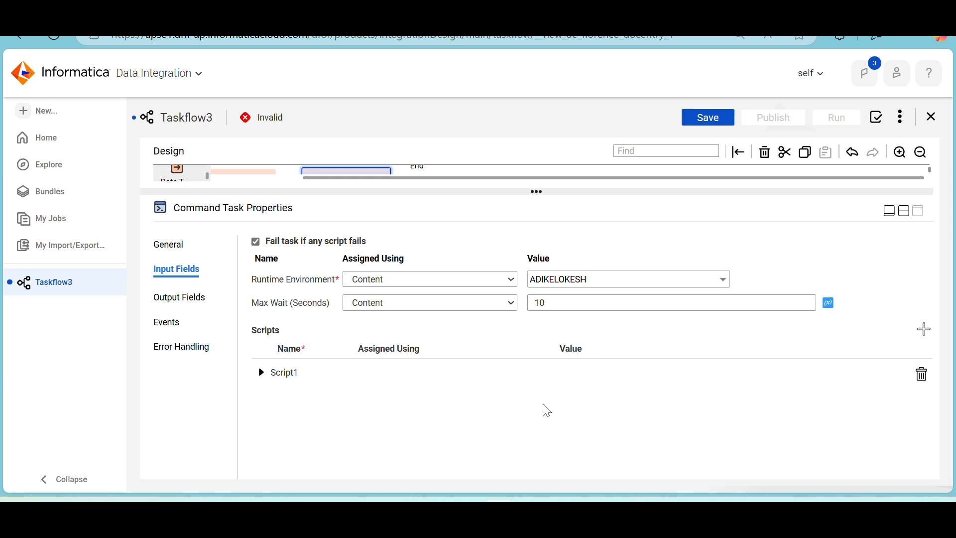
Step: Copy the folder path D:\Informatica_Files\Source_Files from File Explorer and paste it into the script file name of Script1
click(259, 374)
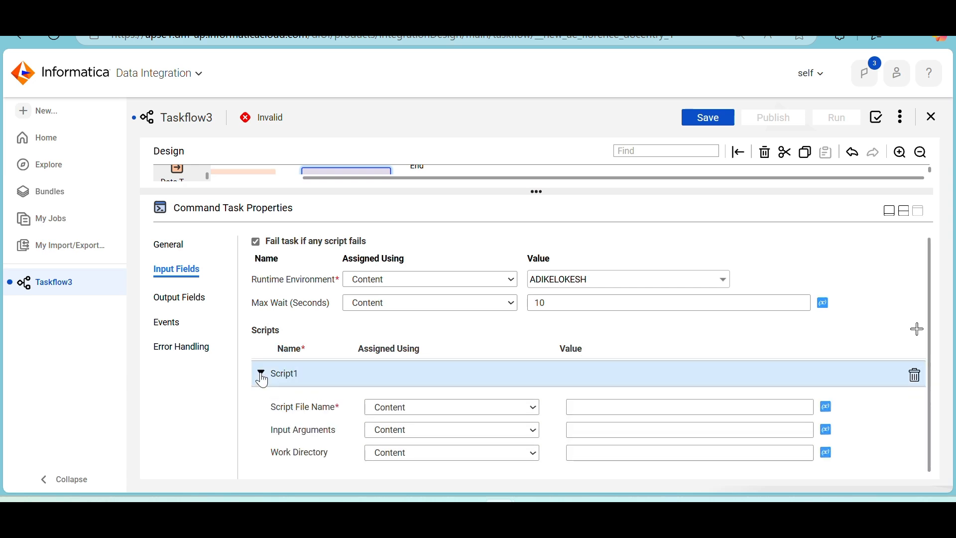
scroll(854, 381, down, 1)
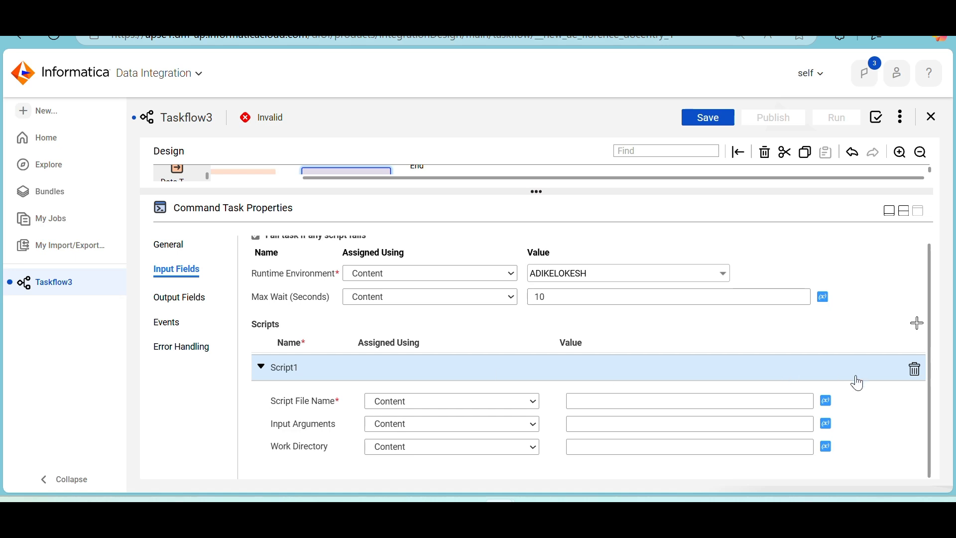
click(600, 398)
key(alt+Tab)
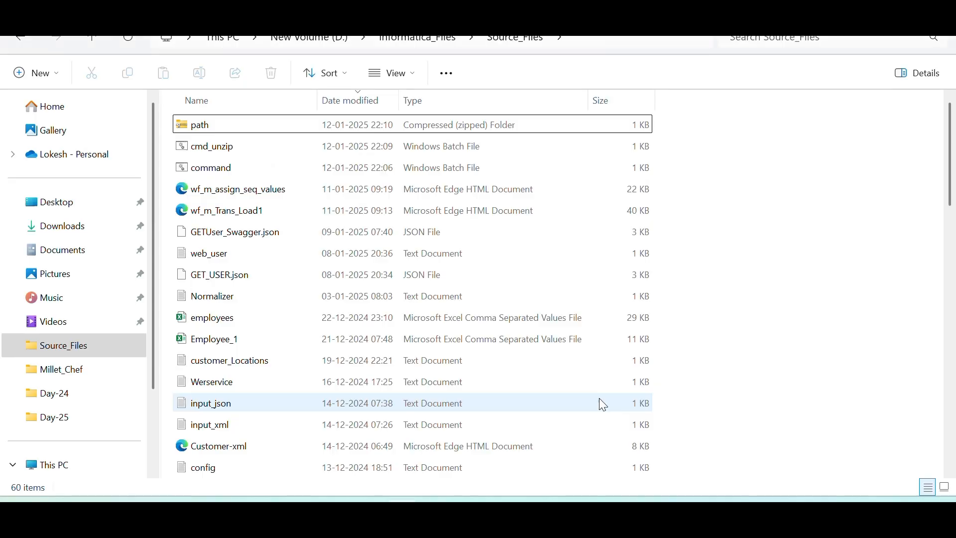
click(632, 41)
key(ctrl+c)
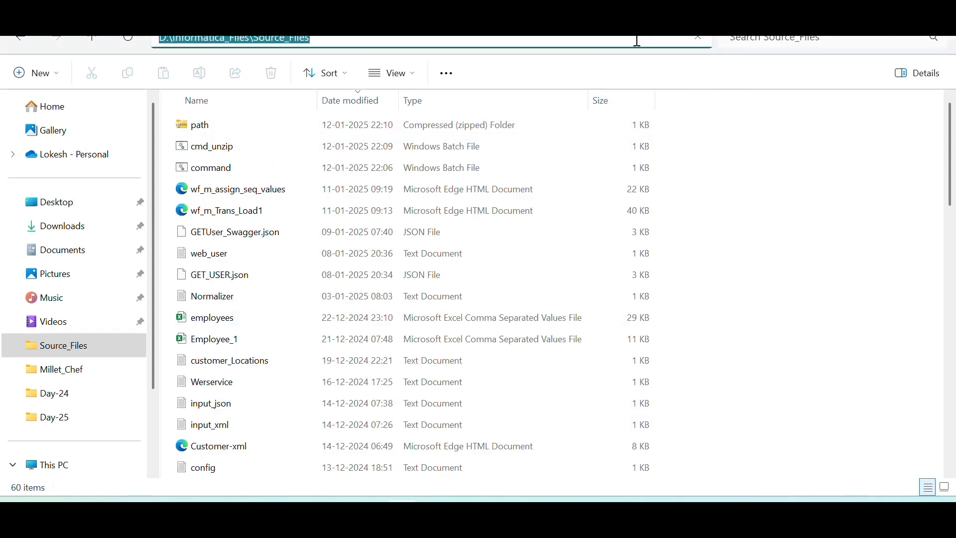
key(alt+Tab)
key(ctrl+v)
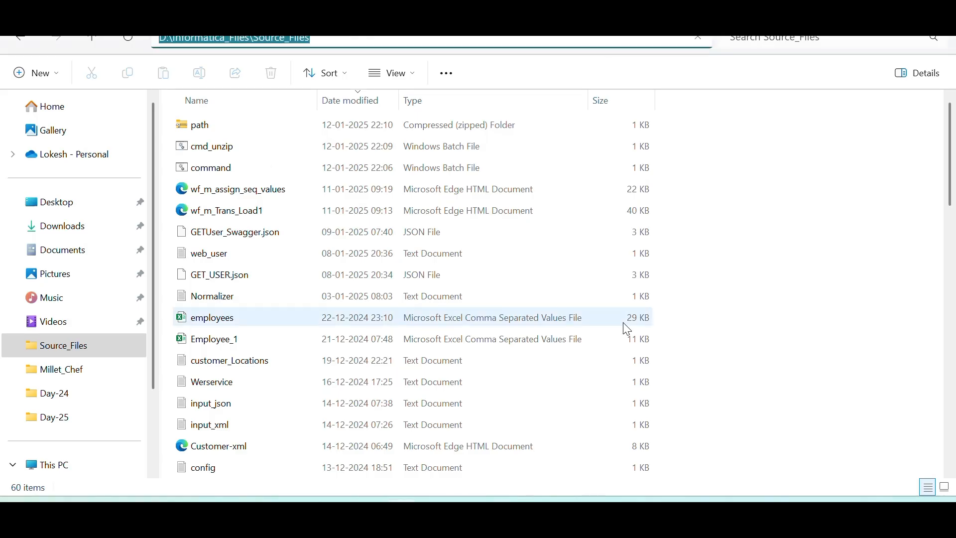
Step: Set the Command Task's Script1 file name to D:\Informatica_Files\Source_Files\command.bat, copying the batch file's name from the Source_Files folder
key(alt+Tab)
click(221, 174)
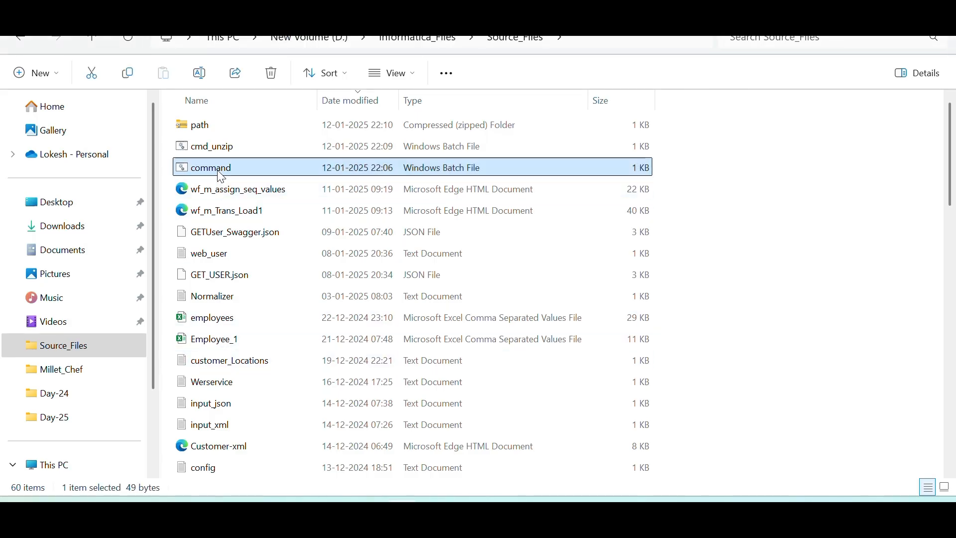
click(205, 78)
key(ctrl+c)
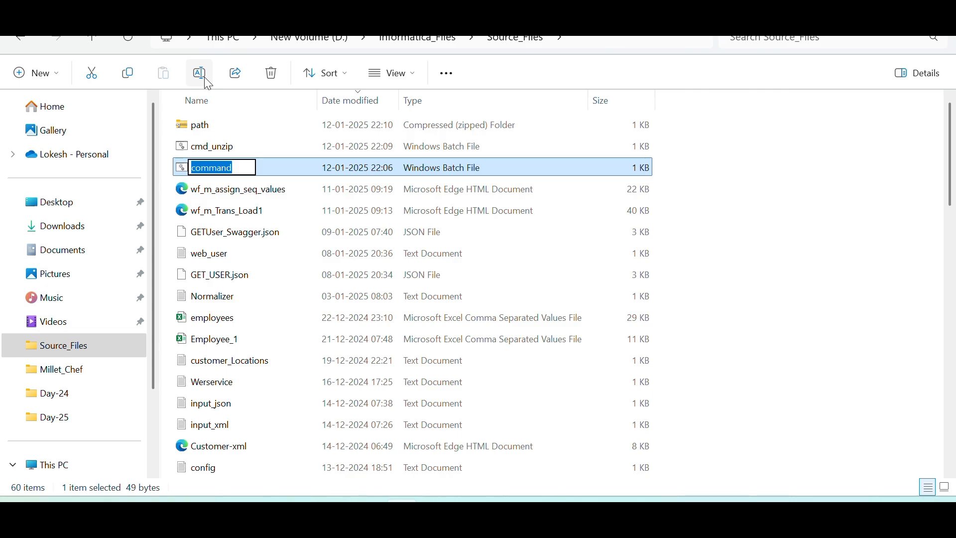
key(alt+Tab)
key(ctrl+v)
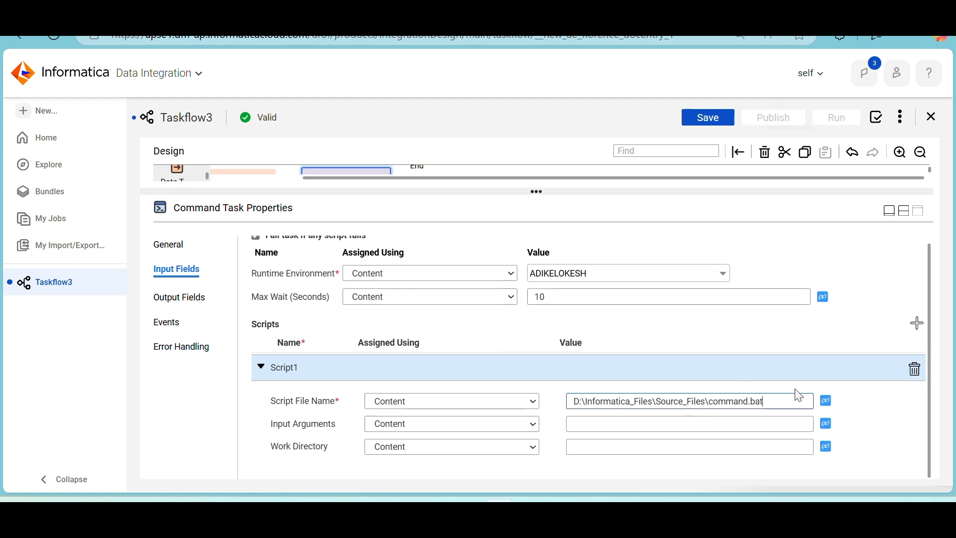
click(261, 371)
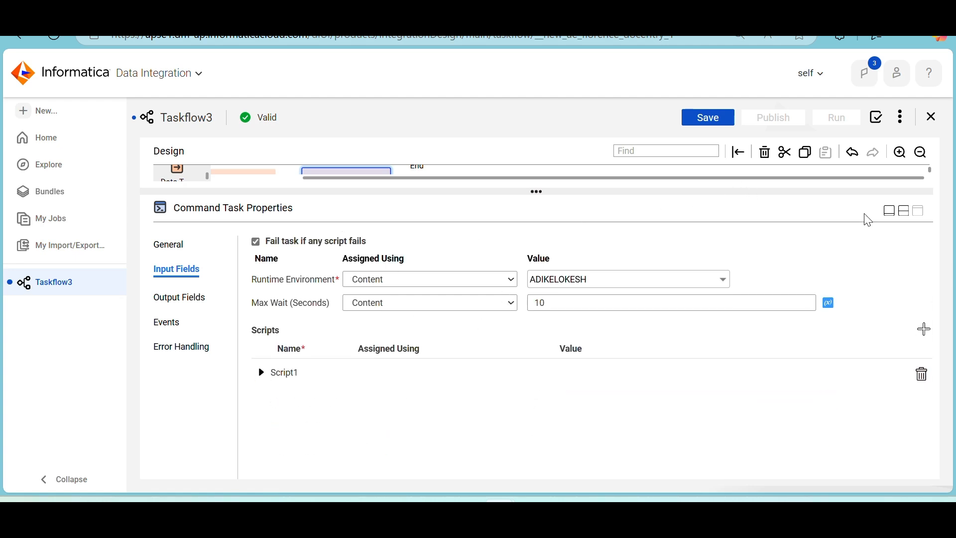
Step: Insert a Notification Task between the Command Task and End in the taskflow and name it Success_Email
click(907, 218)
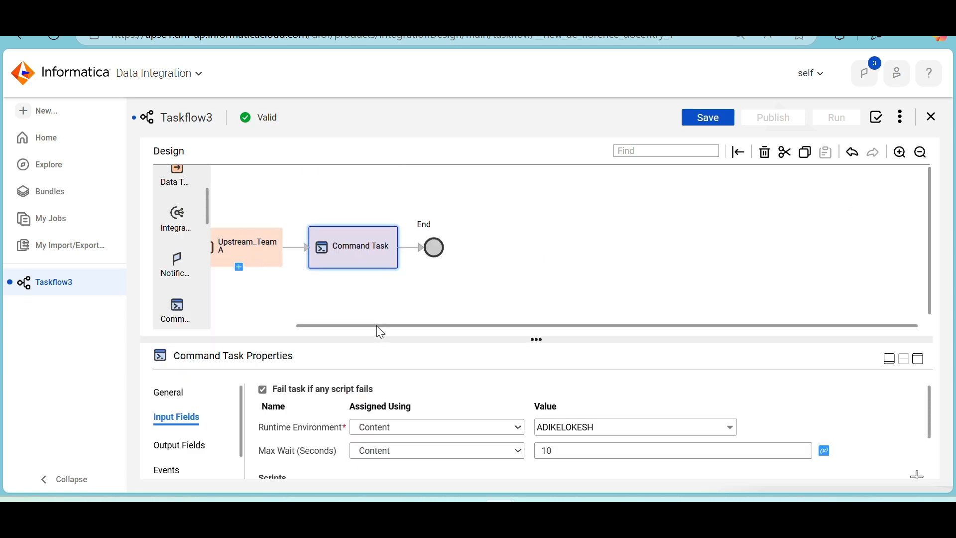
drag(377, 325, 297, 328)
click(347, 252)
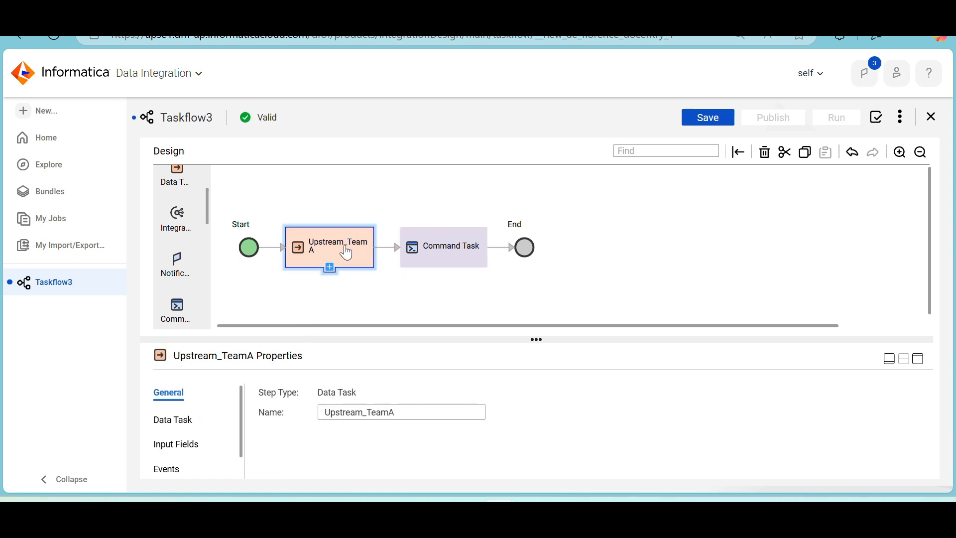
click(427, 245)
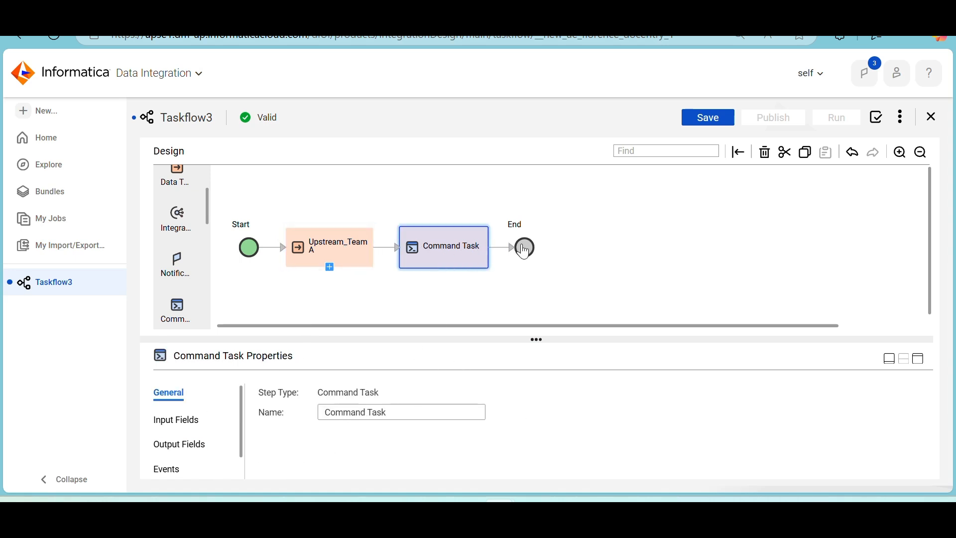
drag(178, 261, 501, 250)
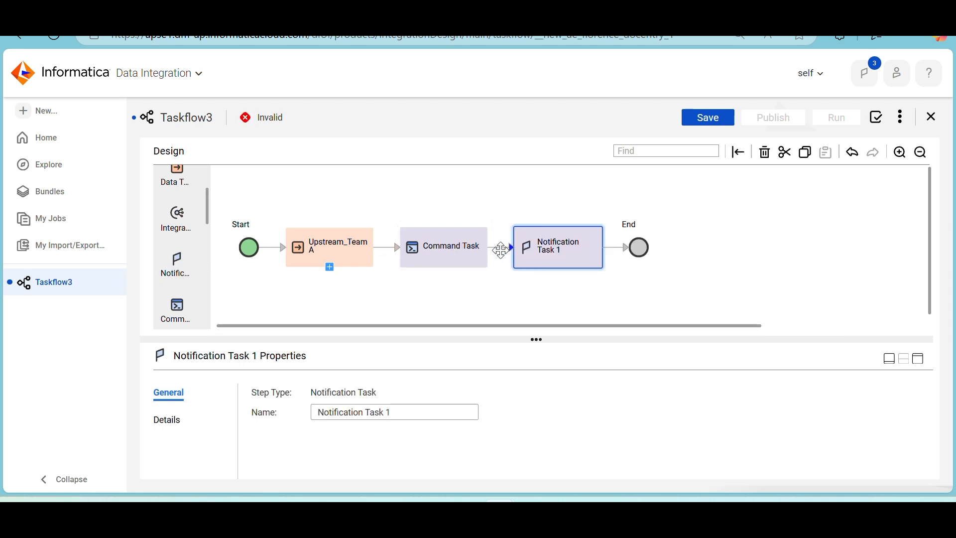
click(394, 413)
key(ctrl+a)
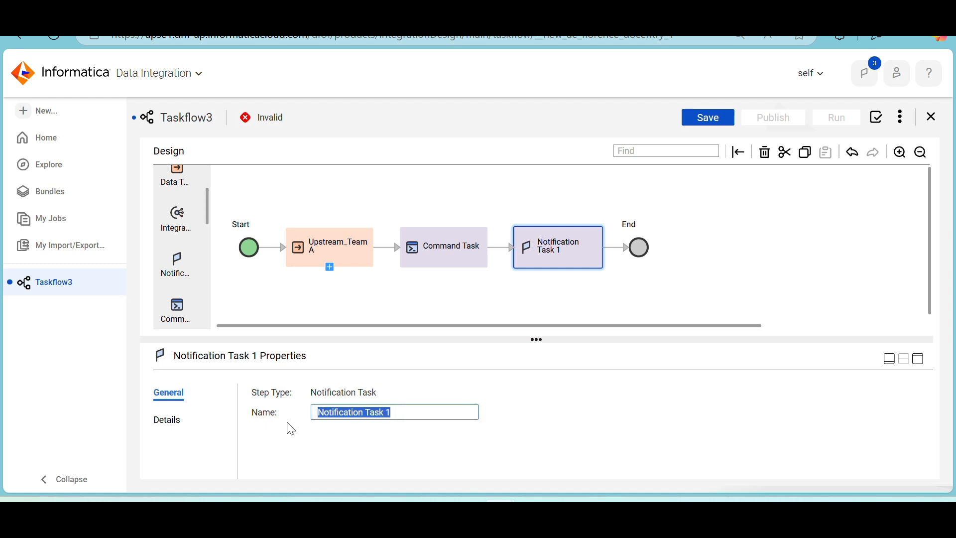
text(Succe)
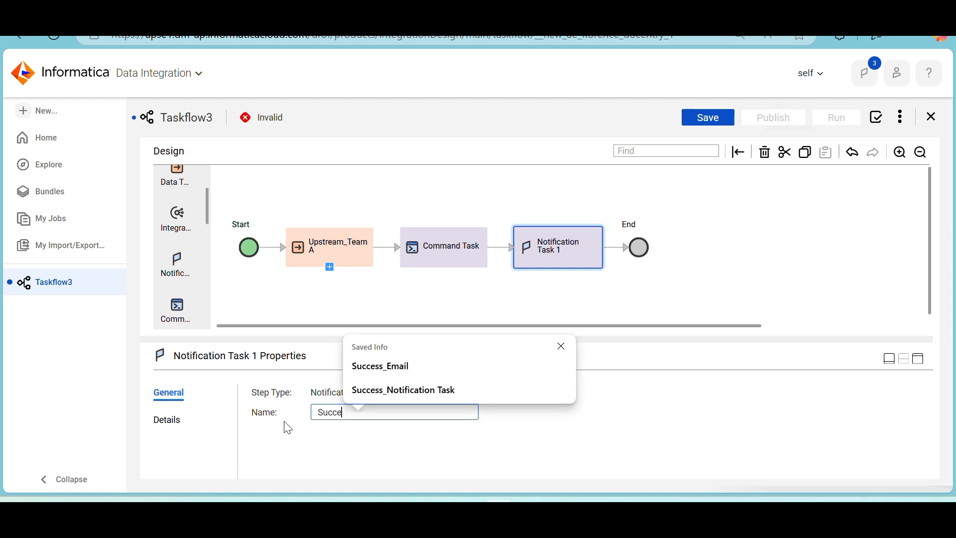
text(ss_Email)
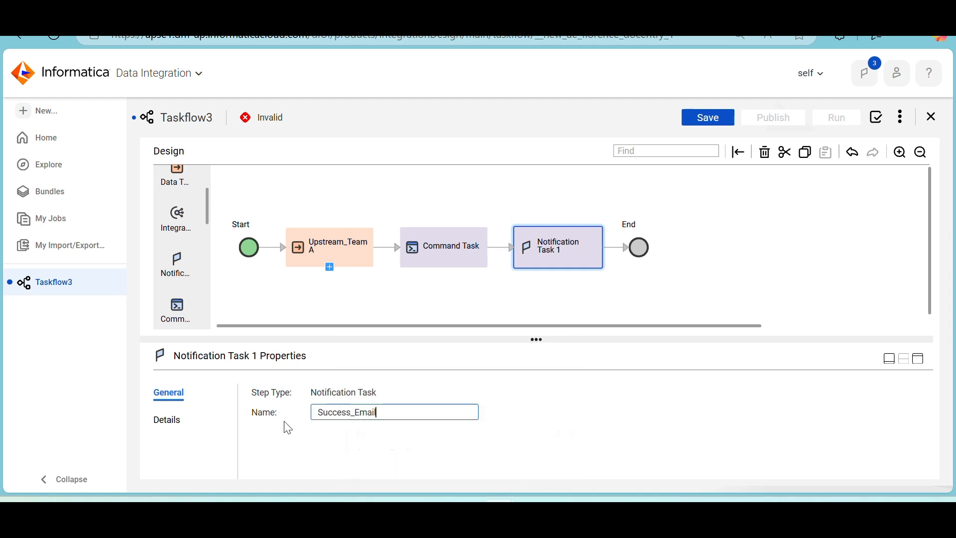
Step: Fill in Success_Email's recipient e-mail address and set the subject to "Team A job has been successfully run, proceed with your data load"
click(169, 421)
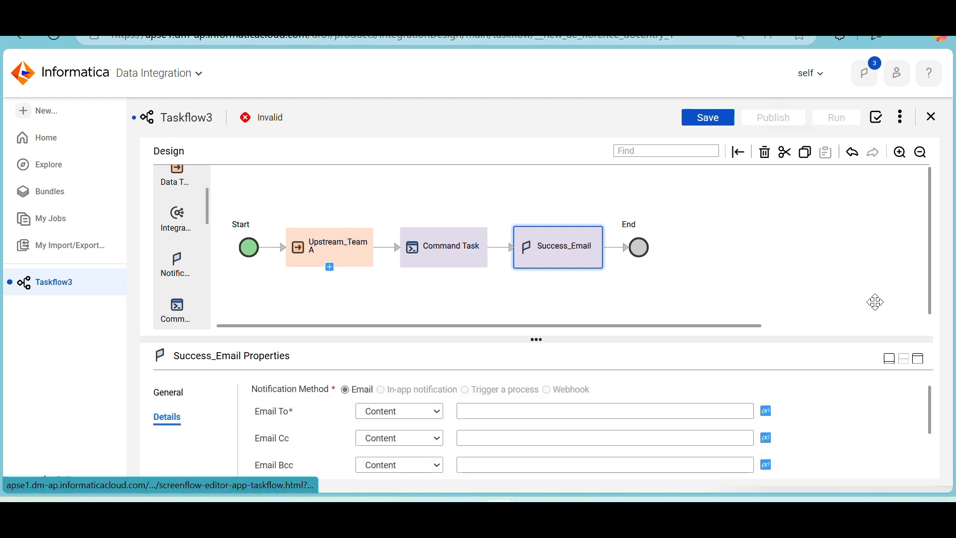
click(919, 361)
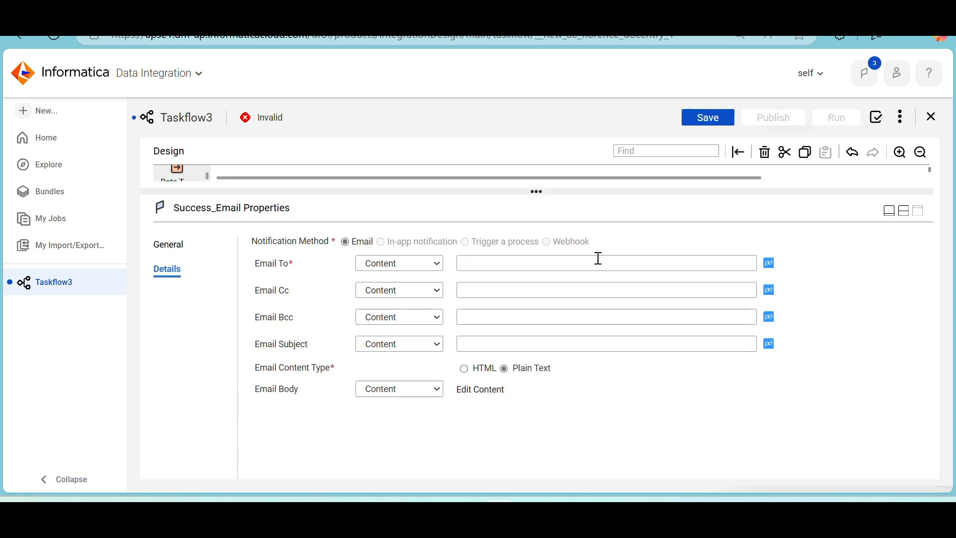
click(579, 262)
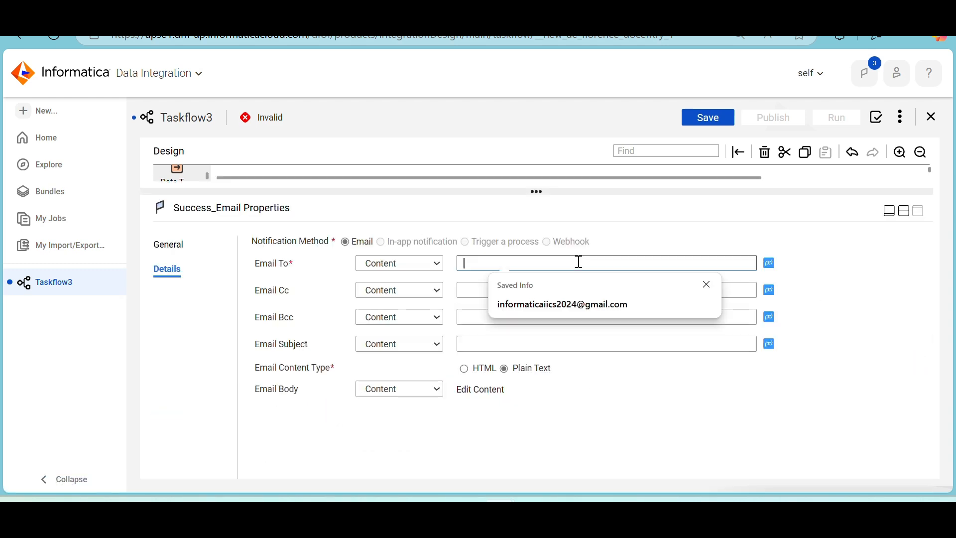
click(564, 301)
click(479, 344)
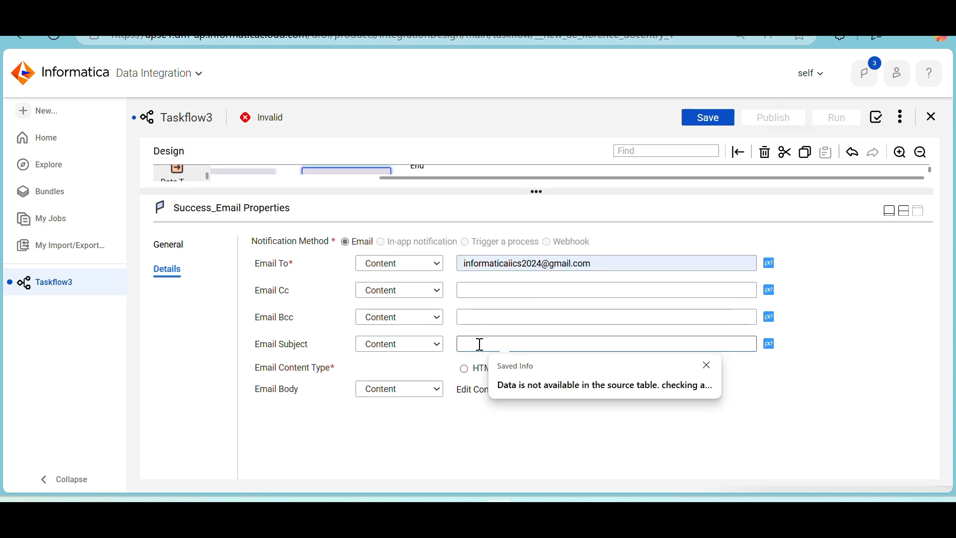
click(703, 364)
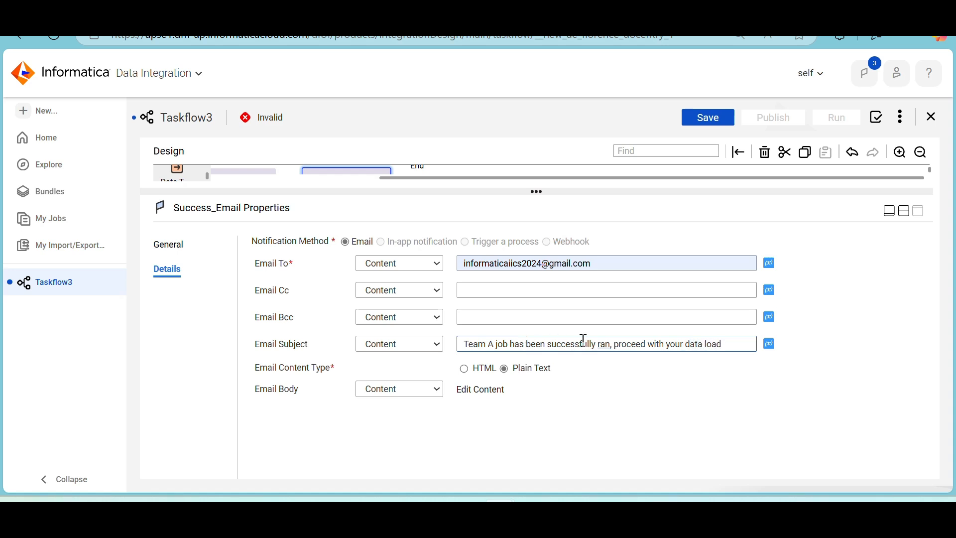
mouse_move(607, 342)
click(616, 401)
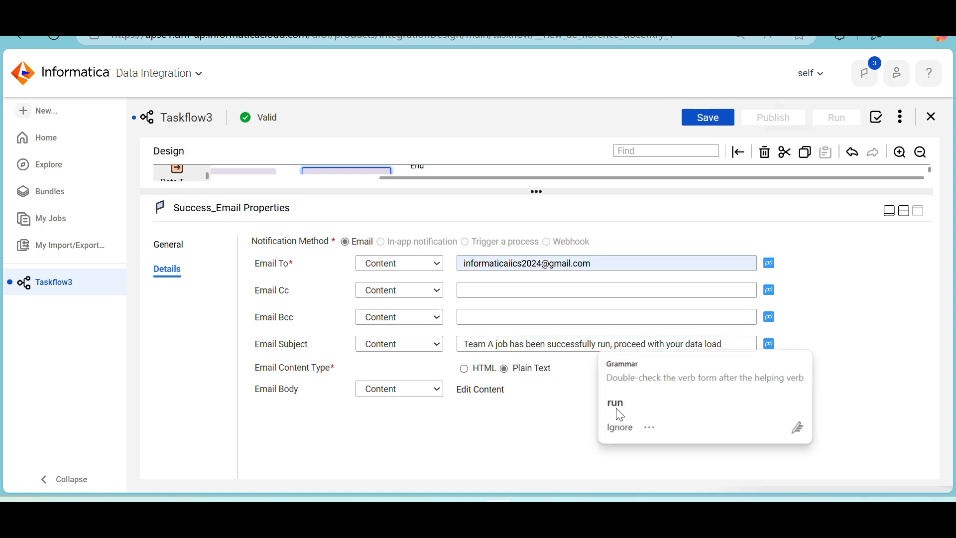
Step: Set the email content type to HTML and start the email body with the greeting "Hi TEam,"
click(465, 369)
click(471, 390)
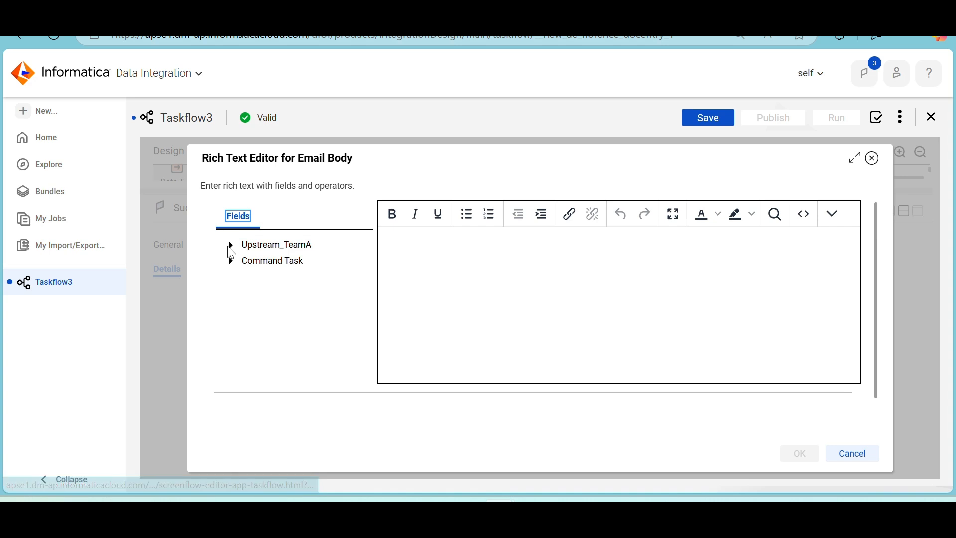
click(403, 243)
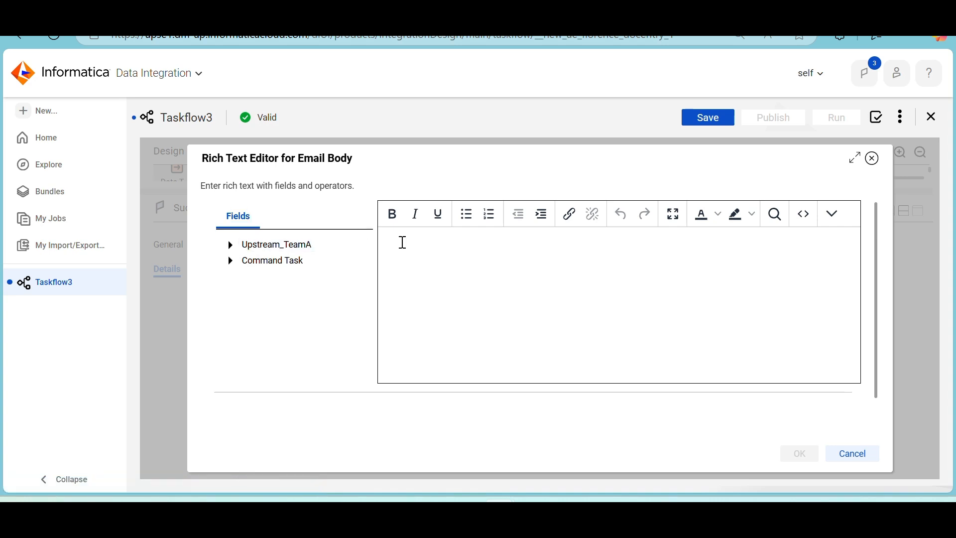
text(H)
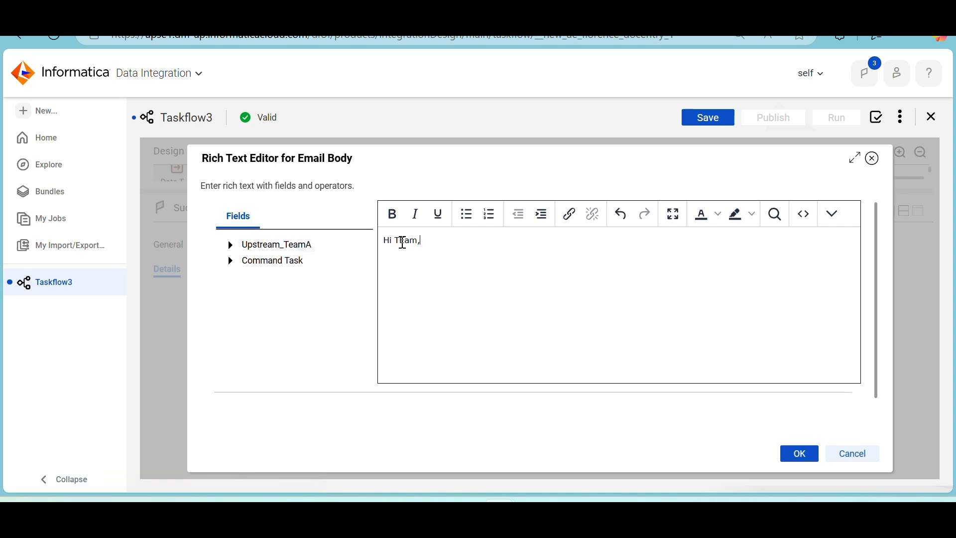
text(i Team,)
key(Return)
key(Return)
Step: Add a "Success Rows:" line to the email body with the Success Source Rows output parameter of Upstream_TeamA
click(230, 246)
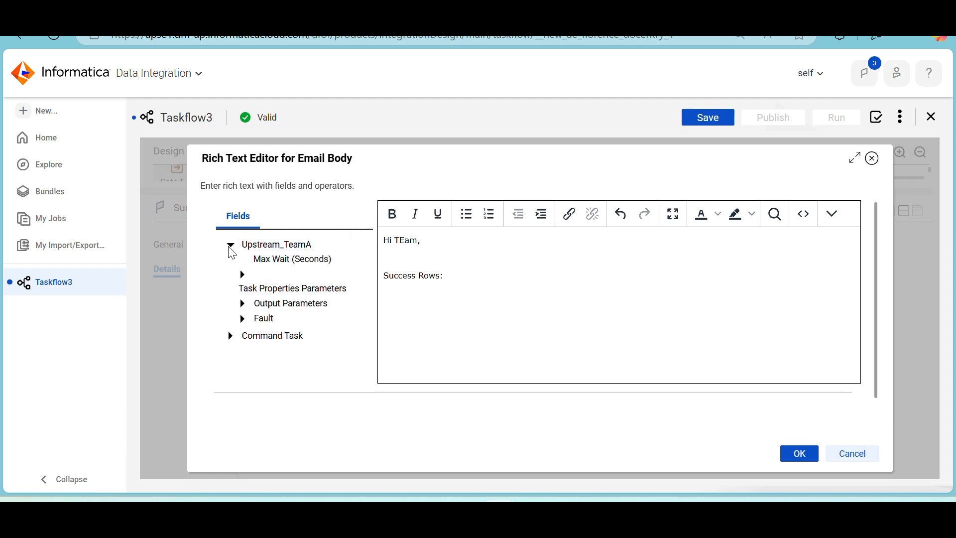
click(242, 305)
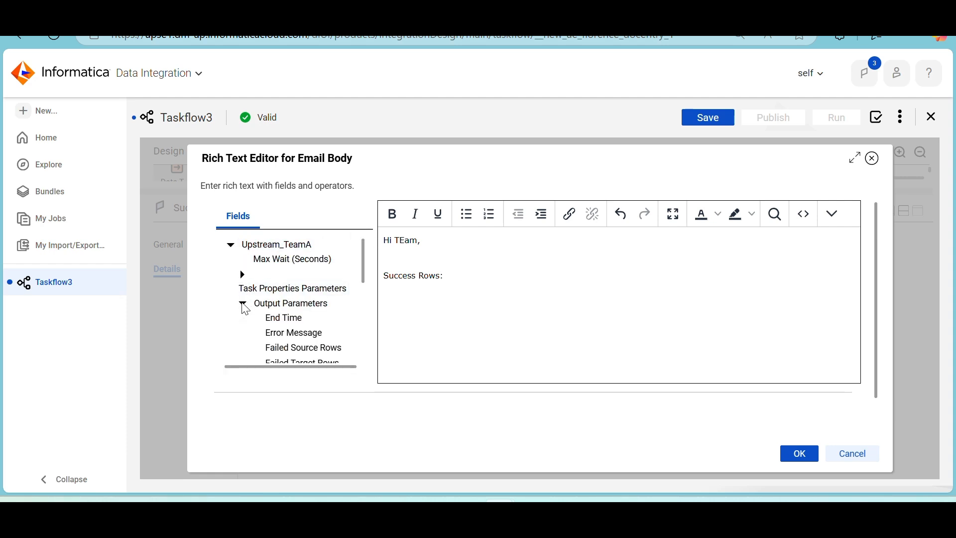
scroll(278, 314, down, 3)
scroll(277, 315, down, 2)
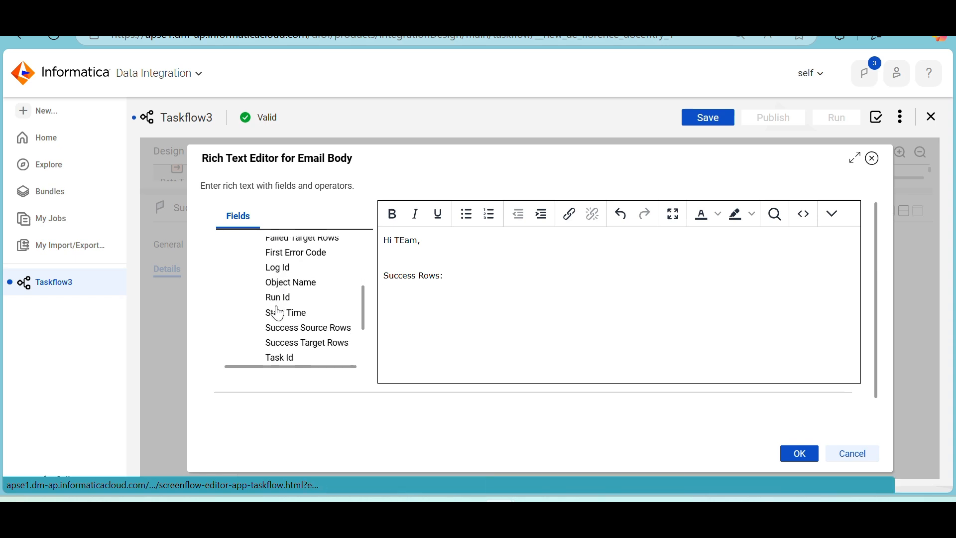
click(315, 317)
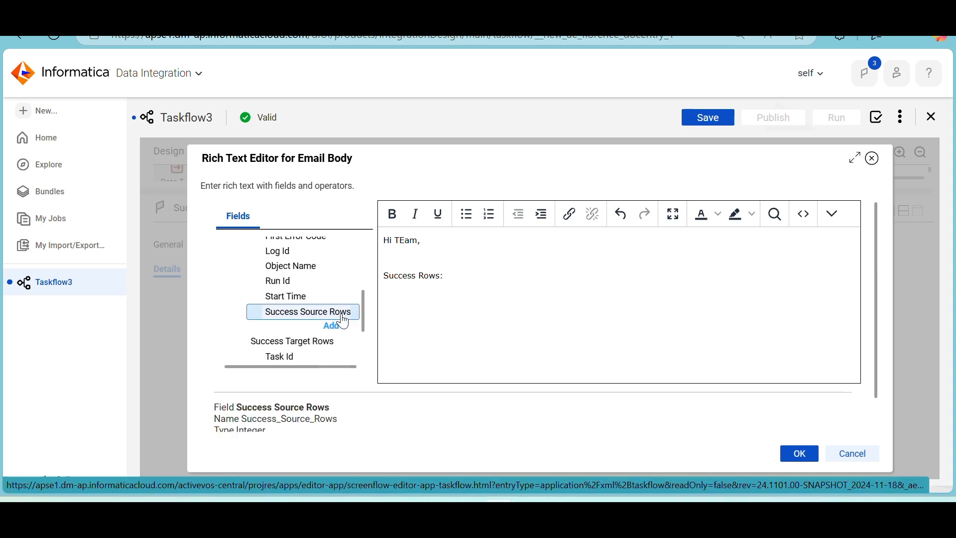
click(334, 326)
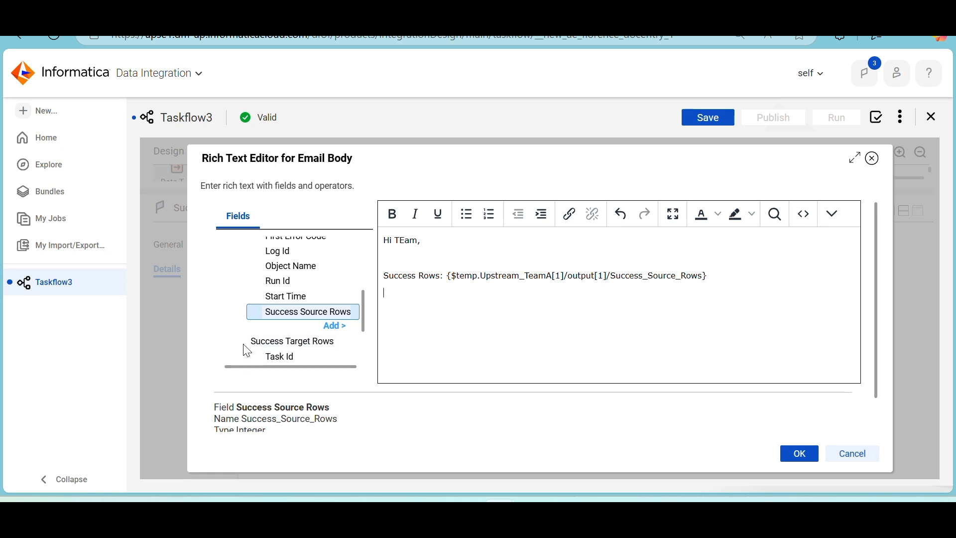
Step: Insert the Command Task's Execution Status output parameter on a new line below the success rows
scroll(247, 351, up, 5)
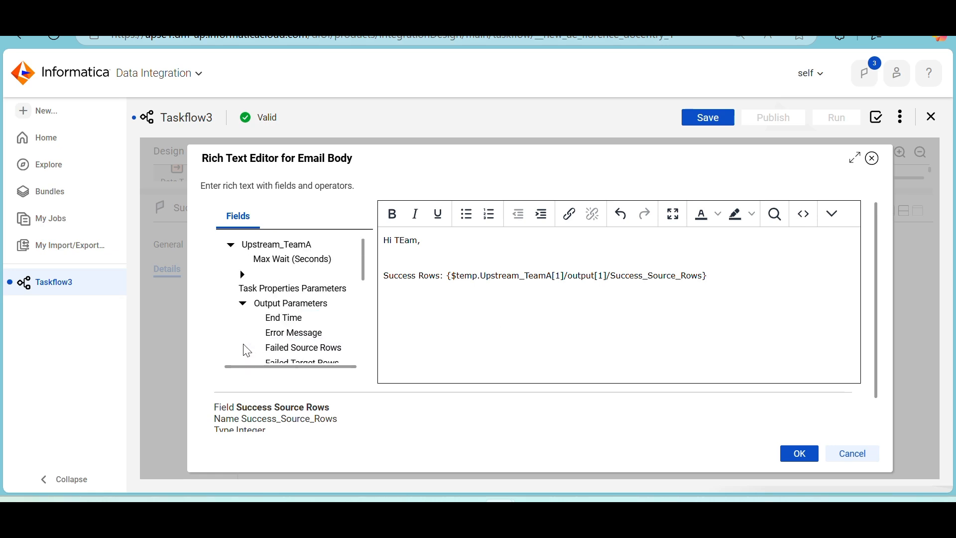
click(243, 304)
click(231, 246)
click(231, 262)
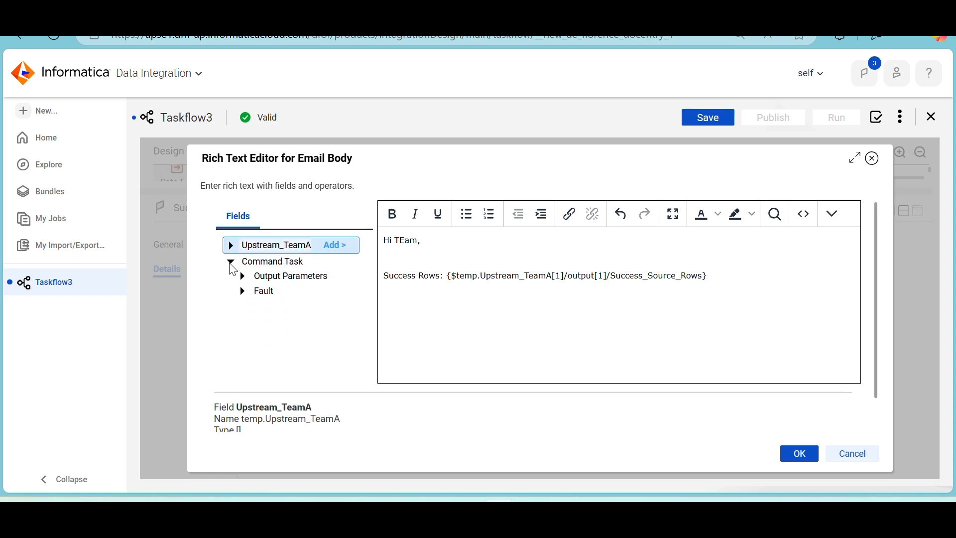
click(243, 277)
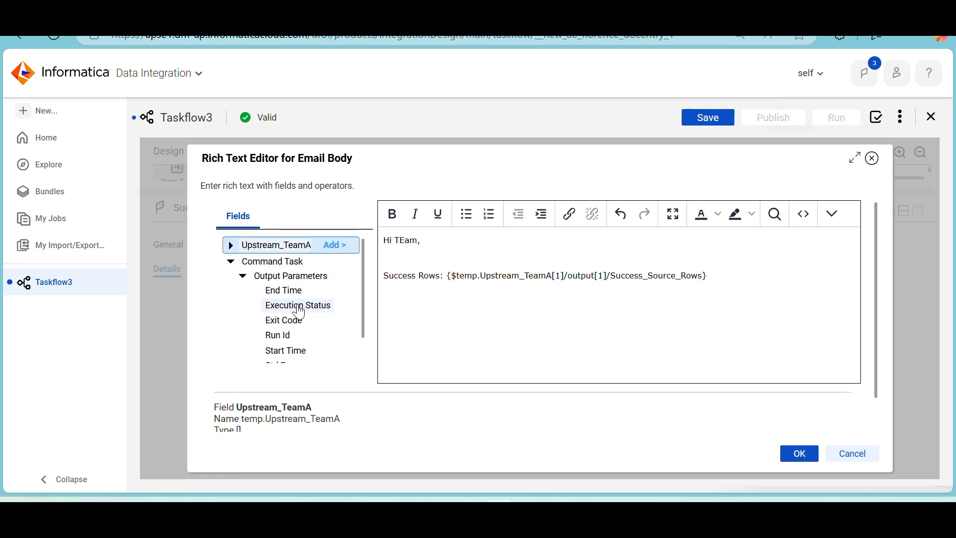
scroll(299, 312, down, 1)
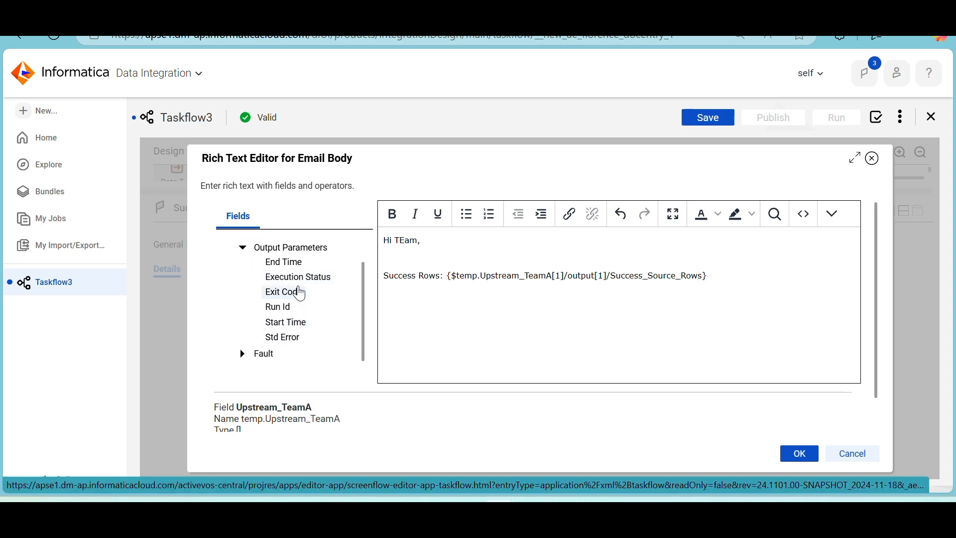
click(301, 279)
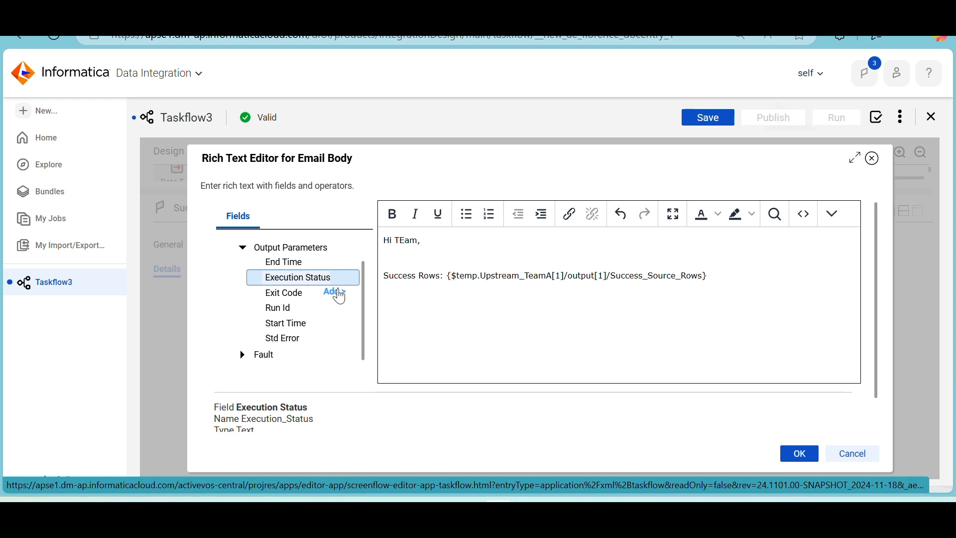
click(335, 293)
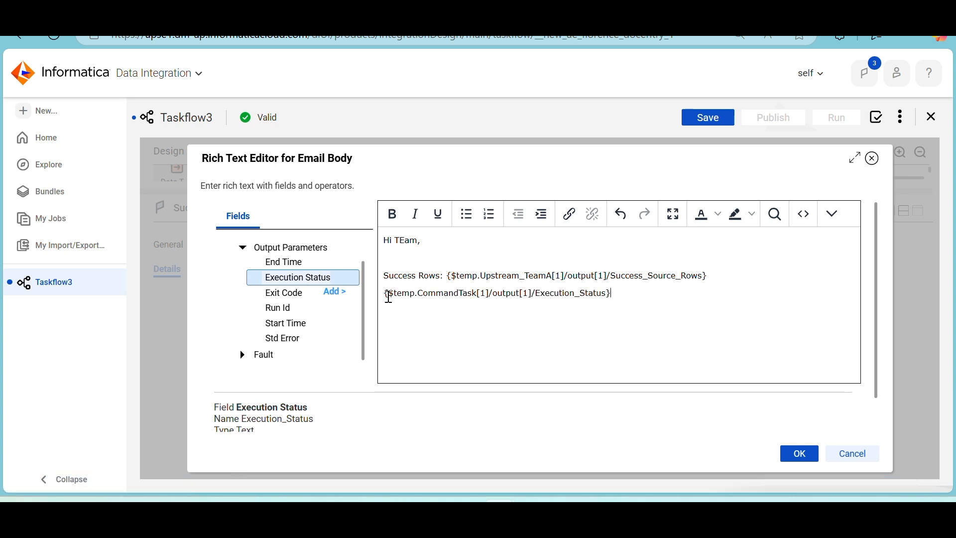
Step: Label the execution status line "Indicator File Status:", sign off with "Regards, ETL TeamA" and accept the email body
click(388, 294)
text(Indicator)
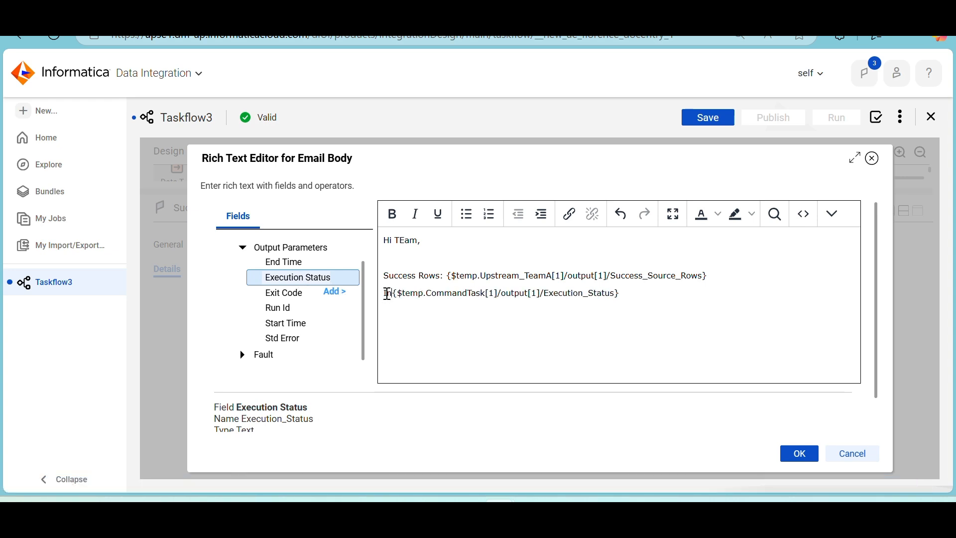
text( File )
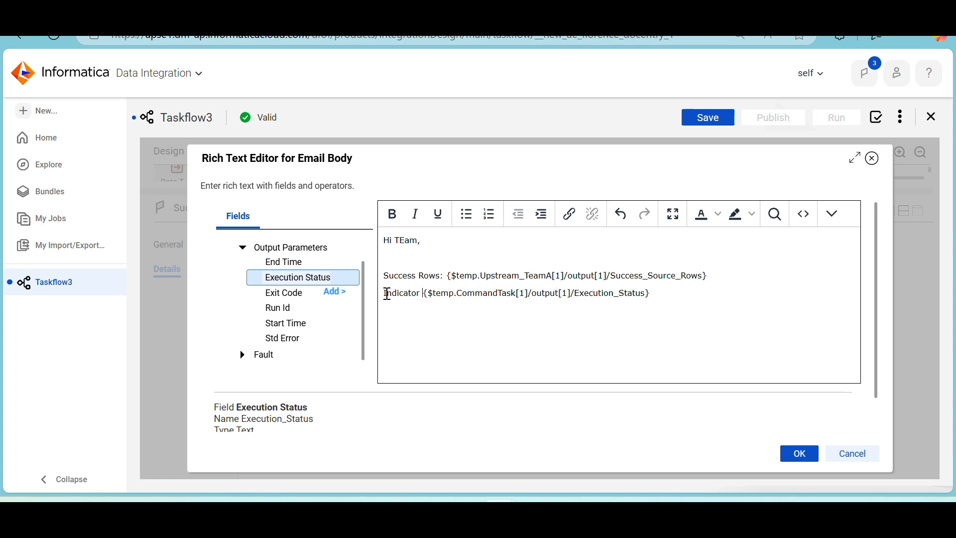
text(Status:)
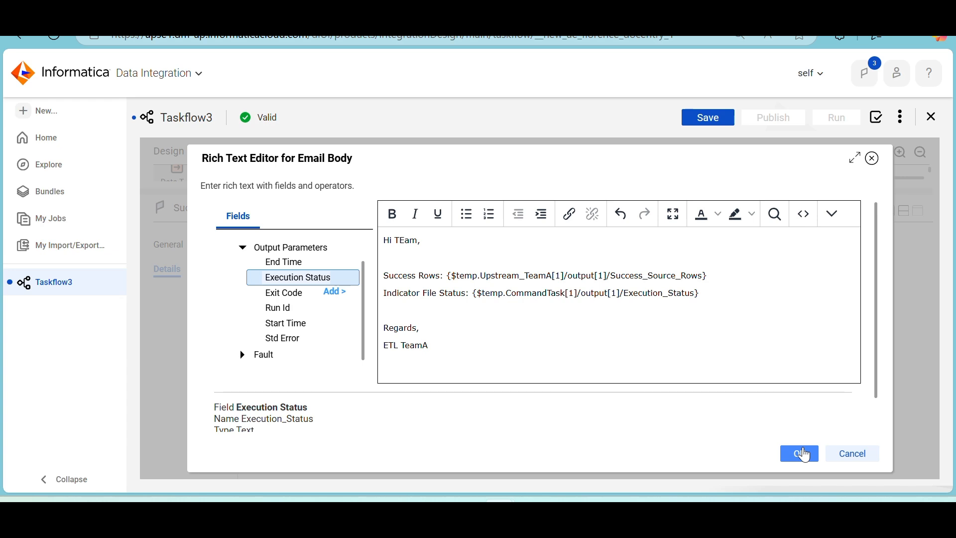
click(806, 455)
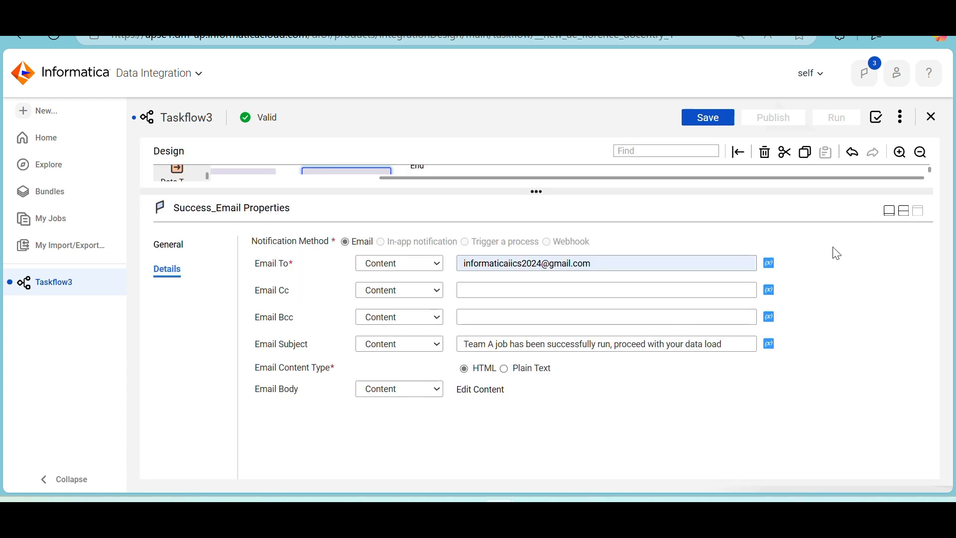
Step: Insert a Data Task between the Success_Email step and the End of the taskflow
click(904, 211)
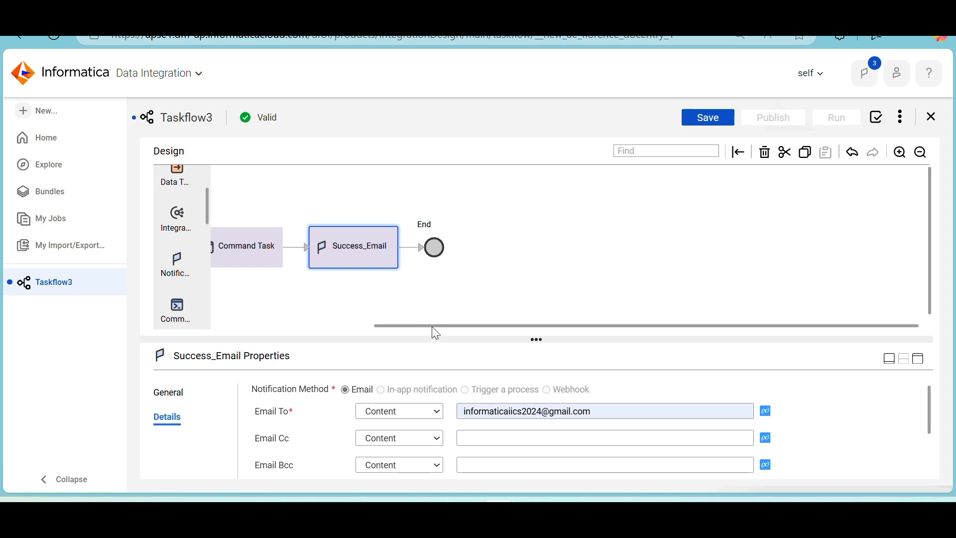
drag(436, 326, 311, 324)
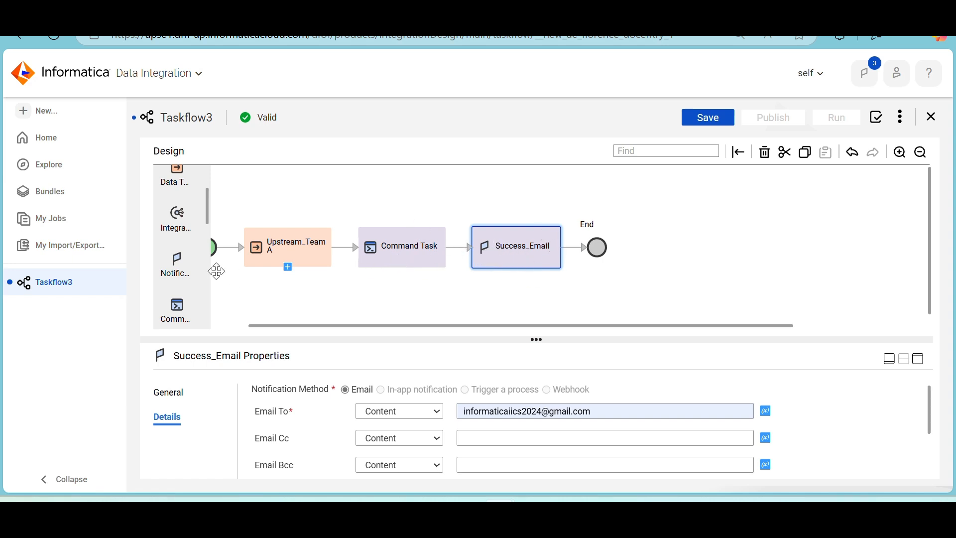
scroll(183, 210, up, 1)
drag(179, 201, 577, 251)
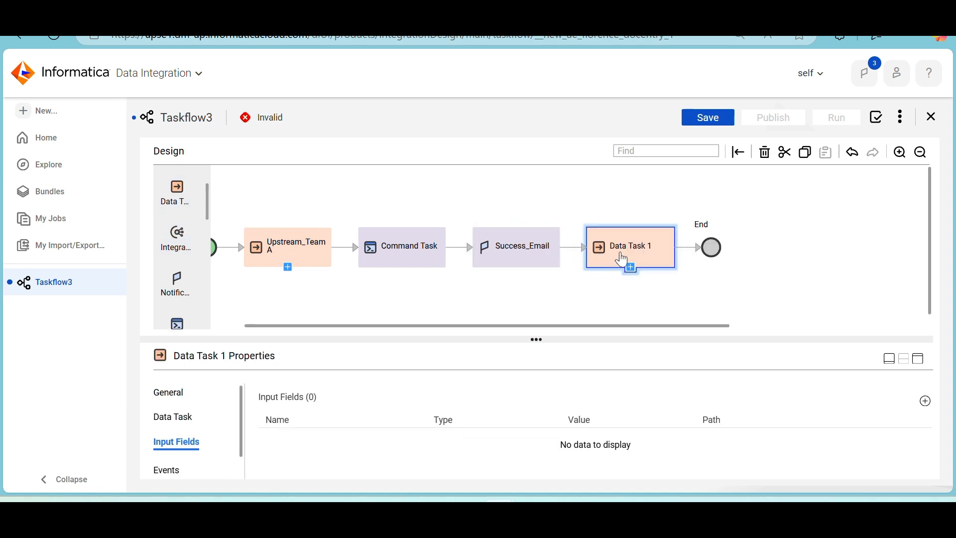
Step: Assign the mt_Dataload_Transdetails mapping task to the new Data Task step and check the assignment
click(630, 269)
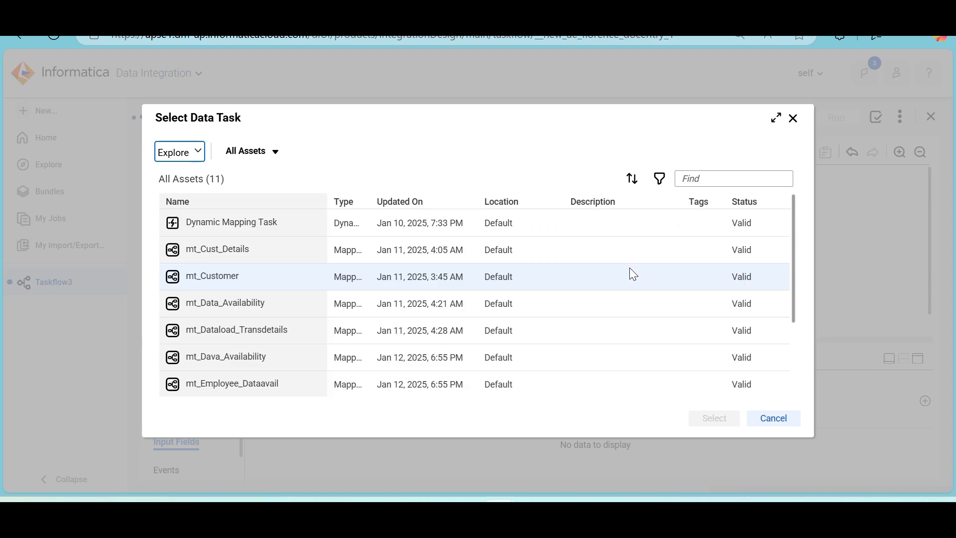
click(241, 328)
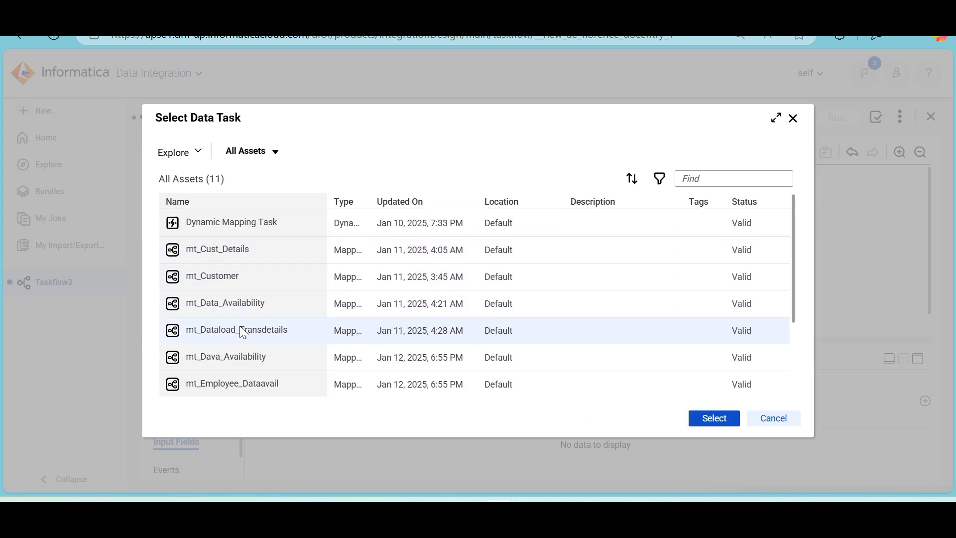
click(709, 420)
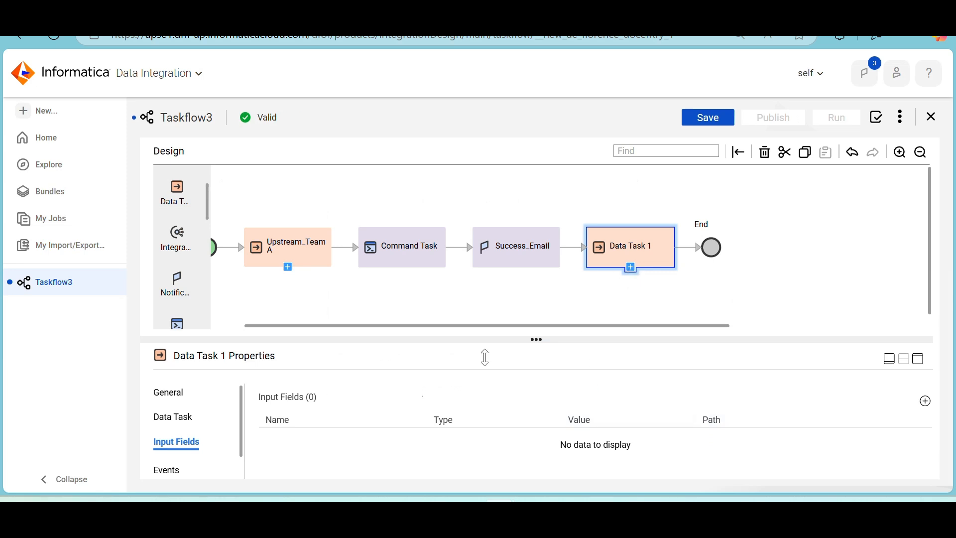
click(184, 416)
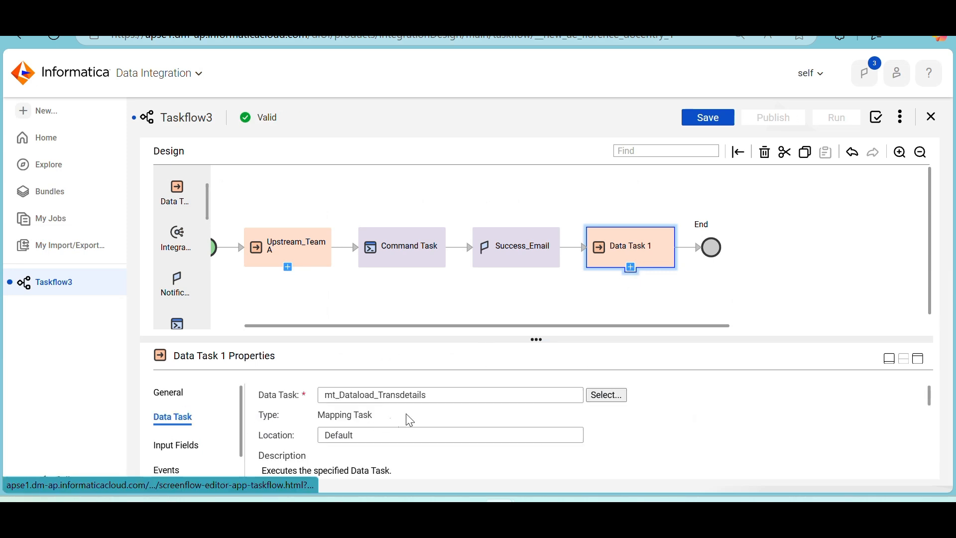
drag(438, 400, 301, 405)
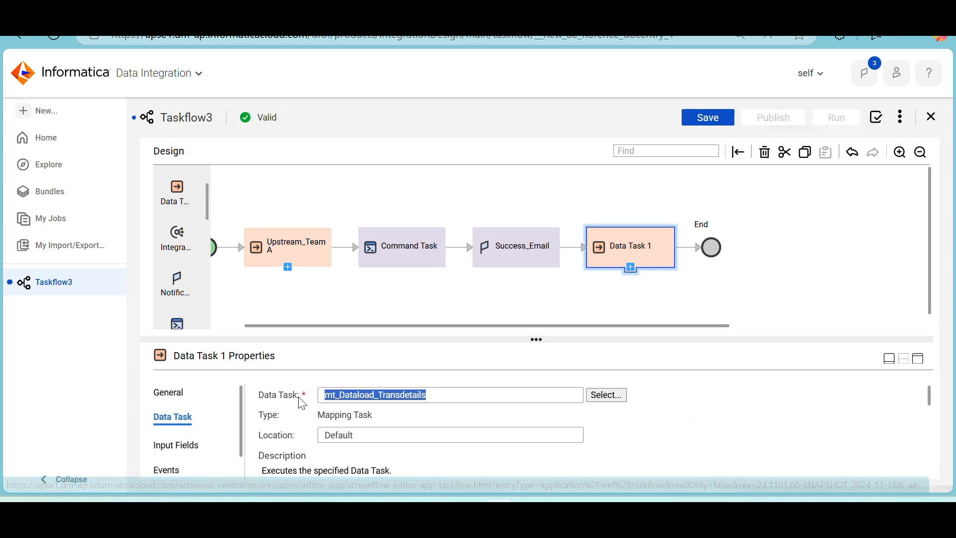
Step: Try to replace the new data task's name with the saved entry Upstream_TeamA
click(170, 394)
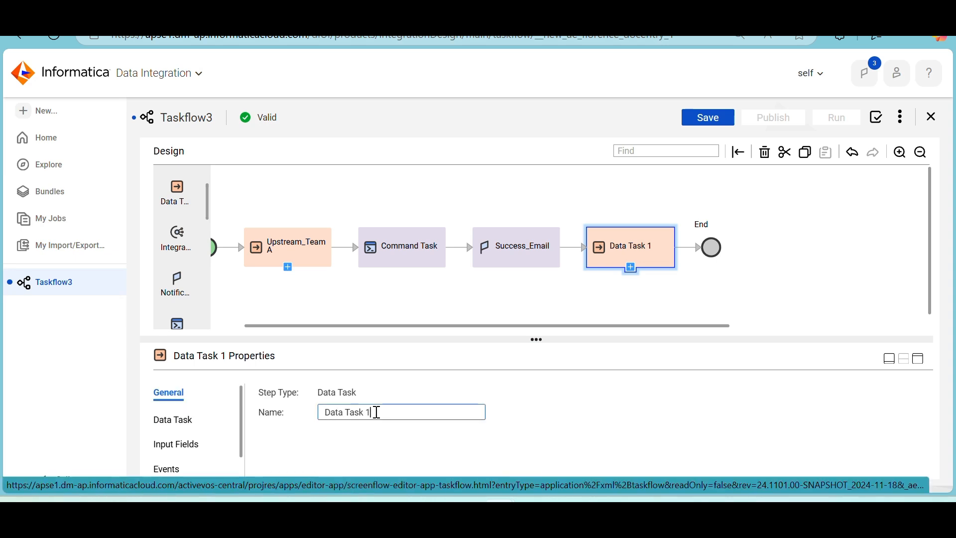
drag(378, 411, 317, 419)
text(Ups)
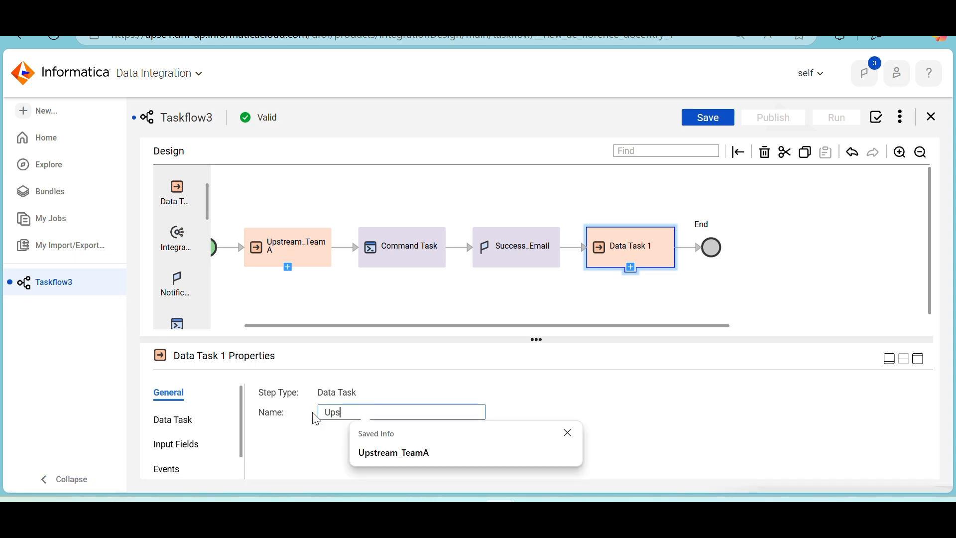
key(Down)
key(Return)
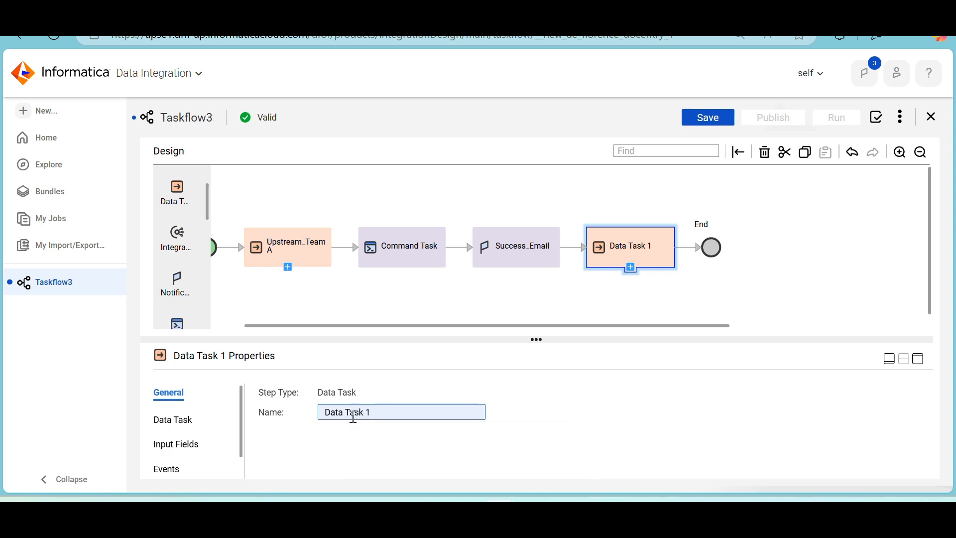
drag(375, 416, 316, 422)
key(BackSpace)
click(356, 415)
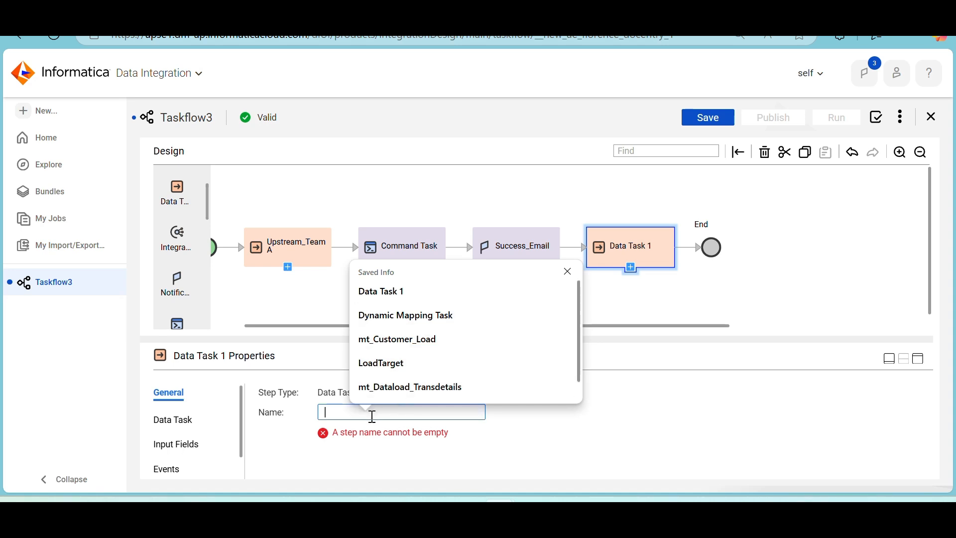
text(Upstream_TeamA)
click(384, 450)
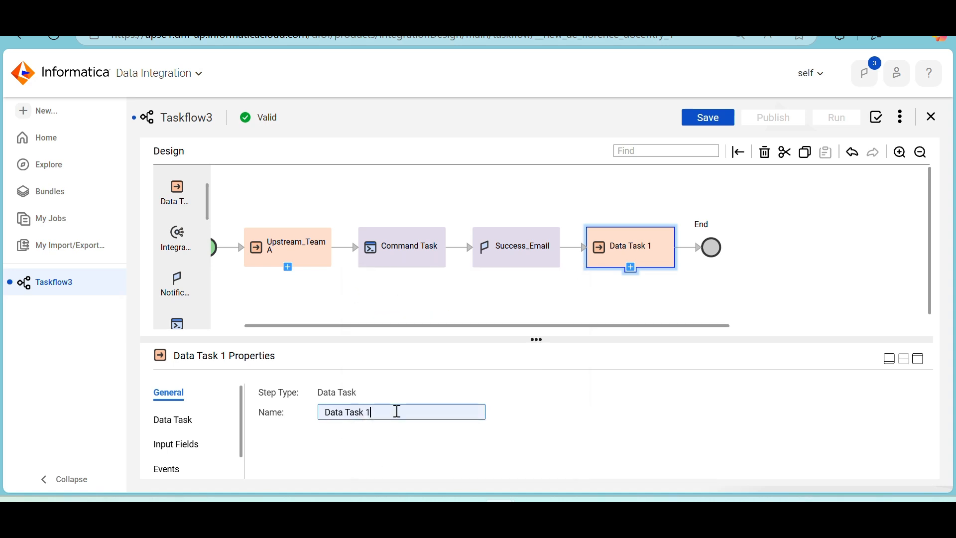
Step: Try to rename the new data task as Upstream_TeamB
drag(386, 416, 315, 421)
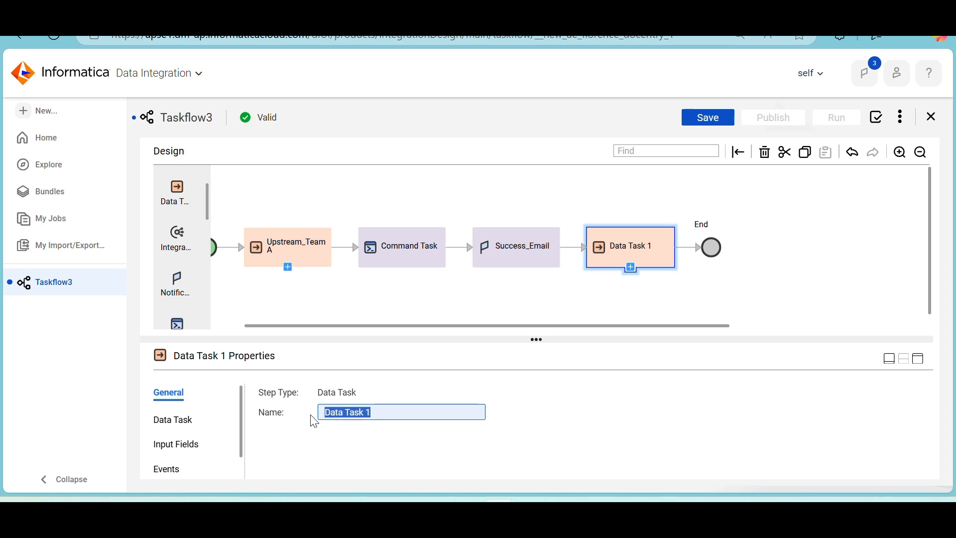
text(Upstream)
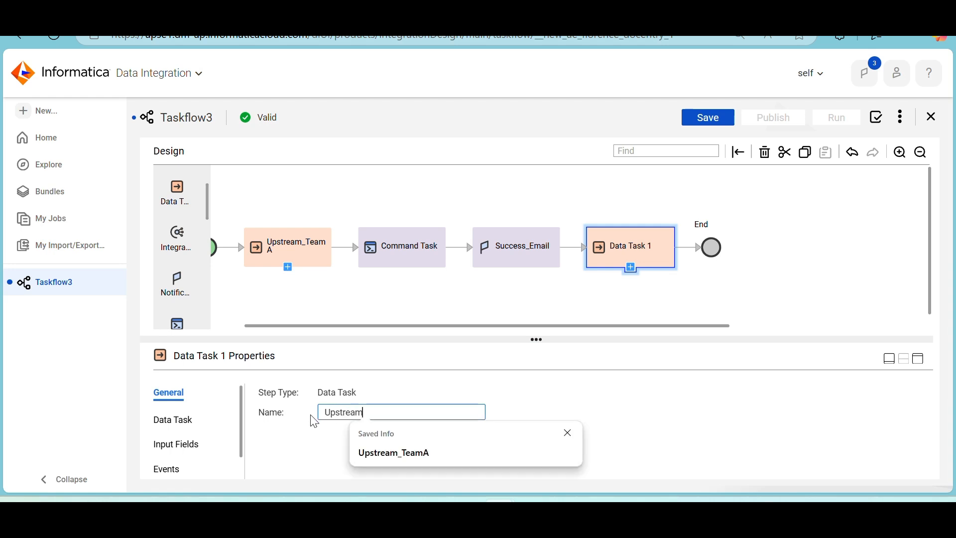
text(_TeamB)
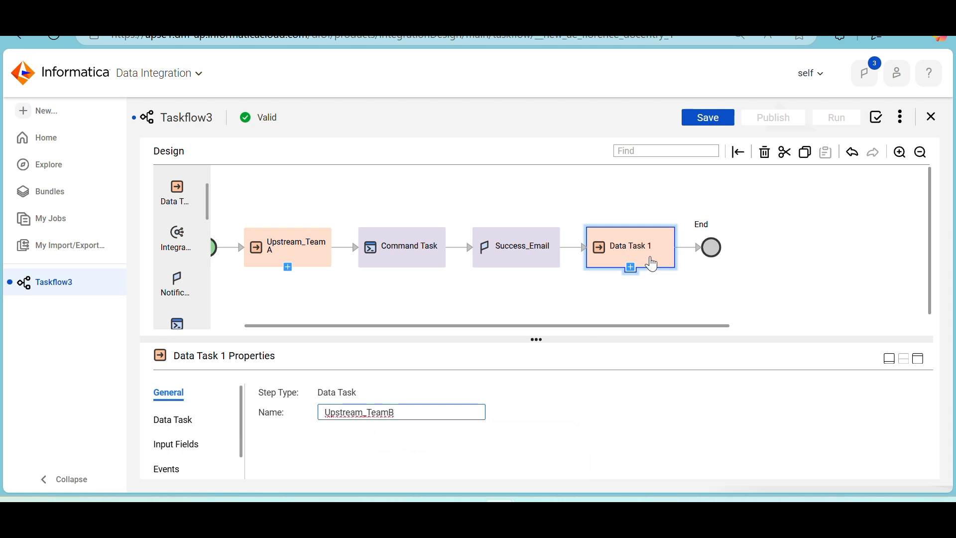
click(635, 290)
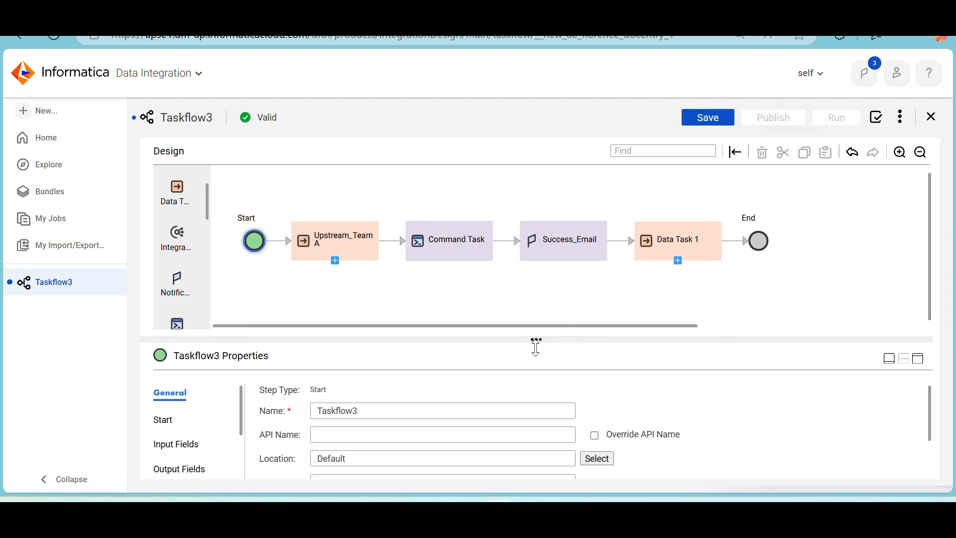
Step: Rename the data task following Success_Email as Upstream_TeamB
click(660, 242)
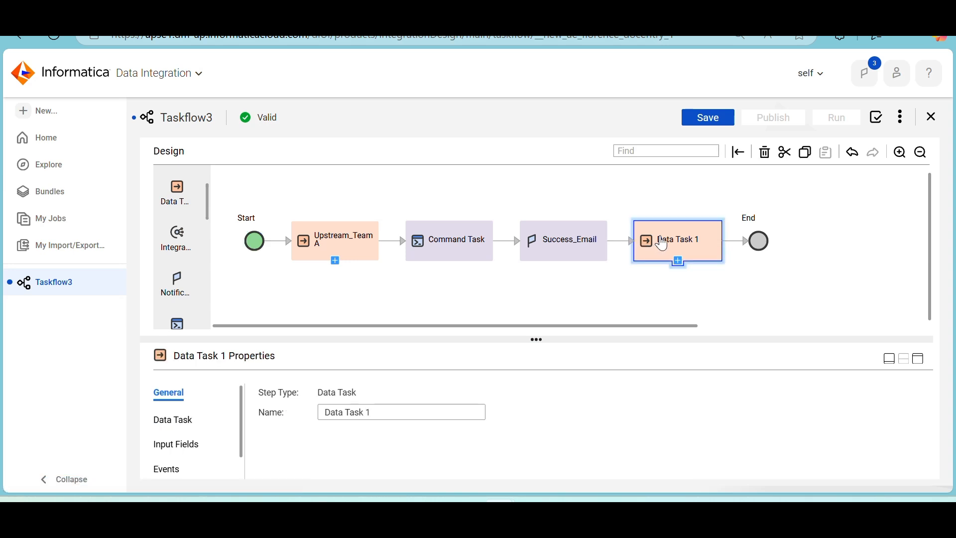
click(185, 420)
click(172, 398)
drag(373, 412, 308, 422)
text(Up)
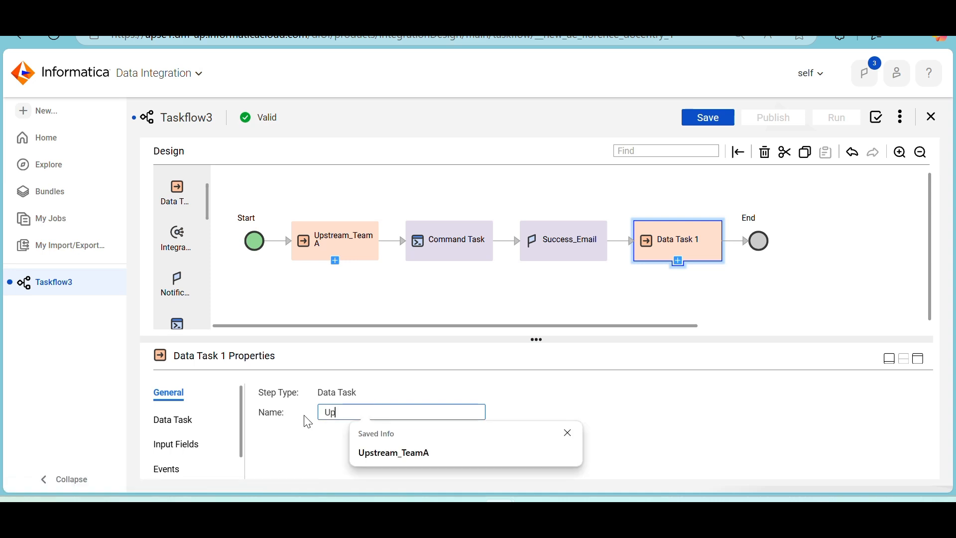
text(stream_TeamB)
click(296, 433)
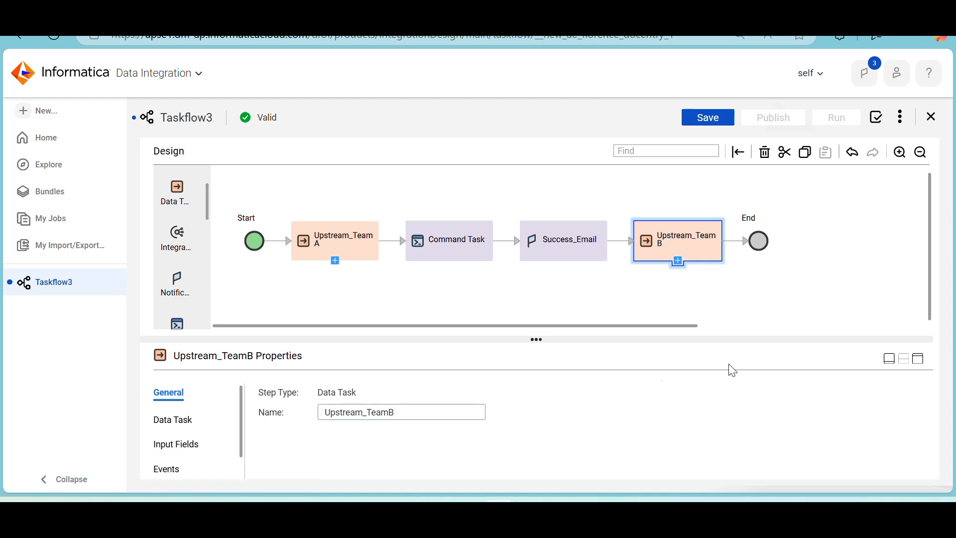
Step: Review the data task, events and error handling settings of Upstream_TeamB and compare the step with Success_Email
click(918, 359)
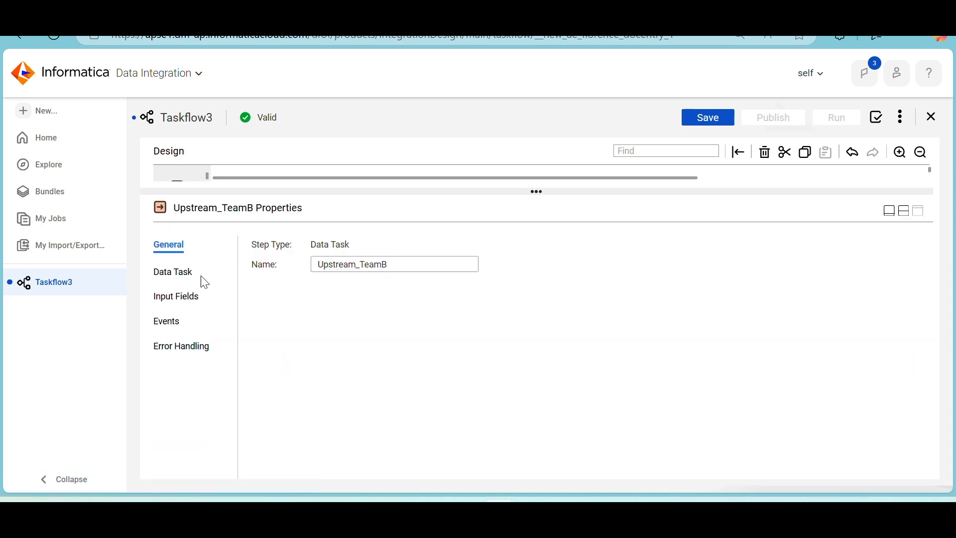
click(184, 278)
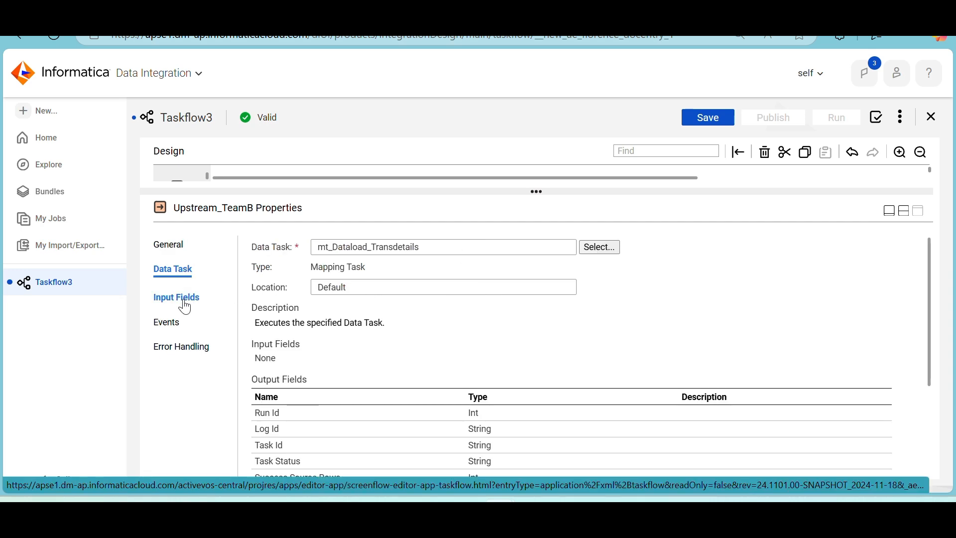
click(169, 328)
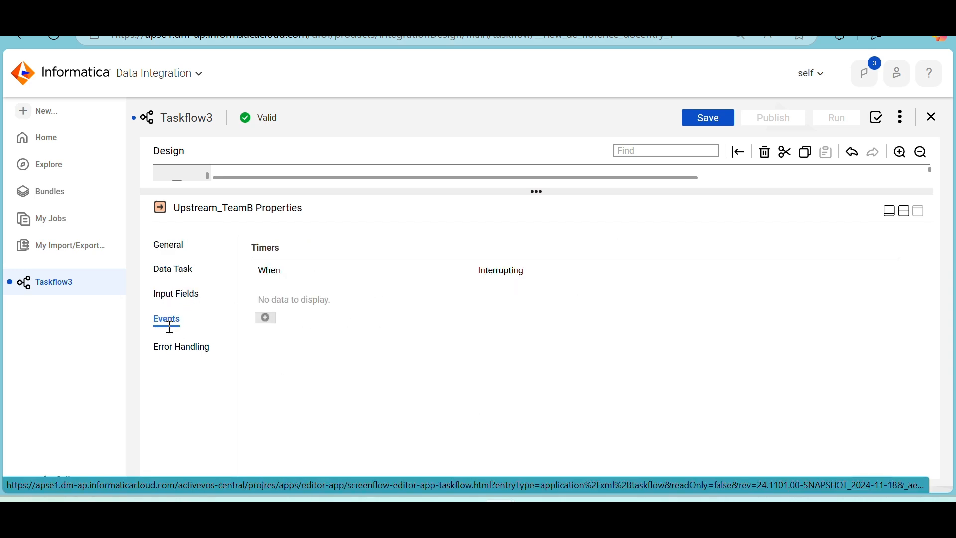
click(183, 348)
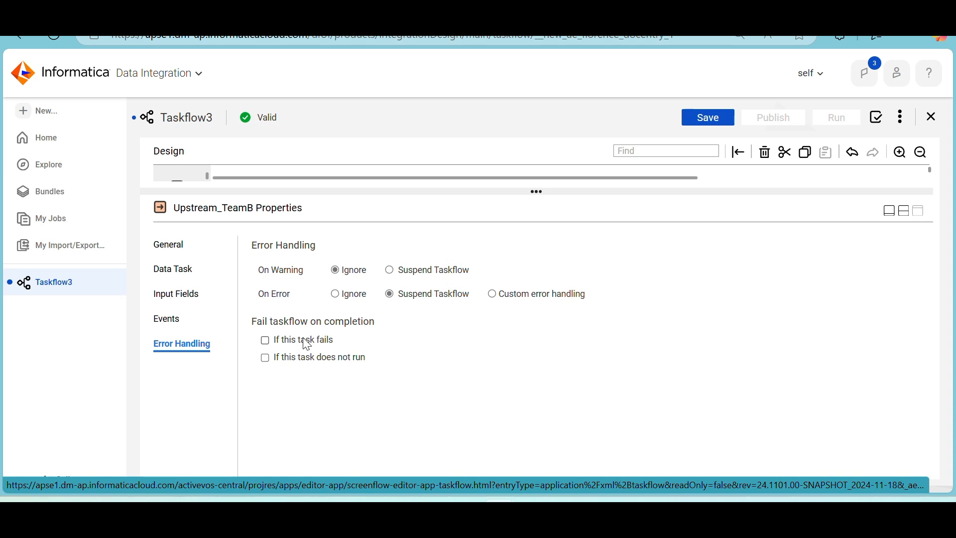
click(905, 213)
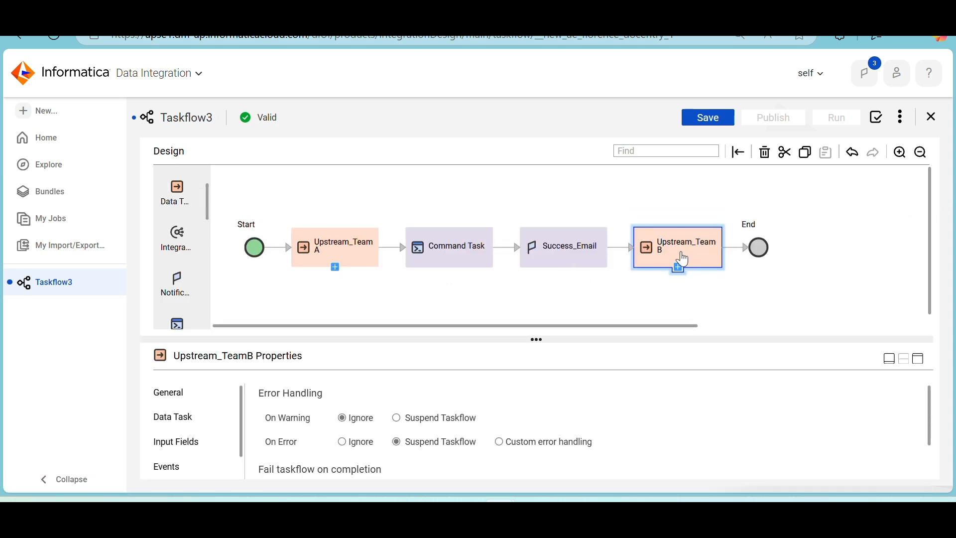
click(552, 260)
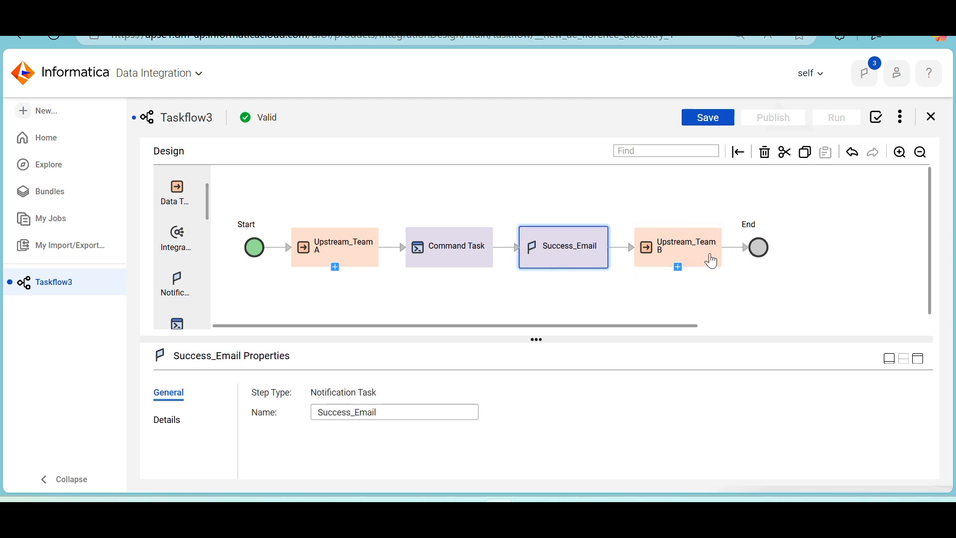
click(681, 249)
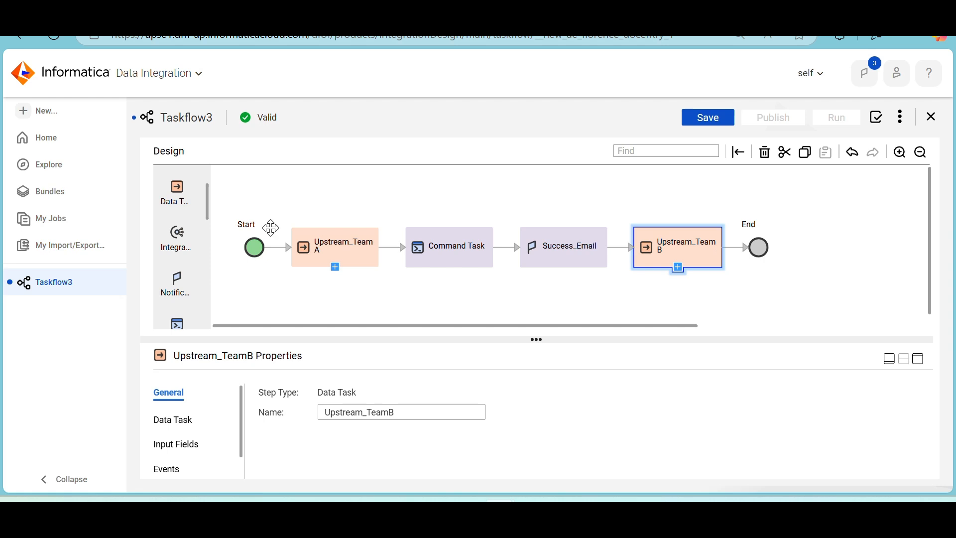
Step: Switch to the Paint sketch to check the Team A and Team B taskflow plan and return to the taskflow
drag(184, 286, 166, 272)
click(599, 511)
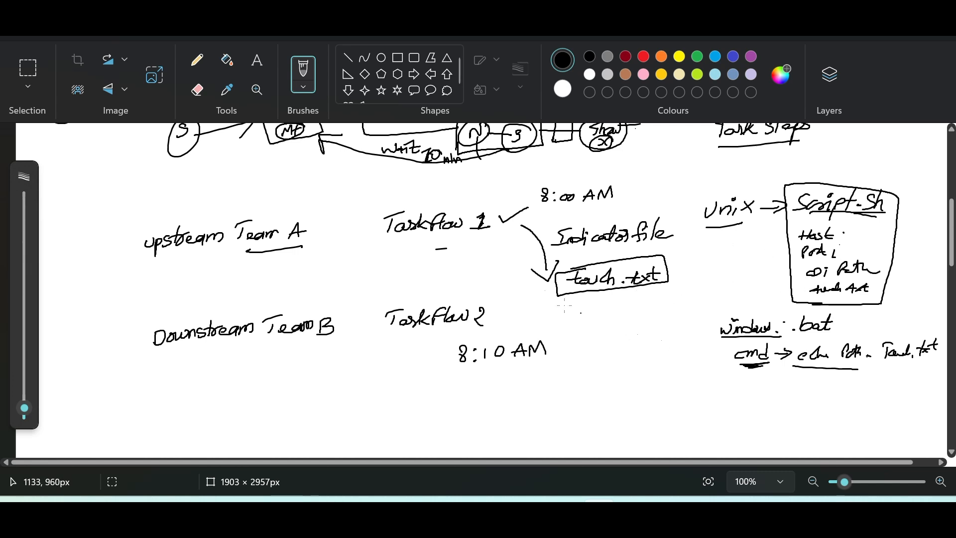
key(alt+Tab)
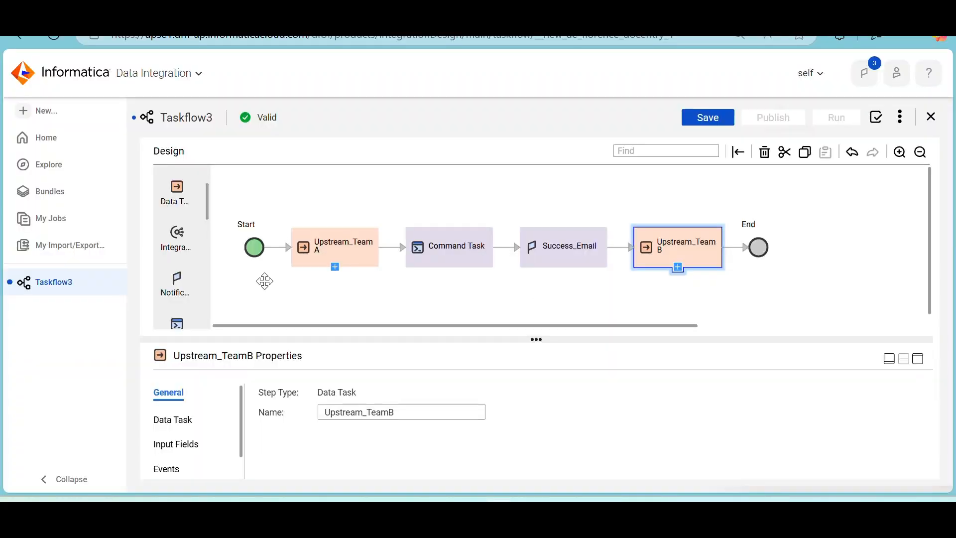
Step: Save the taskflow and insert a File Watch Task between Success_Email and Upstream_TeamB
click(717, 122)
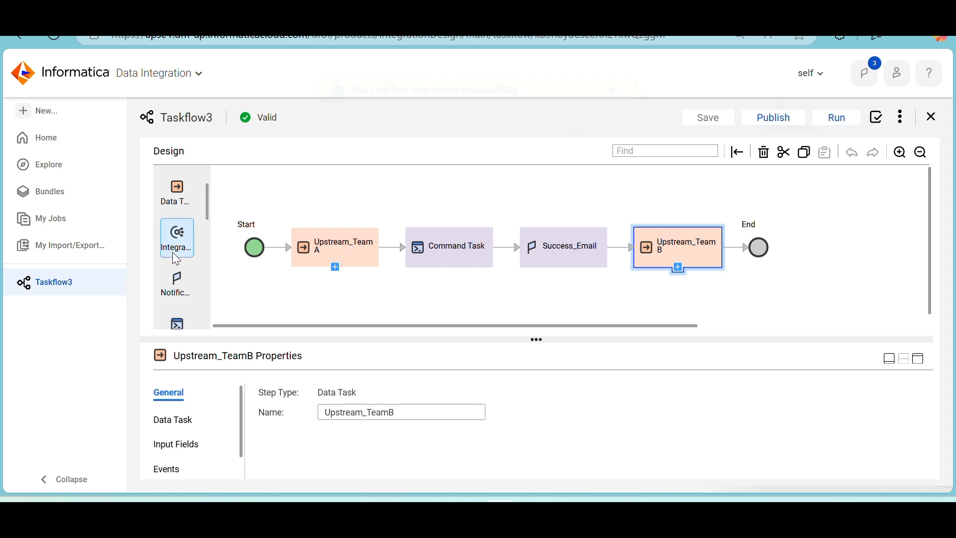
scroll(178, 259, down, 1)
scroll(179, 261, down, 1)
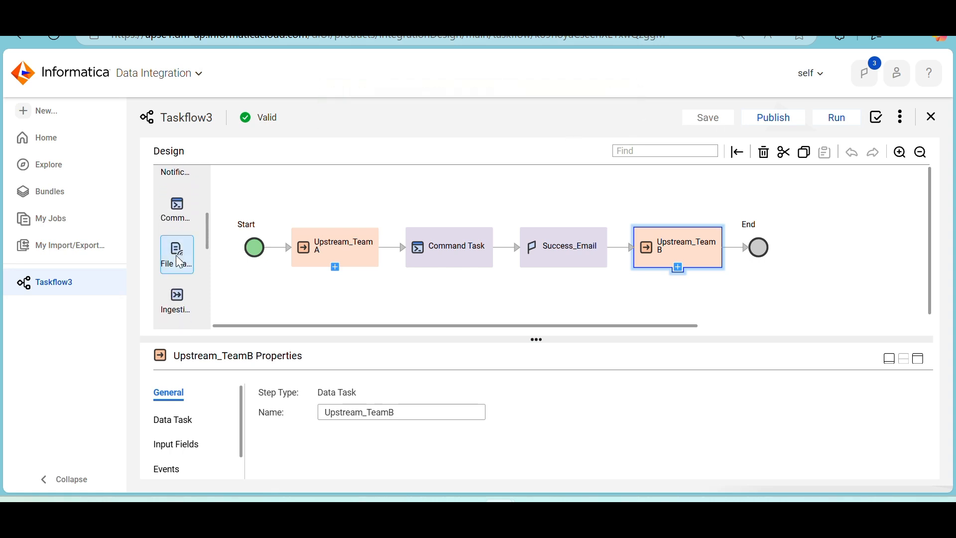
drag(180, 262, 632, 249)
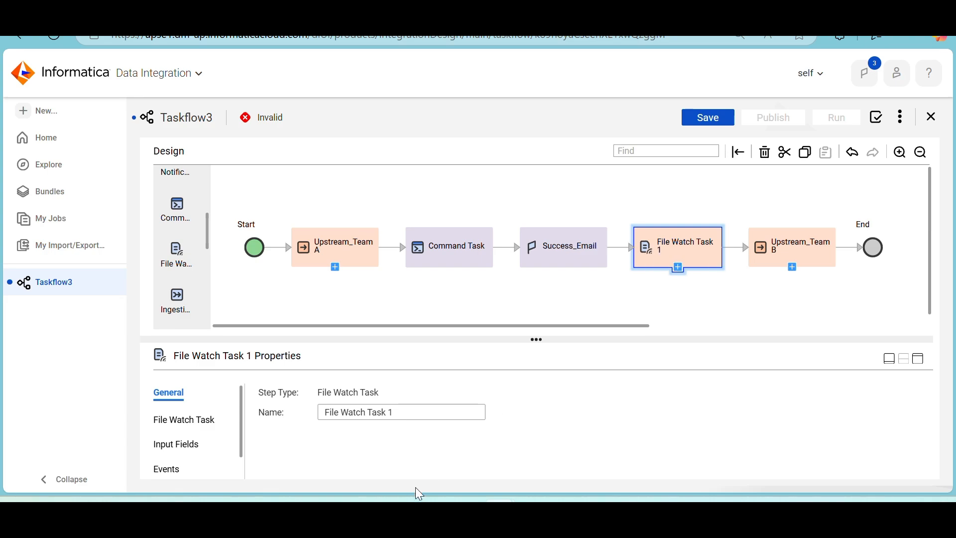
Step: Check the Source_Files folder and the assets available for selection in File Watch Task 1
click(402, 512)
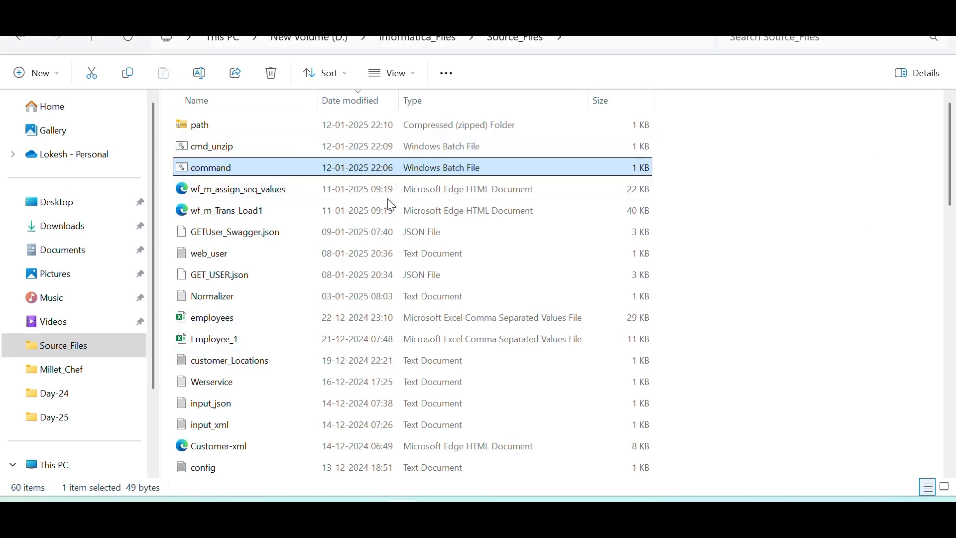
key(alt+Tab)
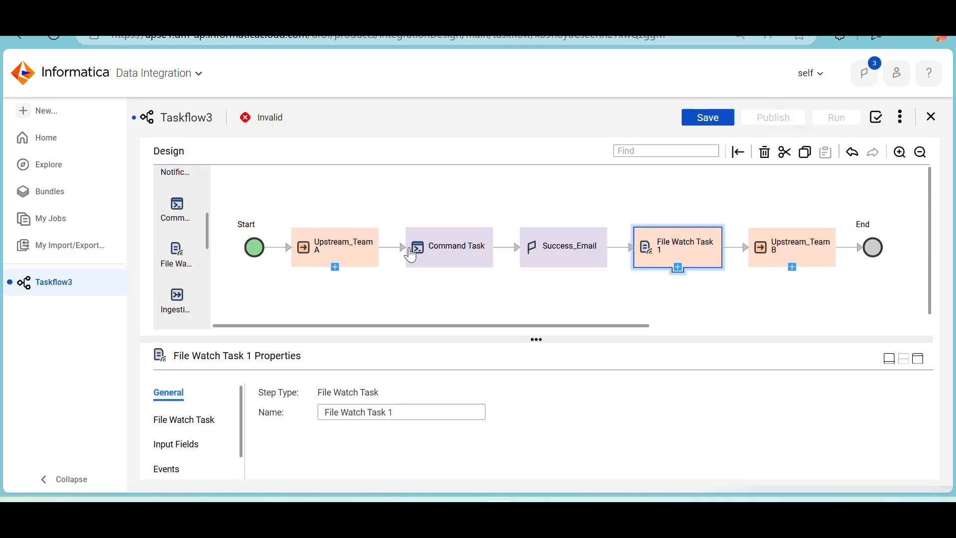
click(680, 267)
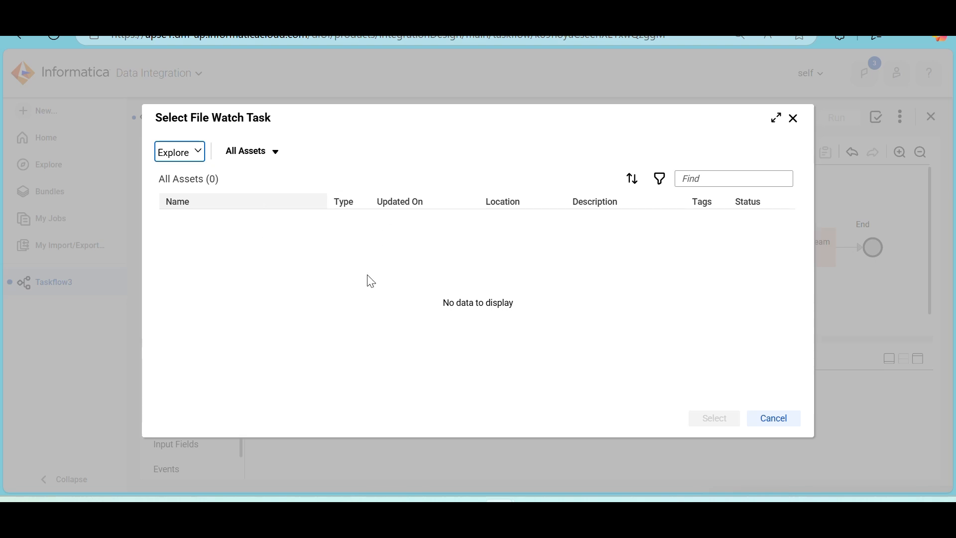
click(774, 426)
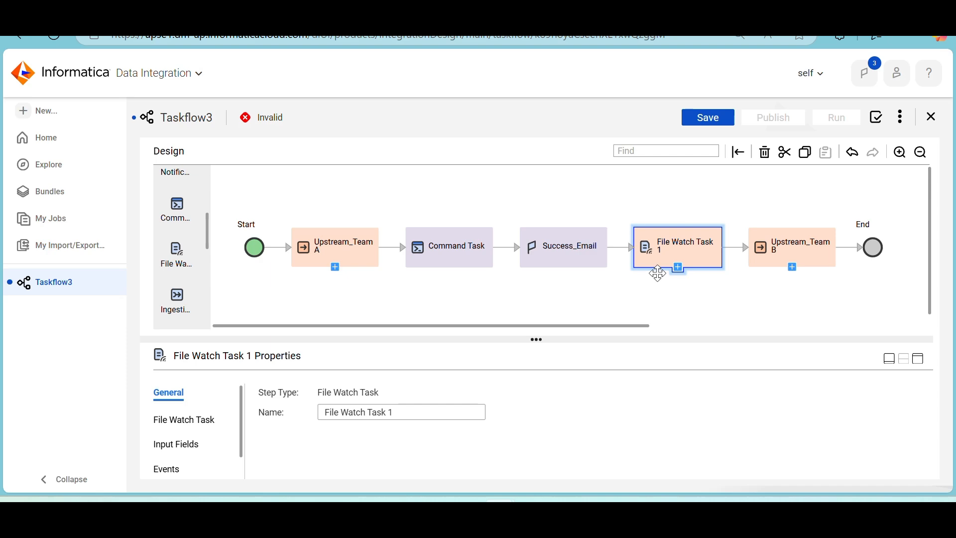
Step: Create a new File Listener component asset
click(48, 111)
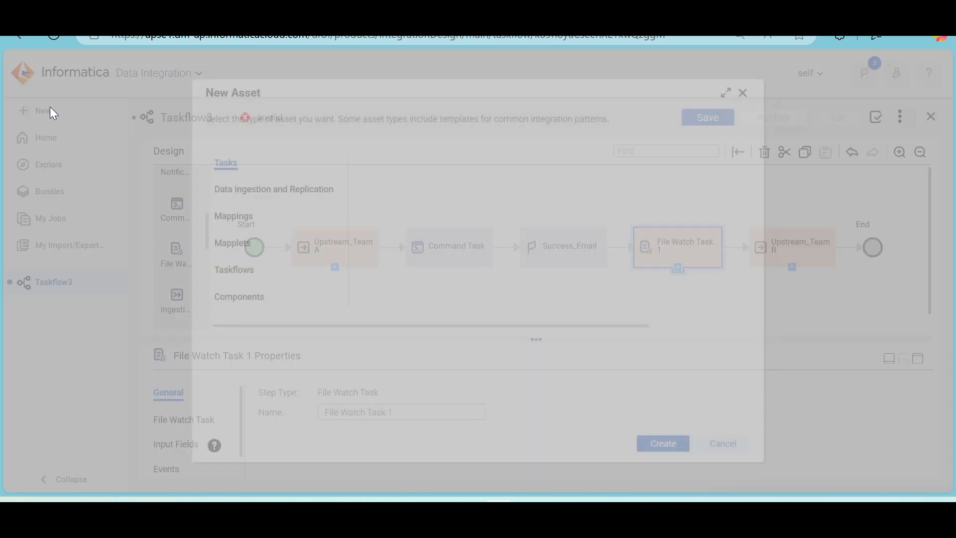
click(249, 297)
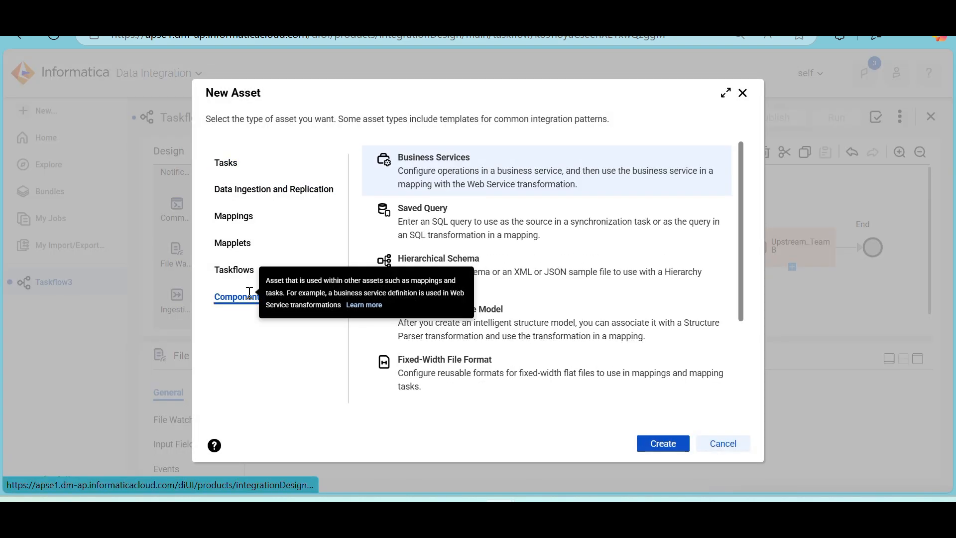
scroll(483, 279, down, 3)
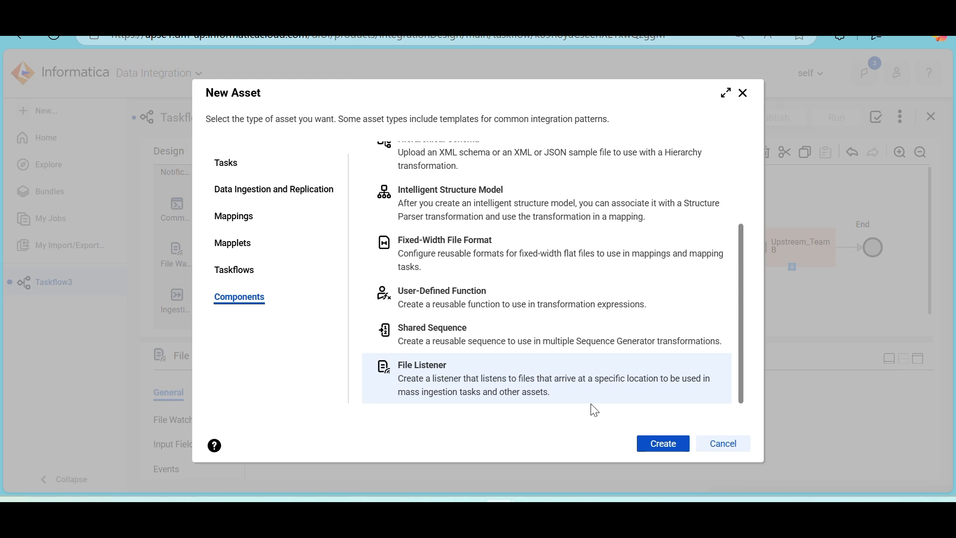
click(651, 445)
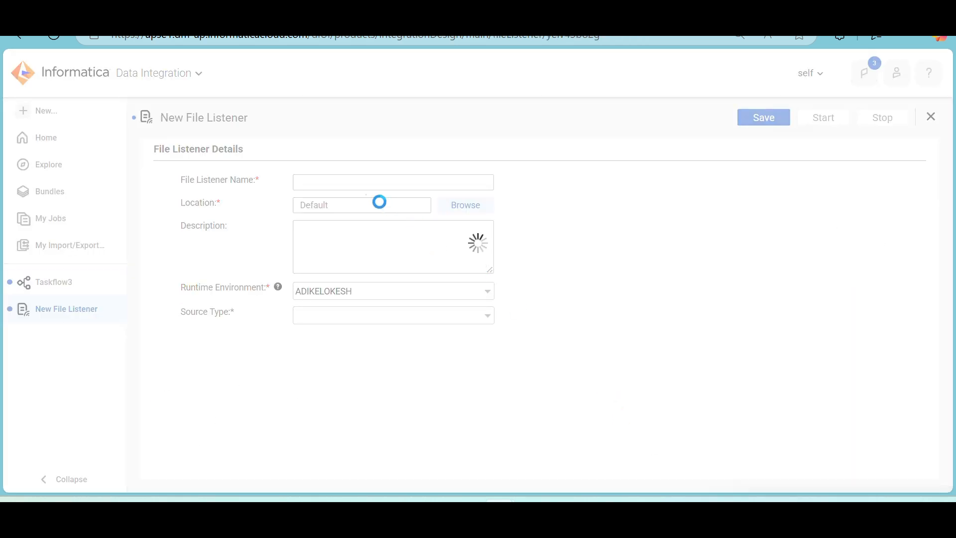
Step: Name the file listener Upstream_TeamA_File_Check
click(353, 181)
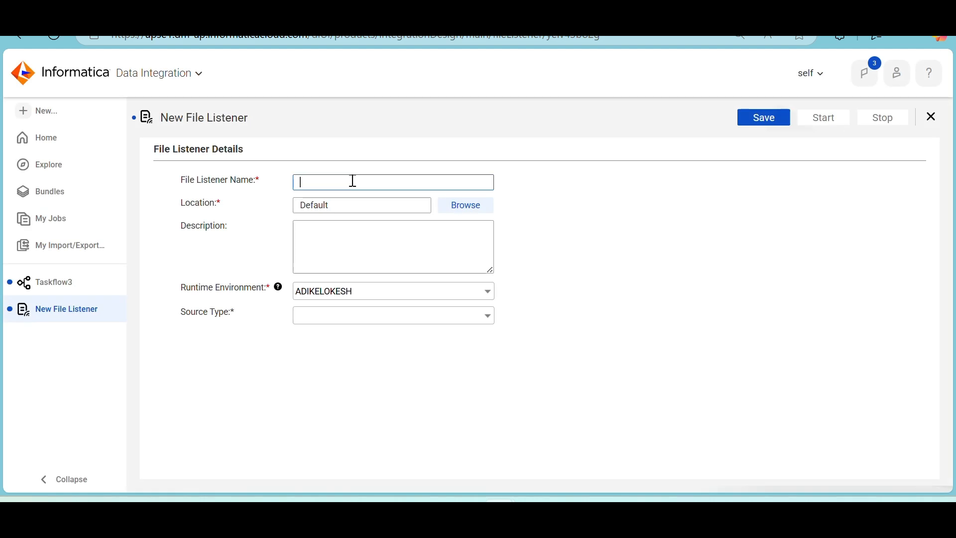
text(Upstream_TeamA_FileCjheck)
key(Left)
key(BackSpace)
text(_)
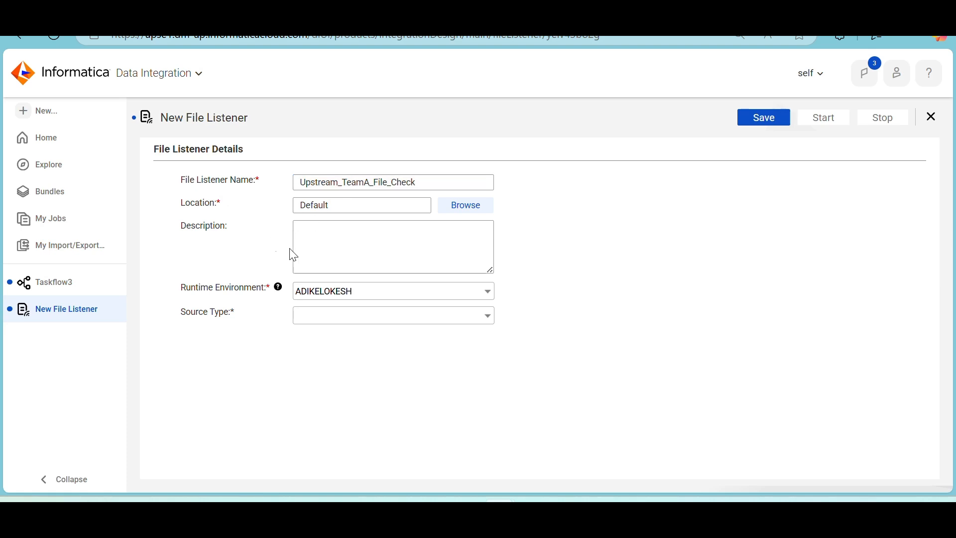
Step: Set the file listener's source type to Connector and its connection type to Local Folder
click(344, 320)
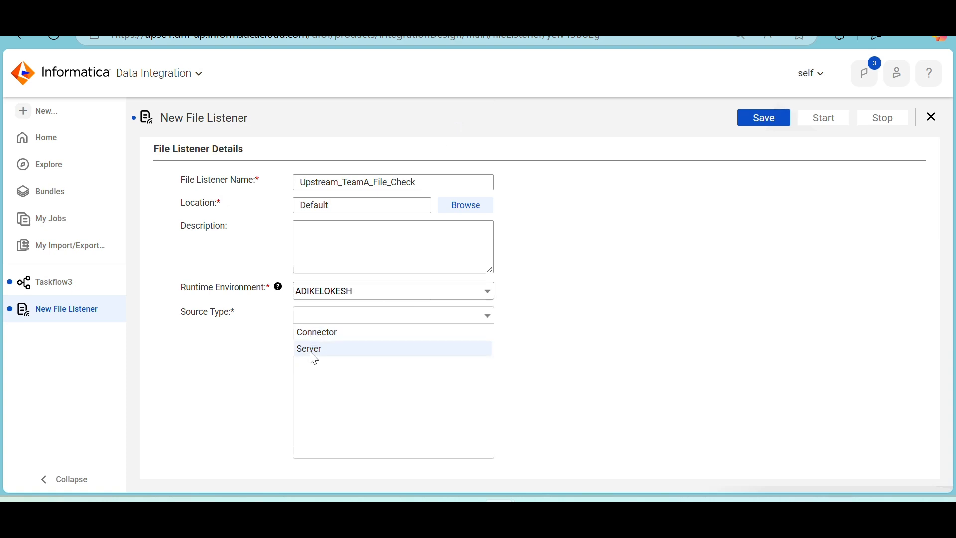
click(343, 340)
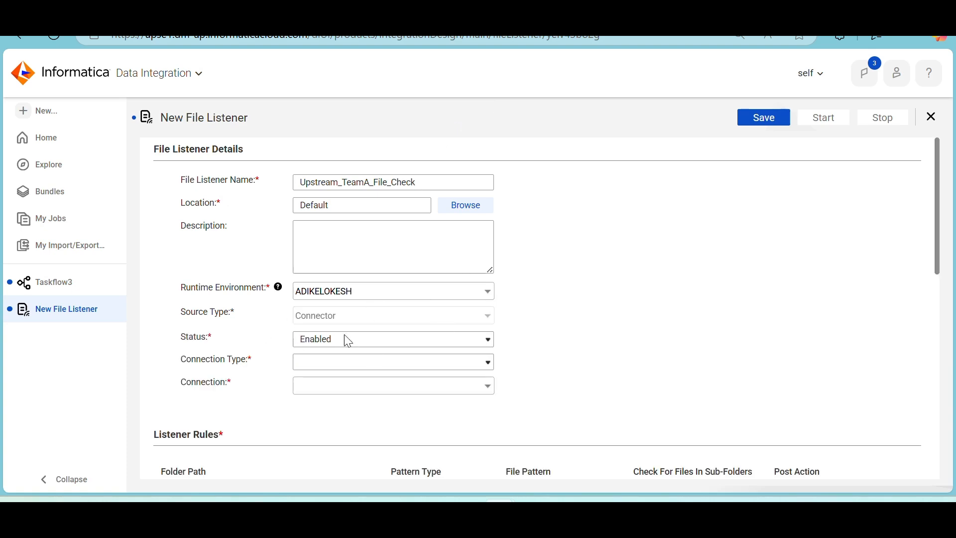
scroll(273, 337, down, 2)
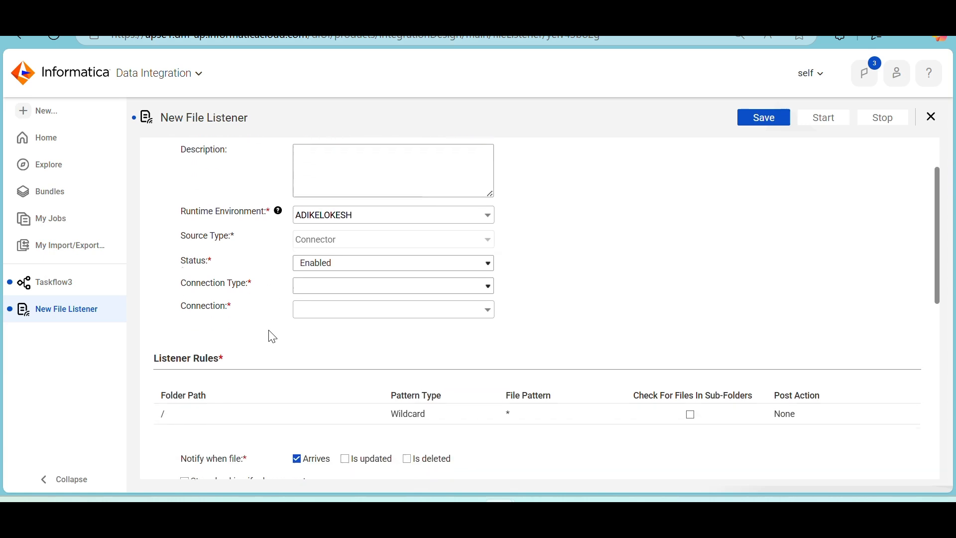
click(342, 281)
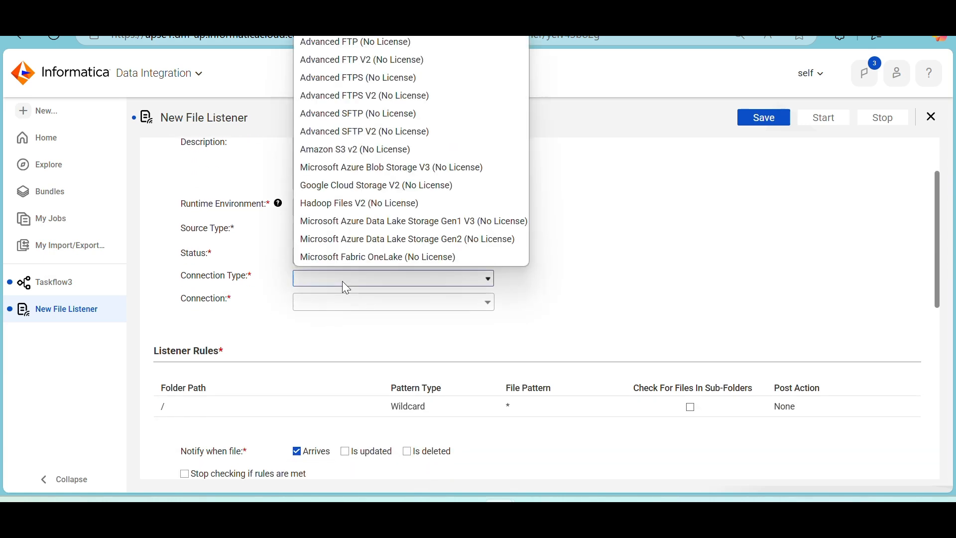
click(341, 35)
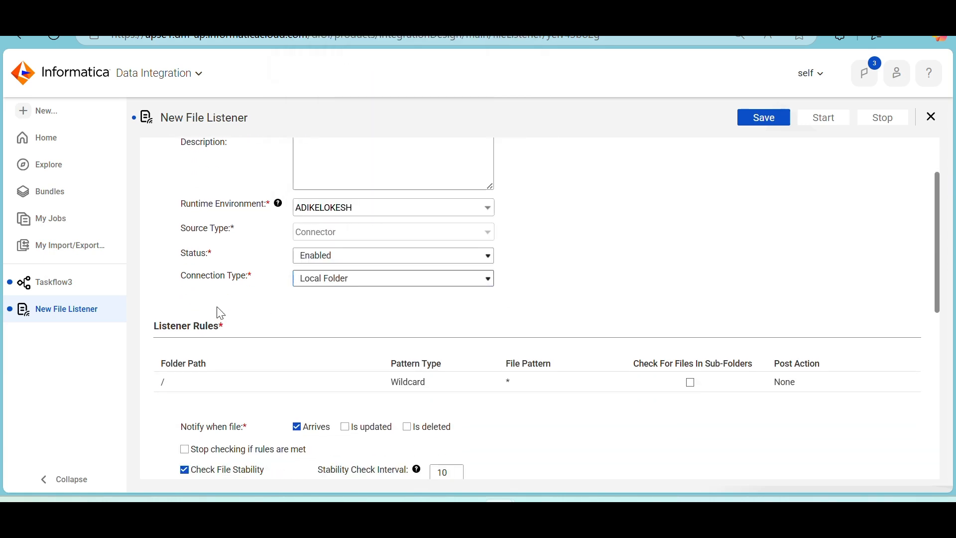
Step: Set the listener rule's folder path to D:\Informatica_Files\Source_Files, copying the path from File Explorer
scroll(333, 335, down, 1)
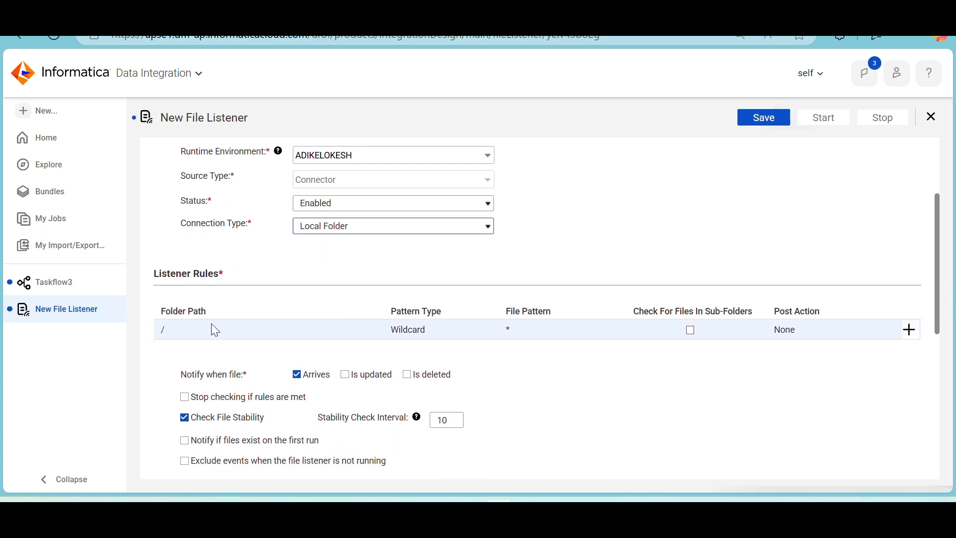
click(171, 326)
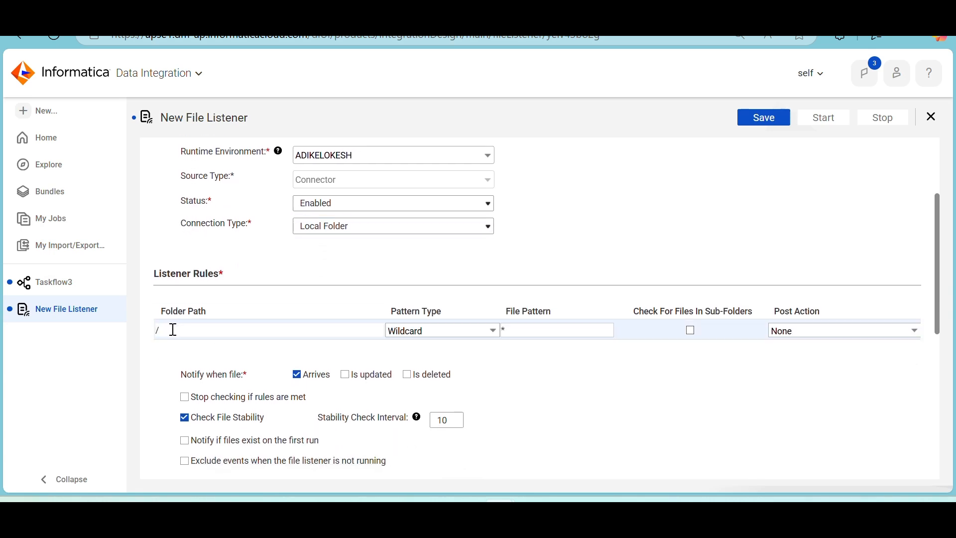
drag(172, 326, 152, 331)
text(mt_Dataload_Transdetails)
key(ctrl+z)
key(alt+Tab)
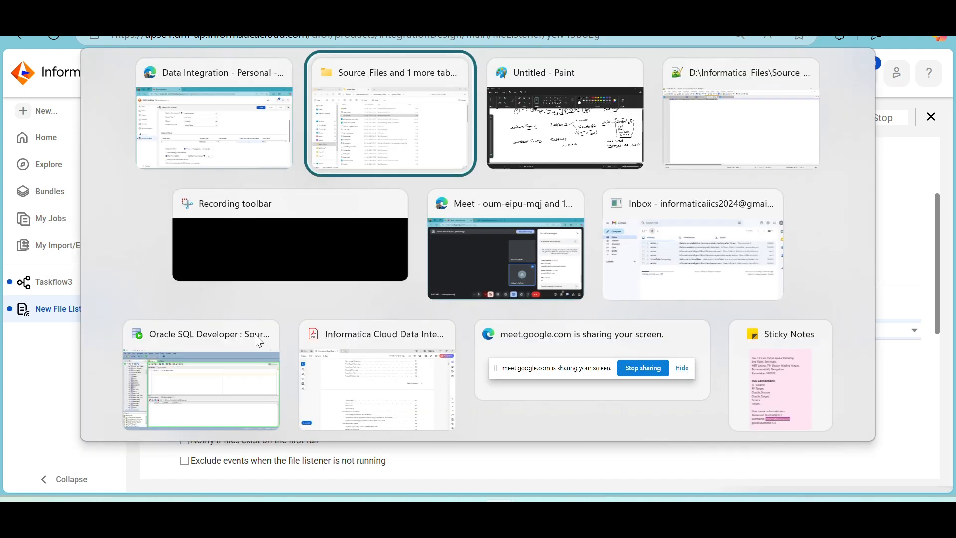
click(652, 40)
key(ctrl+c)
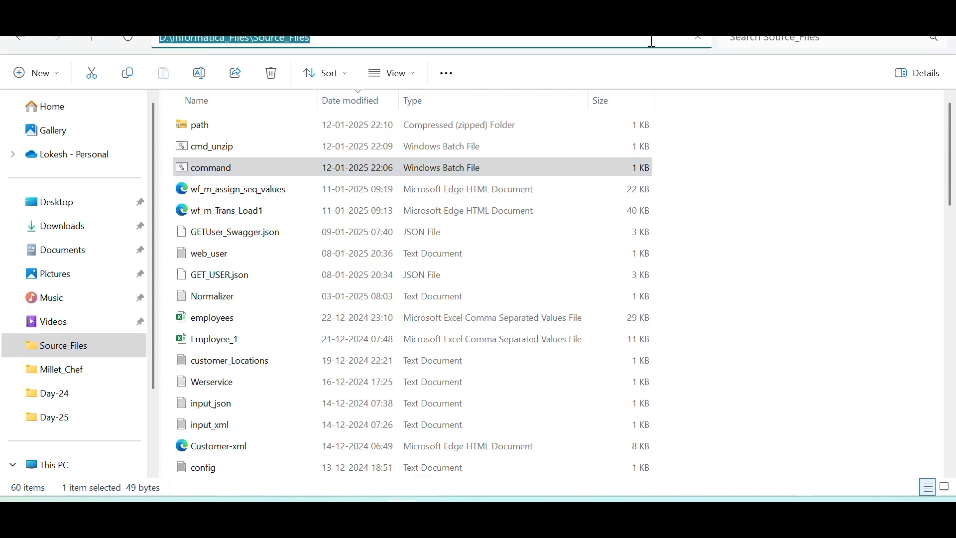
key(alt+Tab)
key(ctrl+v)
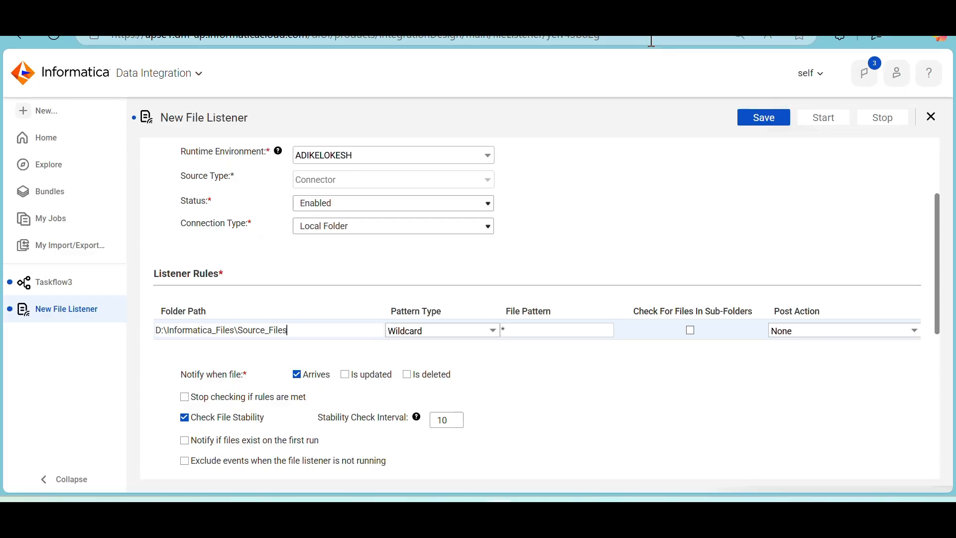
click(334, 302)
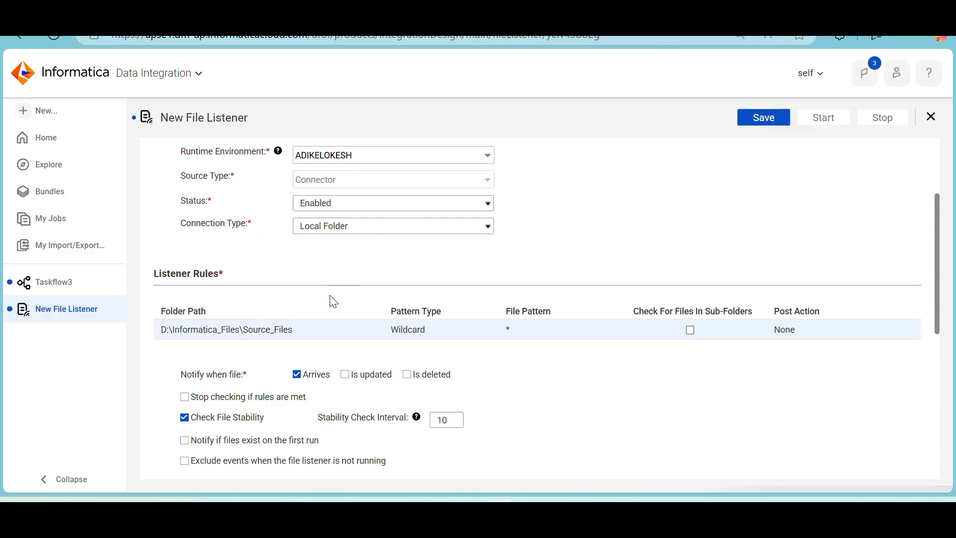
Step: Set the listener rule's pattern type to Indicator File and its file pattern to touch.txt
click(429, 338)
click(485, 333)
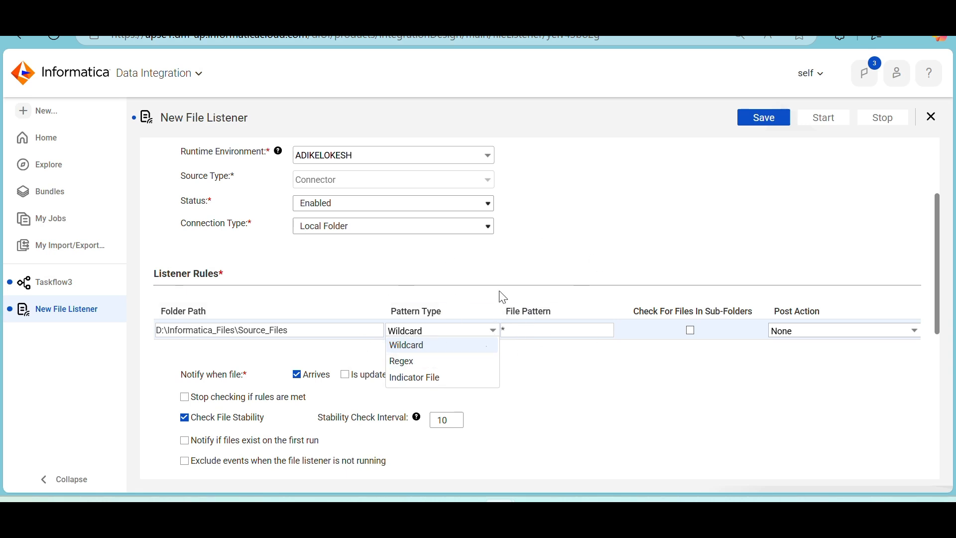
click(441, 379)
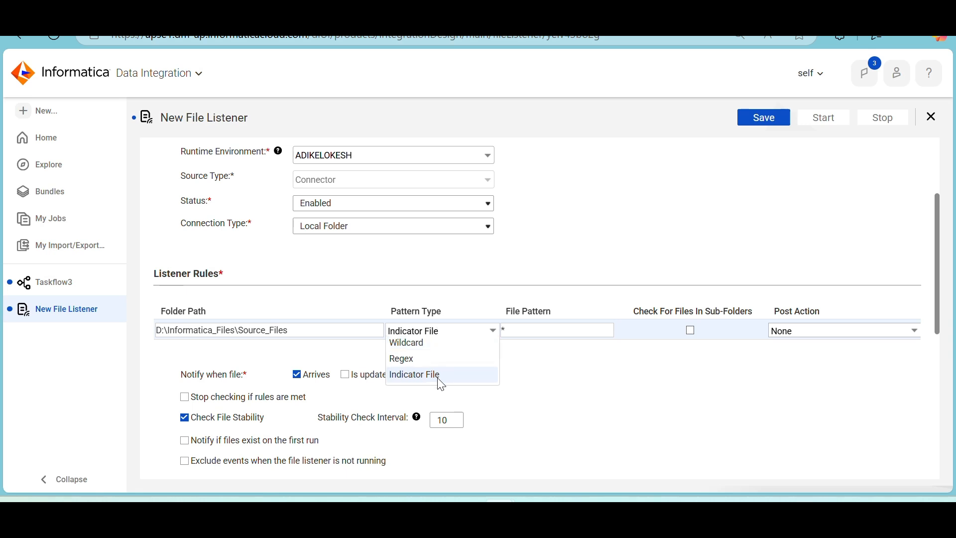
click(548, 332)
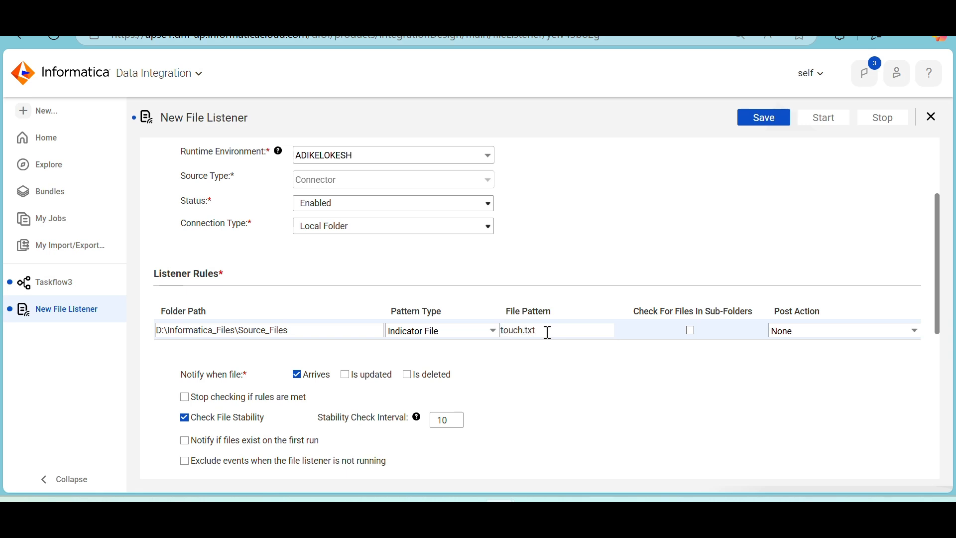
click(550, 363)
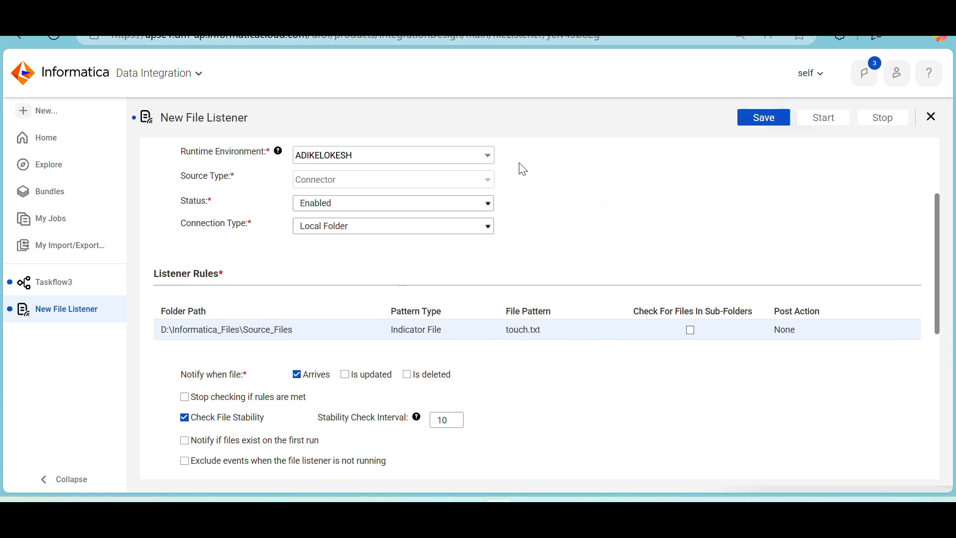
Step: Try a * wildcard in front of the touch.txt file pattern and remove it again
mouse_move(549, 341)
click(547, 336)
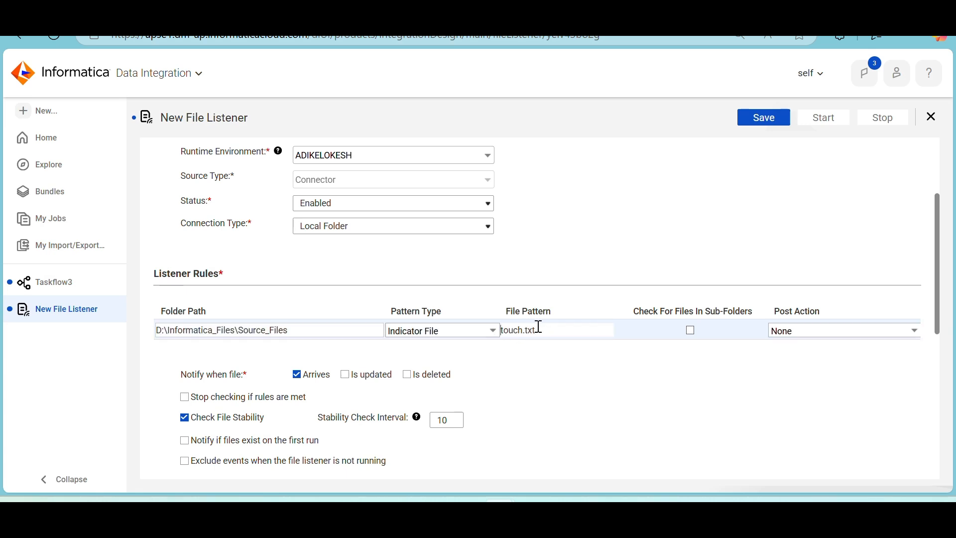
text(*)
key(shift+Right)
key(shift+Right)
key(shift+Right)
key(shift+Right)
key(shift+Right)
key(shift+Right)
key(shift+Right)
click(560, 331)
drag(559, 333, 511, 331)
click(550, 332)
click(506, 330)
key(BackSpace)
click(558, 362)
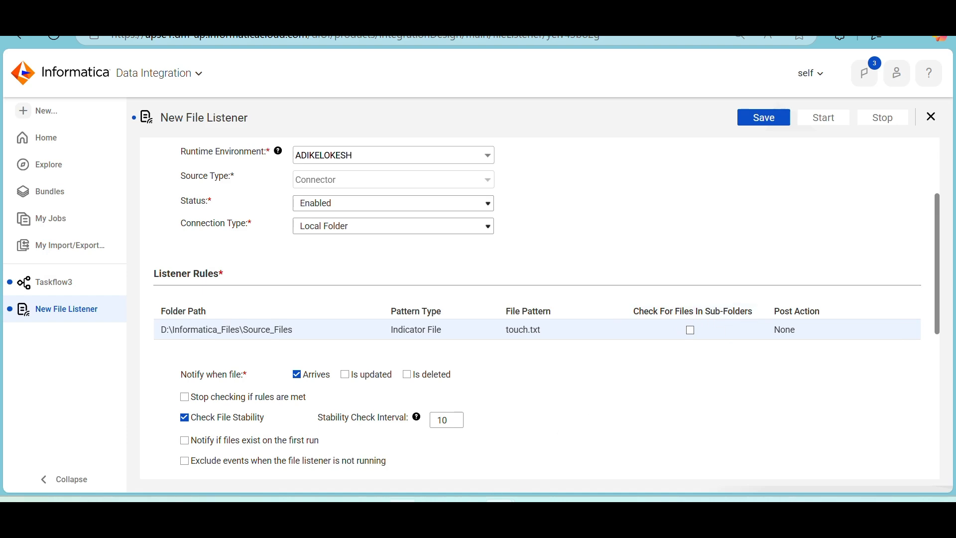
Step: Check the files in the Source_Files folder and open the listener rule's post action for editing
click(402, 512)
click(587, 38)
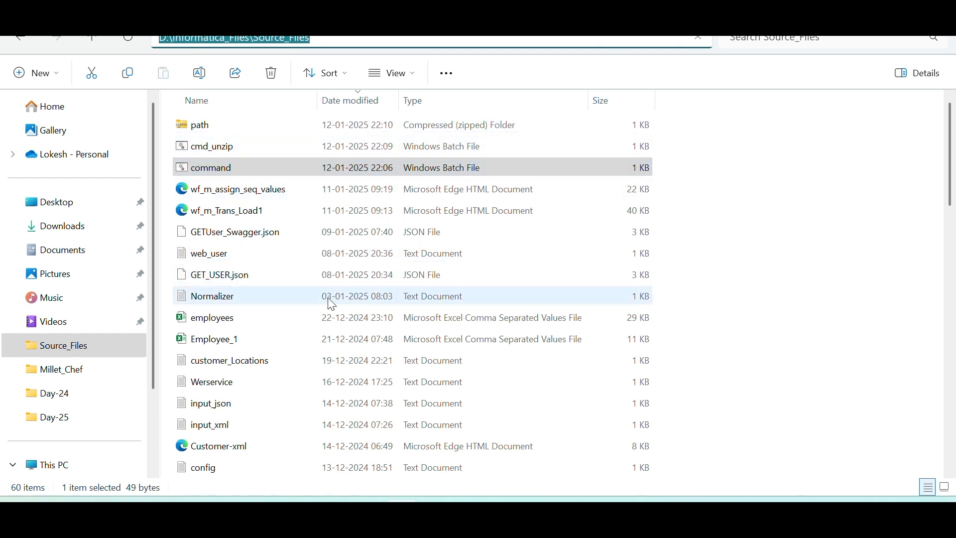
click(772, 190)
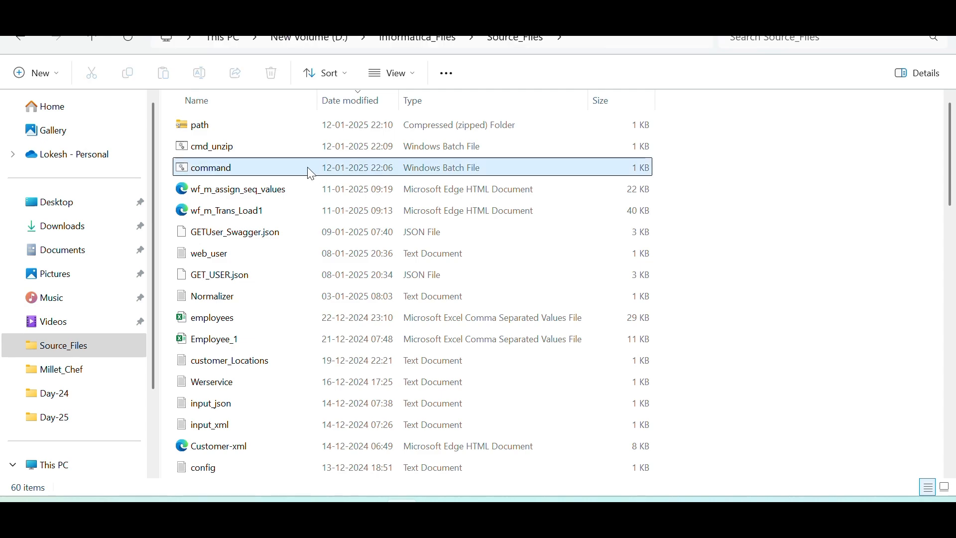
key(alt+Tab)
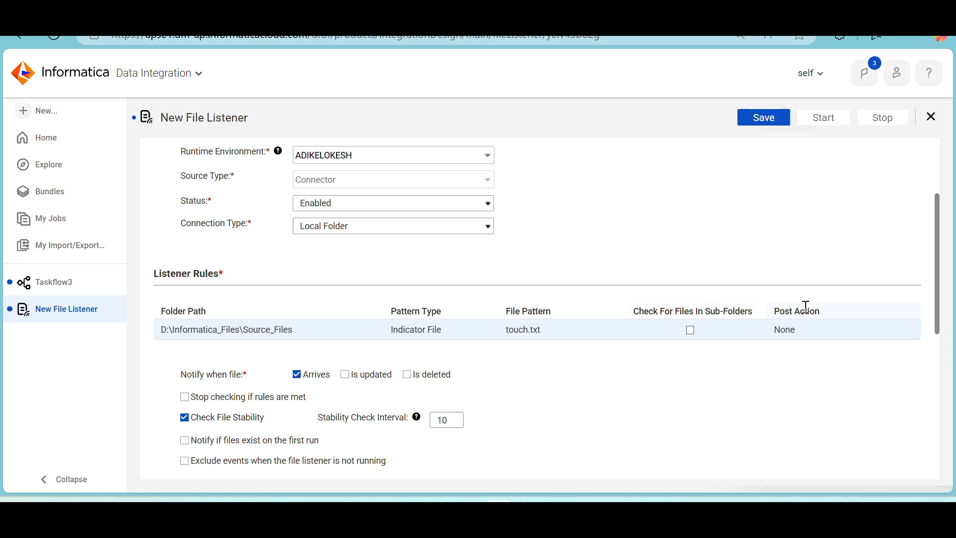
click(808, 333)
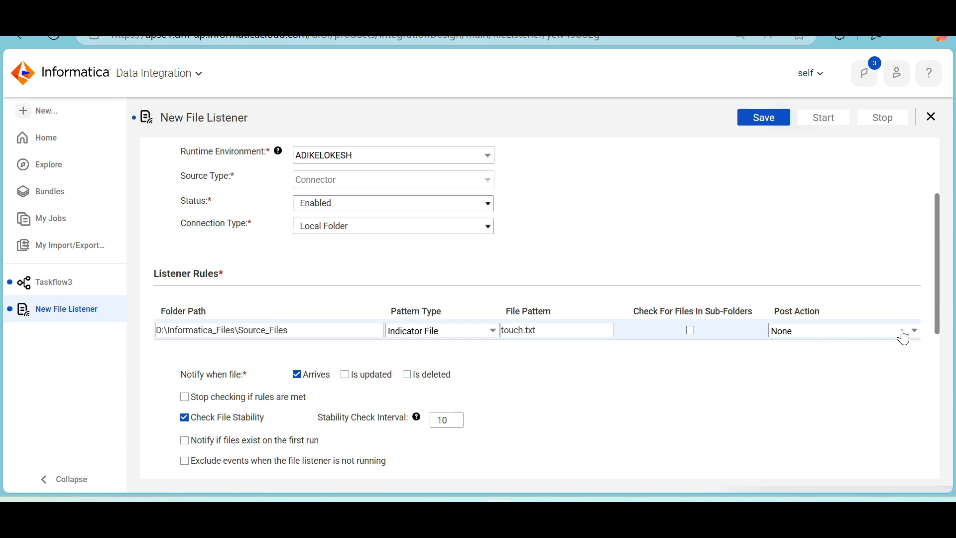
Step: Switch to the Paint sketch and add a circled Delete note beside touch.txt, with check marks and underlines at both taskflows
key(alt+Tab)
key(alt+Tab)
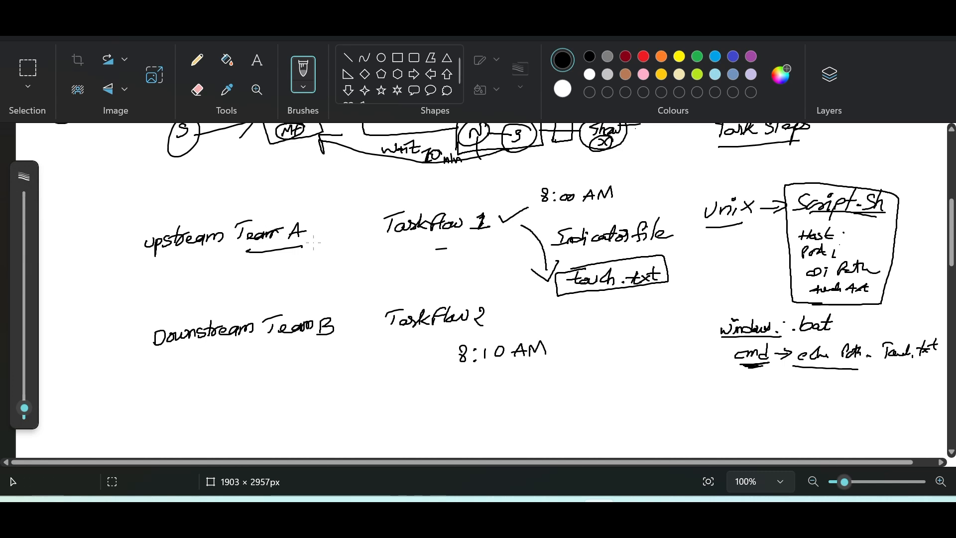
mouse_move(663, 268)
mouse_down()
mouse_move(686, 254)
mouse_move(683, 289)
mouse_move(739, 278)
mouse_move(689, 264)
mouse_move(717, 297)
mouse_move(731, 263)
mouse_up()
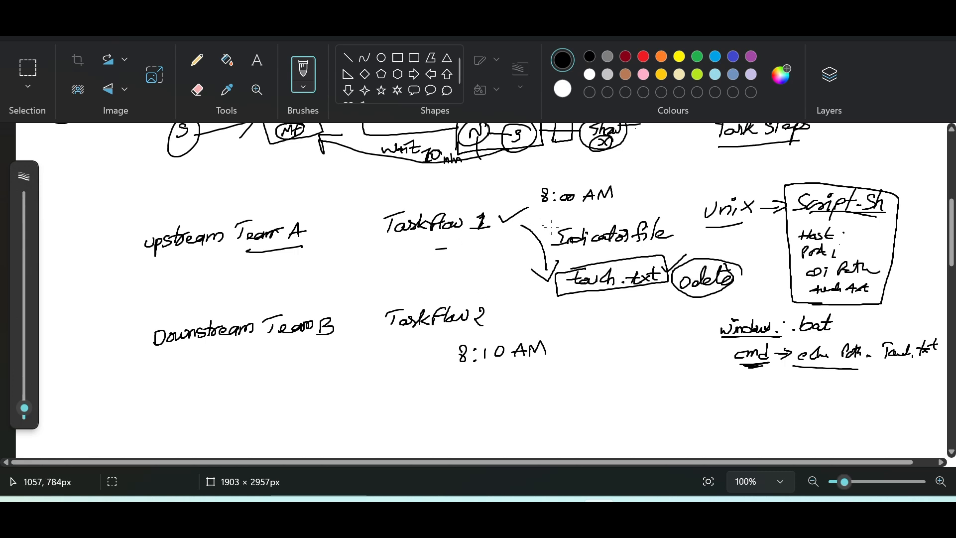
mouse_move(468, 198)
mouse_down()
mouse_move(475, 204)
mouse_move(491, 185)
mouse_up()
drag(543, 210, 610, 210)
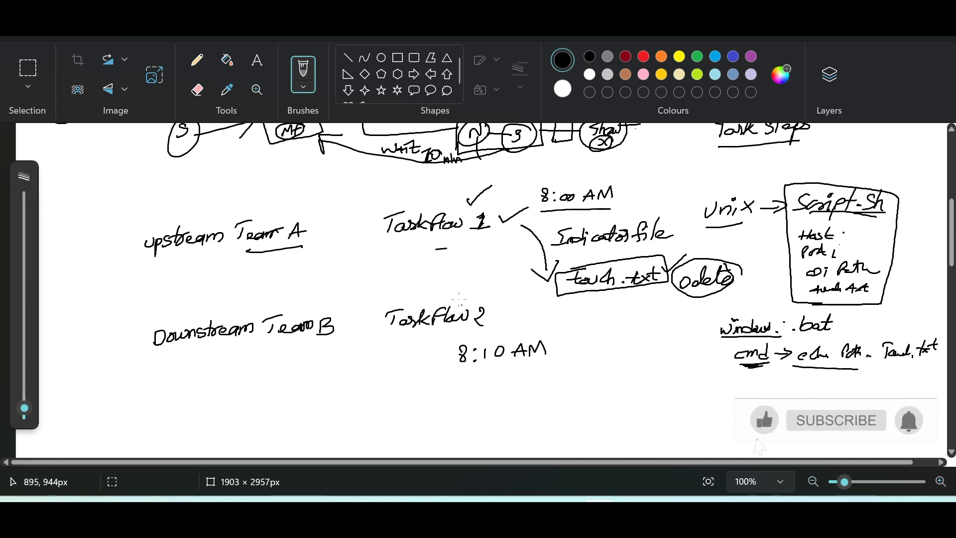
drag(448, 294, 466, 273)
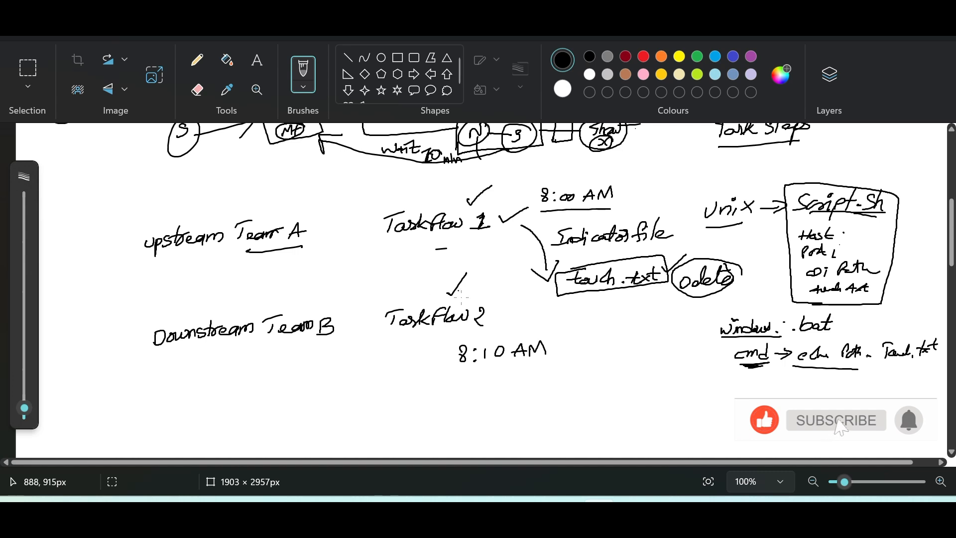
drag(386, 333, 475, 328)
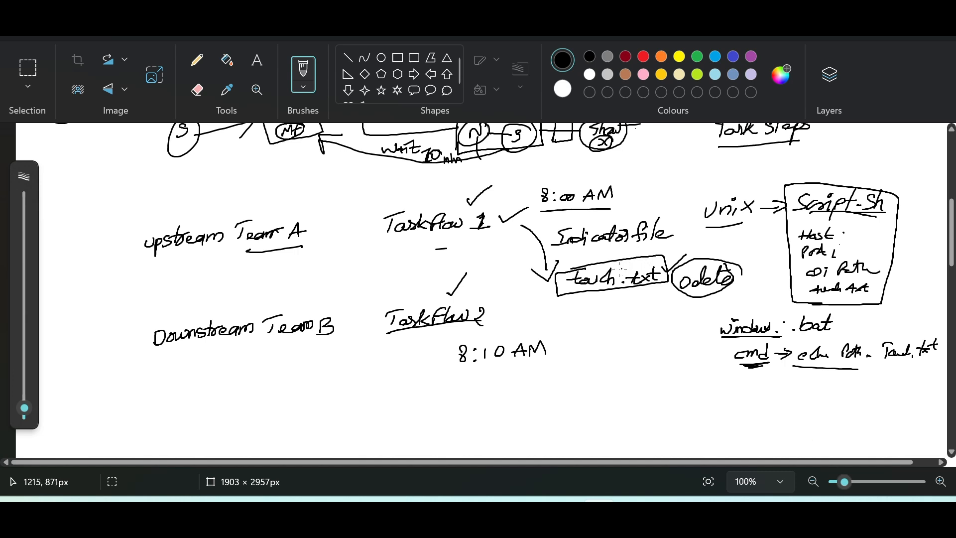
drag(571, 289, 603, 290)
mouse_move(381, 348)
mouse_down()
mouse_move(370, 357)
mouse_move(395, 356)
mouse_move(394, 367)
mouse_up()
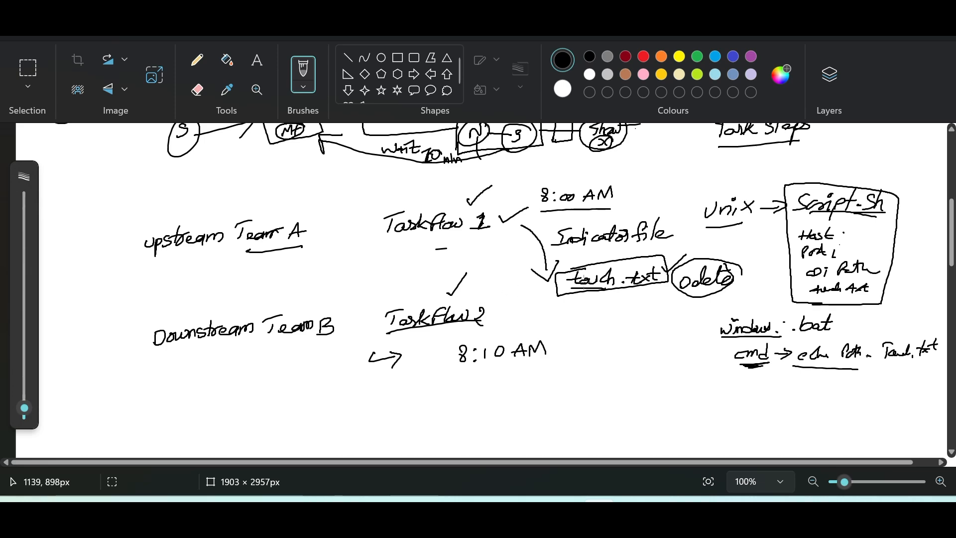
Step: Return to the file listener in Informatica and set the touch.txt rule's post action to Delete
key(alt+Tab)
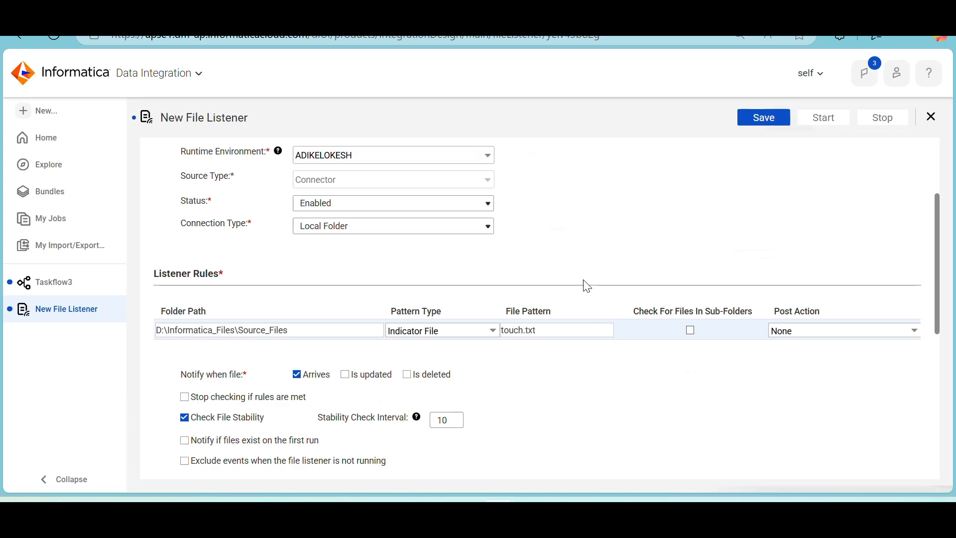
click(795, 336)
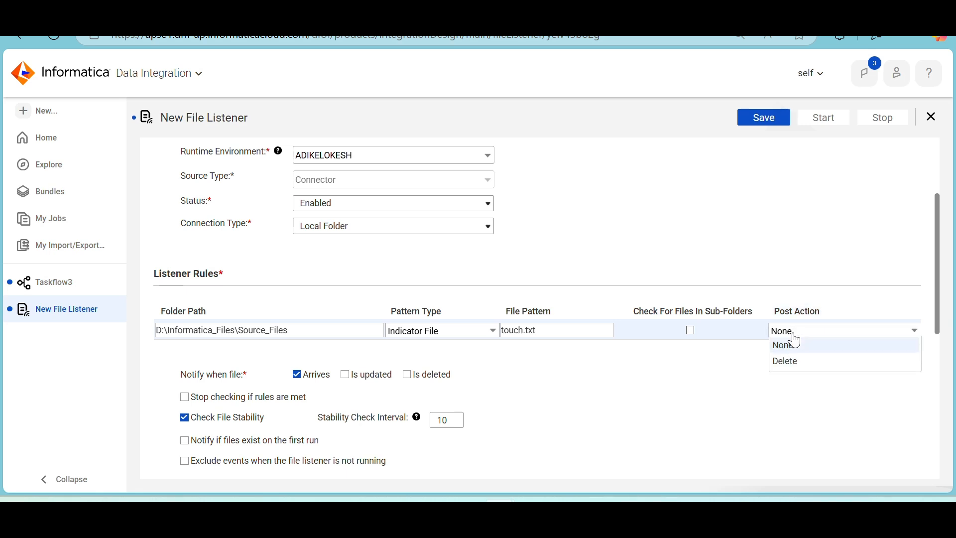
click(794, 362)
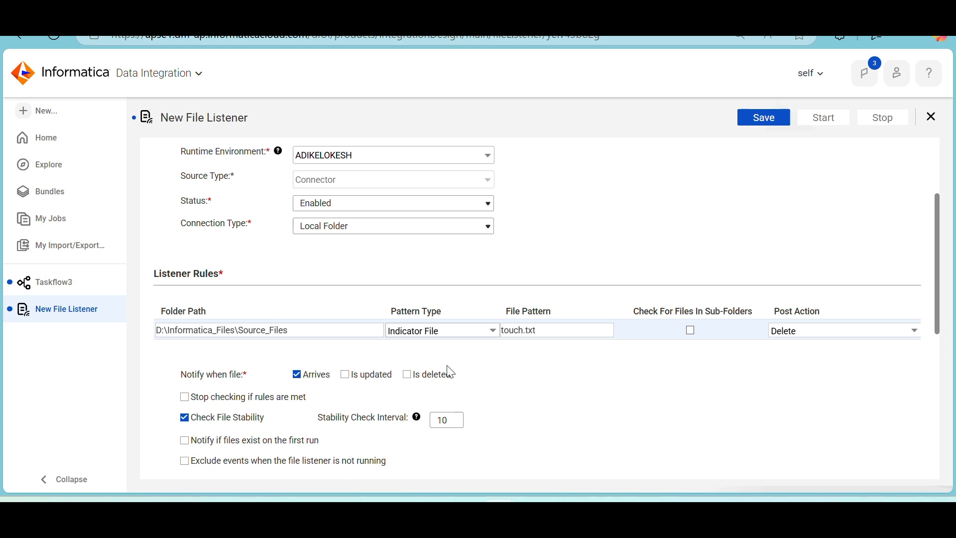
Step: Review the listener's schedule, failure management and notification settings, then save the file listener and close it
scroll(450, 372, down, 5)
scroll(450, 373, down, 2)
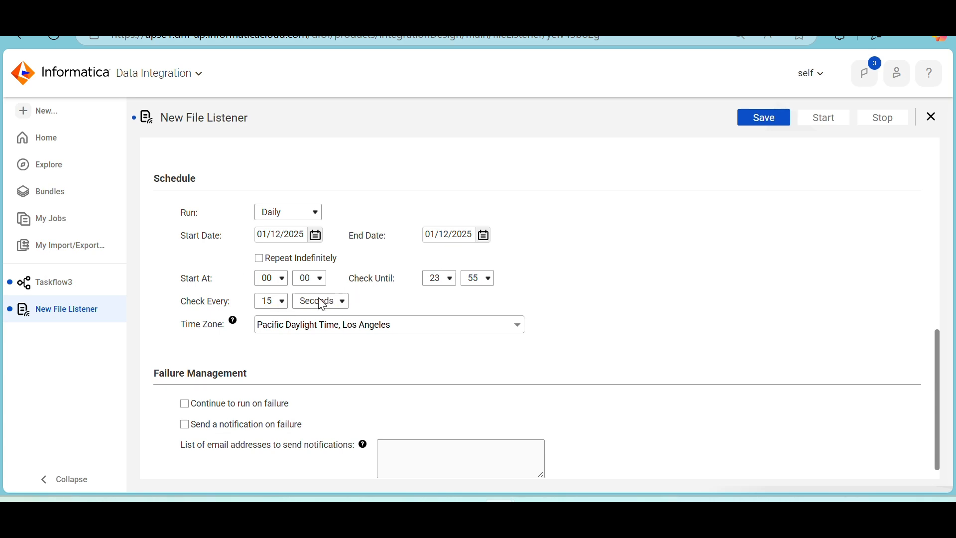
scroll(288, 367, down, 1)
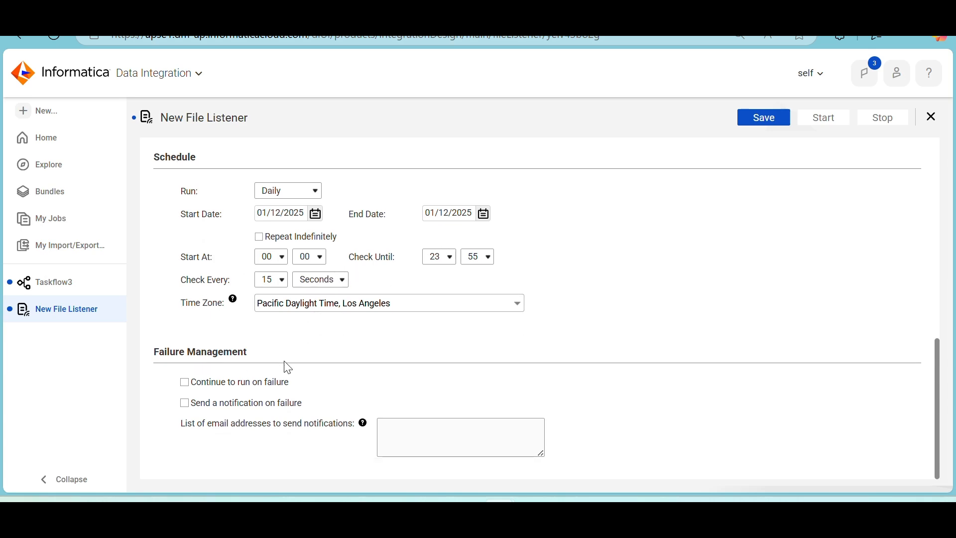
scroll(287, 367, up, 5)
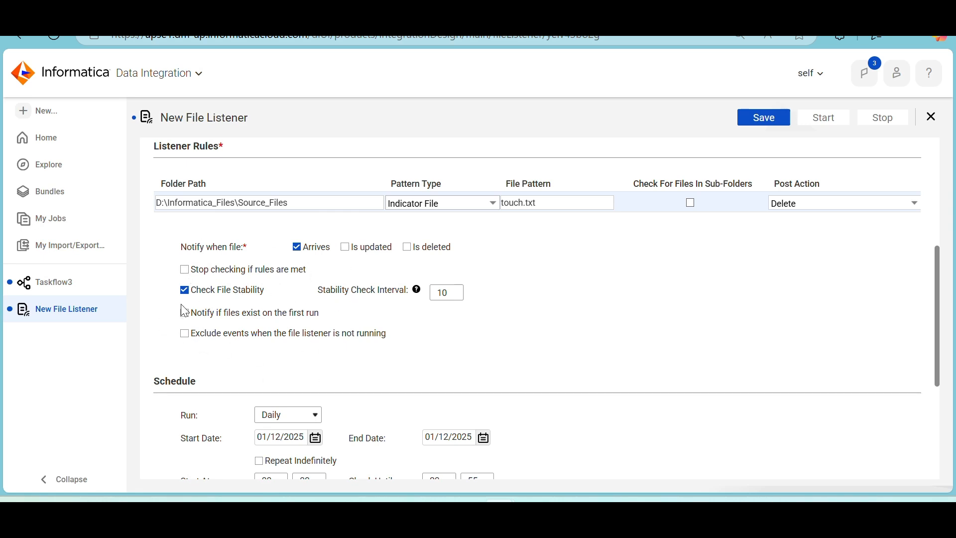
scroll(193, 289, up, 1)
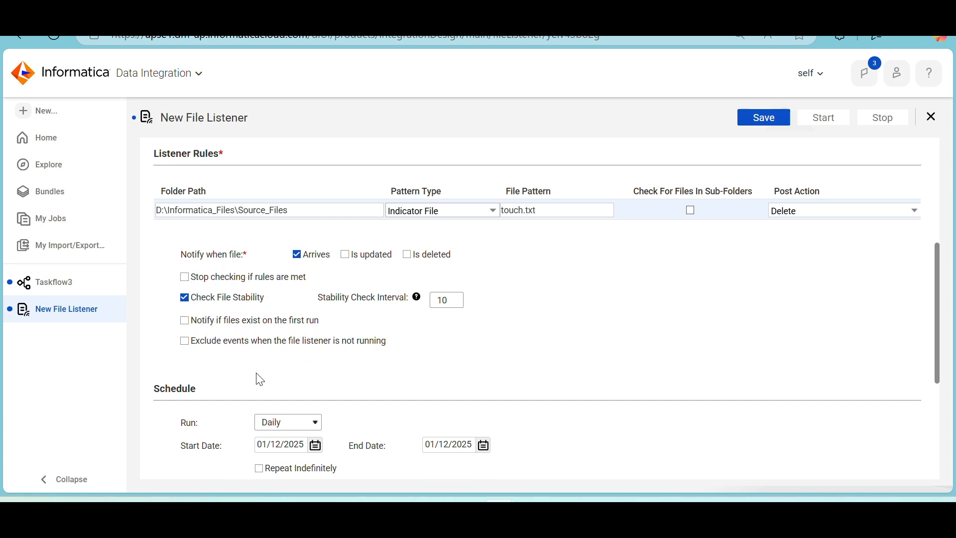
scroll(329, 355, up, 2)
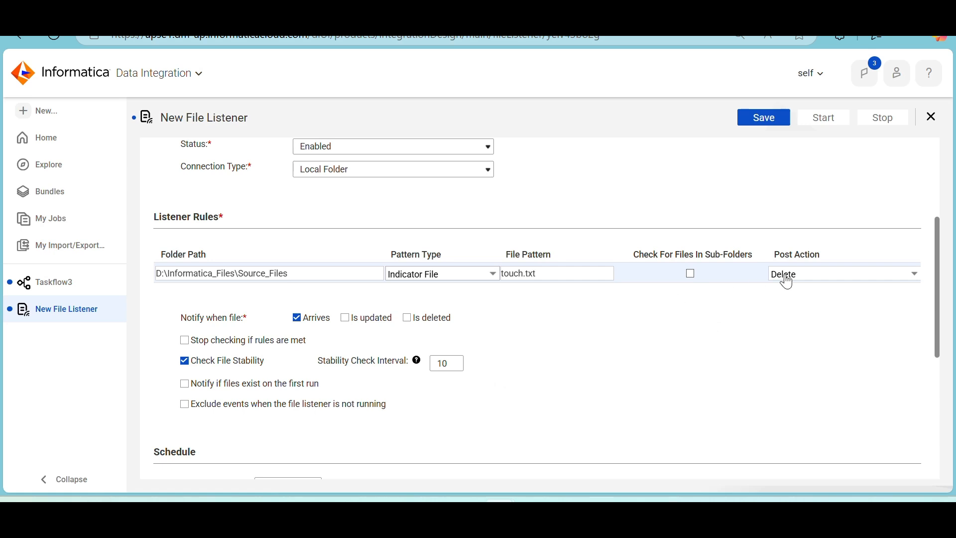
click(775, 115)
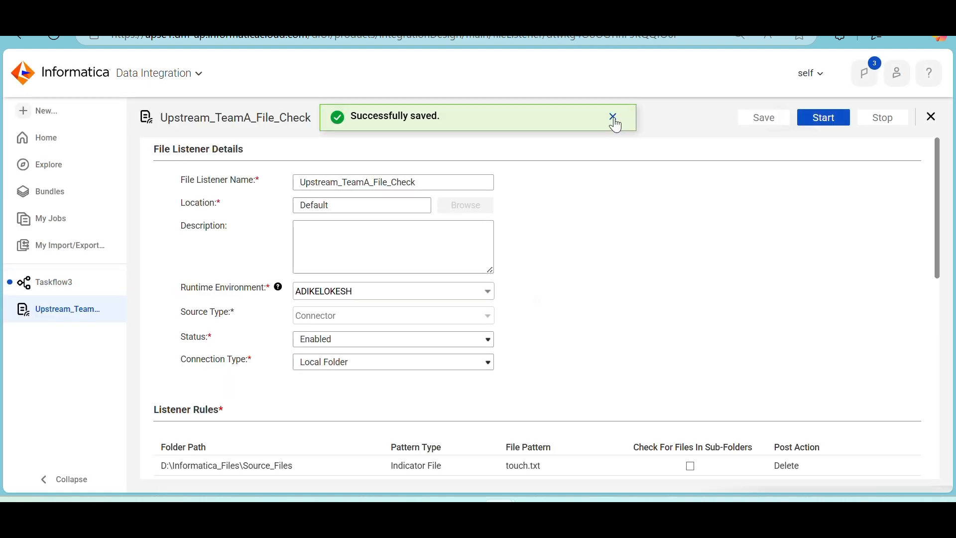
click(932, 117)
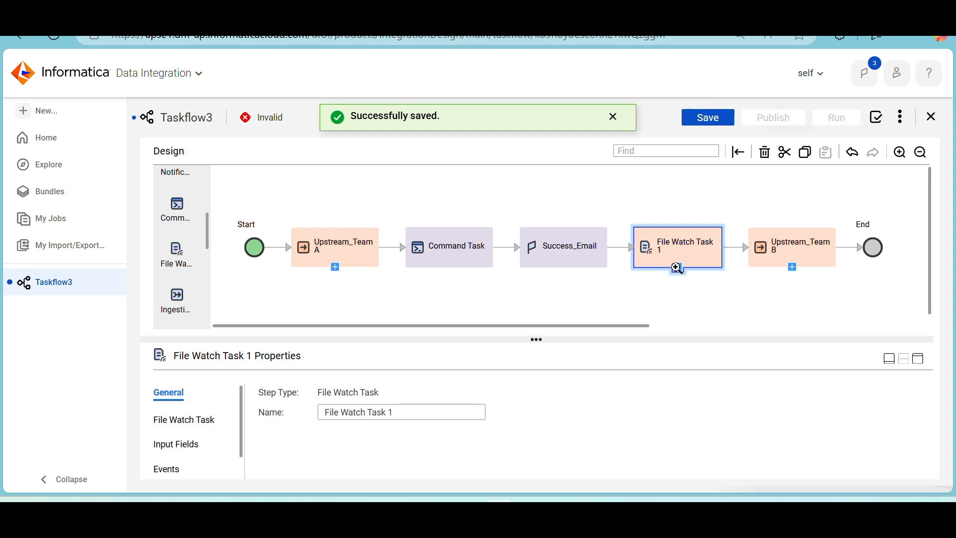
Step: Assign the Upstream_TeamA_File_Check file listener to the taskflow's file watch step
click(677, 268)
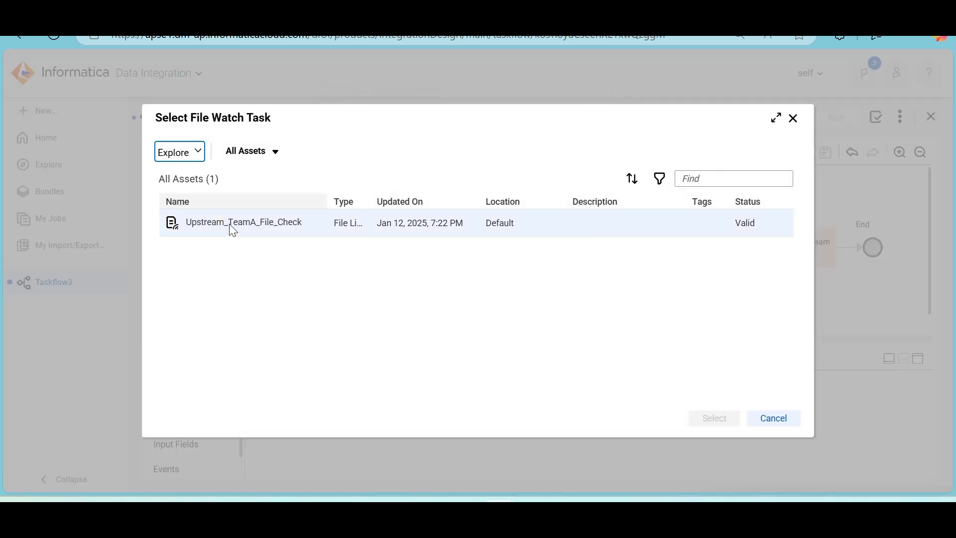
click(263, 227)
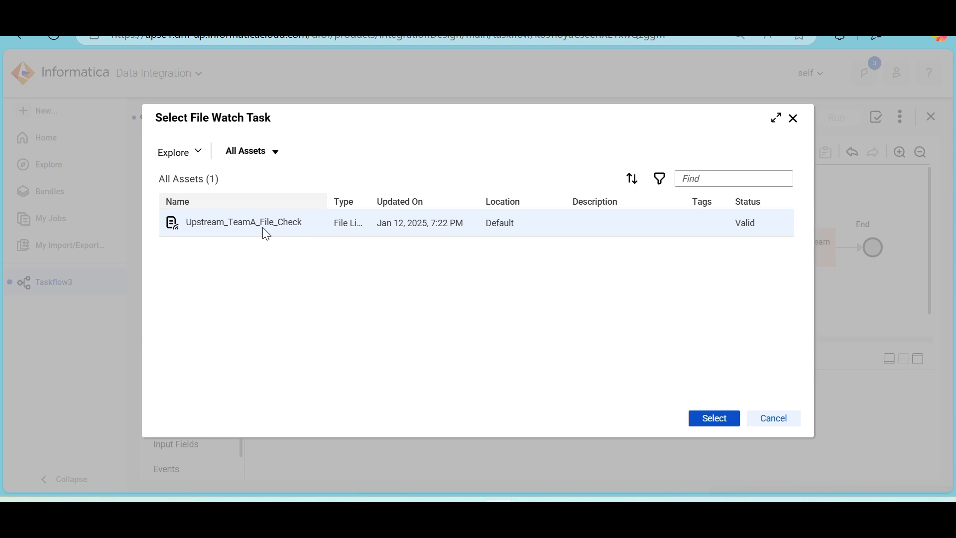
click(707, 423)
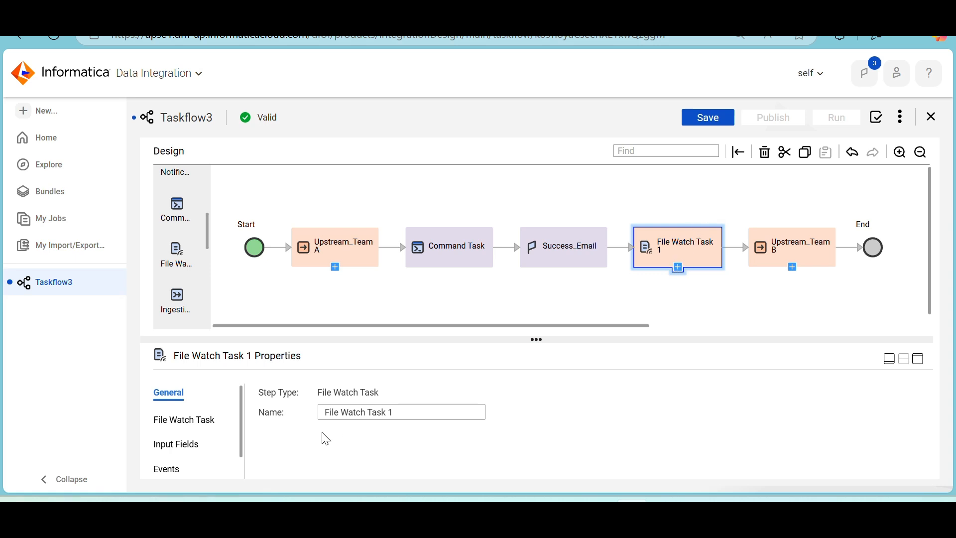
Step: Rename the file watch step as File Watch_Indicator
click(398, 415)
key(BackSpace)
key(BackSpace)
key(BackSpace)
key(BackSpace)
text(_Indicator)
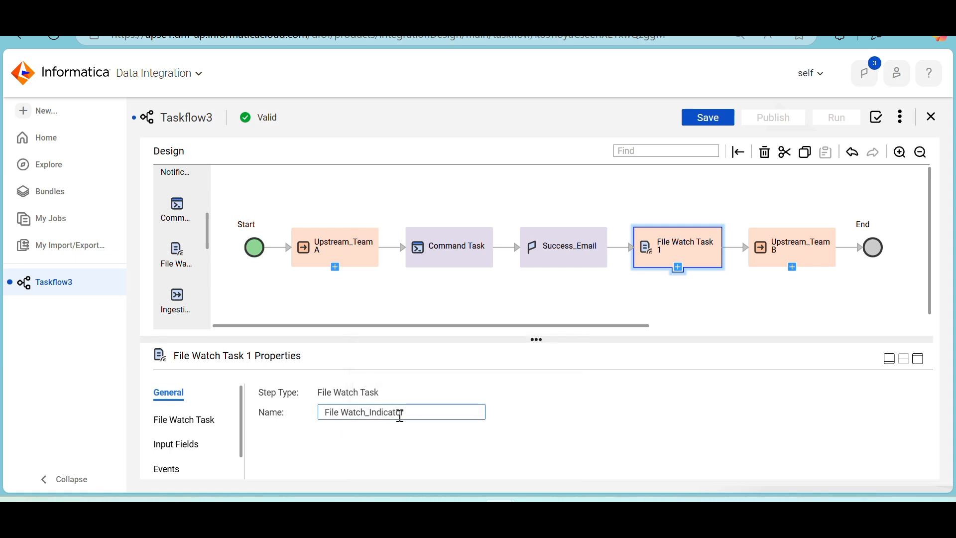
click(522, 436)
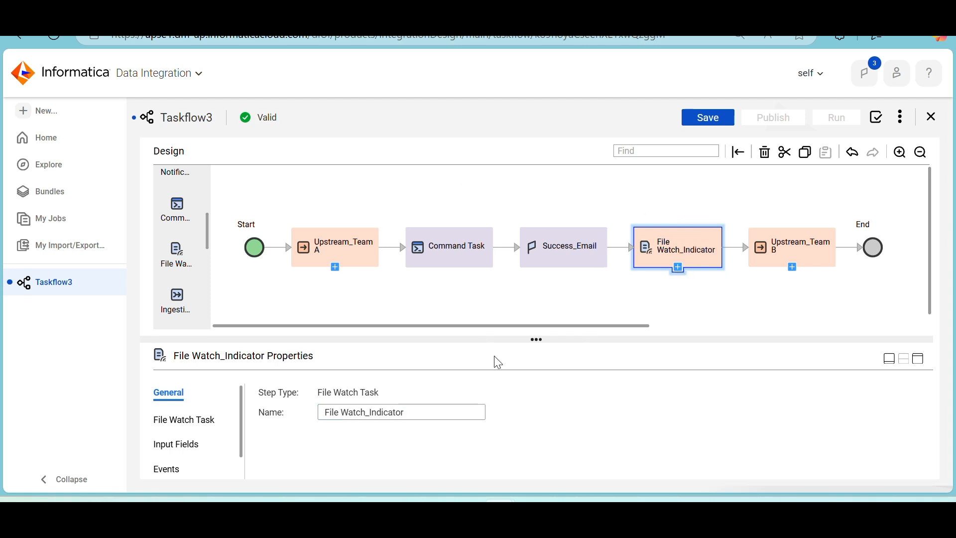
key(alt+Tab)
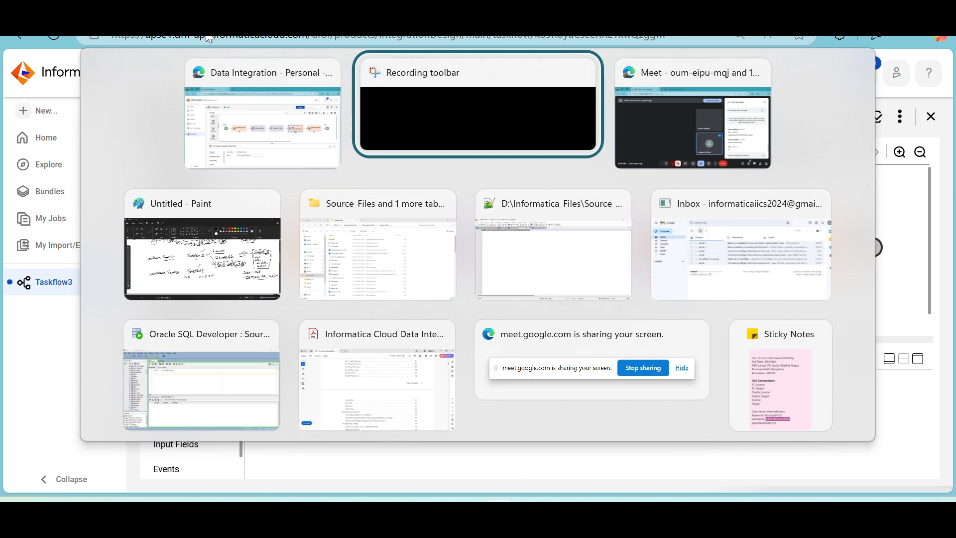
key(alt+Tab)
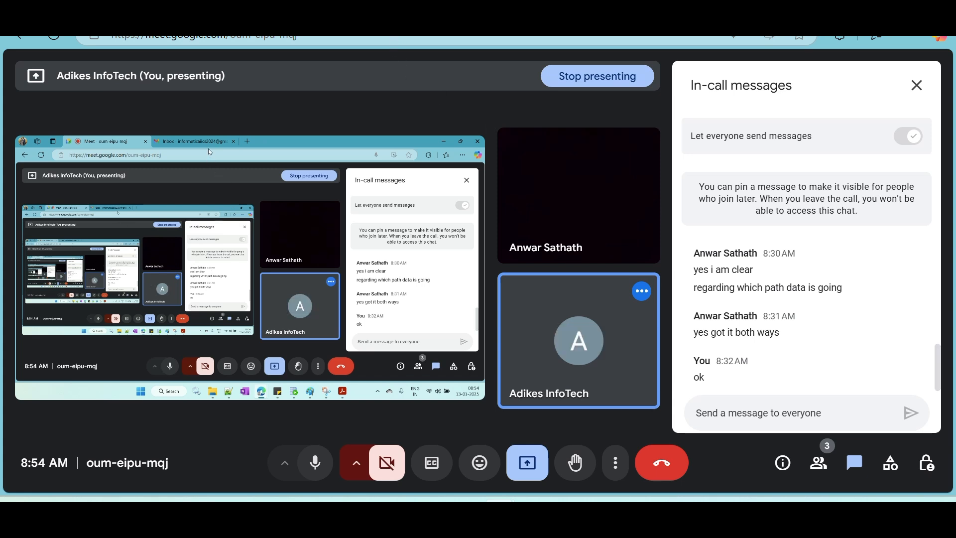
key(alt+Tab)
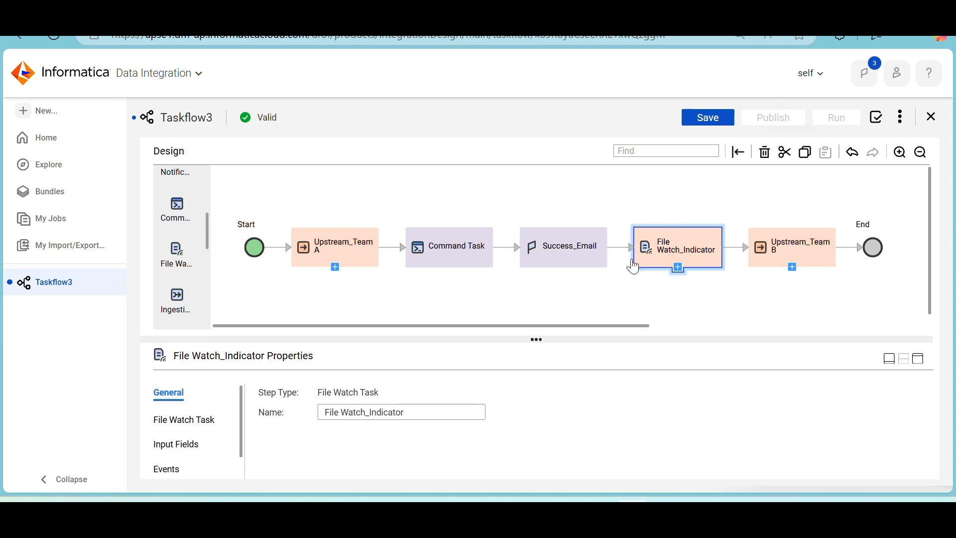
Step: Check the data task assigned to the Upstream_TeamB step, then save and publish Taskflow3
click(792, 253)
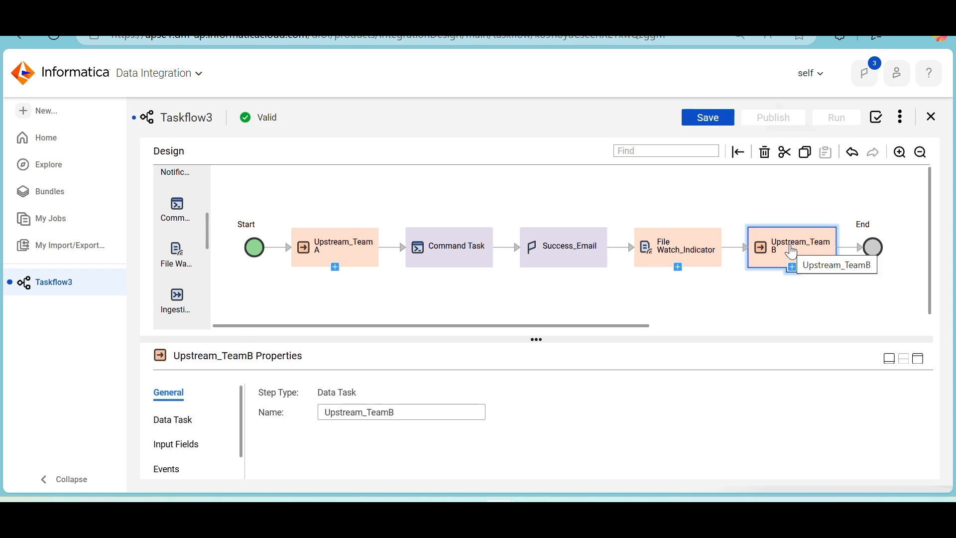
click(180, 422)
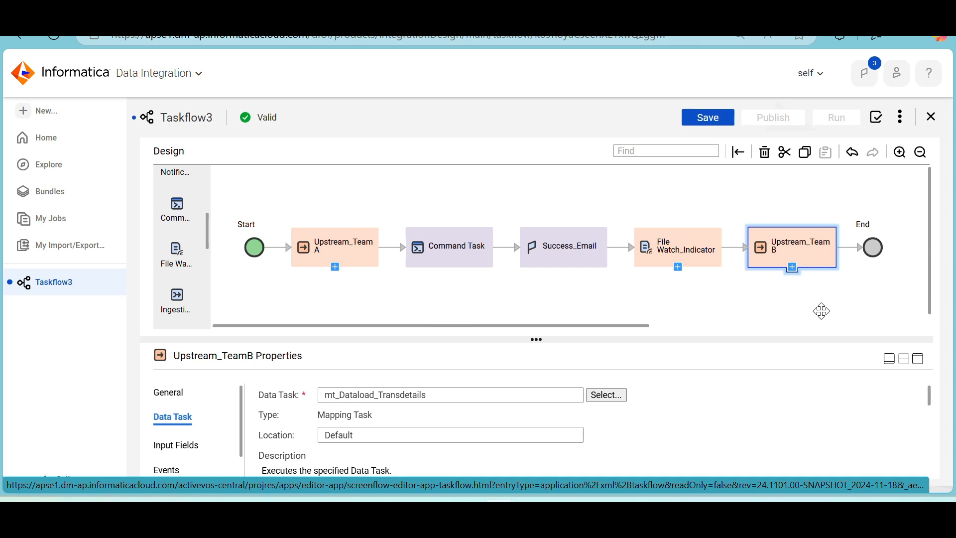
click(710, 118)
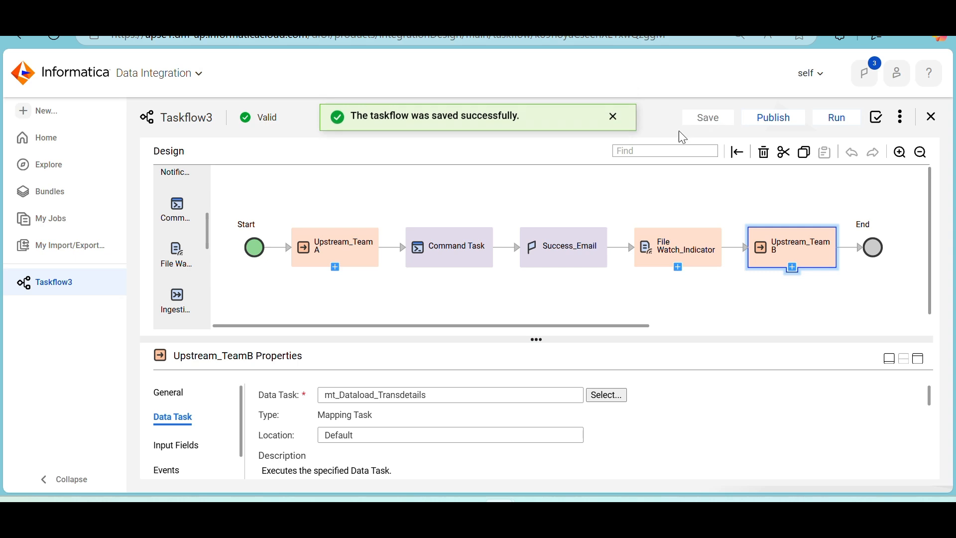
click(613, 121)
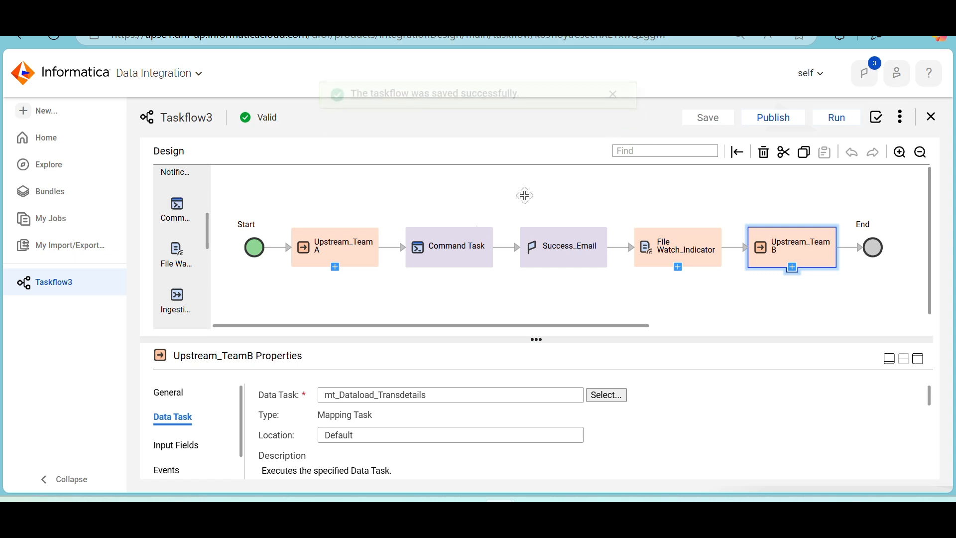
click(784, 120)
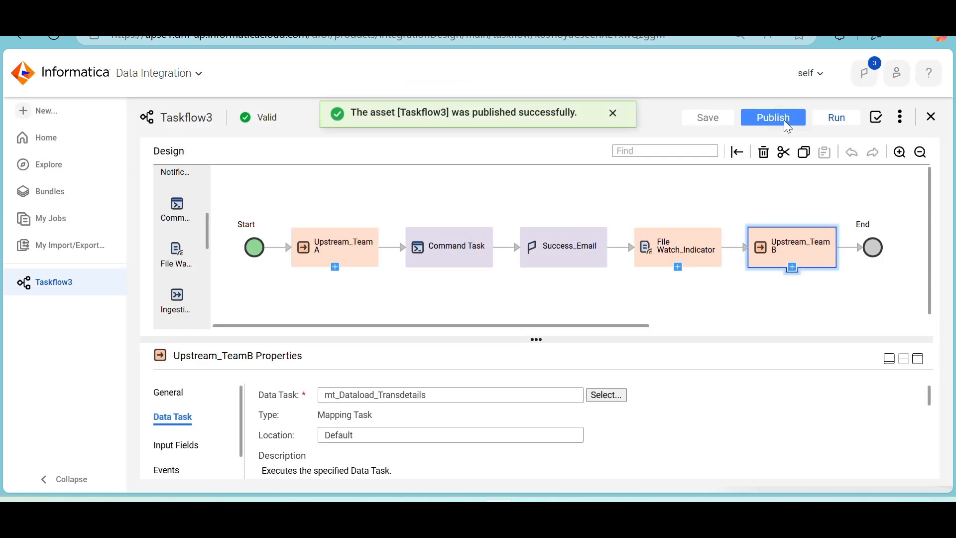
Step: Check the Source_Files folder in File Explorer for the touch.txt indicator file and return to the taskflow
mouse_move(435, 510)
click(402, 512)
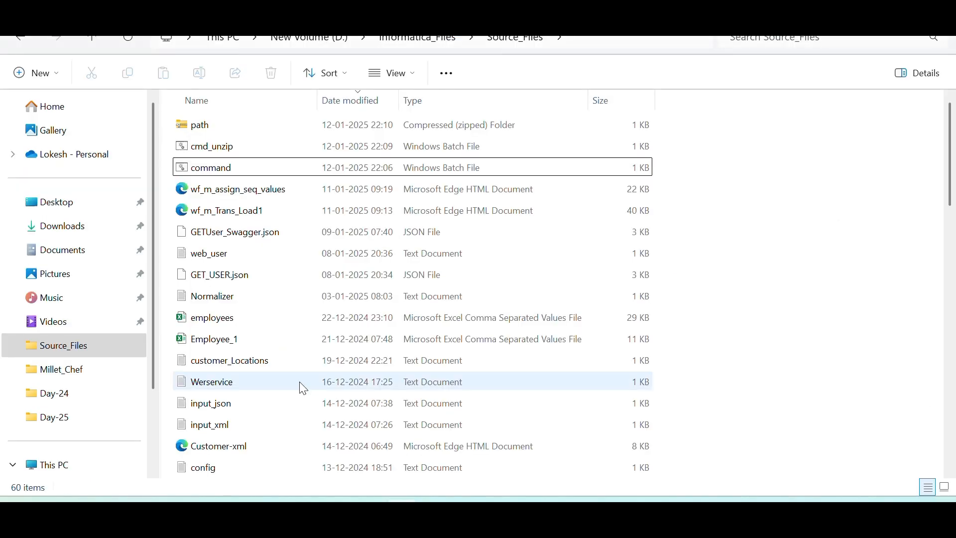
key(alt+Tab)
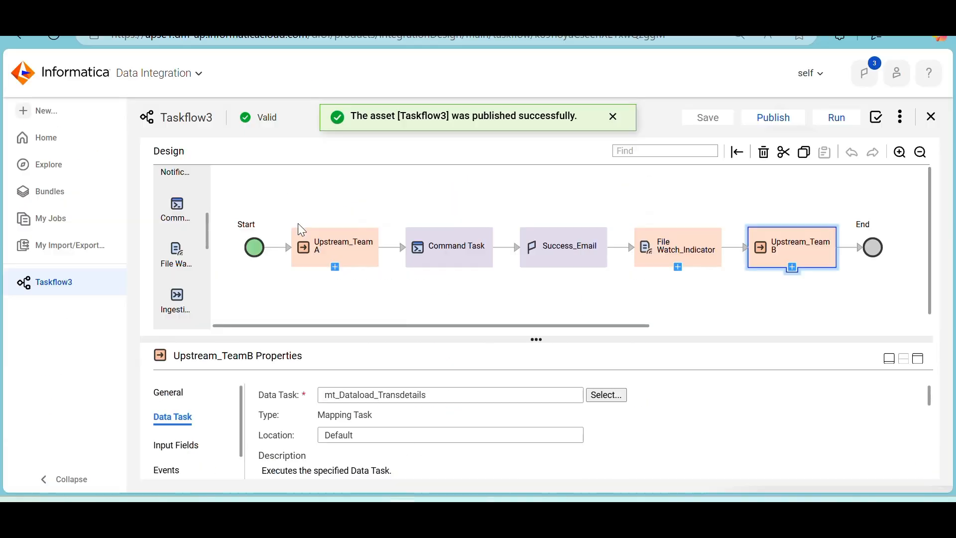
Step: Run Taskflow3 and open its running instance from the jobs list
click(845, 122)
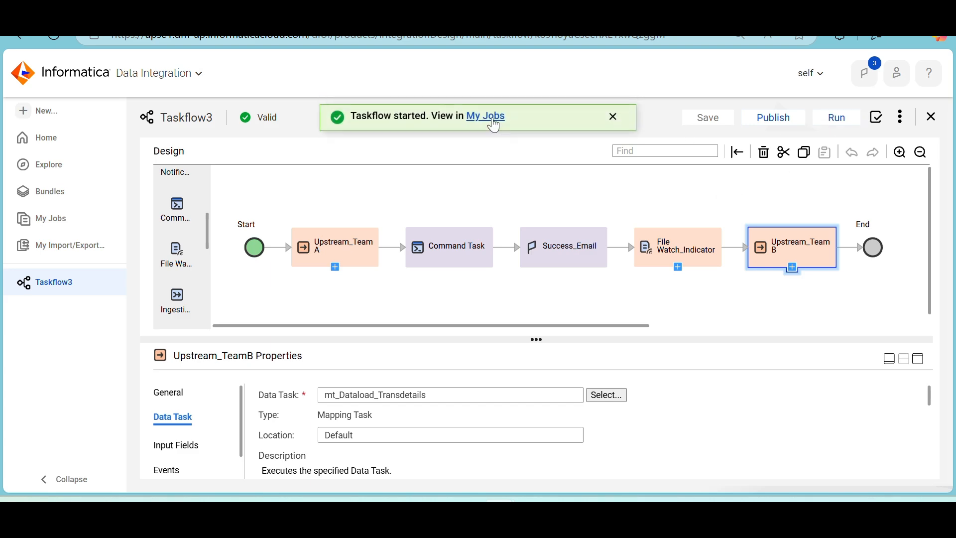
click(492, 120)
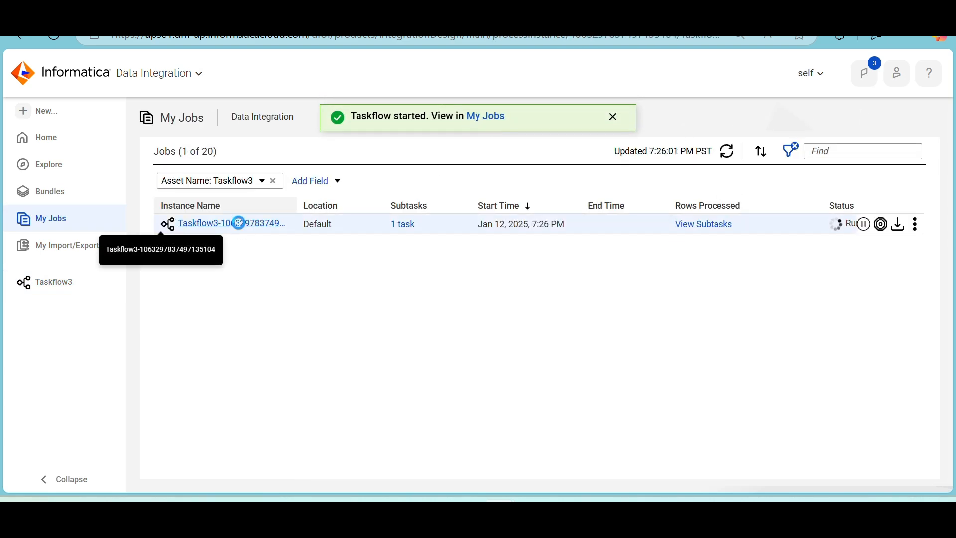
click(239, 222)
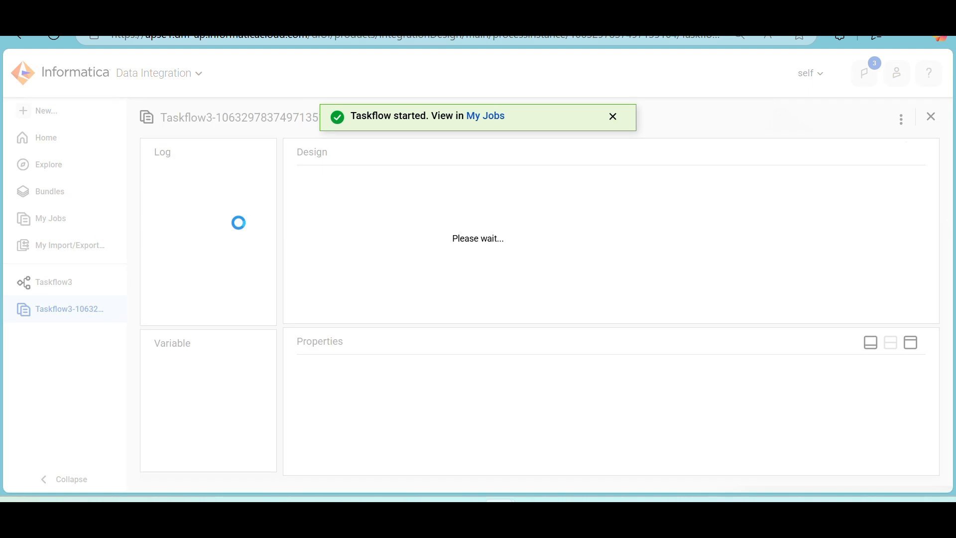
click(612, 117)
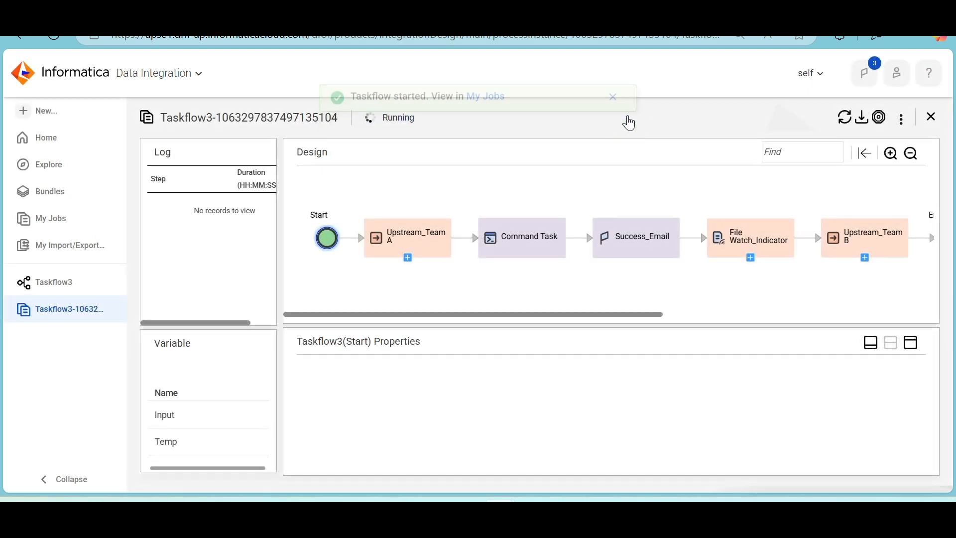
Step: Refresh the running Taskflow3 instance to follow the progress of its steps
click(844, 114)
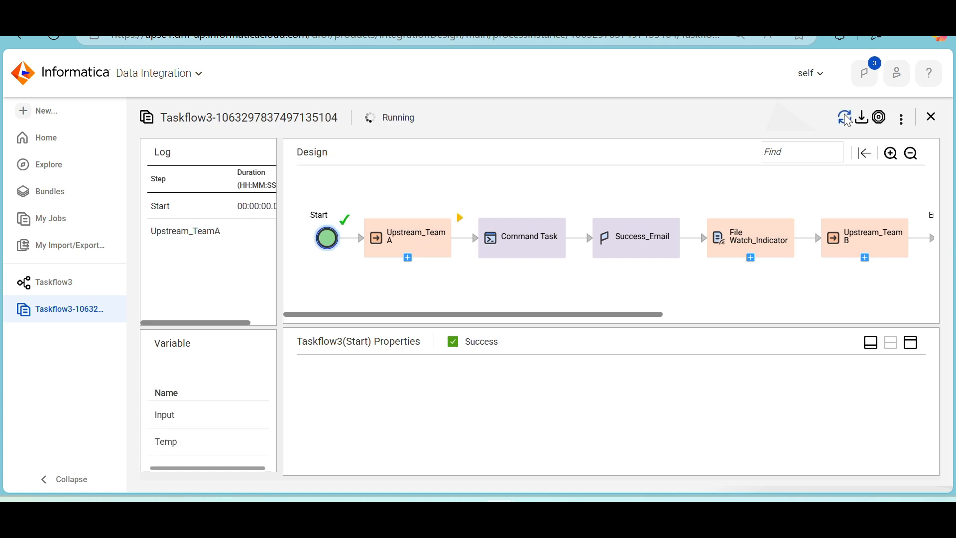
click(844, 113)
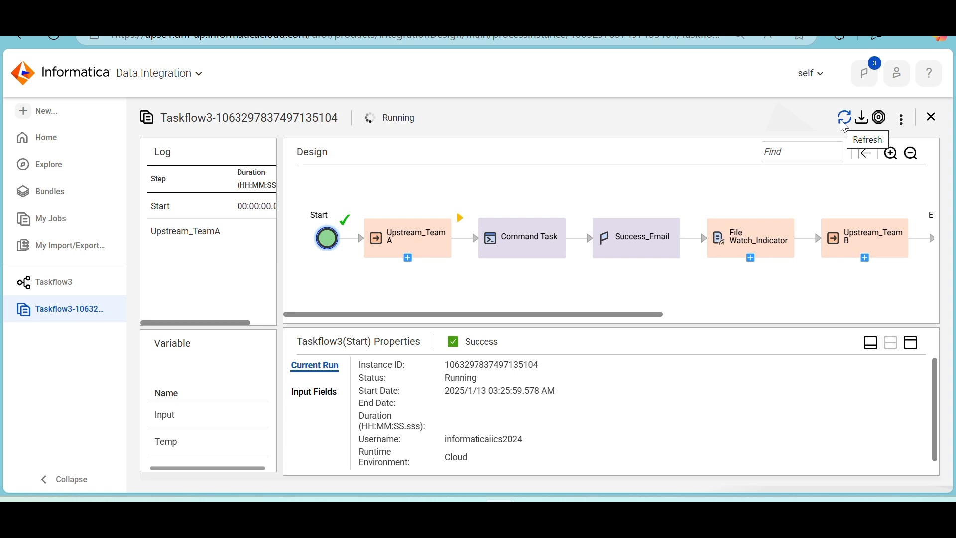
click(840, 120)
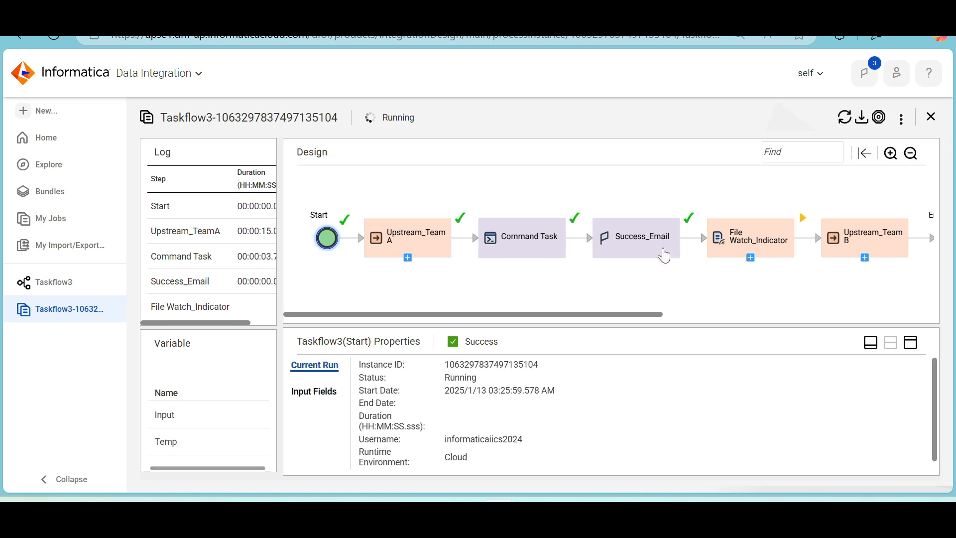
click(845, 120)
Step: Check the refreshed Source_Files folder in File Explorer for the indicator file and return to the running taskflow instance
click(401, 513)
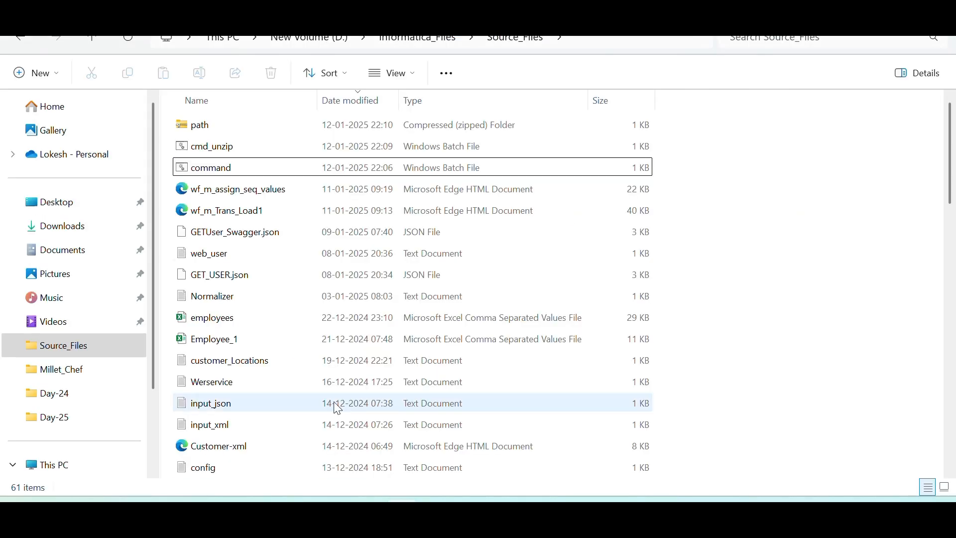
click(129, 44)
key(alt+Tab)
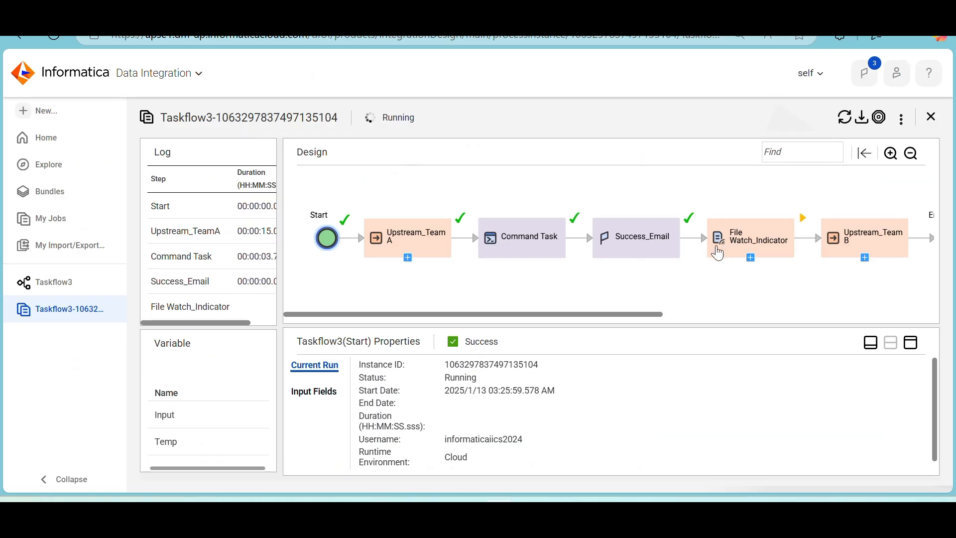
Step: Keep refreshing the Taskflow3 instance to monitor the File Watch_Indicator and Upstream_TeamB steps
click(842, 124)
click(842, 123)
click(842, 124)
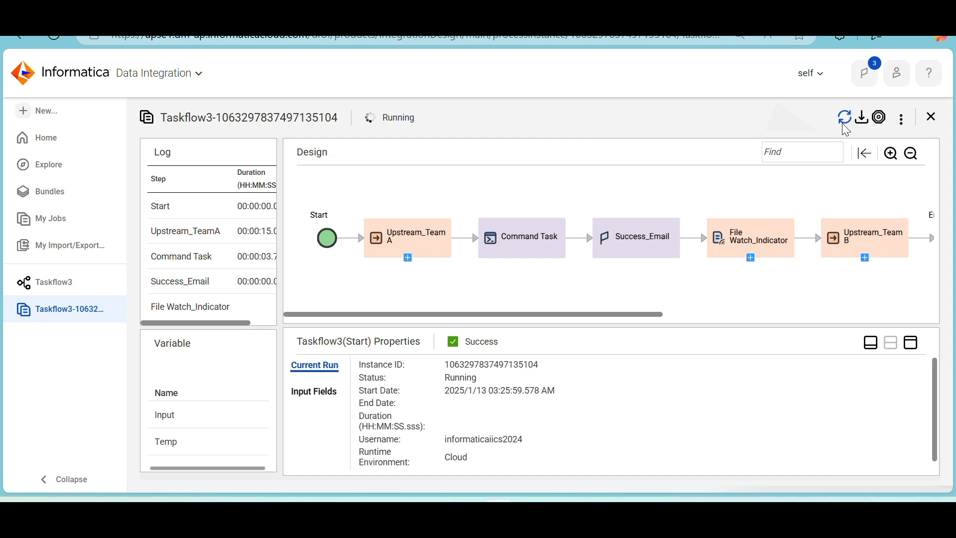
click(842, 123)
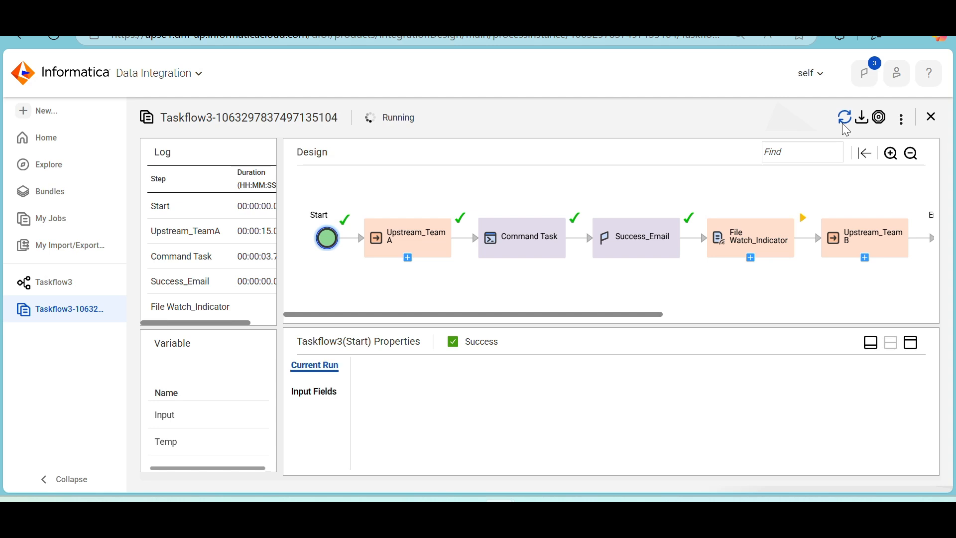
click(842, 123)
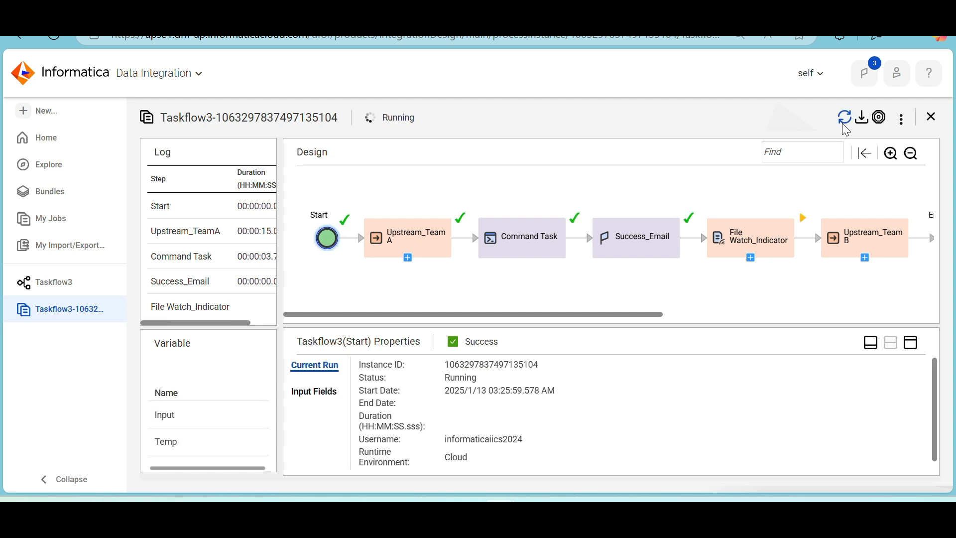
click(842, 123)
click(842, 124)
click(842, 123)
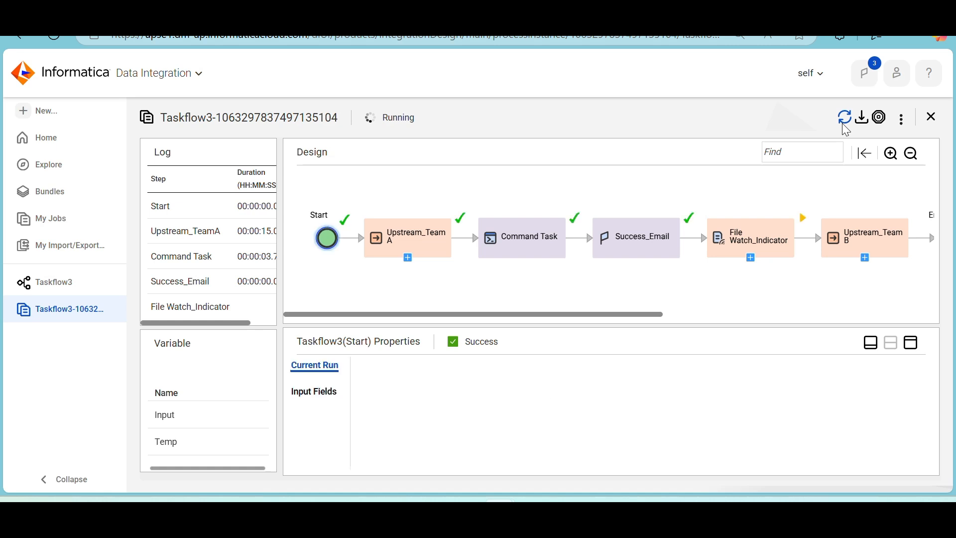
click(844, 118)
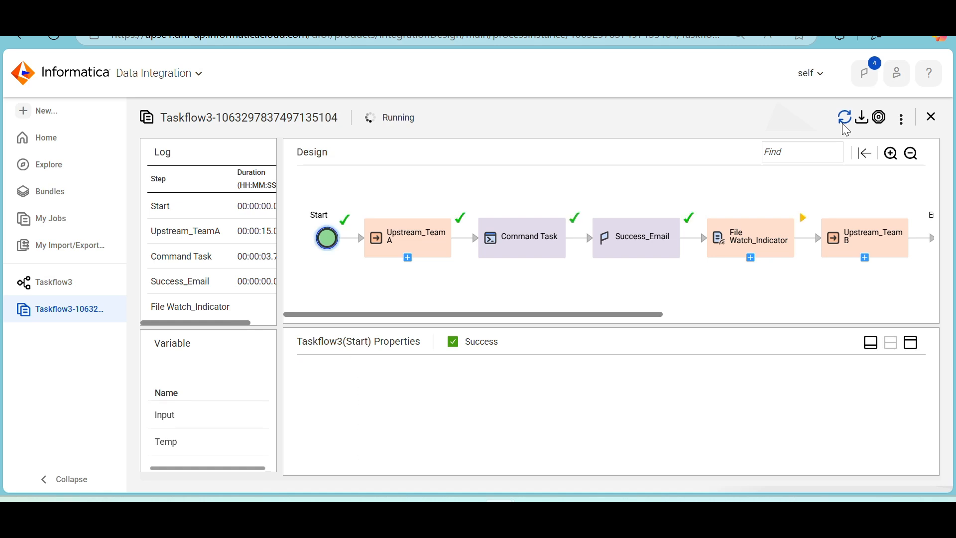
click(844, 125)
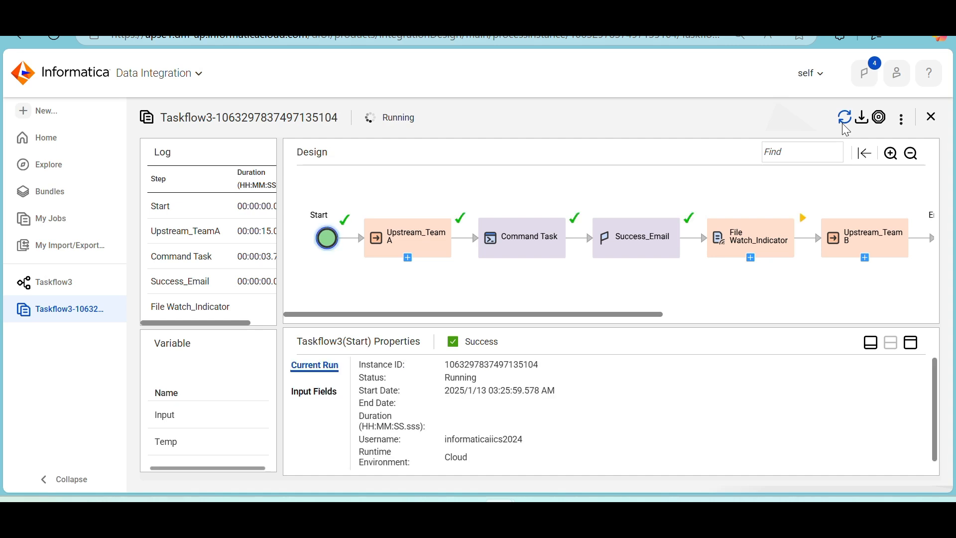
click(842, 125)
drag(641, 314, 726, 315)
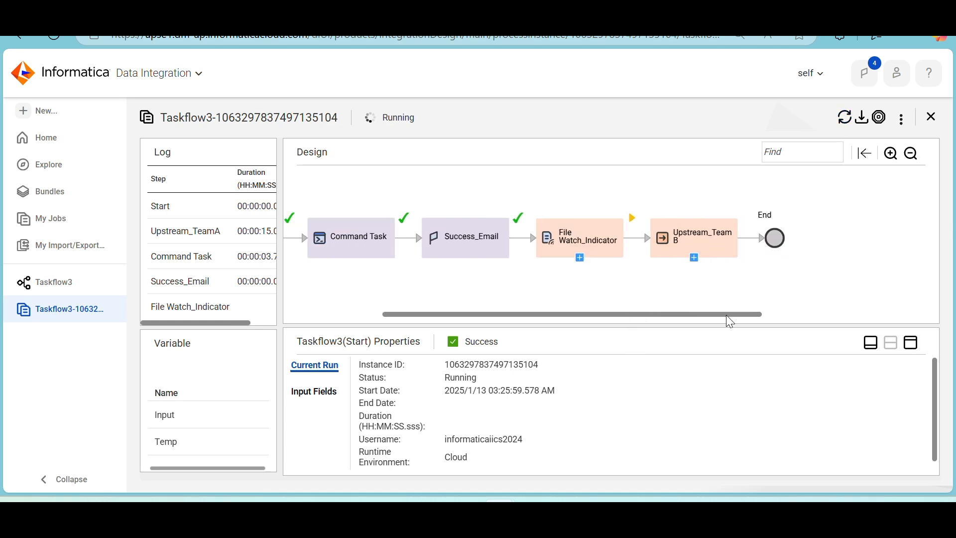
click(842, 121)
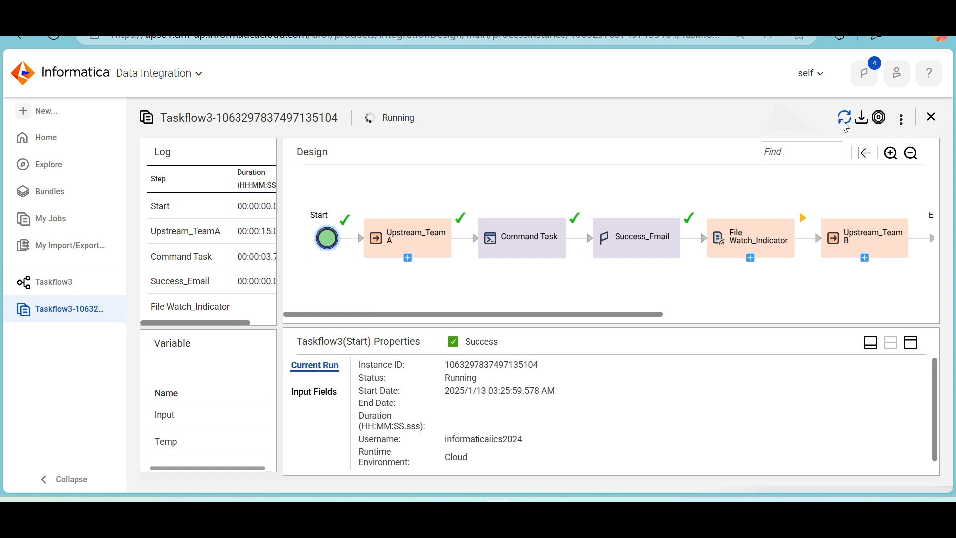
click(841, 120)
click(845, 120)
click(843, 120)
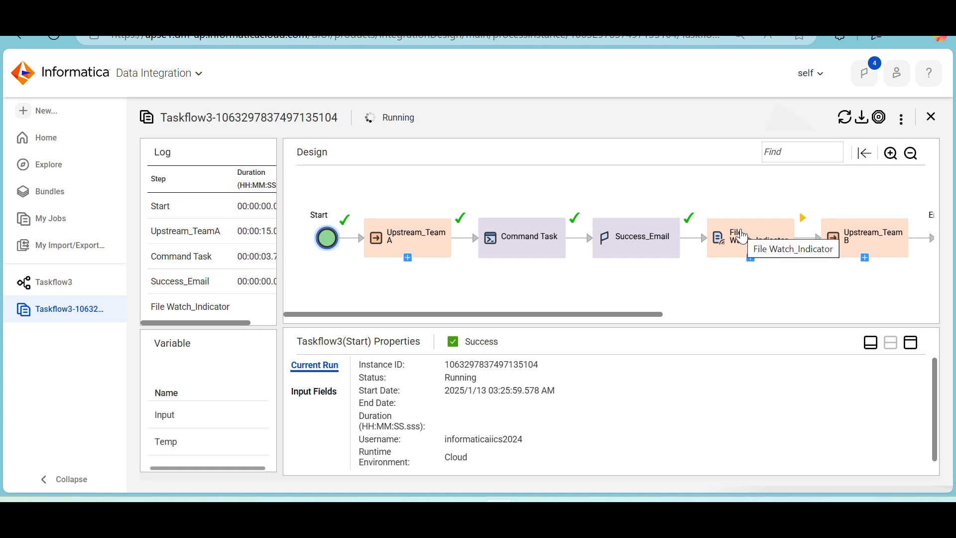
Step: Inspect the file watch task and output fields assigned to File Watch_Indicator in the Taskflow3 design
click(92, 284)
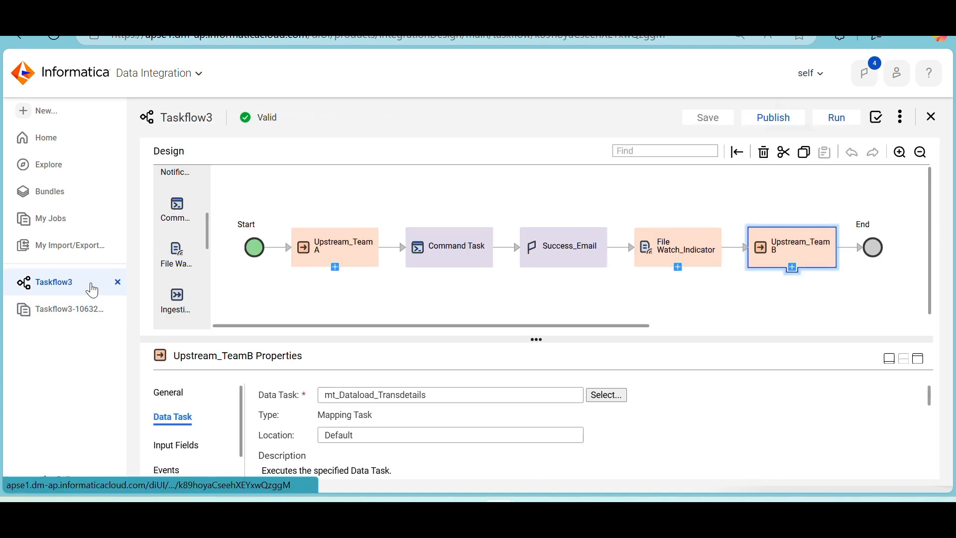
click(696, 260)
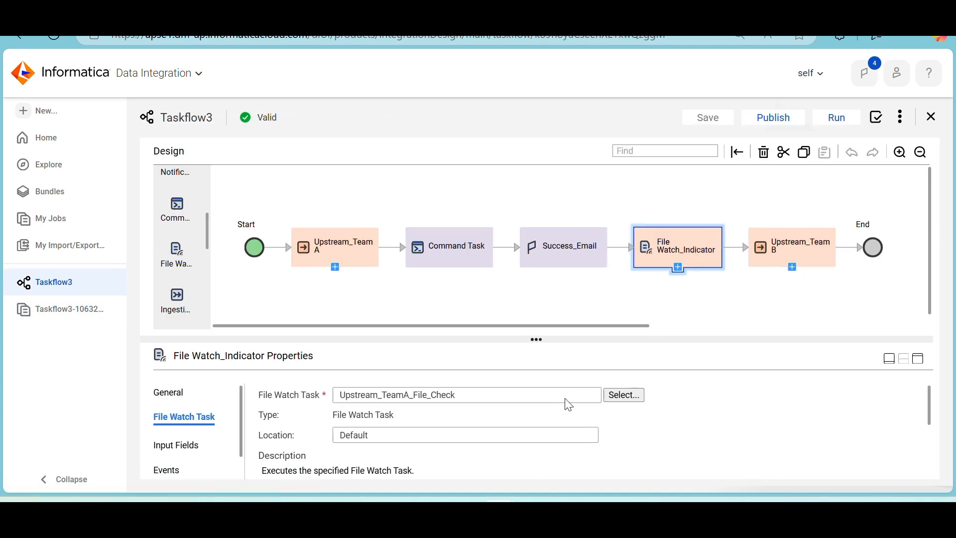
scroll(481, 423, down, 2)
scroll(481, 423, down, 2)
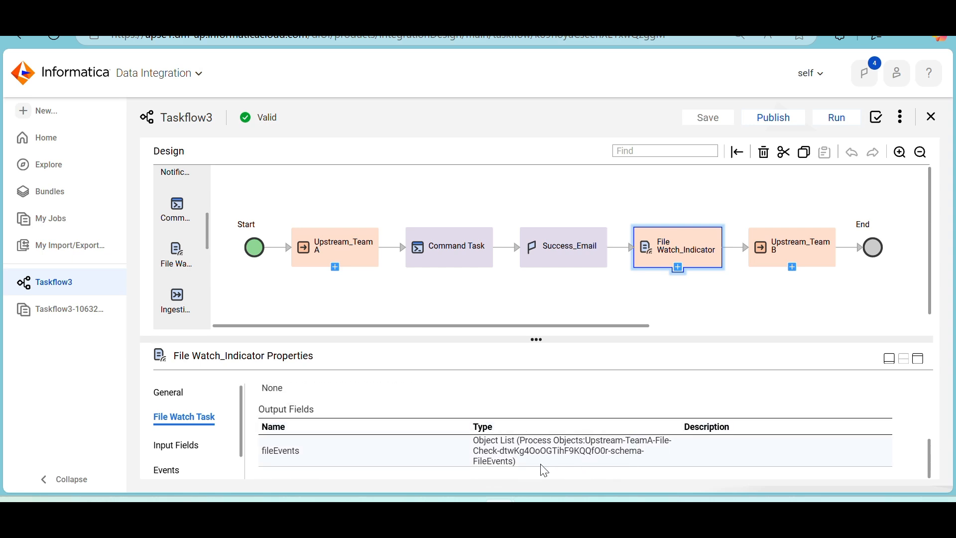
click(180, 447)
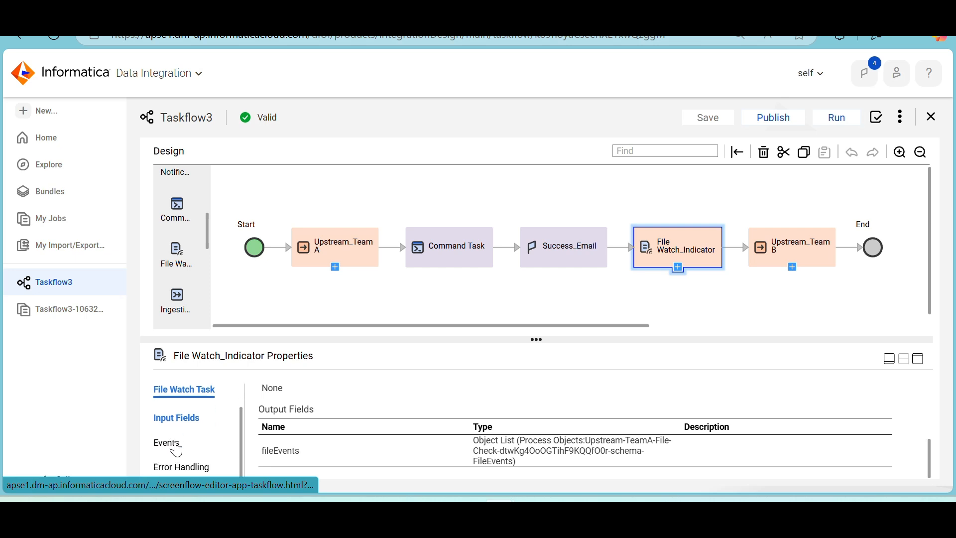
scroll(176, 449, up, 1)
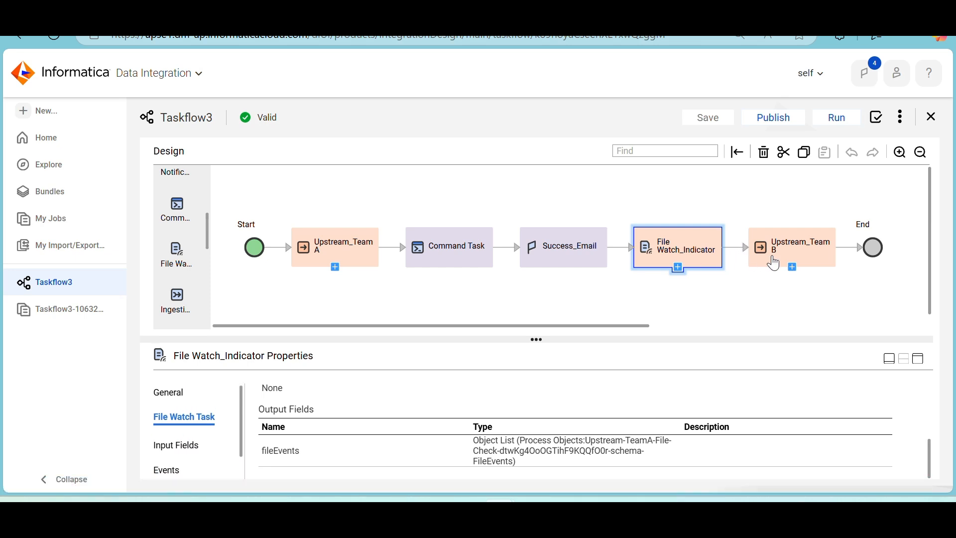
Step: Return to the running Taskflow3 instance and refresh its status repeatedly to check the file watch step
click(58, 315)
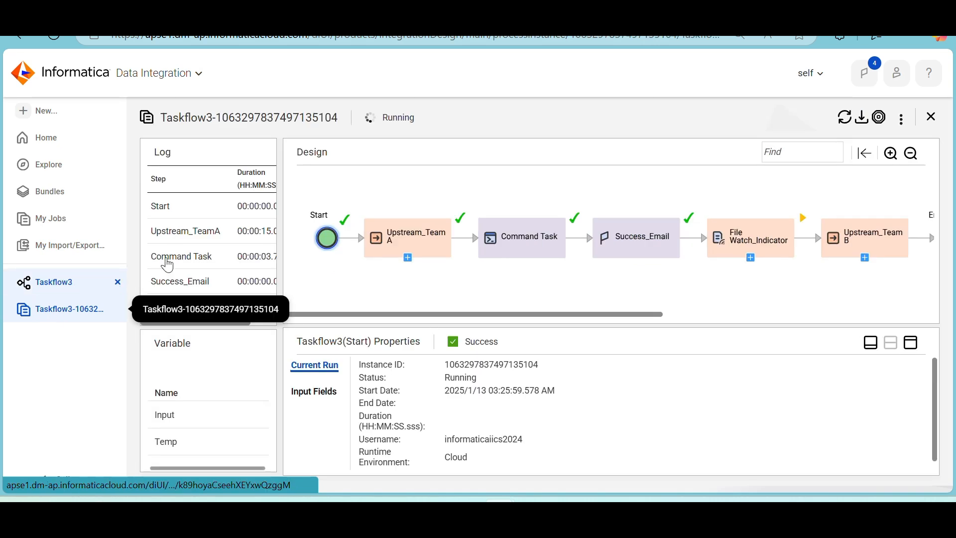
click(851, 121)
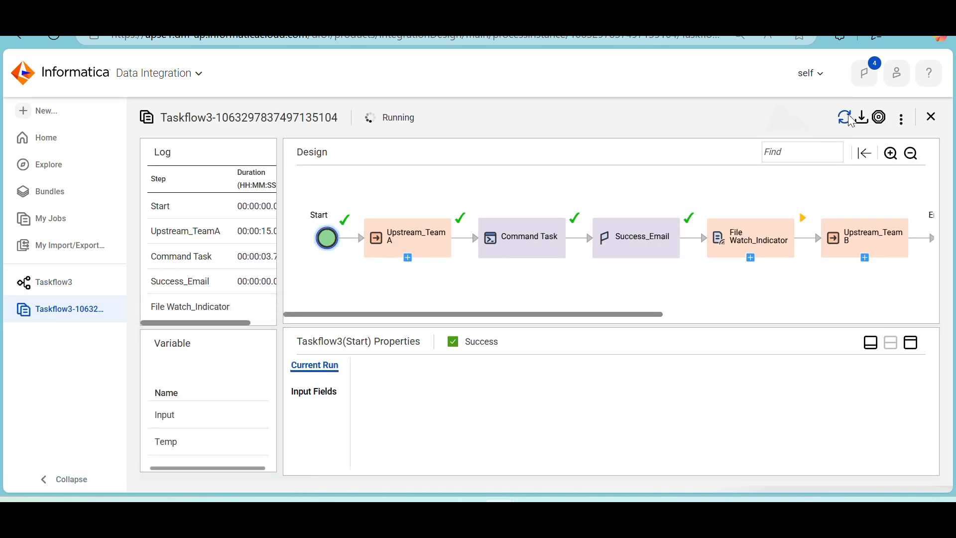
click(851, 121)
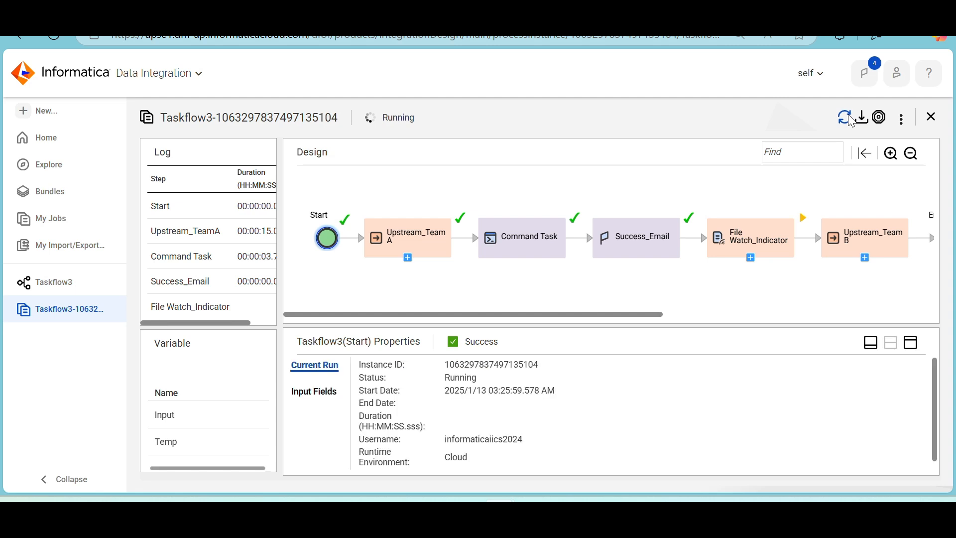
click(851, 121)
click(851, 121)
click(851, 121)
click(851, 121)
click(841, 122)
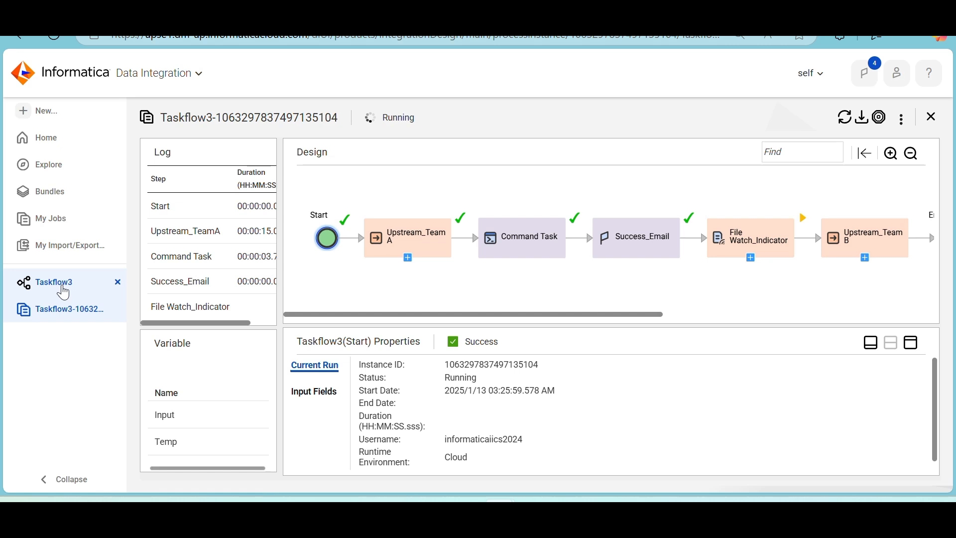
Step: Review File Watch_Indicator's input fields, events, error handling and file watch task settings in the enlarged properties of the Taskflow3 design
click(56, 282)
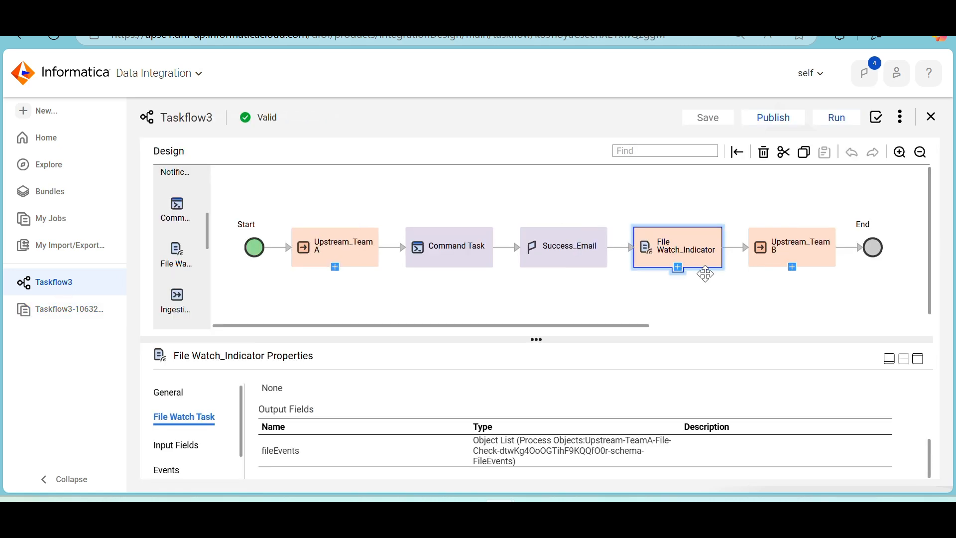
click(918, 358)
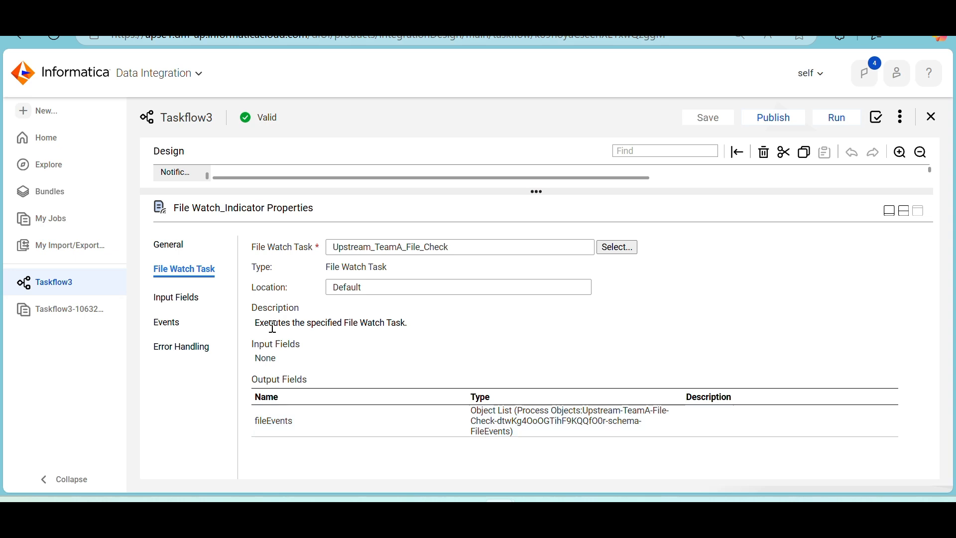
click(176, 301)
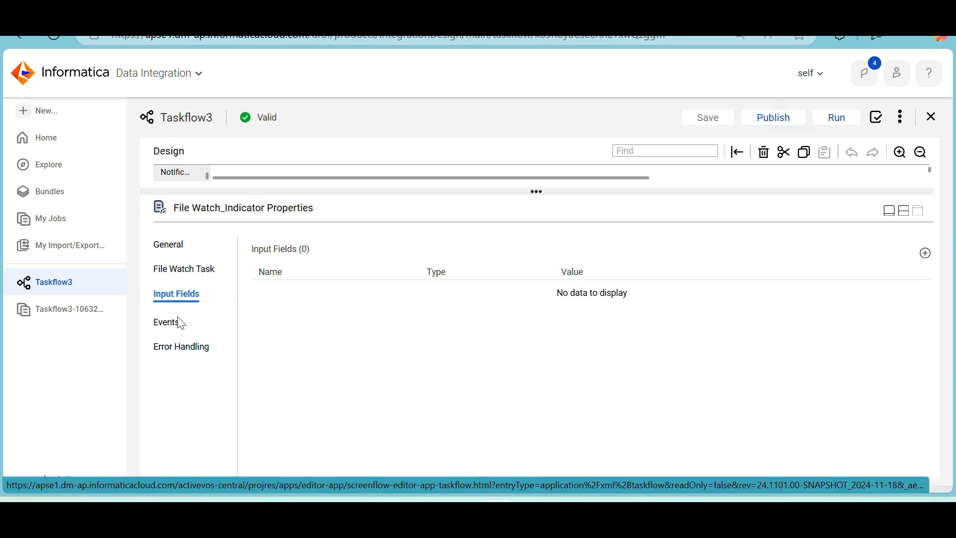
click(176, 326)
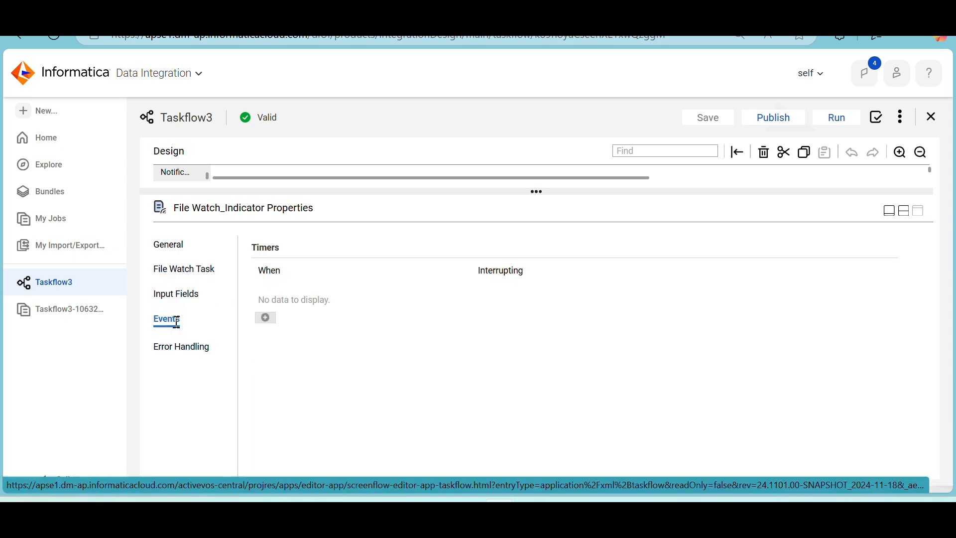
click(176, 348)
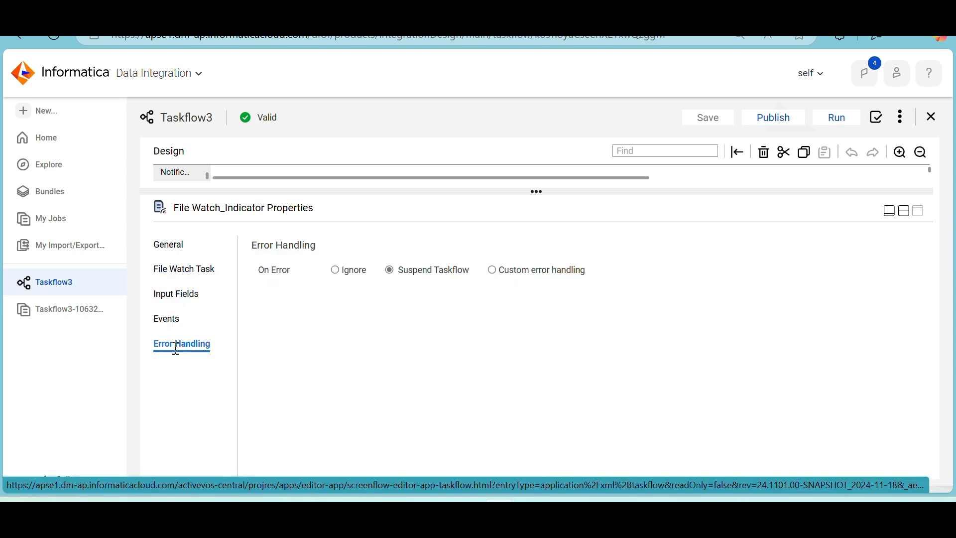
click(181, 273)
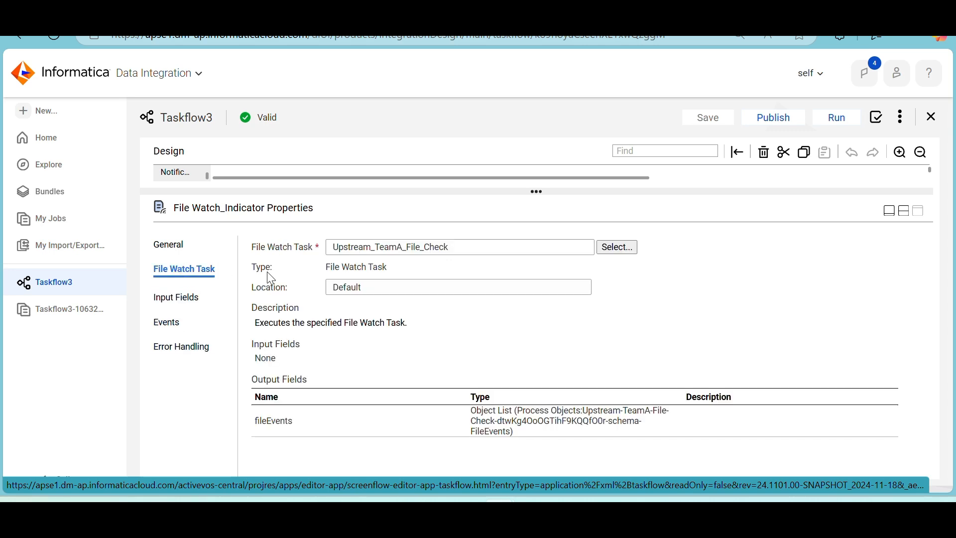
click(181, 296)
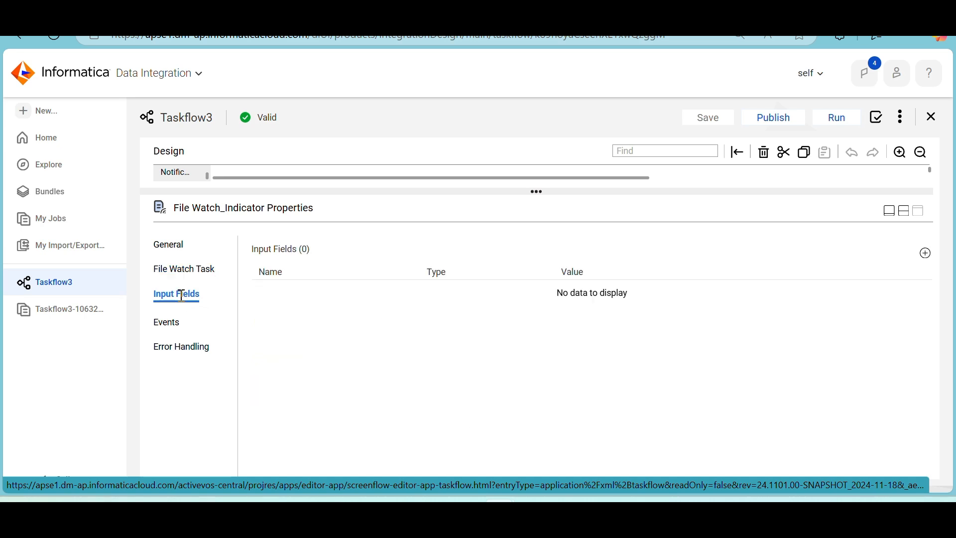
Step: Add an interrupting timer event to File Watch_Indicator that fires after 5 seconds, and restore the split design view
click(164, 328)
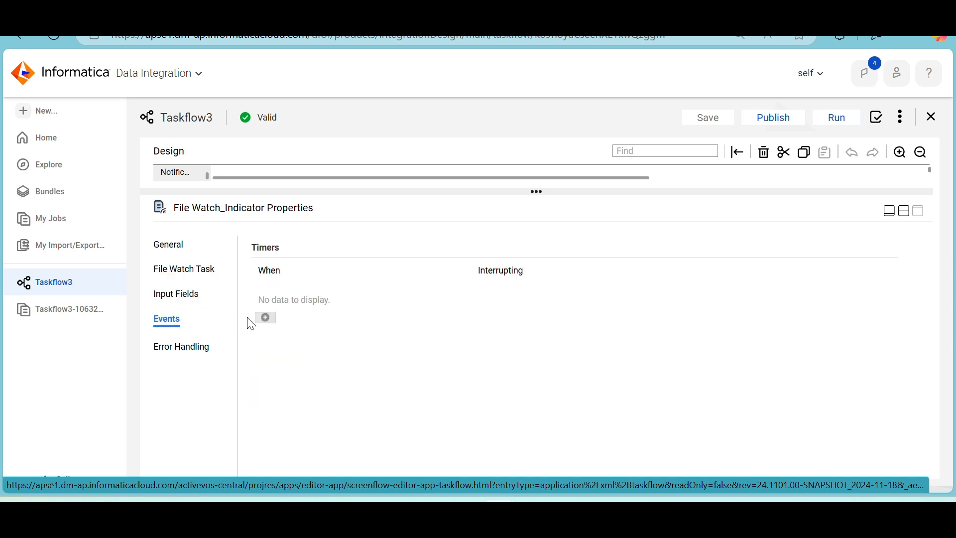
click(265, 320)
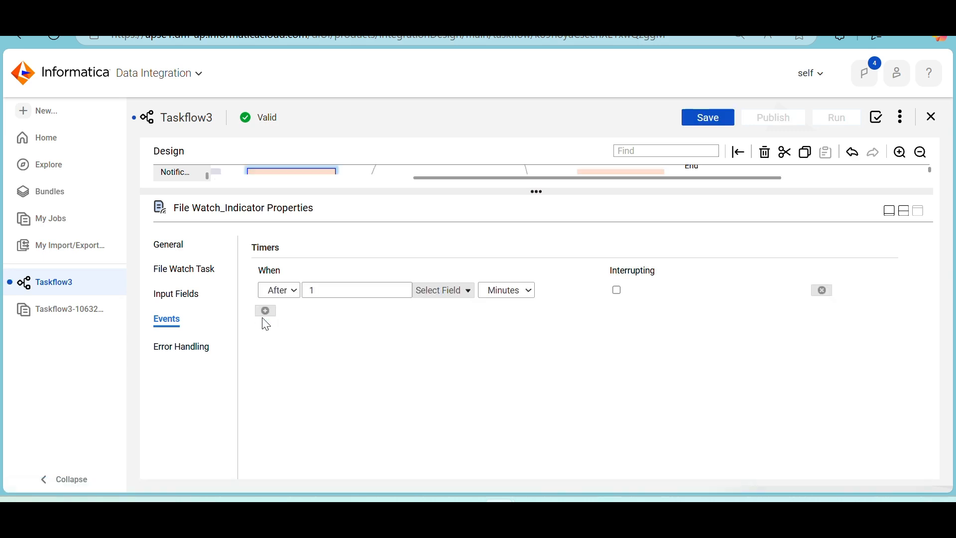
click(514, 294)
click(516, 313)
click(337, 292)
key(BackSpace)
text(5)
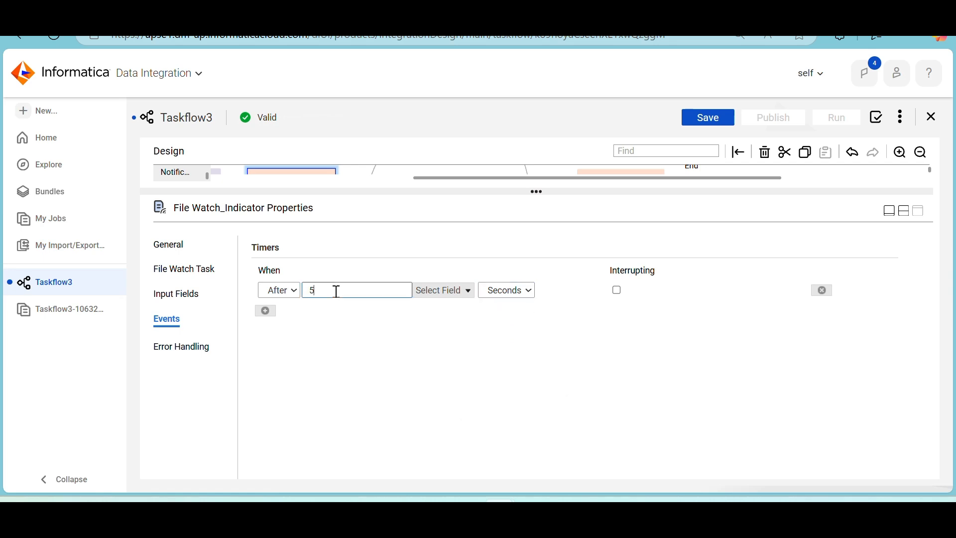
click(617, 292)
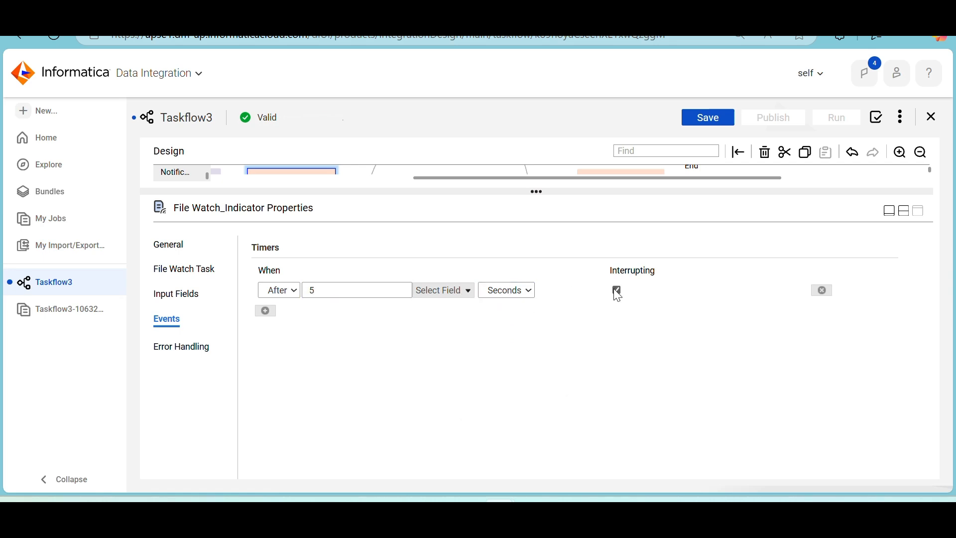
click(906, 219)
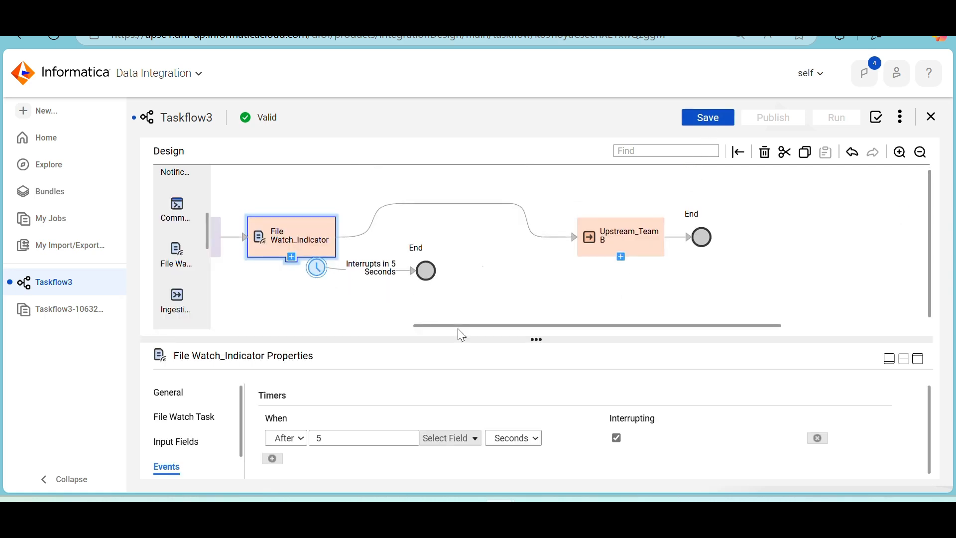
Step: Save Taskflow3 with its timer event and refresh the status of the running Taskflow3 instance
drag(458, 329, 388, 328)
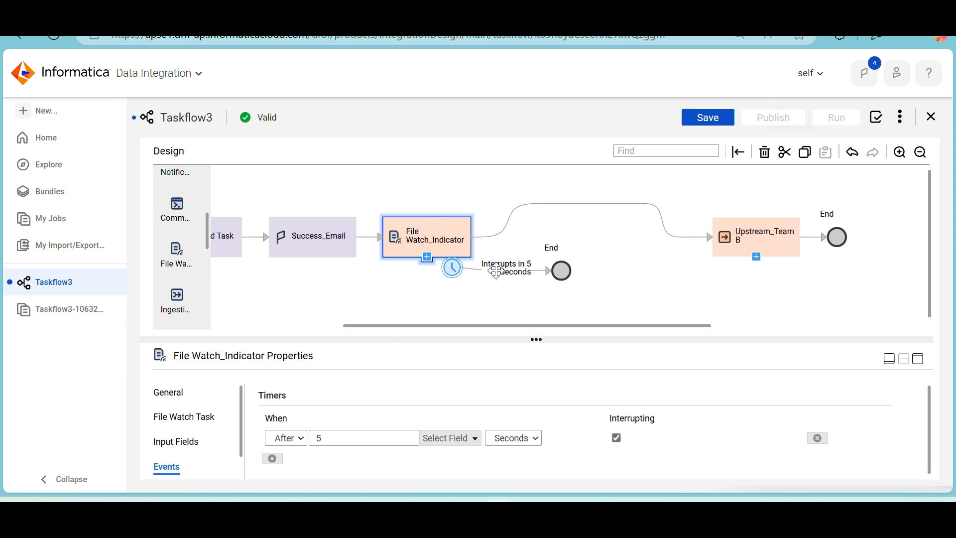
click(706, 120)
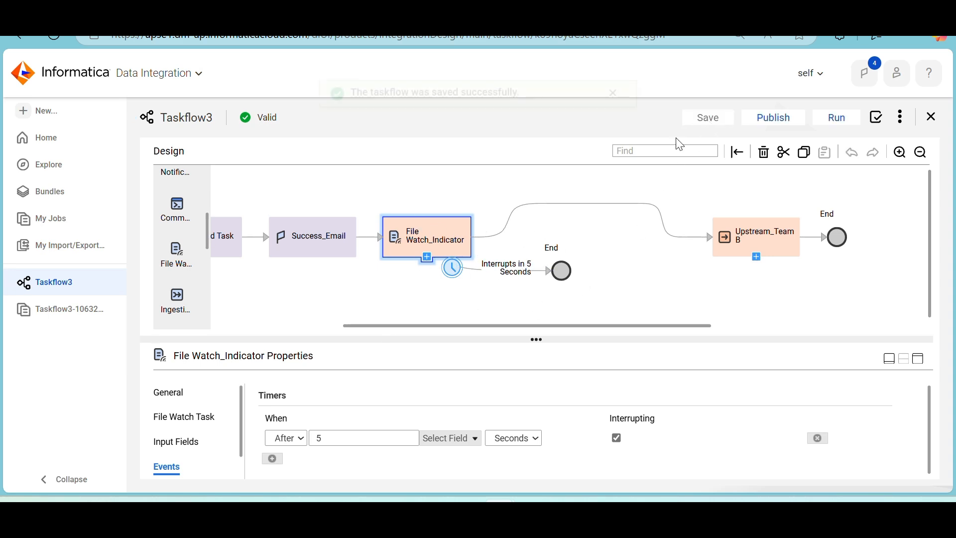
click(57, 318)
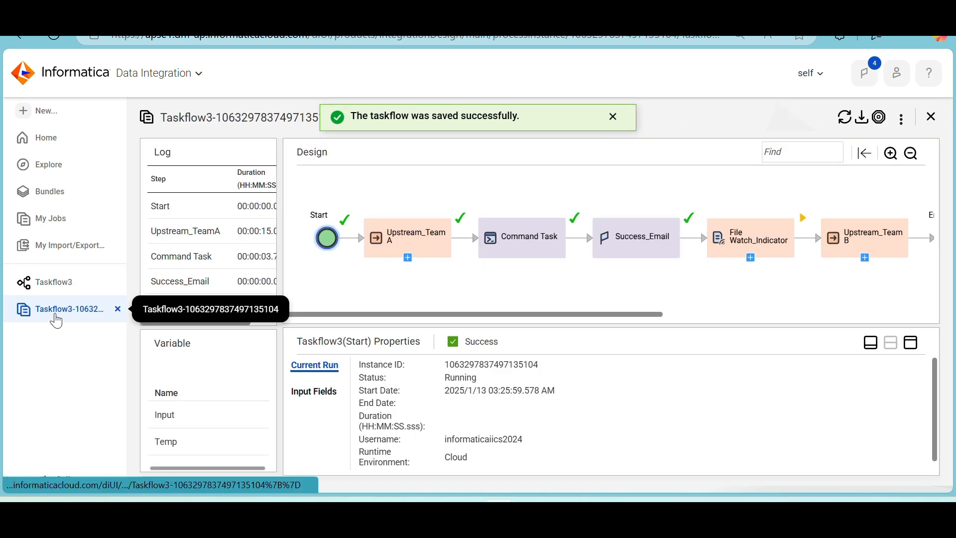
click(845, 118)
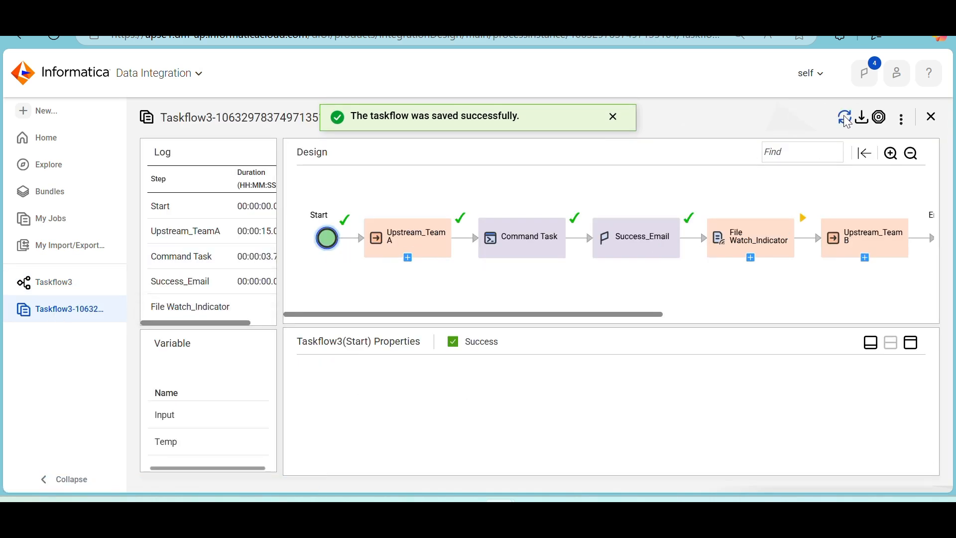
click(845, 119)
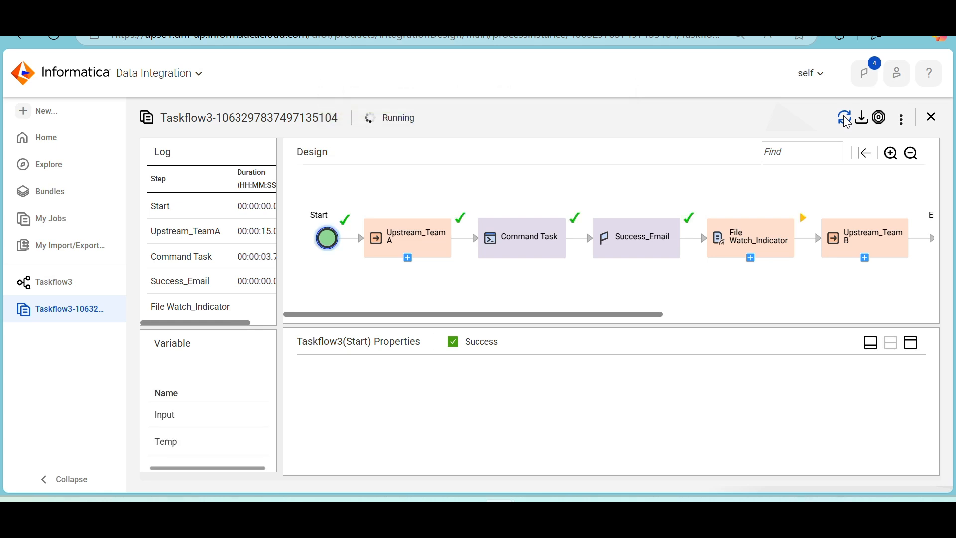
Step: Stop the running Taskflow3 instance, refresh its status and close the instance view
click(880, 118)
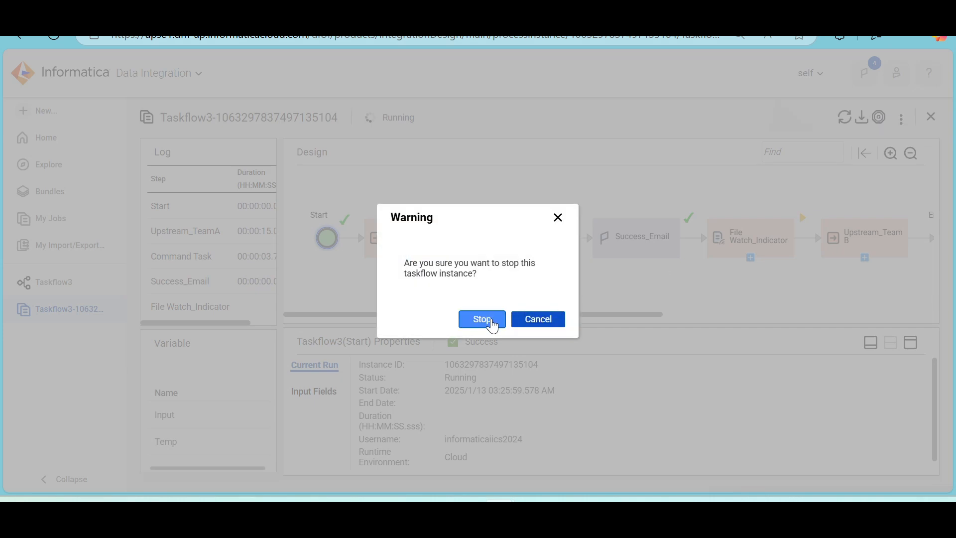
click(482, 319)
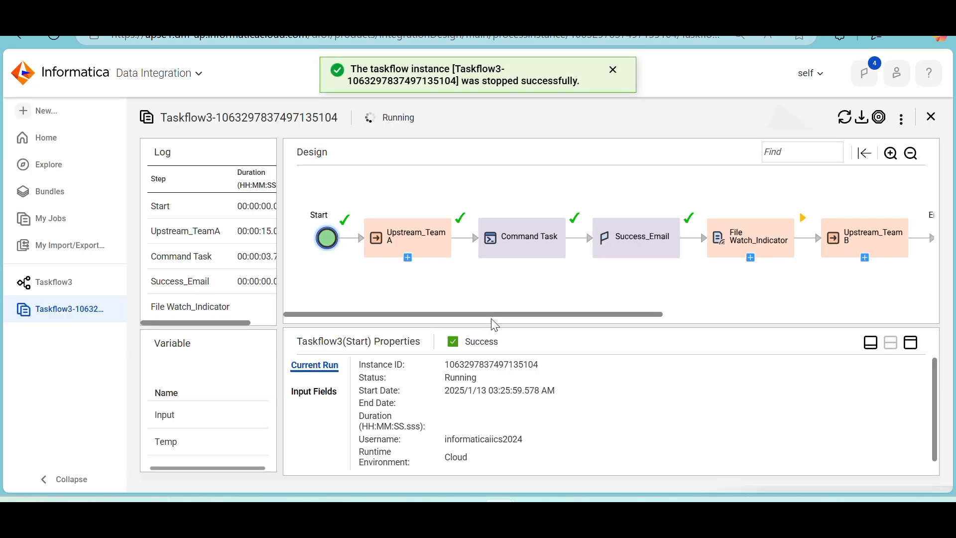
click(846, 118)
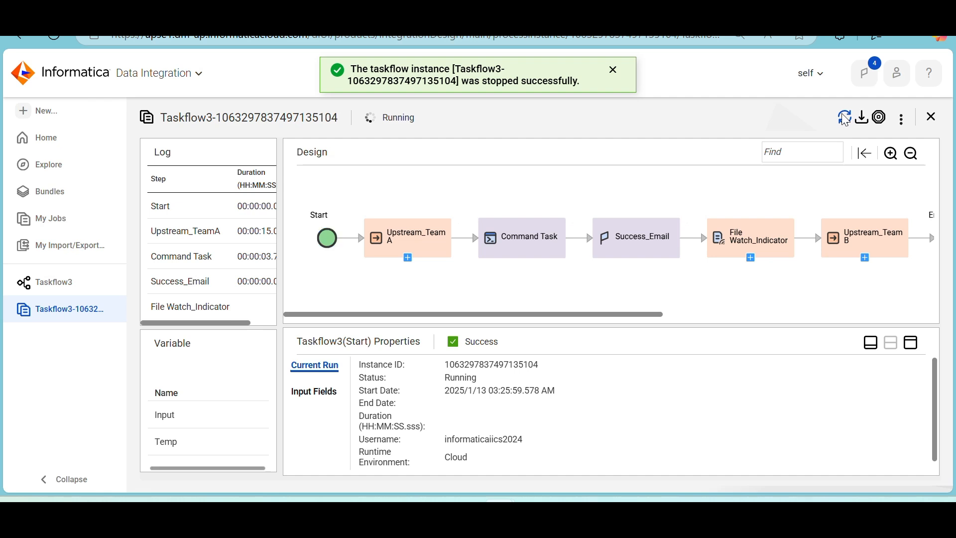
drag(595, 313, 710, 308)
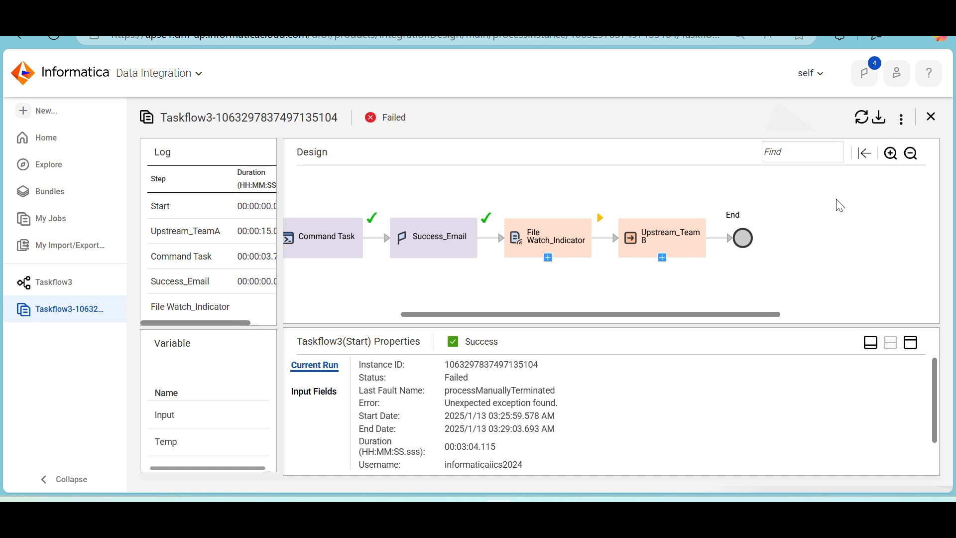
click(932, 118)
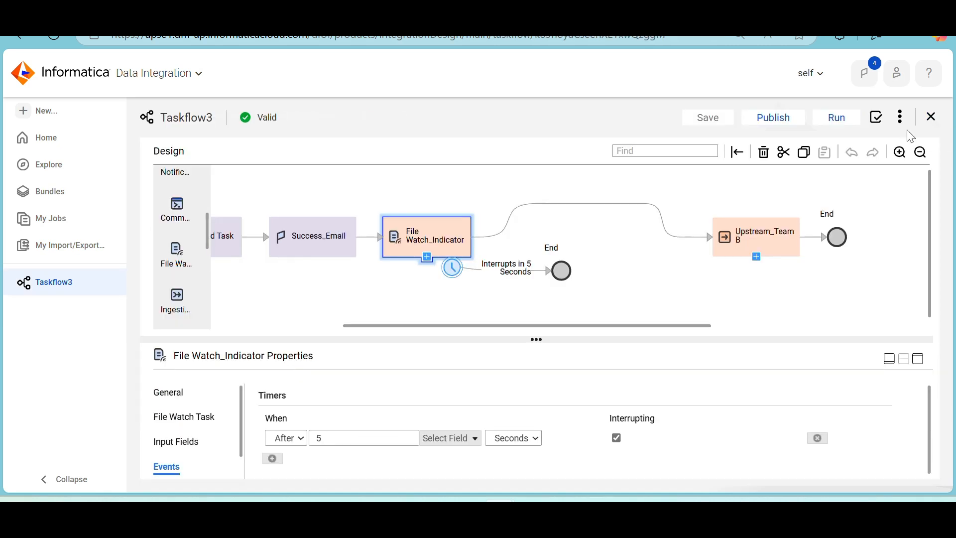
Step: Refresh the job list, examine the subtasks of the Taskflow3 job, and return to the Taskflow3 design
click(64, 217)
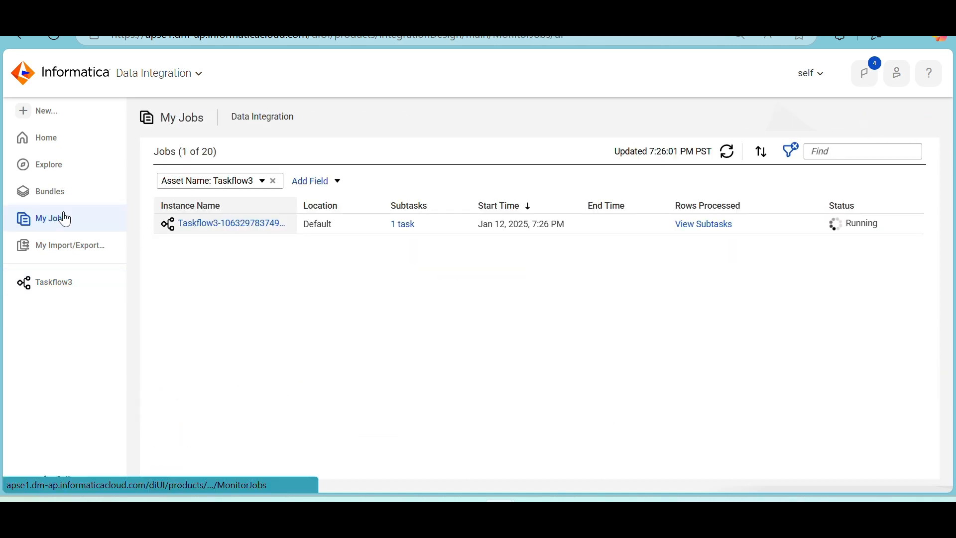
click(728, 159)
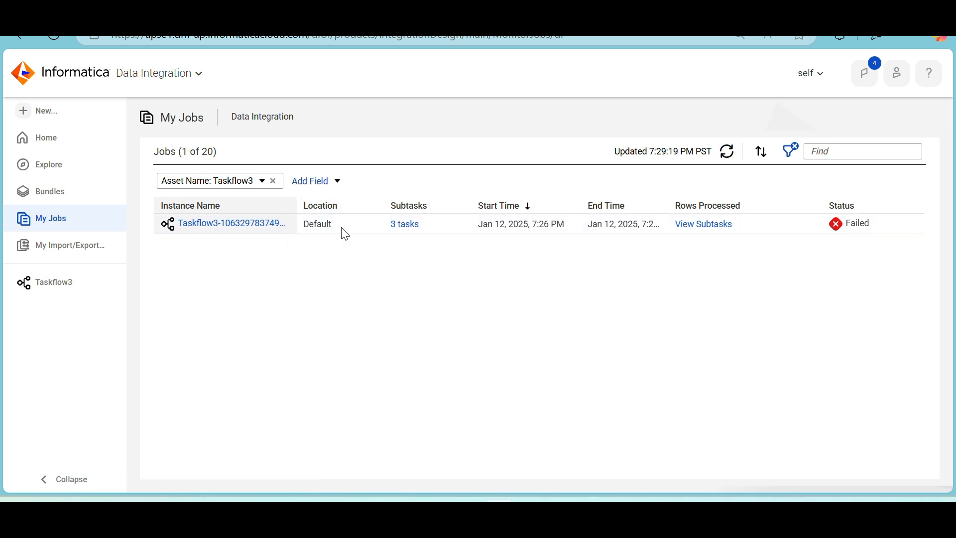
click(417, 226)
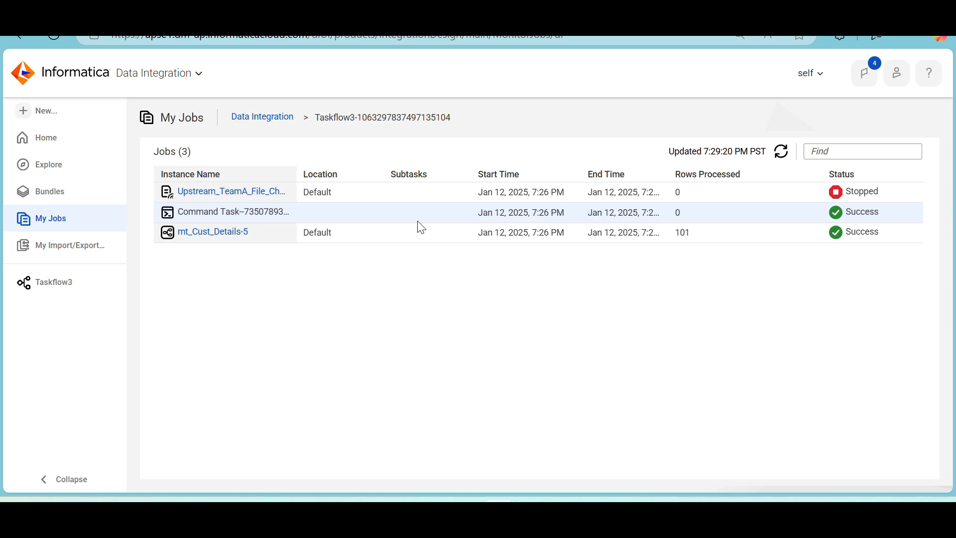
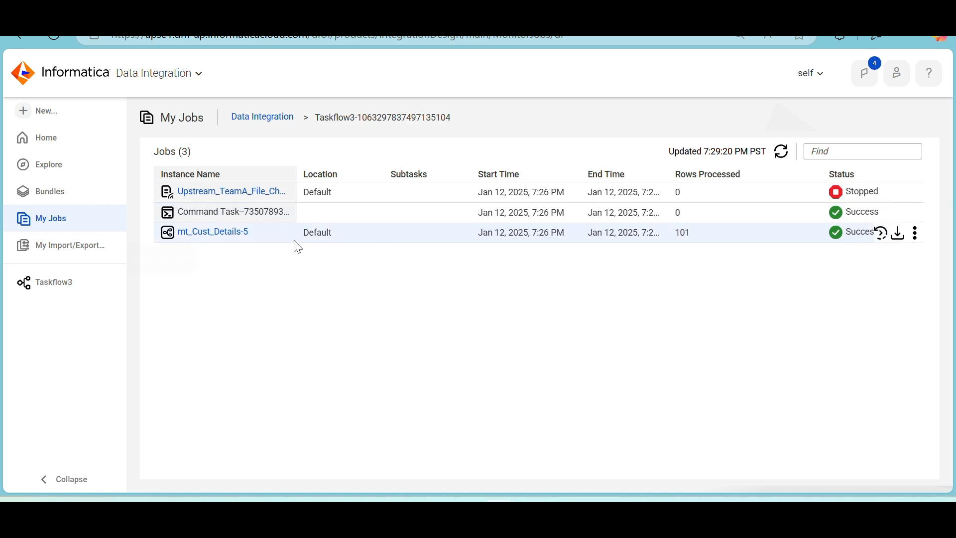
click(45, 284)
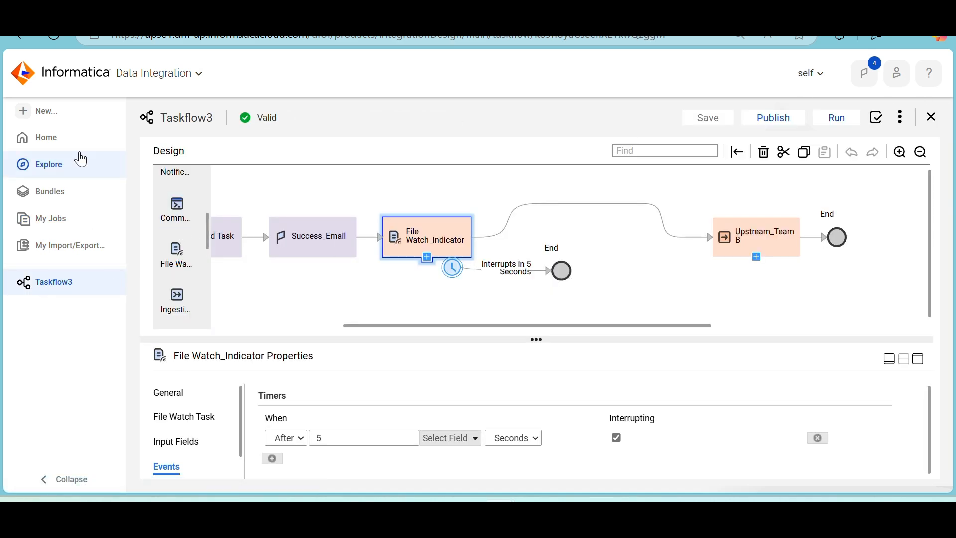
Step: Open the Upstream_TeamA_File_Check listener from the recent assets and compare its rule with the touch file in File Explorer's Source_Files folder
click(57, 140)
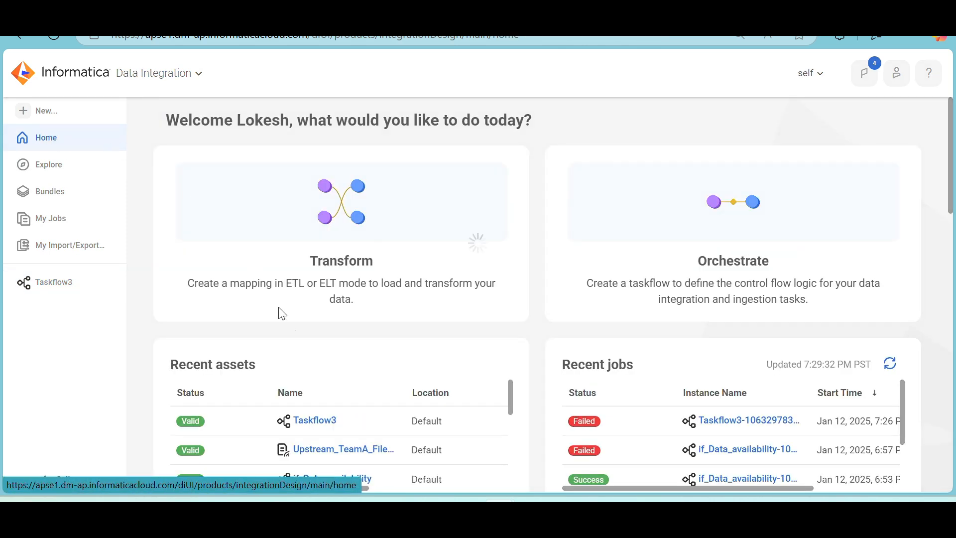
click(358, 451)
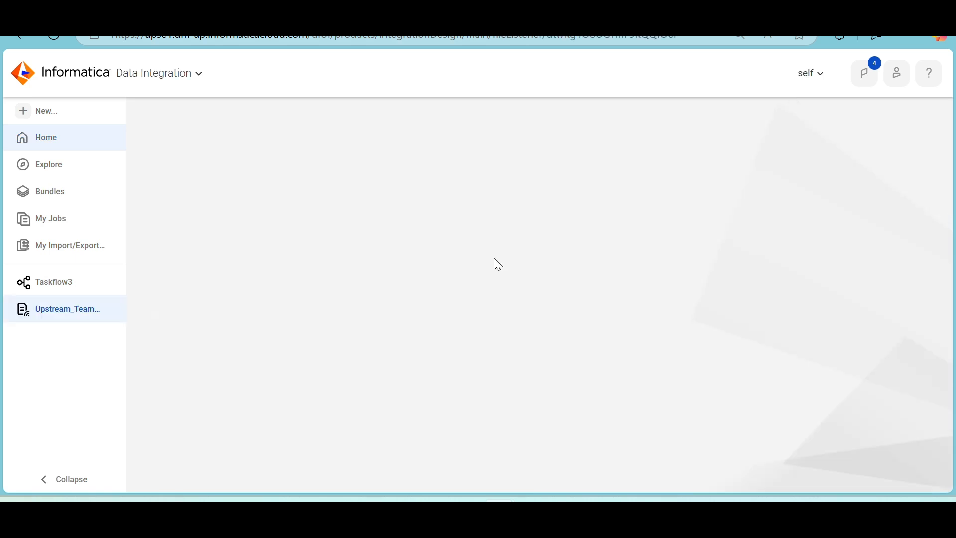
scroll(371, 285, down, 3)
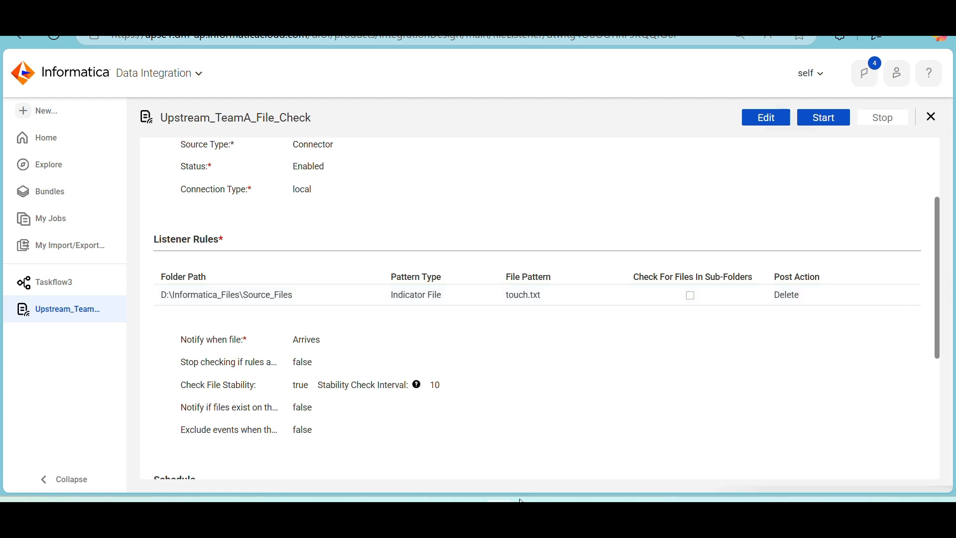
key(alt+Tab)
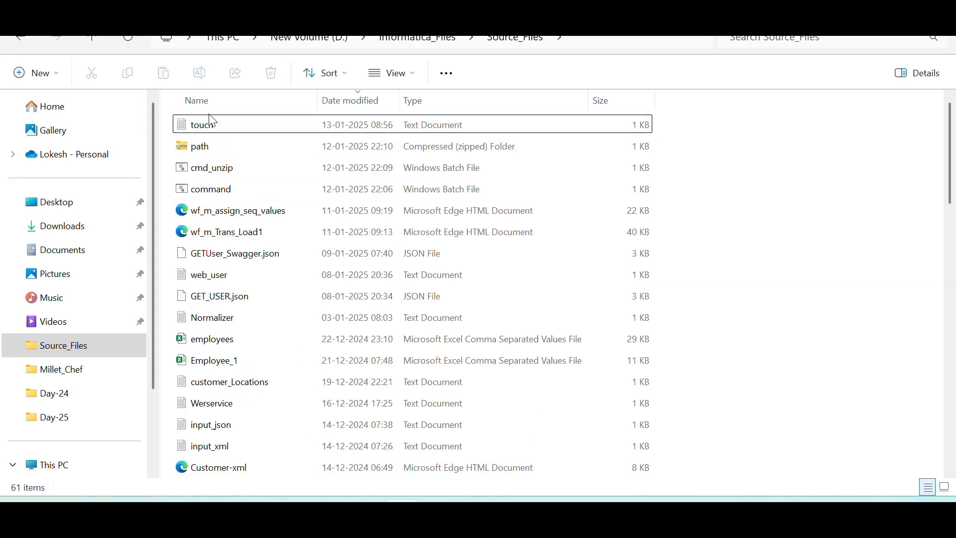
click(209, 130)
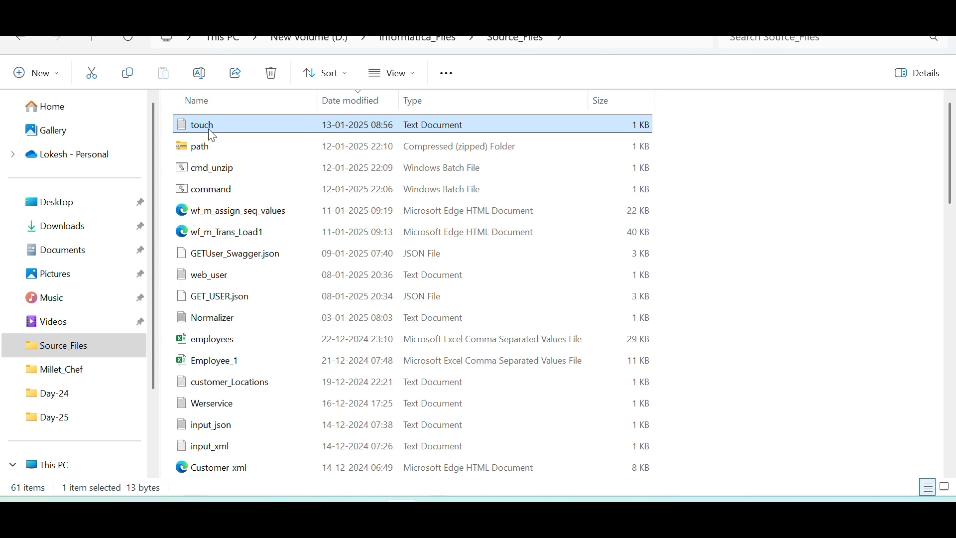
key(alt+Tab)
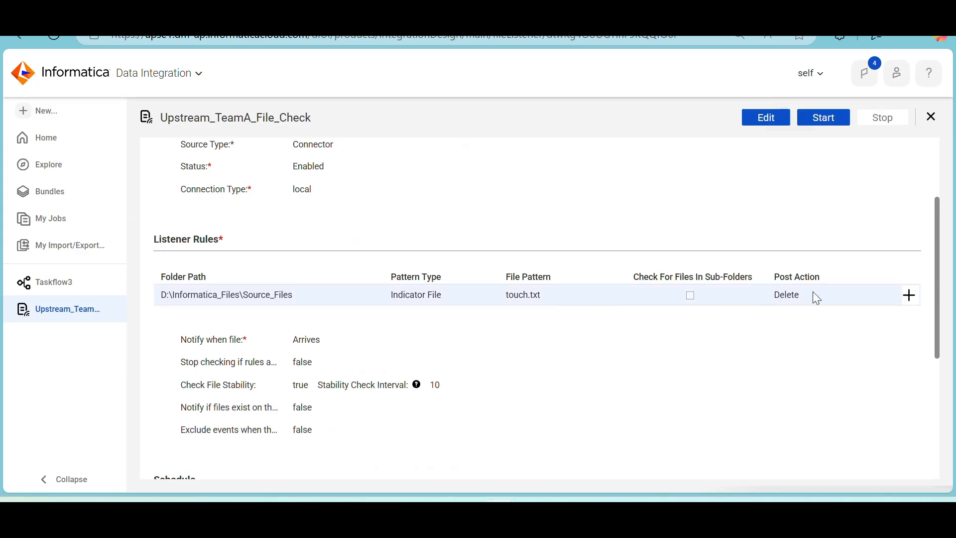
Step: Change the listener rule's file pattern to touch in Upstream_TeamA_File_Check and save it, accepting a new folder snapshot
click(769, 121)
scroll(587, 334, down, 3)
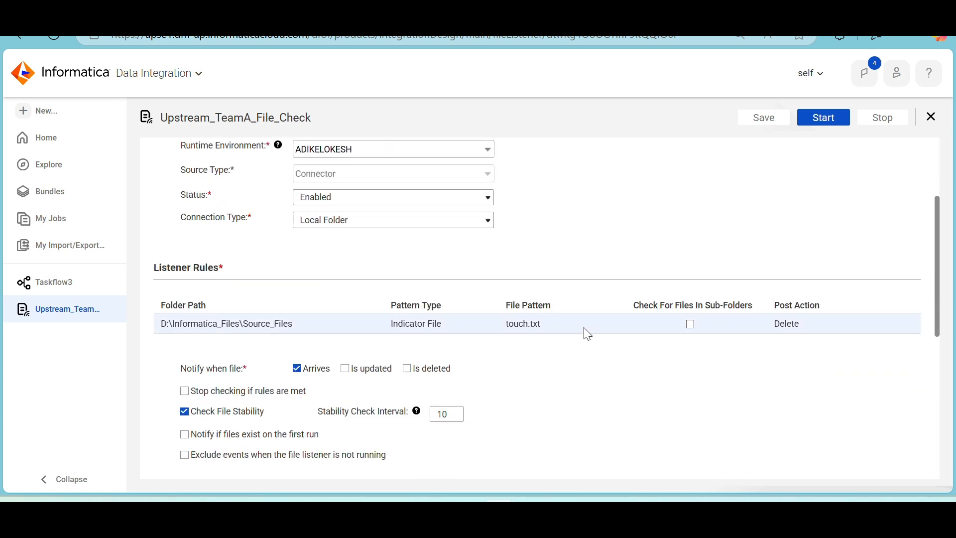
click(548, 327)
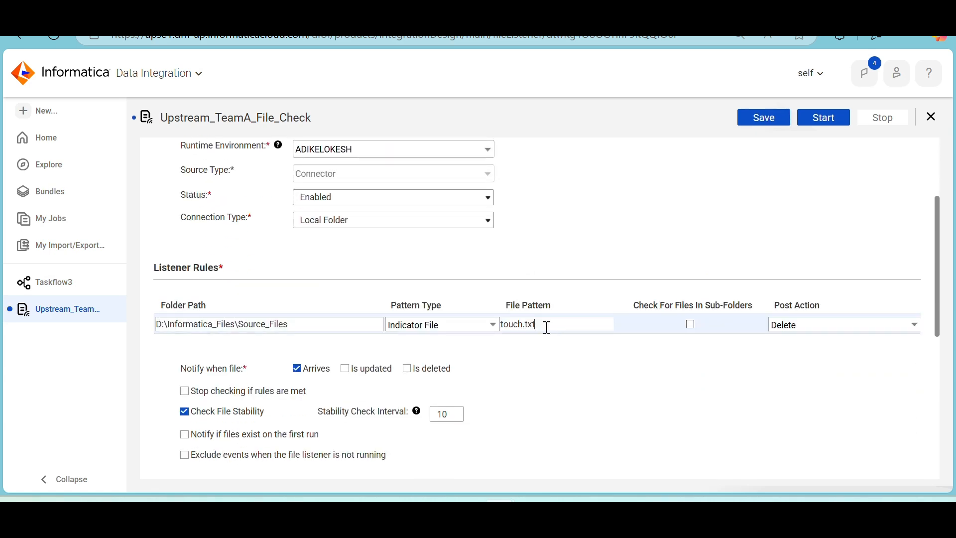
click(681, 225)
click(766, 124)
click(519, 344)
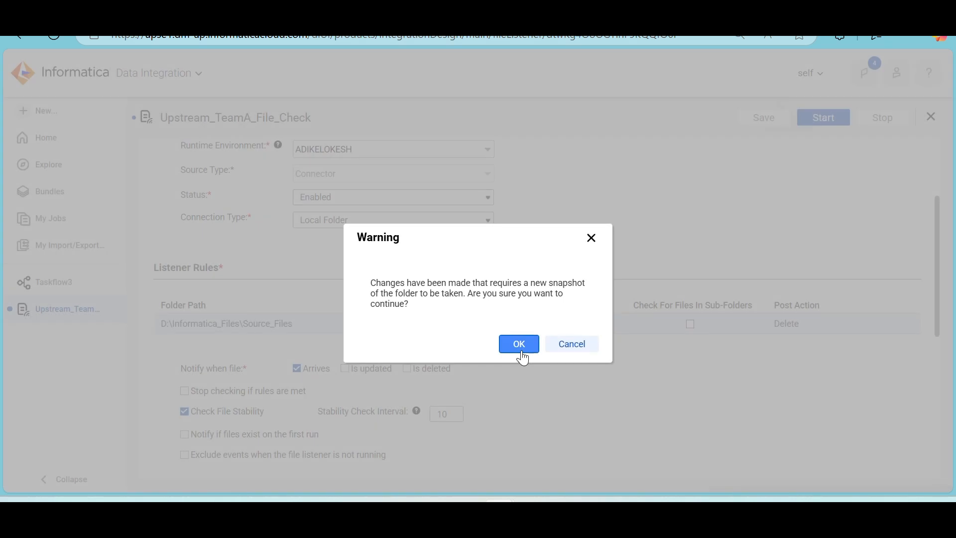
click(521, 351)
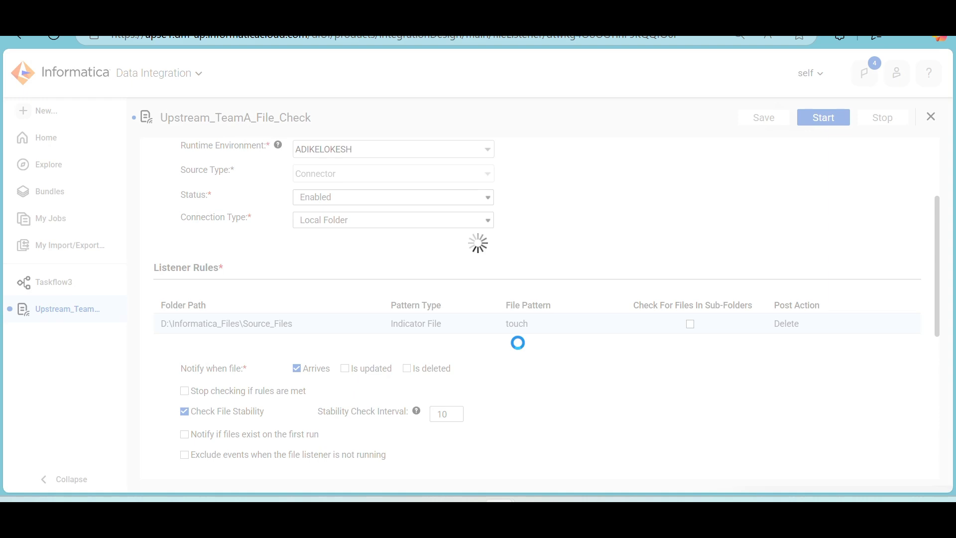
scroll(519, 344, up, 3)
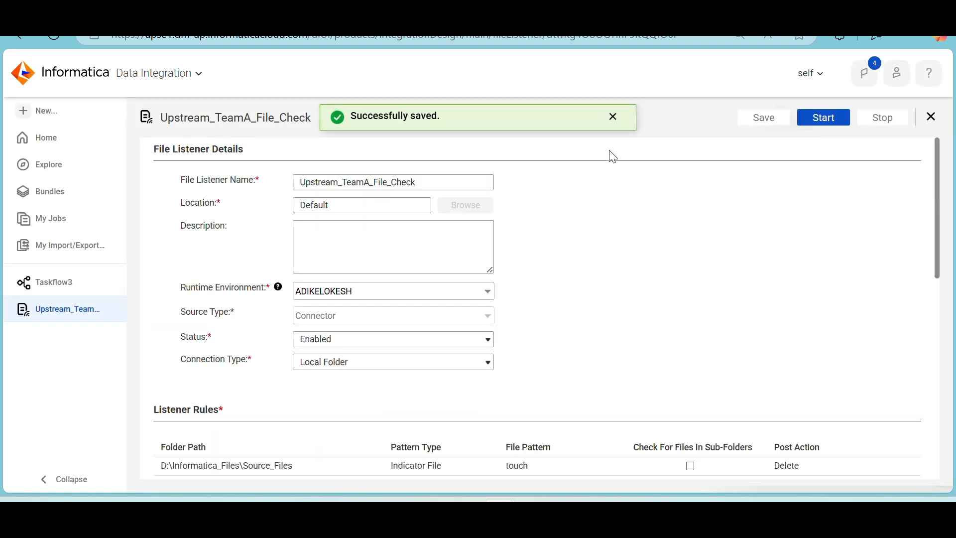
Step: Delete the touch text file from Source_Files in File Explorer, close the file listener and return to the Taskflow3 design
key(alt+Tab)
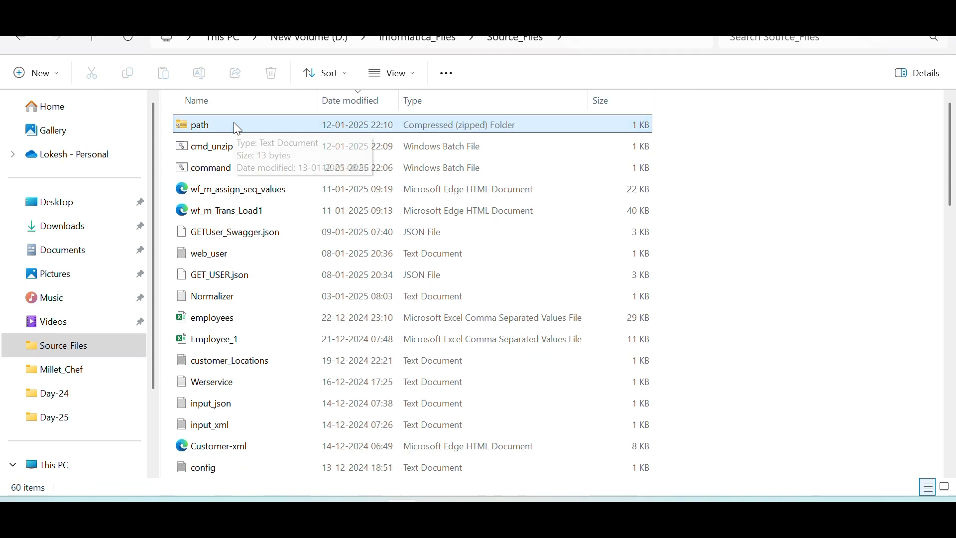
key(alt+Tab)
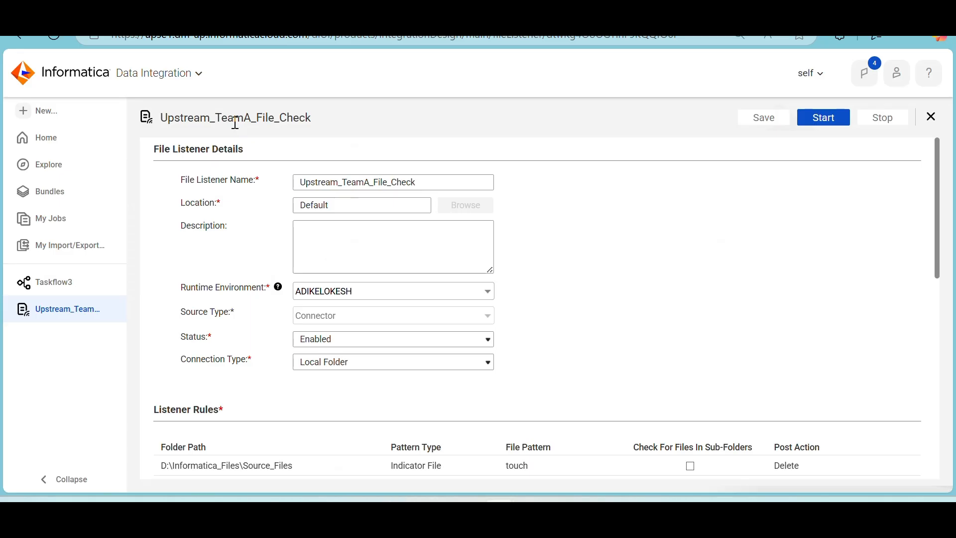
click(931, 120)
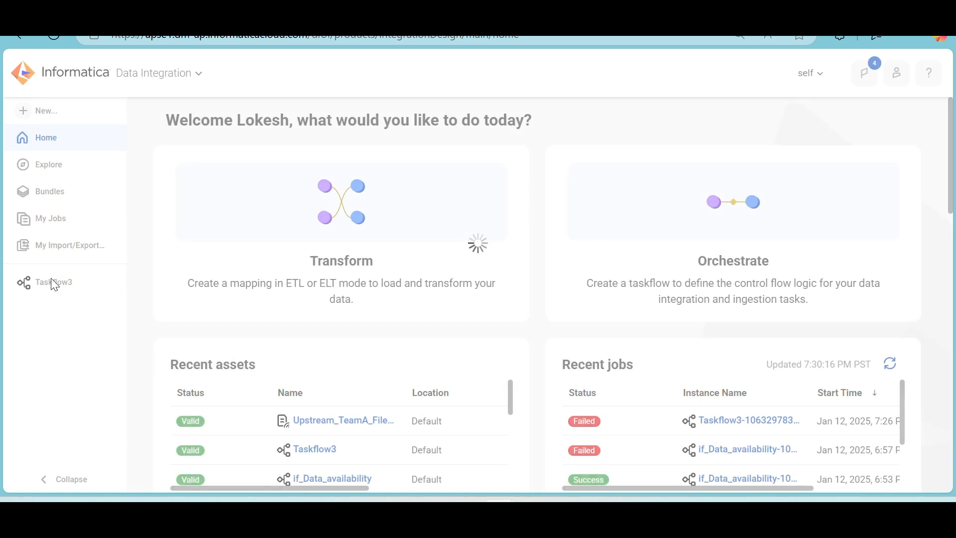
click(52, 285)
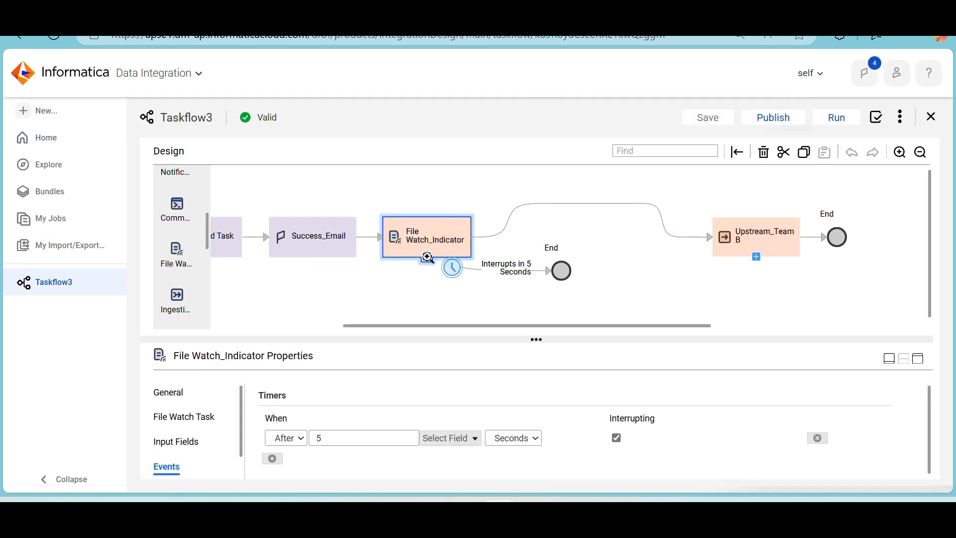
Step: Open the listener linked to File Watch_Indicator, check its details and rules in edit mode, and close it
click(427, 257)
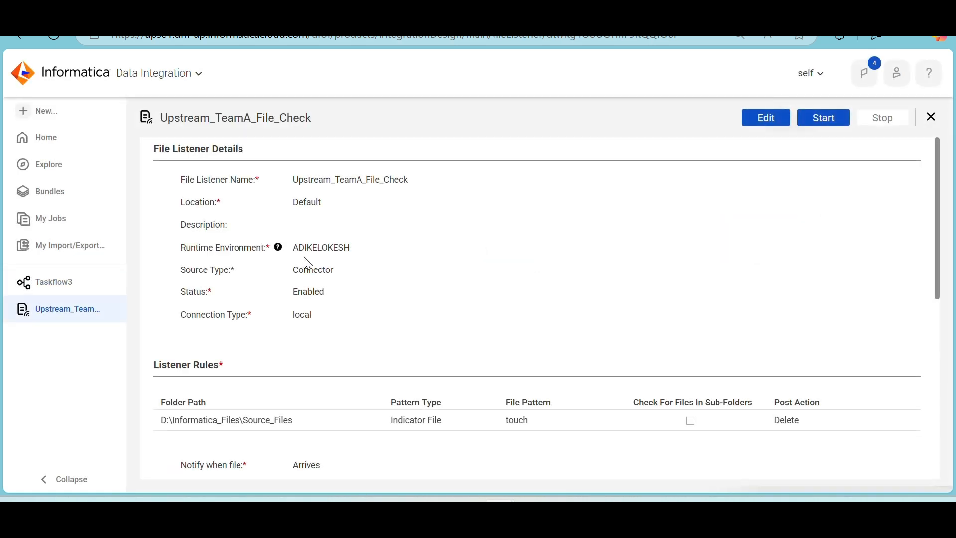
click(773, 126)
scroll(386, 334, down, 3)
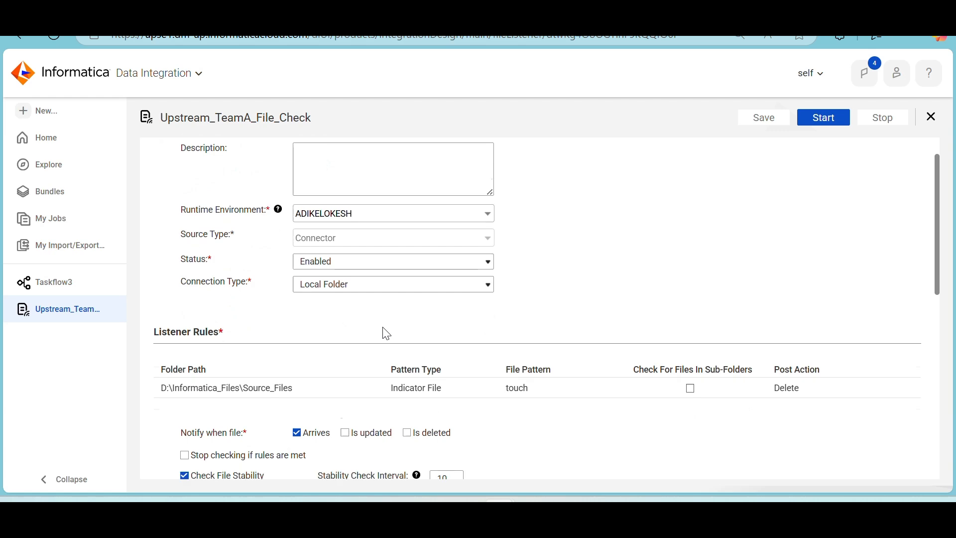
click(933, 118)
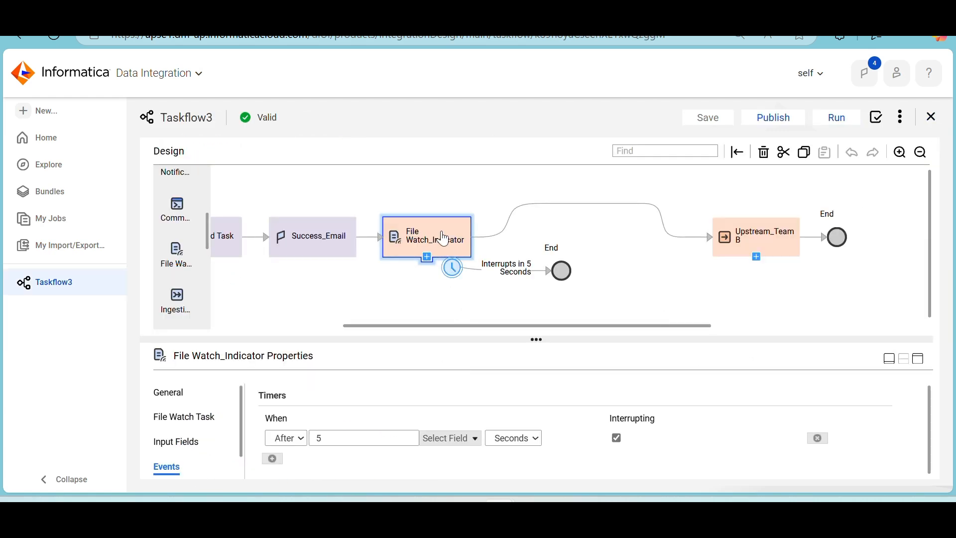
Step: Reassign Upstream_TeamA_File_Check as the file watch task of the File Watch_Indicator step
click(183, 418)
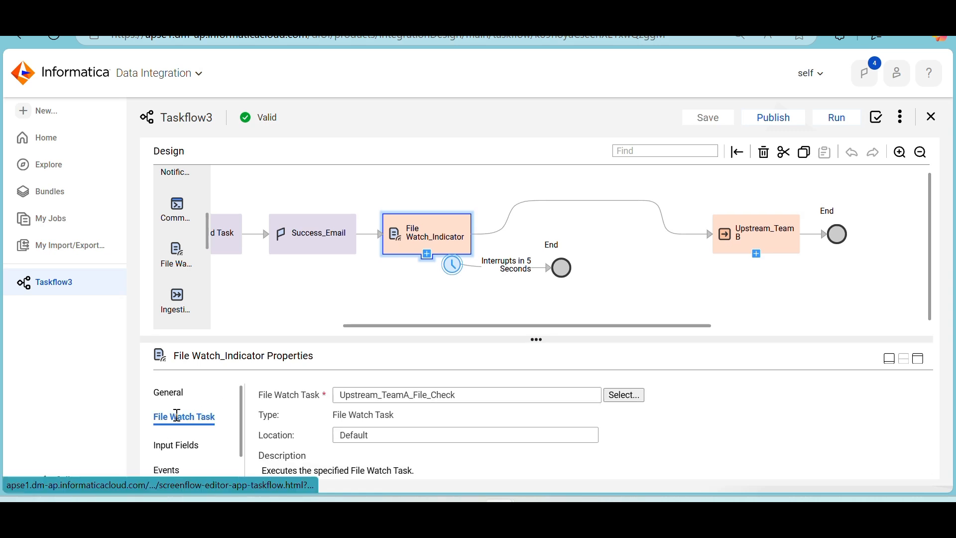
click(624, 398)
click(209, 233)
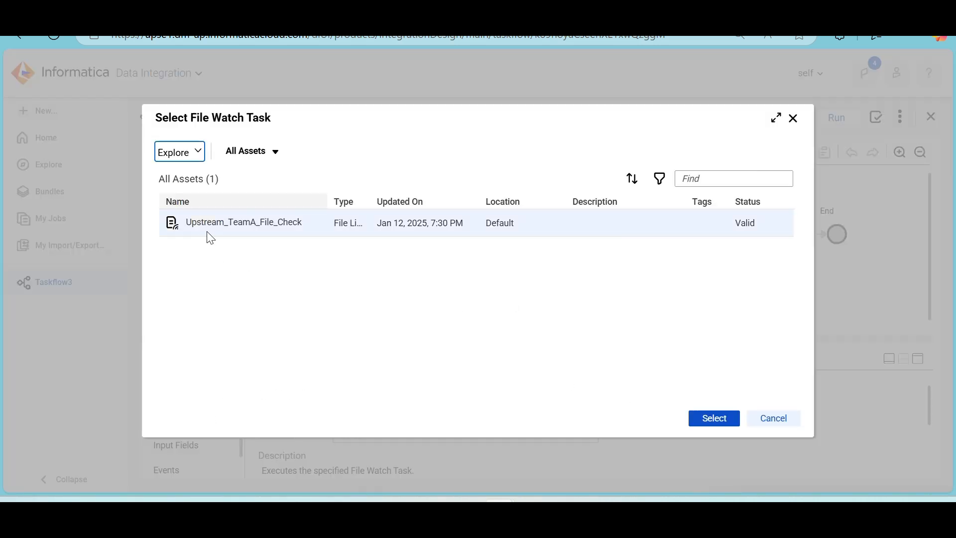
click(717, 419)
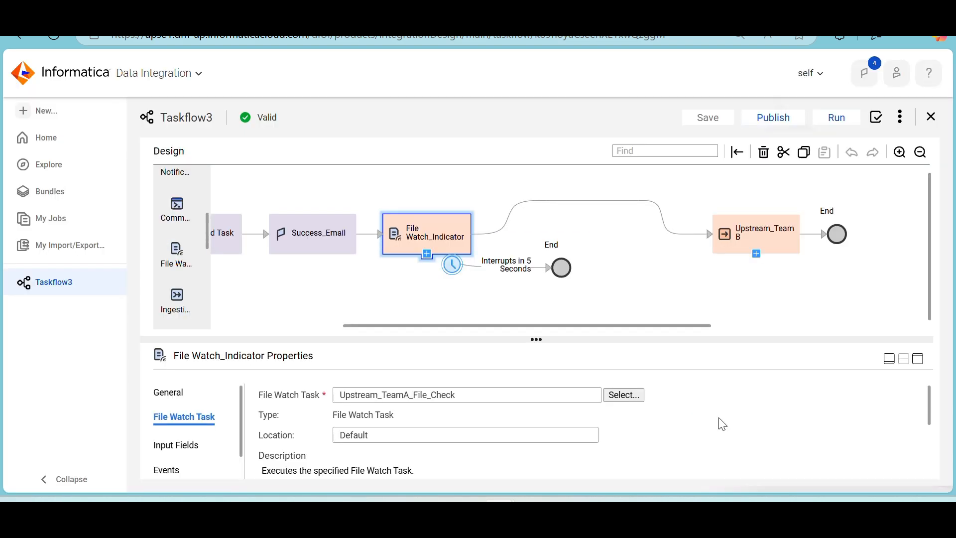
scroll(608, 429, down, 3)
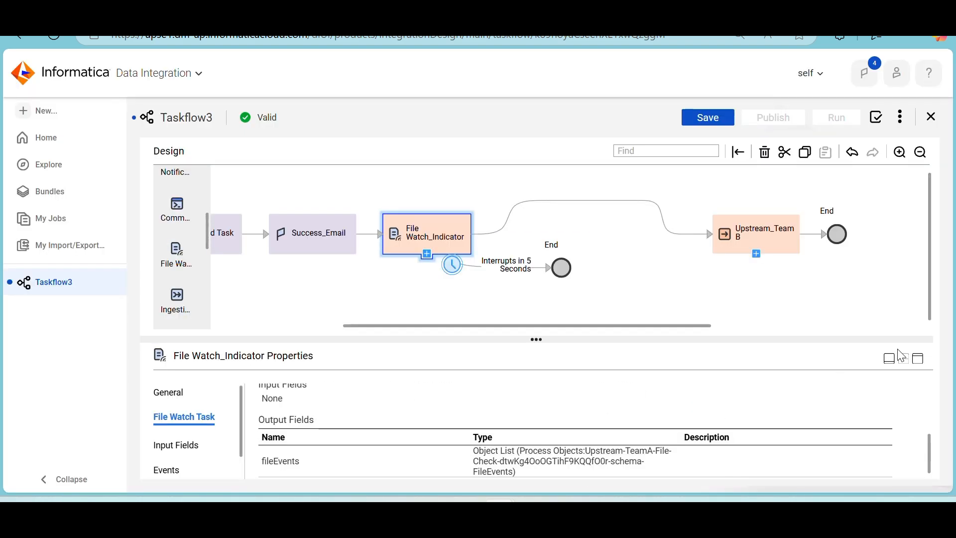
Step: Review File Watch_Indicator's output fields and timer event in the enlarged properties, restore the split layout and save the taskflow
click(921, 368)
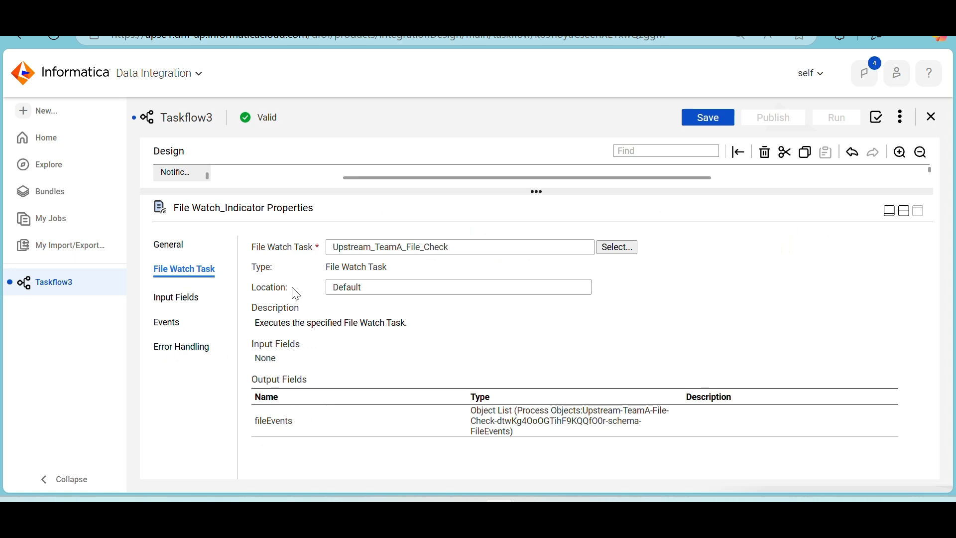
click(174, 324)
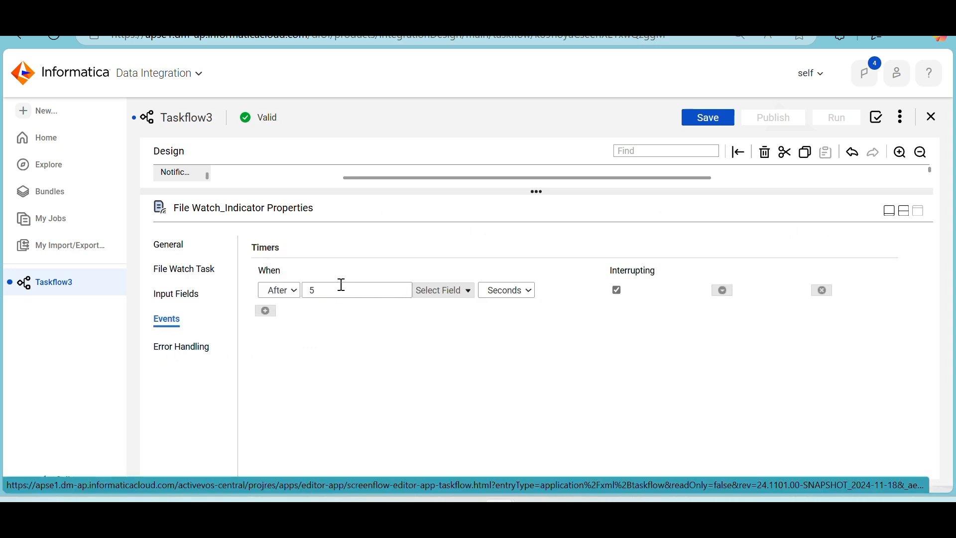
click(906, 213)
click(699, 121)
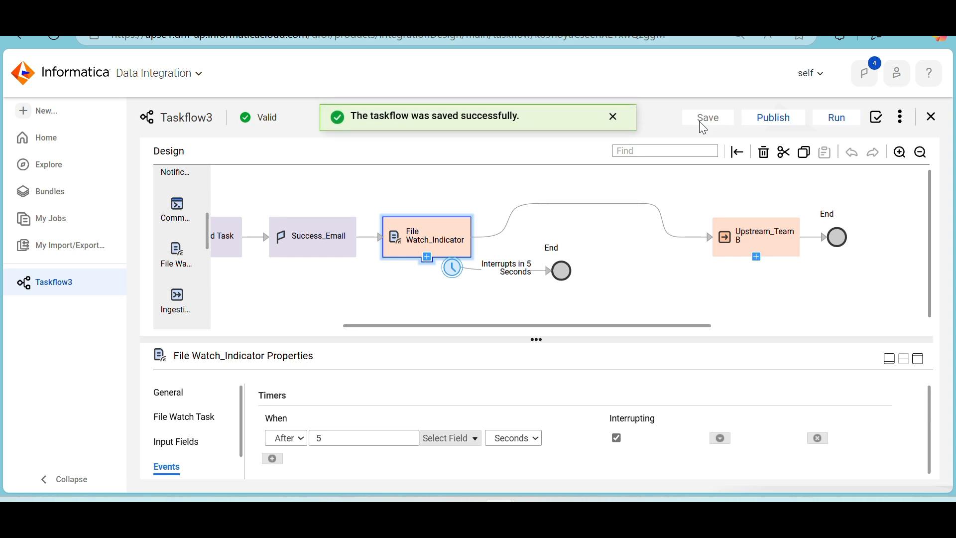
click(258, 301)
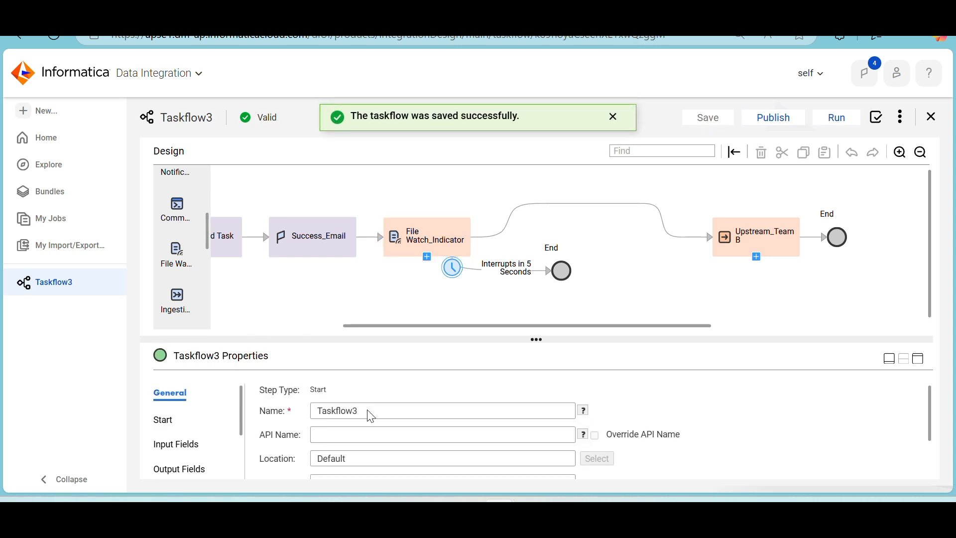
drag(371, 416, 316, 417)
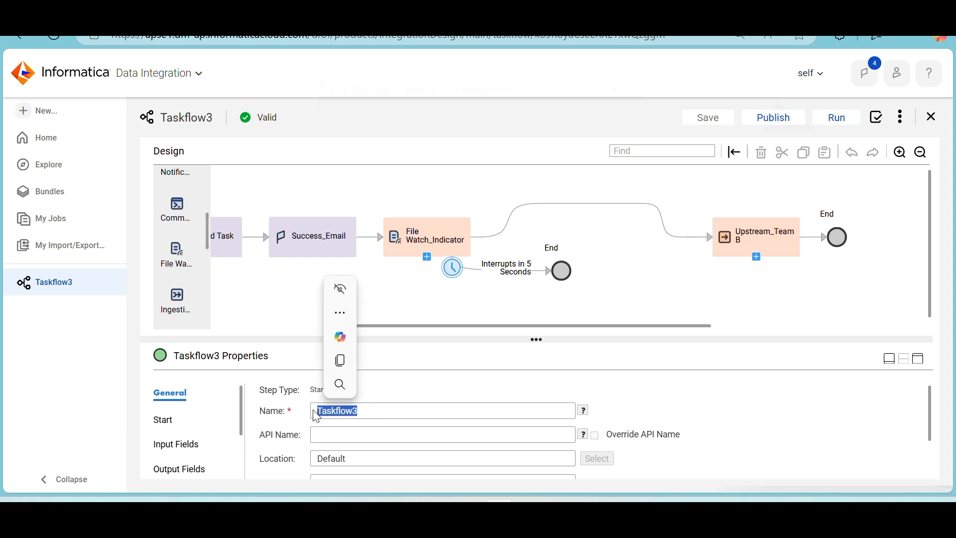
click(340, 384)
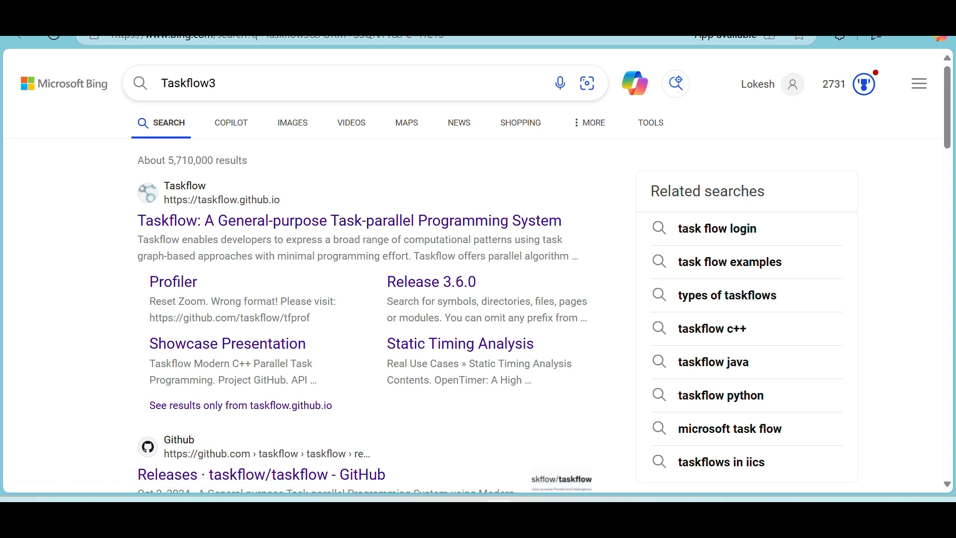
click(129, 21)
click(377, 418)
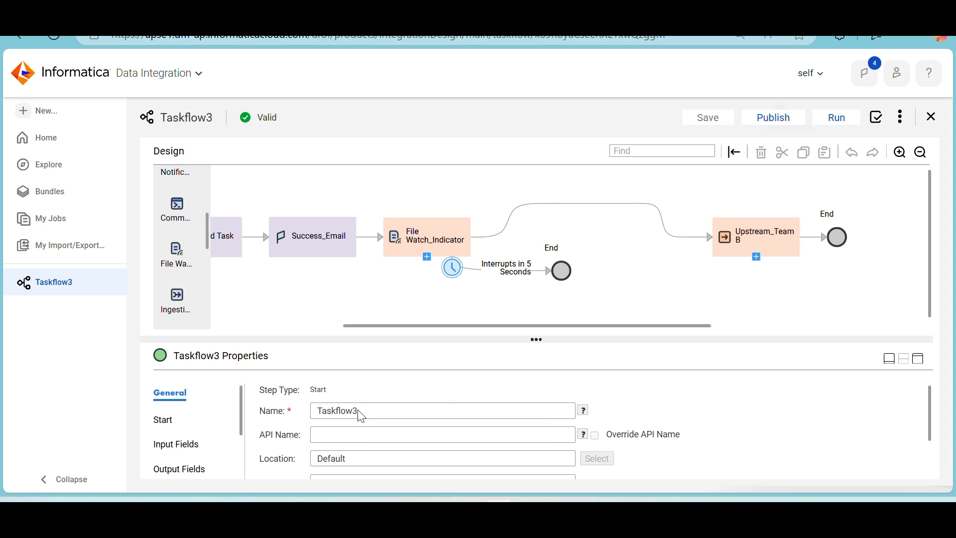
click(169, 420)
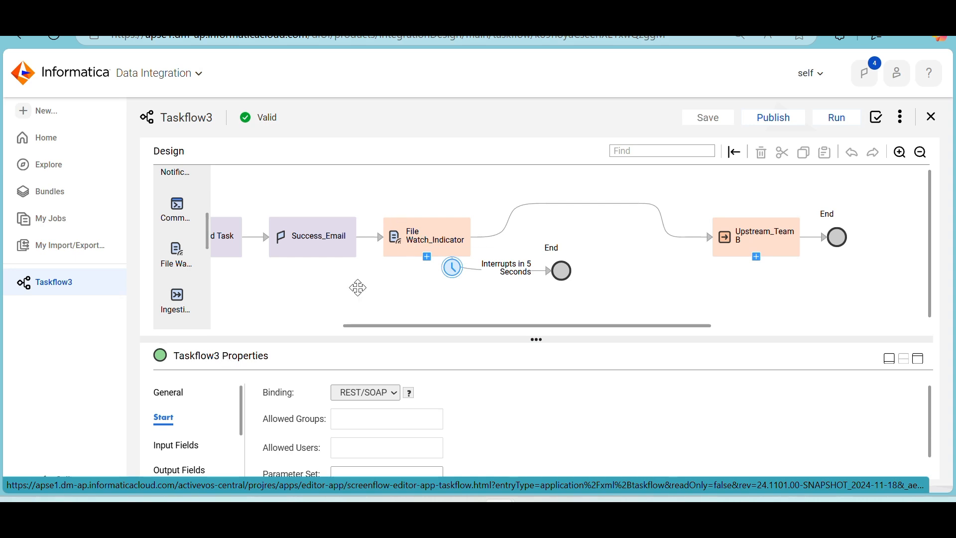
drag(401, 326, 238, 319)
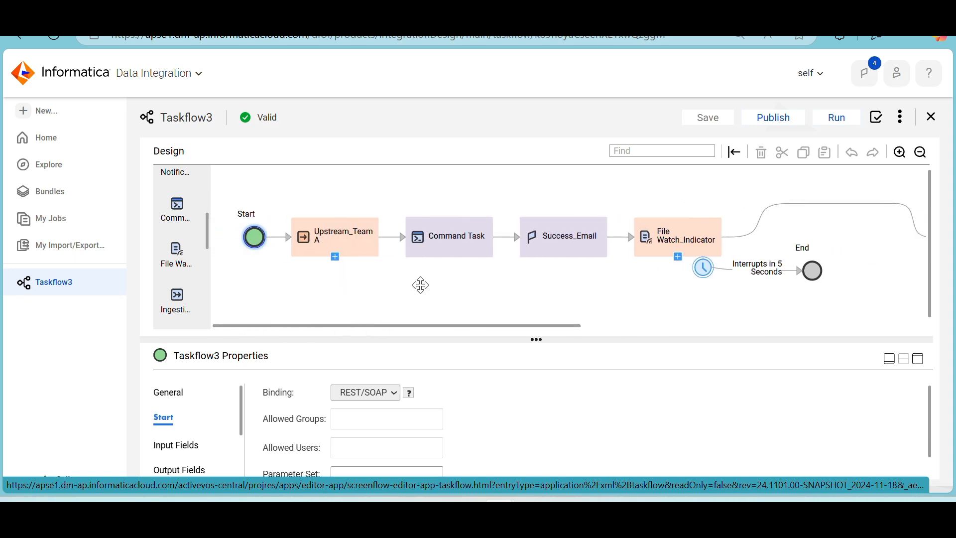
click(363, 248)
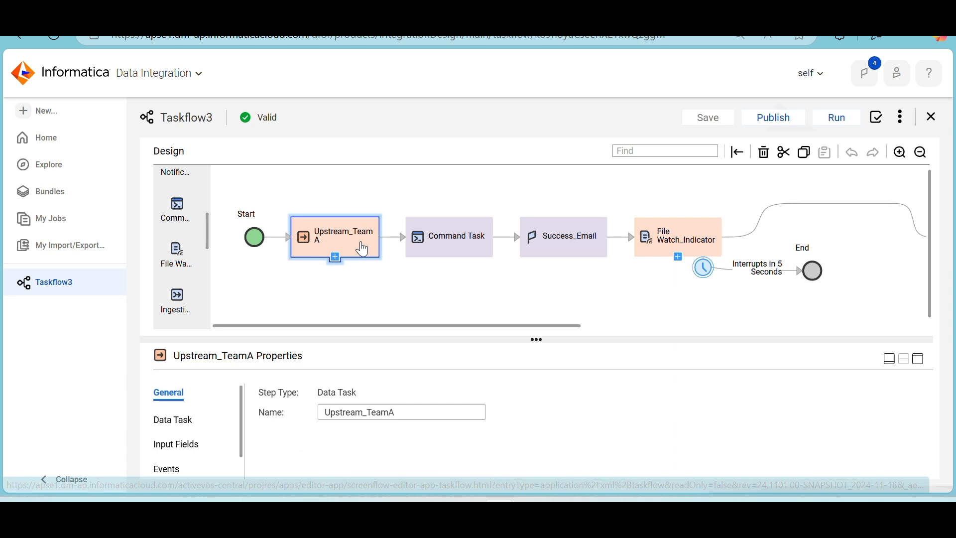
click(432, 287)
click(180, 395)
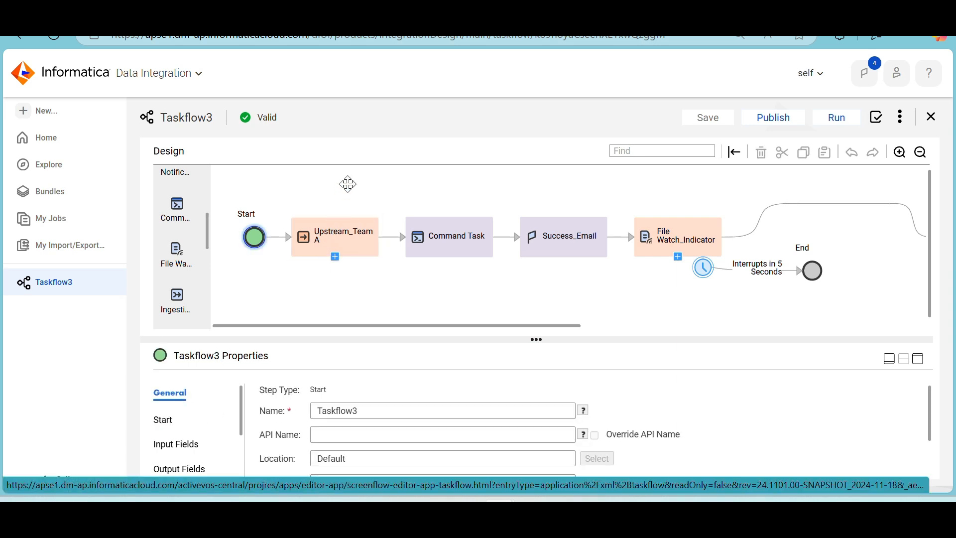
click(351, 236)
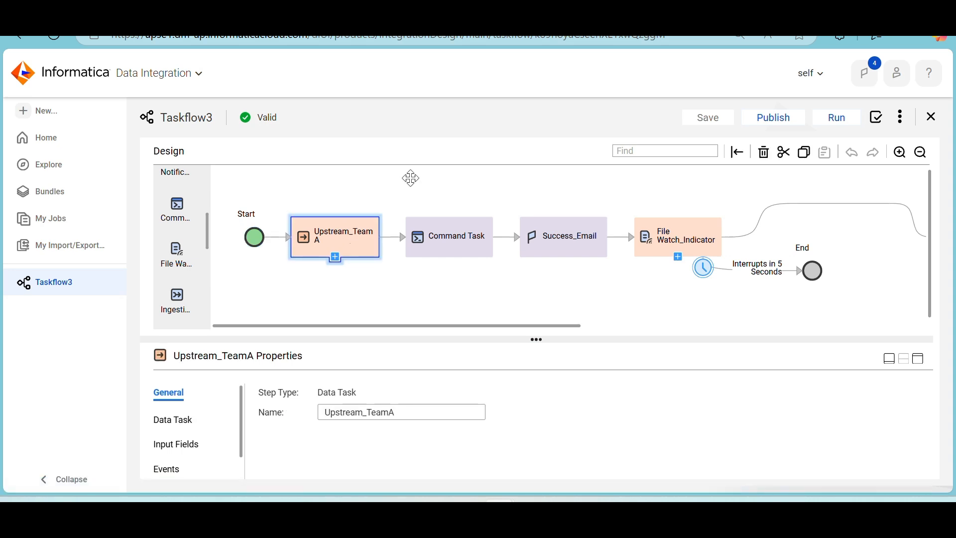
click(482, 179)
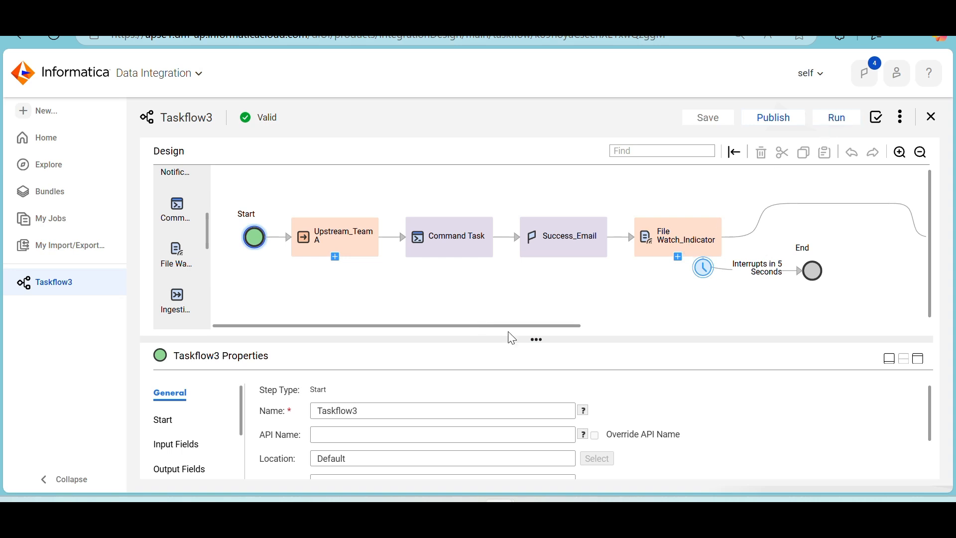
Step: Run Taskflow3 and open the details of its newest run from My Jobs
click(841, 122)
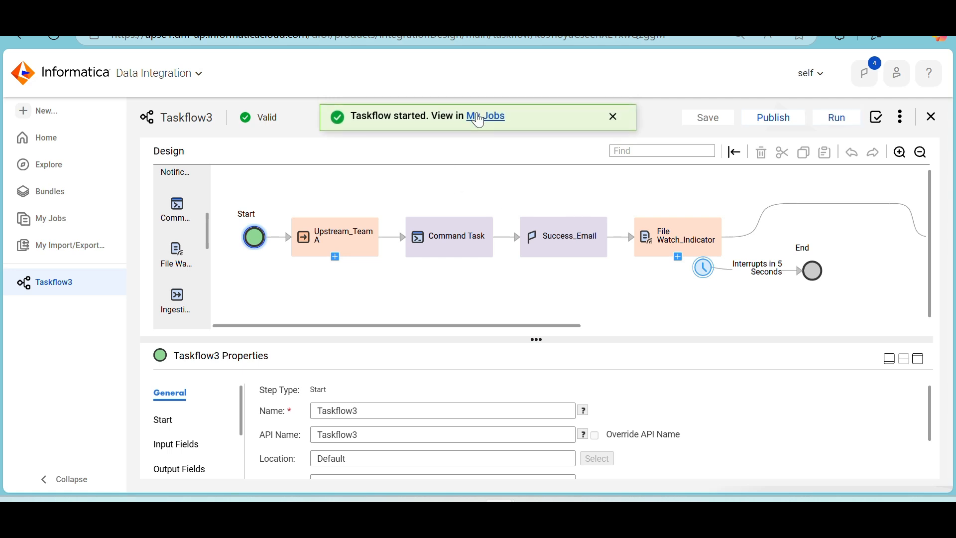
click(481, 121)
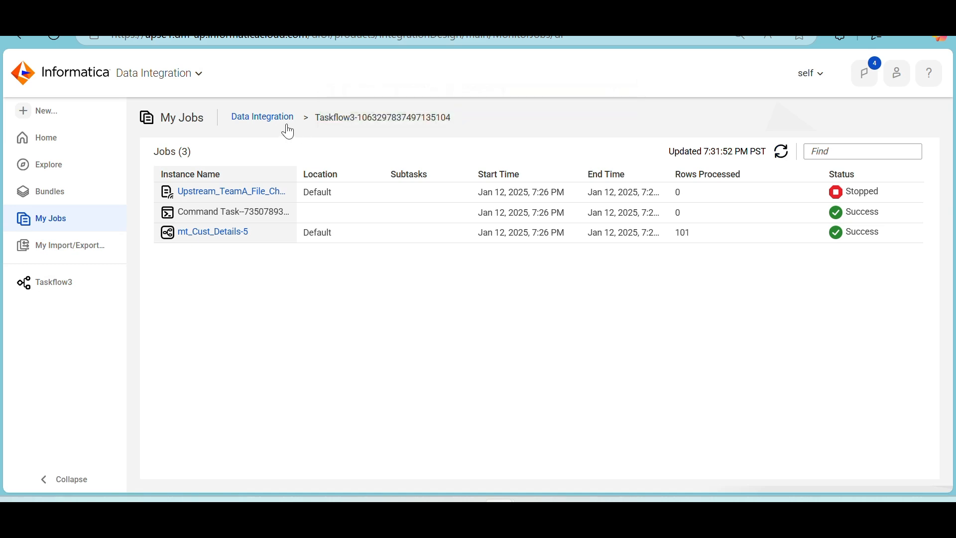
click(266, 119)
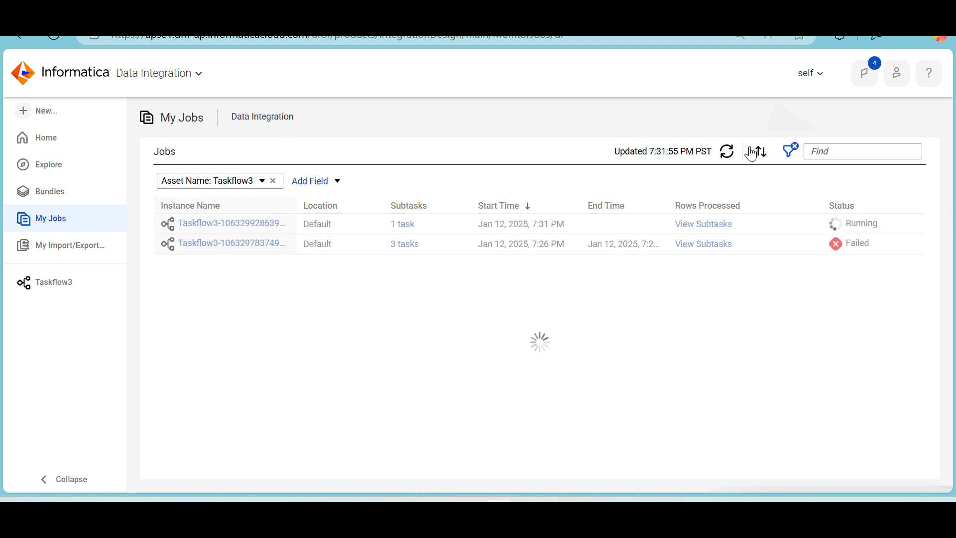
click(241, 224)
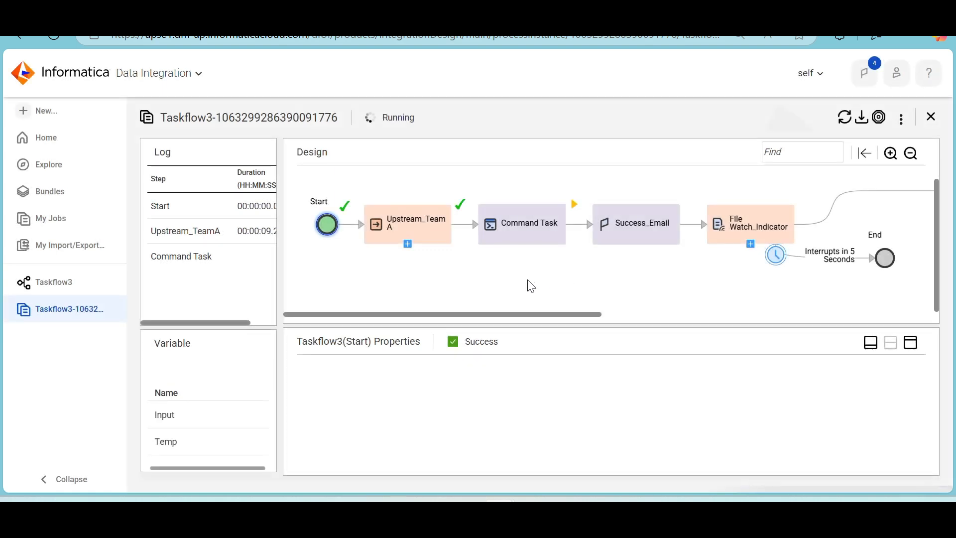
Step: Refresh the run details until the taskflow finishes and inspect which branch was taken after File Watch_Indicator
click(842, 120)
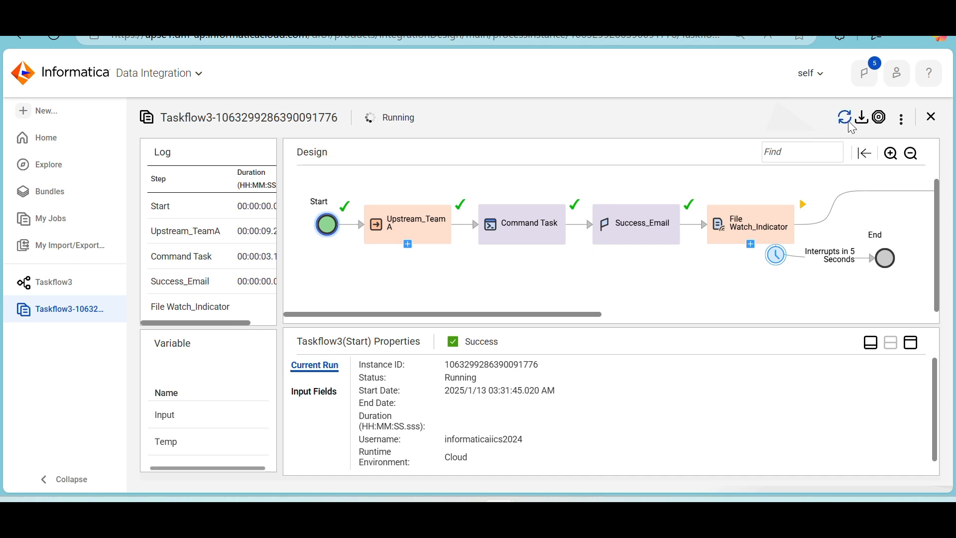
click(849, 121)
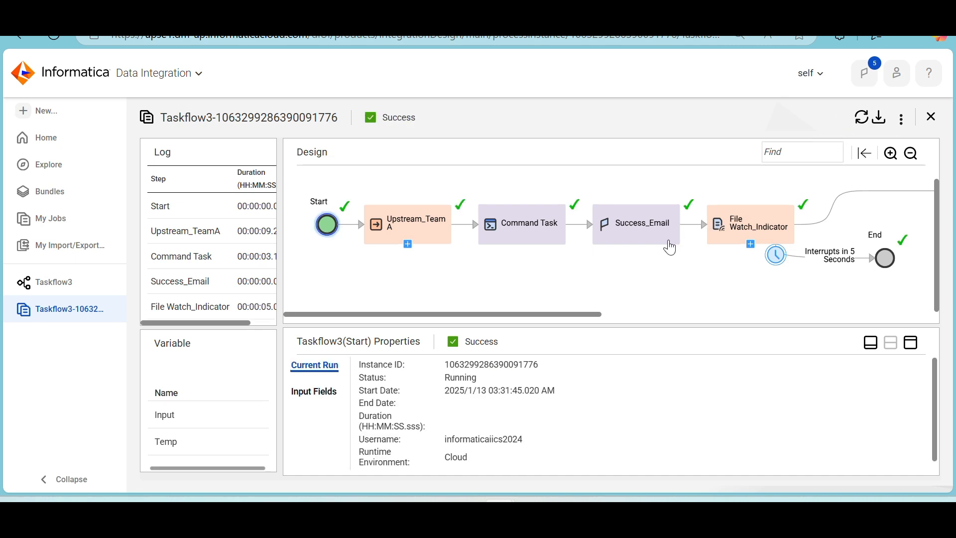
scroll(671, 248, right, 5)
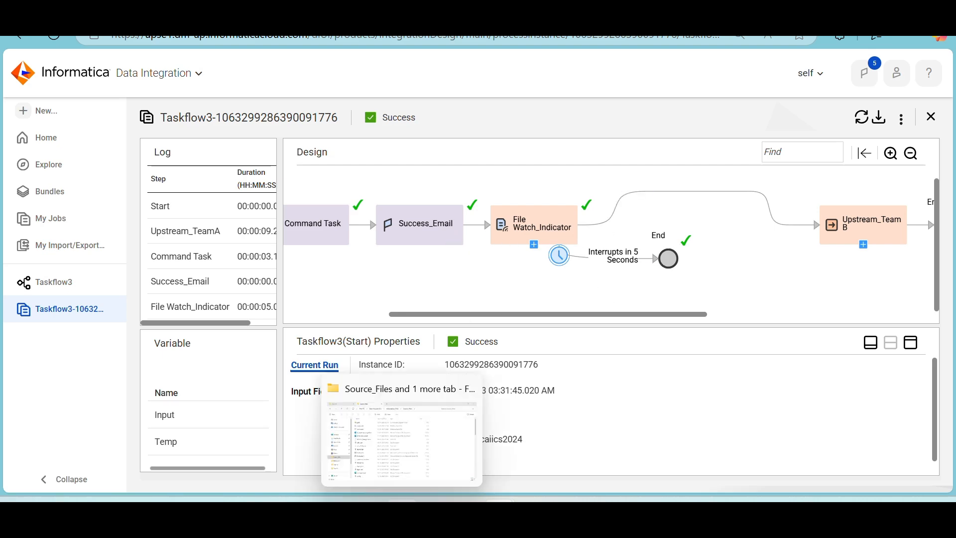
Step: Refresh the Source_Files folder in File Explorer, check for the touch text file and return to the run details
click(413, 497)
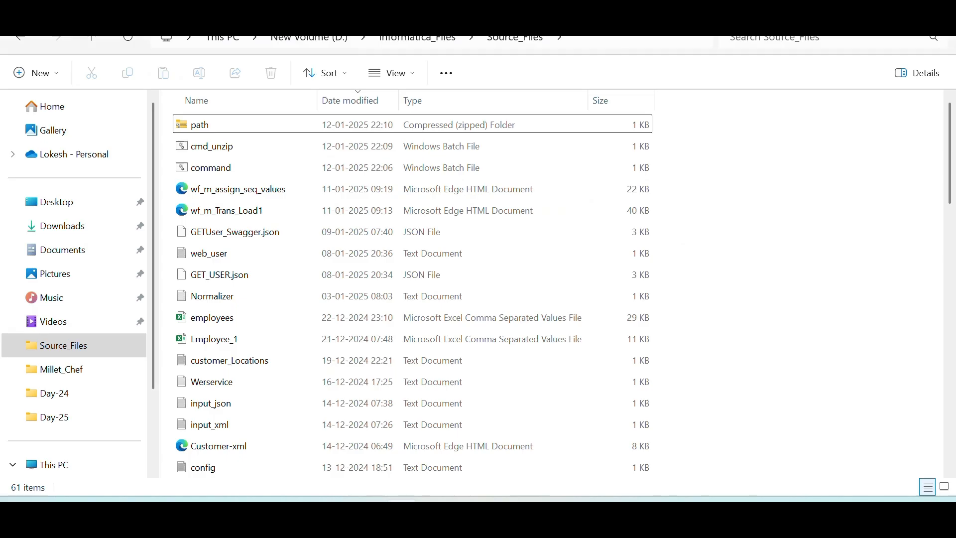
click(129, 41)
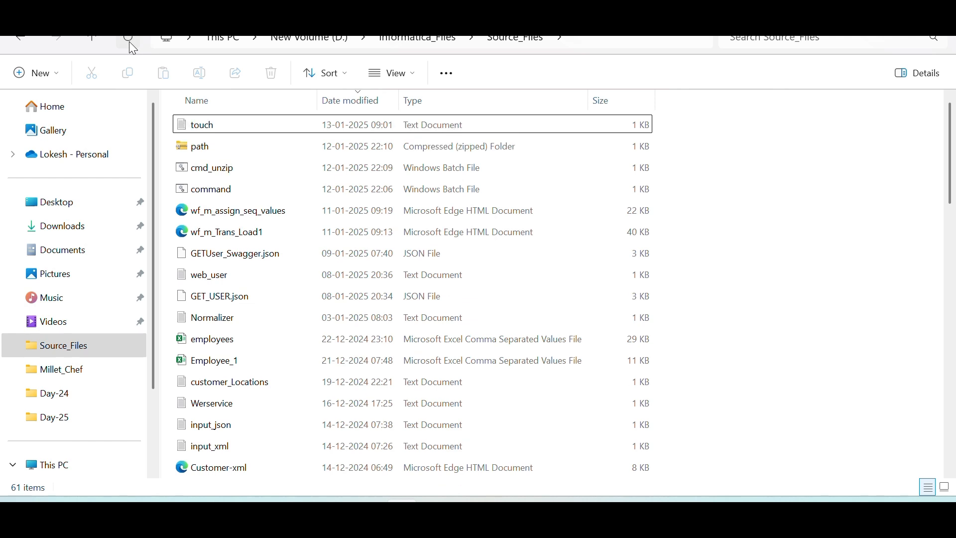
click(275, 129)
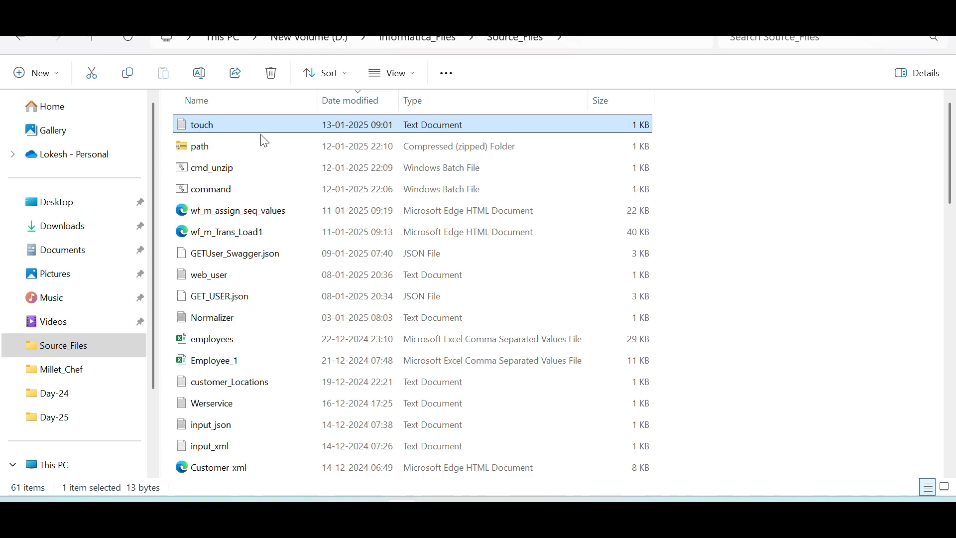
key(alt+Tab)
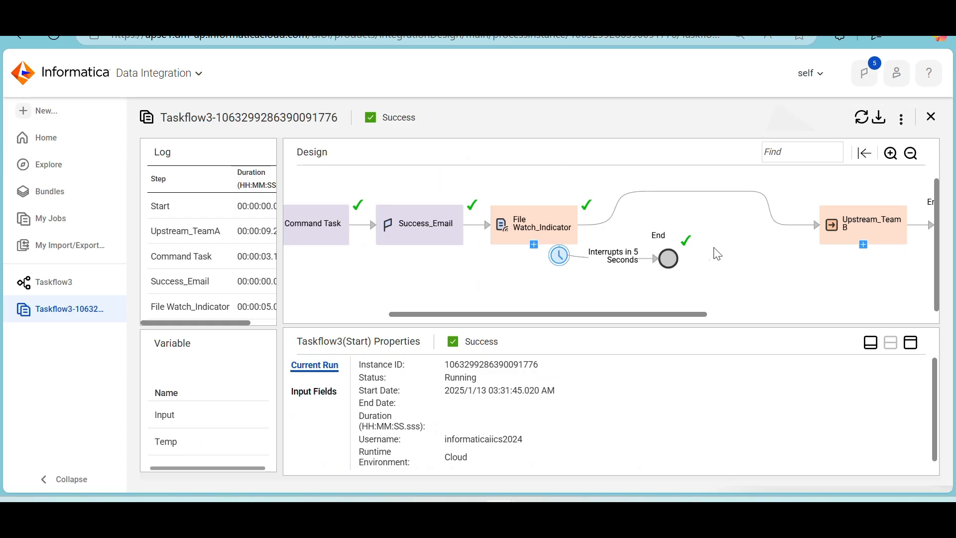
Step: Refresh the finished run and compare its timer End branch with the Upstream_TeamB branch
click(868, 119)
scroll(715, 221, right, 6)
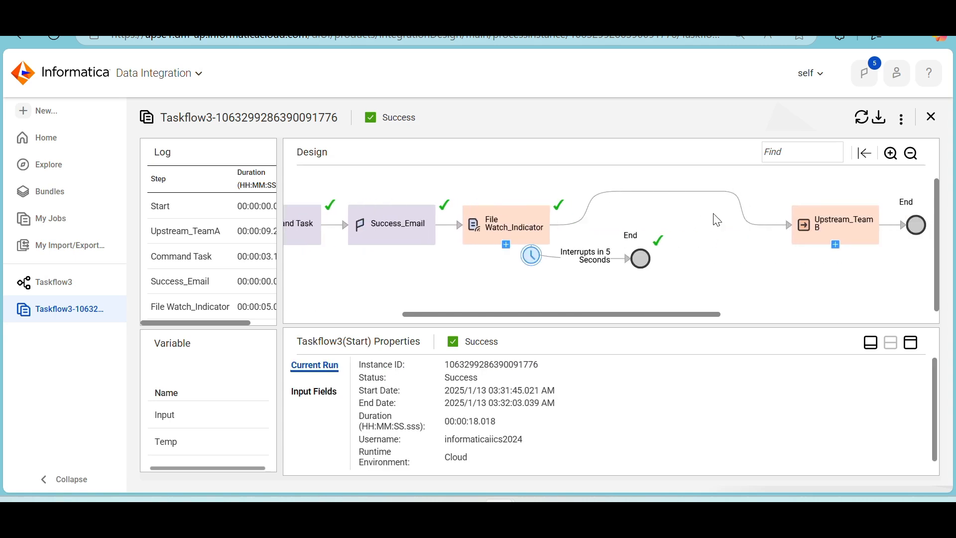
scroll(713, 214, left, 4)
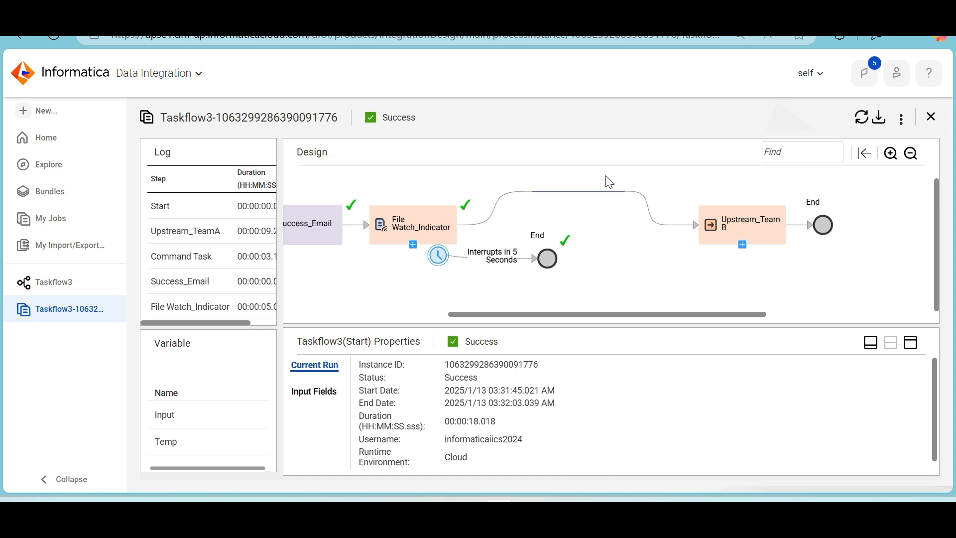
click(858, 124)
scroll(580, 243, right, 4)
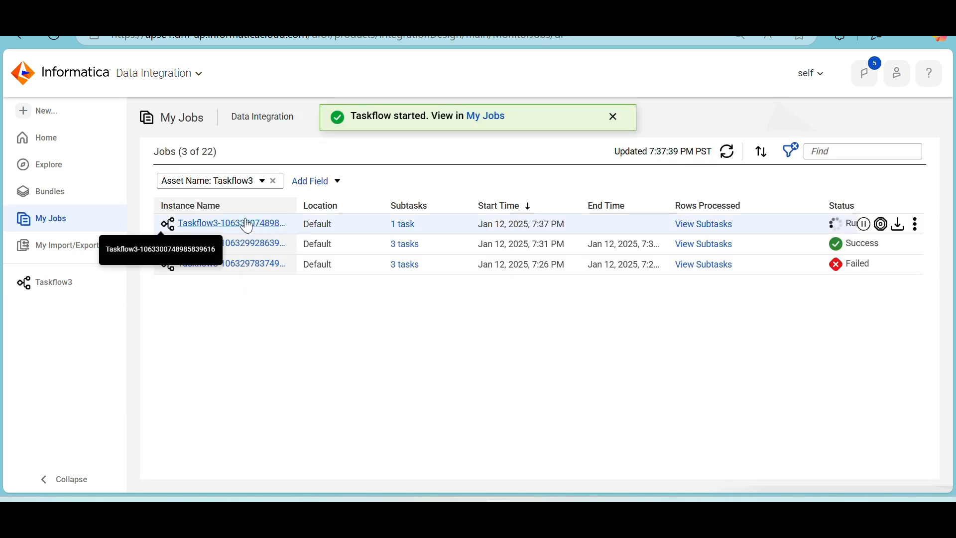
Step: Open the newest Taskflow3 run from My Jobs and refresh its status until it finishes
click(246, 221)
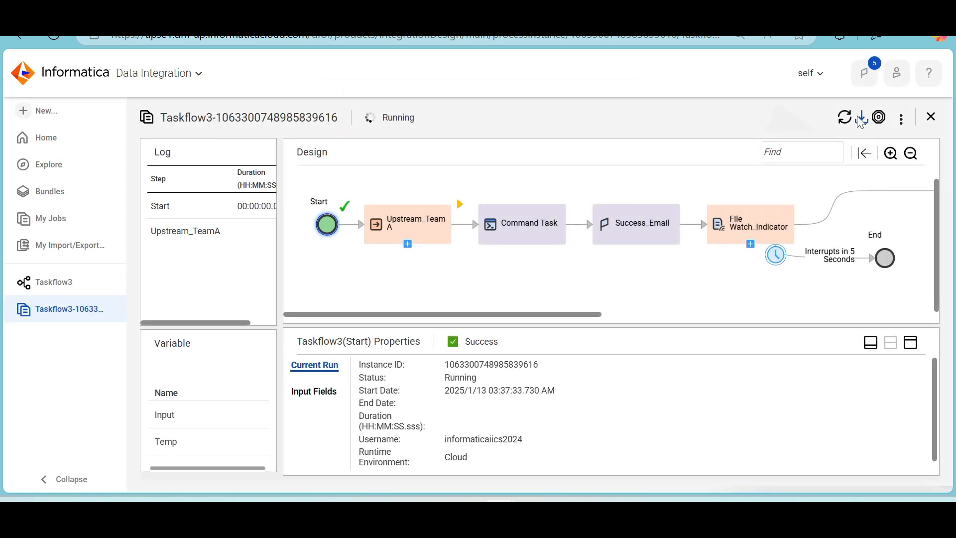
click(847, 114)
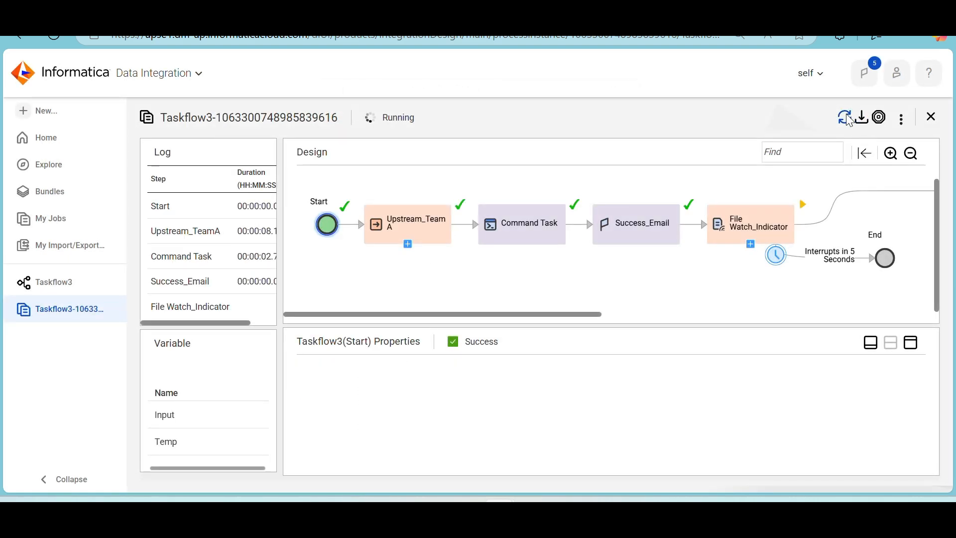
click(842, 118)
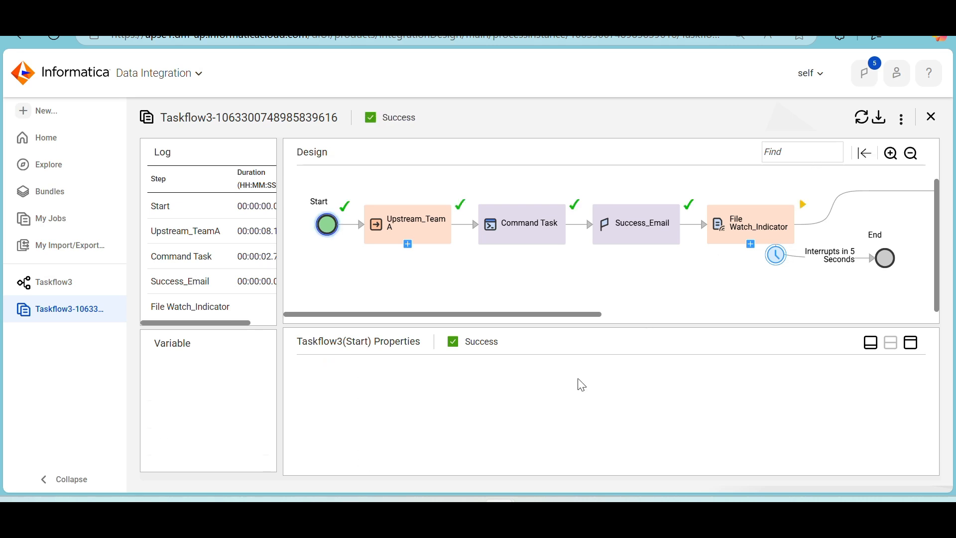
Step: Switch to File Explorer, refresh the Source_Files folder and select the Indicator text file
click(401, 512)
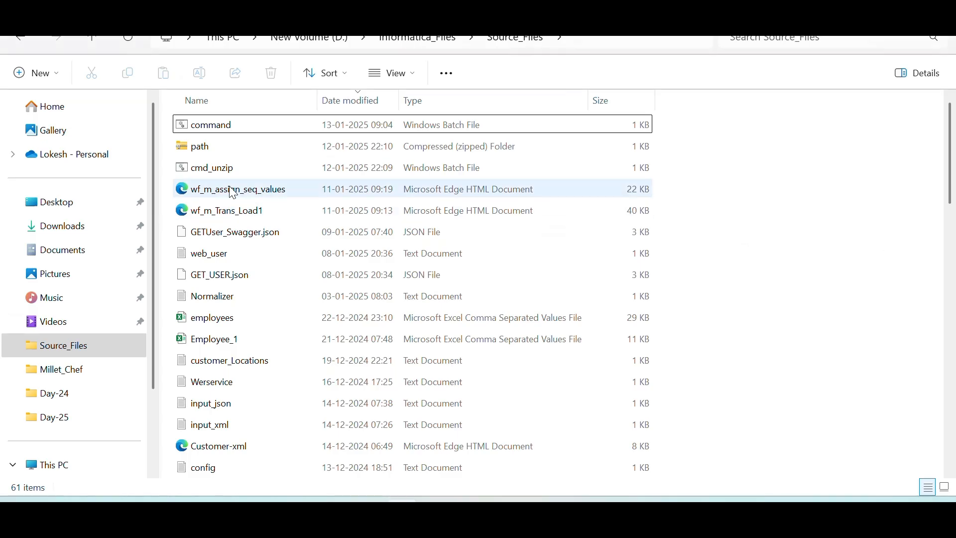
click(128, 45)
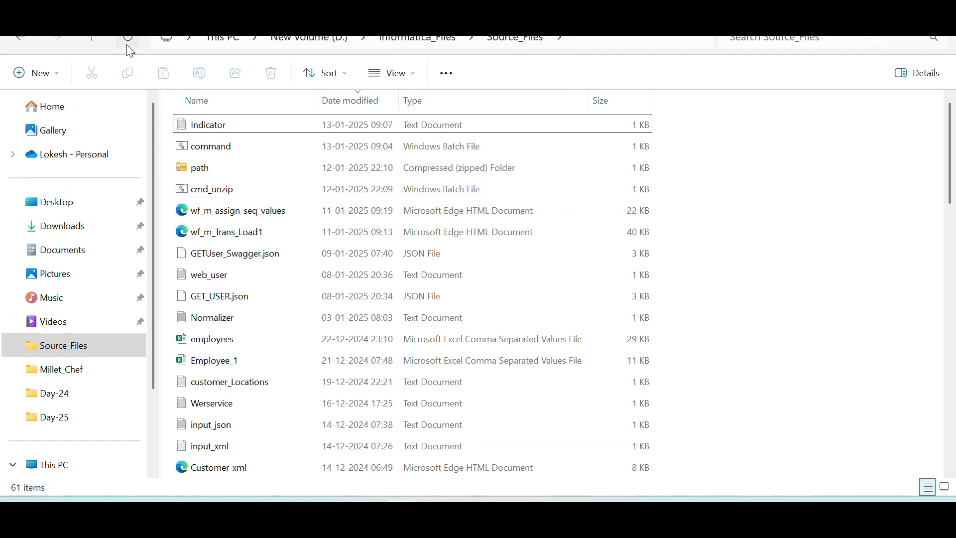
click(221, 128)
Step: Return to the Taskflow3 run details in the browser, refresh them and inspect which branch was taken after File Watch_Indicator
key(alt+Tab)
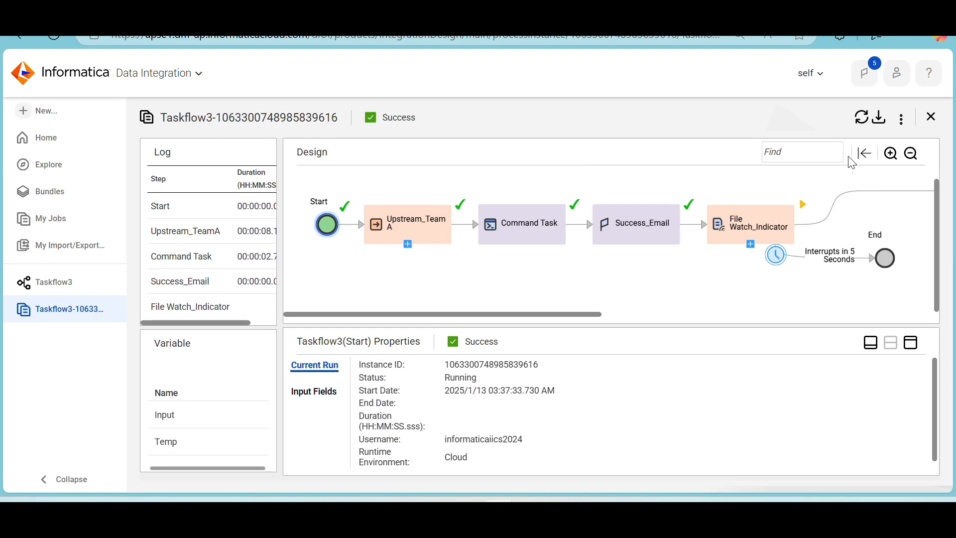
click(863, 120)
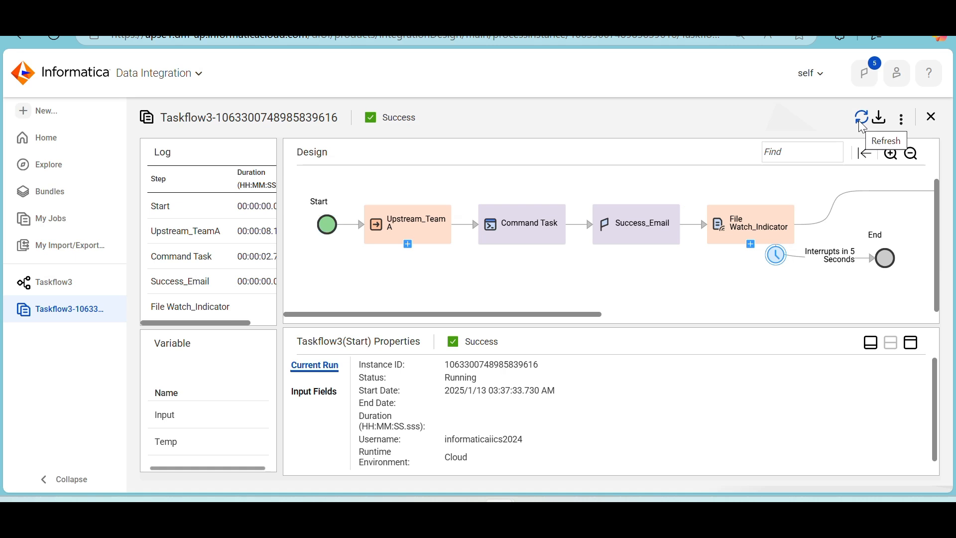
scroll(669, 257, right, 6)
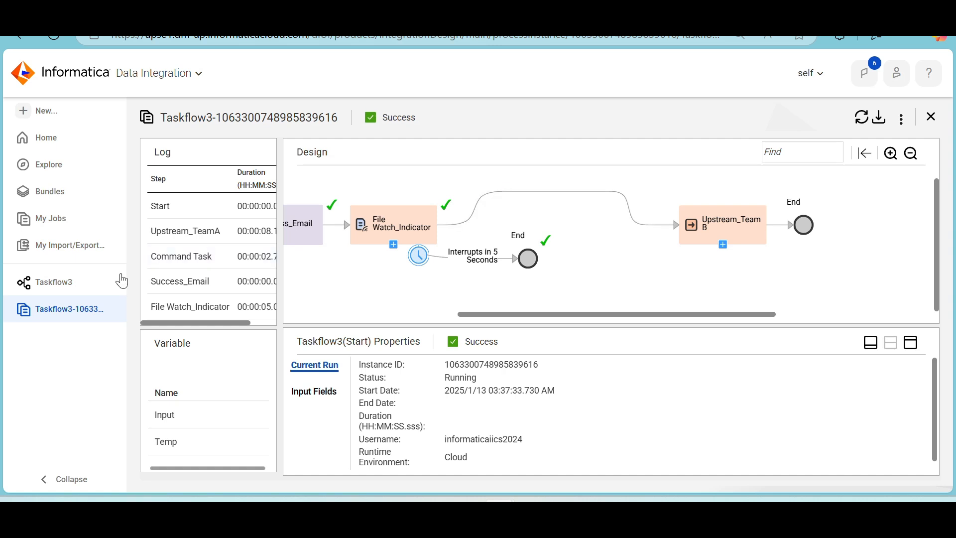
Step: Add a Decision step to the Taskflow3 design on the path between File Watch_Indicator and Upstream_TeamB
click(74, 283)
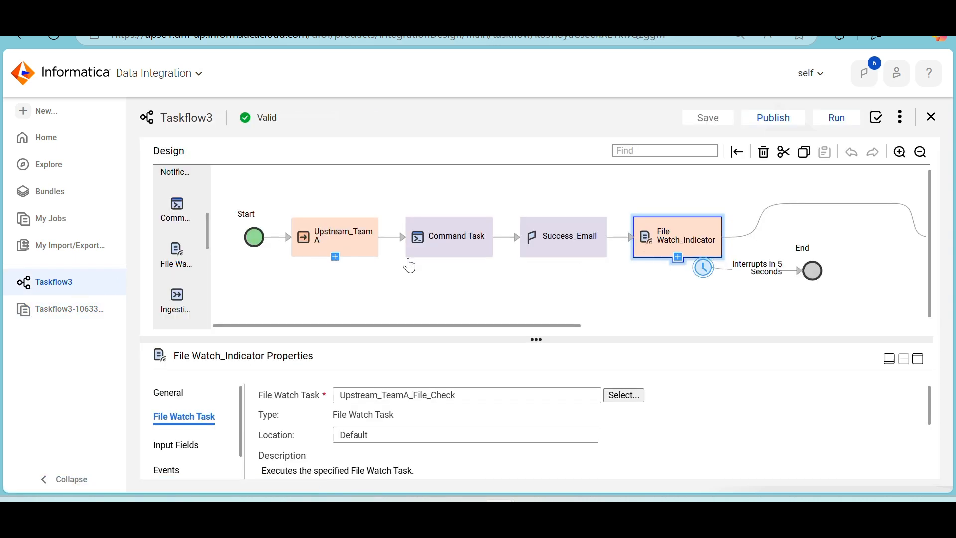
scroll(177, 274, down, 3)
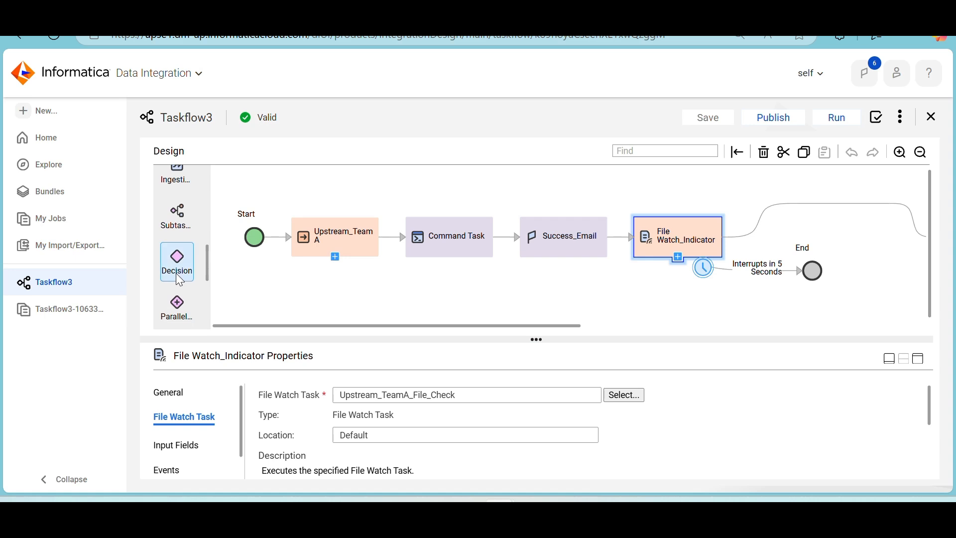
drag(175, 273, 829, 202)
drag(496, 330, 369, 330)
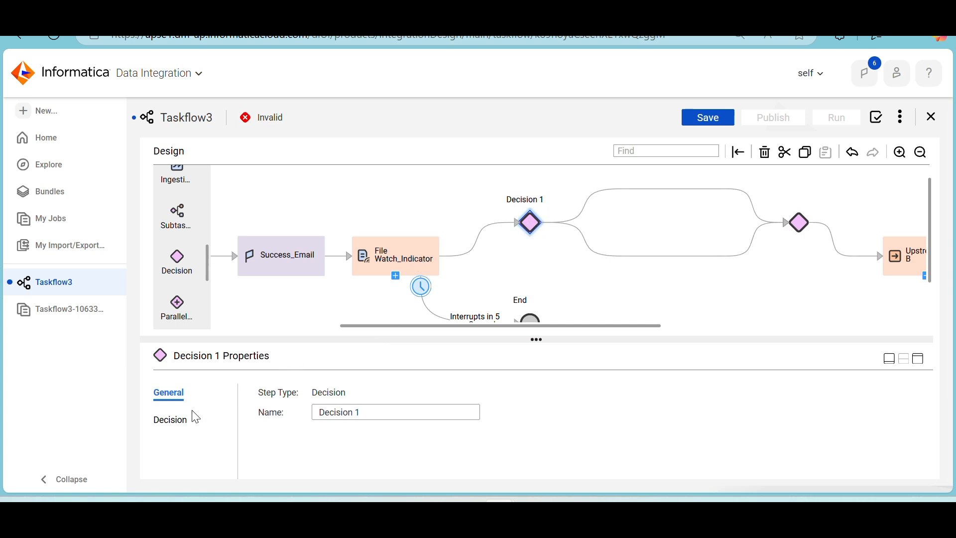
Step: Base Decision 1 on the filePath field from fileEvents in the File Watch_Indicator output parameters
click(170, 420)
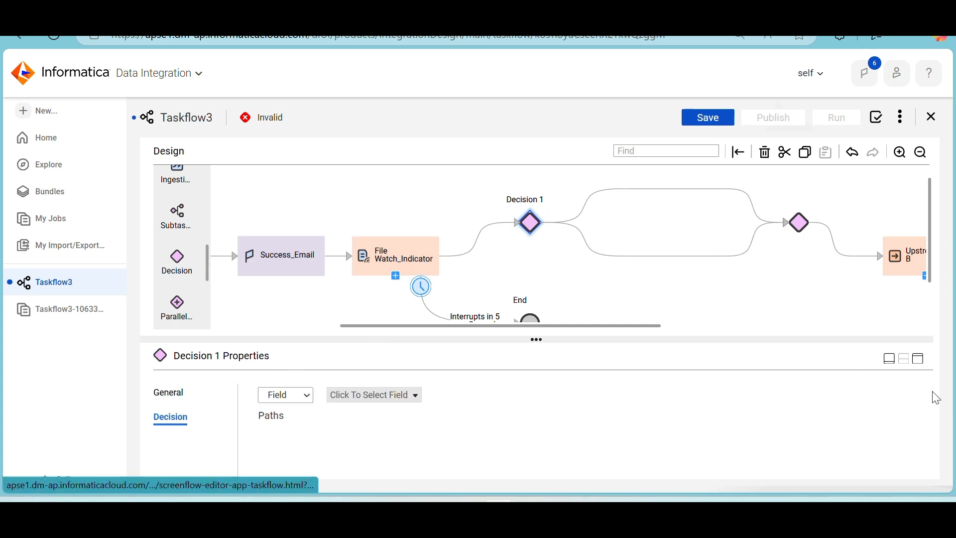
click(920, 360)
click(408, 249)
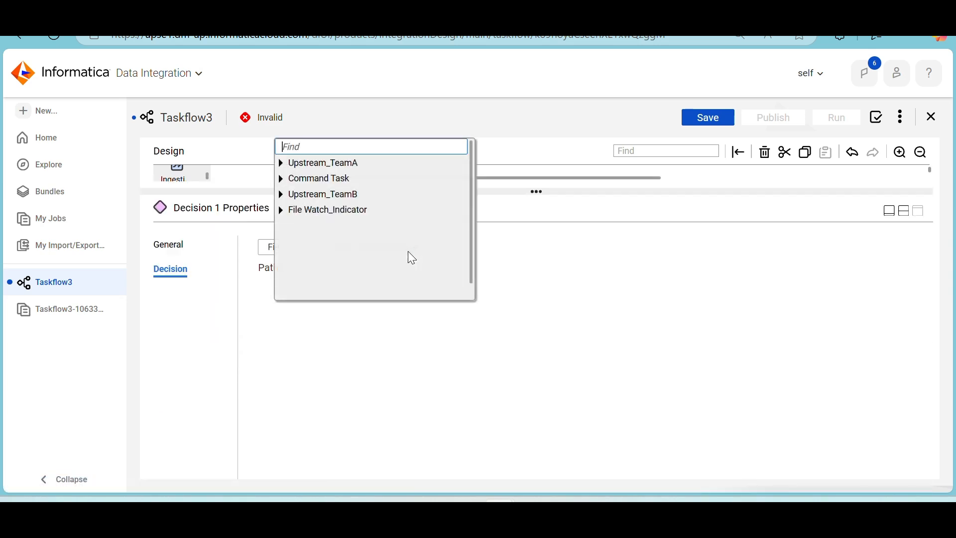
click(282, 210)
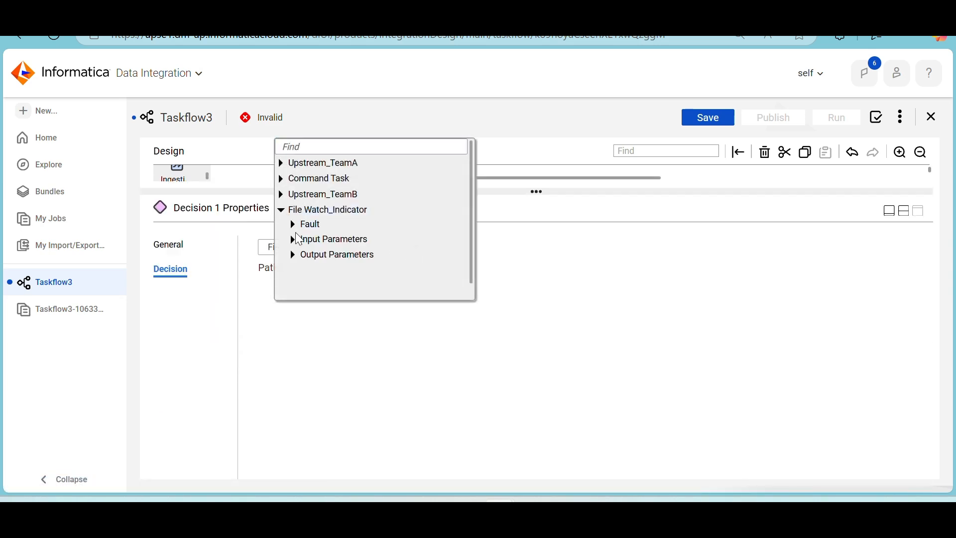
click(293, 255)
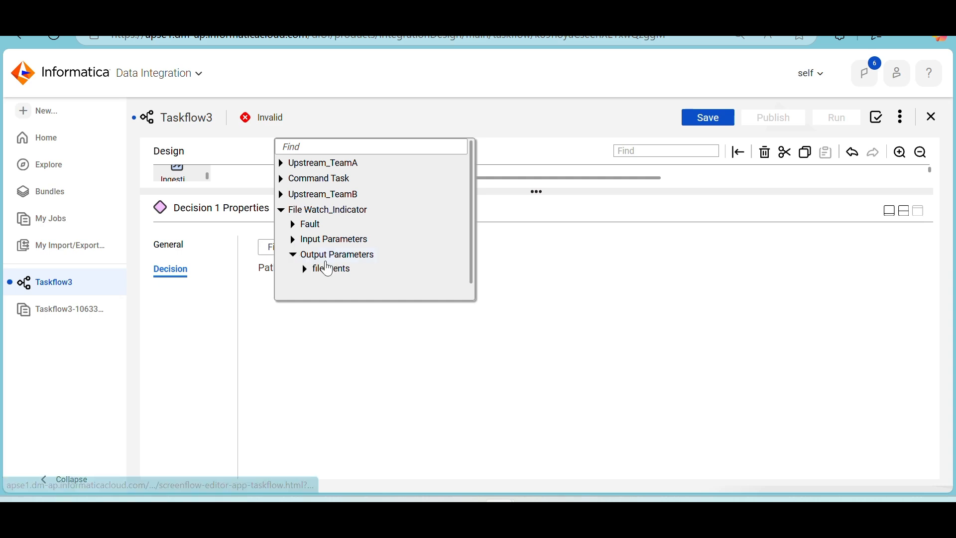
click(305, 269)
scroll(362, 264, down, 3)
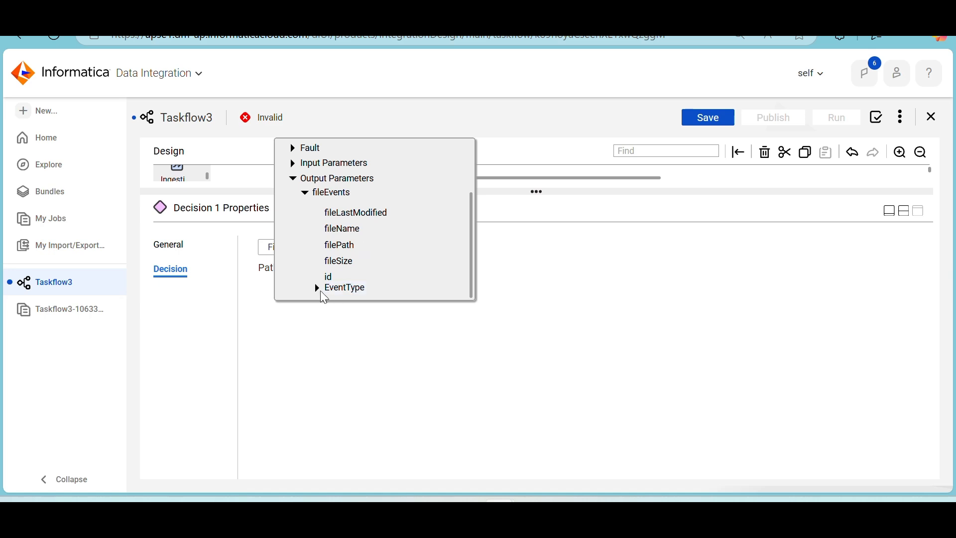
click(317, 289)
scroll(377, 260, down, 1)
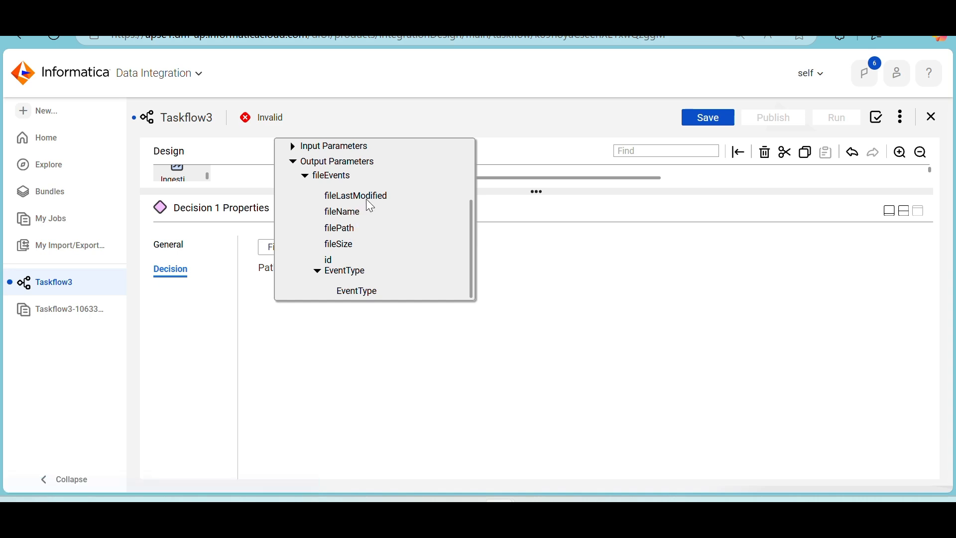
click(307, 176)
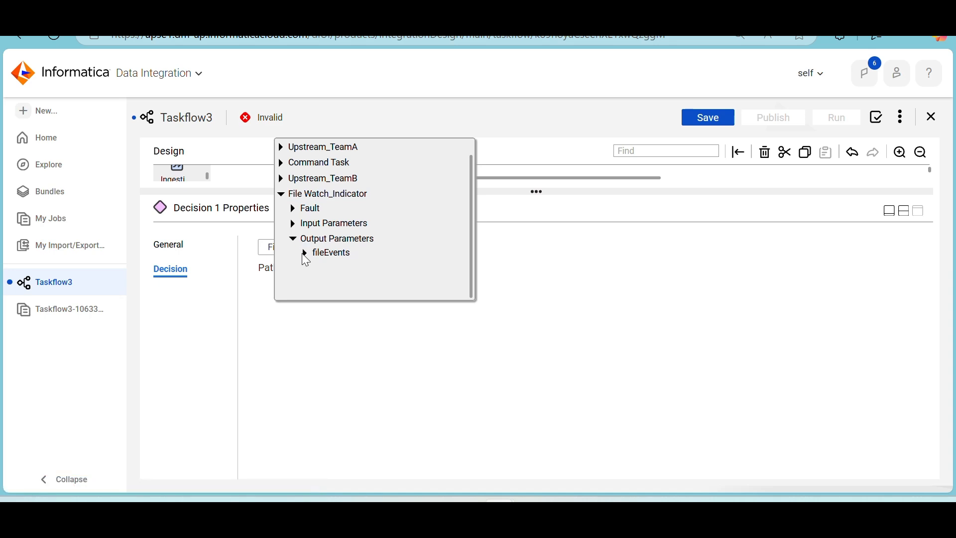
click(305, 254)
scroll(305, 254, down, 2)
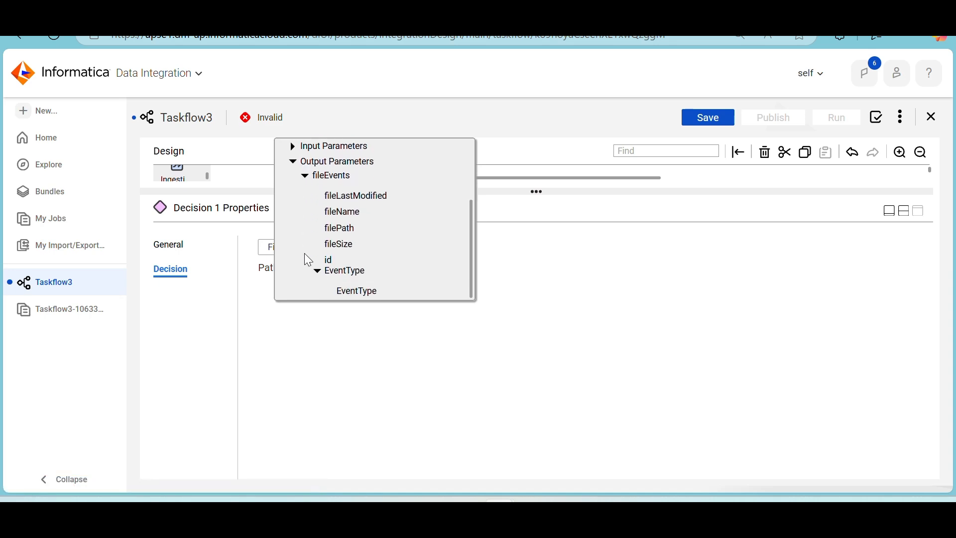
click(347, 230)
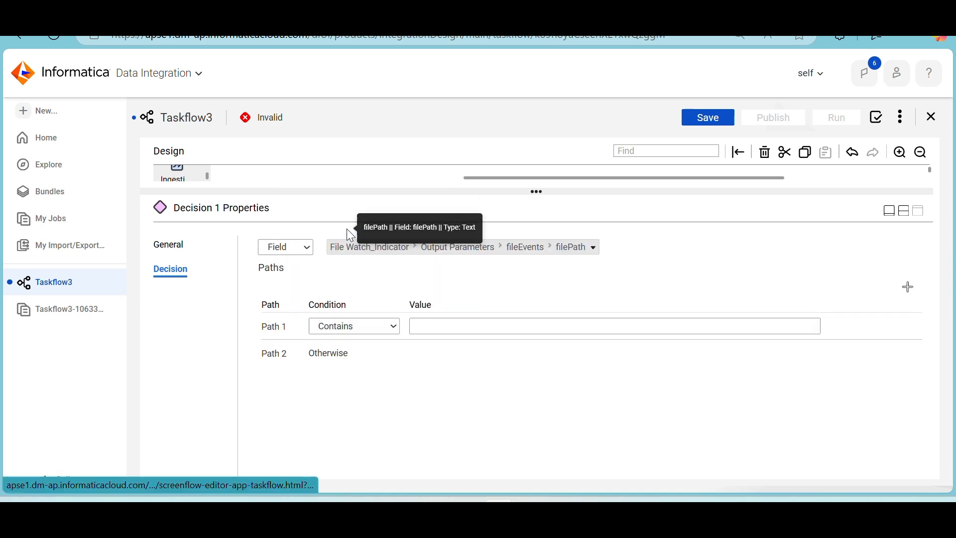
Step: Check the condition options for the decision's Path 1 and keep Contains
click(377, 331)
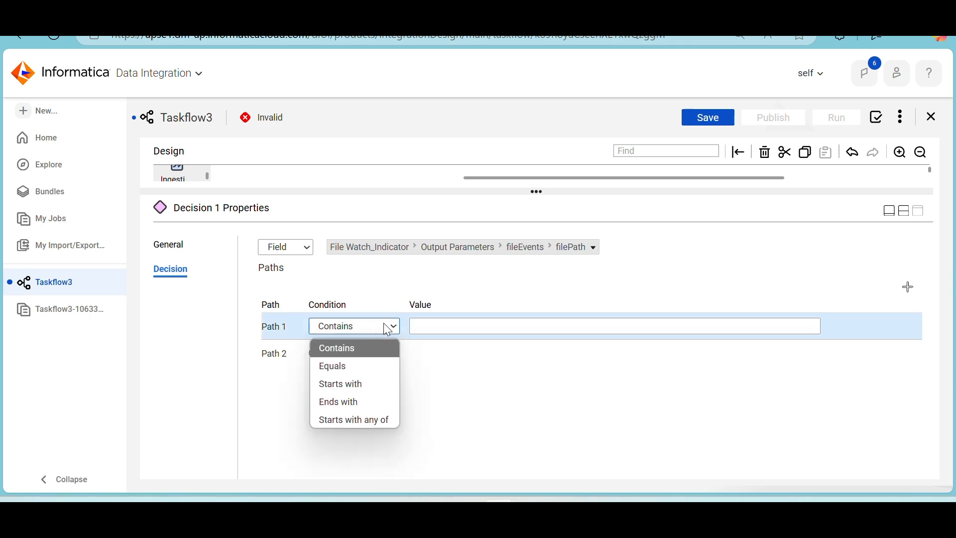
click(388, 331)
click(467, 324)
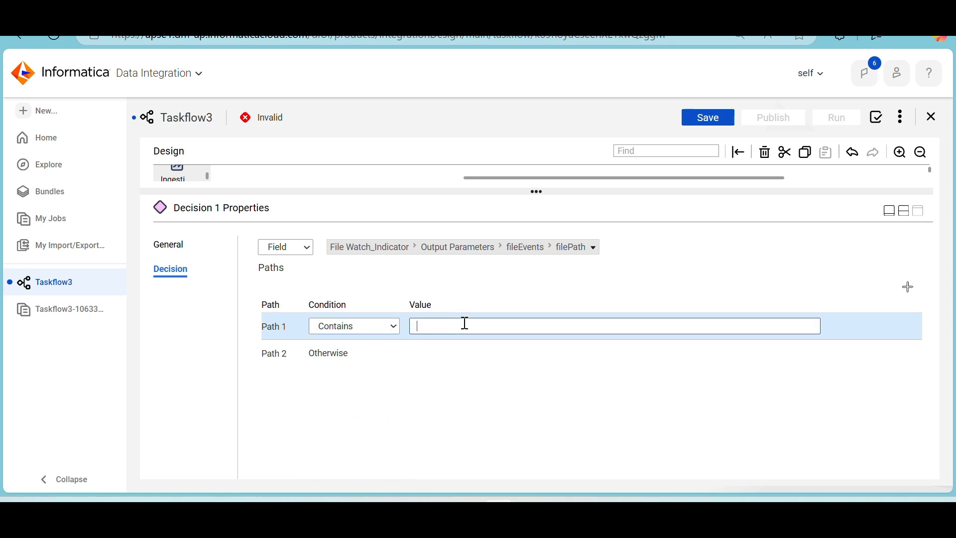
Step: Review the decision's Contains and Otherwise branches in the design and remove the Decision step after File Watch_Indicator
click(903, 211)
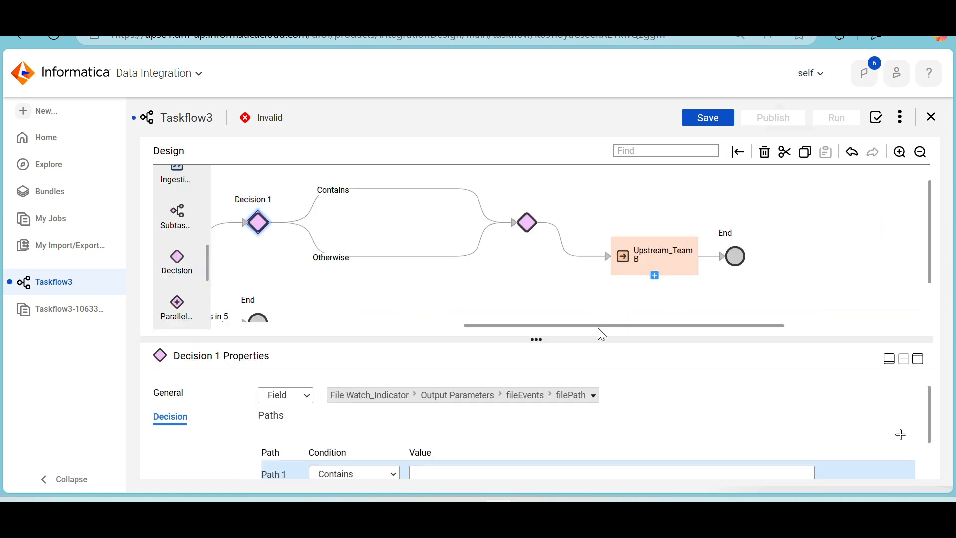
drag(590, 327, 465, 343)
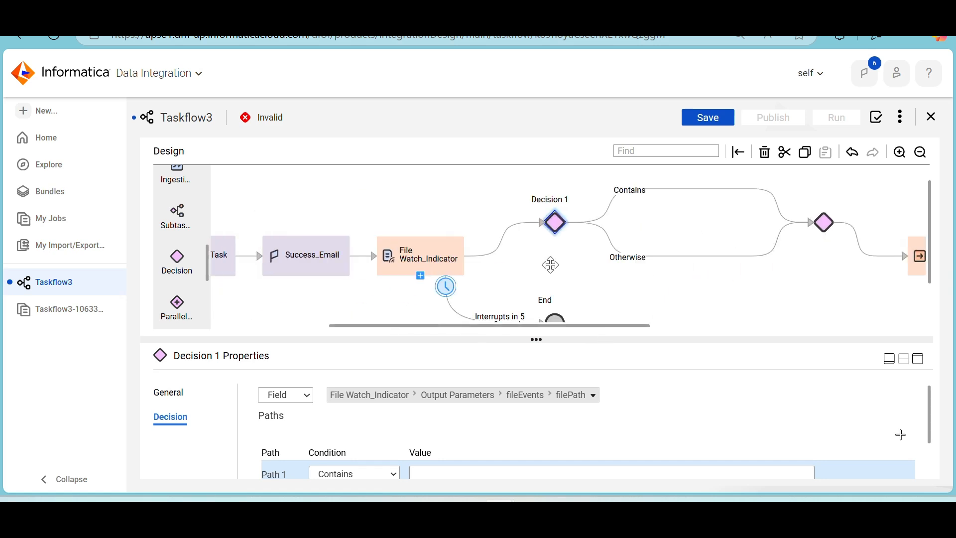
scroll(502, 260, down, 1)
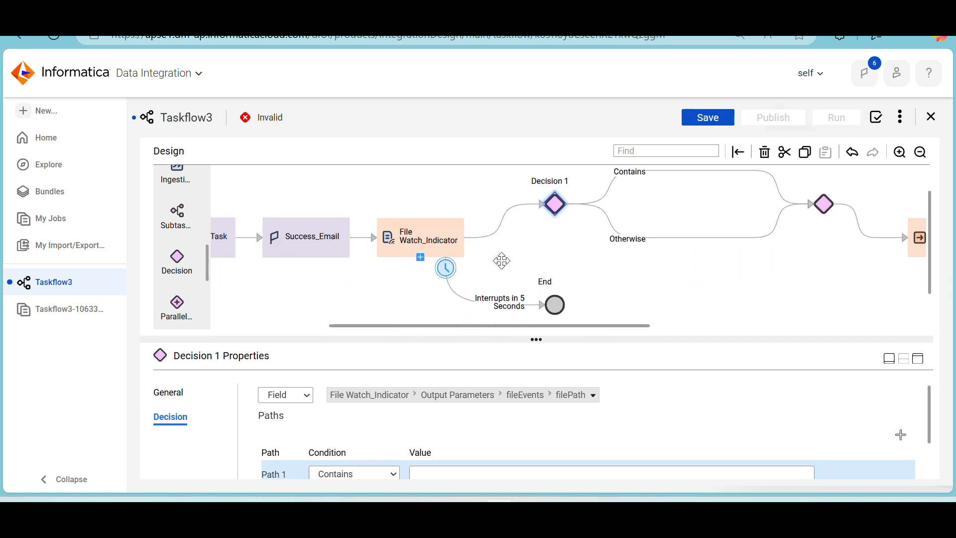
scroll(553, 249, up, 1)
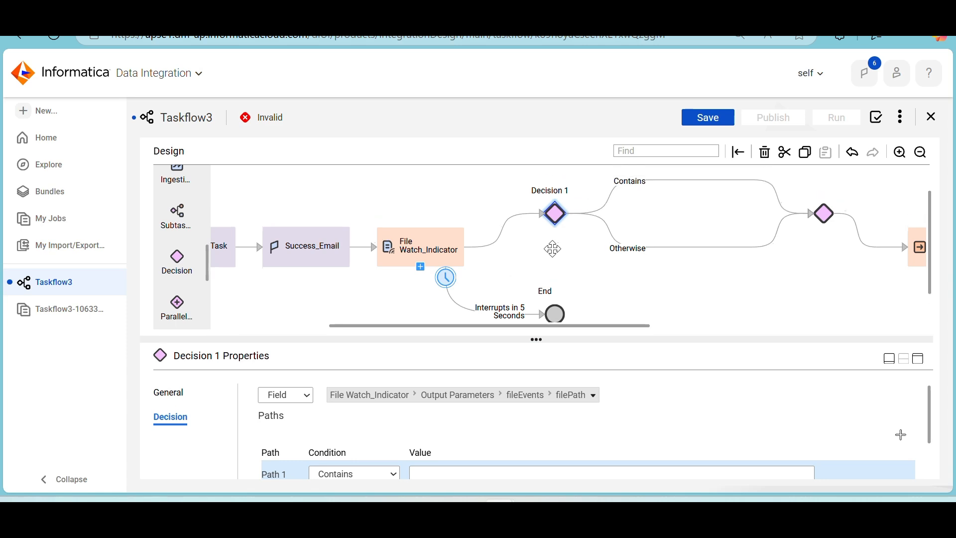
scroll(553, 248, up, 1)
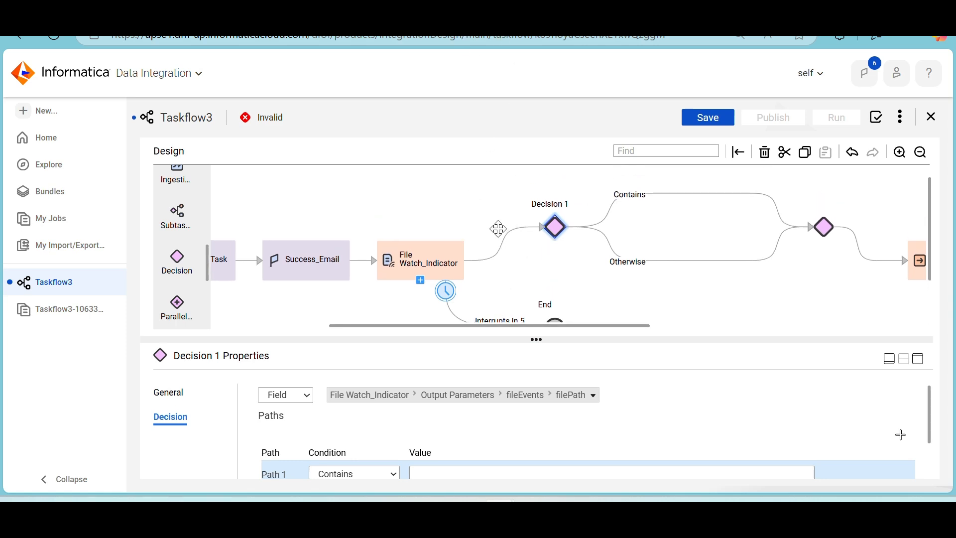
scroll(498, 229, down, 3)
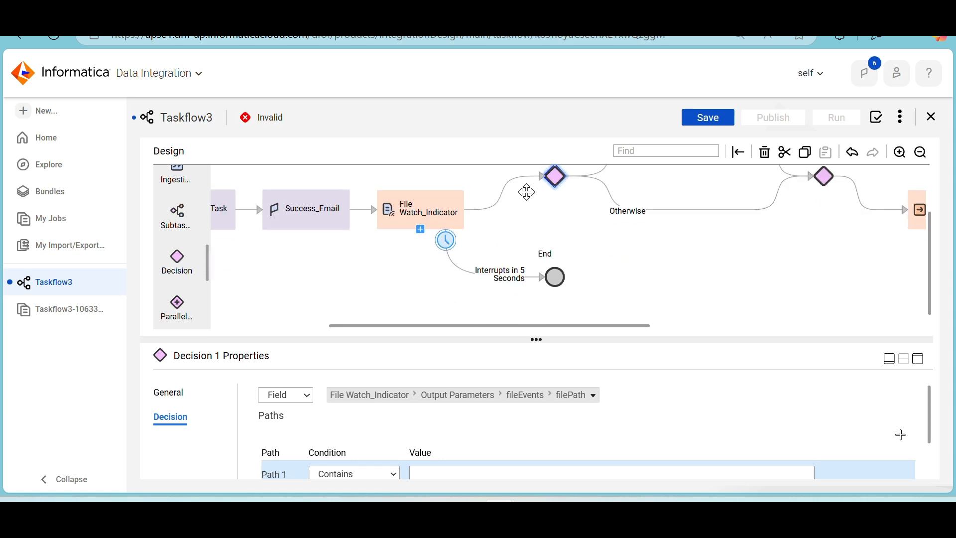
click(560, 175)
key(ctrl+z)
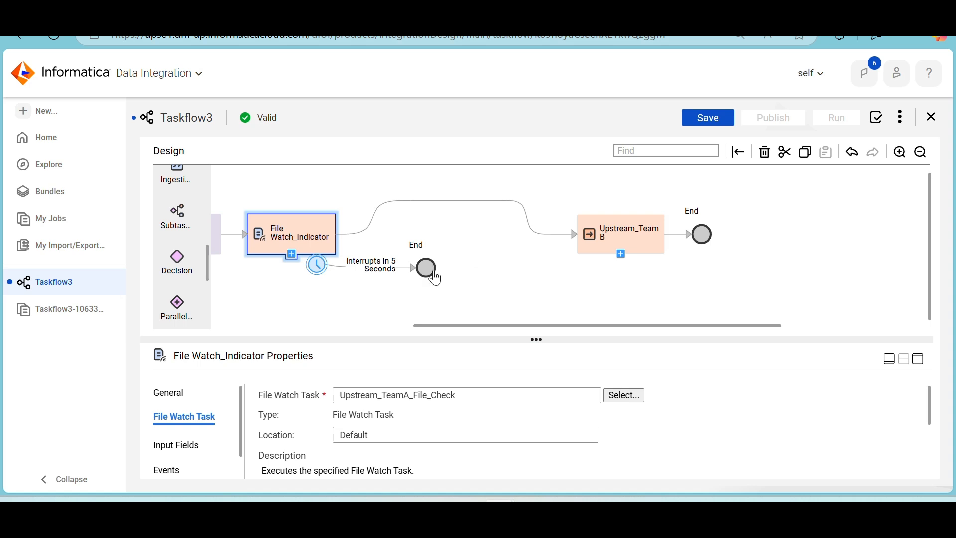
Step: Save Taskflow3 and look over its whole chain of steps in the design
click(481, 235)
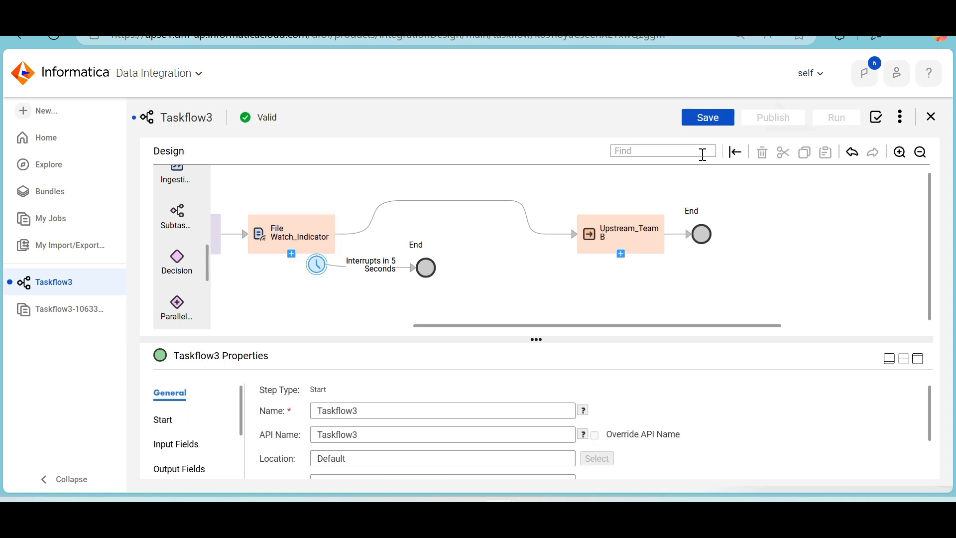
click(711, 120)
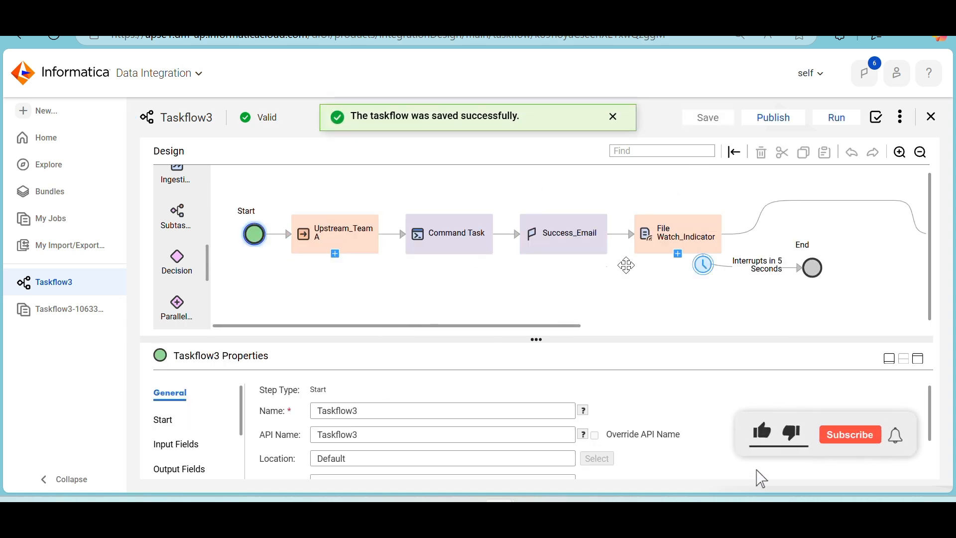
scroll(525, 280, right, 5)
scroll(504, 271, right, 1)
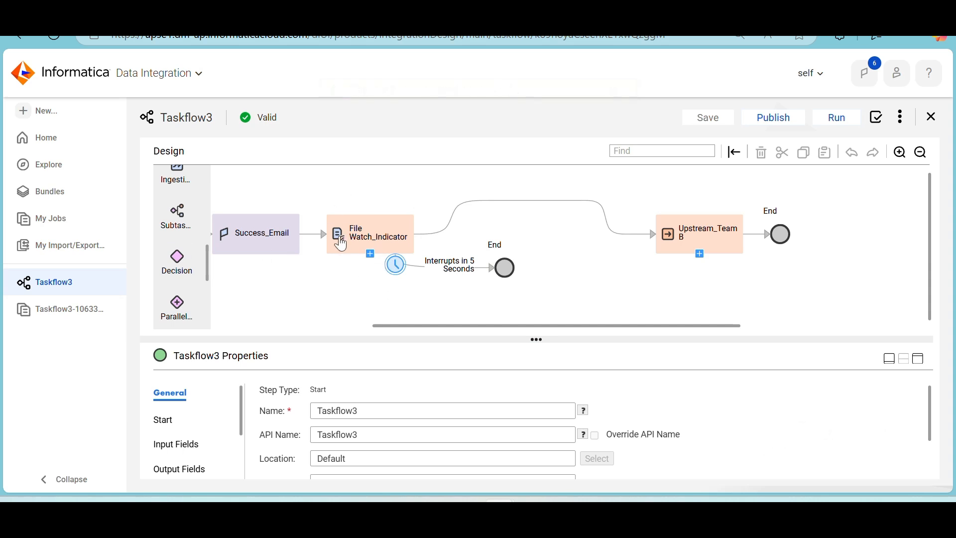
scroll(341, 244, left, 6)
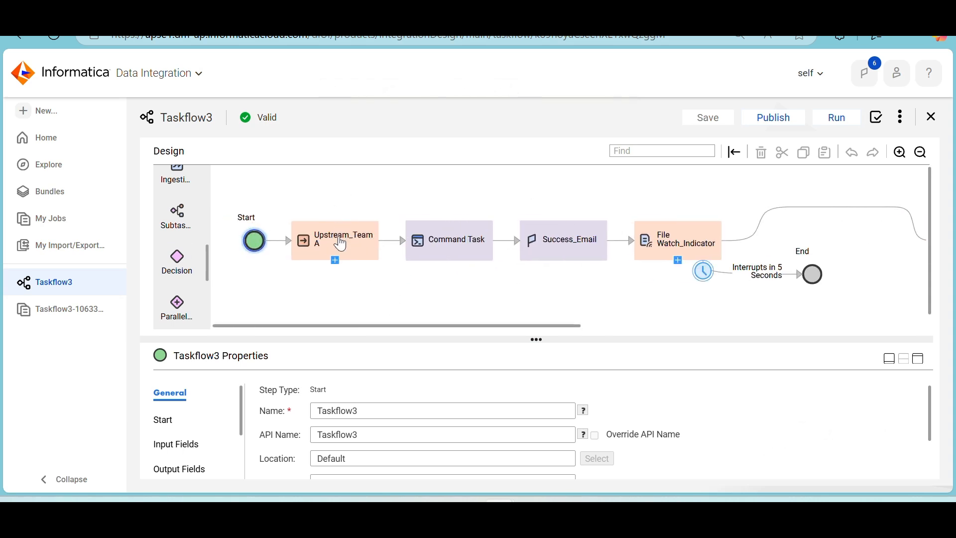
scroll(341, 244, down, 1)
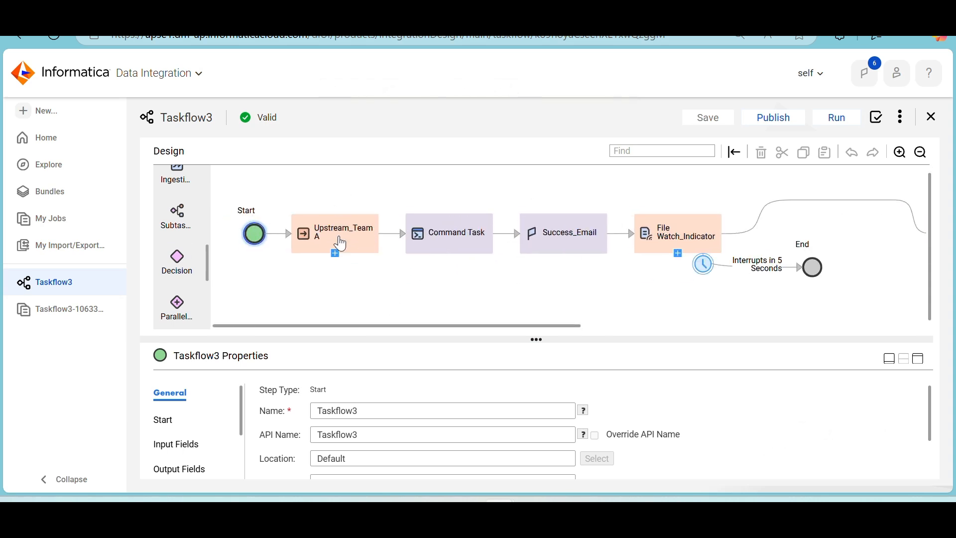
Step: Review the properties of Upstream_TeamA, Command Task and Success_Email, and switch to the Team A and Team B sketch in Paint
click(354, 242)
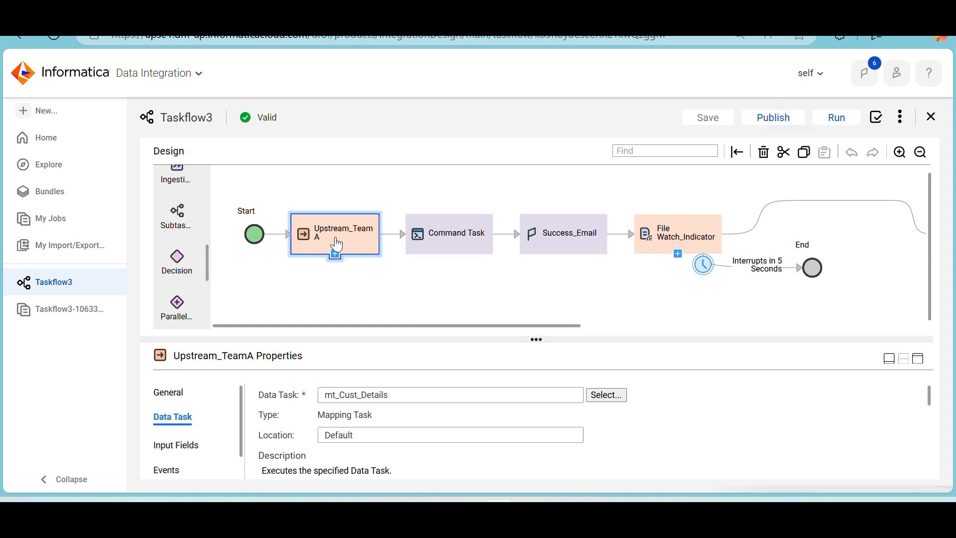
click(456, 245)
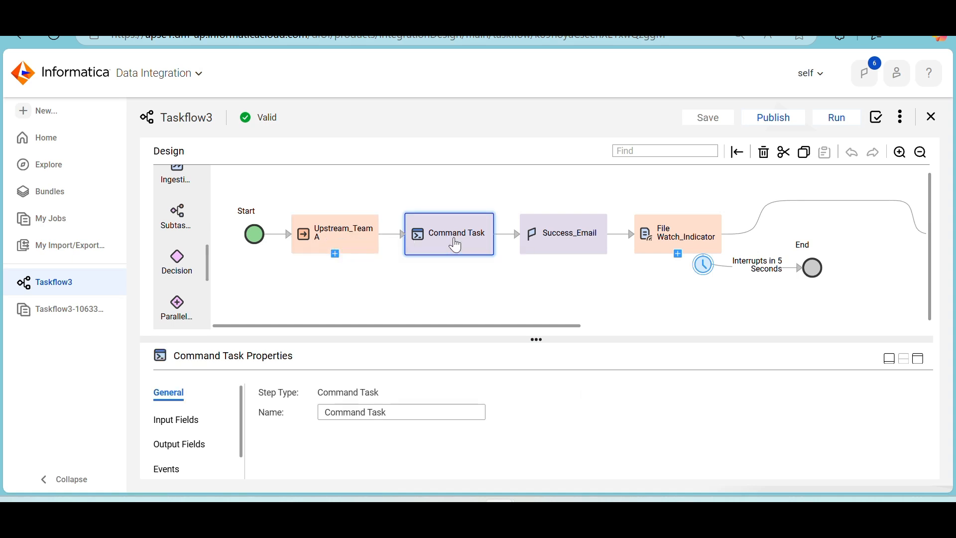
click(551, 232)
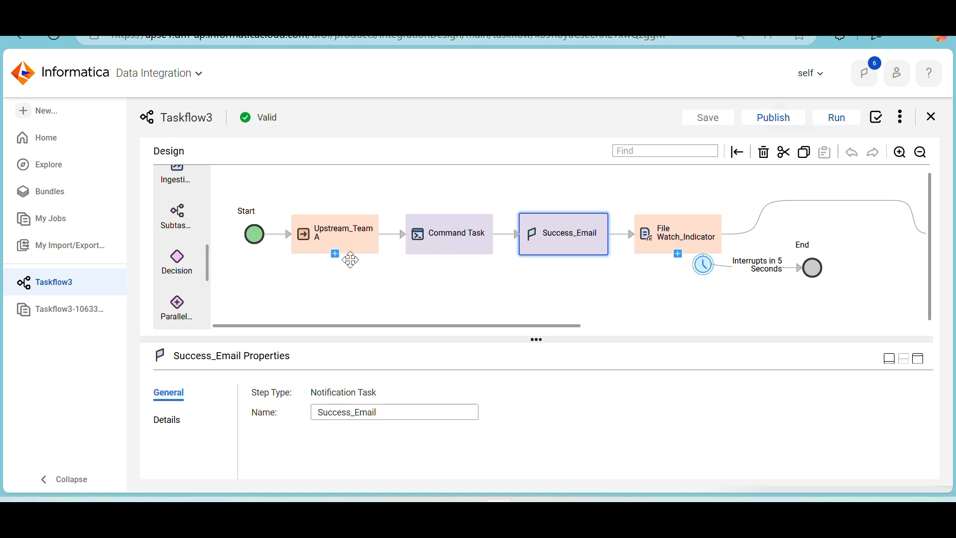
click(599, 515)
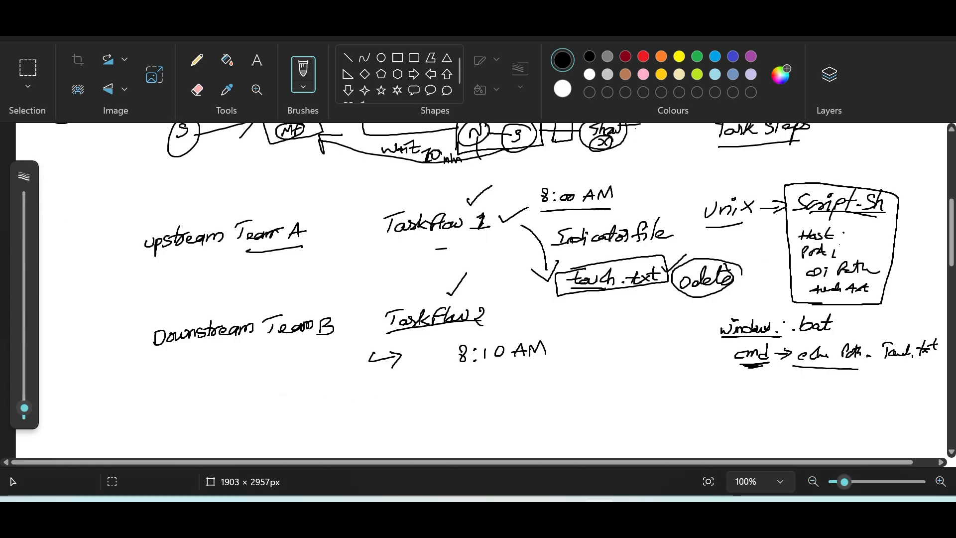
Step: Add a text note below the Team B sketch reading "1. If Team A touch file is not available job should terminate" and widen its box
scroll(331, 347, down, 5)
scroll(331, 347, up, 3)
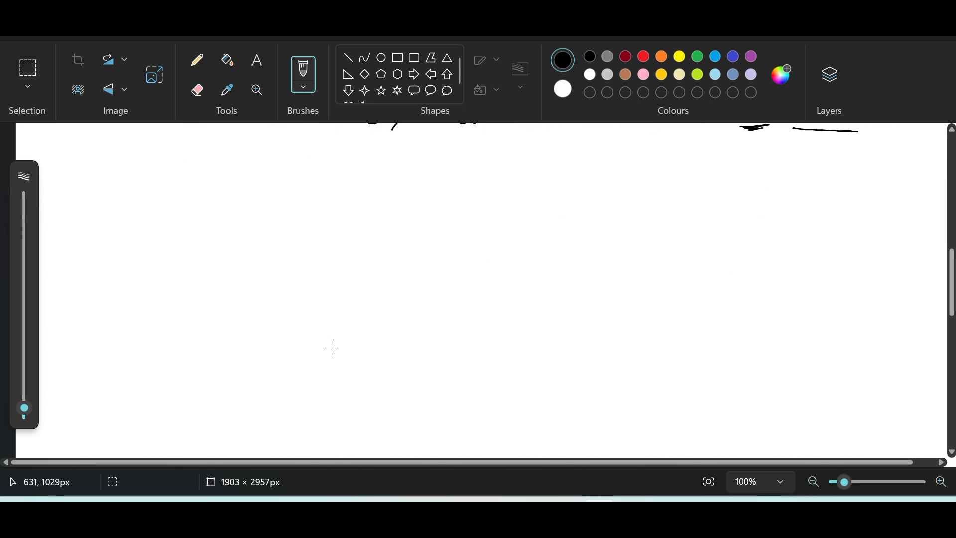
click(254, 71)
click(121, 227)
text(1. If)
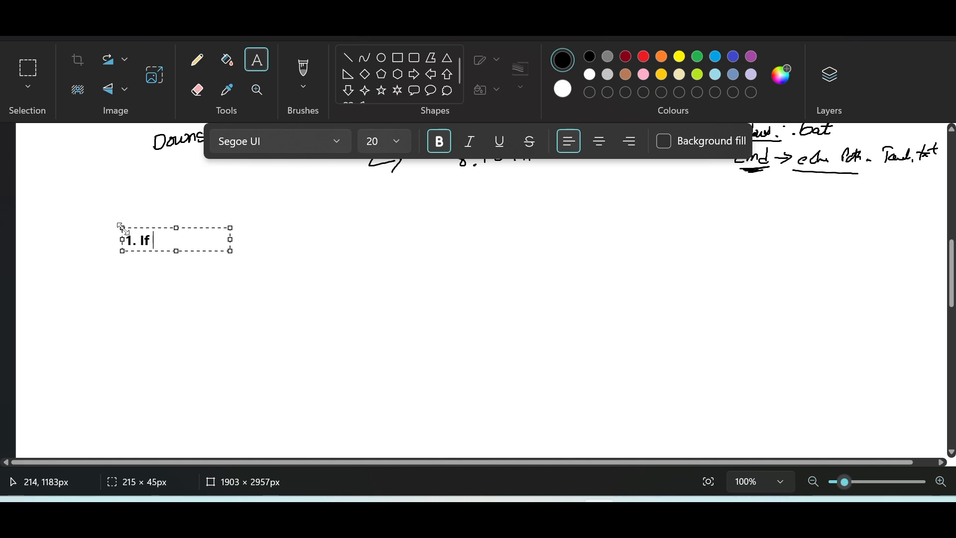
text( Team A touch file is not available)
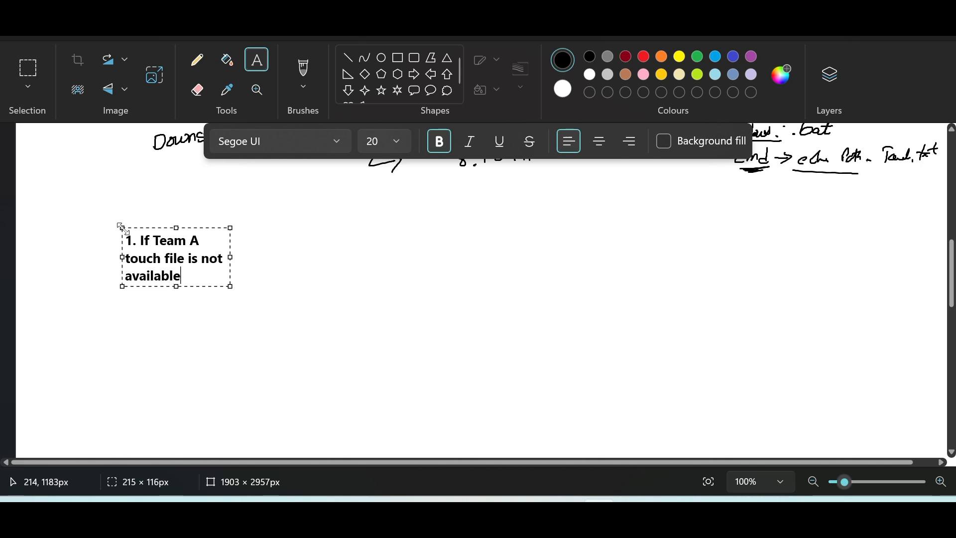
text( job shou)
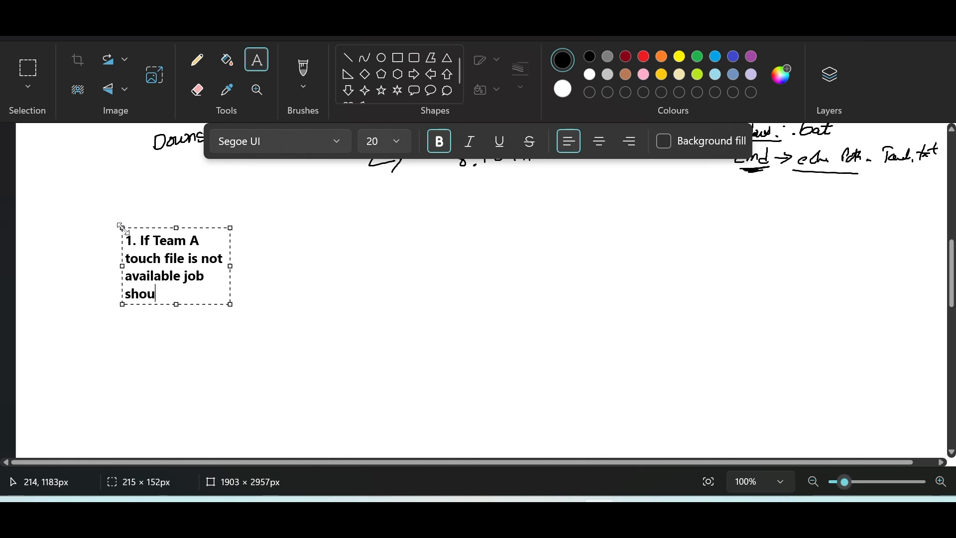
text(ld terminate)
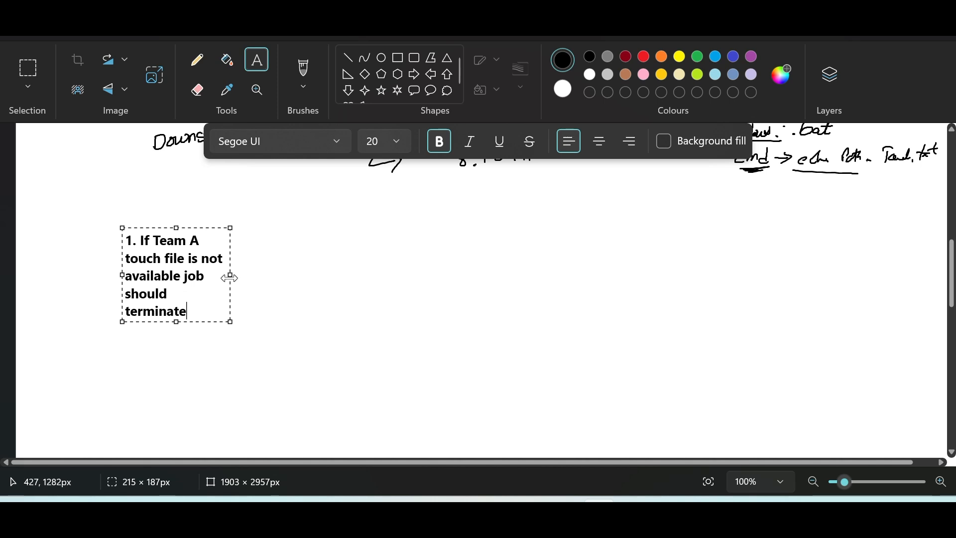
drag(229, 278, 610, 235)
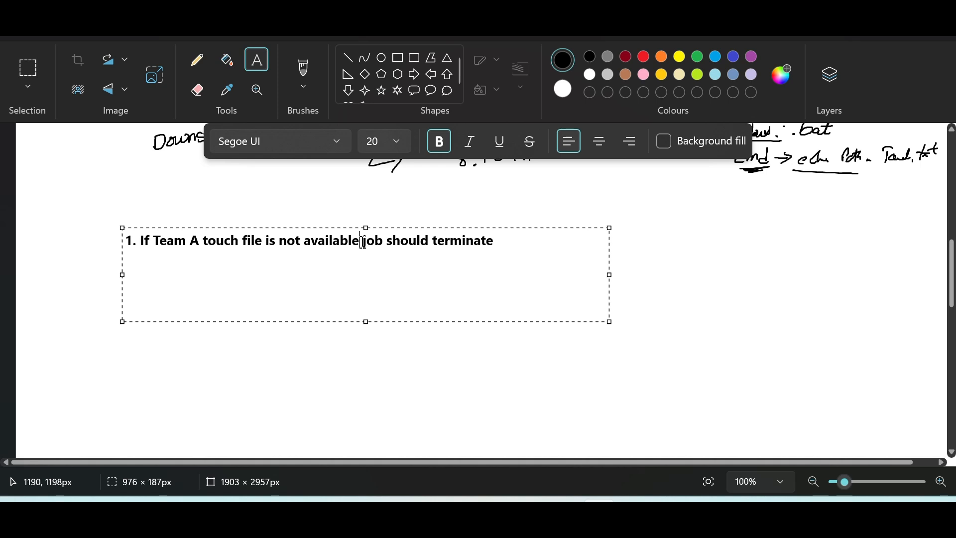
Step: Split the note into indented sub-items "1. Wait for file arrival" and "2. job should terminate" under the first heading
key(Return)
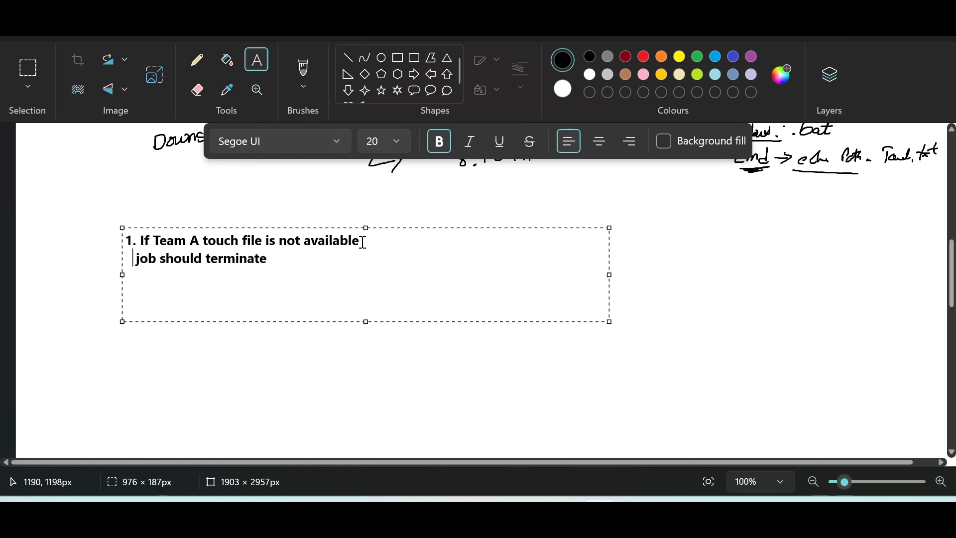
key(Return)
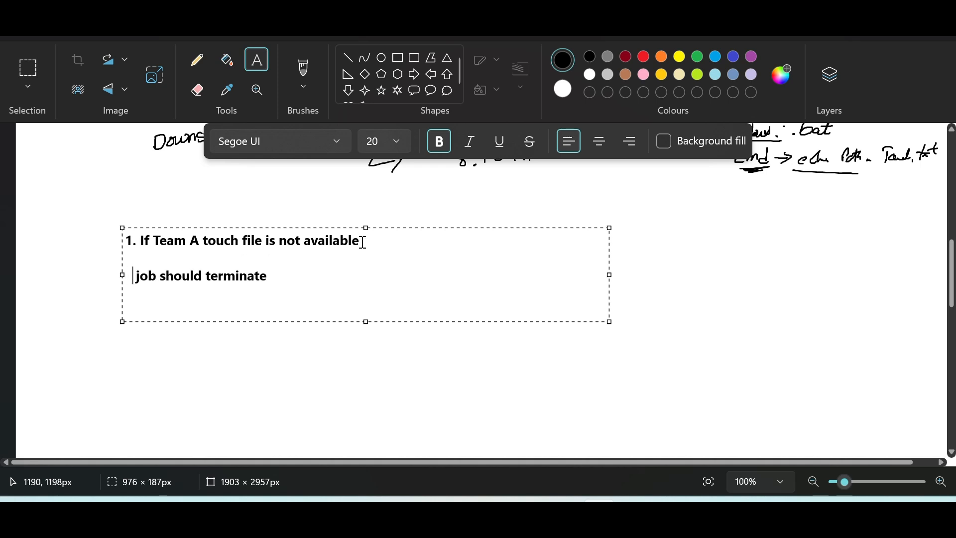
key(Up)
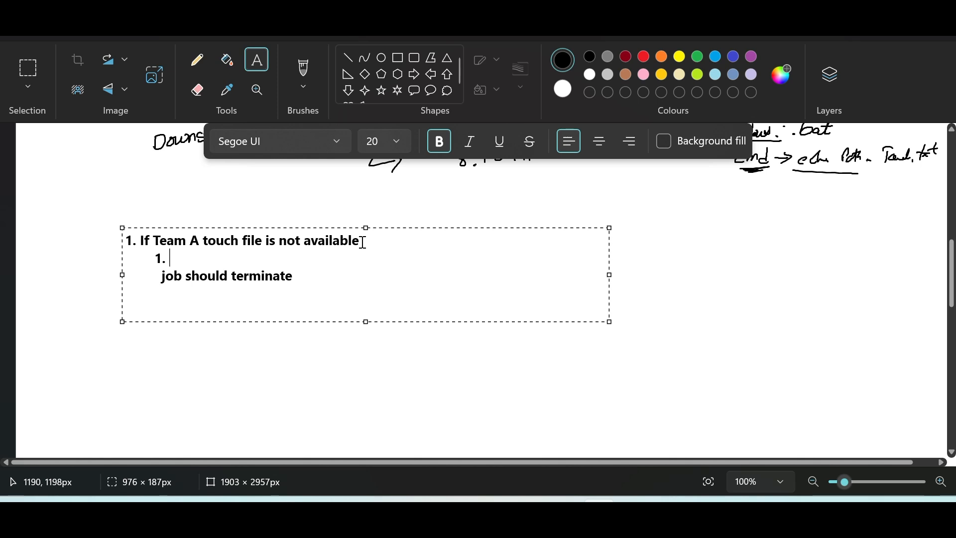
text(Wait for file a)
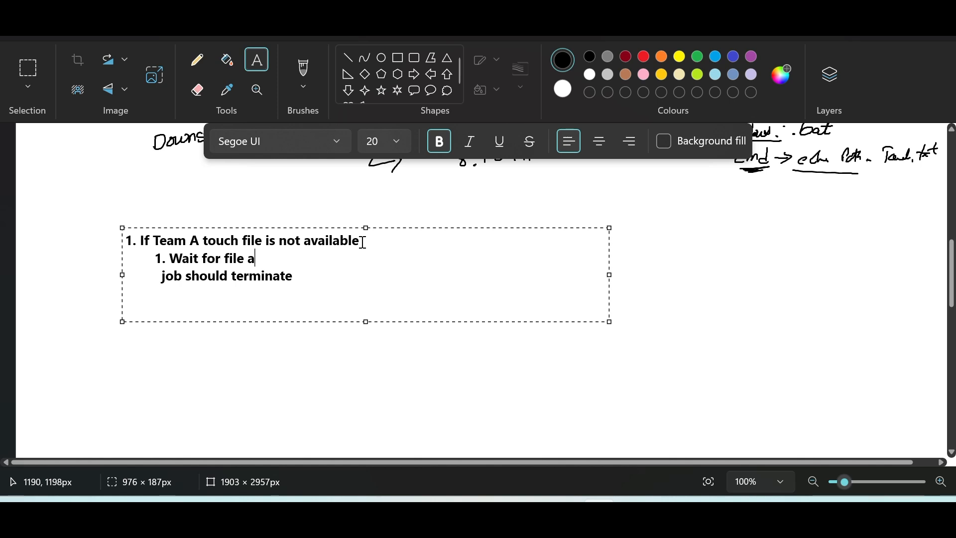
text(rrival)
key(Right)
key(Right)
key(Right)
key(Right)
key(Right)
key(Right)
text(2.)
key(Left)
key(BackSpace)
Step: Append "- 10ses (3 times)" to the "Wait for file arrival" sub-item
key(Right)
key(Right)
key(Right)
key(Right)
key(Right)
key(Right)
key(Right)
key(Right)
key(Up)
text(- 10ses)
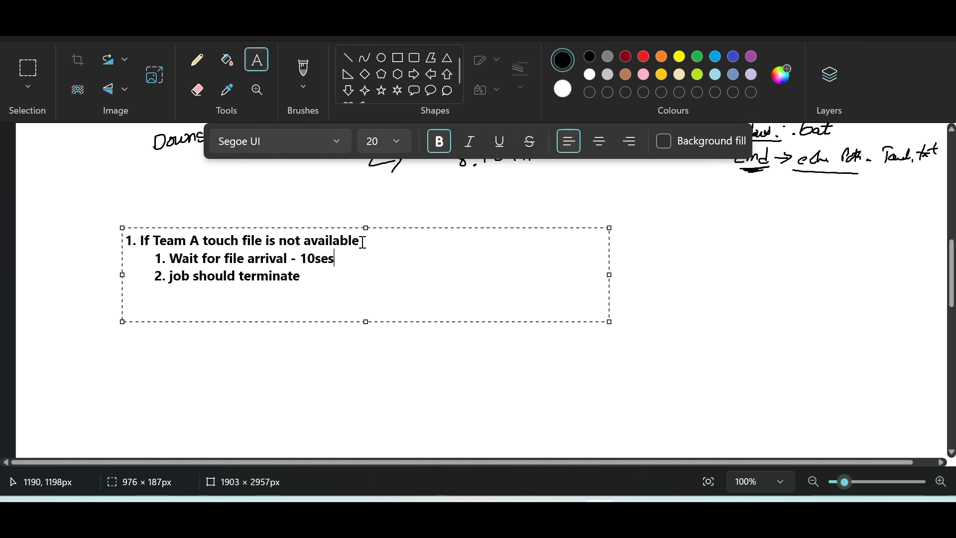
text( (3 times))
Step: Add the second heading "2. If Team A job ran and file generated" below the termination sub-item
key(Down)
key(Return)
text(2. )
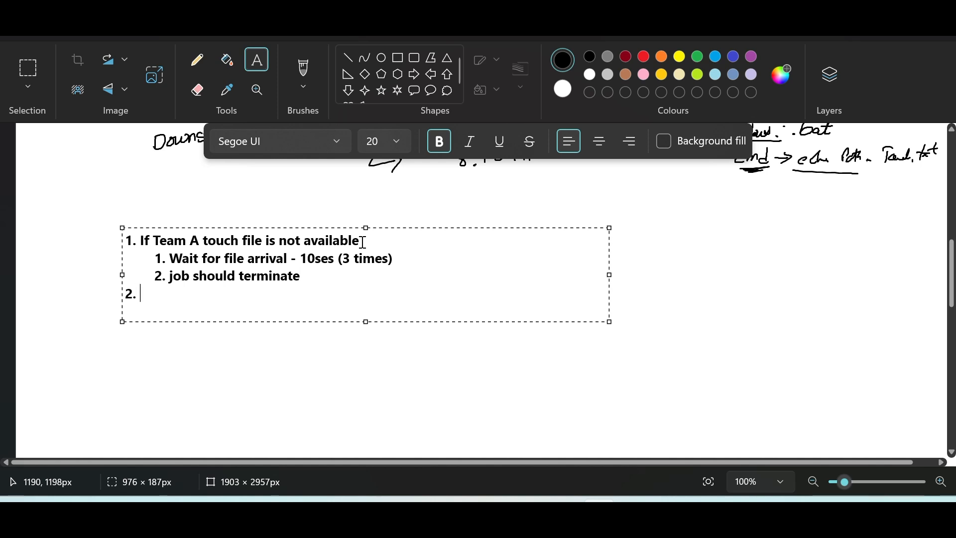
text(If Team A )
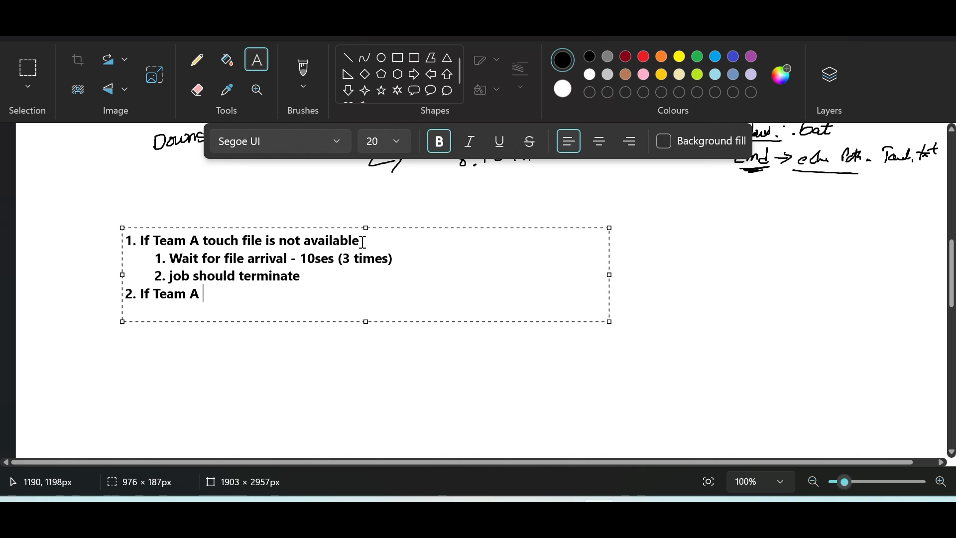
text(job ran and file generated)
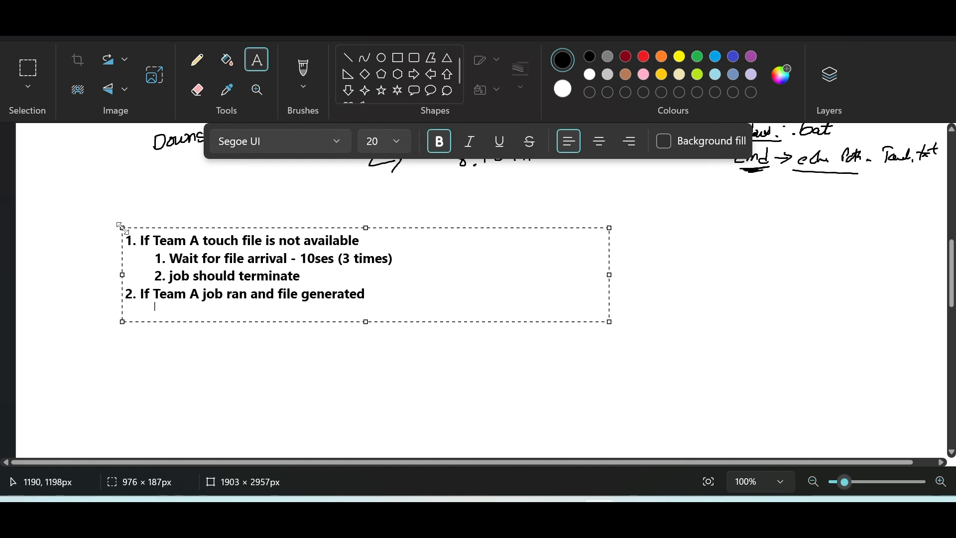
Step: Add the indented sub-items "1. Check the file" and "2. Run Team B" under the second heading
text(1. Check the fule)
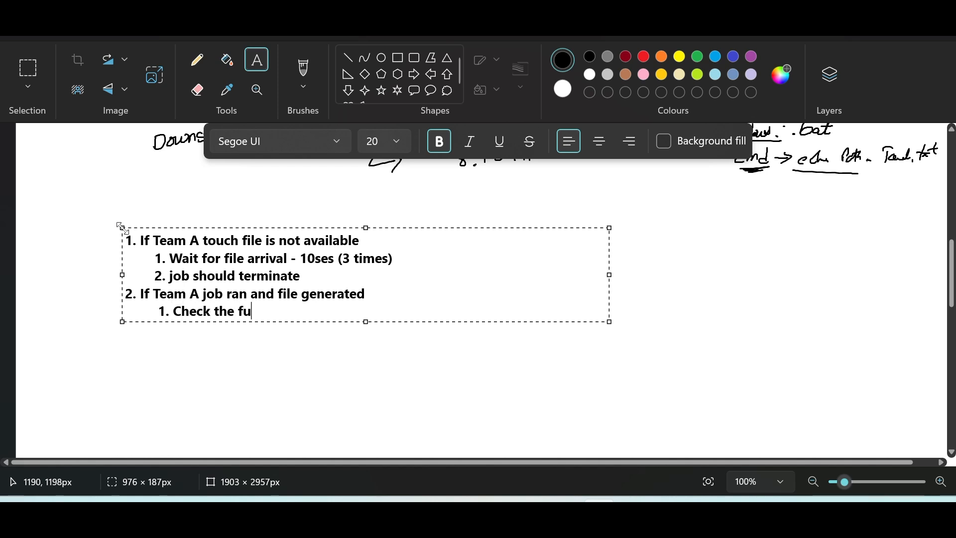
key(BackSpace)
key(BackSpace)
key(BackSpace)
text(ile)
key(Return)
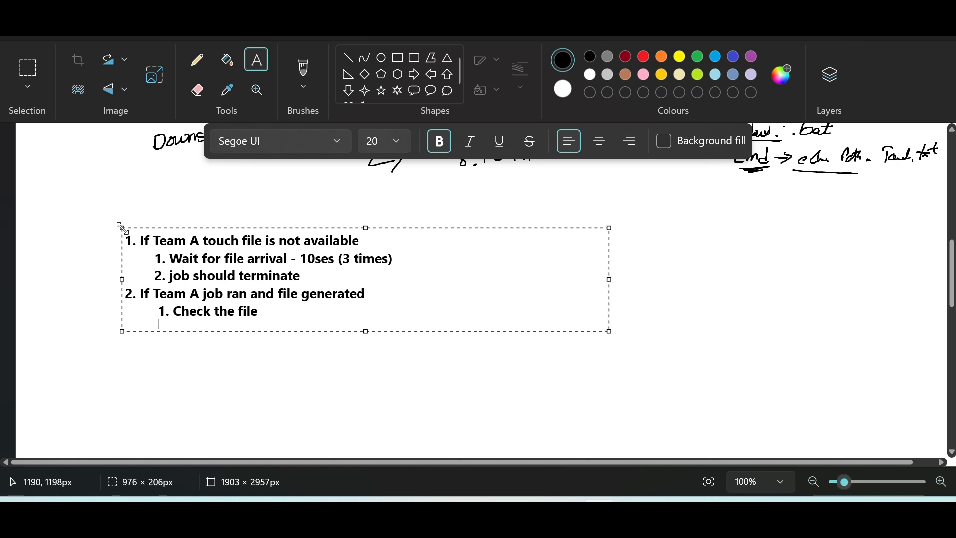
text(2. )
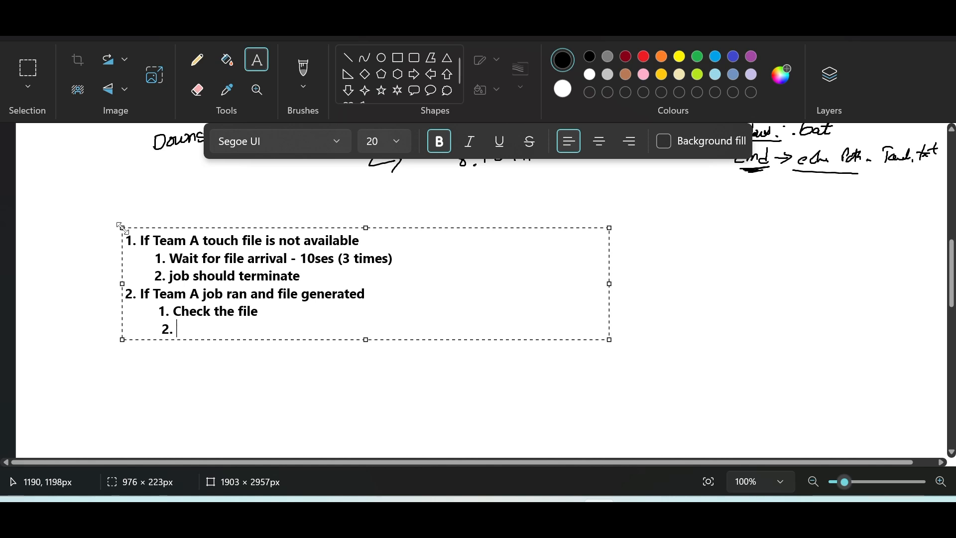
text(Run Team B)
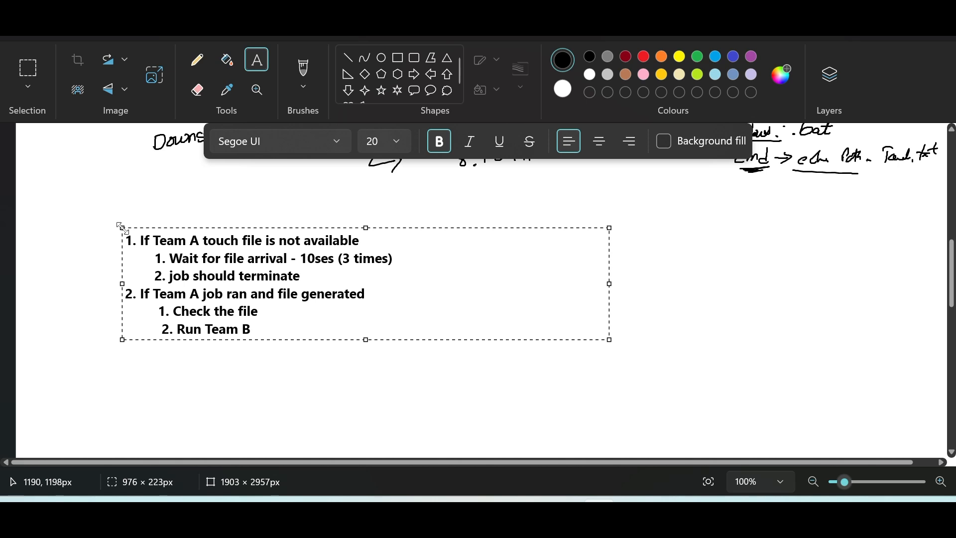
Step: Append "- Send email to team B (file arrival)" to the "Check the file" sub-item
key(Right)
text(- Send email to team)
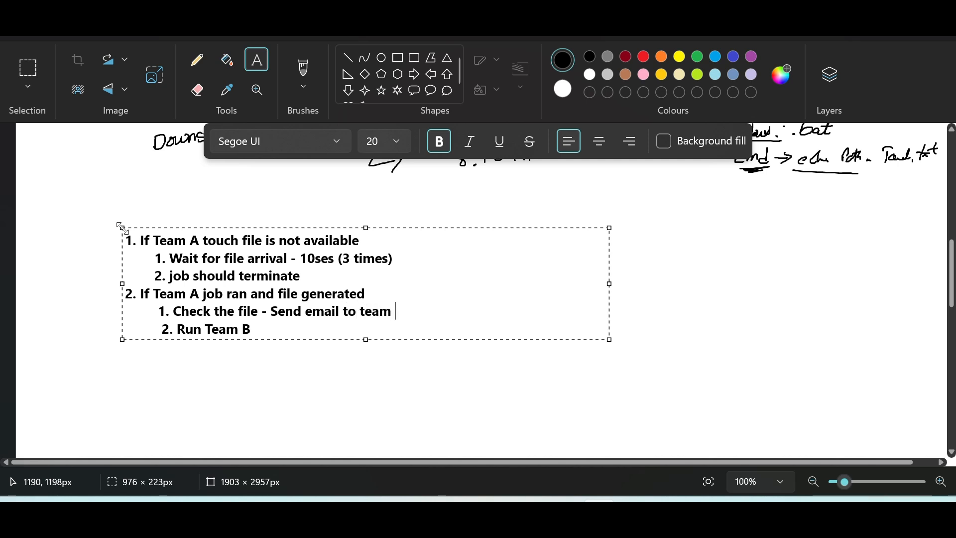
text( B (file arrive)
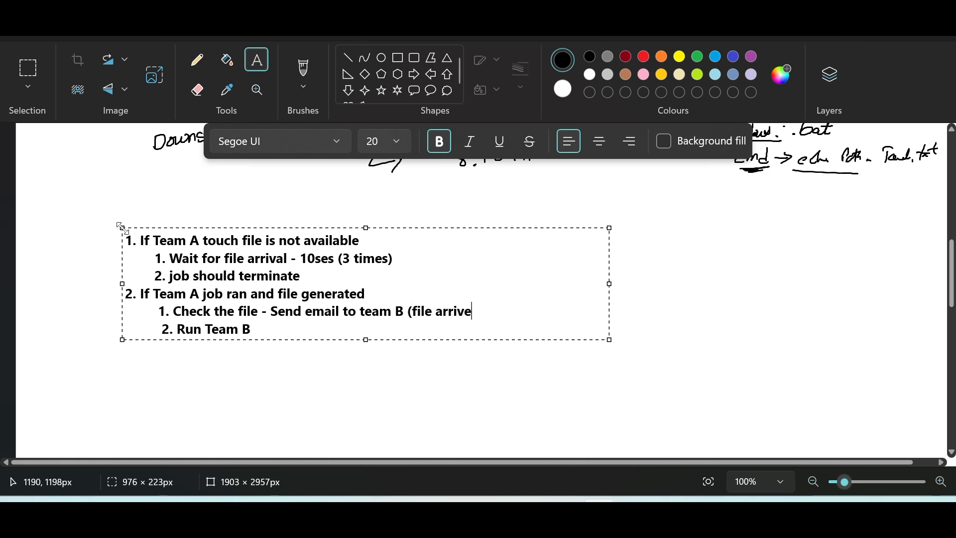
text(al))
key(BackSpace)
Step: Append "- send email to team B (job status)" to the "Run Team B" sub-item and start a new line below it
key(Right)
key(Right)
key(Right)
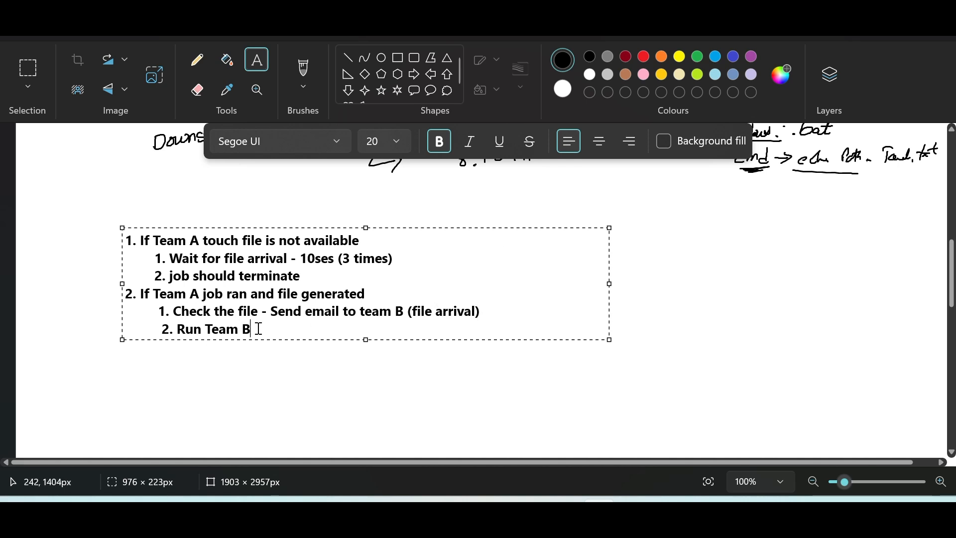
text(- send email)
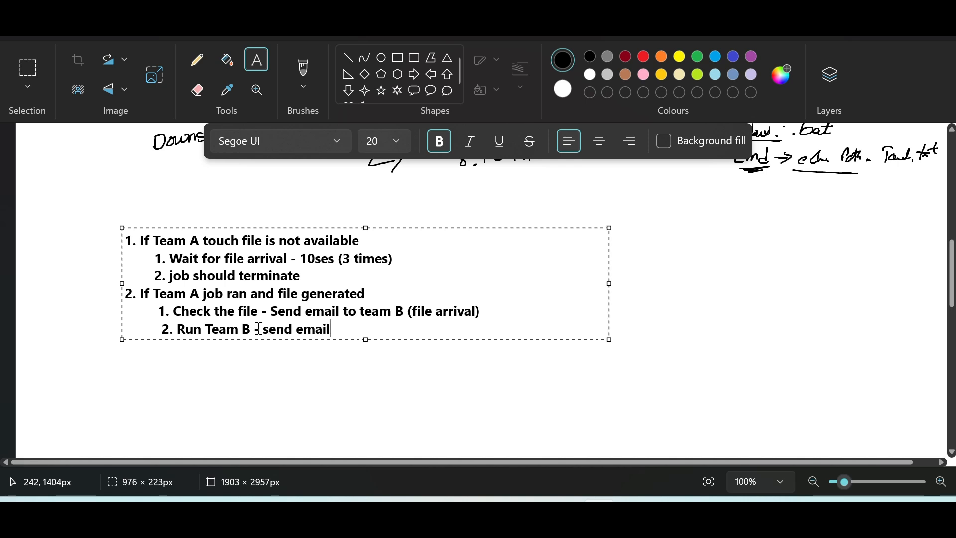
text( to team B)
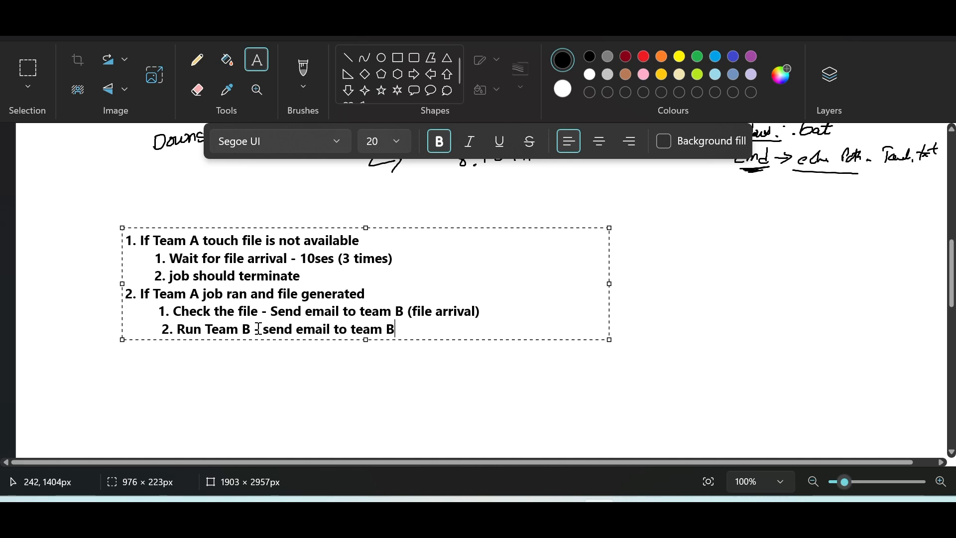
text( (job status))
key(Return)
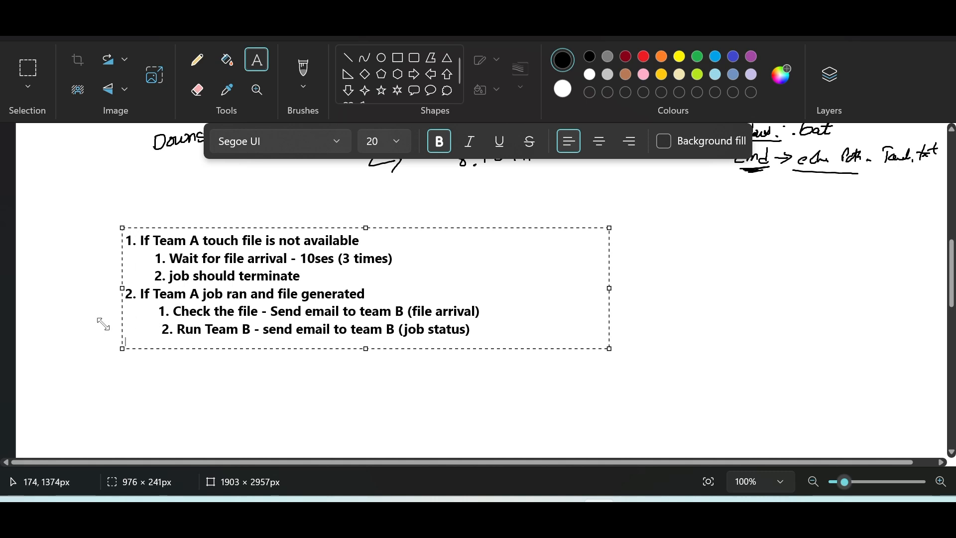
Step: Try to move the whole text note lower on the canvas by its upper corner and leave text editing
drag(122, 228, 103, 324)
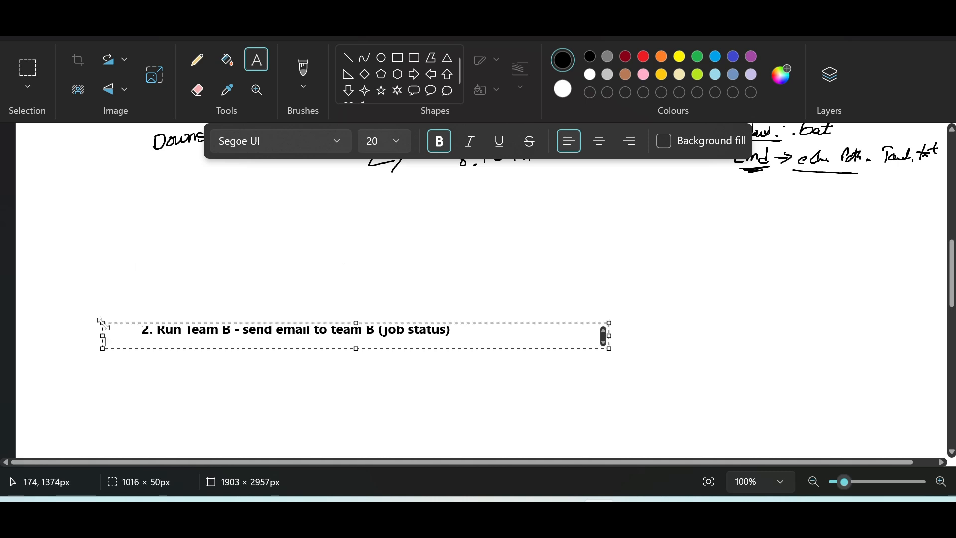
click(188, 300)
click(229, 328)
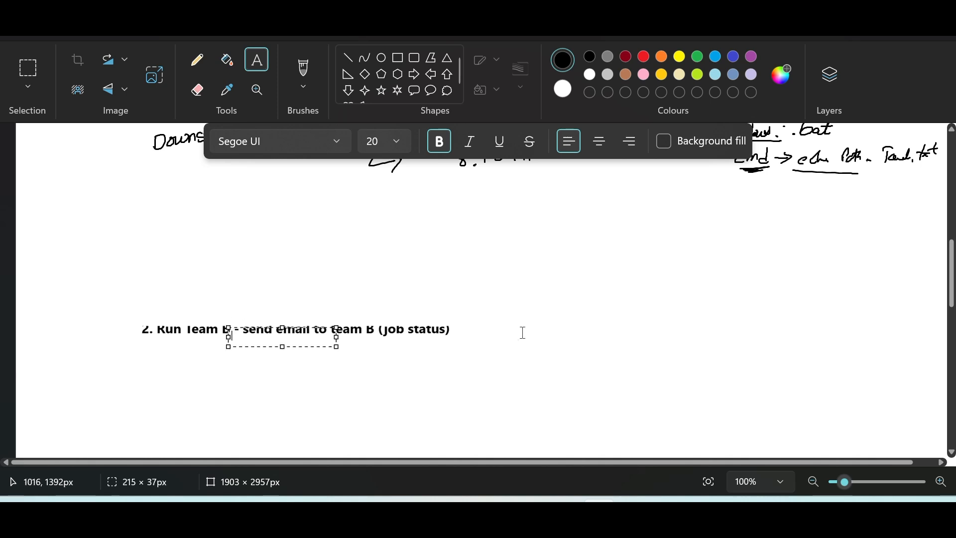
click(189, 327)
Step: Undo and redo the placement of the text note twice to try to recover its full text
key(ctrl+z)
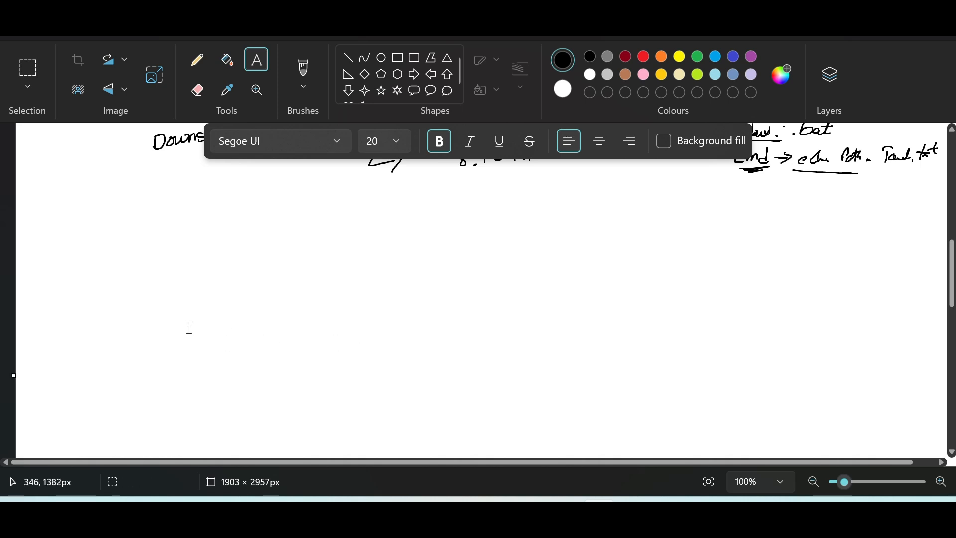
key(ctrl+y)
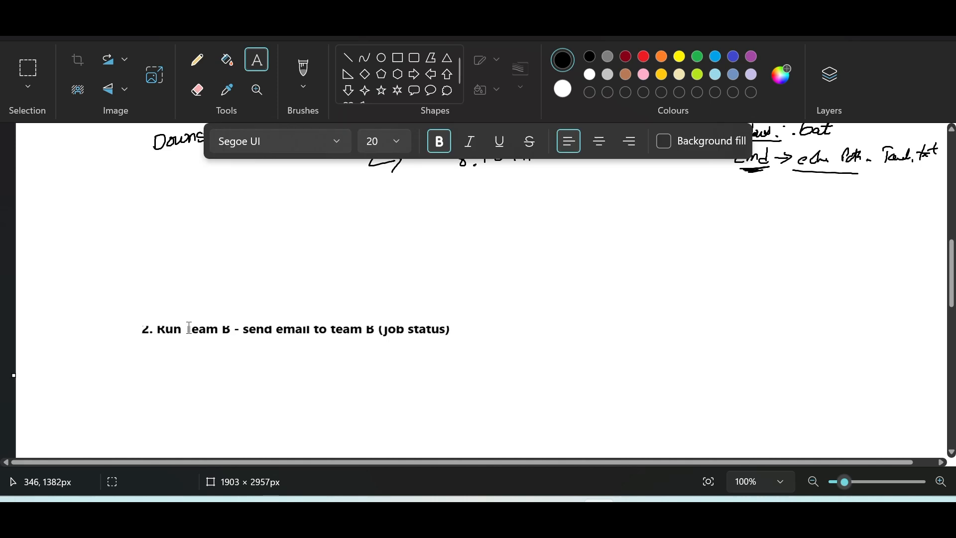
key(ctrl+z)
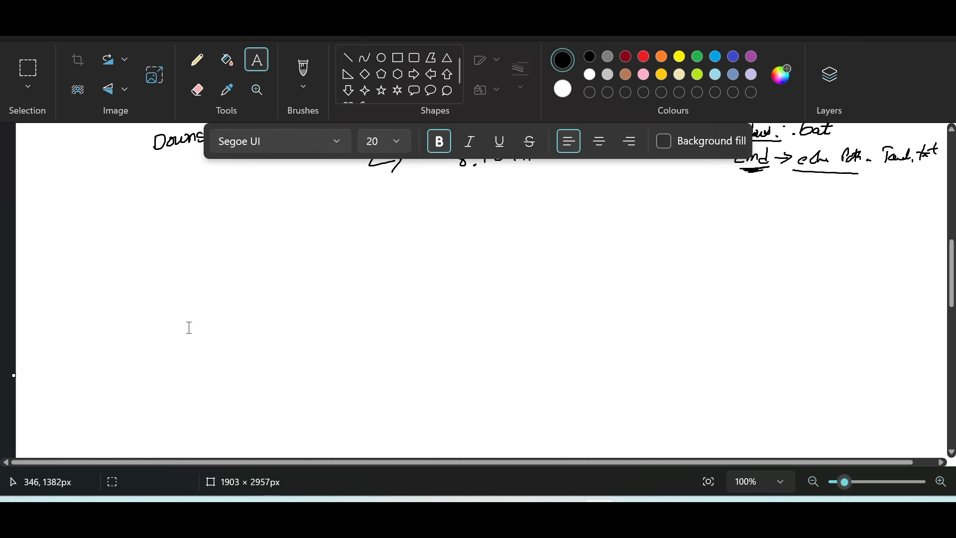
key(ctrl+y)
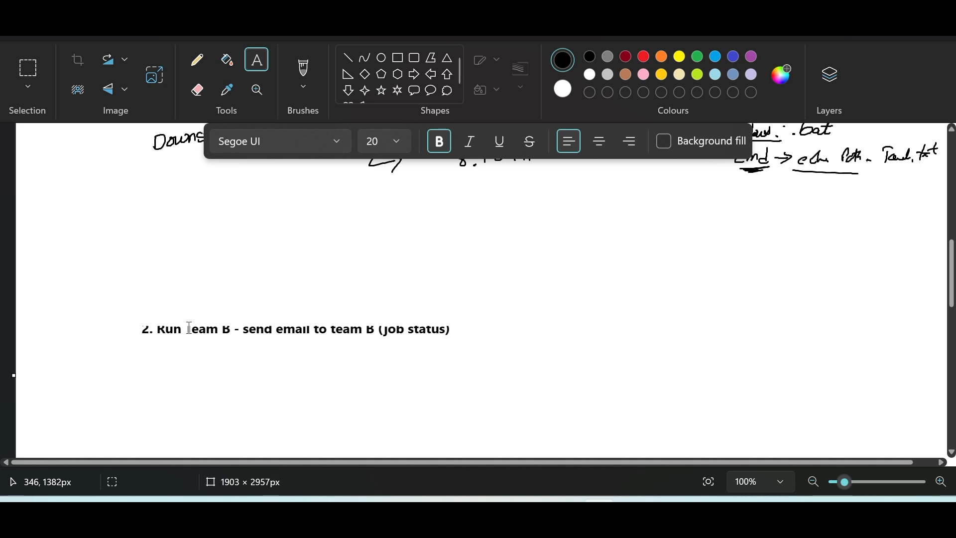
scroll(302, 301, up, 3)
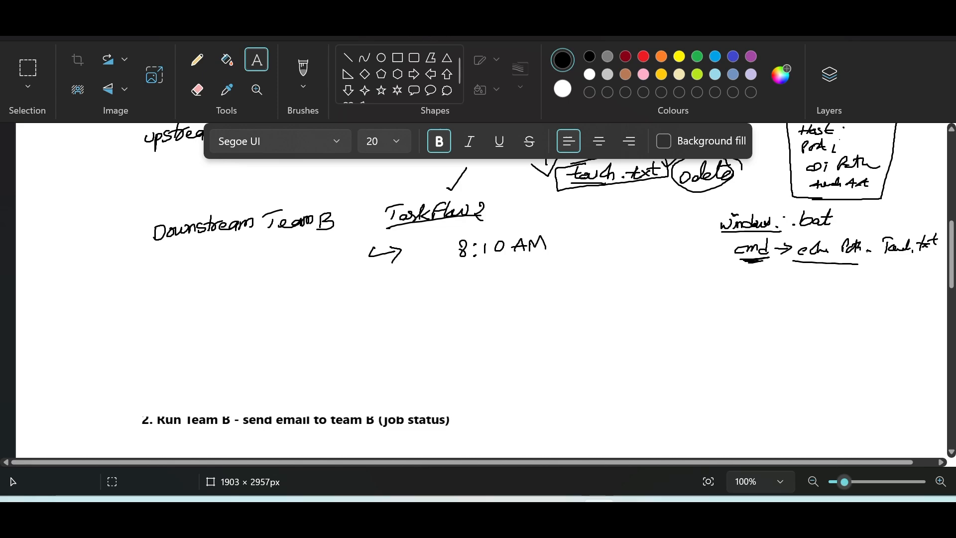